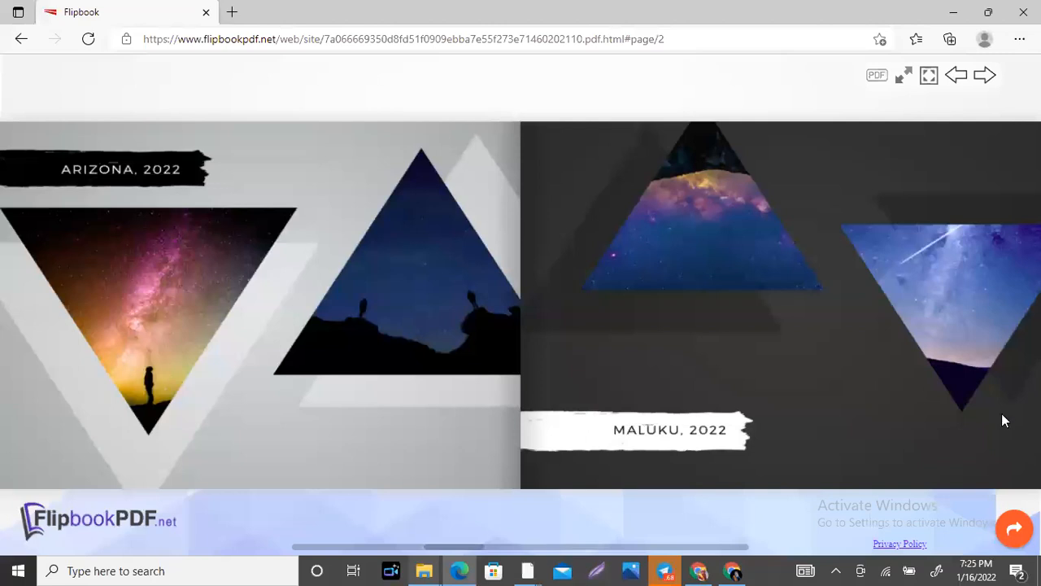
Page through the triangle photo flipbook to its last page, and switch to Canva's home page to view the account menu
left_click(1022, 471)
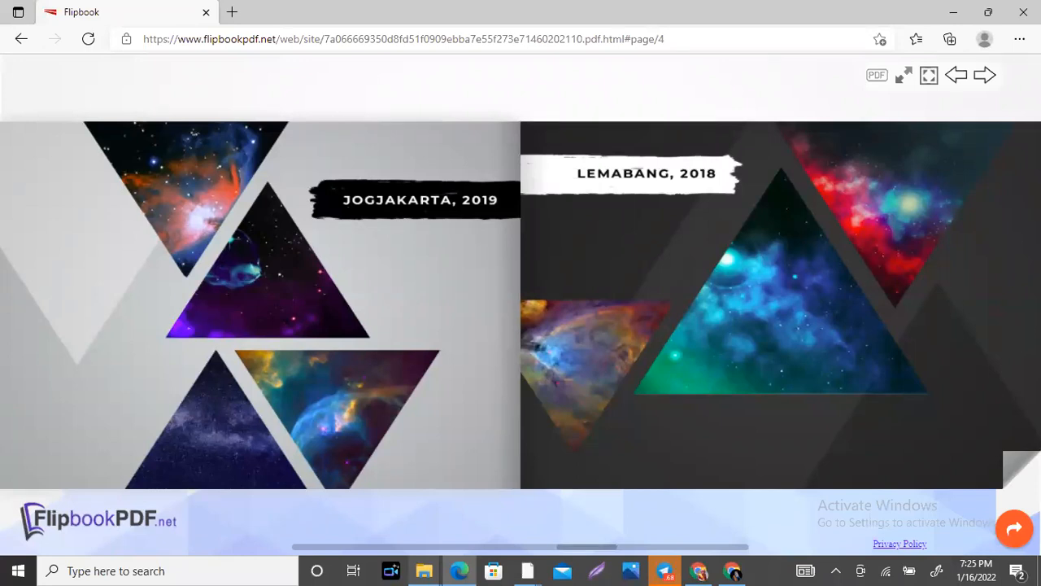
left_click(1015, 468)
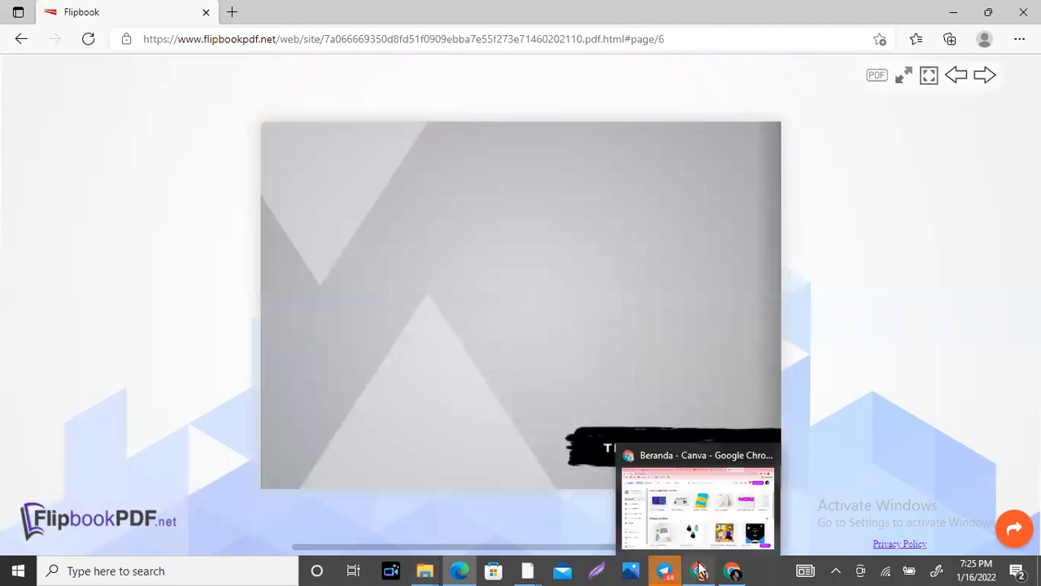
left_click(691, 496)
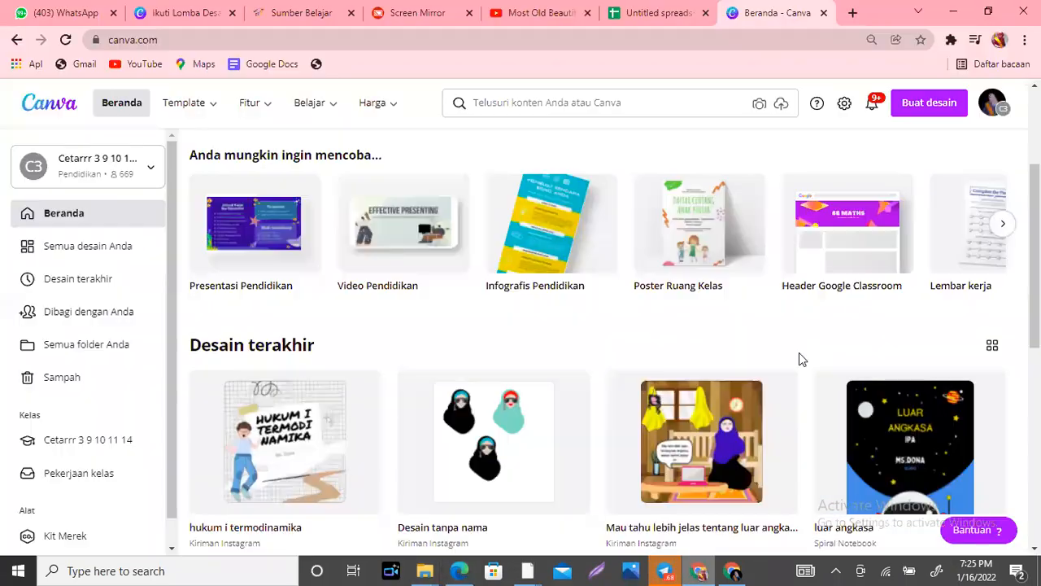
left_click(994, 106)
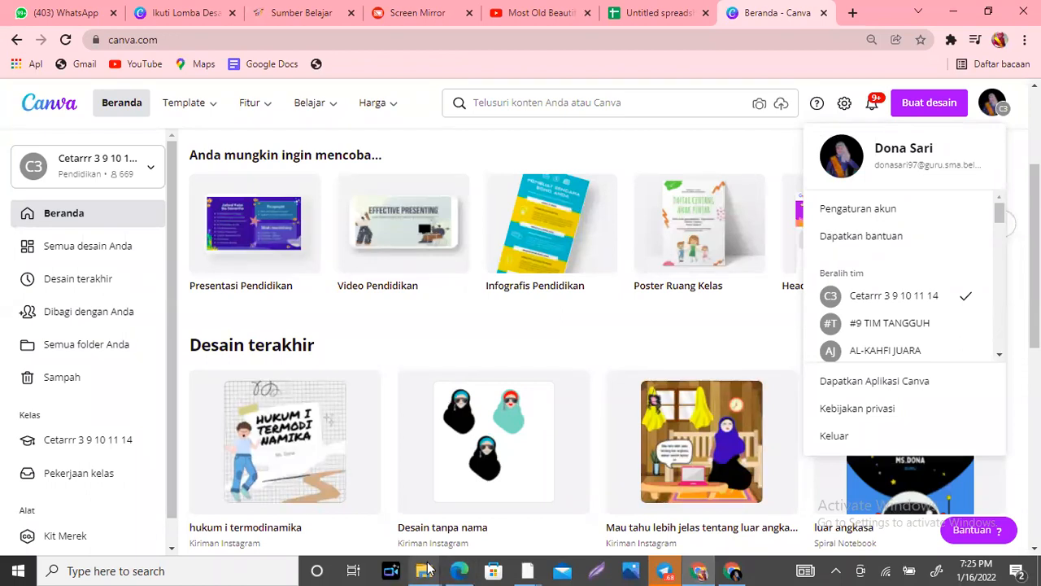
Open the "Click the book to know about greeting card" PDF from the flipbook folder and follow its orange book link
mouse_move(427, 567)
left_click(488, 547)
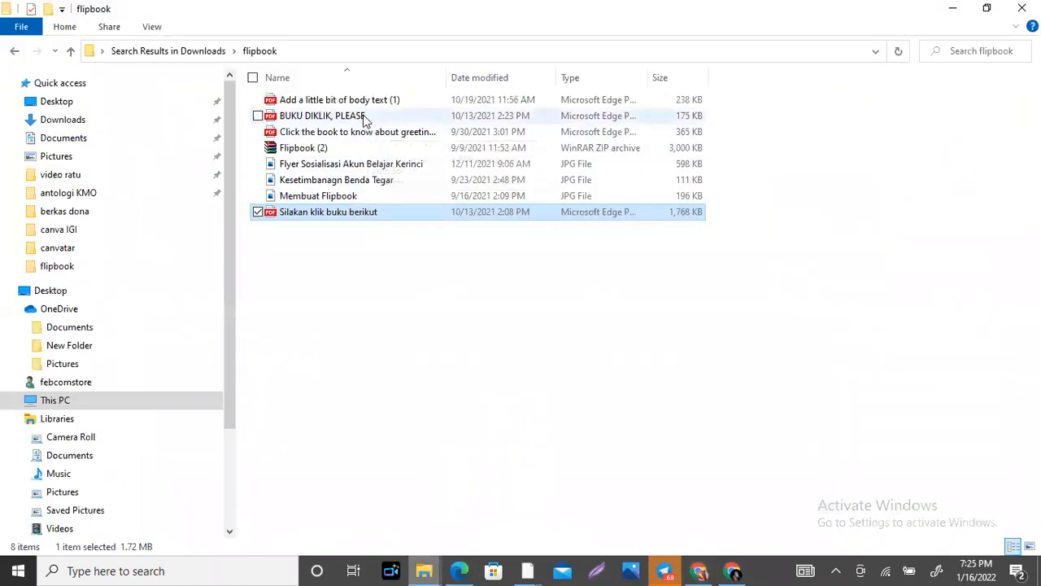
left_click(407, 135)
double_click(406, 135)
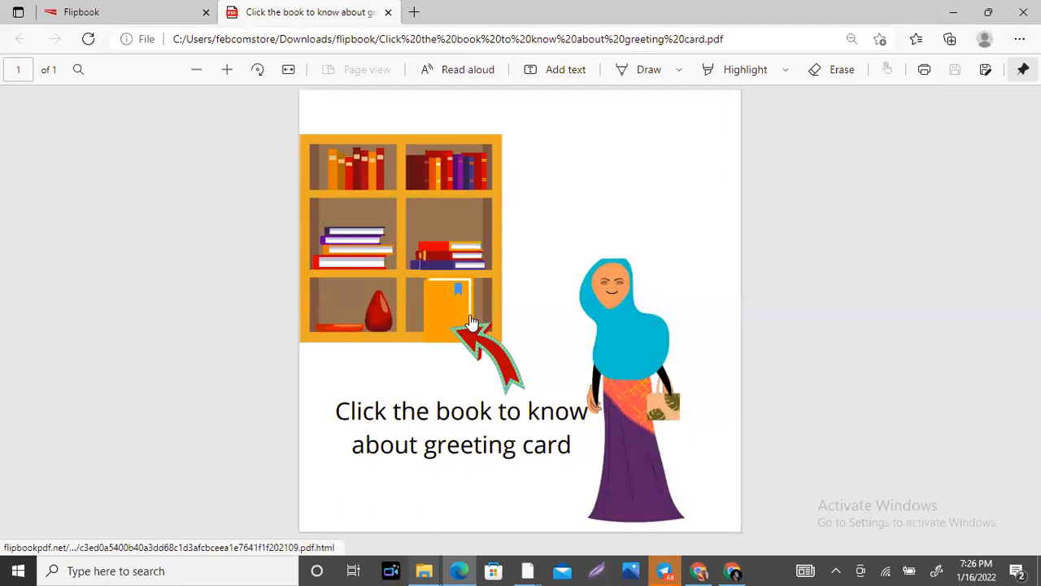
left_click(427, 303)
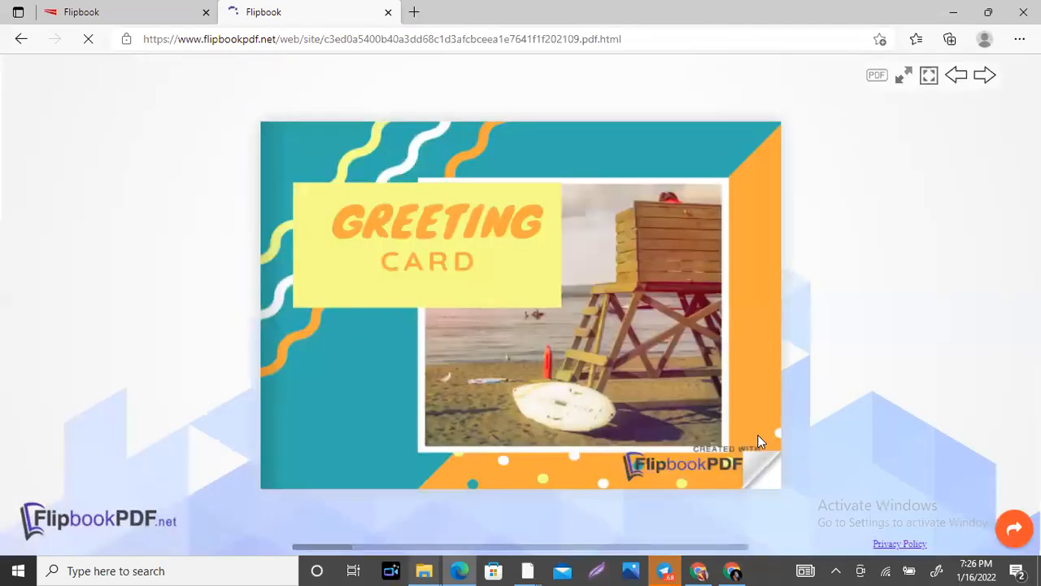
Page through the Greeting Card flipbook to its last page and back to the cover
left_click(792, 325)
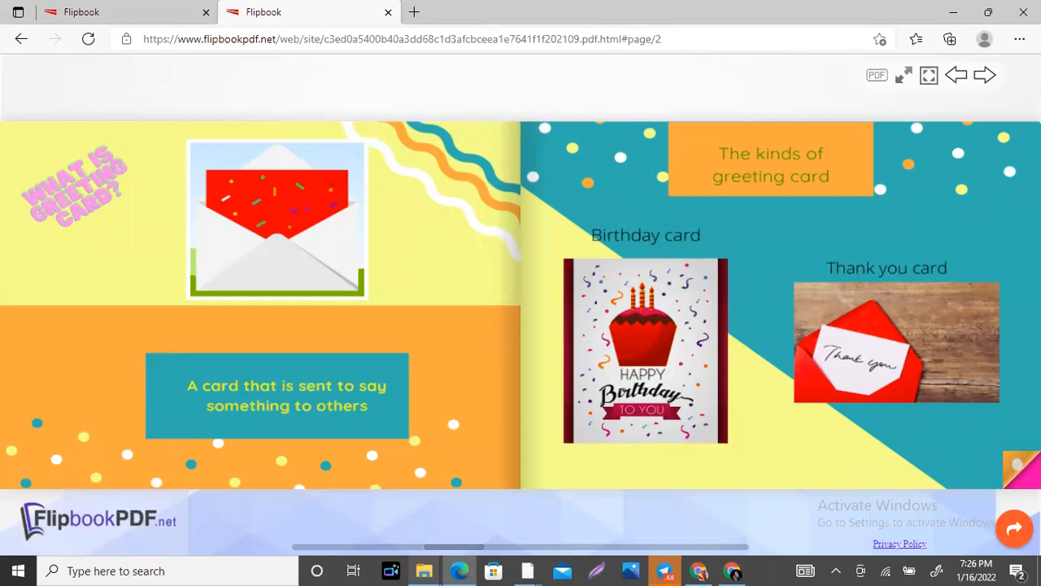
key("Right")
key("Right")
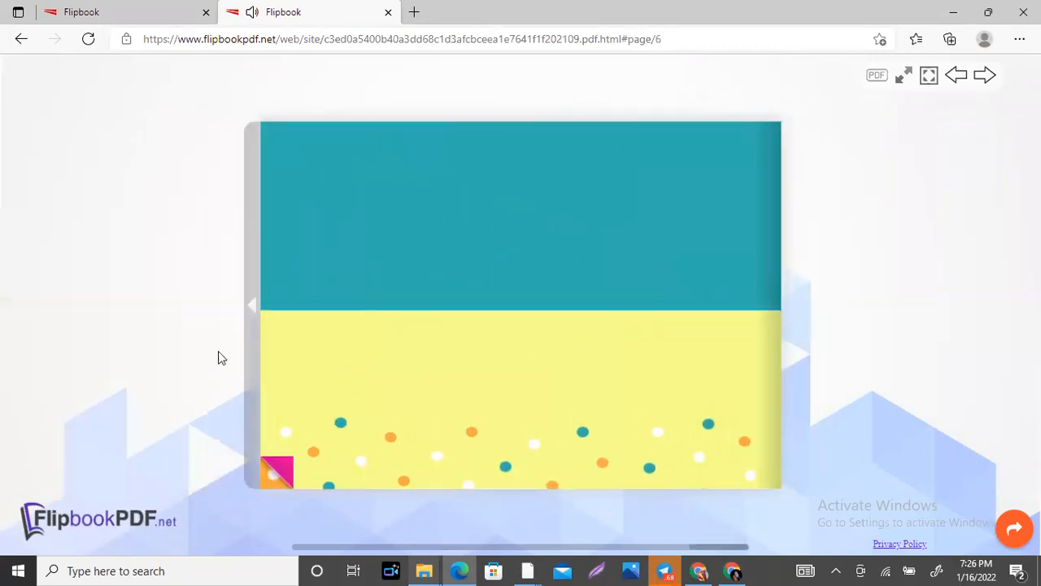
left_click(251, 322)
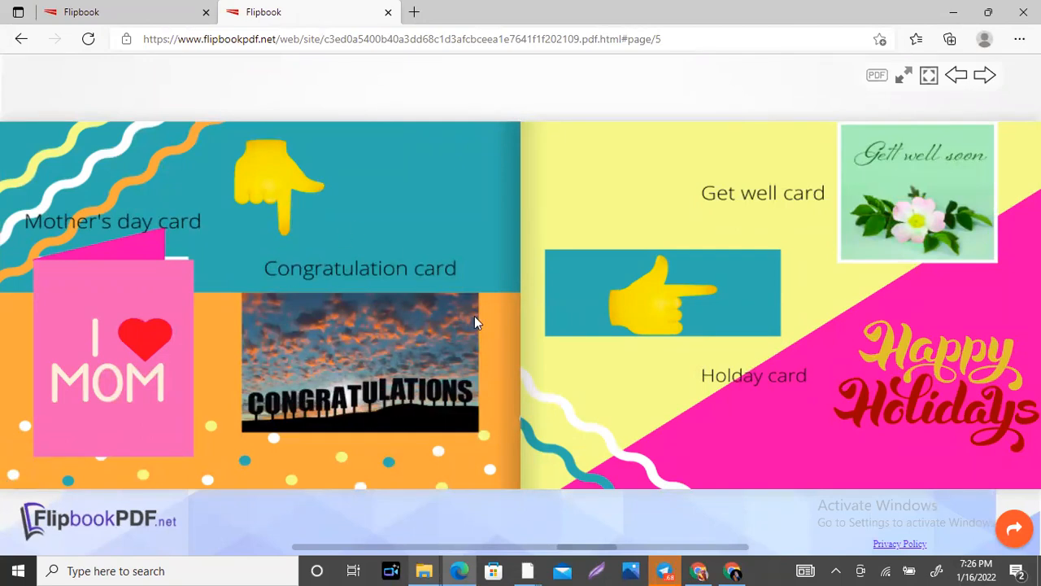
left_click(12, 460)
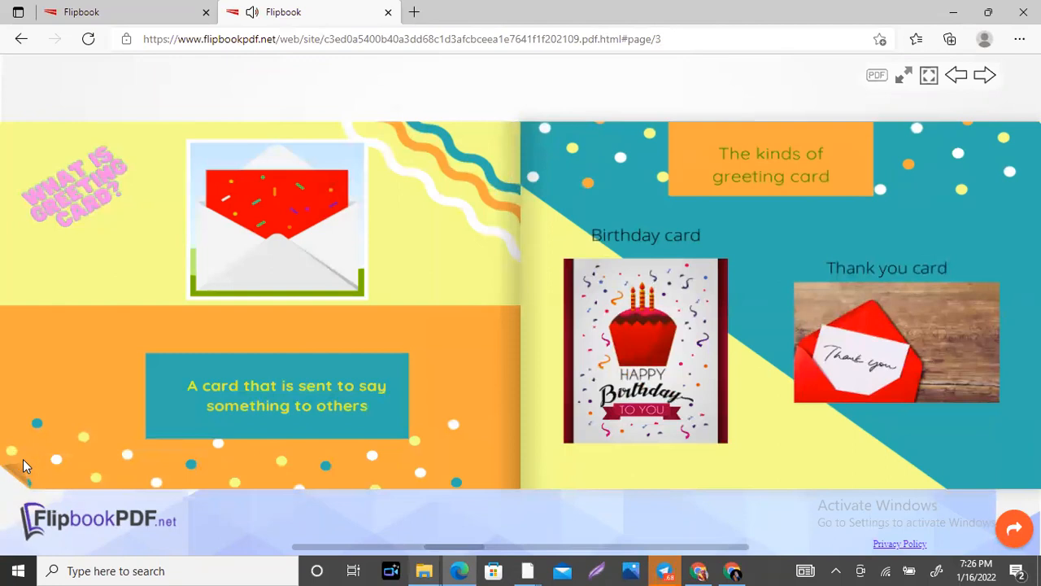
left_click(24, 464)
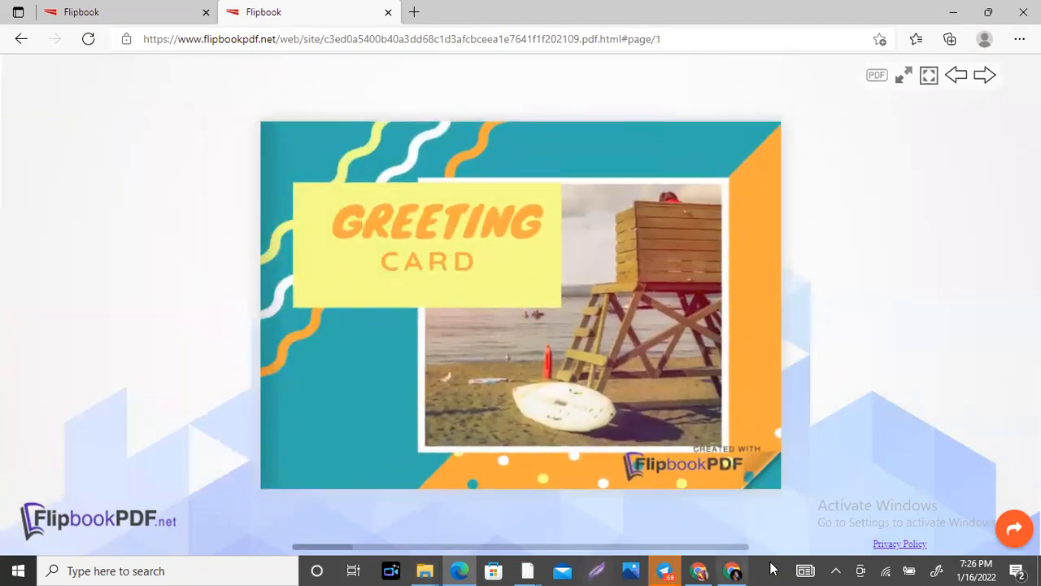
Switch to Canva, search the design types for "buku catatan" and create a blank Buku Catatan design
left_click(700, 570)
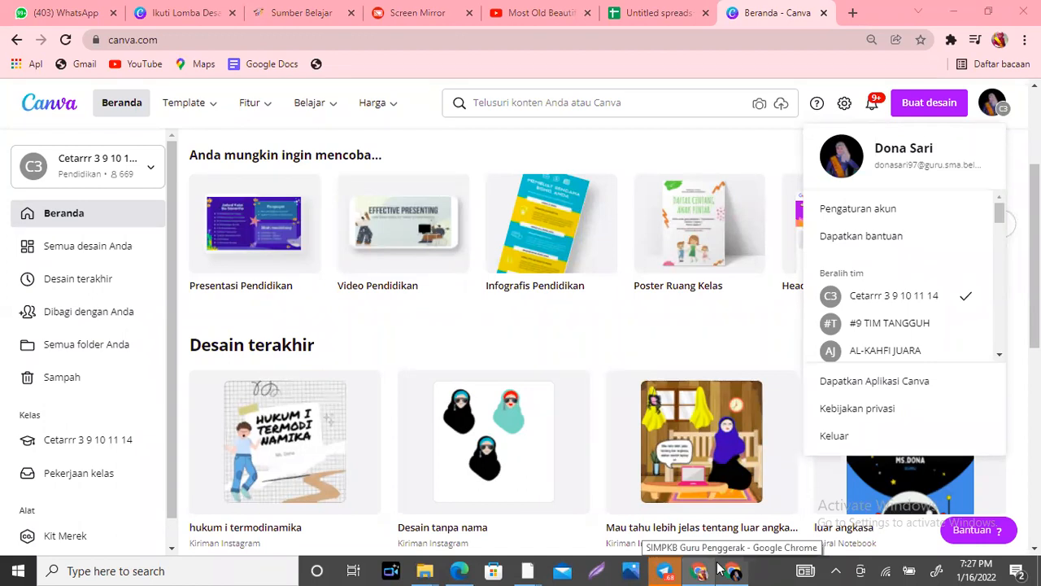
left_click(730, 145)
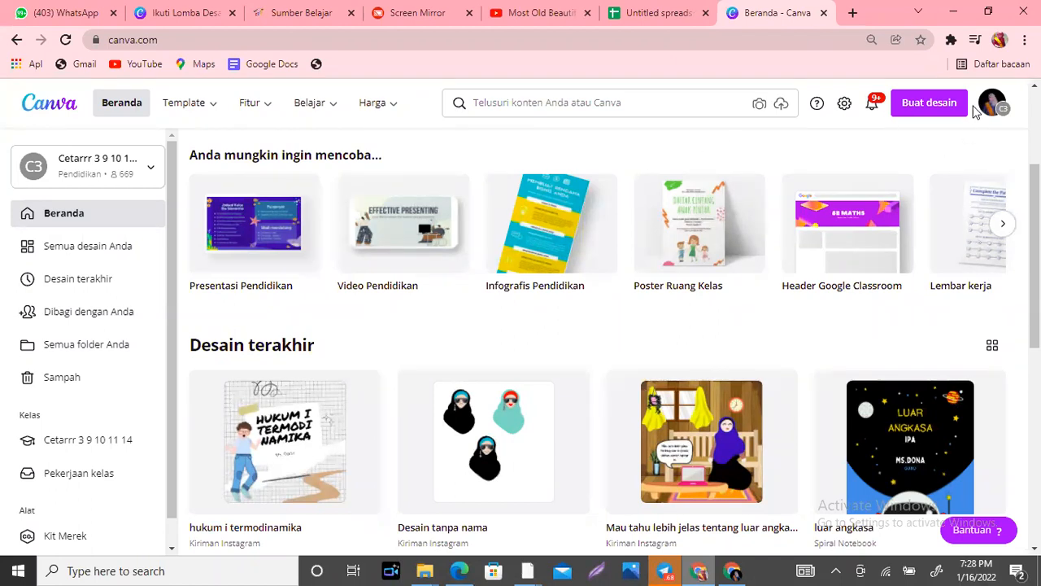
left_click(942, 120)
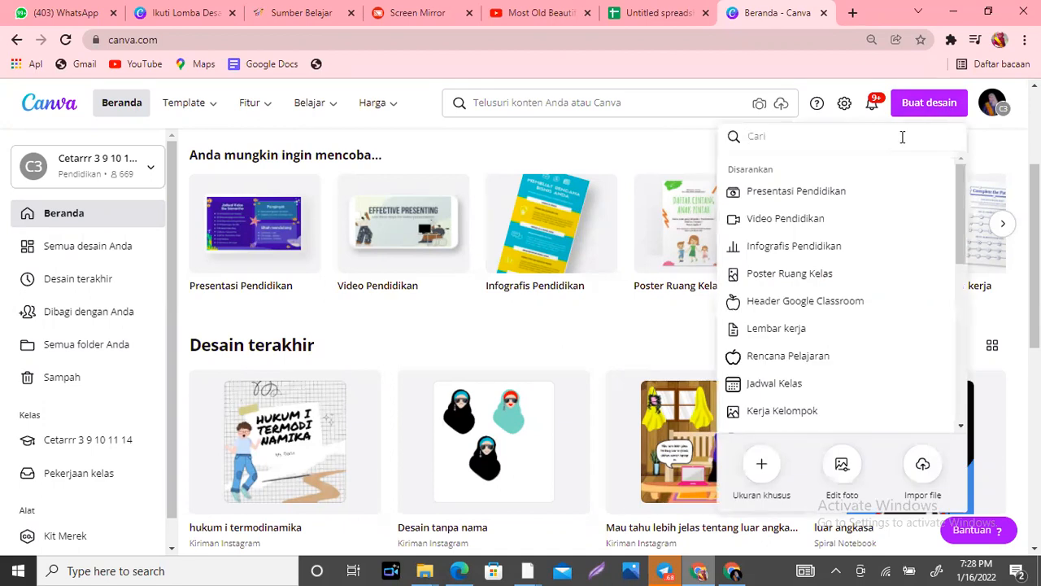
type("buku cs")
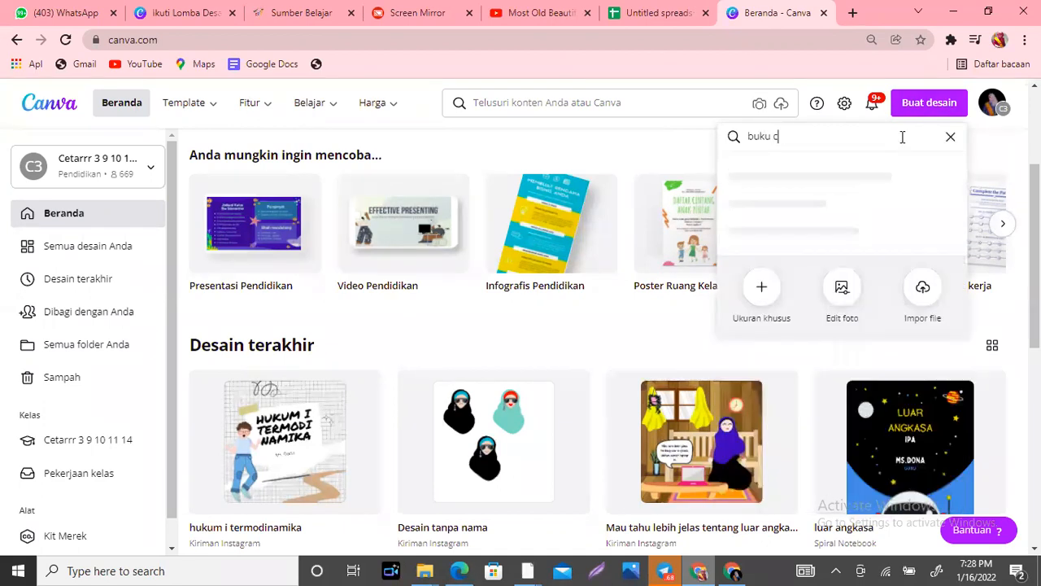
key("BackSpace")
type("atatan")
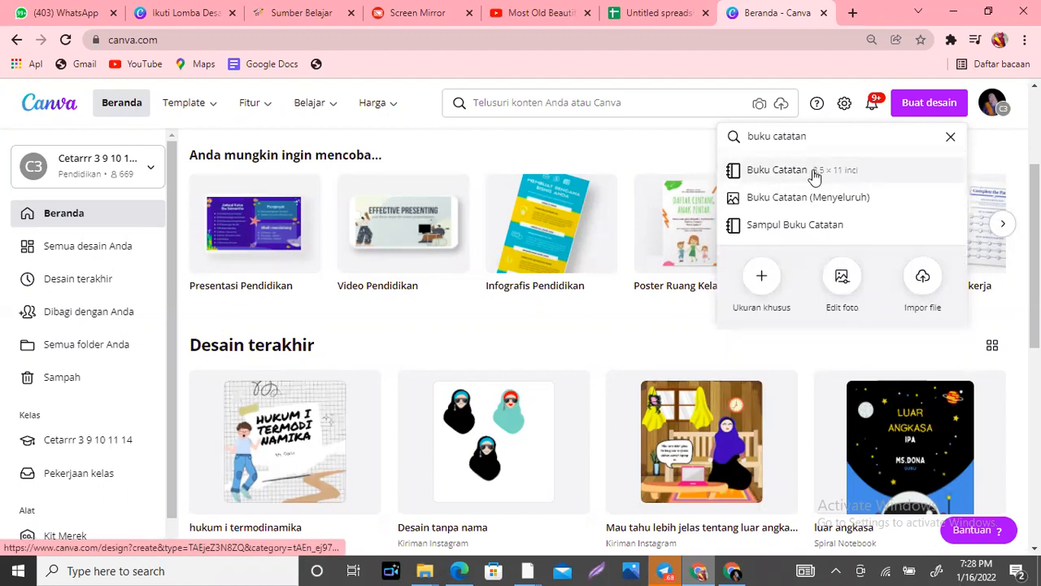
left_click(814, 174)
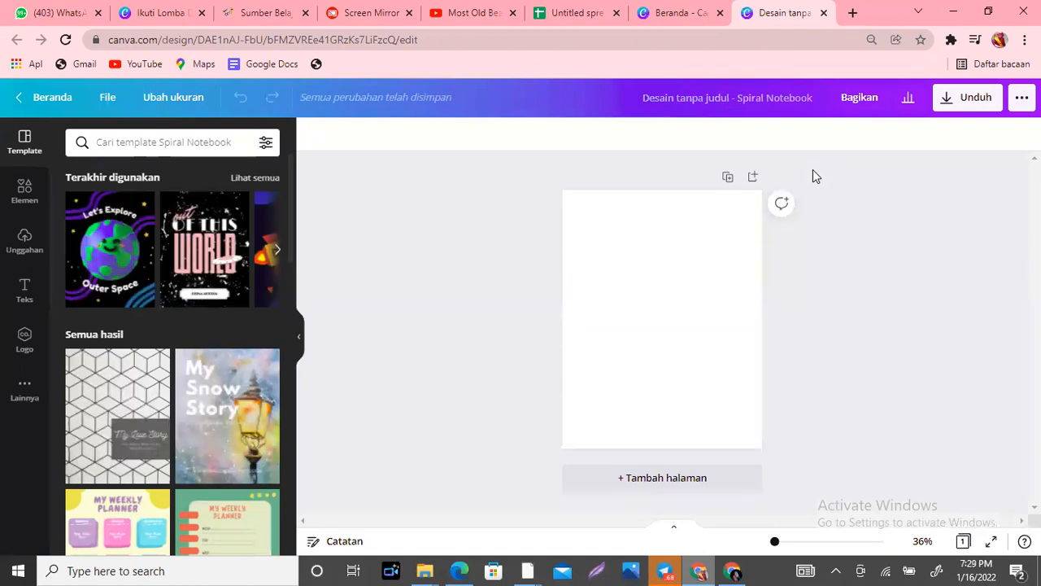
Browse the Spiral Notebook templates for a suitable flipbook design
left_click_drag(291, 183, 291, 244)
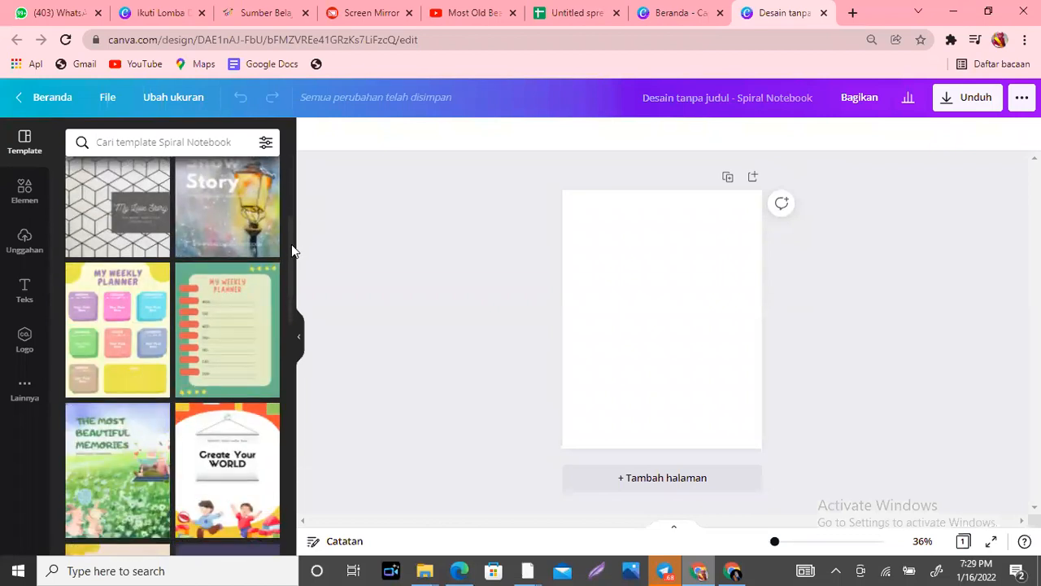
left_click_drag(291, 244, 302, 390)
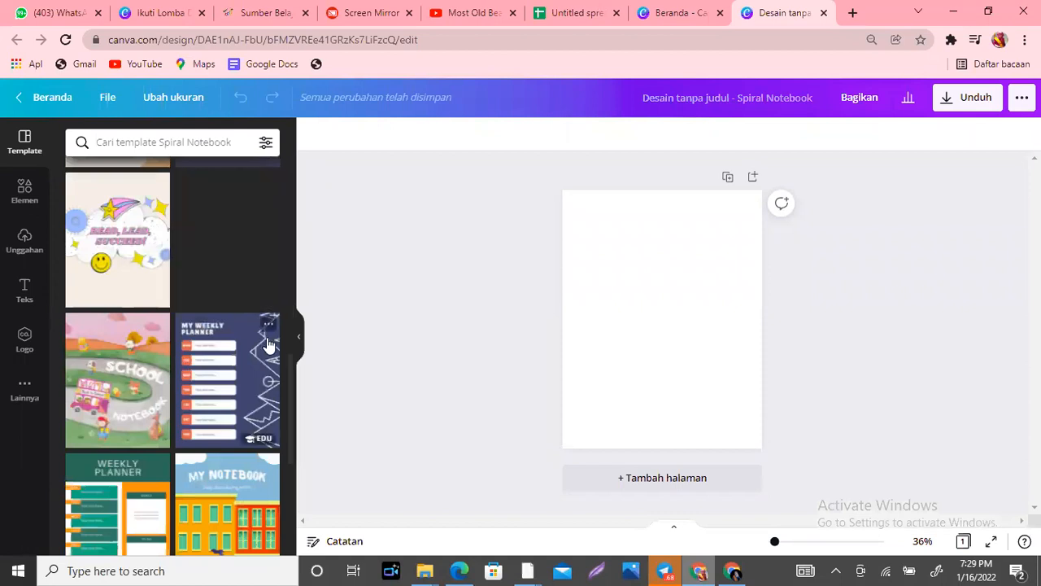
left_click_drag(291, 365, 293, 411)
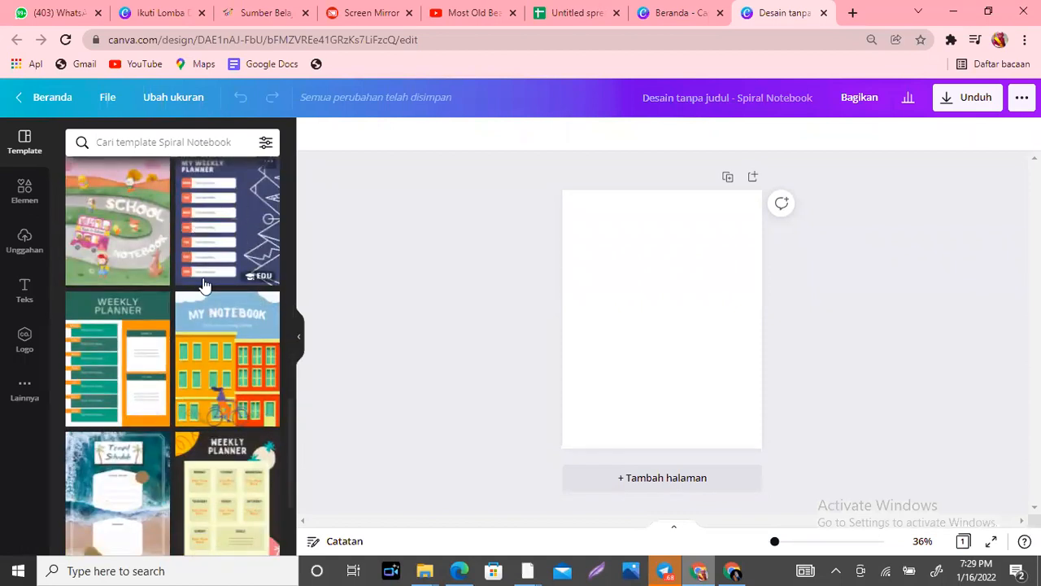
left_click_drag(289, 411, 296, 478)
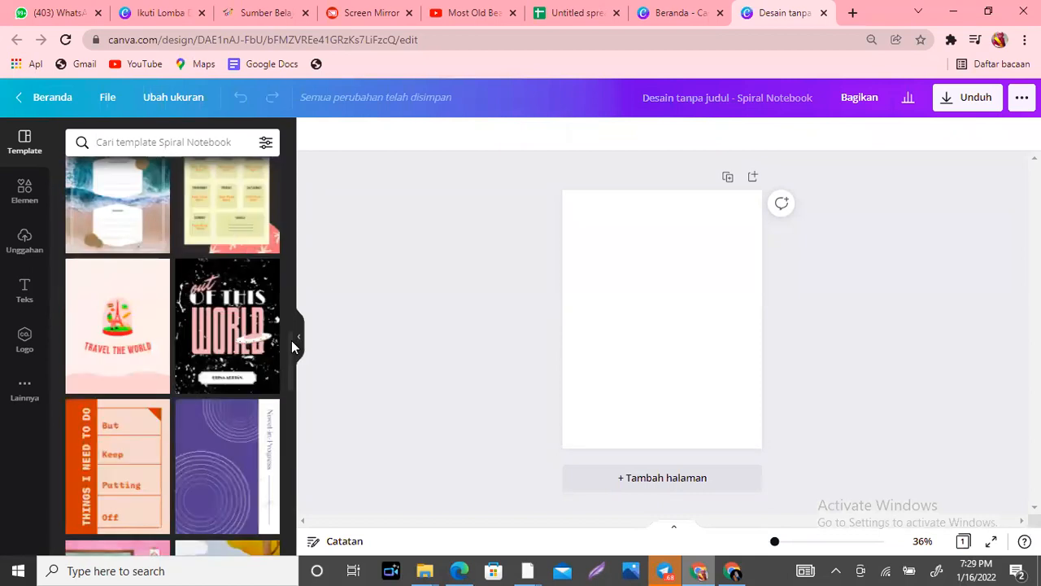
left_click_drag(291, 342, 289, 412)
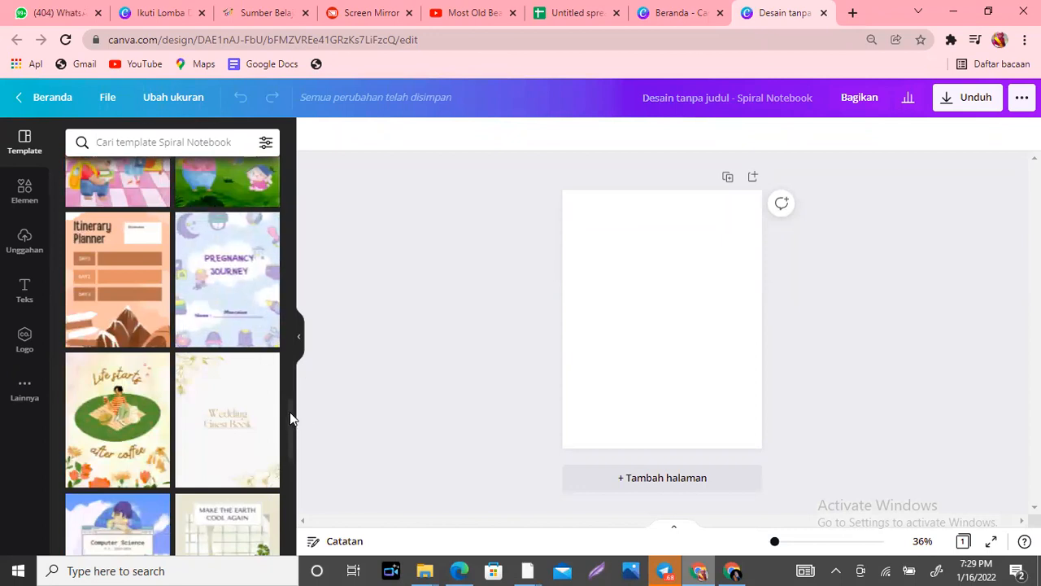
left_click_drag(290, 412, 289, 145)
left_click_drag(291, 191, 291, 218)
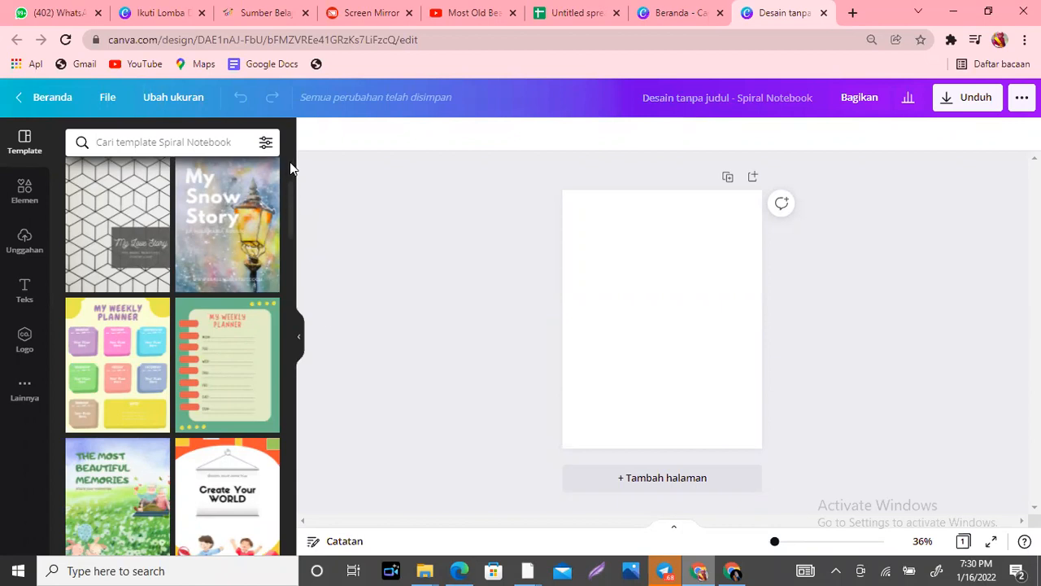
left_click_drag(292, 198, 290, 408)
mouse_move(212, 230)
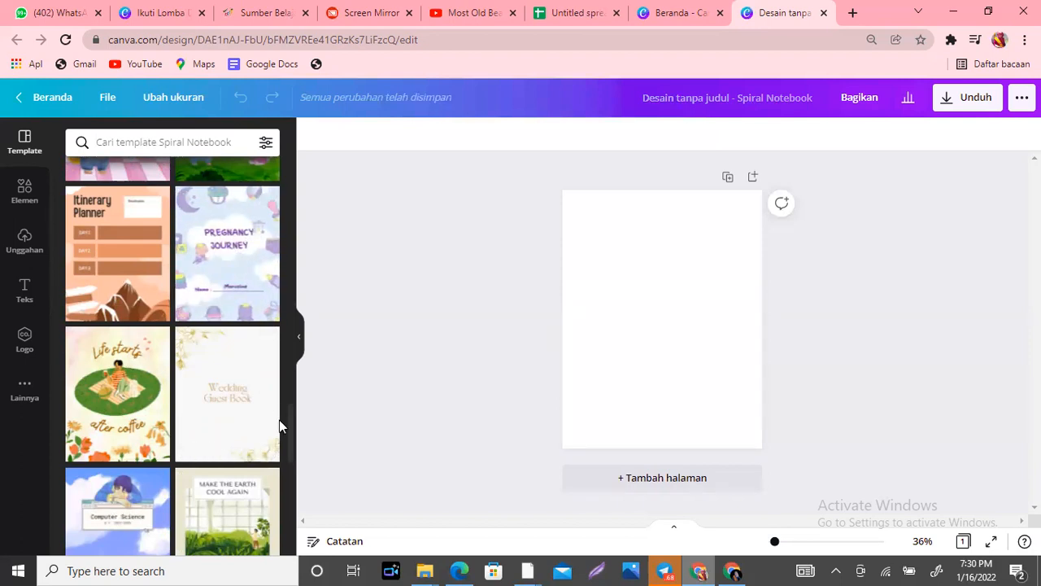
left_click_drag(295, 420, 298, 480)
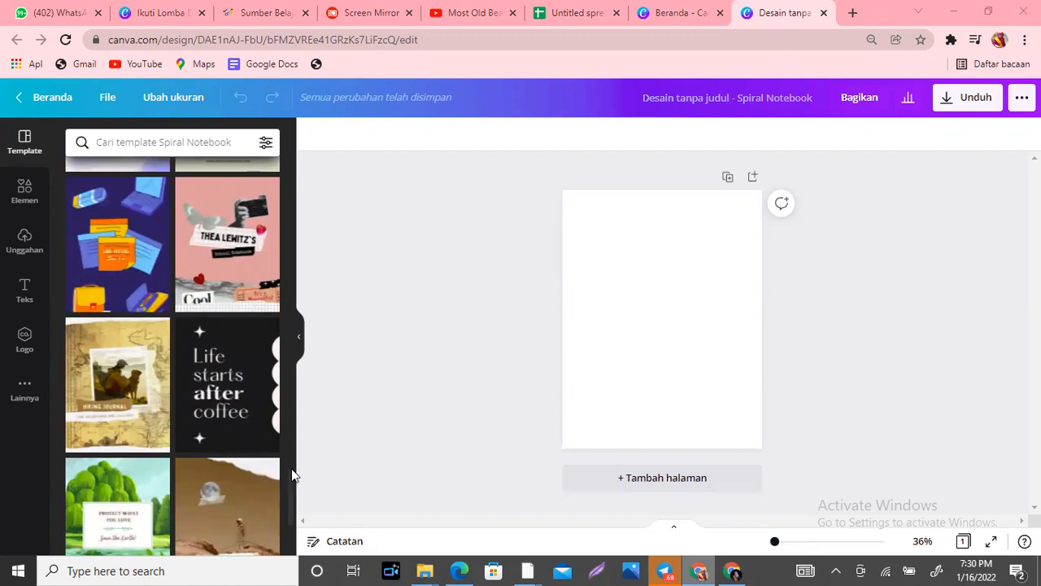
left_click_drag(288, 482, 288, 534)
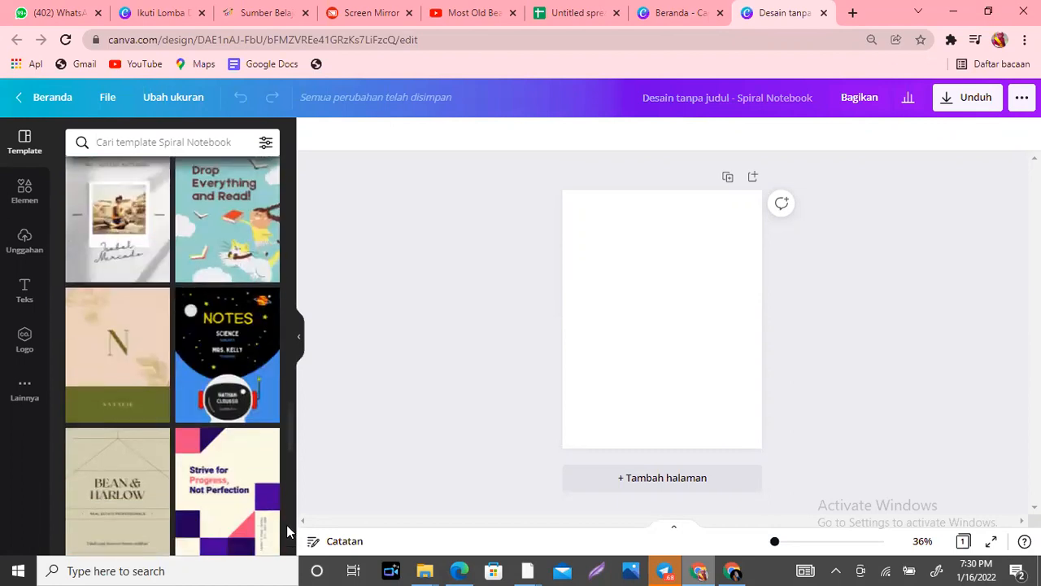
left_click_drag(295, 443, 295, 459)
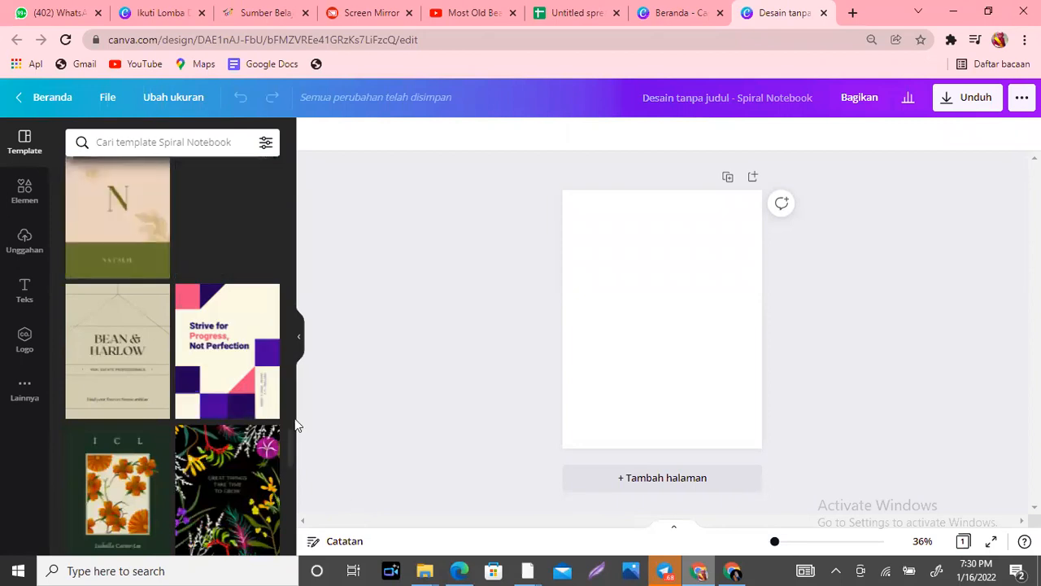
left_click_drag(288, 433, 296, 511)
Check the pages of the Olive and Gold Classic Refined Novel Progress Business Notebook template and look through the other Spiral Notebook templates
left_click(102, 374)
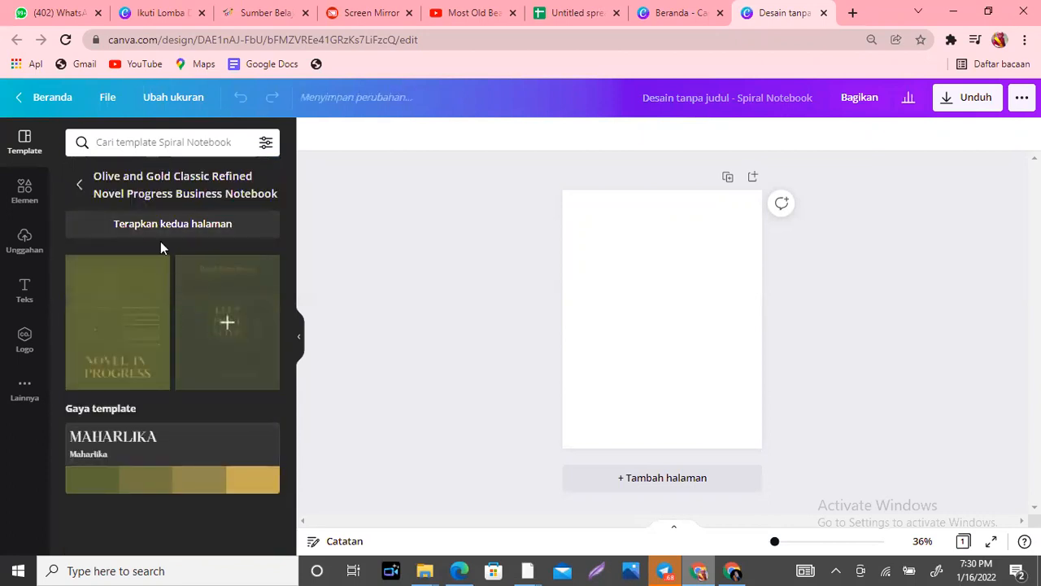
left_click(78, 189)
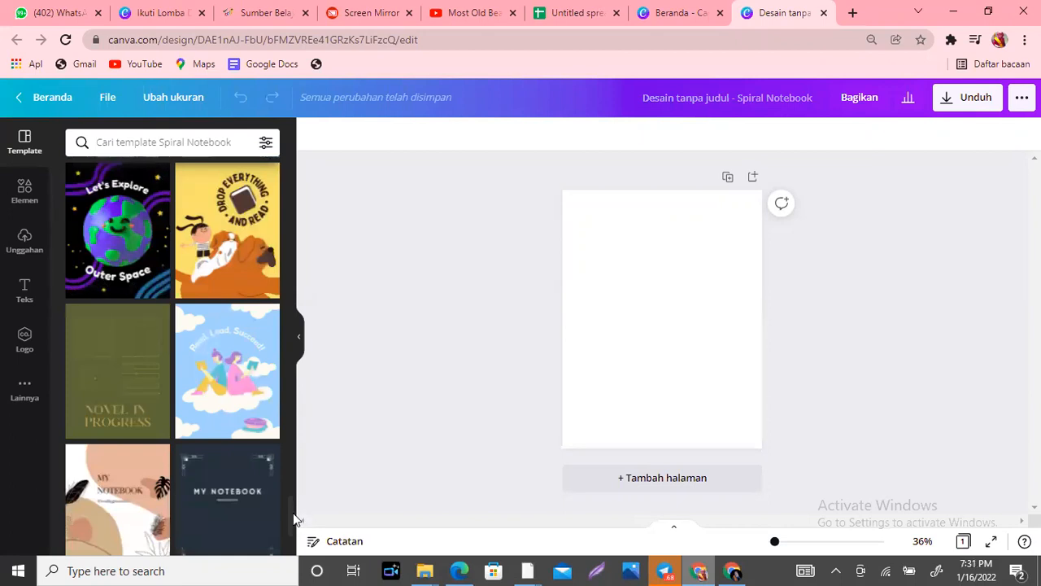
scroll(293, 524, "down", 2)
scroll(293, 529, "down", 1)
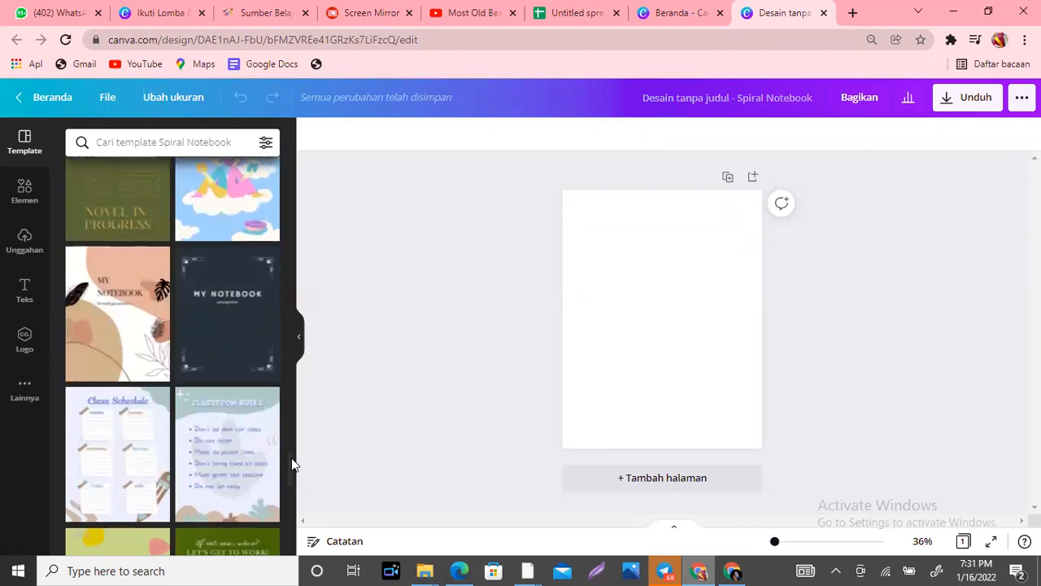
scroll(293, 464, "down", 1)
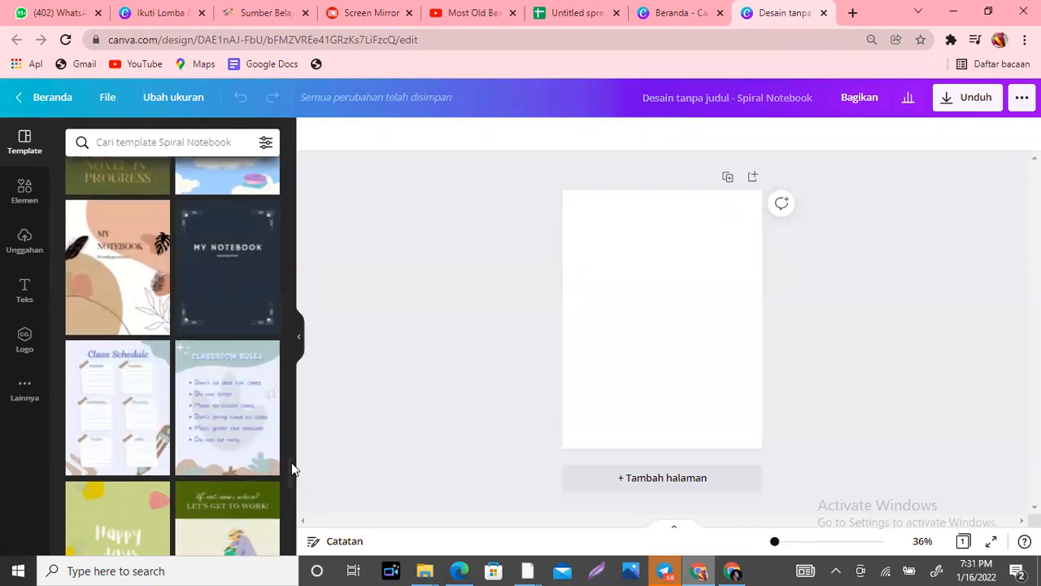
scroll(291, 462, "down", 1)
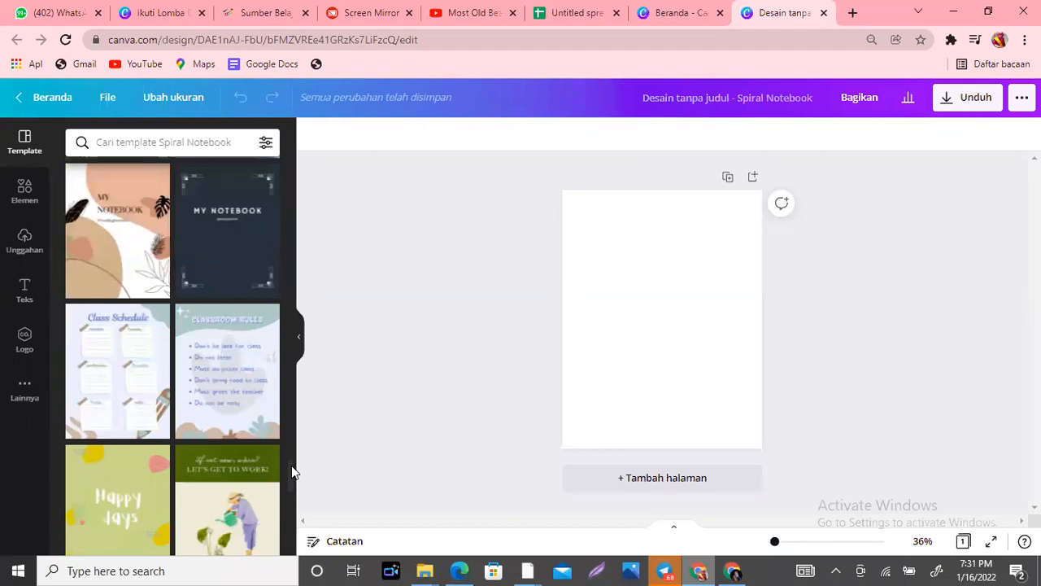
left_click_drag(292, 466, 295, 505)
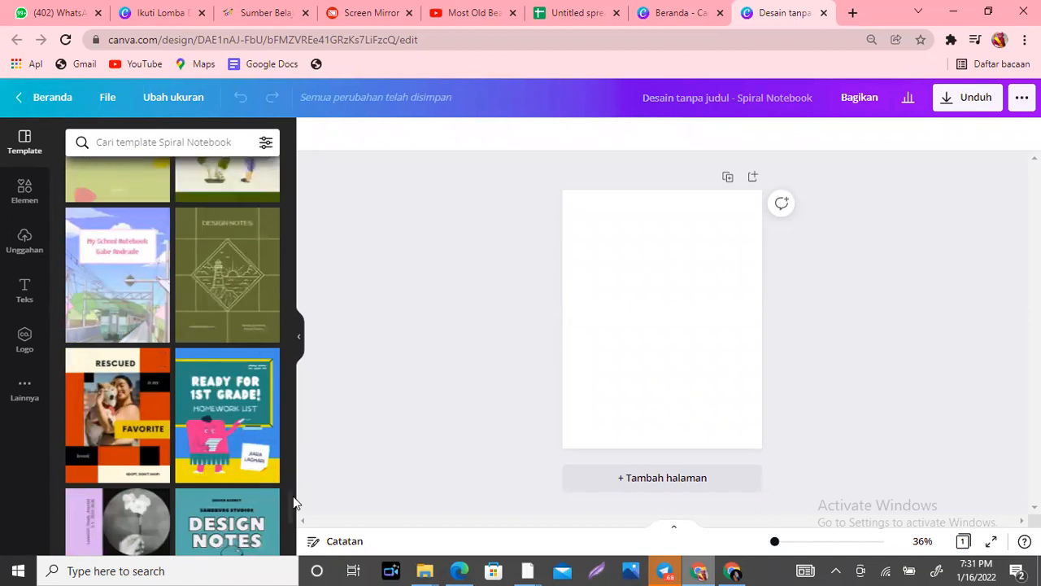
scroll(294, 507, "down", 2)
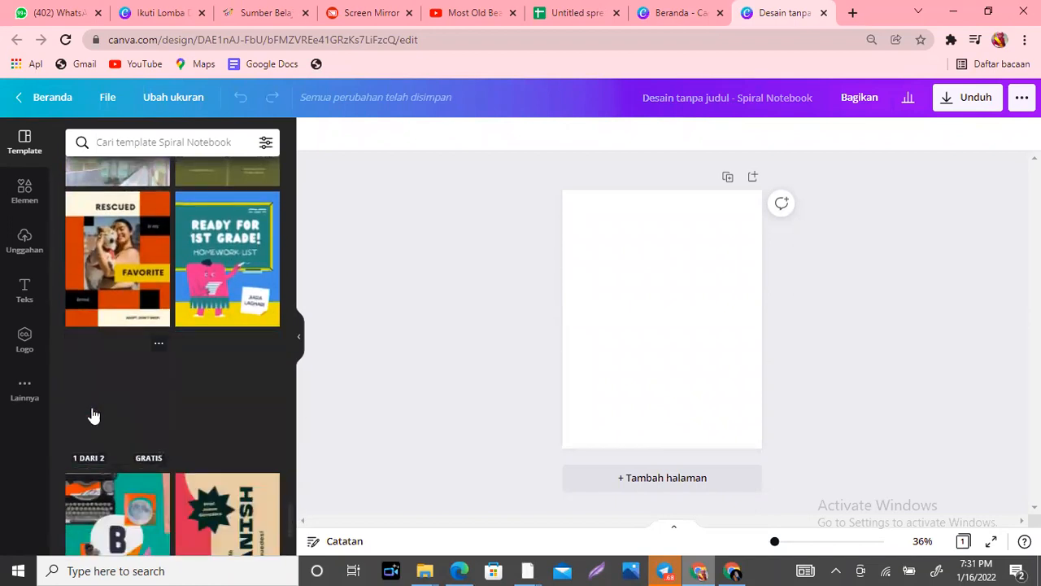
left_click_drag(291, 514, 274, 237)
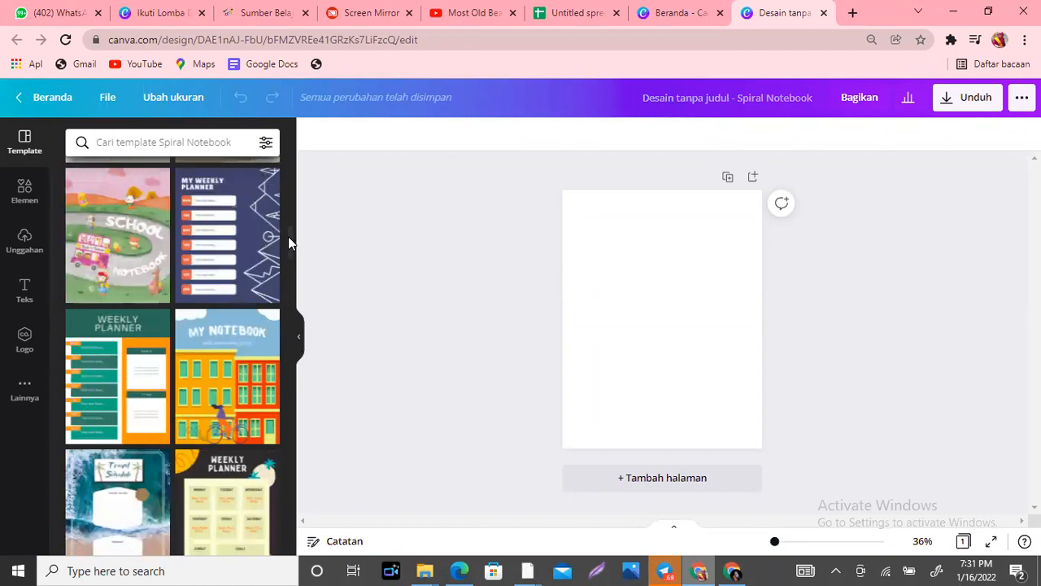
left_click_drag(288, 236, 290, 260)
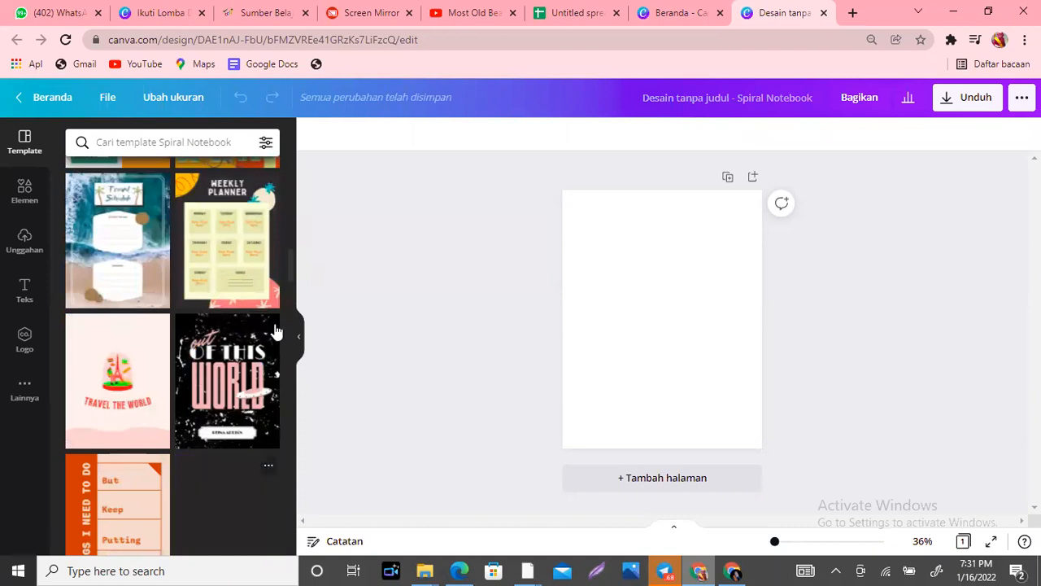
left_click_drag(290, 260, 289, 279)
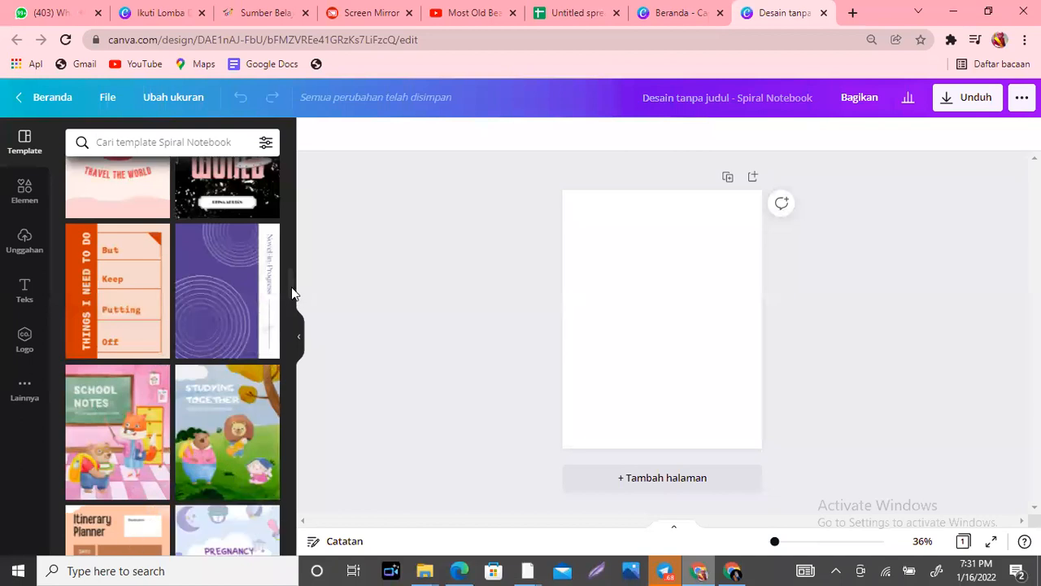
left_click_drag(293, 284, 291, 316)
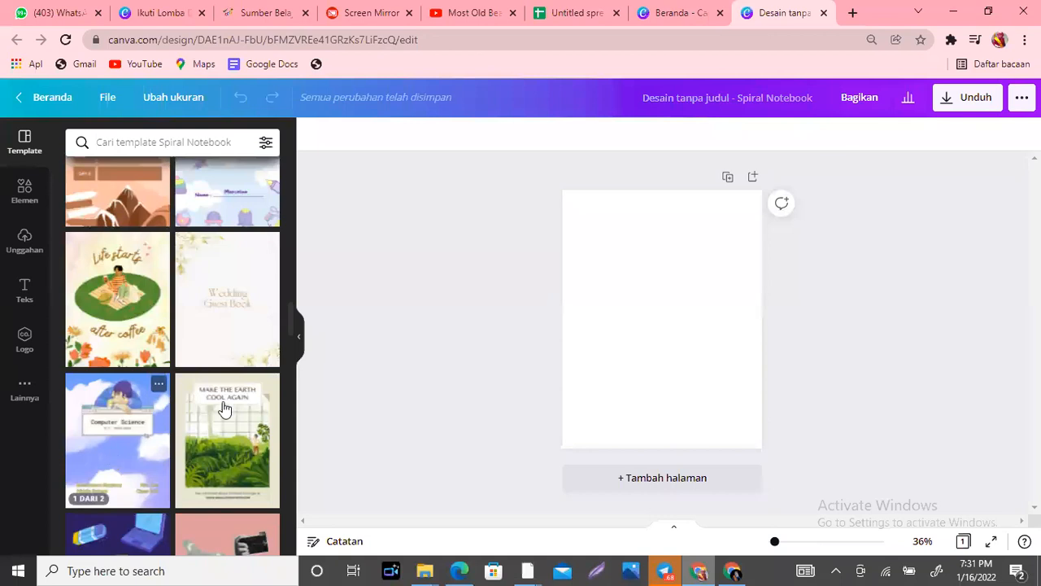
scroll(291, 325, "down", 4)
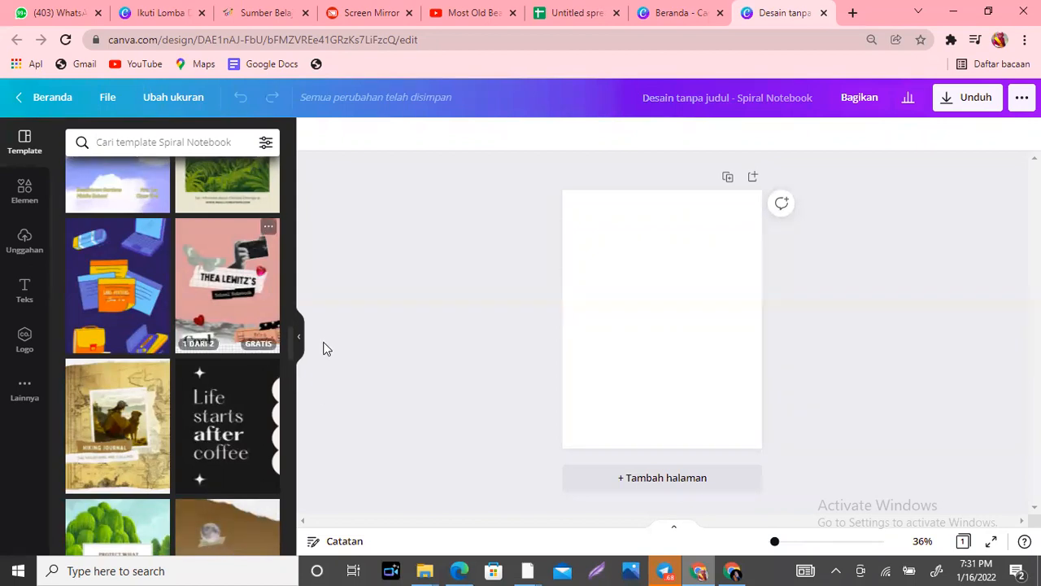
scroll(293, 346, "down", 5)
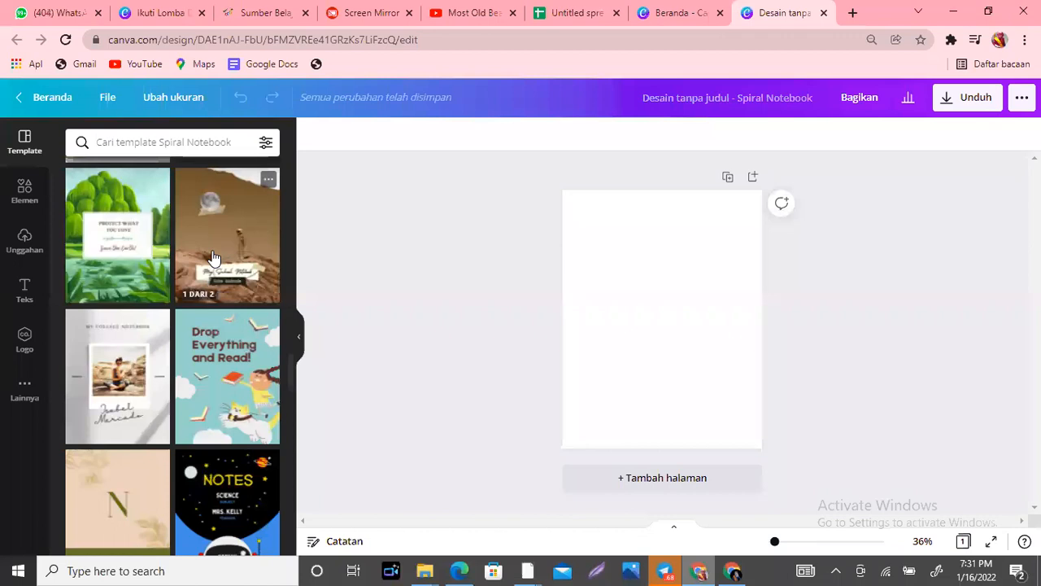
Apply both pages of the Teal Yellow and Orange Primary Cute Reading Notebook template to the design
left_click(218, 380)
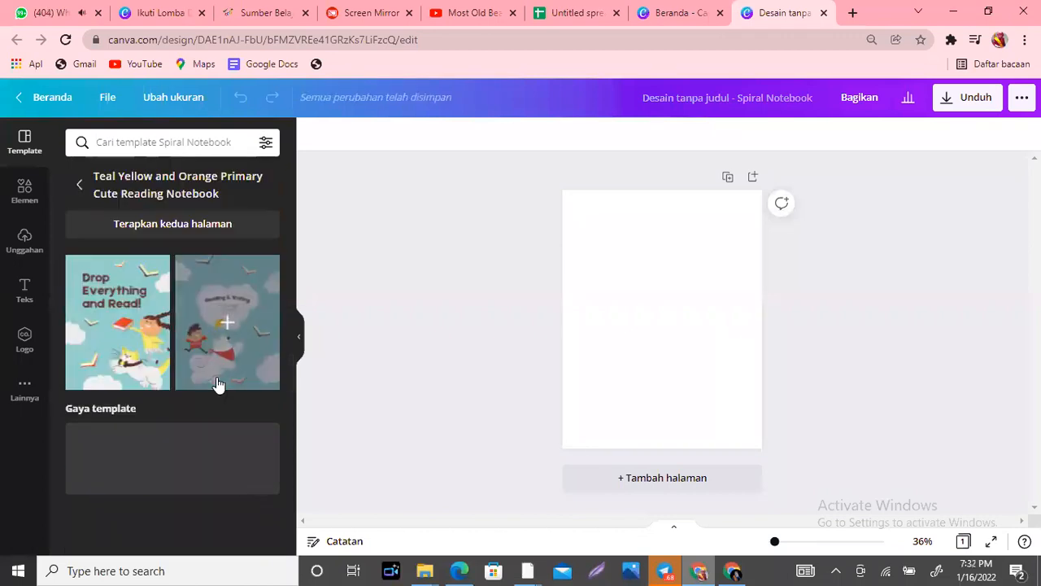
left_click(195, 228)
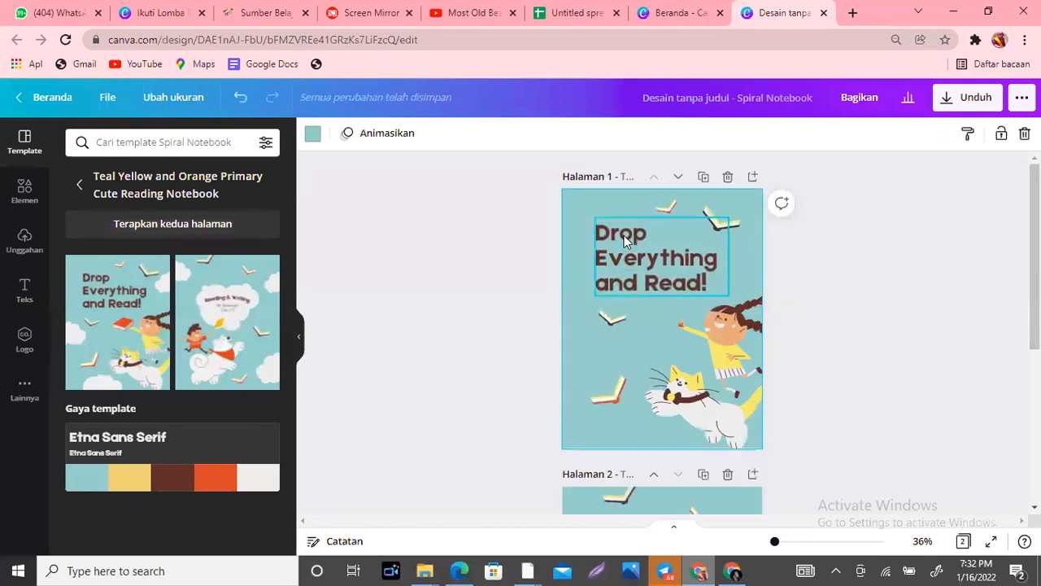
Replace the design with both pages of the Brown and Black Personal Scrapbook Space School Notebook template
left_click(78, 184)
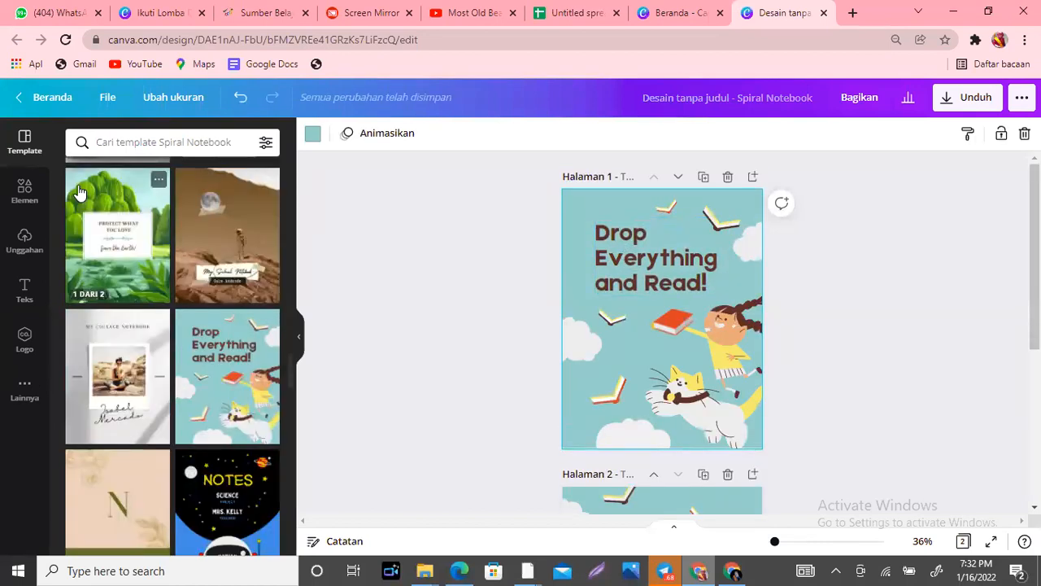
left_click(232, 267)
left_click(157, 232)
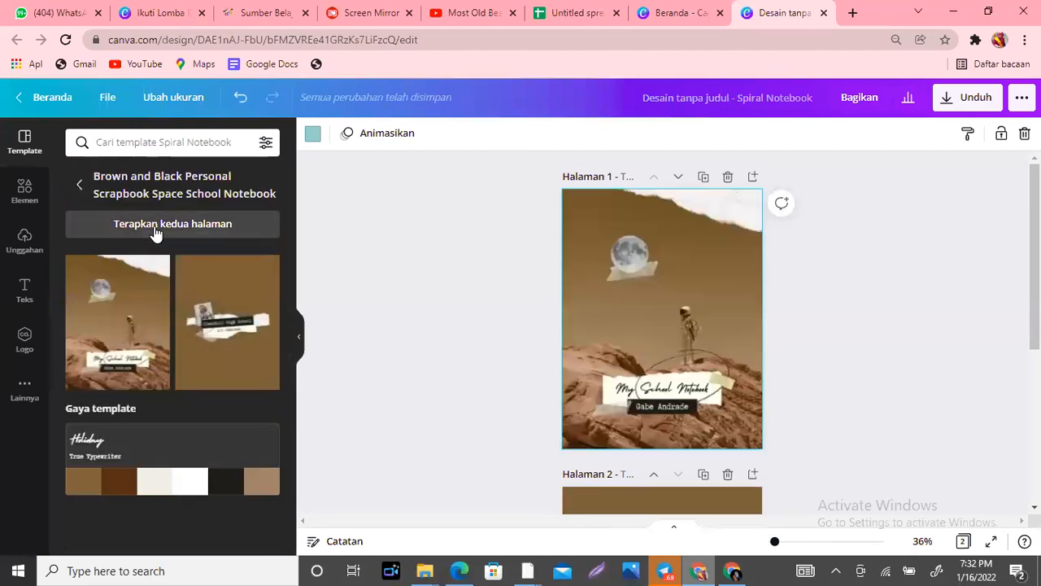
Examine the front and back cover pages of the space school notebook design at 62% zoom
left_click(644, 413)
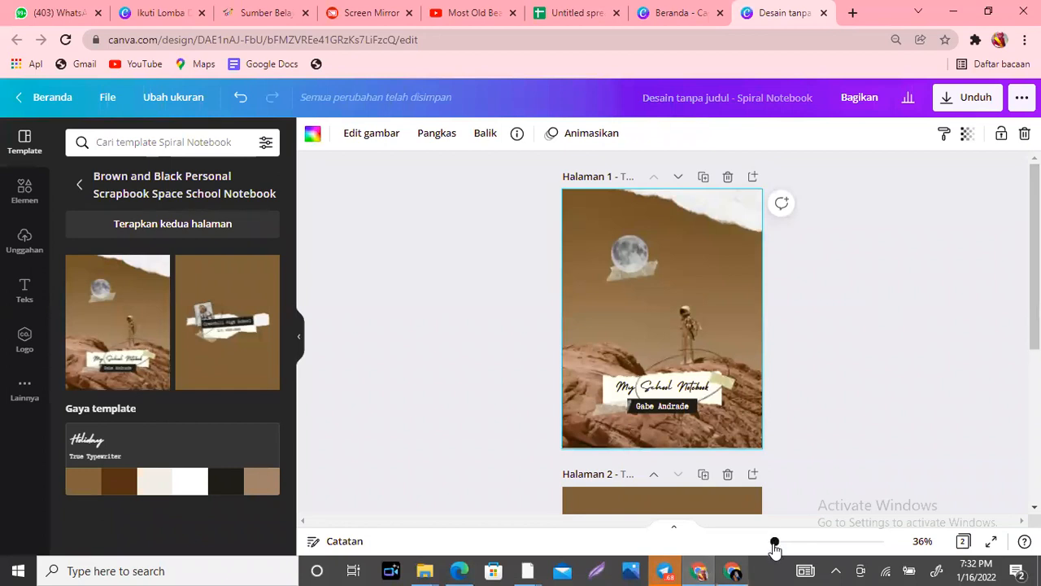
left_click_drag(775, 541, 781, 541)
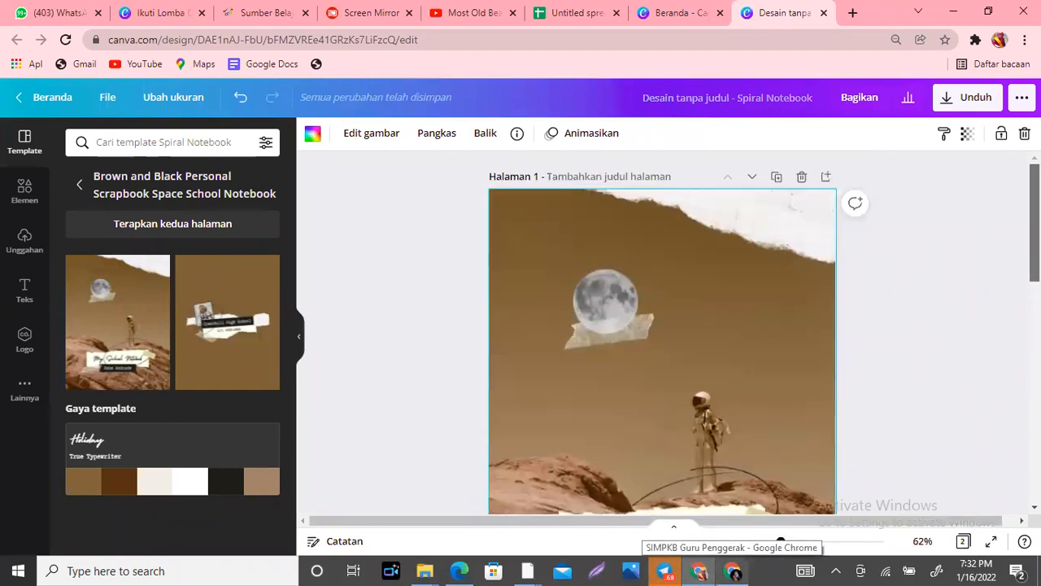
scroll(662, 331, "down", 5)
scroll(662, 332, "up", 5)
key("Escape")
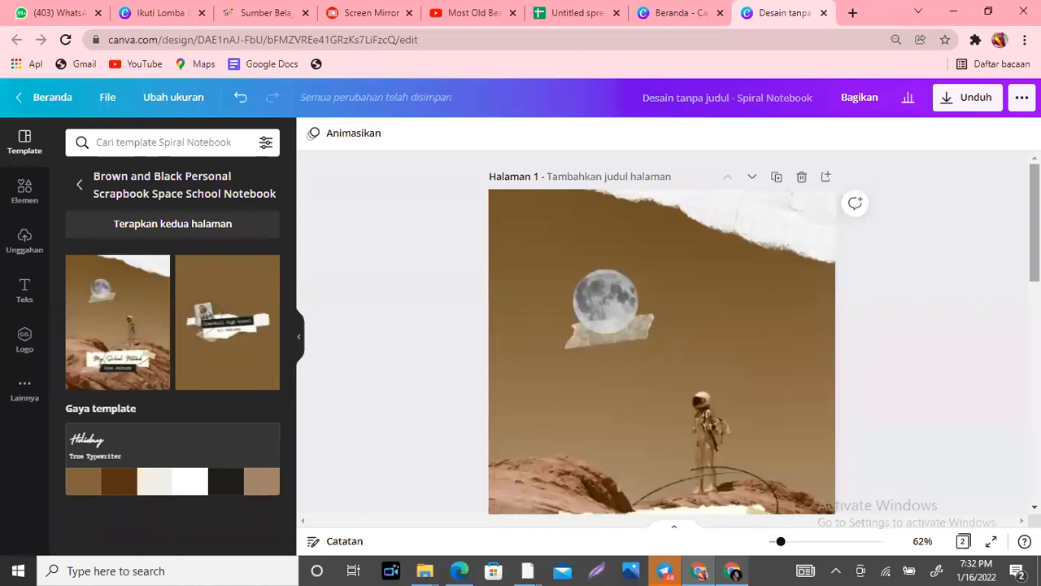
scroll(662, 334, "down", 4)
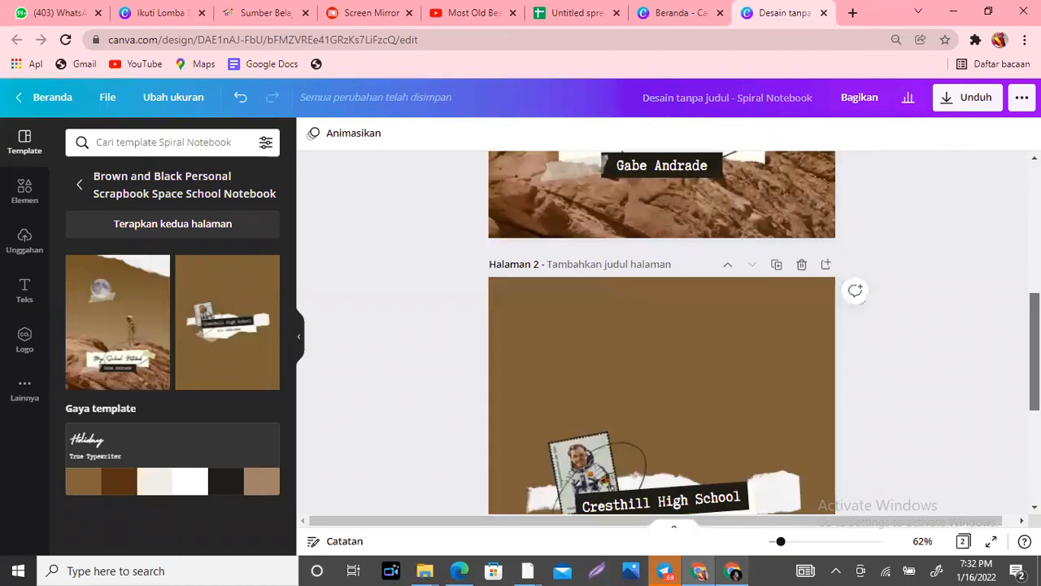
scroll(661, 333, "up", 4)
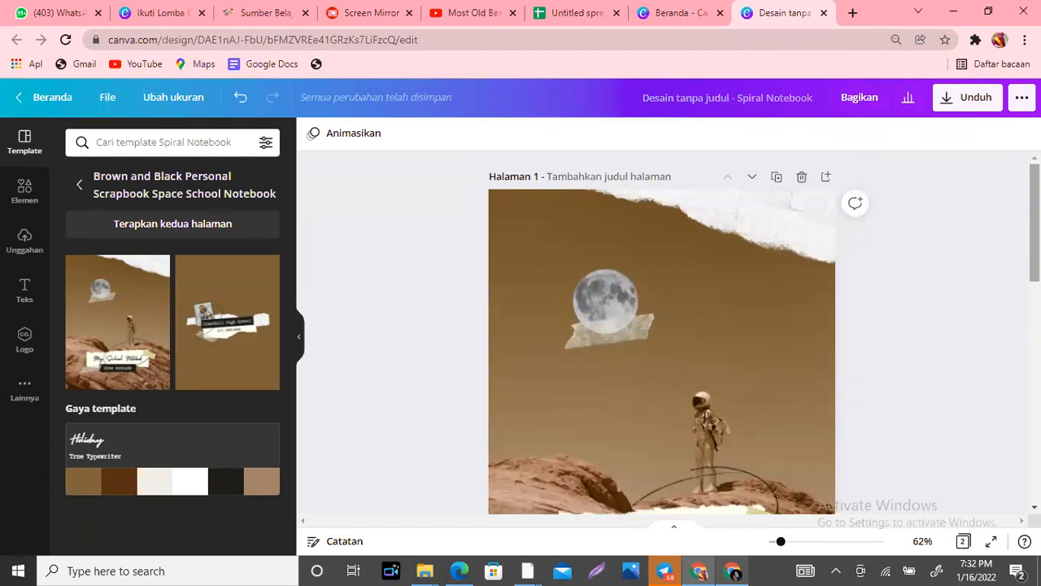
scroll(661, 334, "down", 1)
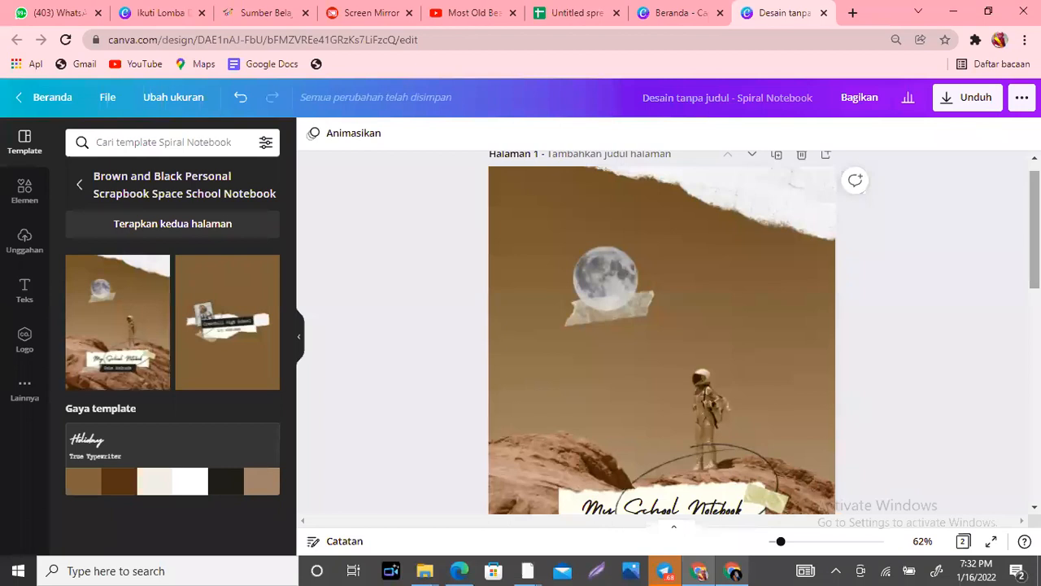
Switch to the flipbook folder in File Explorer, open the "Flipbook (2)" archive and launch its index.html
left_click(425, 568)
left_click(465, 490)
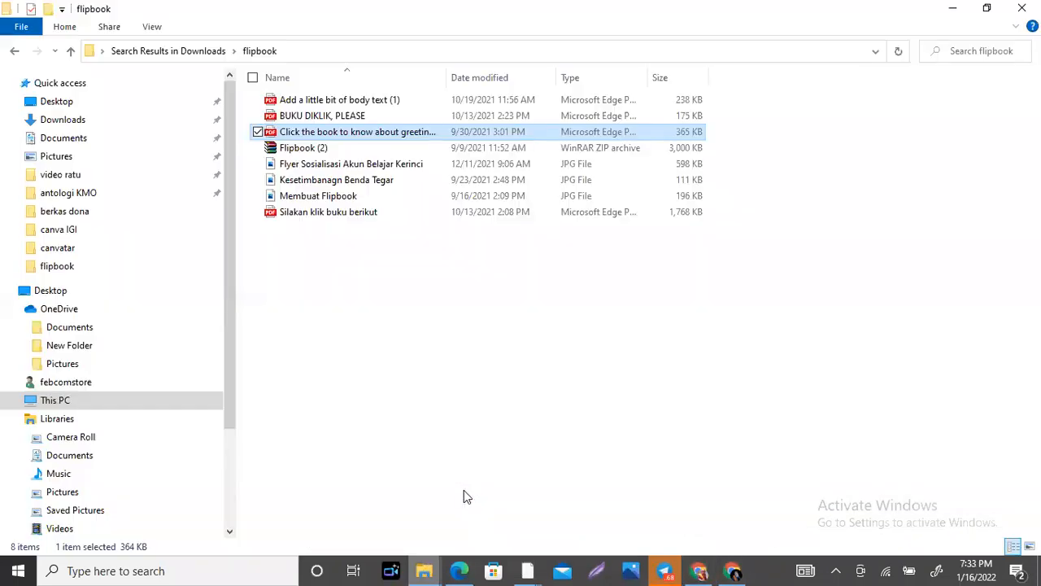
key("Down")
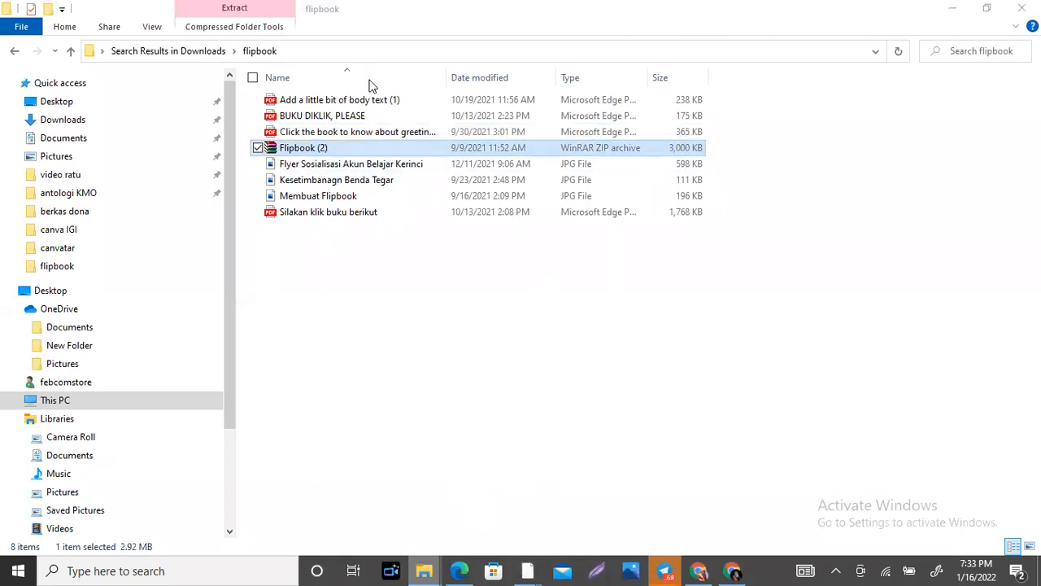
key("Return")
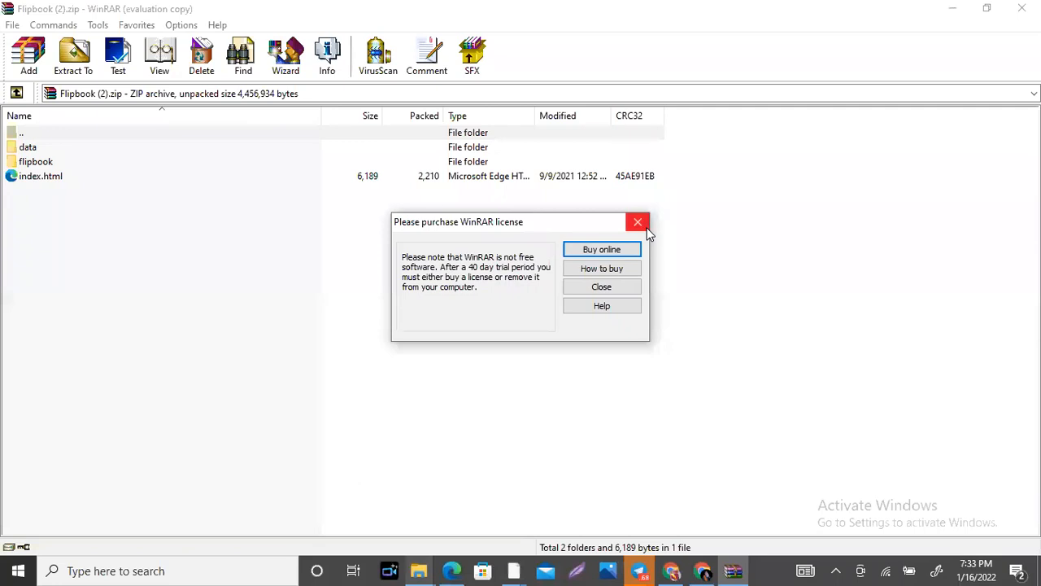
left_click(638, 222)
double_click(45, 179)
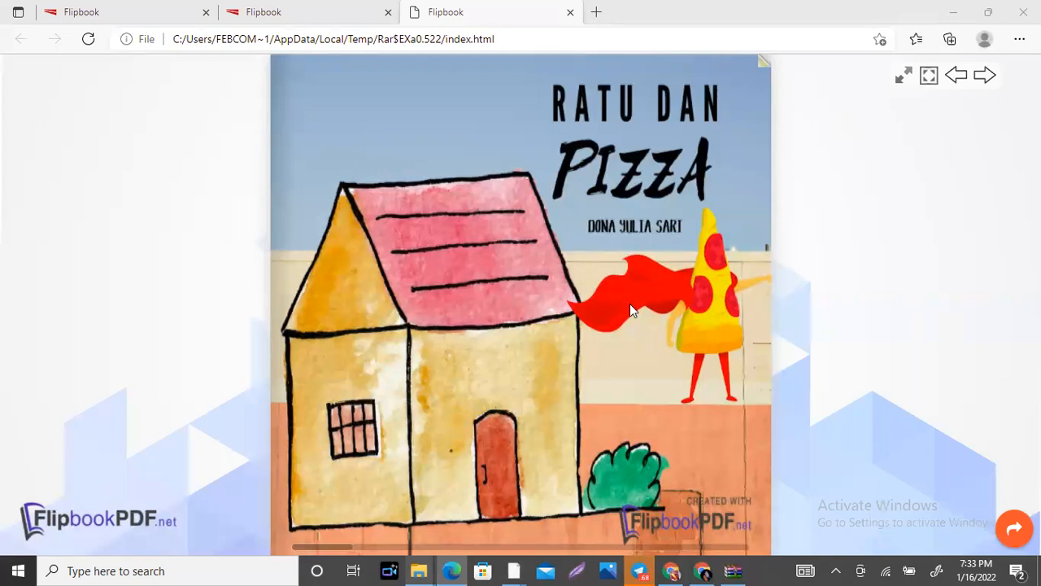
Page through the "Ratu dan Pizza" flipbook to its last spread and back to the cover
left_click(781, 298)
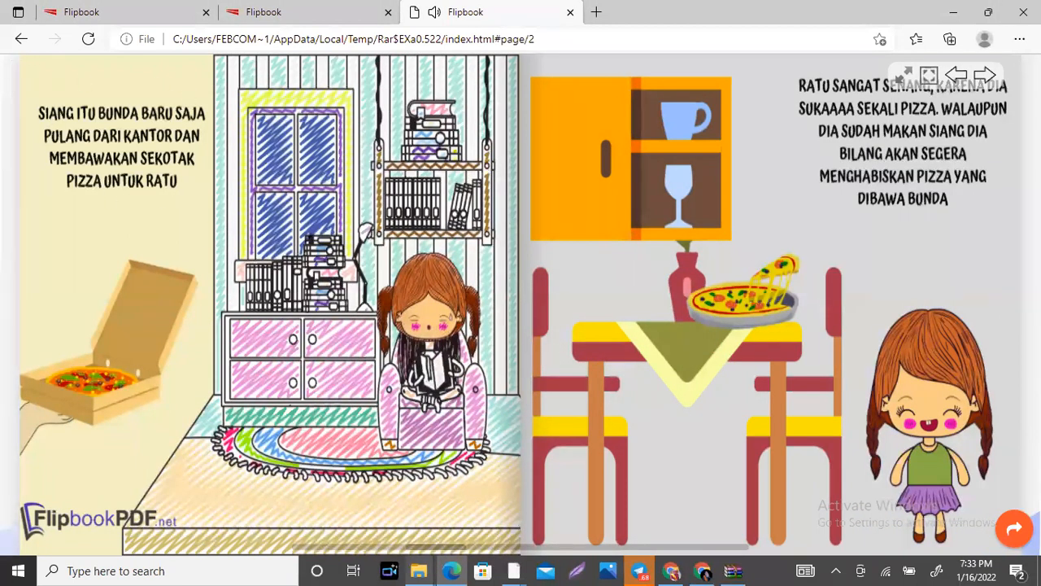
left_click(1030, 305)
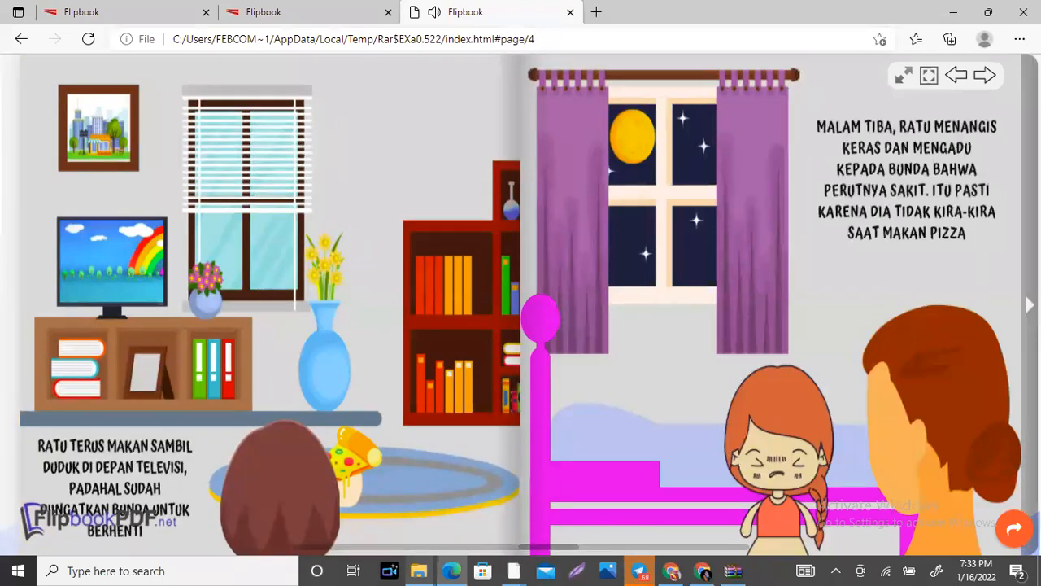
left_click(1029, 304)
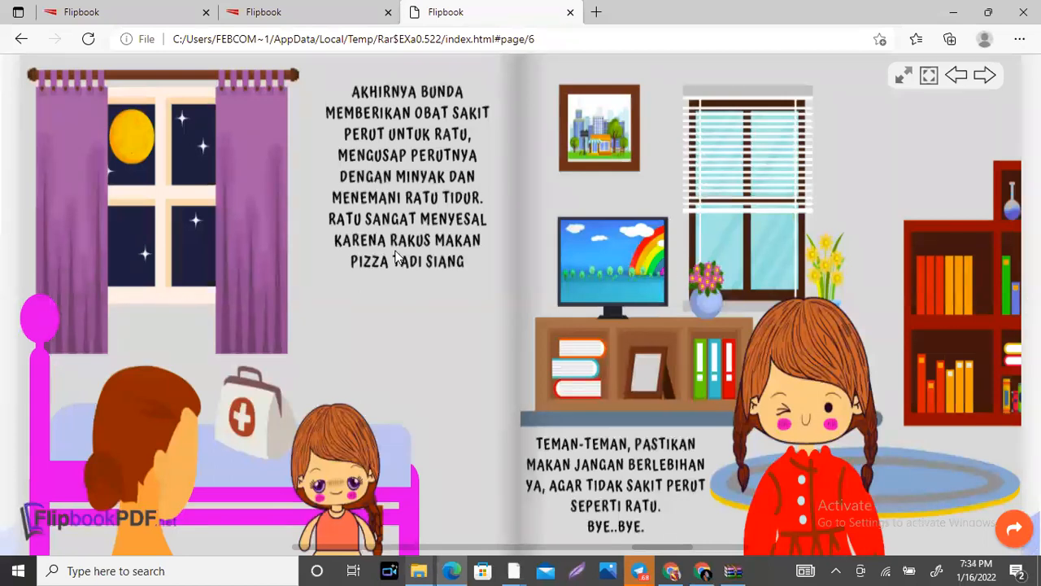
left_click(18, 313)
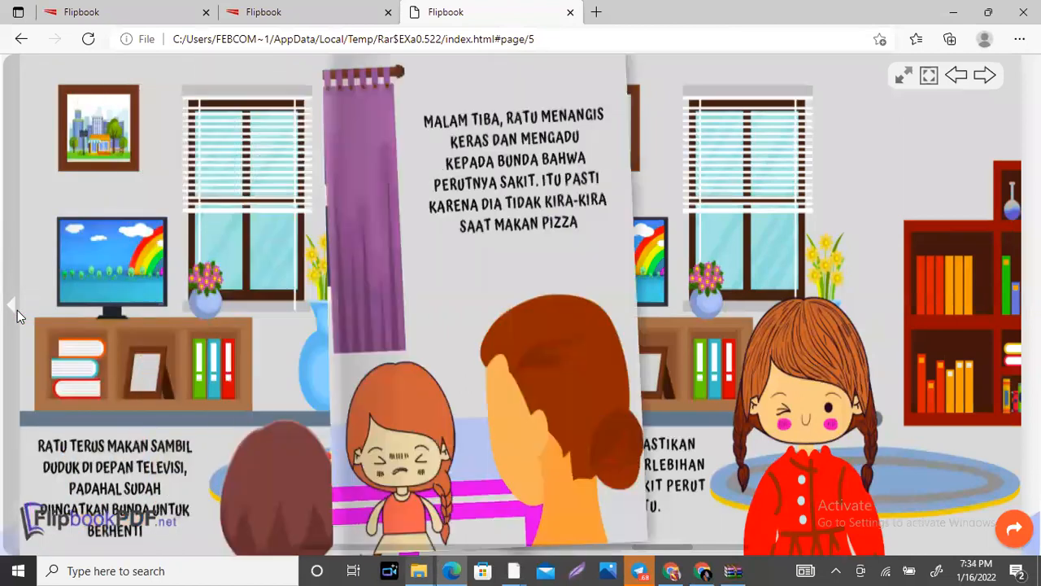
left_click(18, 313)
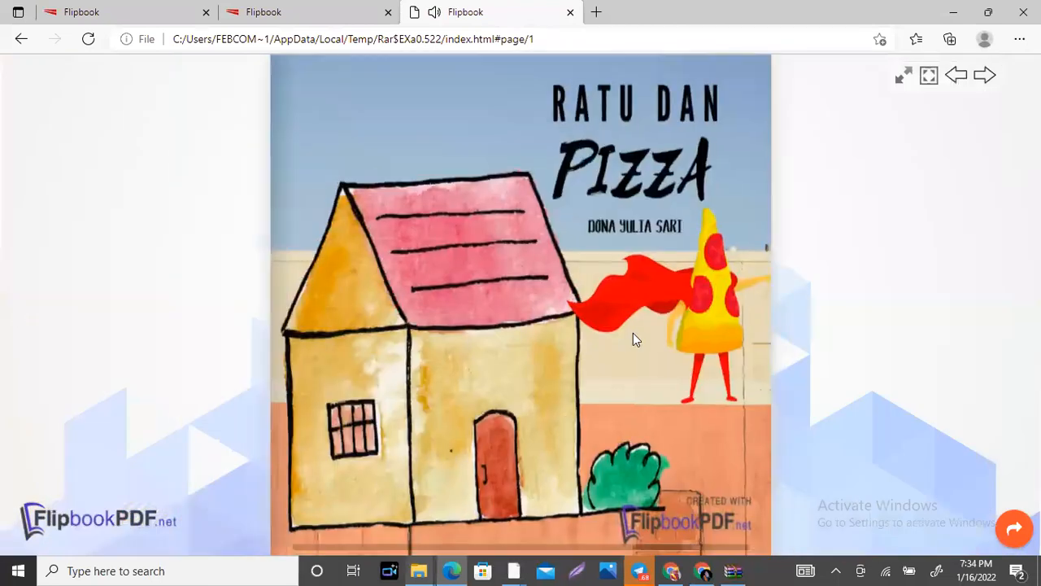
Go through the "Ratu dan Pizza" story once more from the cover to the final spread
left_click(784, 302)
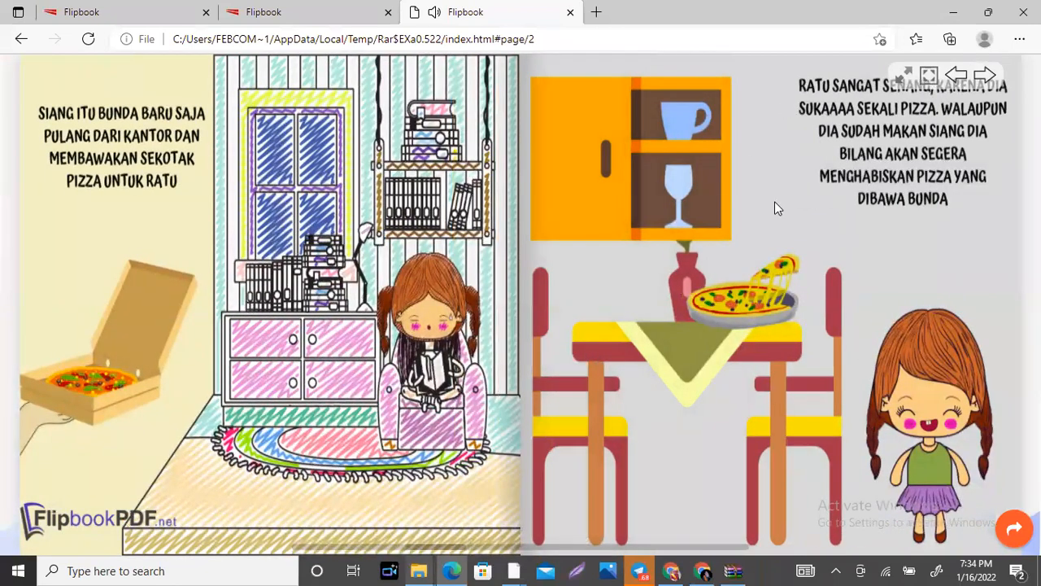
left_click(1029, 305)
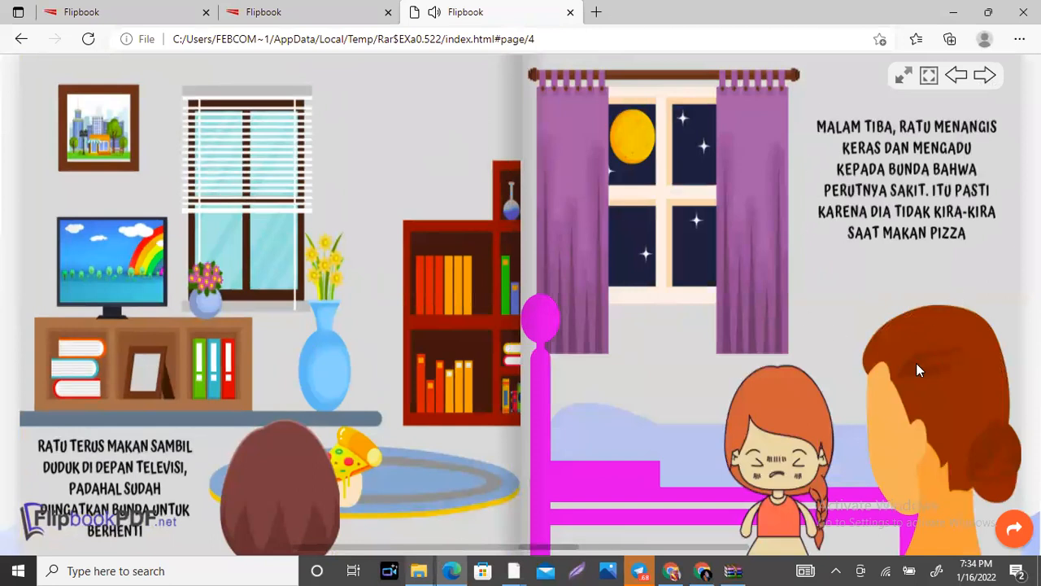
left_click(1029, 304)
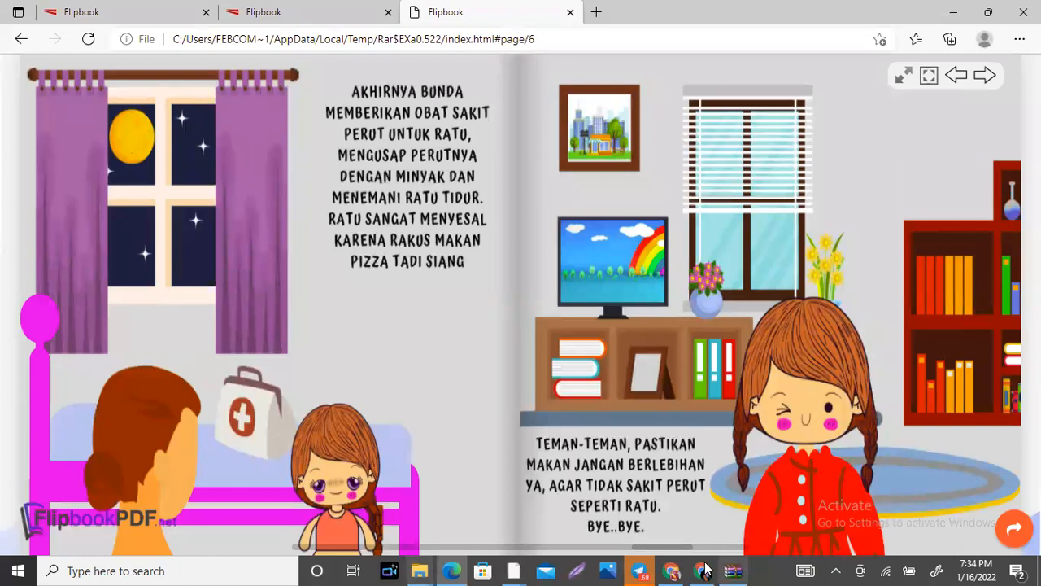
Switch back to the Canva spiral notebook design in Chrome and go to the title area of the front cover
mouse_move(704, 570)
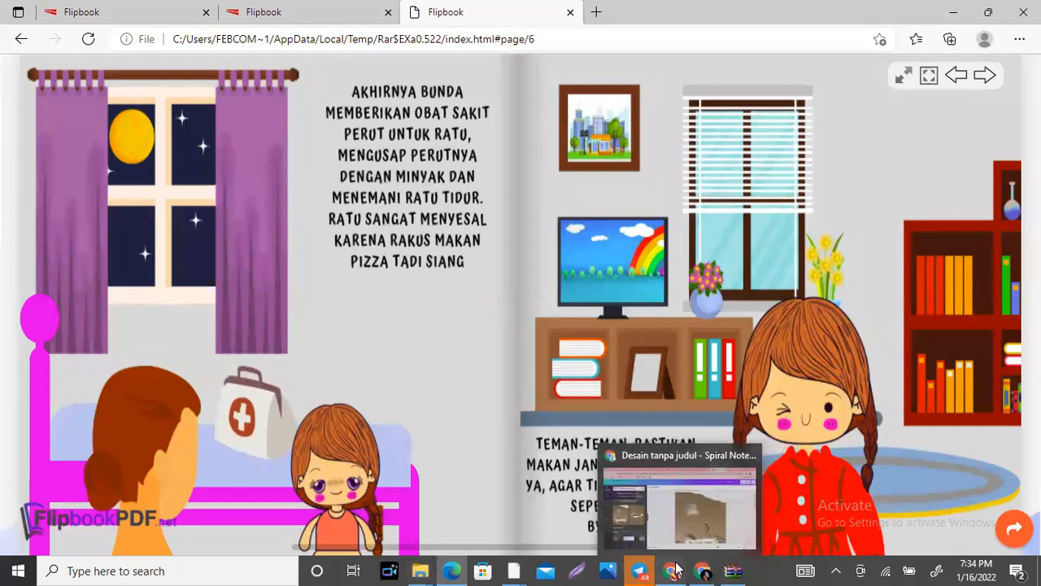
left_click(682, 570)
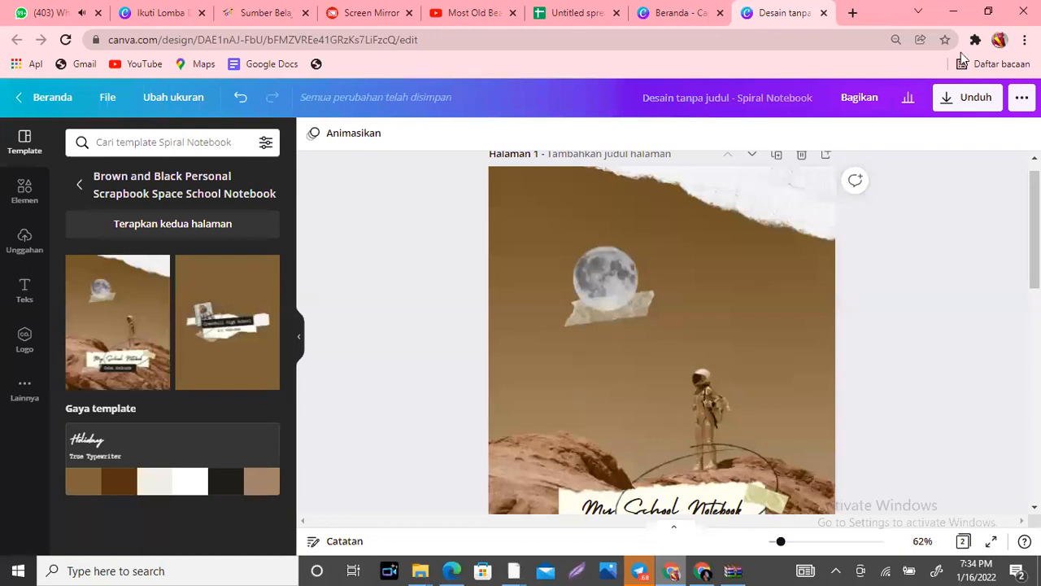
scroll(662, 325, "down", 2)
scroll(661, 326, "down", 3)
scroll(662, 325, "up", 5)
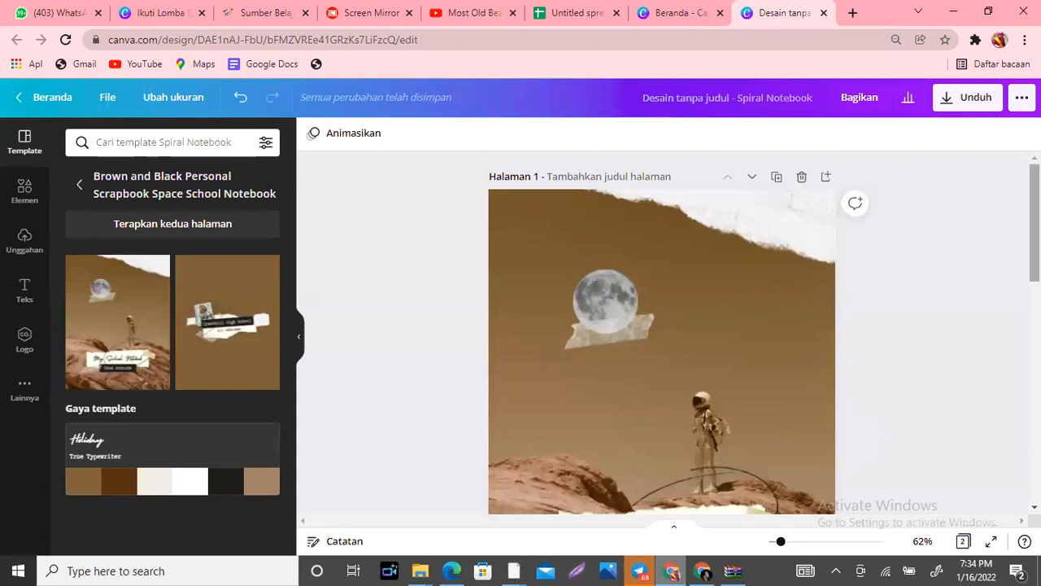
scroll(727, 325, "down", 2)
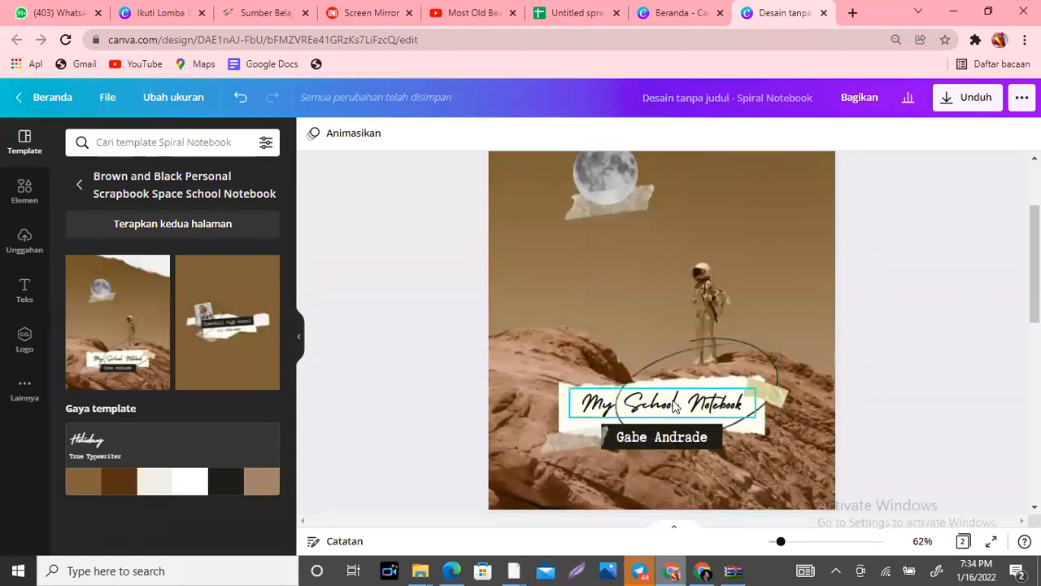
Replace the "My School Notebook" title on the front cover with "Usaha dan Energi"
double_click(673, 403)
type("U")
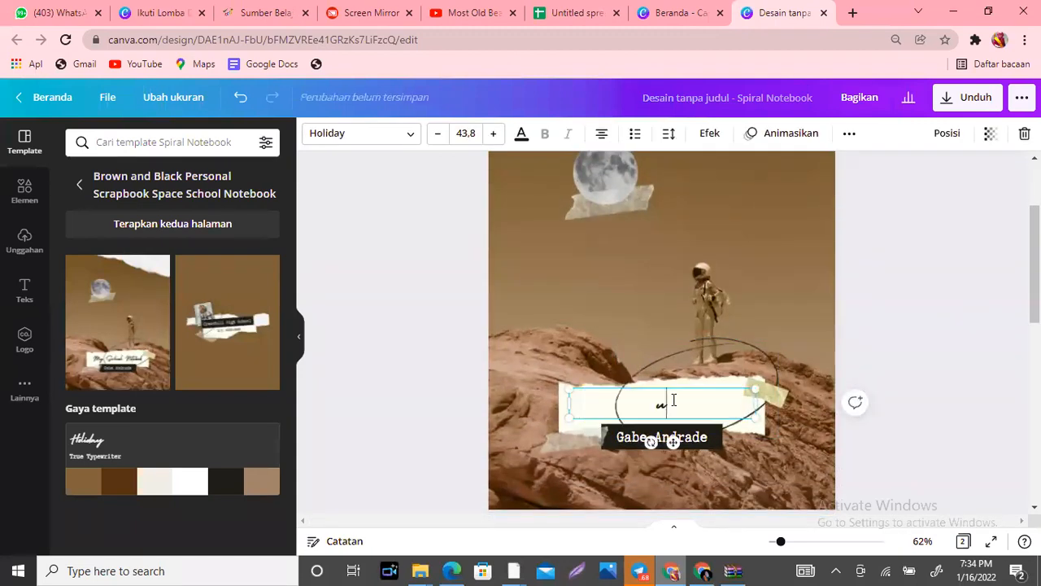
type("saha")
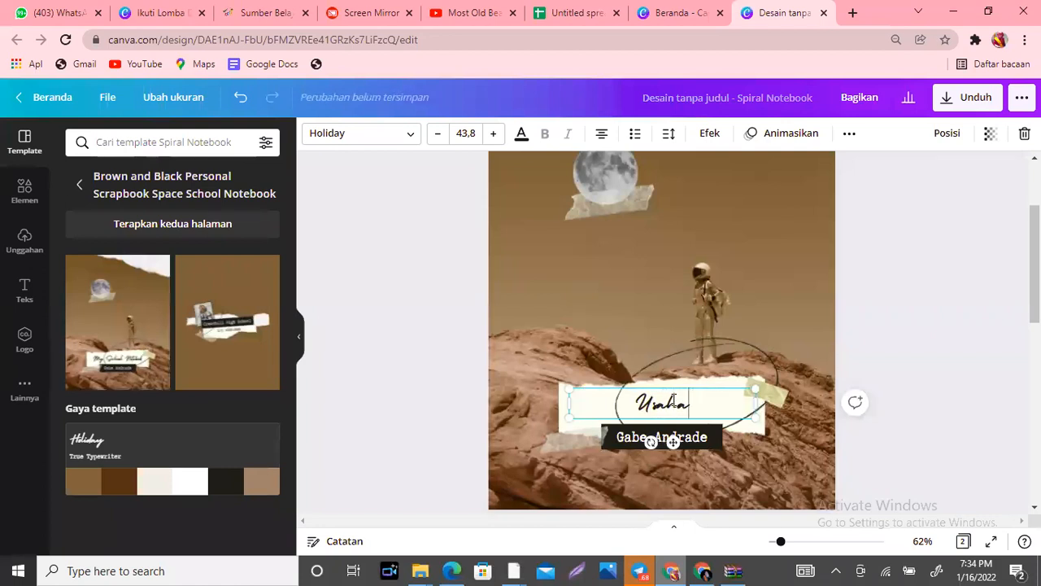
key("BackSpace")
key("BackSpace")
key("BackSpace")
key("BackSpace")
type("sha")
key("BackSpace")
key("BackSpace")
key("BackSpace")
key("BackSpace")
type("s")
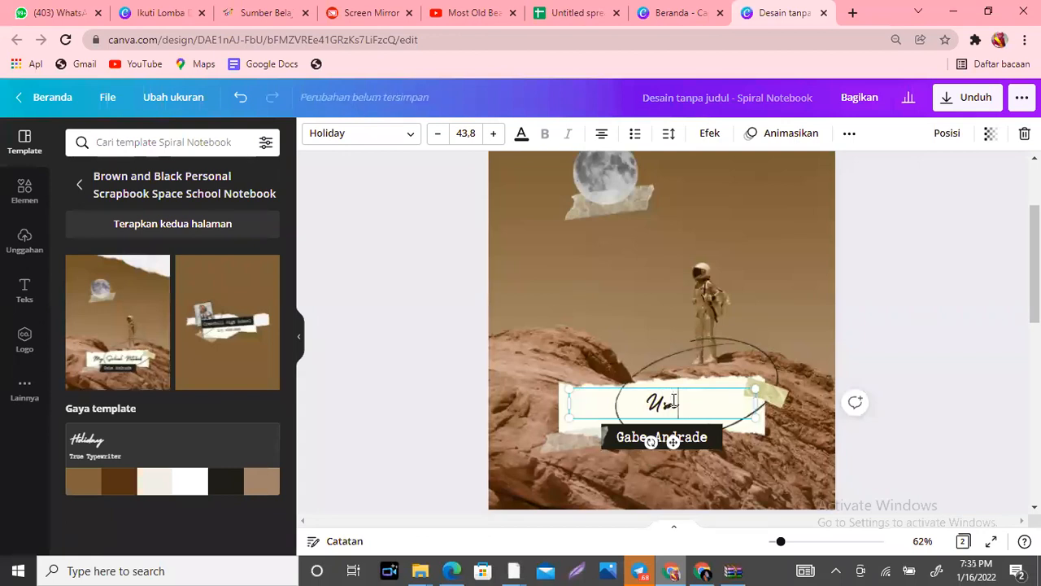
type("aha dan Energi")
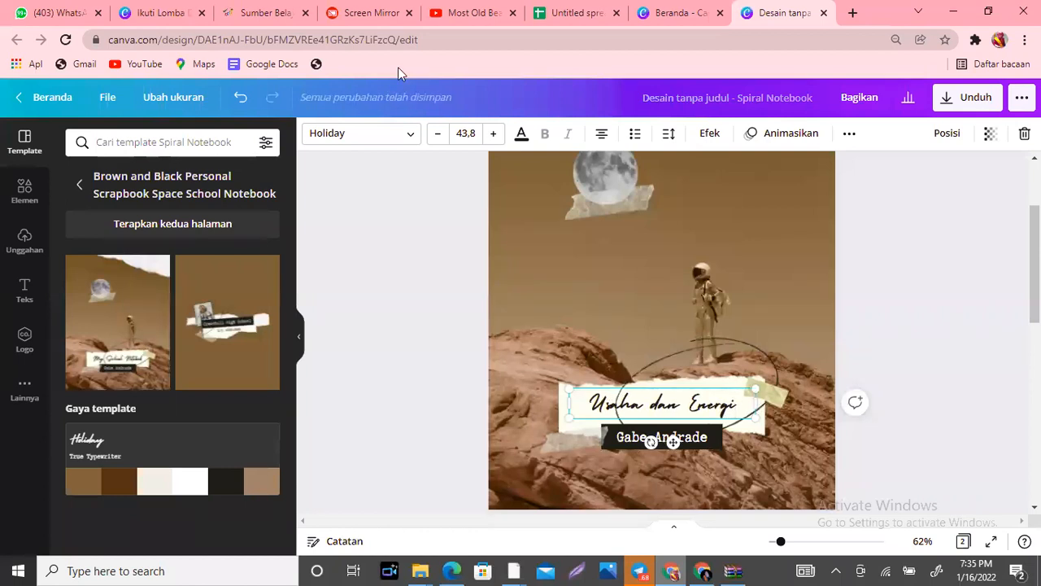
Check the topic heading on the Rumah Belajar page and reword the cover title as "Energi dan Usaha"
left_click(262, 13)
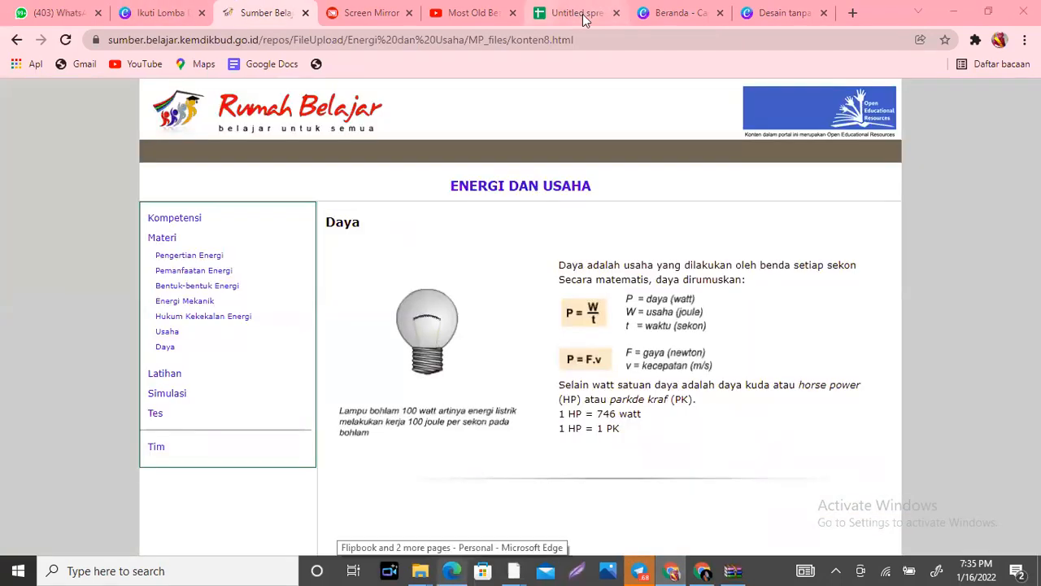
left_click(773, 11)
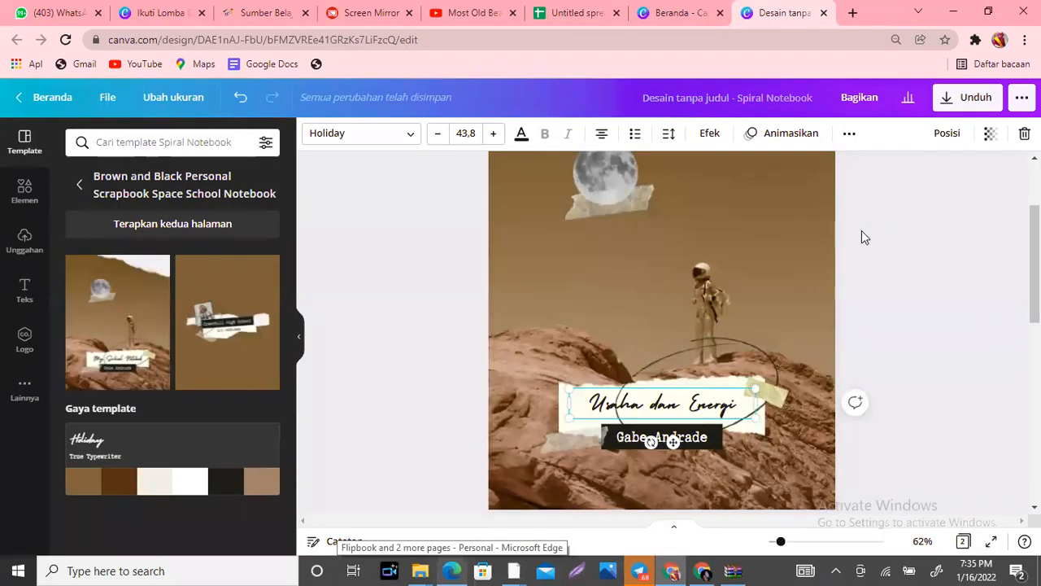
left_click_drag(688, 403, 576, 402)
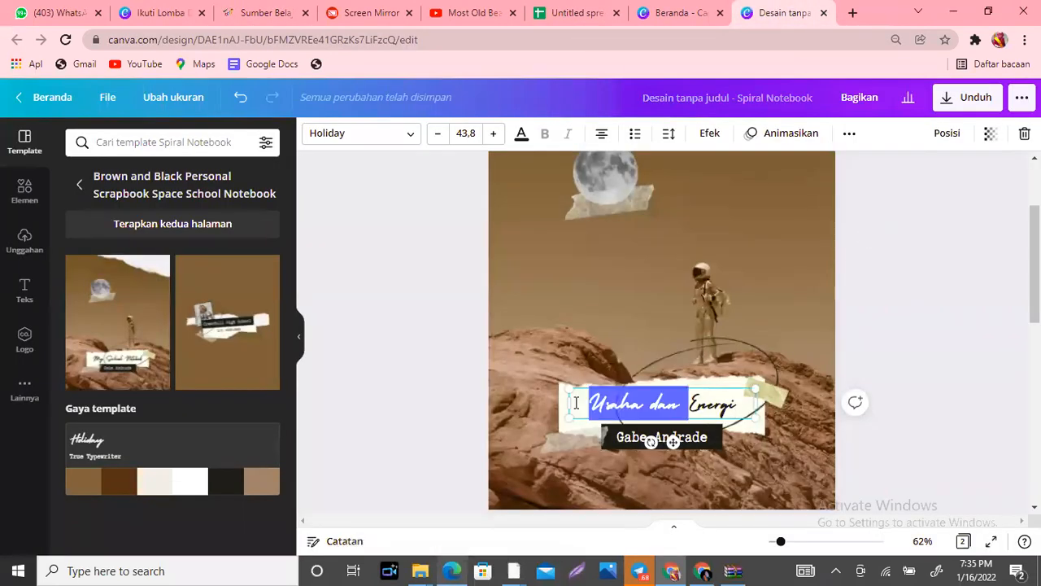
key("BackSpace")
type("dan Usaha")
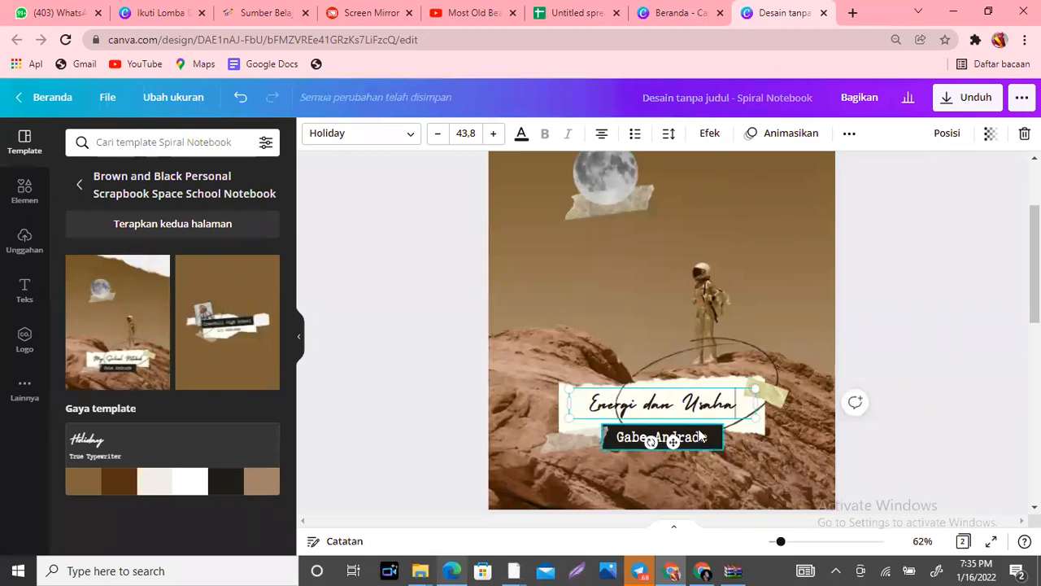
Replace the sample name on the black label under the cover title with the author's full name
left_click(700, 431)
left_click(700, 430)
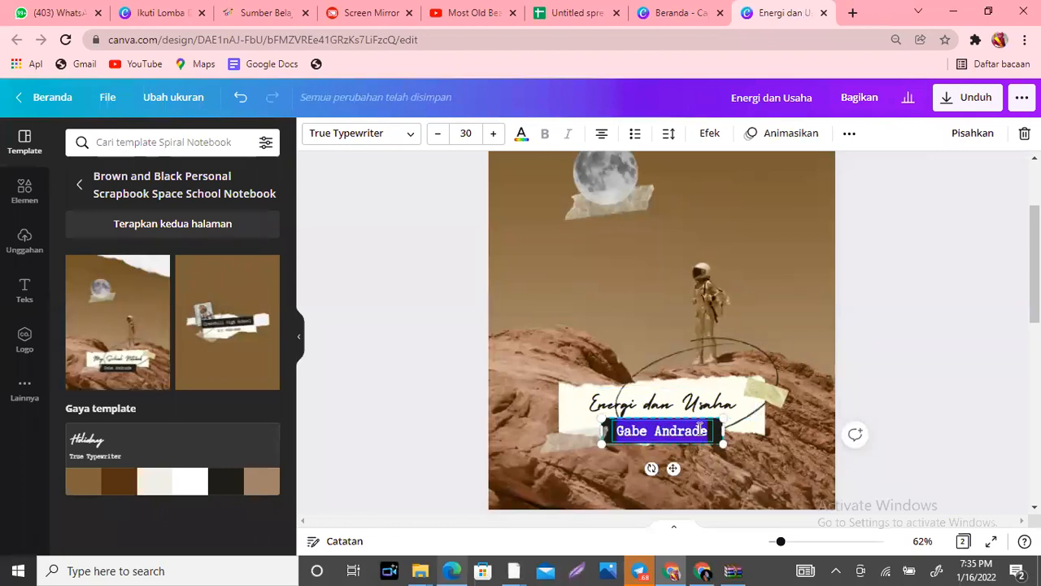
type("d")
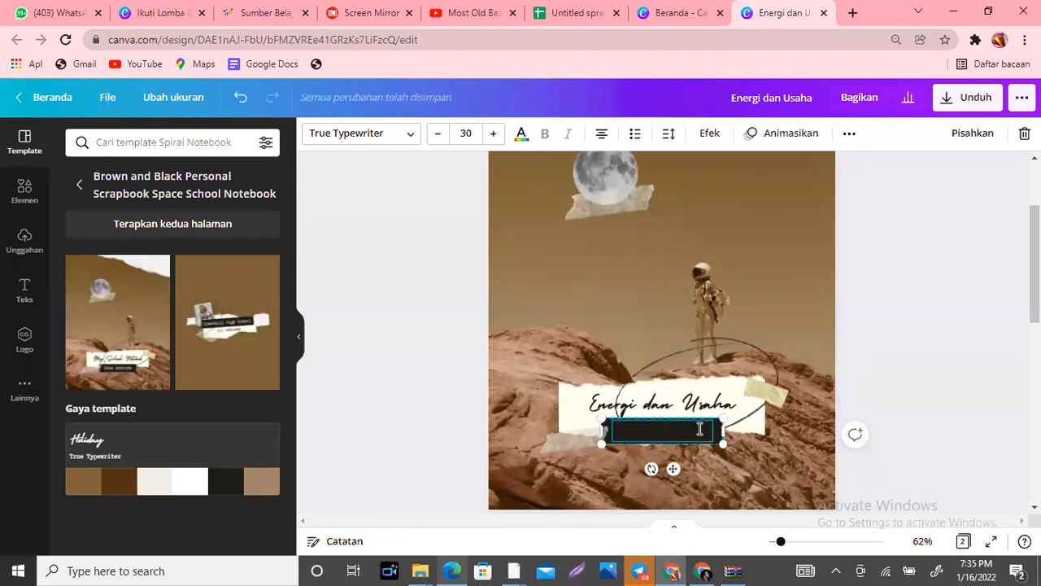
type("ona ")
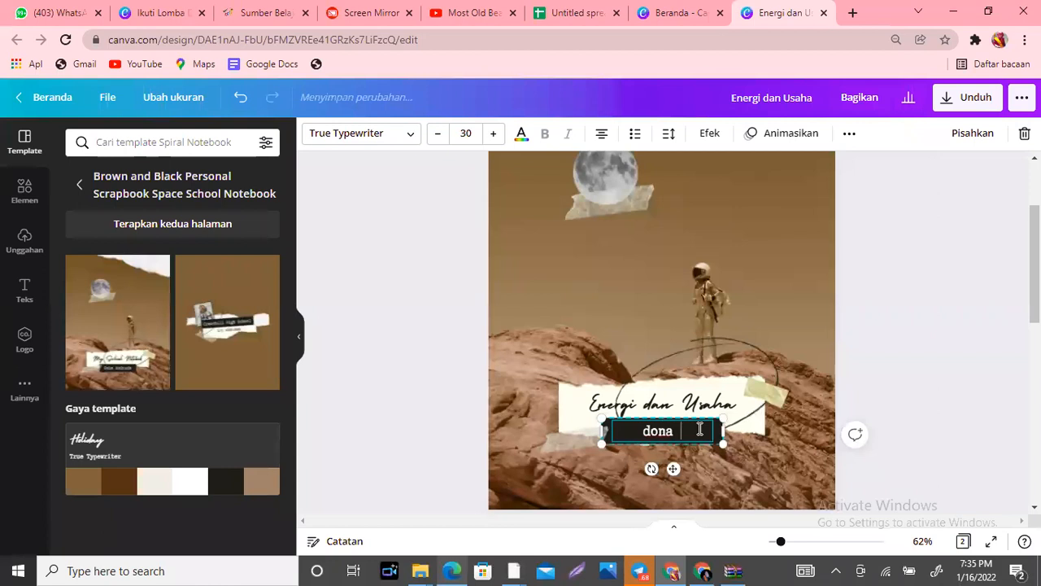
type("yulia sari")
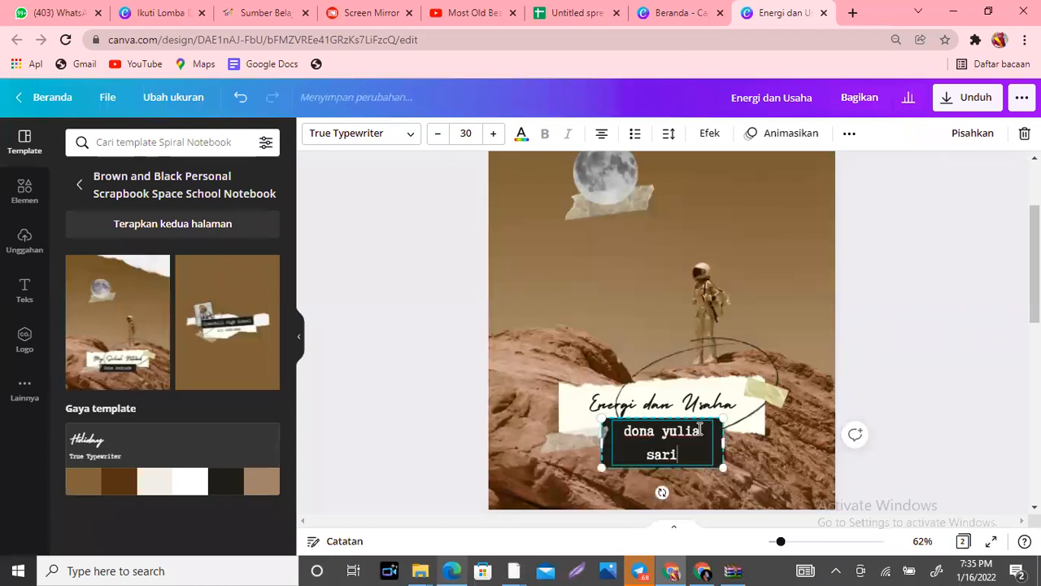
left_click(886, 441)
scroll(661, 325, "down", 3)
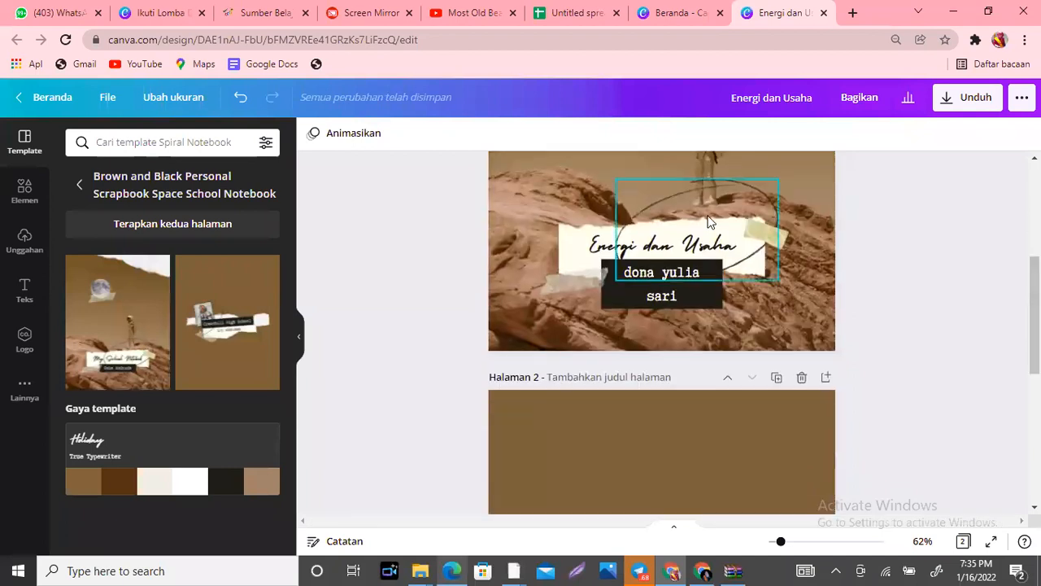
Try duplicating the back cover page, undo the duplication and return to page 1
left_click(711, 249)
mouse_move(1035, 313)
left_mouse_down()
mouse_move(1035, 243)
mouse_move(1035, 373)
mouse_move(1035, 224)
mouse_move(1035, 305)
left_mouse_up()
left_click(928, 325)
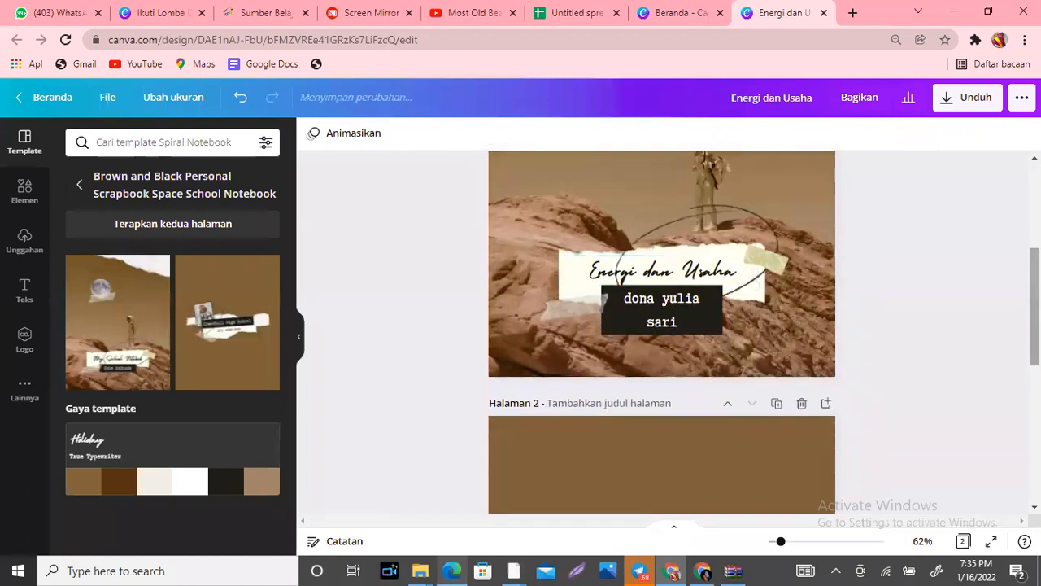
left_click(777, 404)
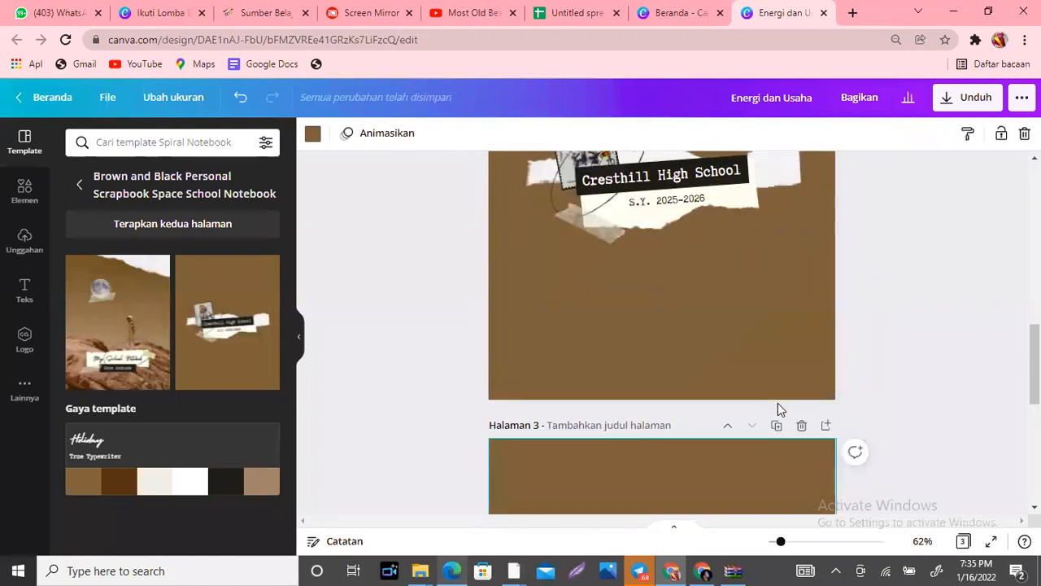
key("ctrl+z")
left_click_drag(1034, 416, 1035, 237)
left_click_drag(1035, 280, 1035, 234)
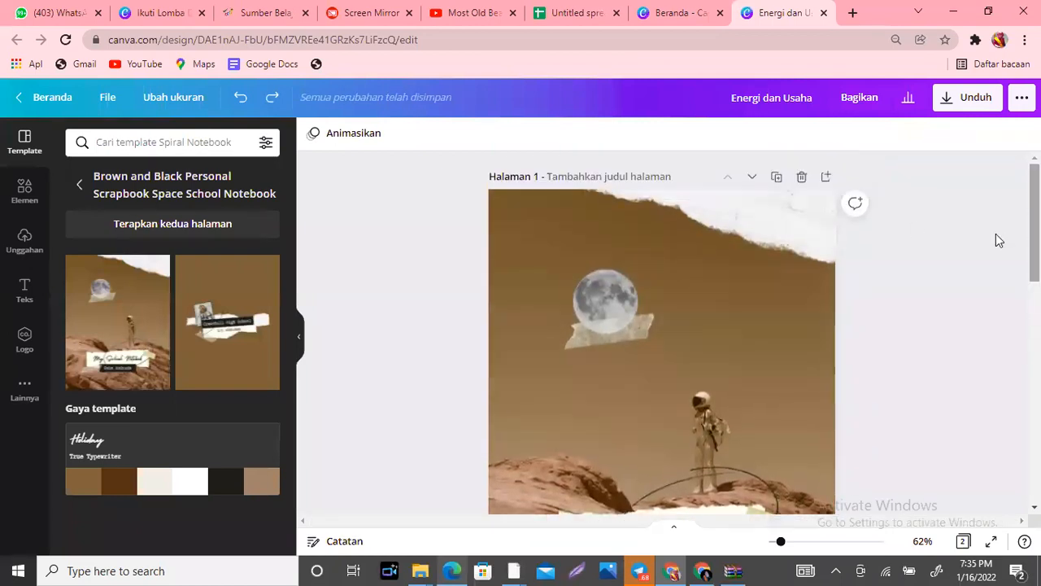
Add a blank page after the front cover and set its background to the brown document colour
left_click(827, 179)
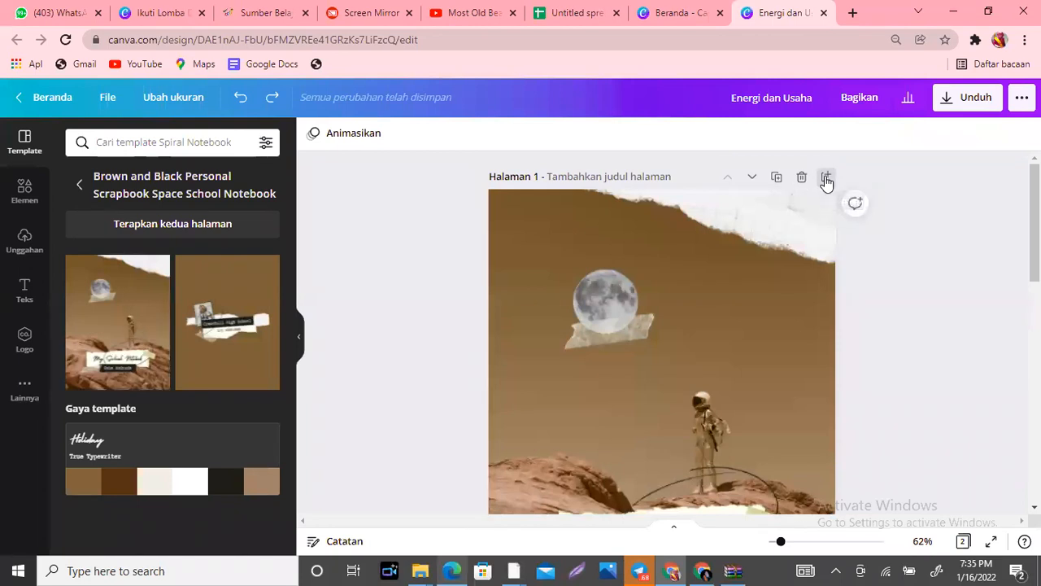
scroll(662, 332, "up", 6)
scroll(662, 332, "down", 5)
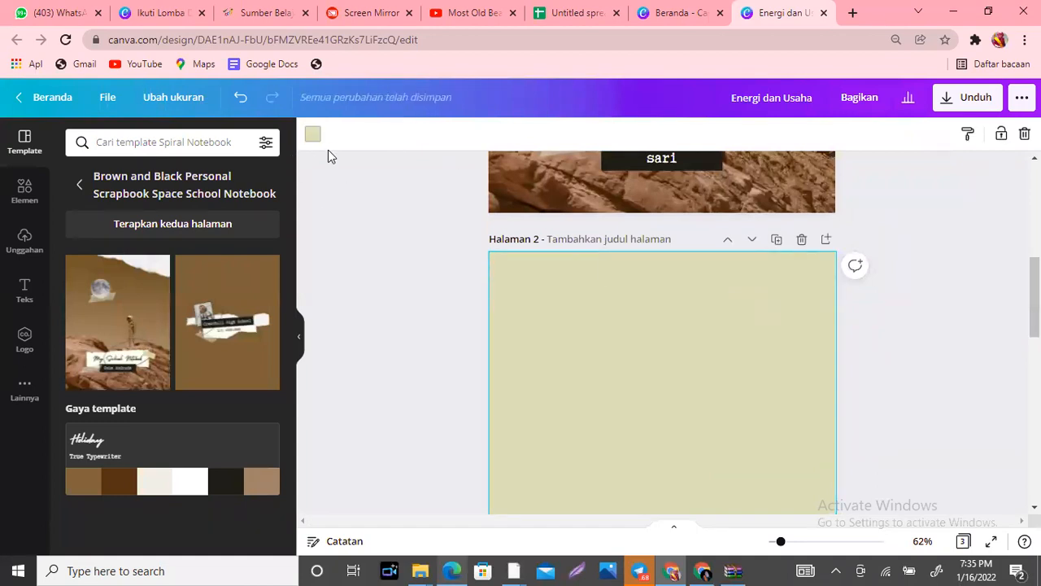
left_click(313, 134)
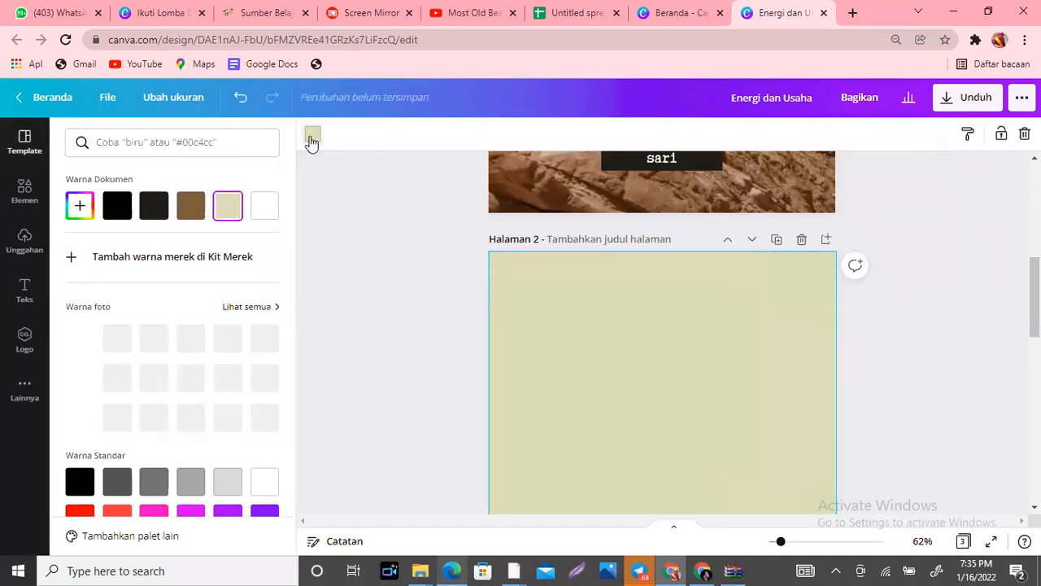
left_click(184, 210)
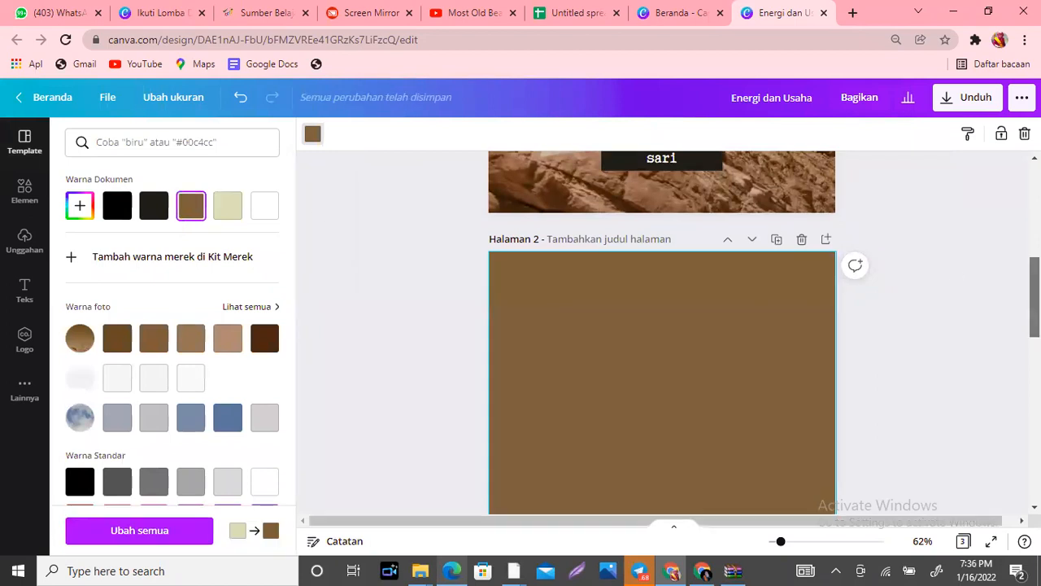
Delete the blank brown page that follows the front cover
scroll(523, 207, "up", 5)
left_click(523, 202)
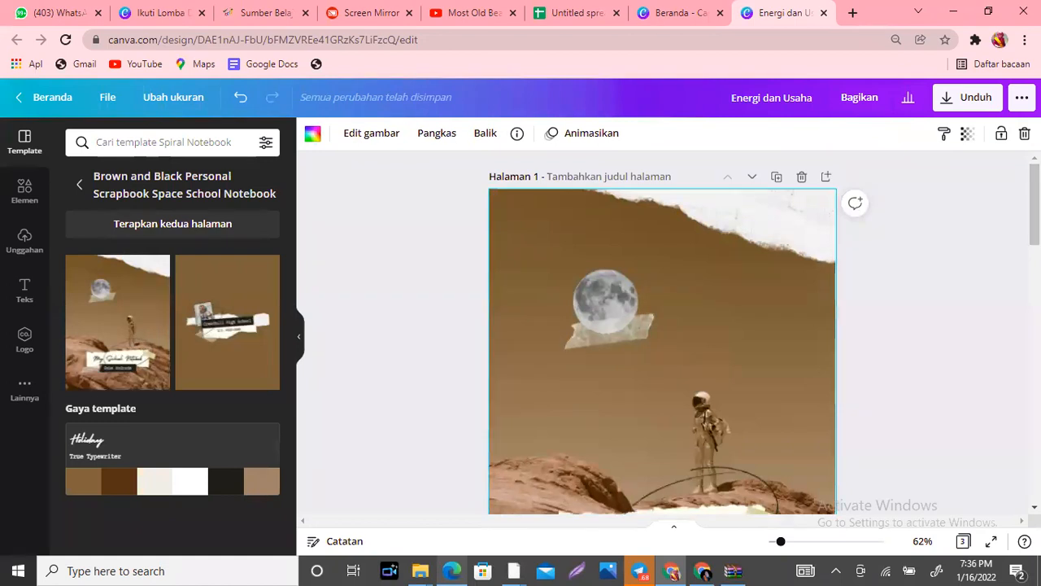
key("Escape")
scroll(663, 334, "down", 1)
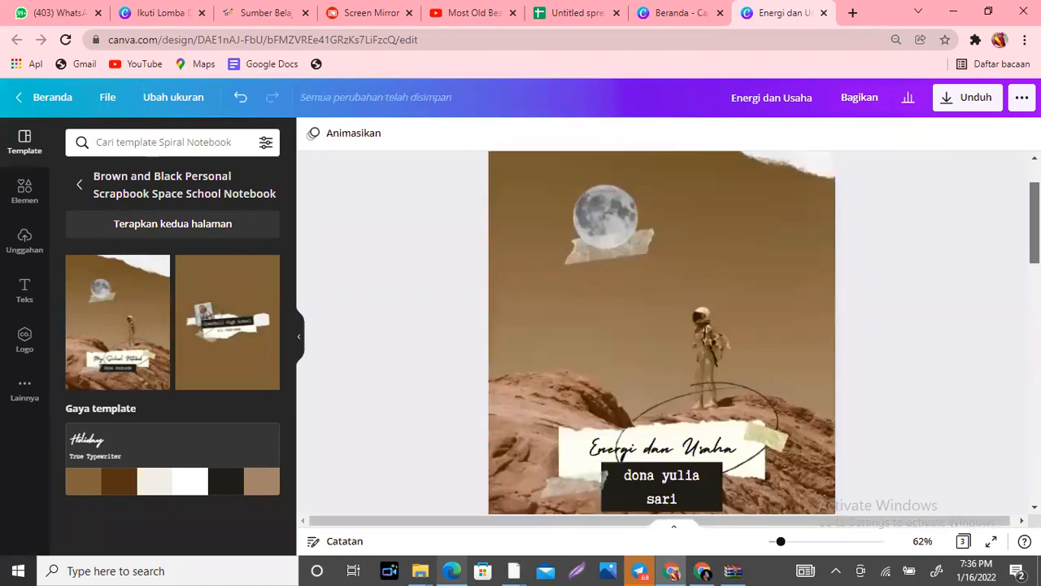
scroll(801, 364, "down", 3)
left_click(801, 365)
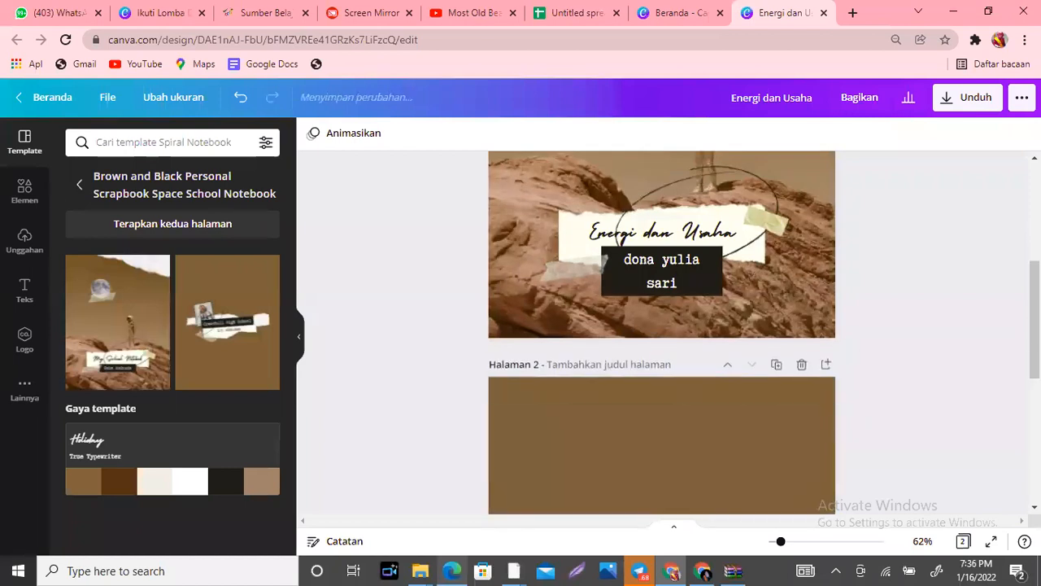
Duplicate the front cover as page 2 and remove the moon and its tape strip from the copy
scroll(787, 232, "up", 5)
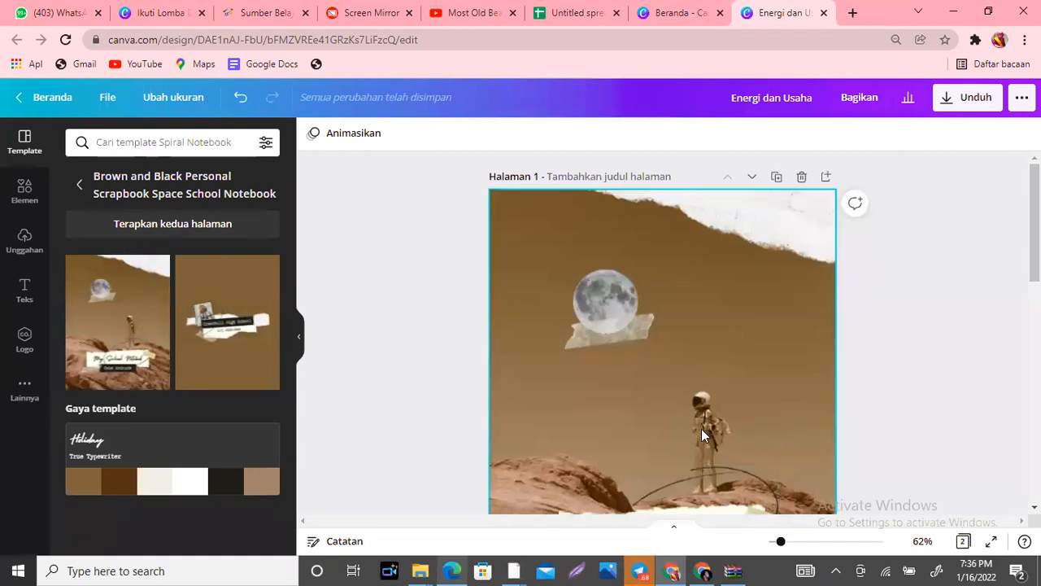
left_click(777, 179)
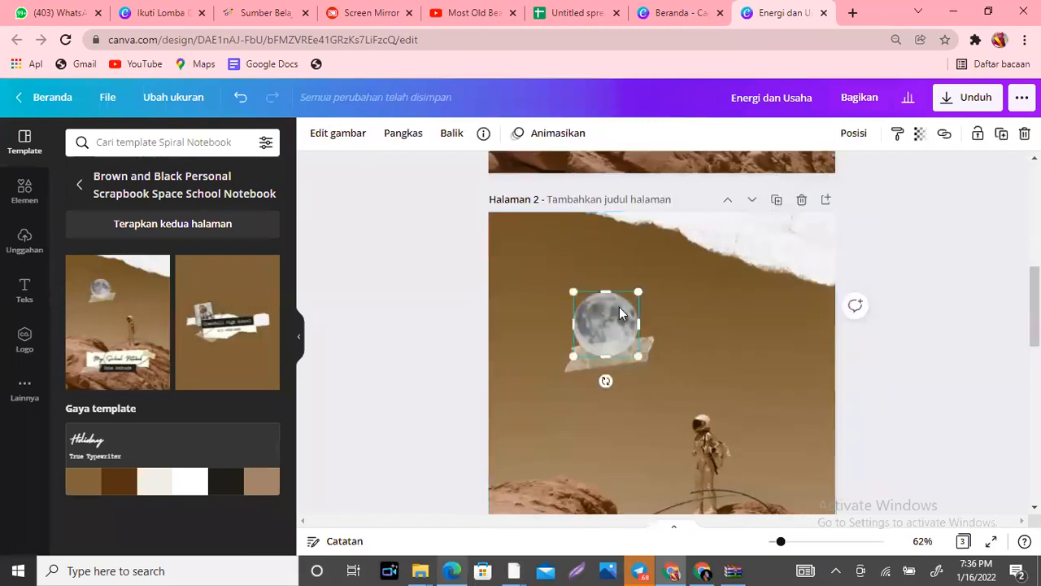
key("Delete")
left_click(623, 343)
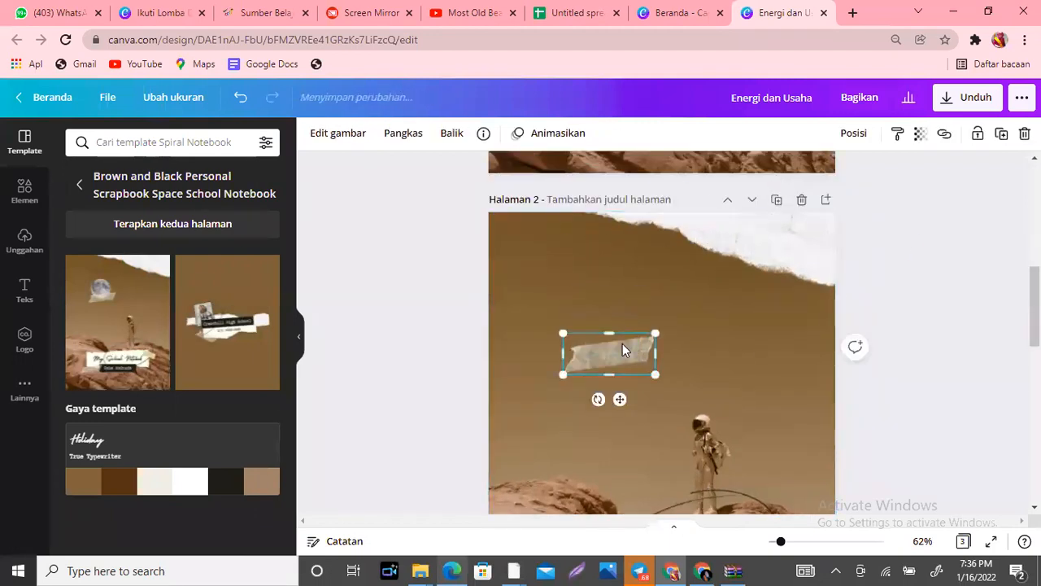
key("Delete")
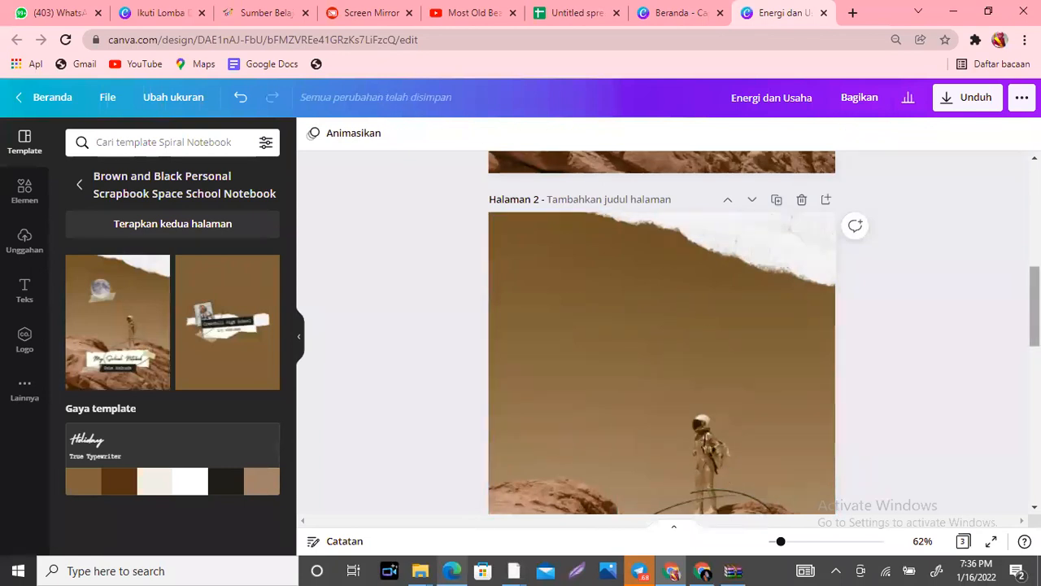
Remove the title text and the black author-name label from page 2
scroll(706, 361, "down", 3)
left_click(684, 417)
key("Delete")
left_click(667, 460)
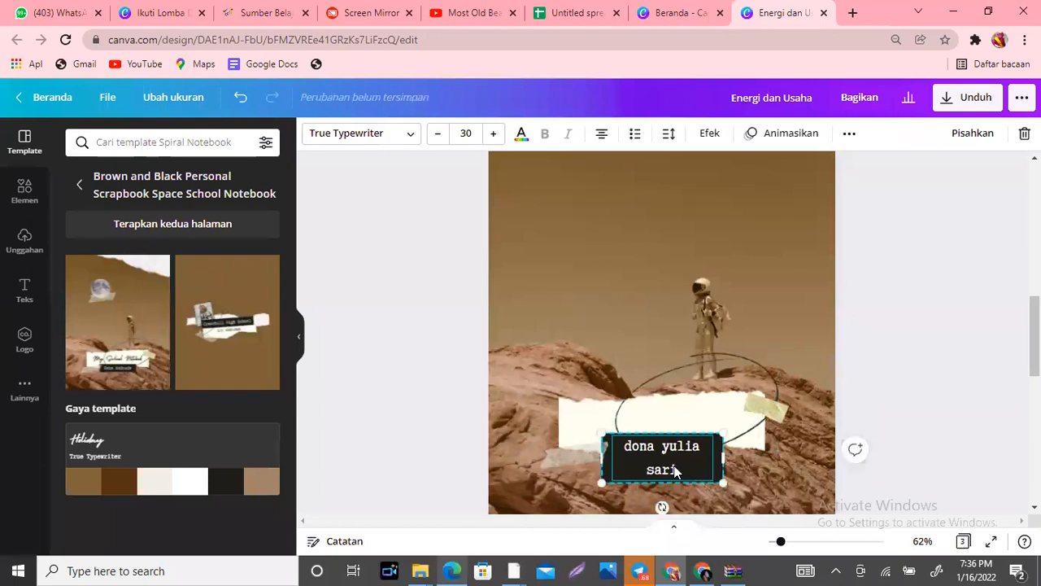
key("Delete")
left_click(673, 465)
key("Delete")
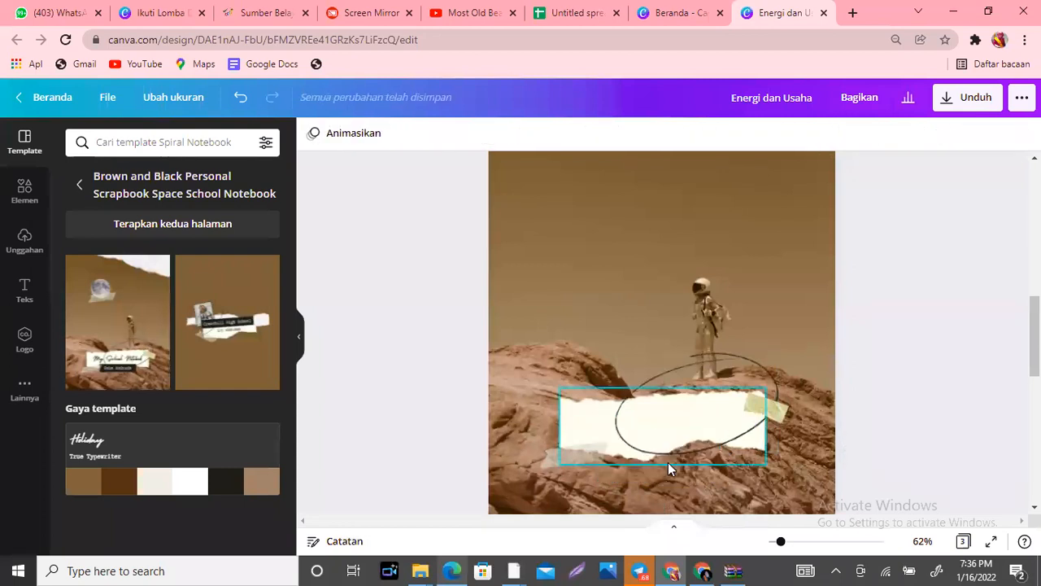
Remove the torn white paper, the hand-drawn circle and the yellow tape from the rocks on page 2
left_click(689, 447)
key("Delete")
left_click(697, 447)
key("Delete")
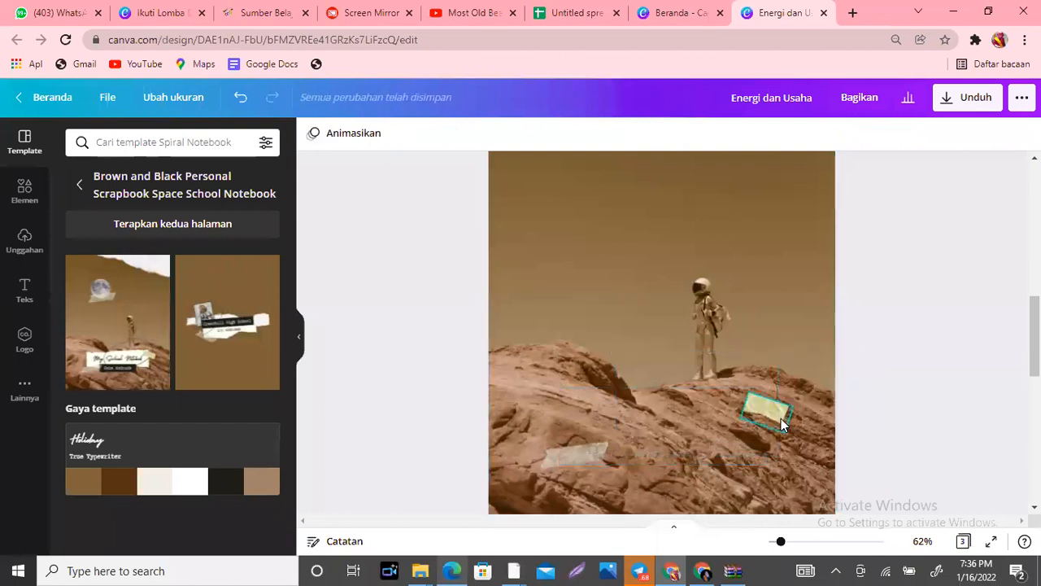
left_click(782, 419)
key("Delete")
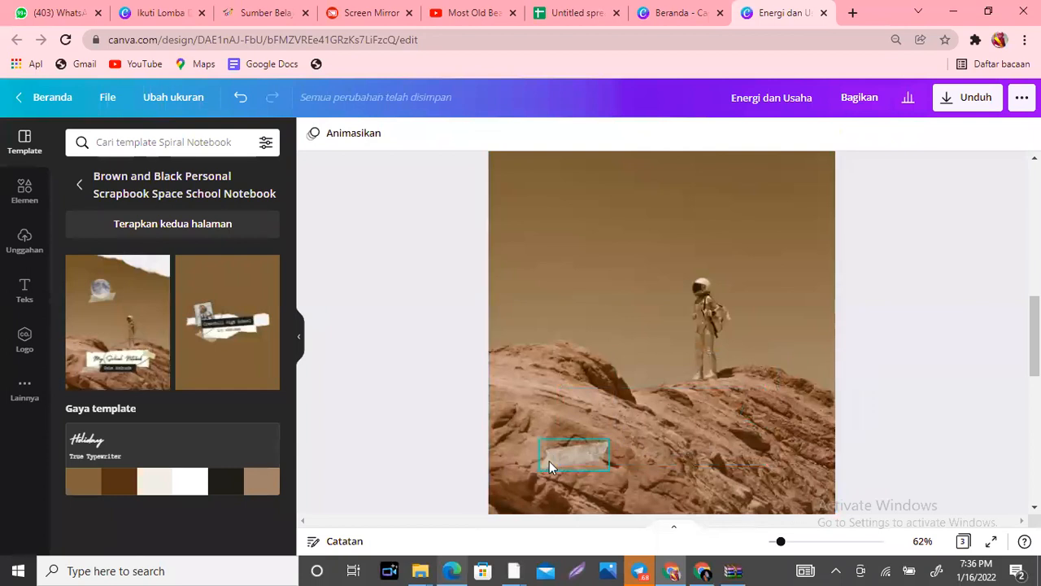
Delete the leftover white tape strip from the rocks on page 2
left_click(549, 460)
key("Delete")
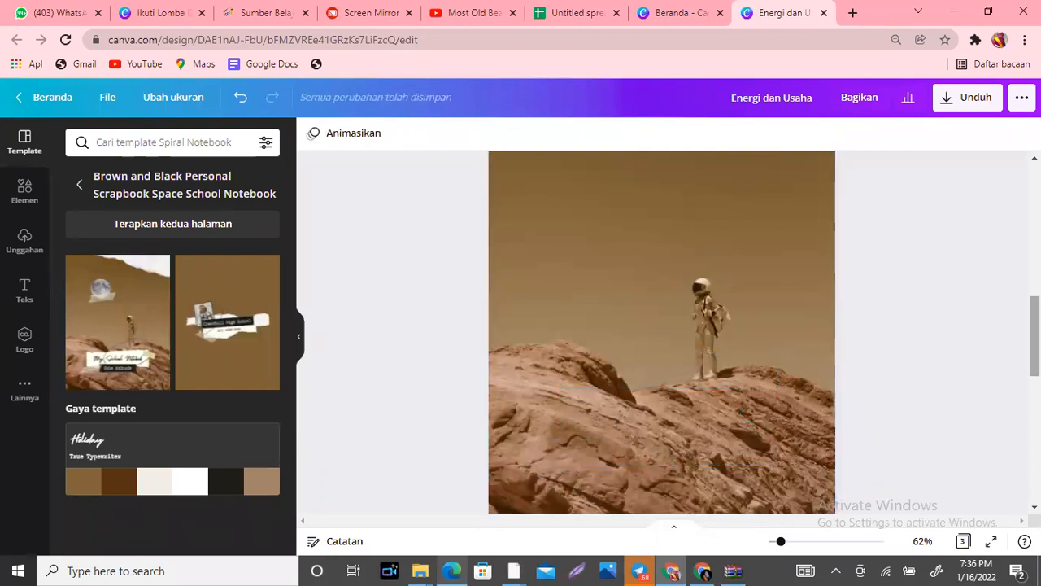
scroll(704, 395, "up", 1)
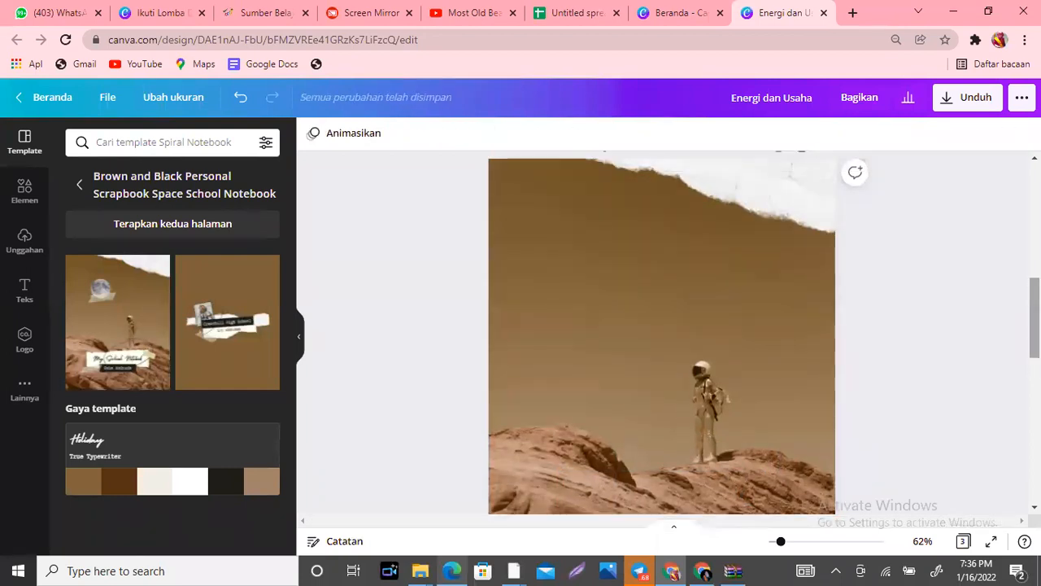
left_click(704, 394)
left_click(725, 386)
Duplicate the cleared page 2 five times, bringing the design to 8 pages
scroll(736, 293, "up", 1)
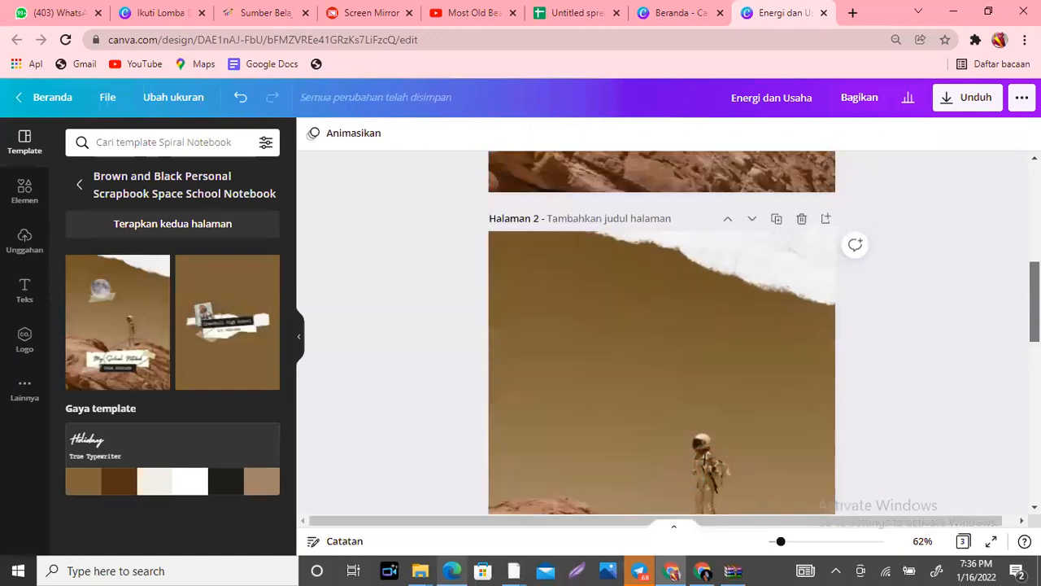
left_click(776, 232)
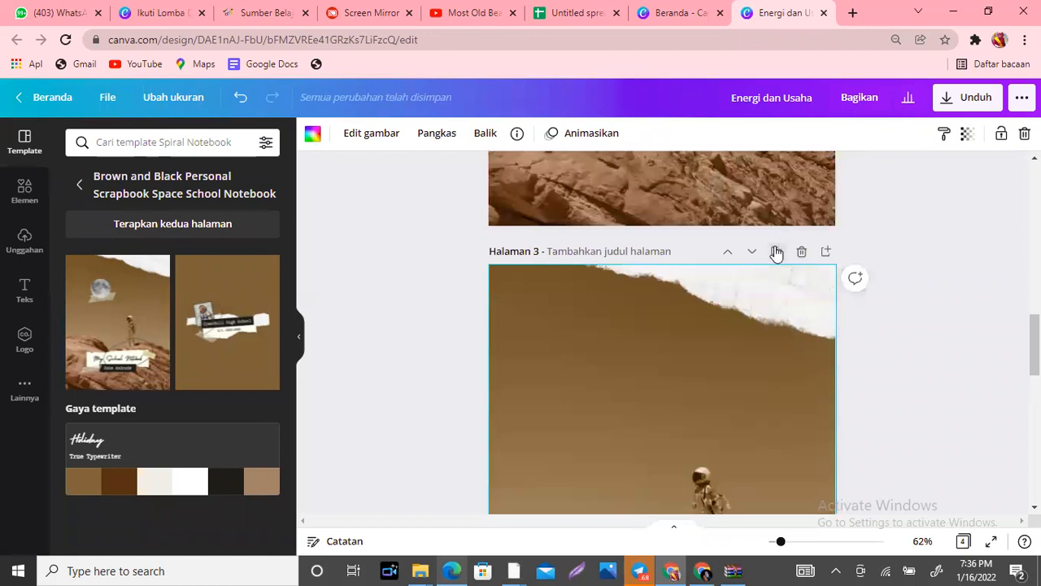
left_click(776, 253)
left_click(776, 254)
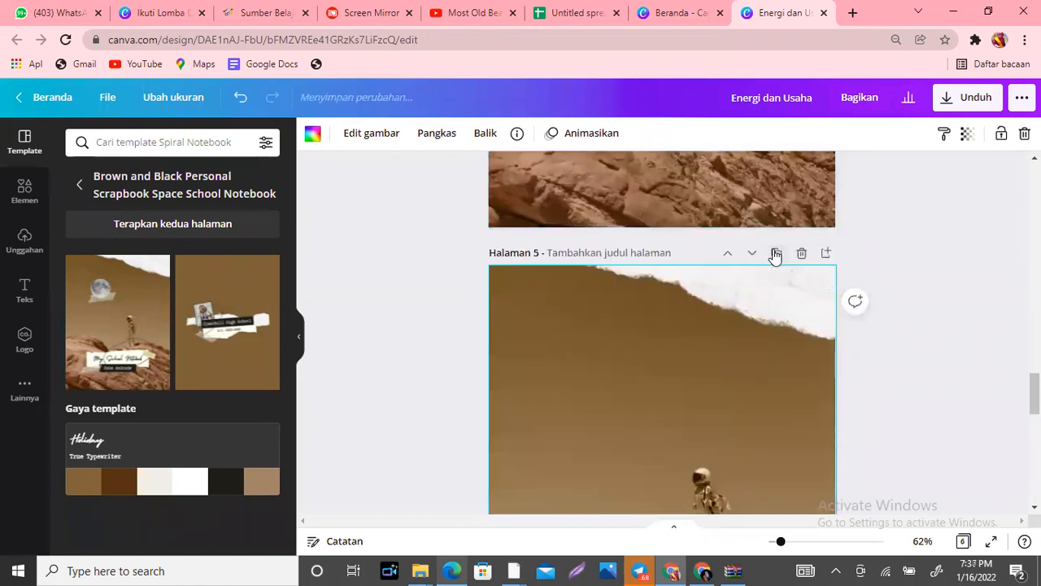
left_click(776, 257)
left_click(777, 261)
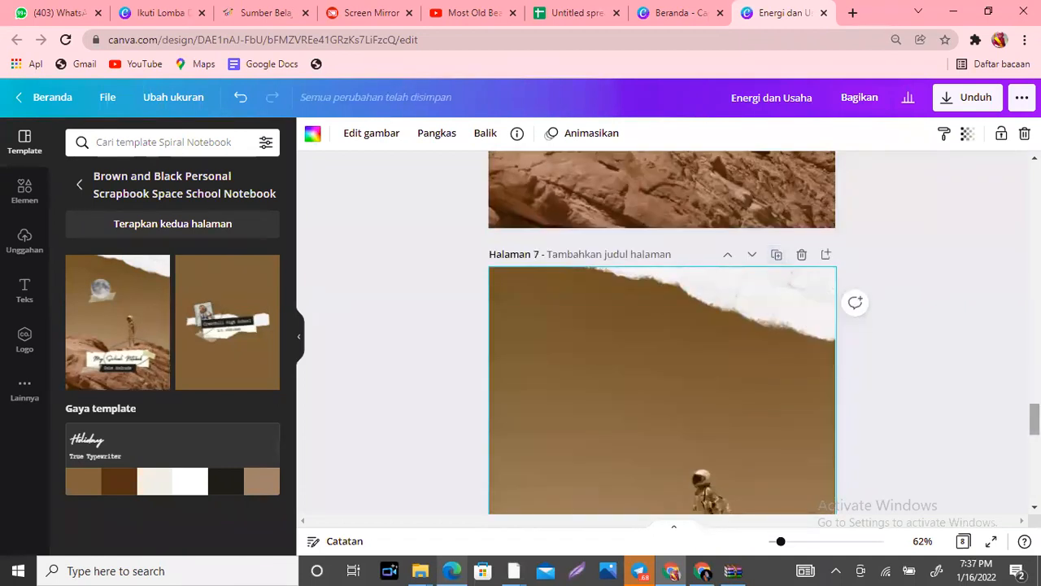
scroll(662, 332, "up", 20)
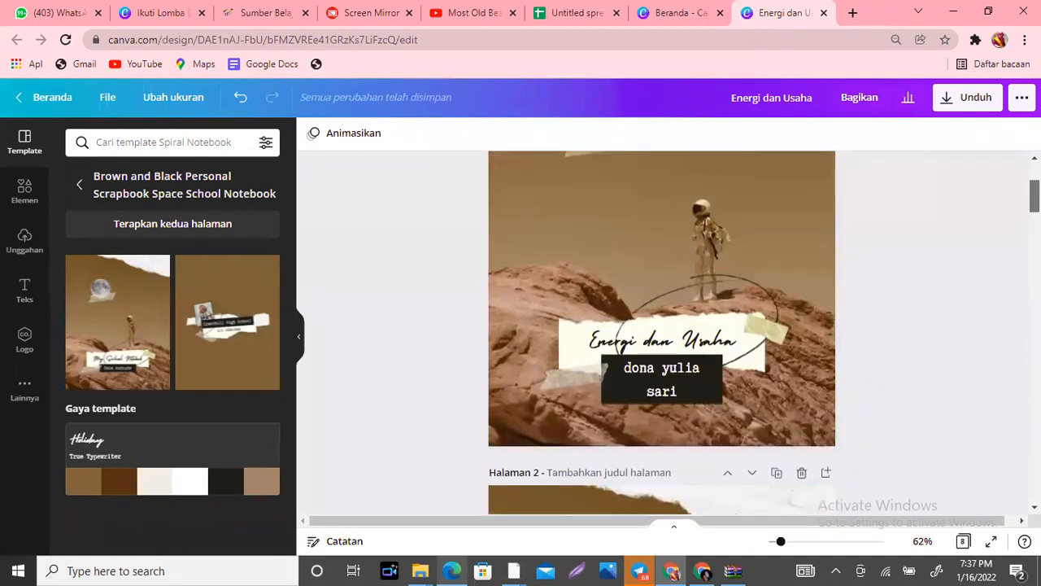
scroll(662, 332, "up", 2)
scroll(662, 332, "down", 8)
scroll(662, 332, "up", 4)
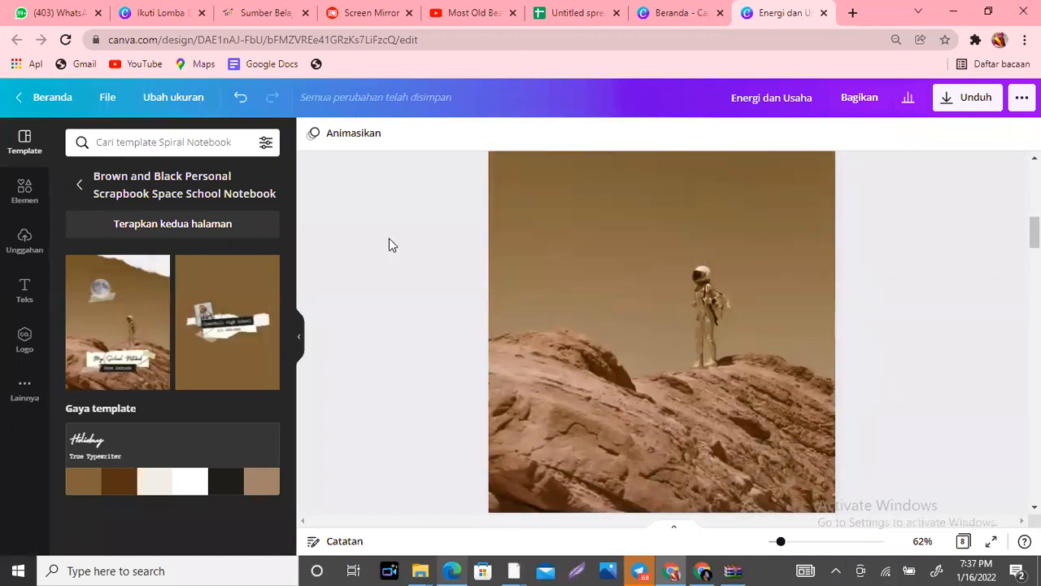
left_click_drag(783, 543, 776, 541)
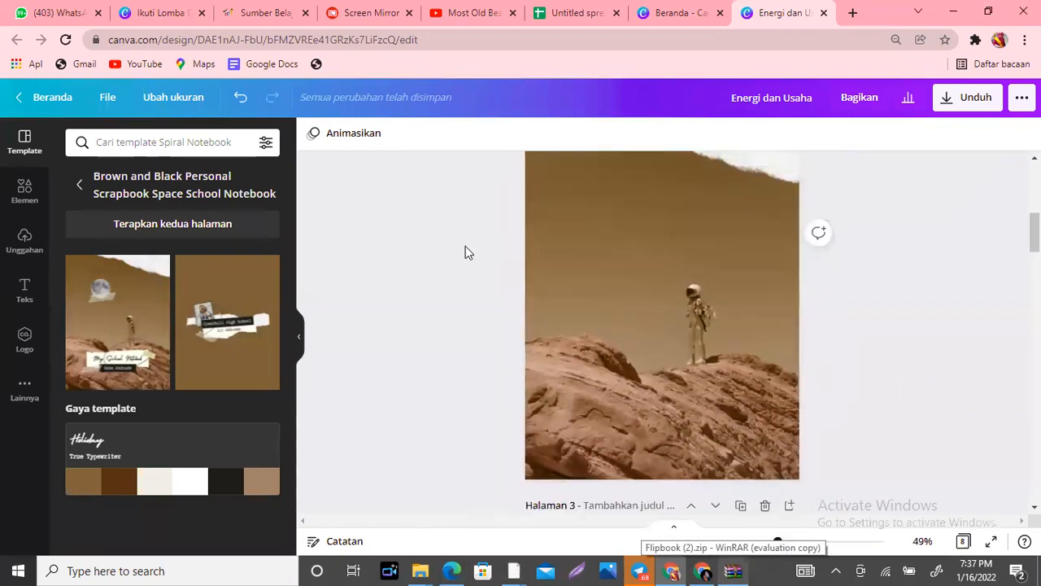
Browse the Rumah Belajar "Energi dan Usaha" site from Kompetensi through the Materi topics, and read the Pengertian Energi text
left_click(249, 9)
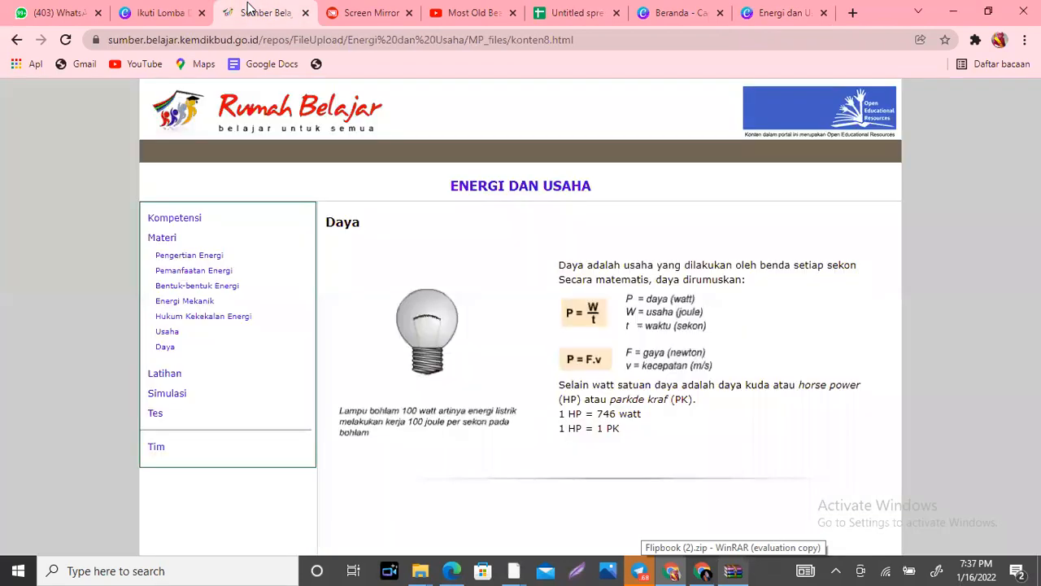
left_click(167, 221)
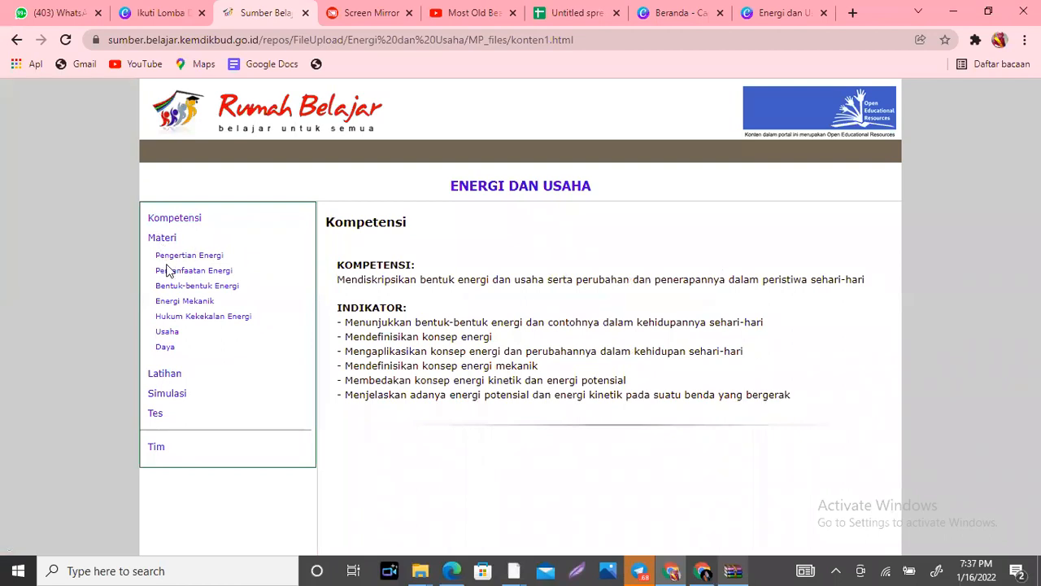
left_click(165, 257)
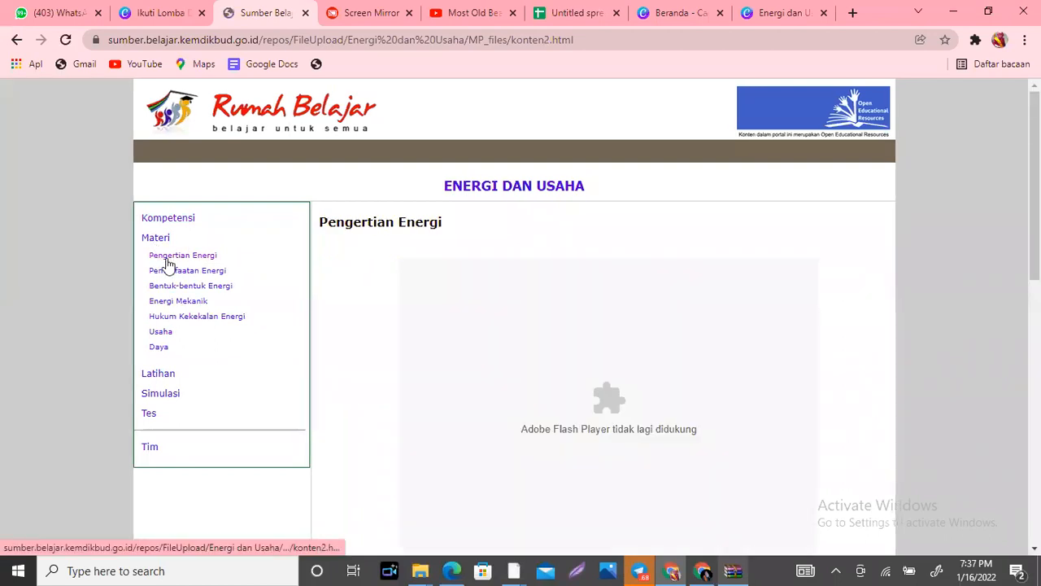
left_click(212, 273)
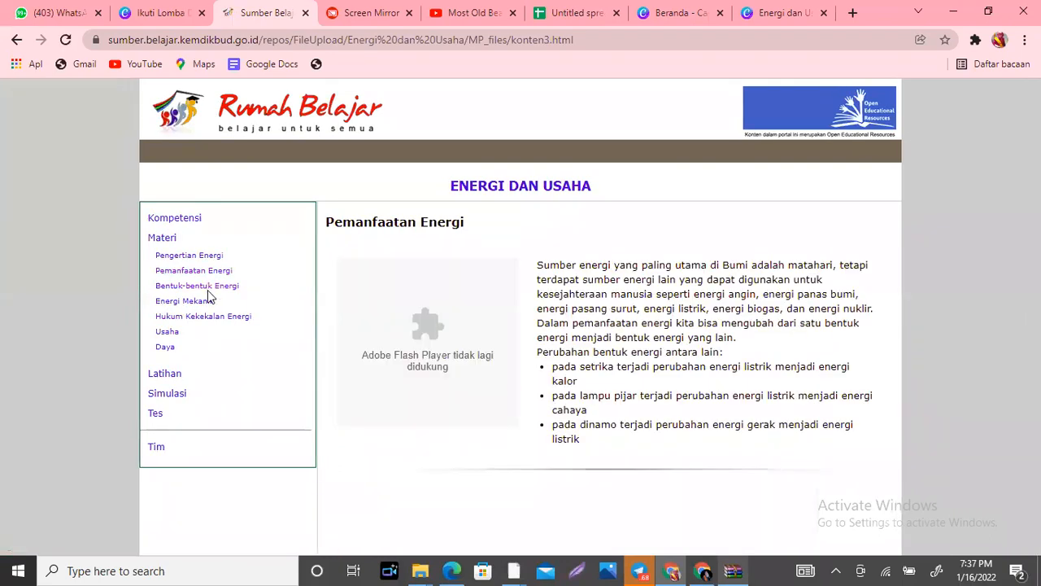
left_click(210, 289)
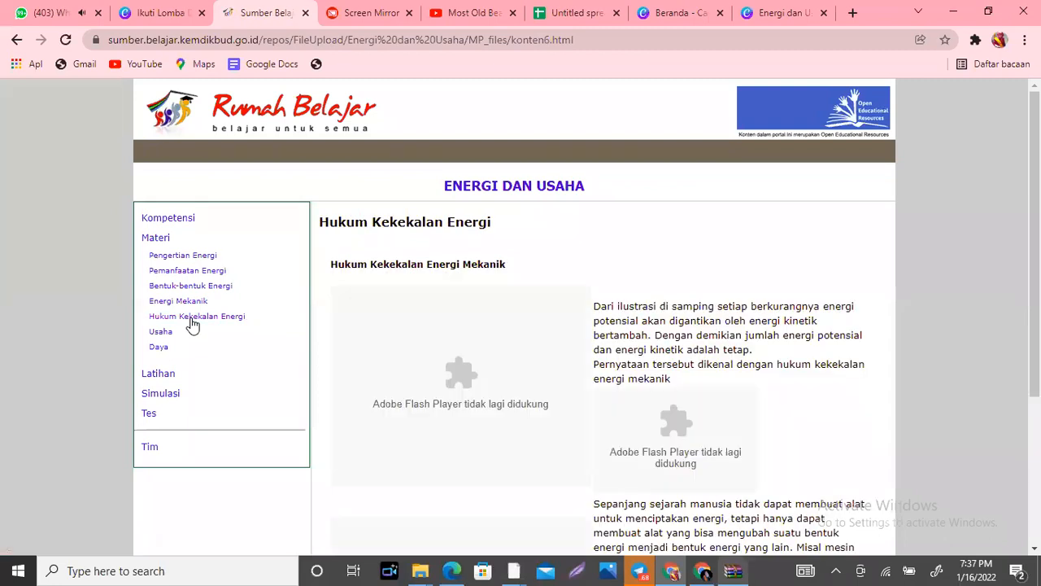
left_click(160, 348)
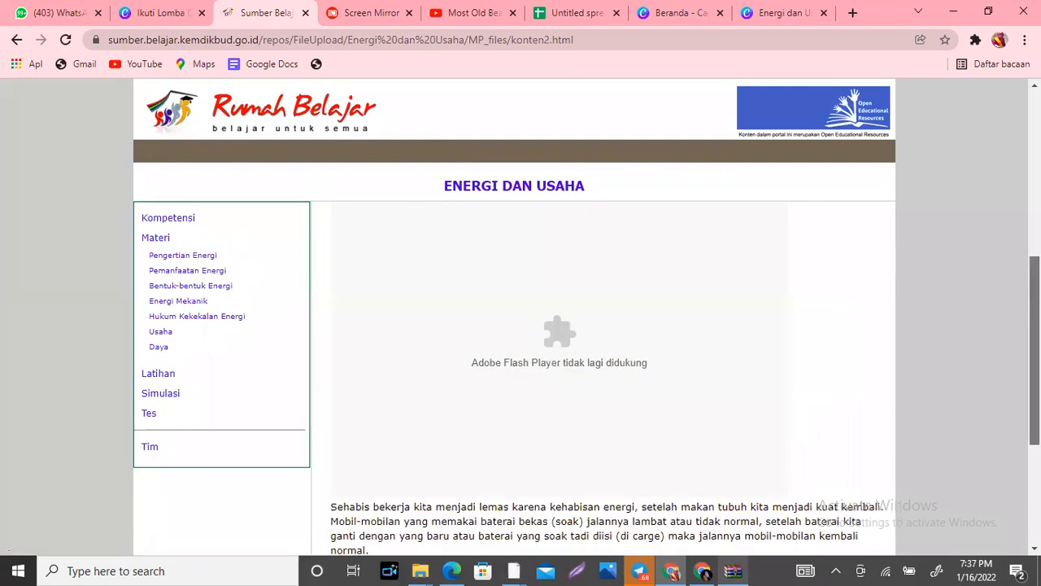
scroll(477, 325, "down", 3)
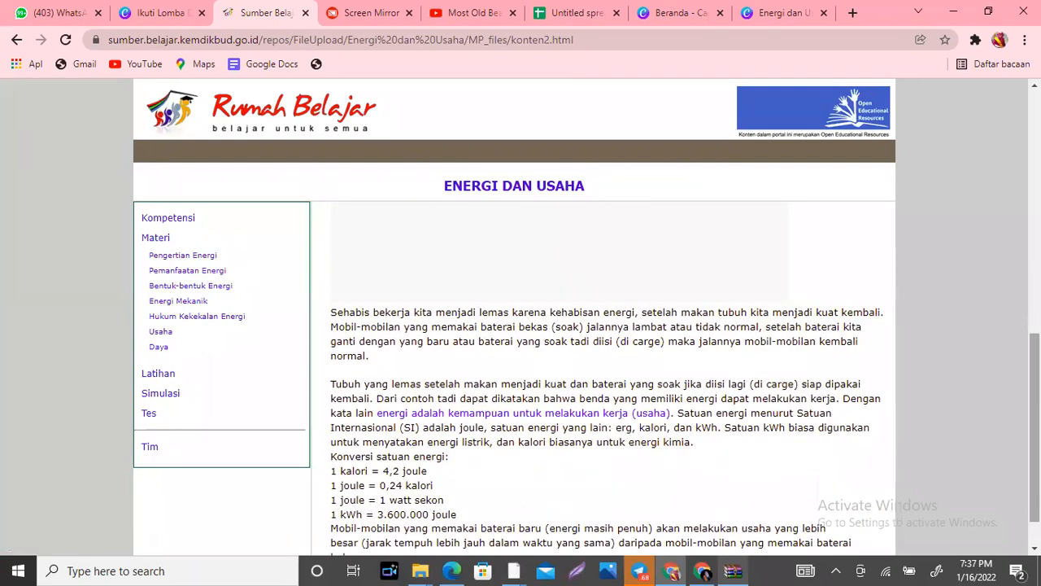
scroll(576, 376, "down", 1)
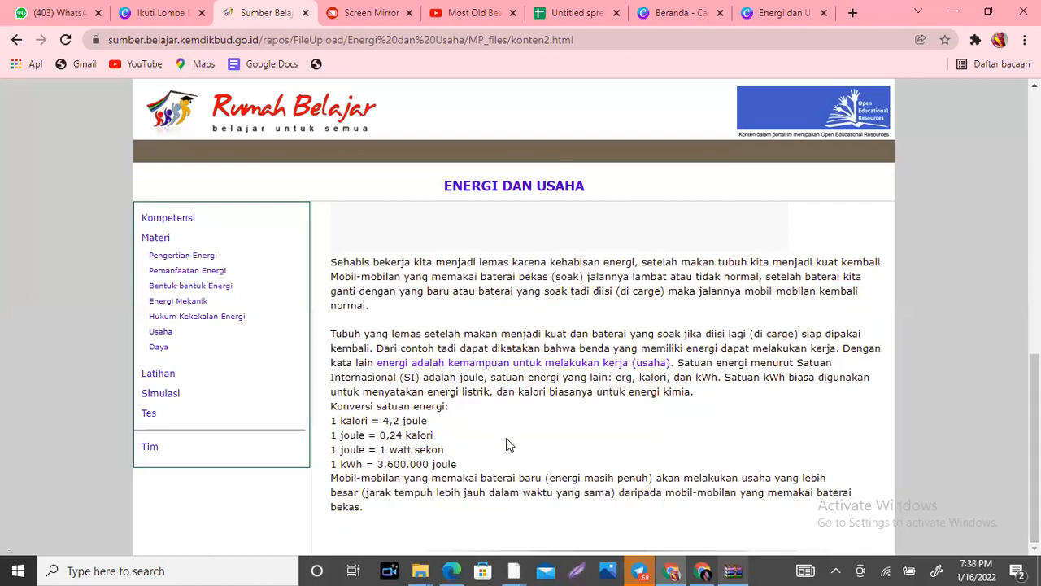
left_click(672, 570)
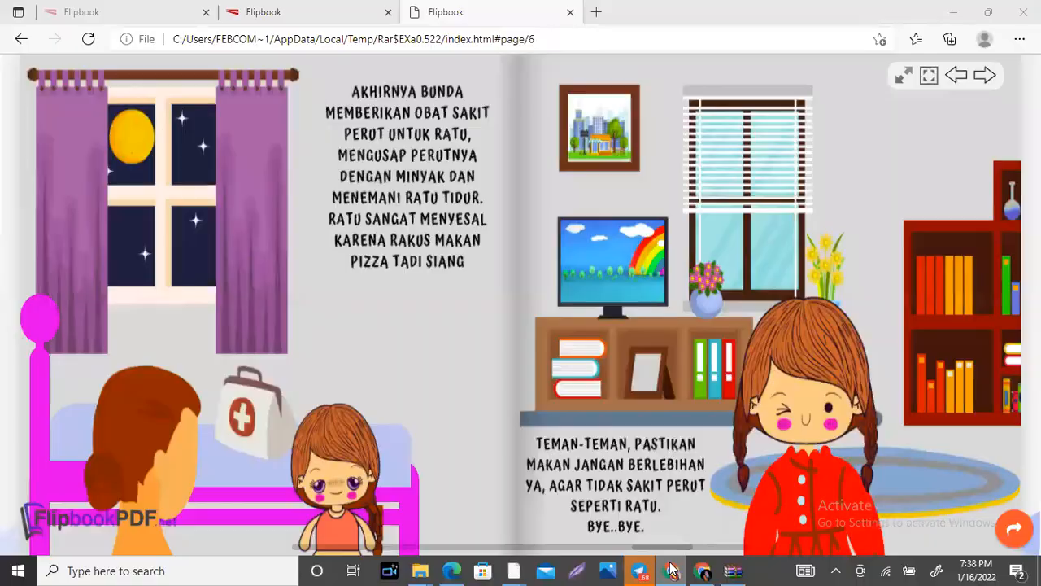
left_click(672, 570)
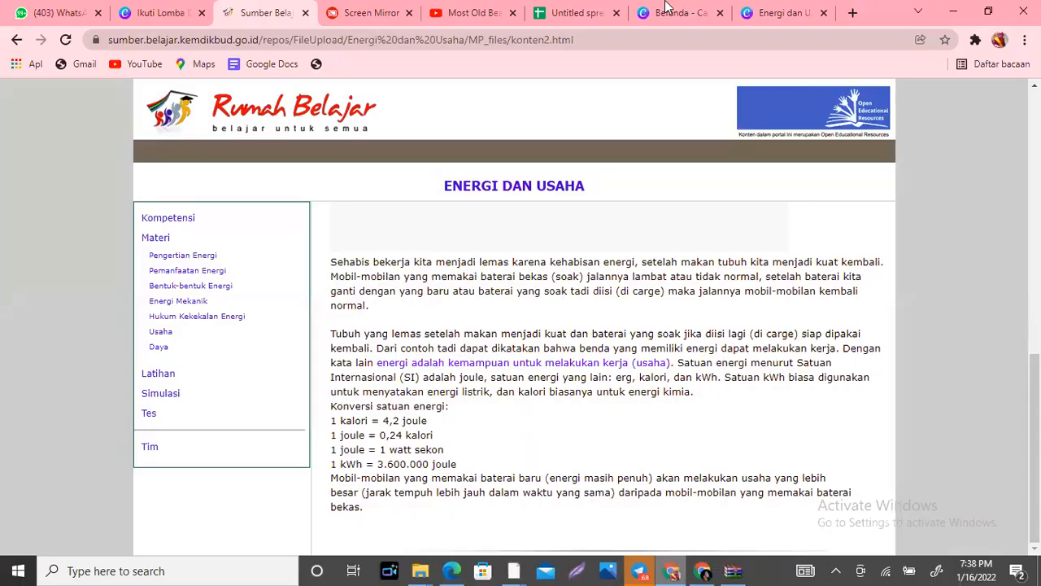
Return to the Canva design and add a body text box on page 2
left_click(778, 12)
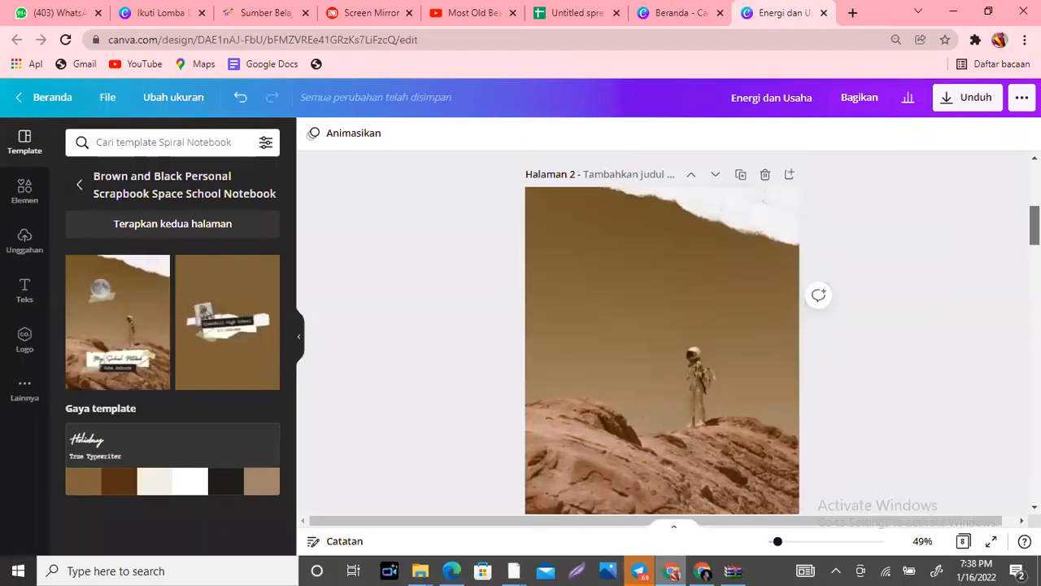
scroll(662, 332, "up", 3)
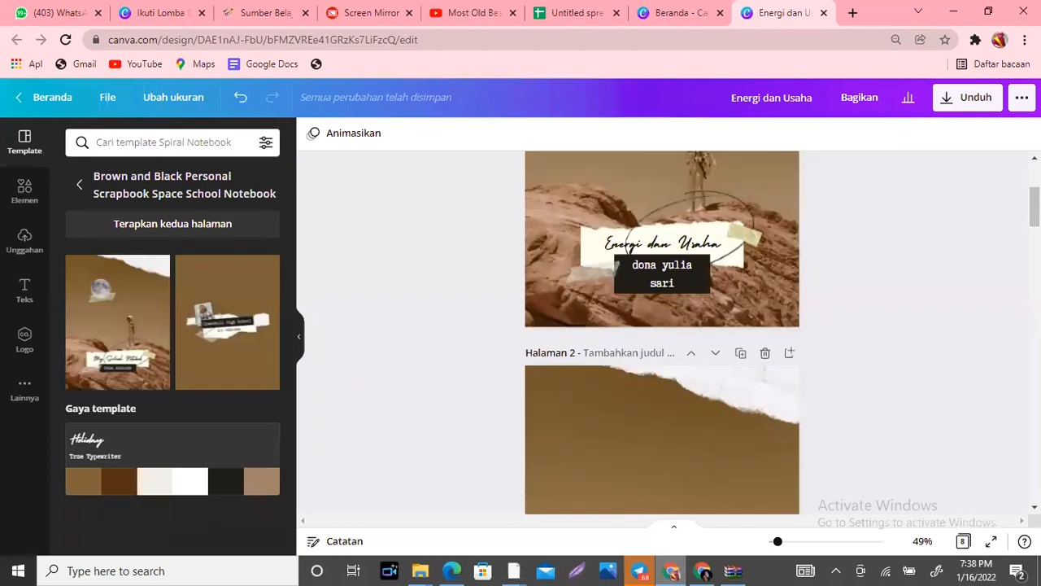
scroll(344, 210, "down", 3)
left_click(26, 295)
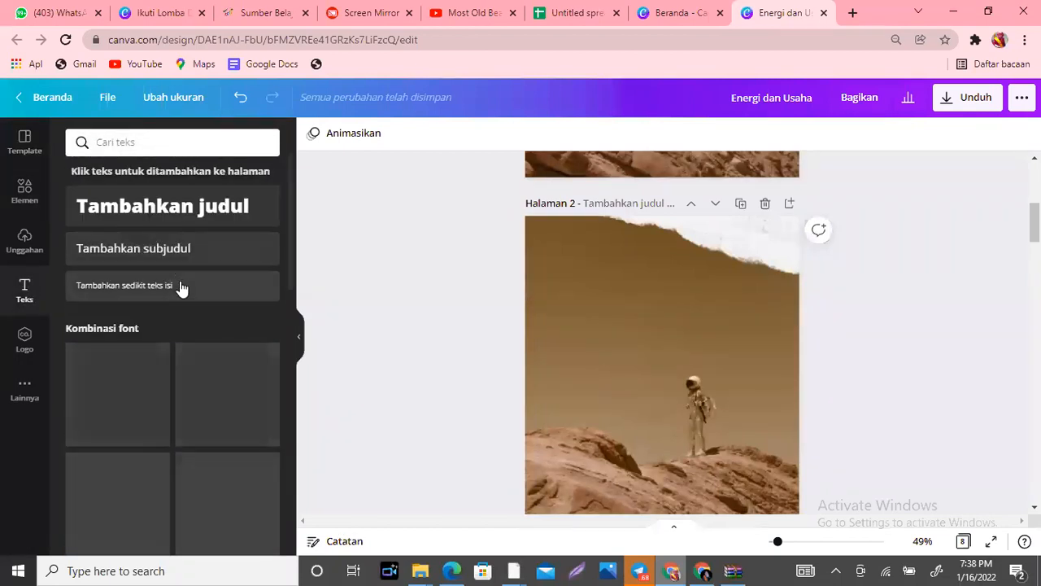
left_click(181, 286)
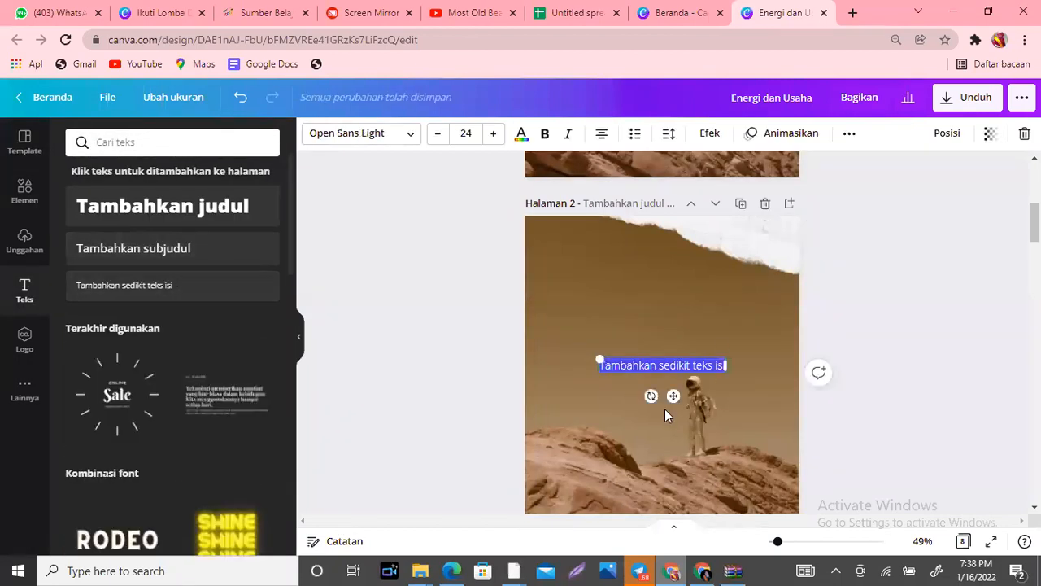
left_click_drag(673, 395, 737, 264)
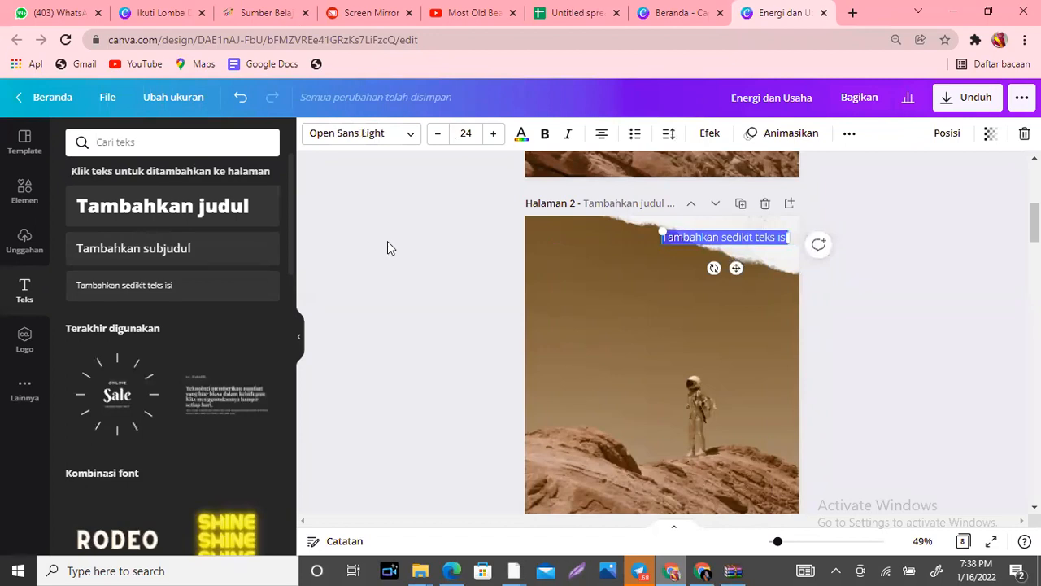
key("alt+Tab")
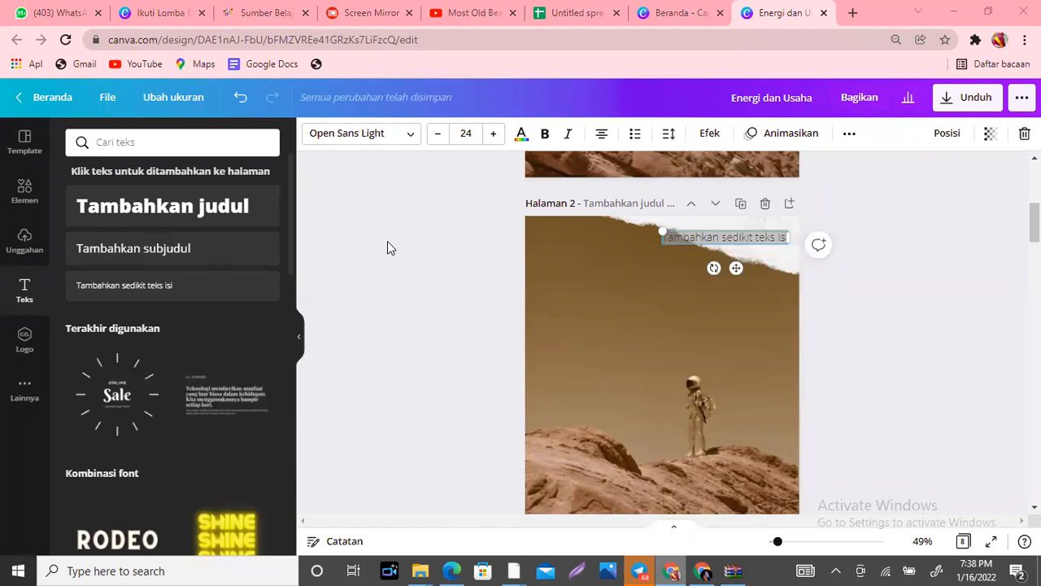
left_click(760, 238)
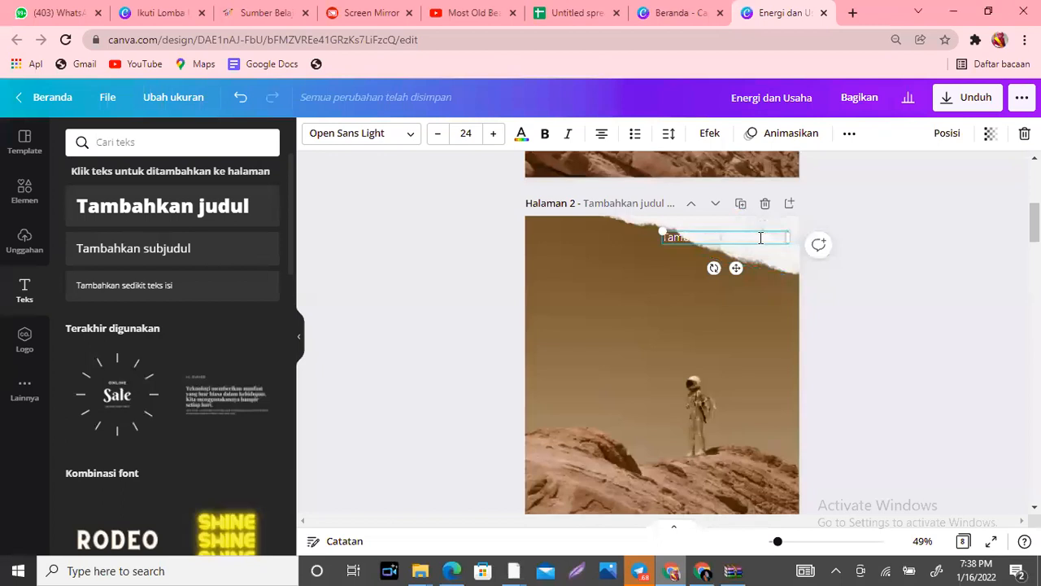
Replace the text box's placeholder with "PENGERTIAN ENERGI" and place it in the upper-left corner of page 2
left_click_drag(737, 268, 602, 271)
left_click(719, 275)
left_click(598, 240)
left_click(598, 240)
key("BackSpace")
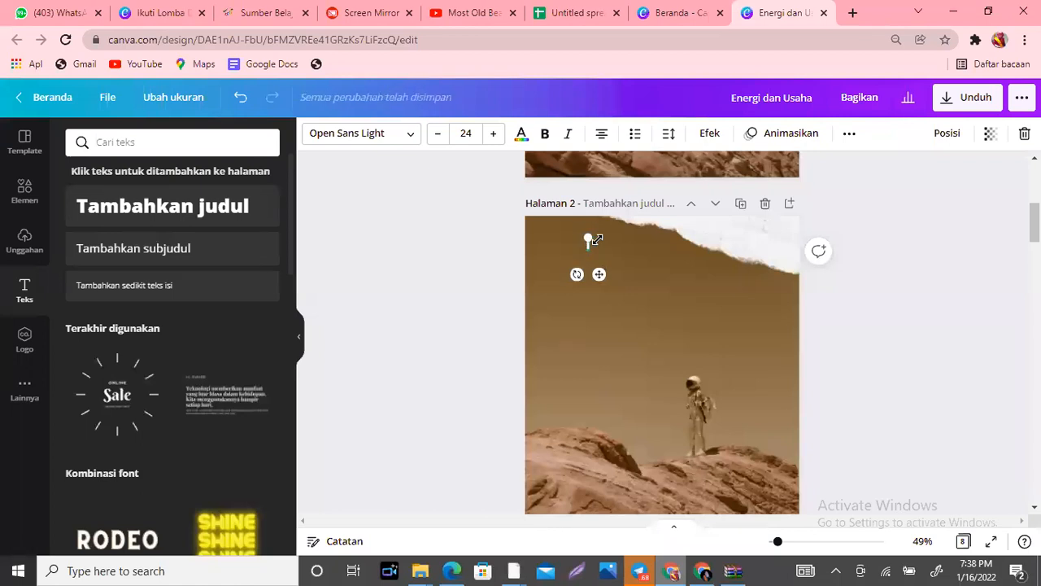
type("PENGERTIAN E")
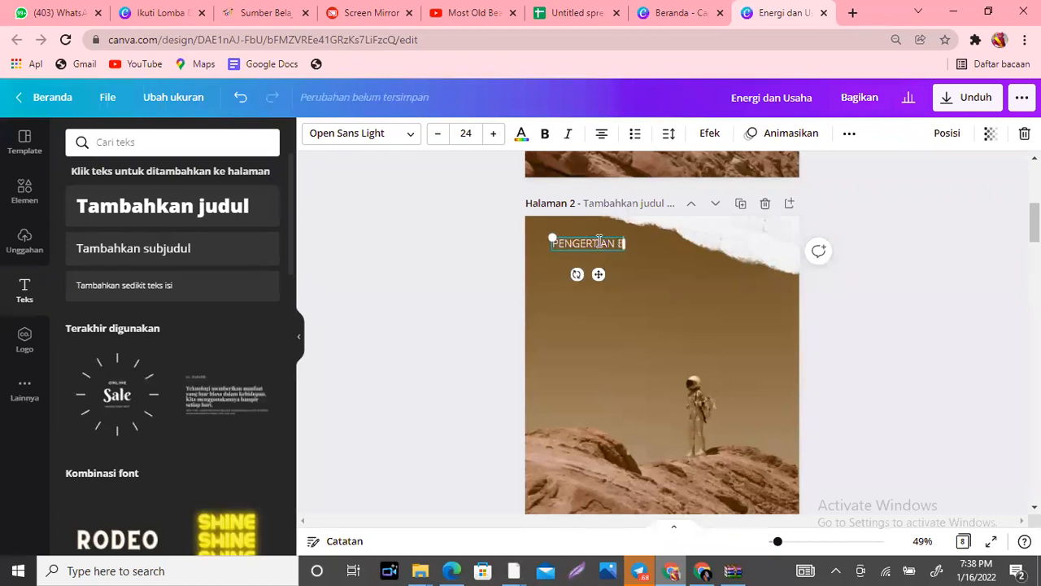
type("NERGI")
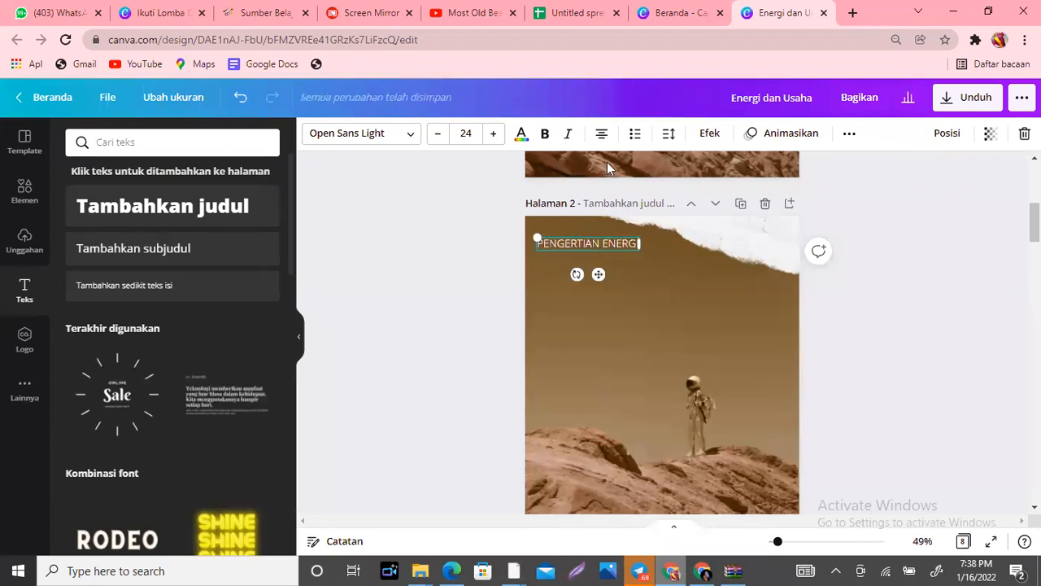
left_click_drag(597, 274, 593, 263)
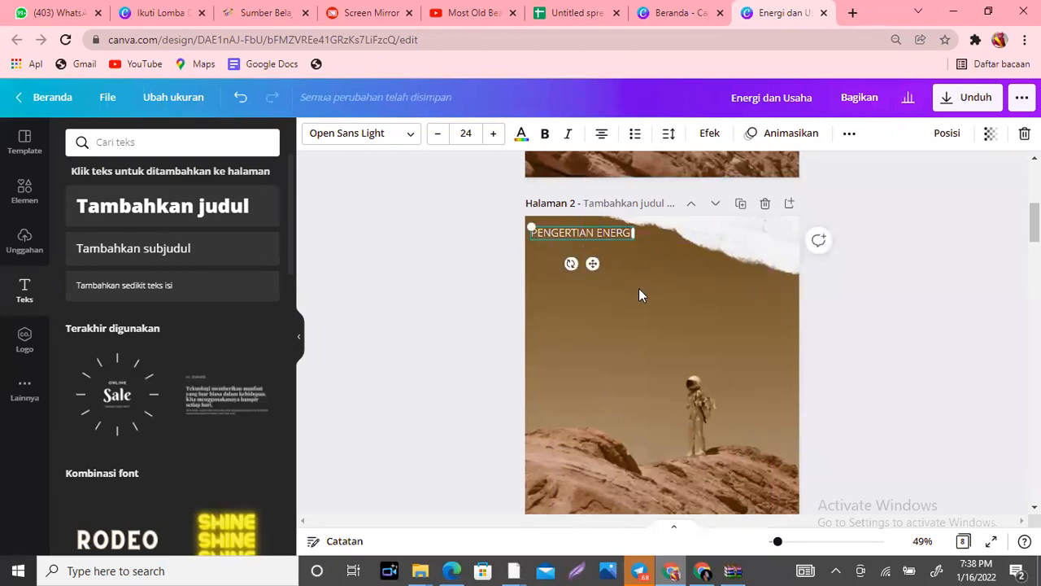
Copy the Rumah Belajar passage from "energi adalah kemampuan" through the conversion "1 kWh = 3.600.000 joule"
left_click(261, 10)
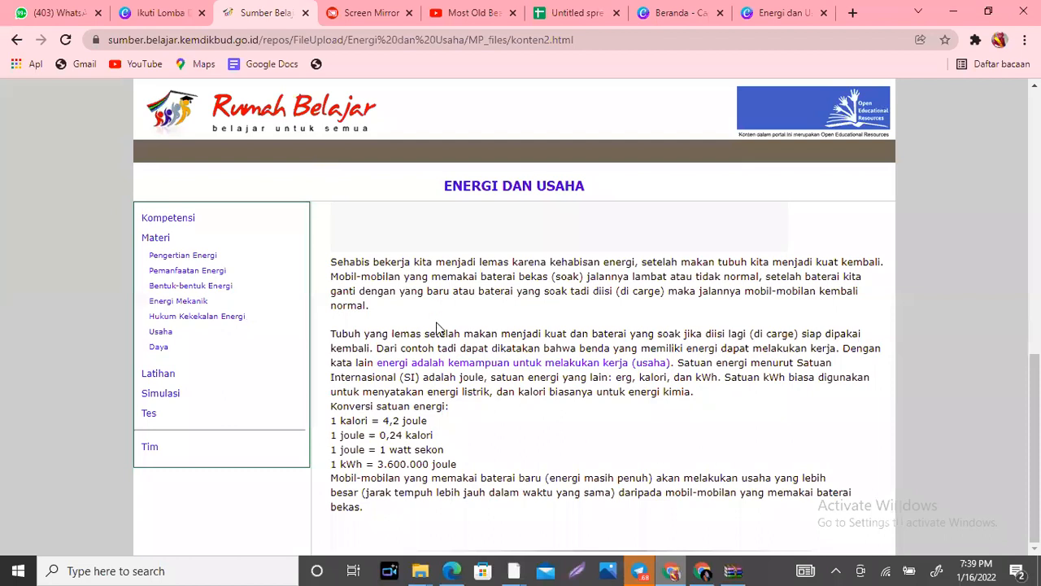
left_click_drag(378, 367, 659, 466)
key("ctrl+c")
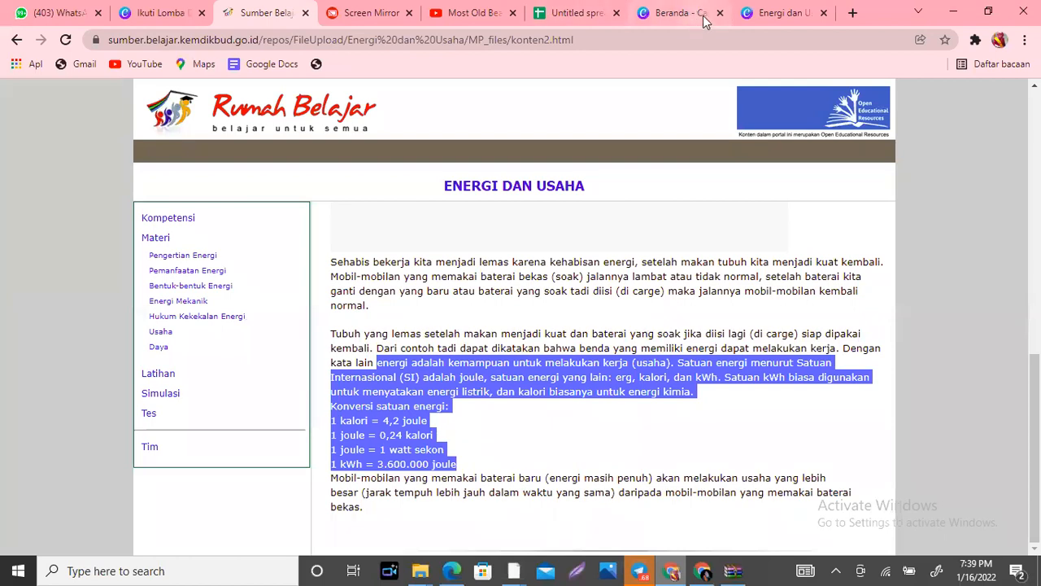
Paste the copied passage onto page 2 of the Canva design, narrow its text box, and scale it up to about font size 19.8
left_click(772, 14)
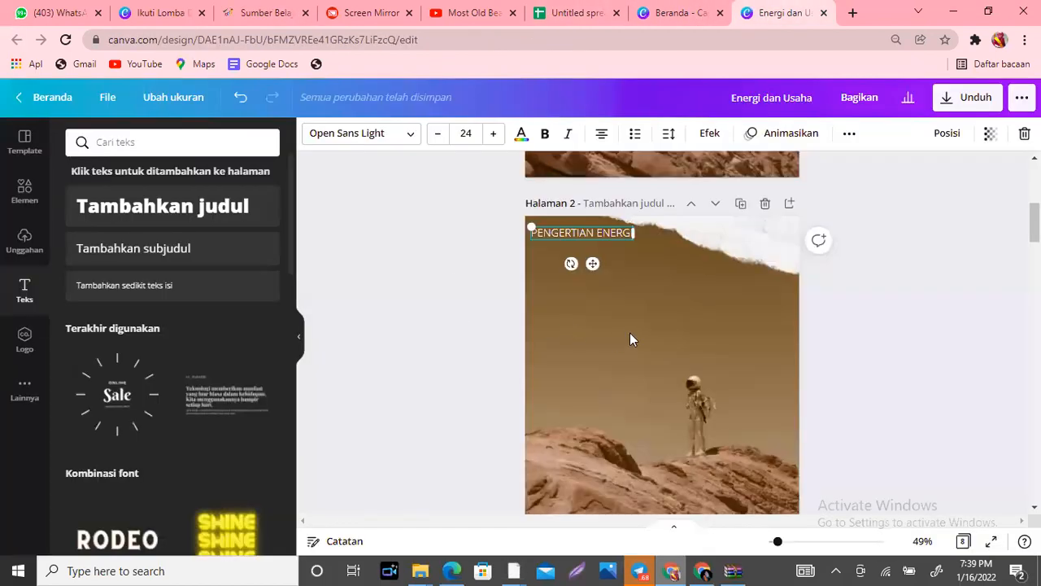
left_click(631, 334)
key("ctrl+v")
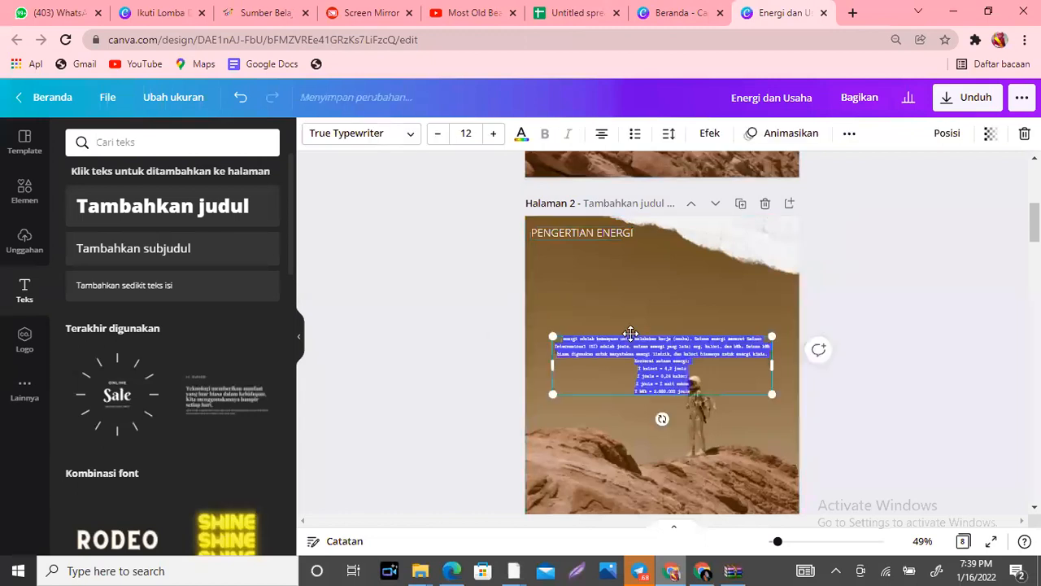
left_click_drag(771, 368, 697, 371)
left_click_drag(717, 309, 789, 289)
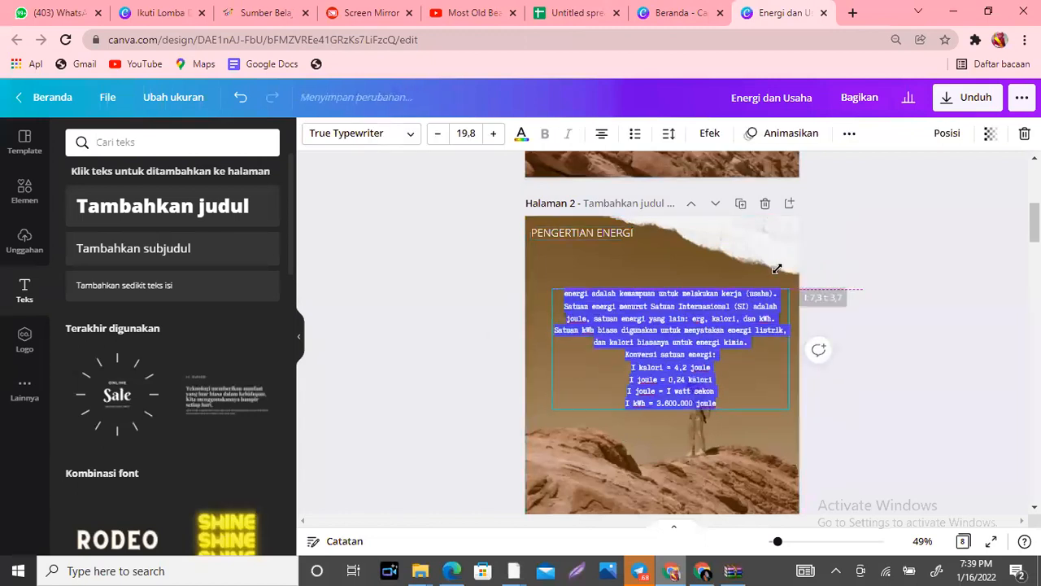
Move the pasted passage up beneath the "PENGERTIAN ENERGI" heading on page 2 and narrow its text box to wrap beside the astronaut
left_click(758, 441)
left_click_drag(688, 375, 666, 357)
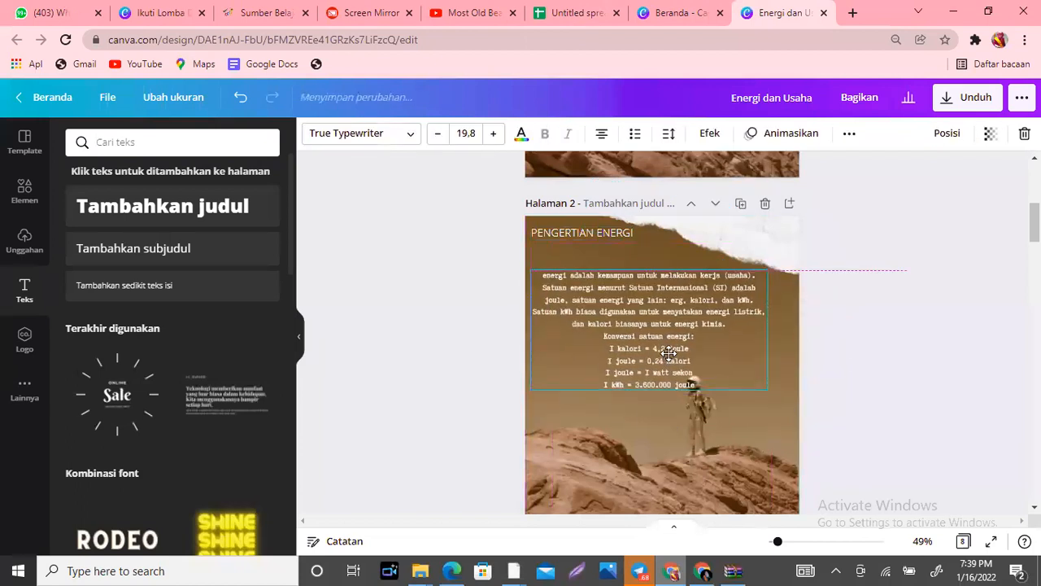
left_click_drag(727, 331, 716, 332)
left_click(773, 349)
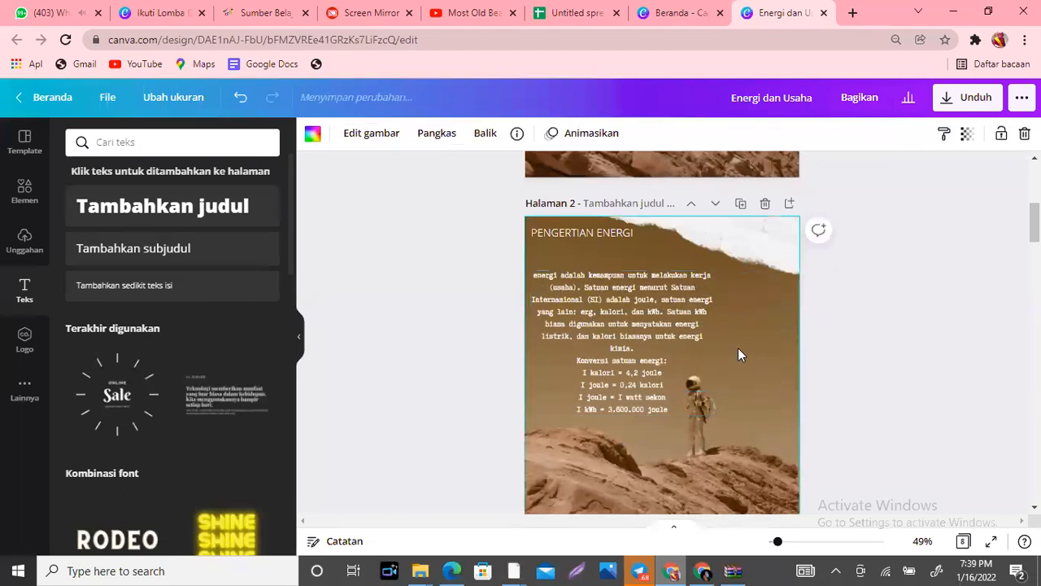
left_click_drag(603, 320, 605, 354)
left_click(751, 336)
left_click(717, 431)
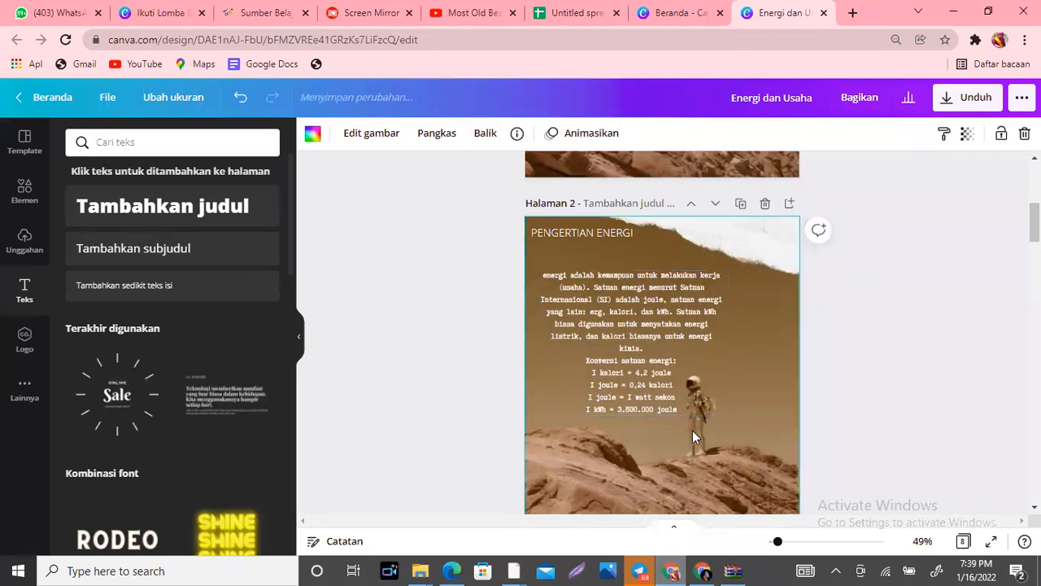
Change the page 2 passage's font to KG Primary Penmanship and shift its text box slightly upward
left_click(635, 296)
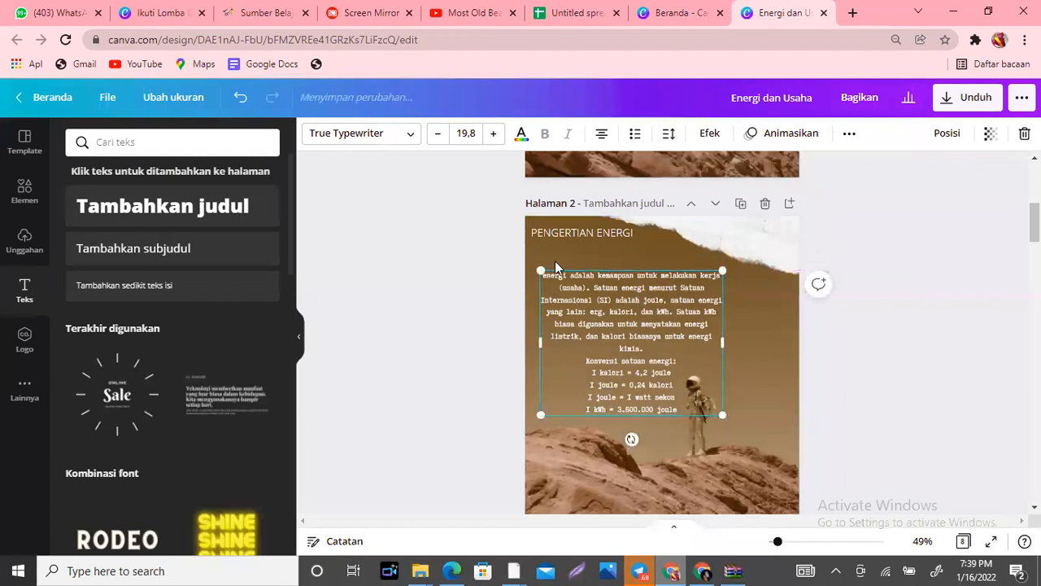
left_click(398, 135)
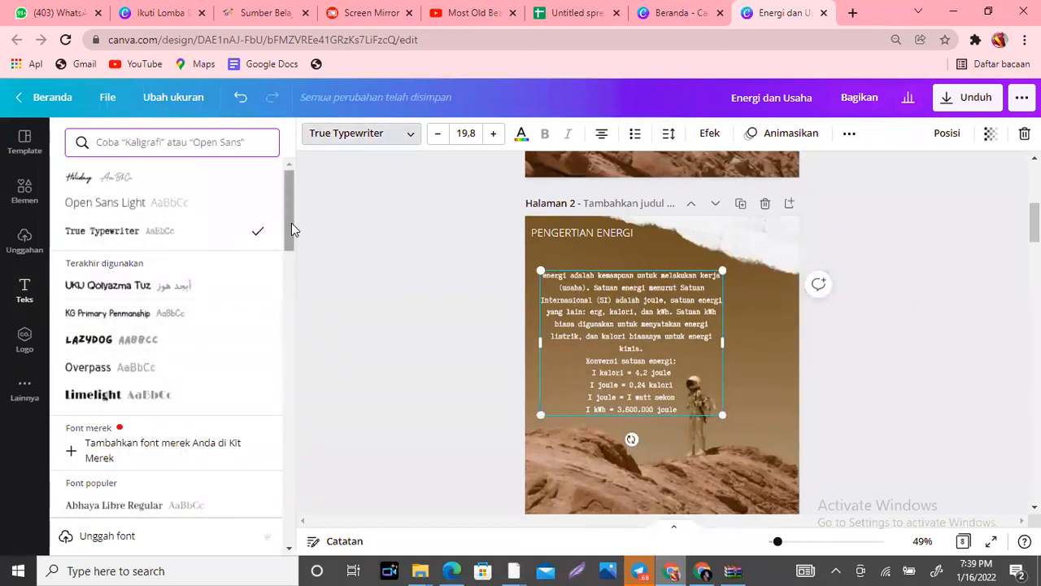
mouse_move(665, 316)
left_mouse_down()
mouse_move(642, 509)
mouse_move(644, 482)
mouse_move(678, 493)
mouse_move(700, 487)
mouse_move(633, 264)
mouse_move(665, 308)
left_mouse_up()
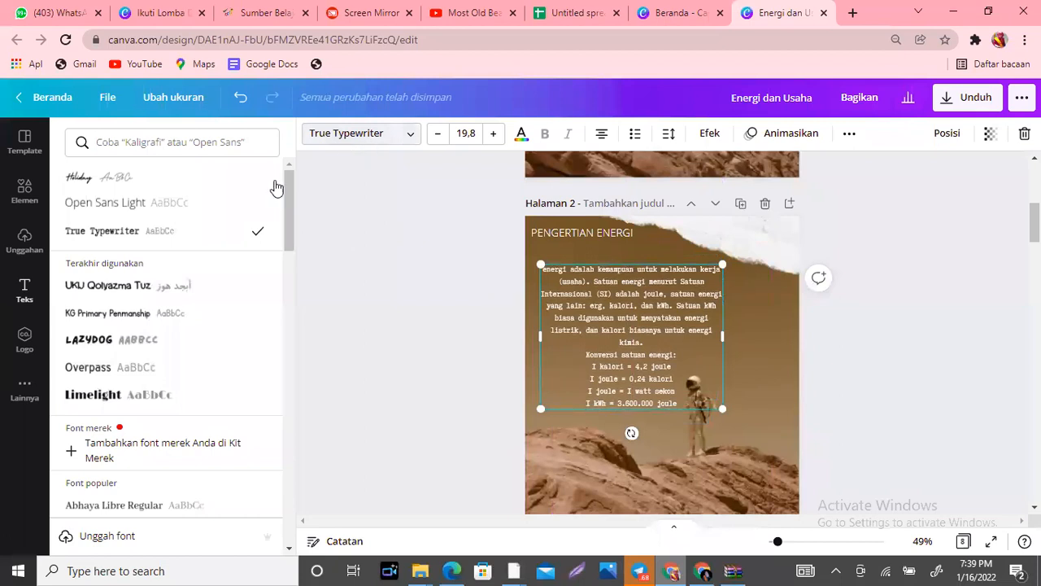
scroll(282, 204, "down", 1)
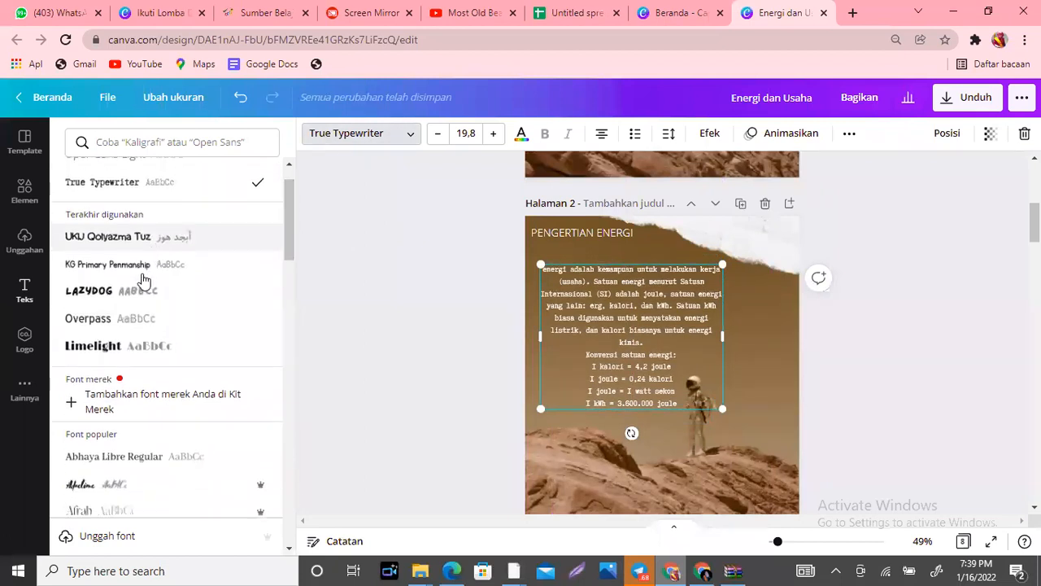
left_click(141, 275)
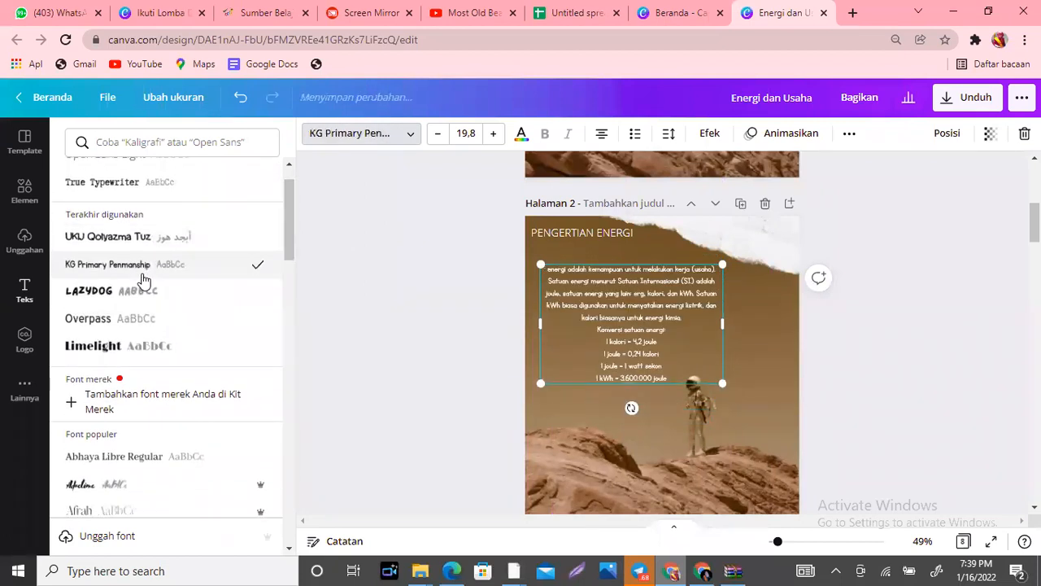
Adjust the width of the page 2 passage, scale it up to about font size 24.1, and align it under the heading
left_click_drag(725, 321, 699, 328)
left_click_drag(698, 396, 730, 420)
left_click_drag(615, 323, 609, 319)
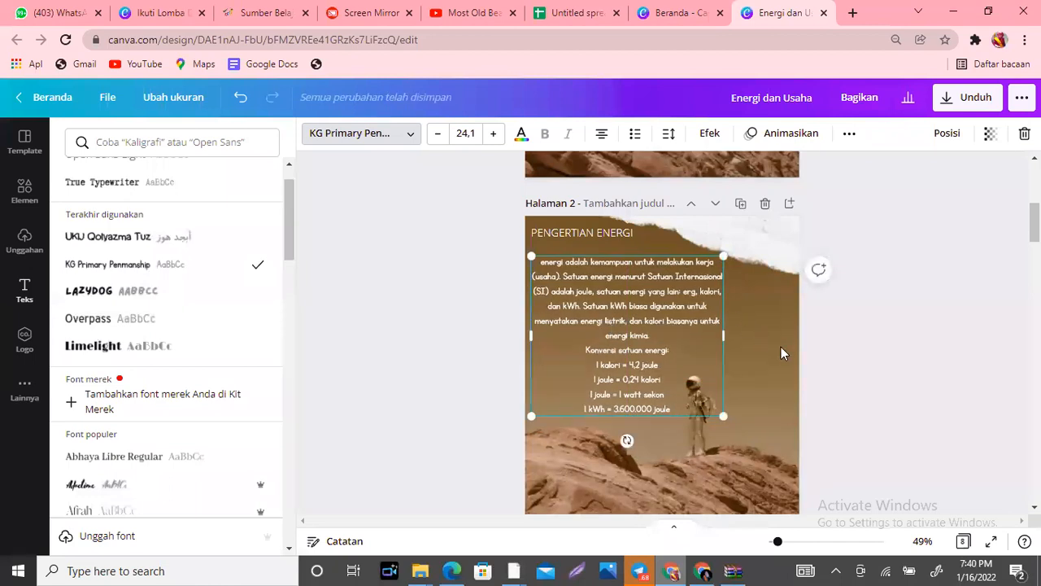
left_click(781, 349)
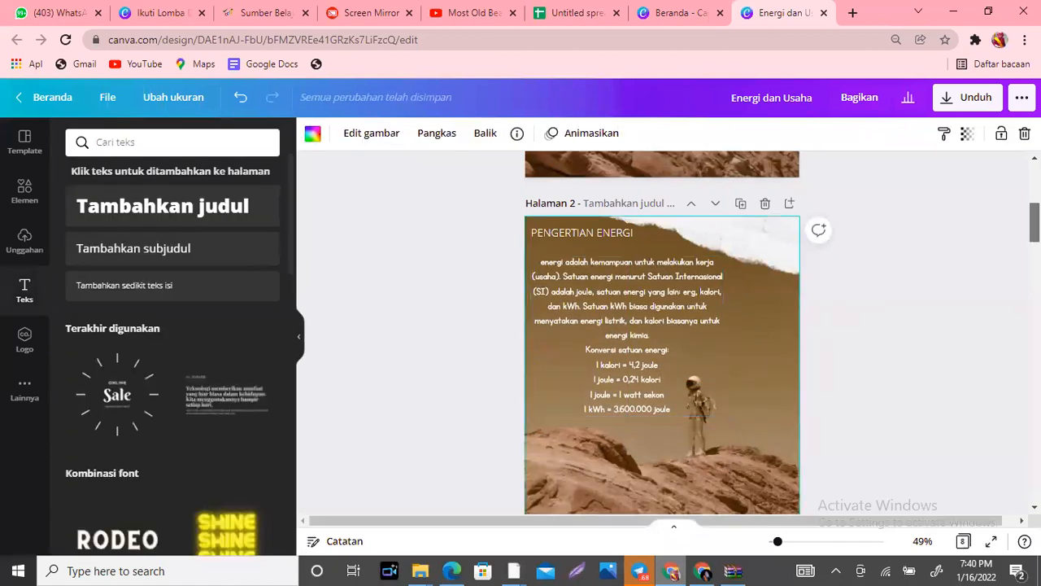
Switch to the Rumah Belajar site and open its "Pemanfaatan Energi" material for page 3
scroll(662, 332, "down", 2)
scroll(662, 331, "up", 2)
scroll(663, 332, "down", 4)
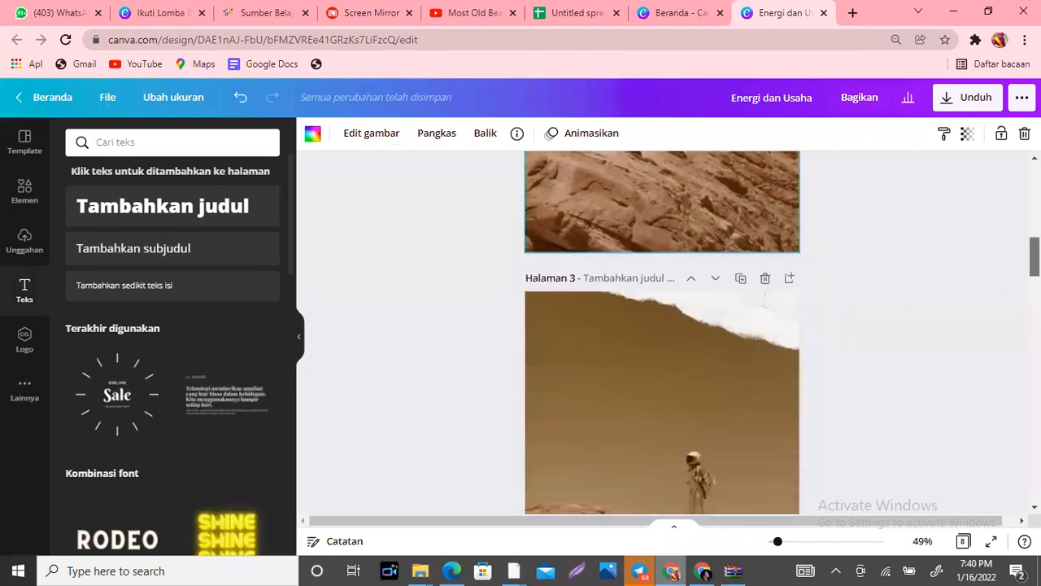
scroll(496, 251, "down", 1)
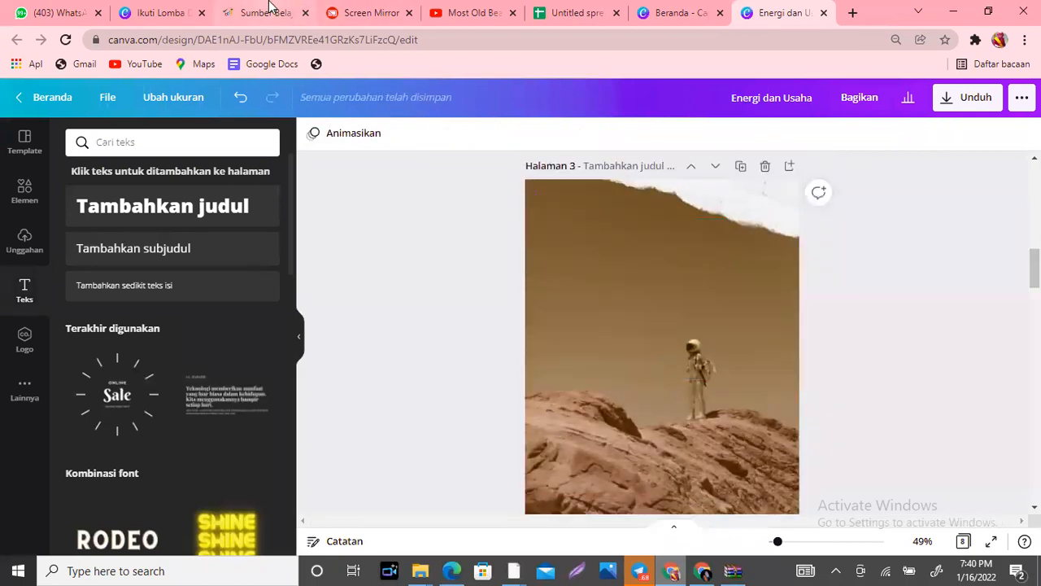
left_click(269, 10)
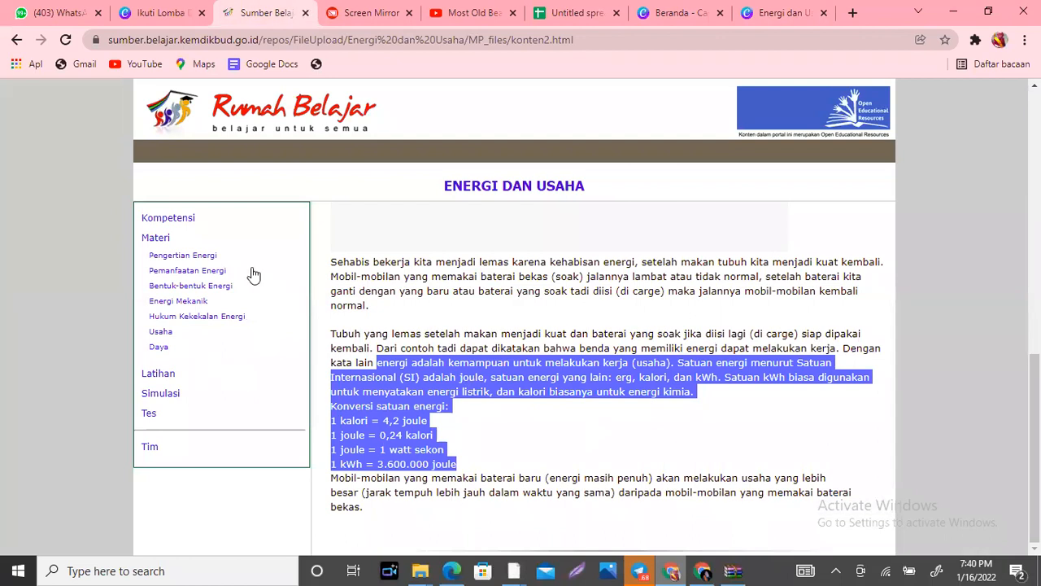
left_click(205, 273)
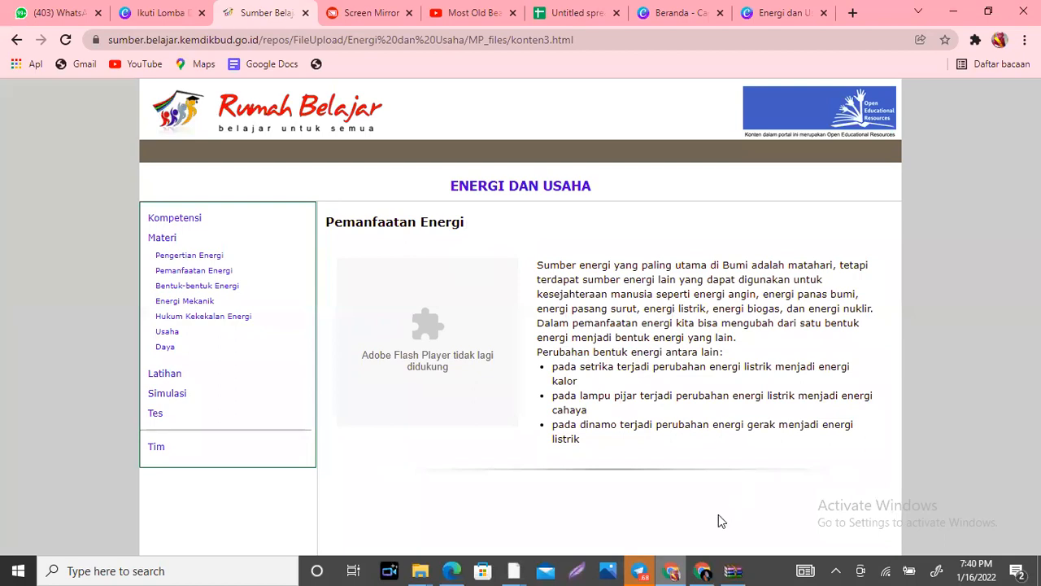
Return to the Canva design, copy the page 2 heading onto page 3, and change its wording to "PEMANFAAT ENERGI"
left_click(776, 12)
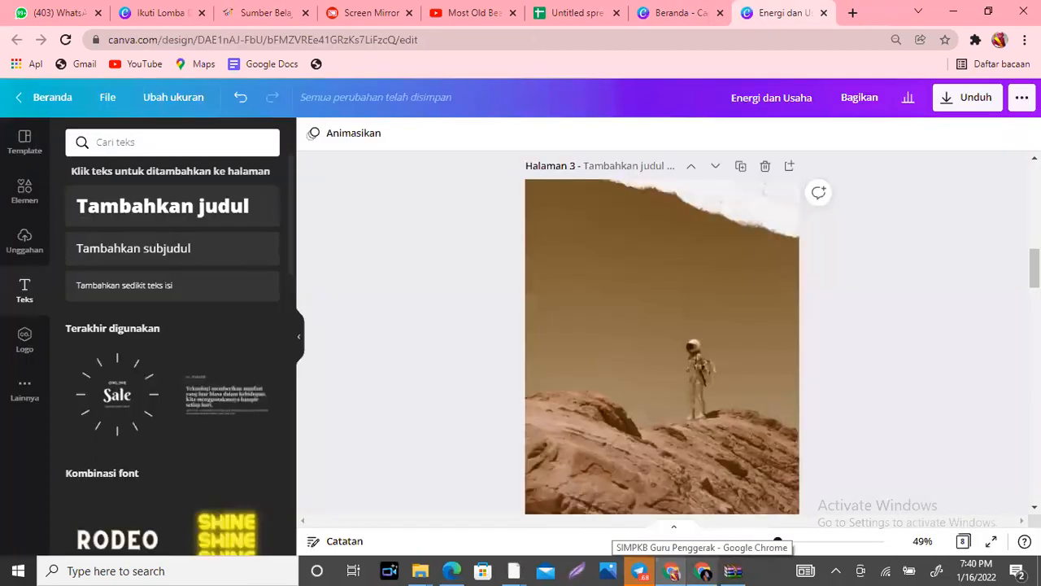
scroll(662, 334, "up", 5)
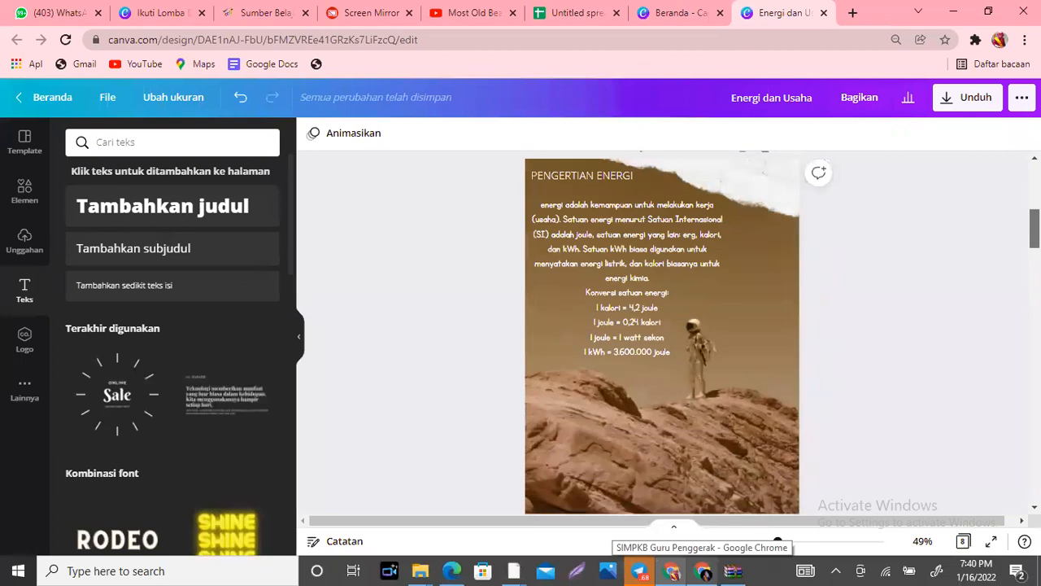
left_click(628, 175)
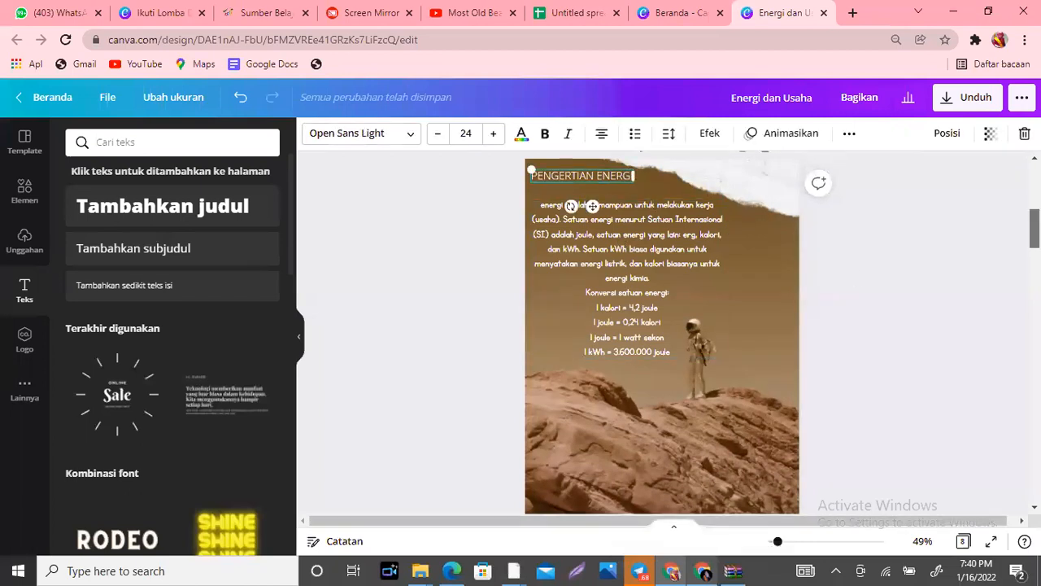
scroll(592, 203, "down", 5)
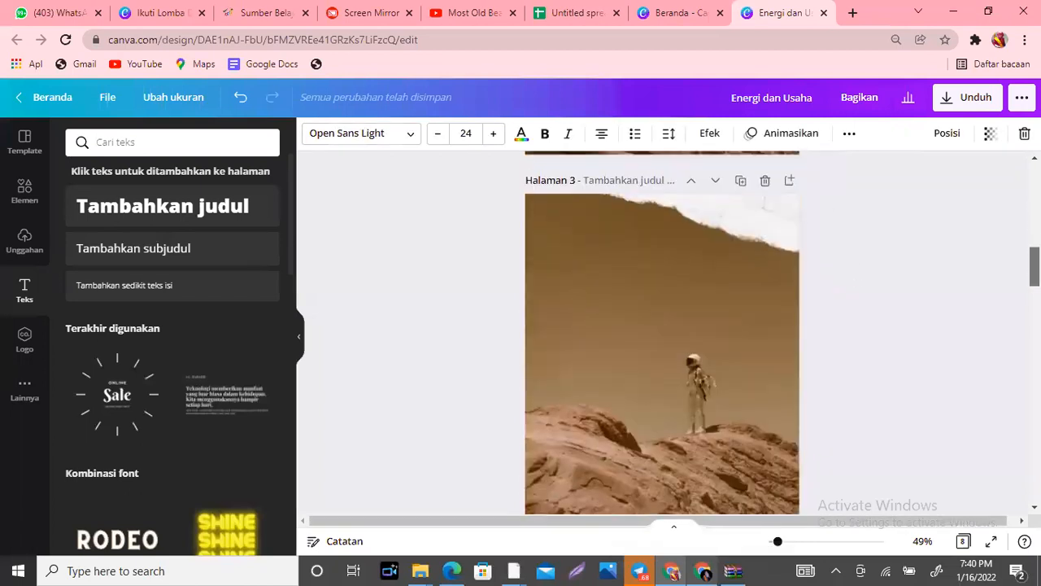
key("ctrl+v")
left_click(592, 204)
left_click(593, 202)
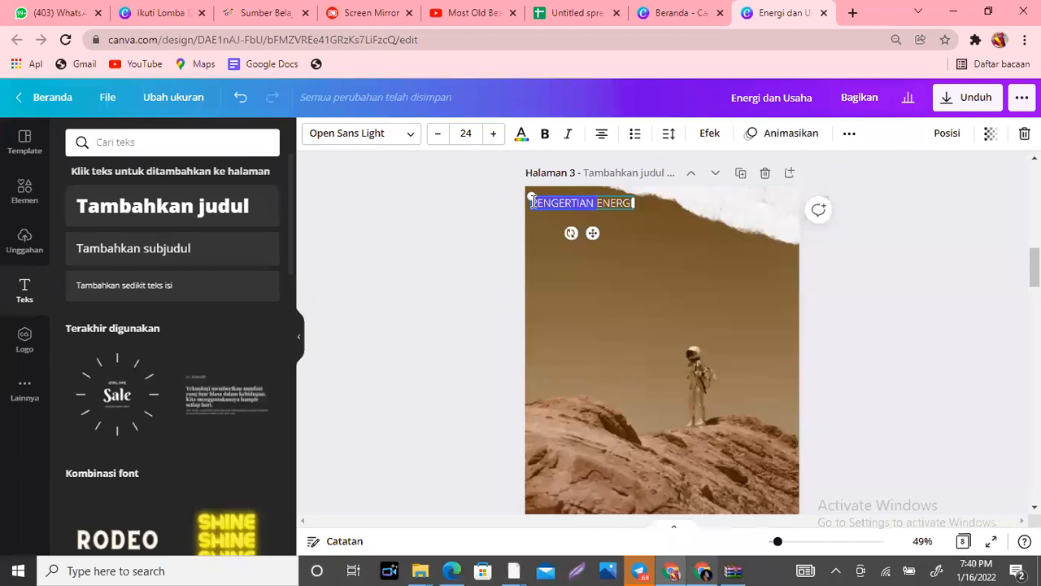
type("PEMANFAAT")
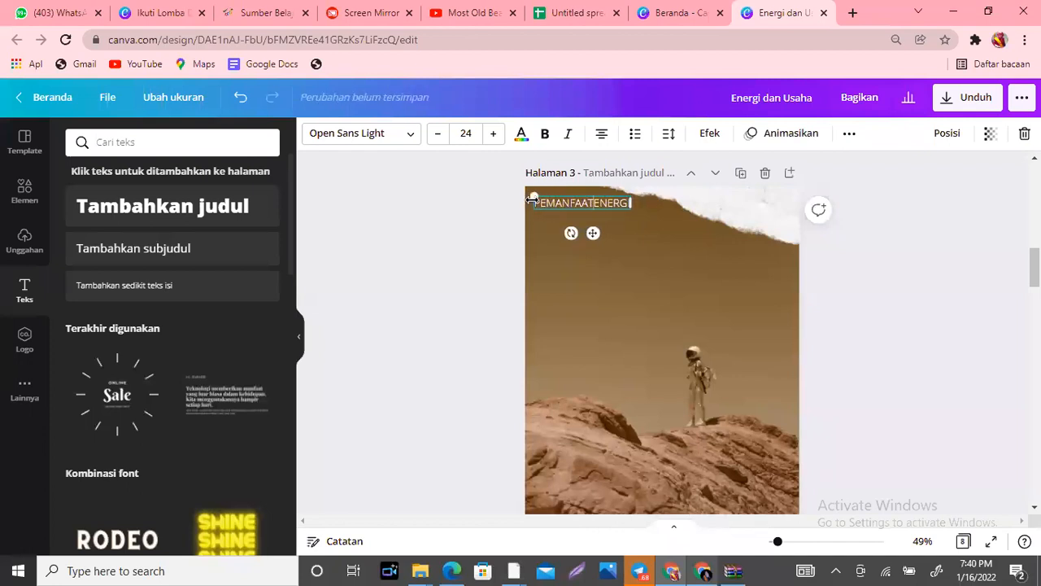
Copy the Rumah Belajar passage from "Dalam pemanfaatan energi kita" through the last bullet ending "energi gerak menjadi energi listrik"
left_click(265, 9)
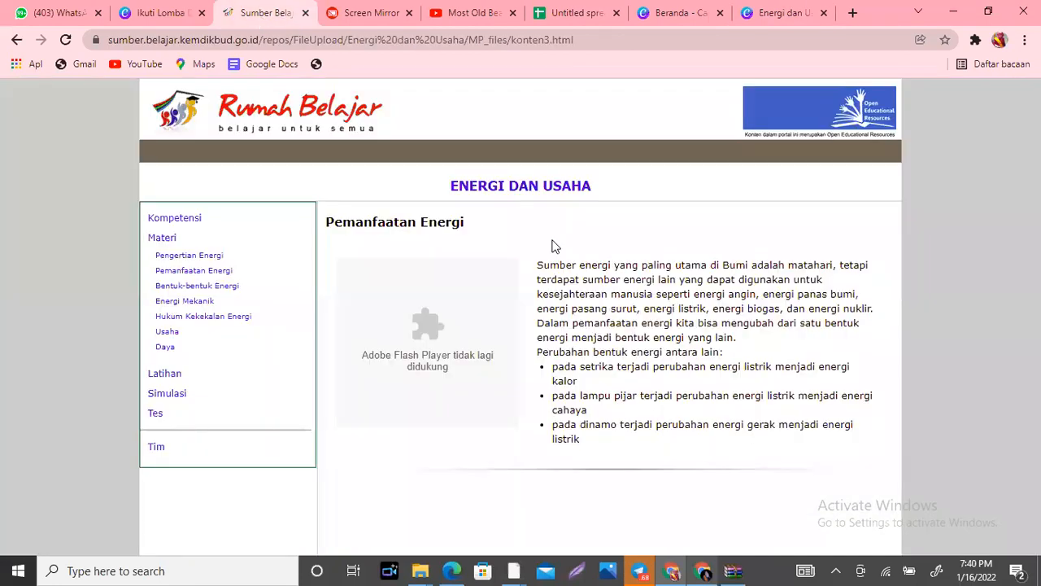
left_click_drag(686, 330, 710, 463)
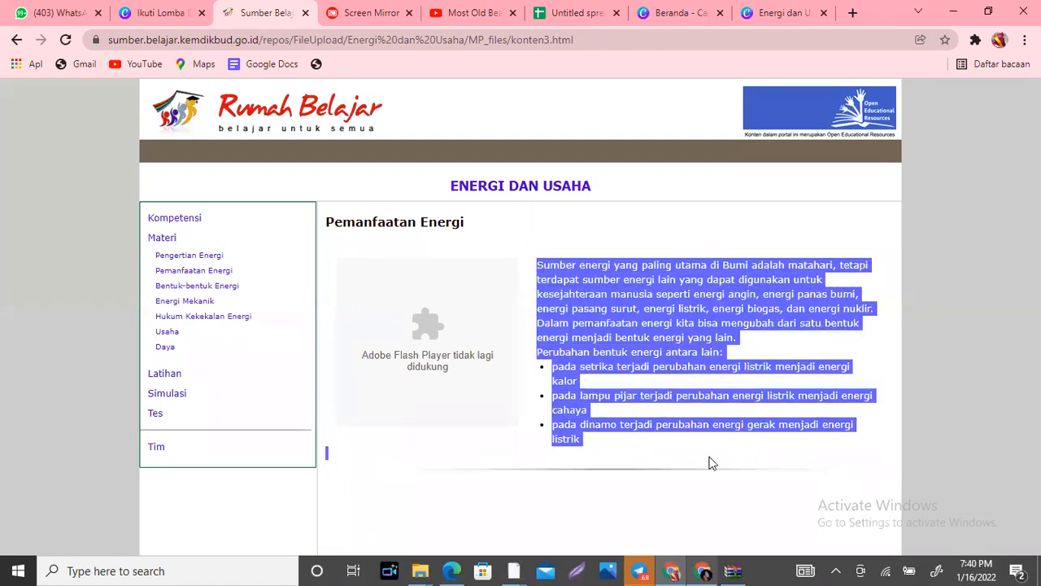
left_click(778, 345)
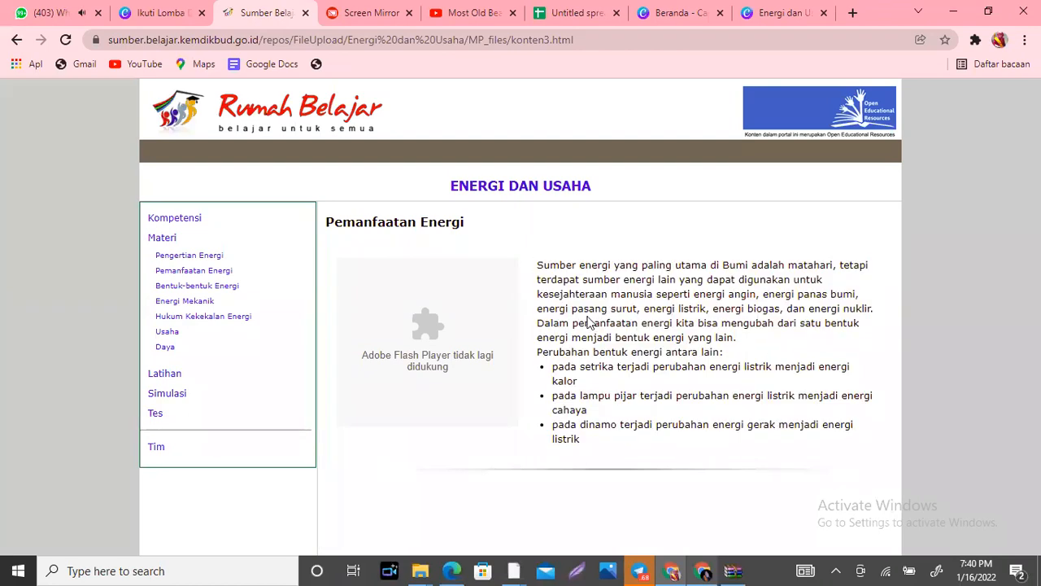
left_click_drag(538, 323, 598, 442)
key("ctrl+c")
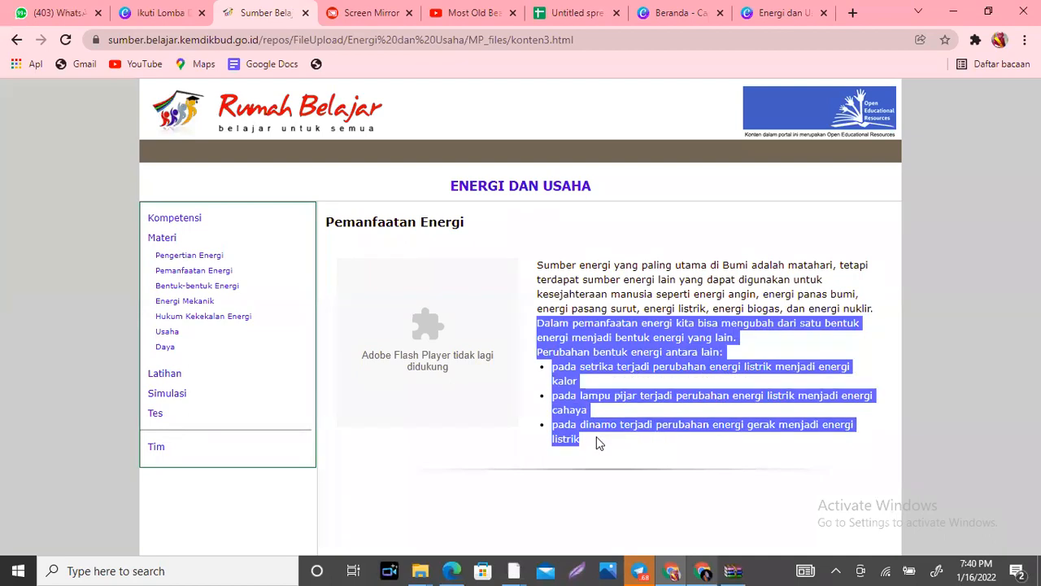
Paste the copied passage onto page 3 of the Canva design and scale it up to about font size 24.8
left_click(765, 10)
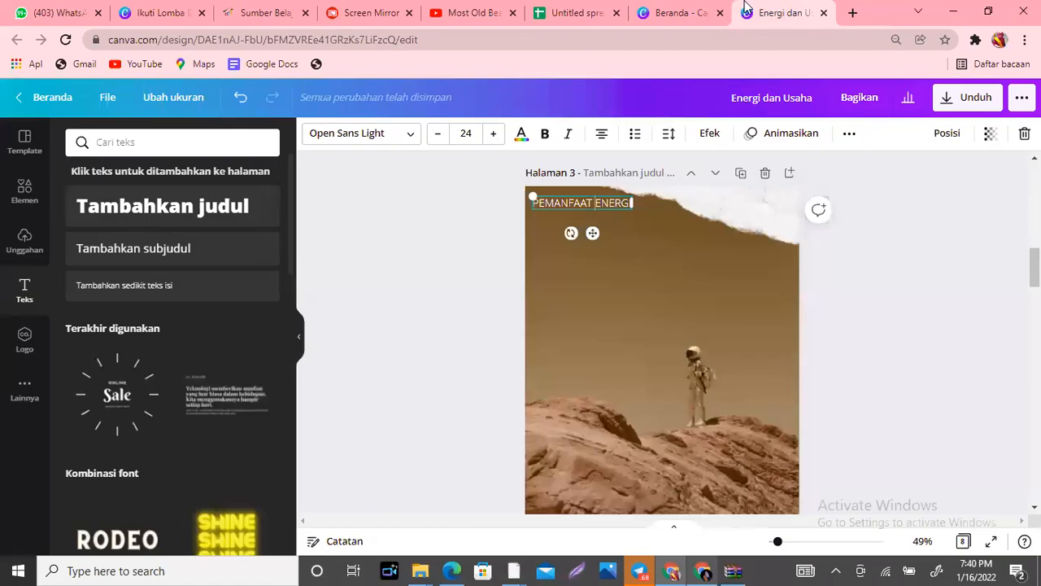
left_click(596, 297)
key("ctrl+v")
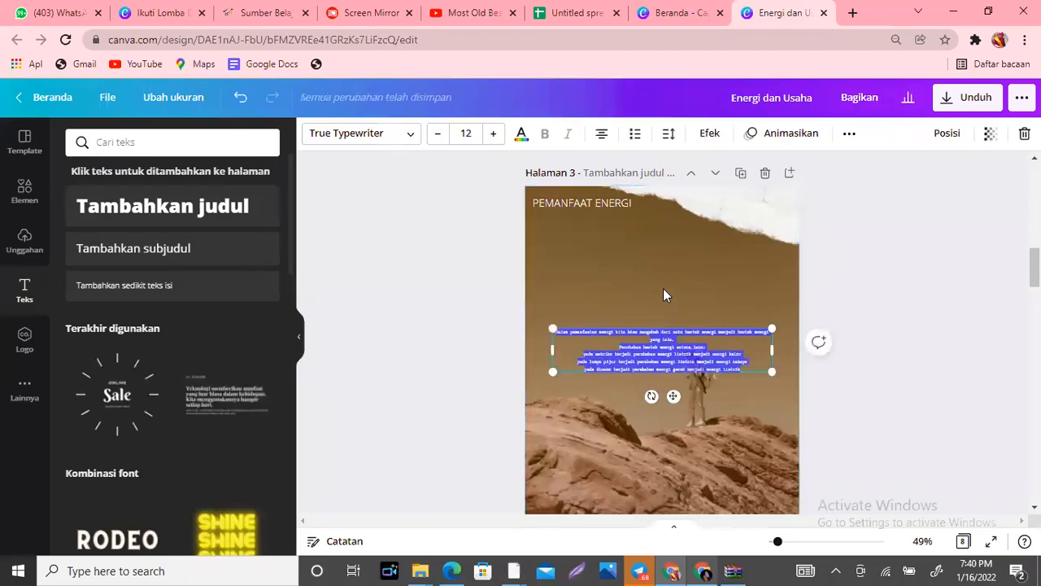
left_click_drag(773, 349, 806, 258)
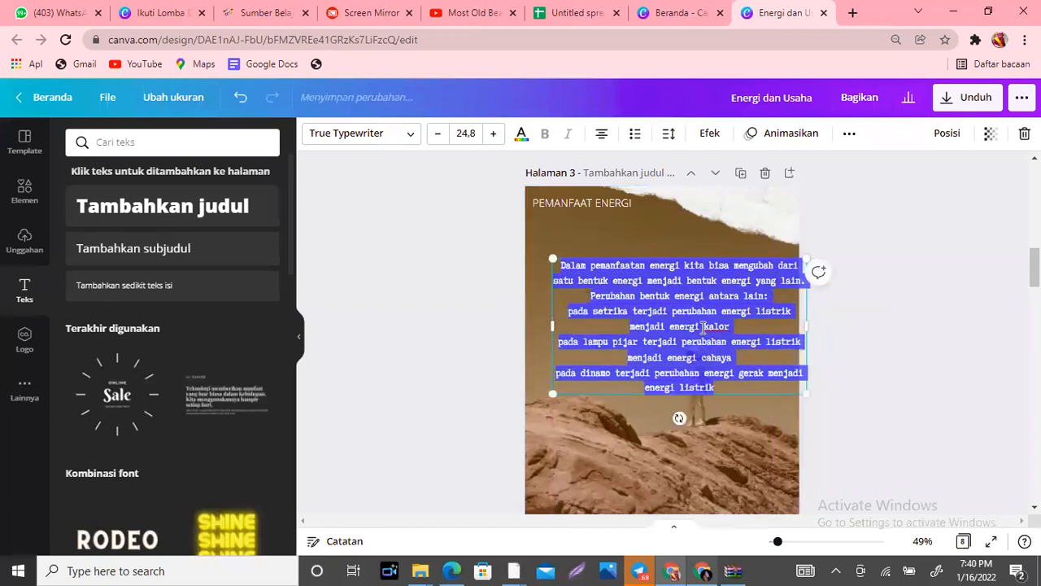
Move the page 3 passage to the page's left edge below the heading and narrow its text box to clear the astronaut
left_click(643, 296)
left_click_drag(750, 393, 733, 363)
left_click_drag(783, 294, 696, 294)
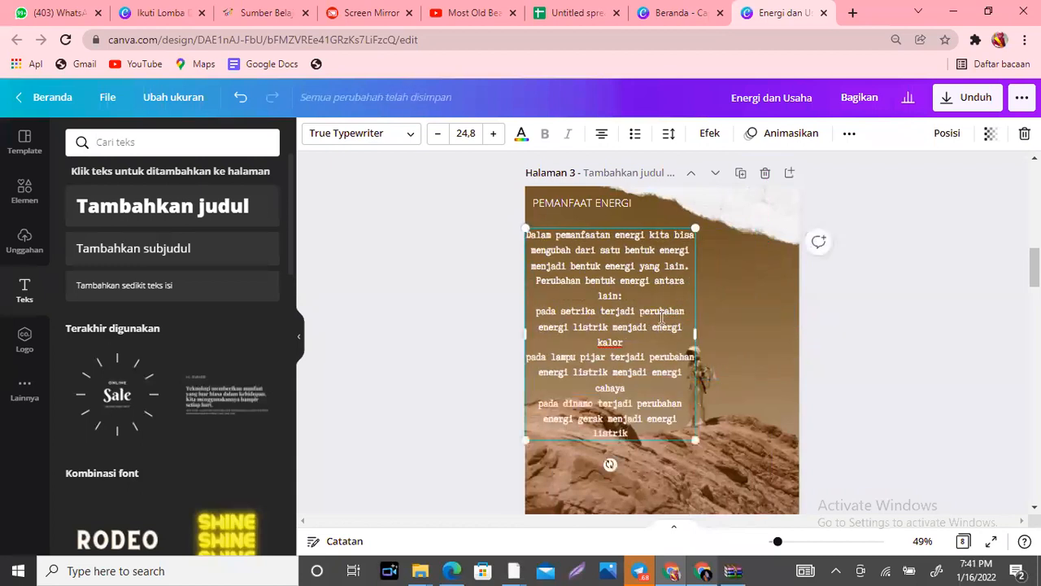
Reduce the line spacing of the page 3 passage to 1,09
left_click(669, 134)
mouse_move(783, 214)
left_mouse_down()
mouse_move(748, 213)
mouse_move(777, 211)
left_mouse_up()
left_click(751, 375)
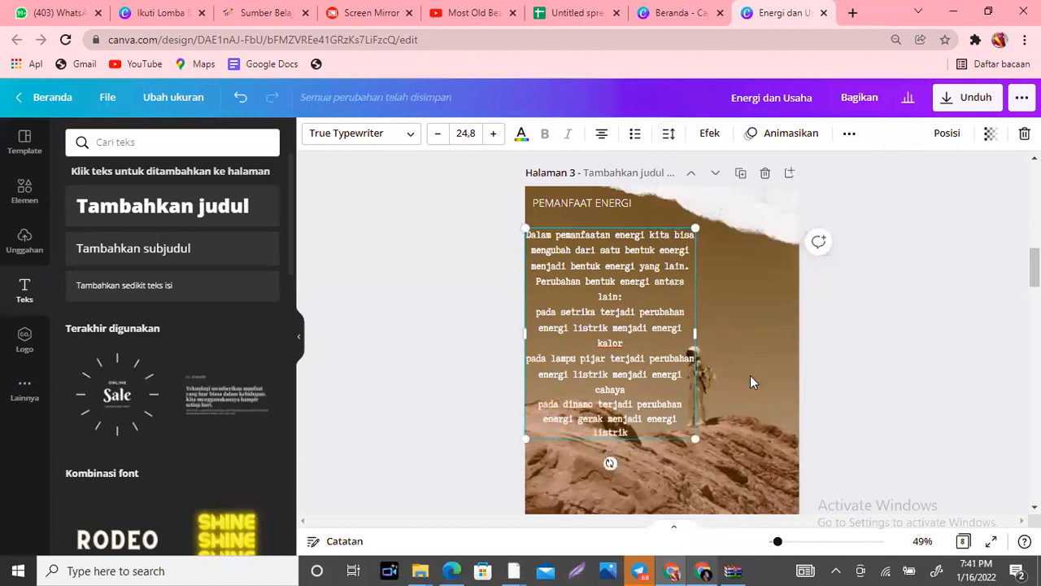
left_click(609, 277)
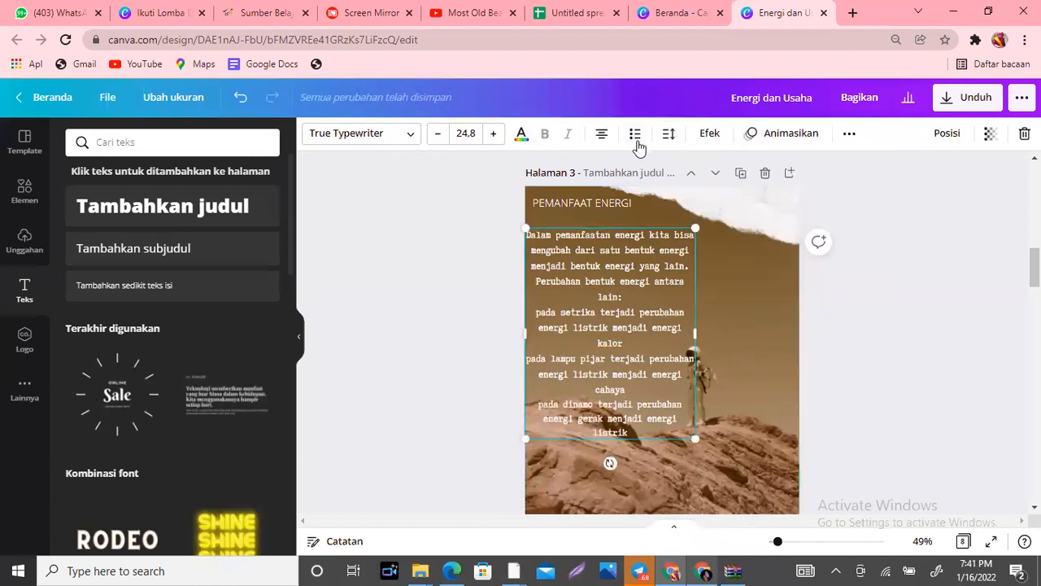
left_click(669, 135)
left_click_drag(790, 218, 769, 213)
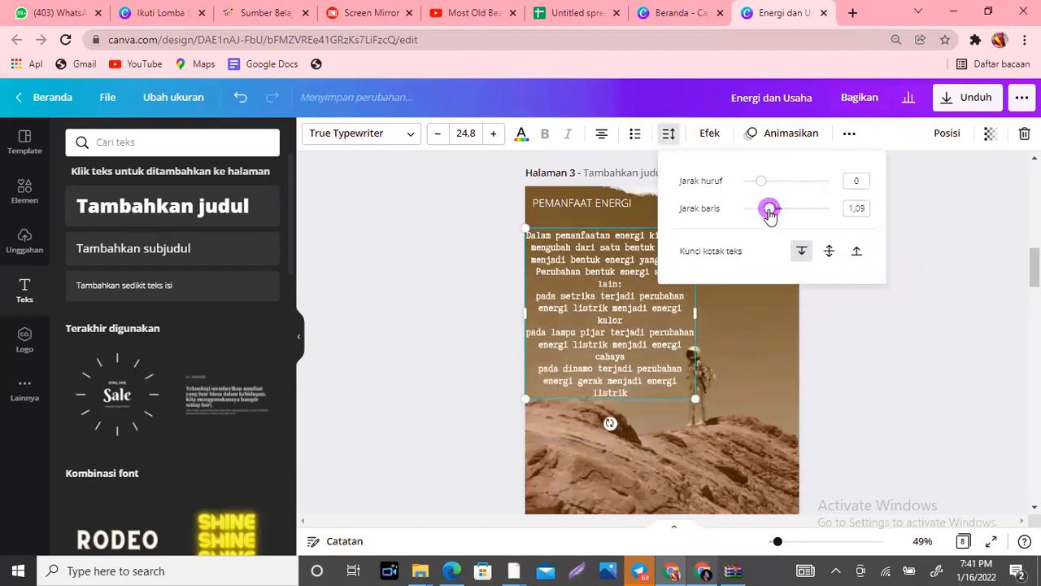
left_click(791, 338)
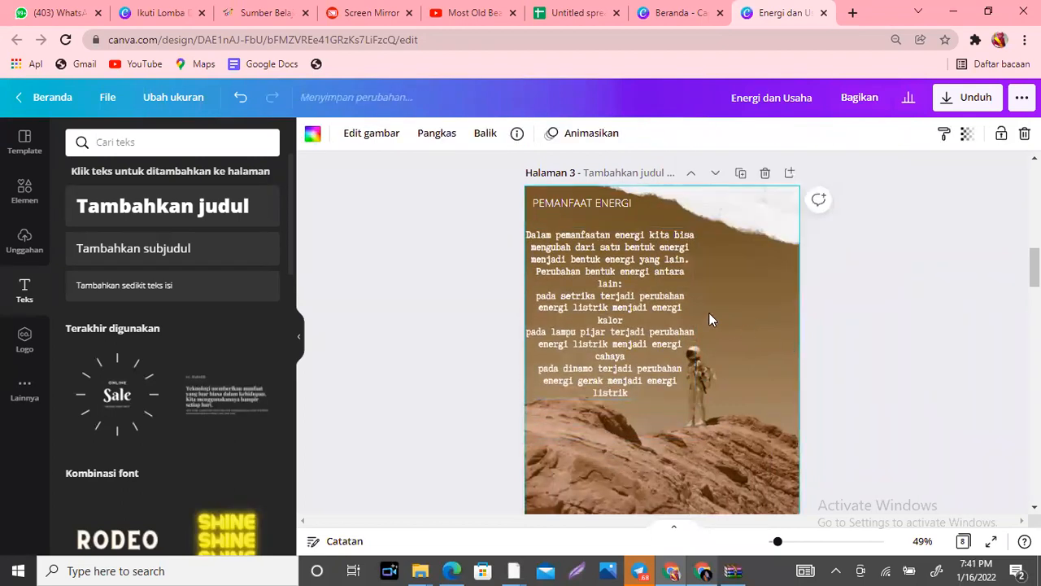
Nudge the page 3 passage slightly up and to the right, in from the page's left edge
left_click_drag(671, 298, 673, 293)
key("Right")
key("Right")
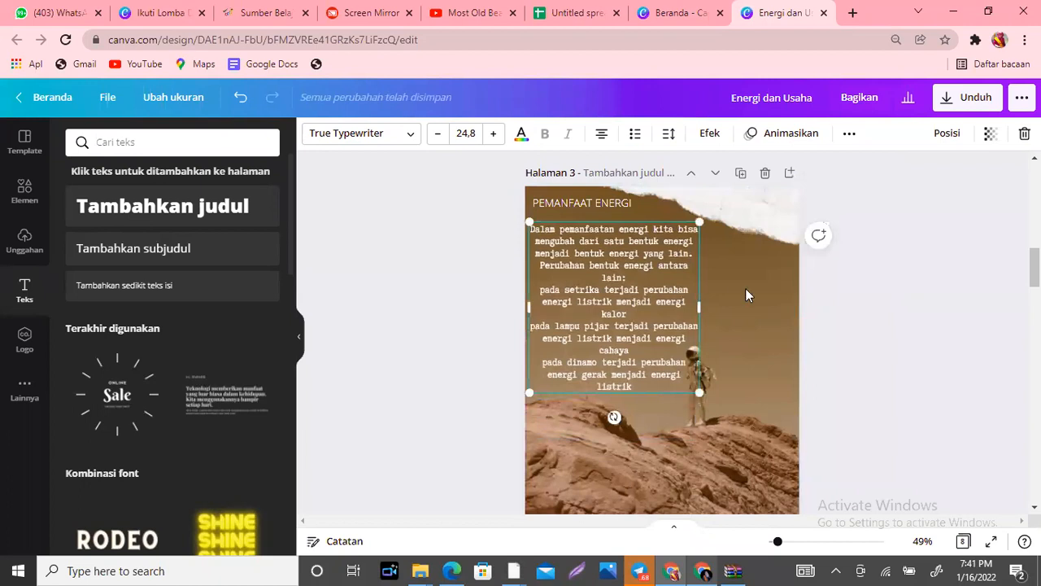
left_click(771, 300)
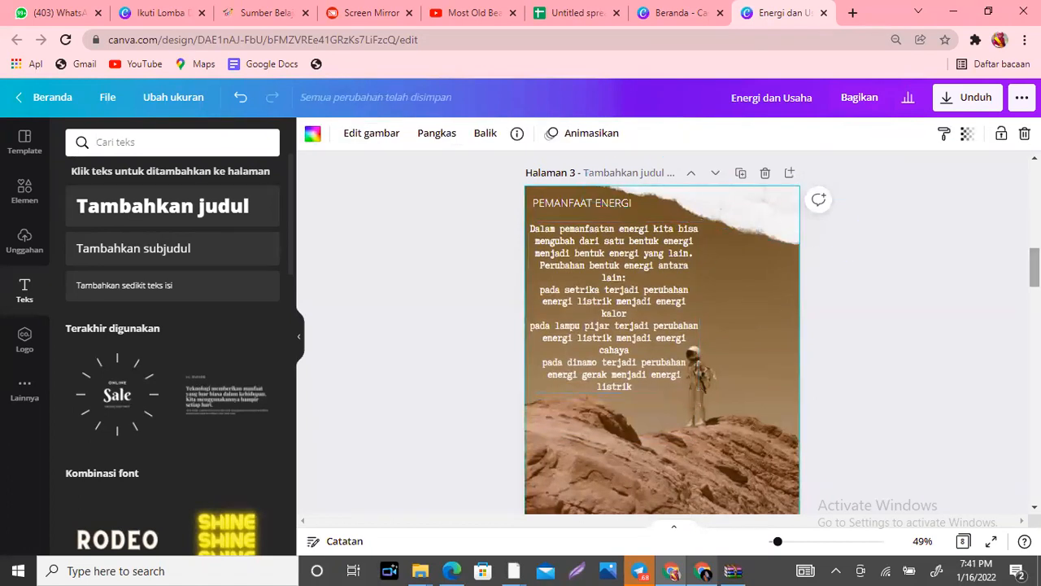
scroll(662, 350, "down", 5)
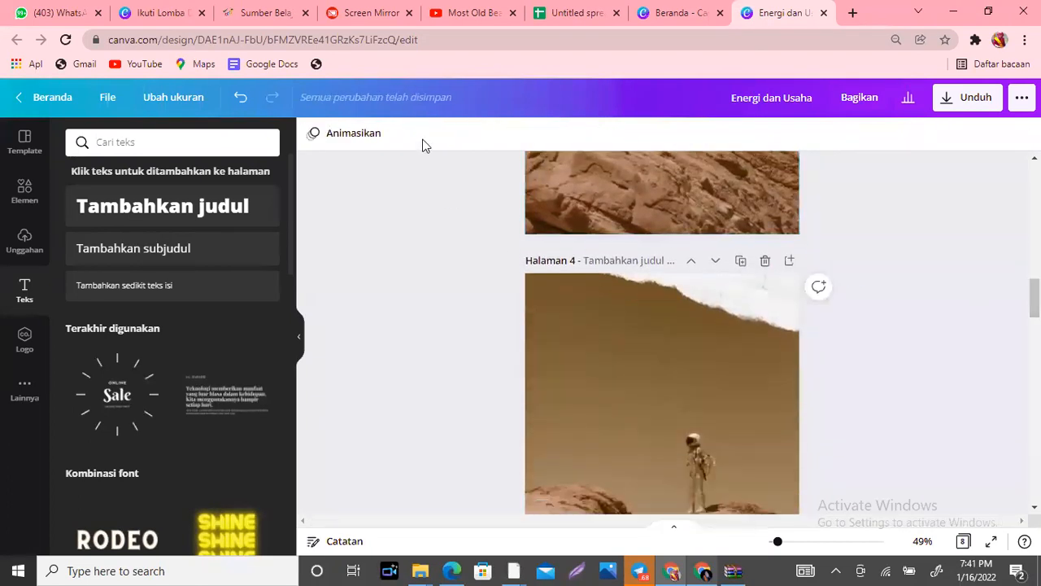
Switch to the Rumah Belajar site and look through the Bentuk-bentuk Energi, Energi Mekanik and Hukum Kekekalan Energi topics for usable material
left_click(252, 9)
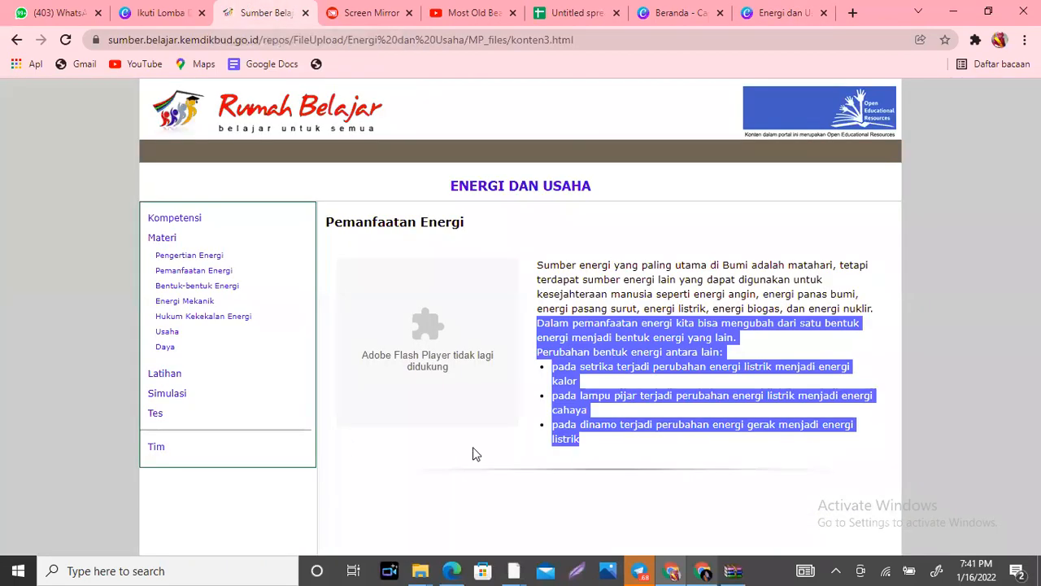
left_click(195, 296)
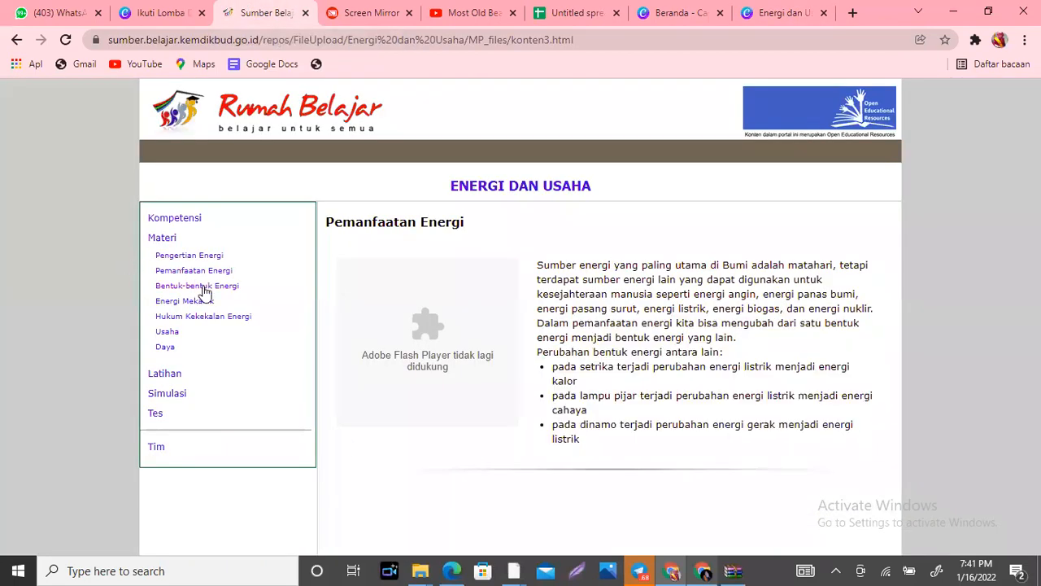
left_click(203, 287)
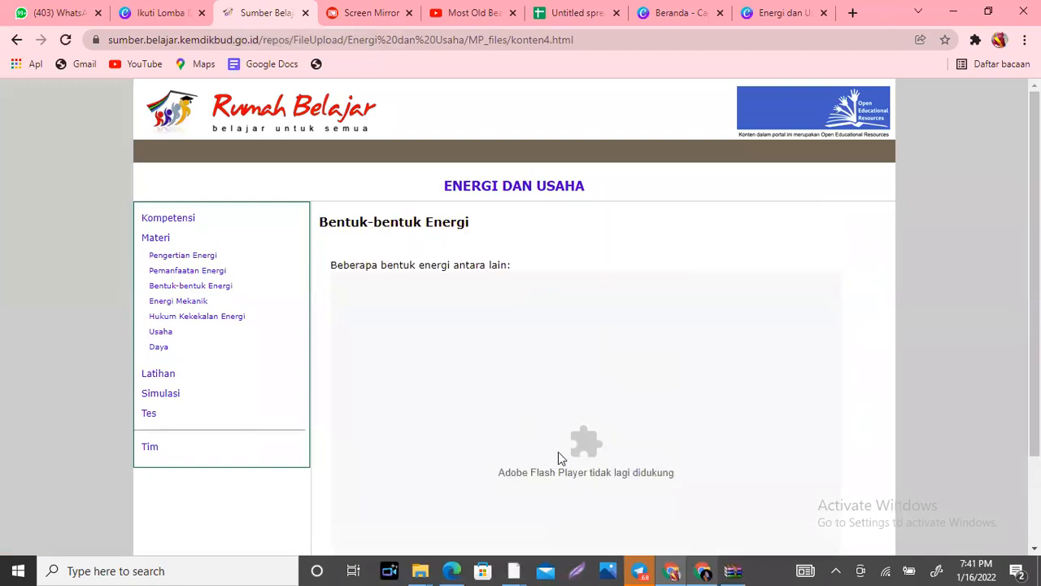
left_click(185, 302)
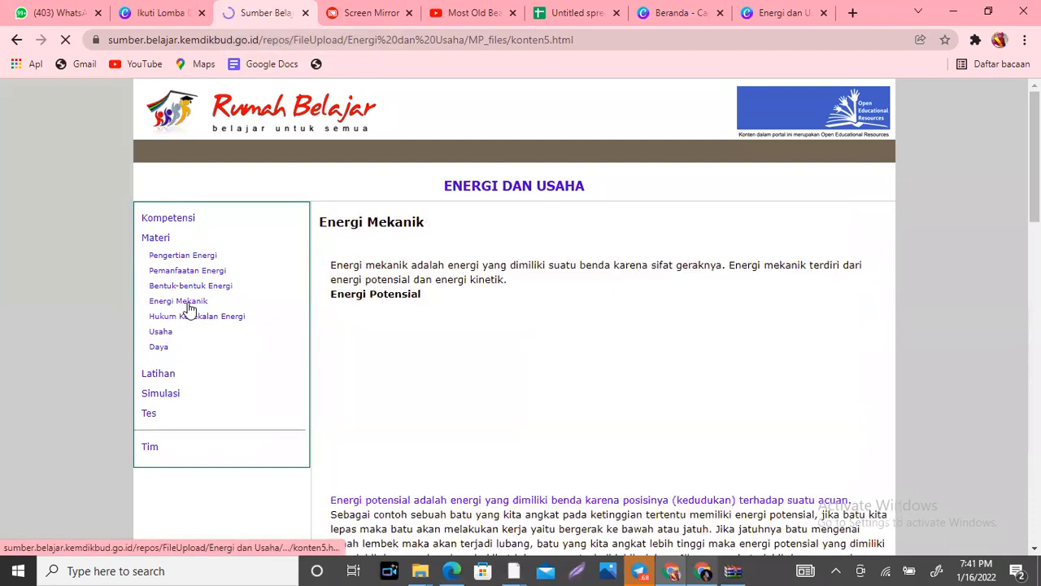
scroll(1035, 163, "down", 3)
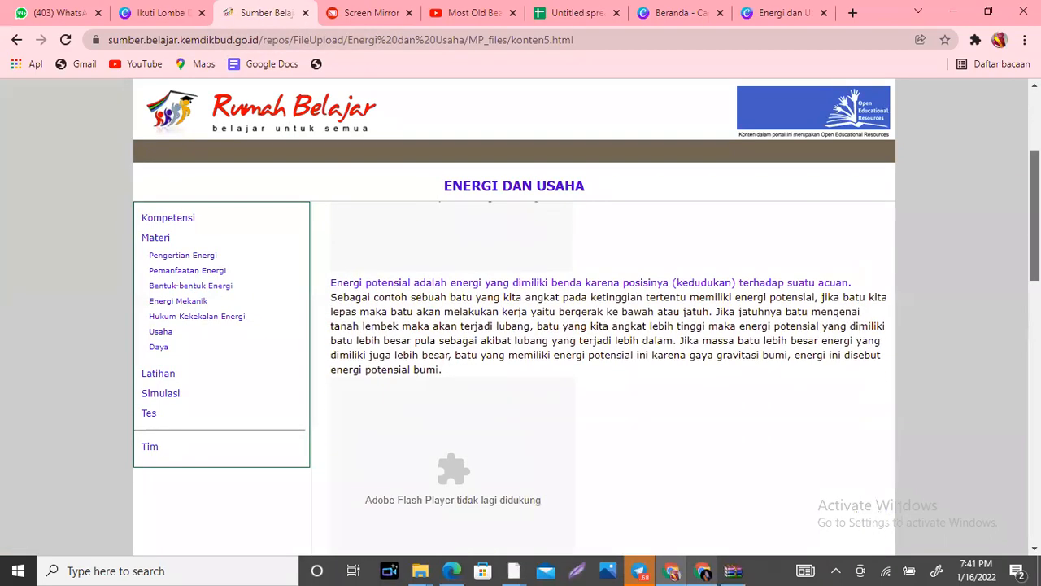
scroll(602, 374, "down", 5)
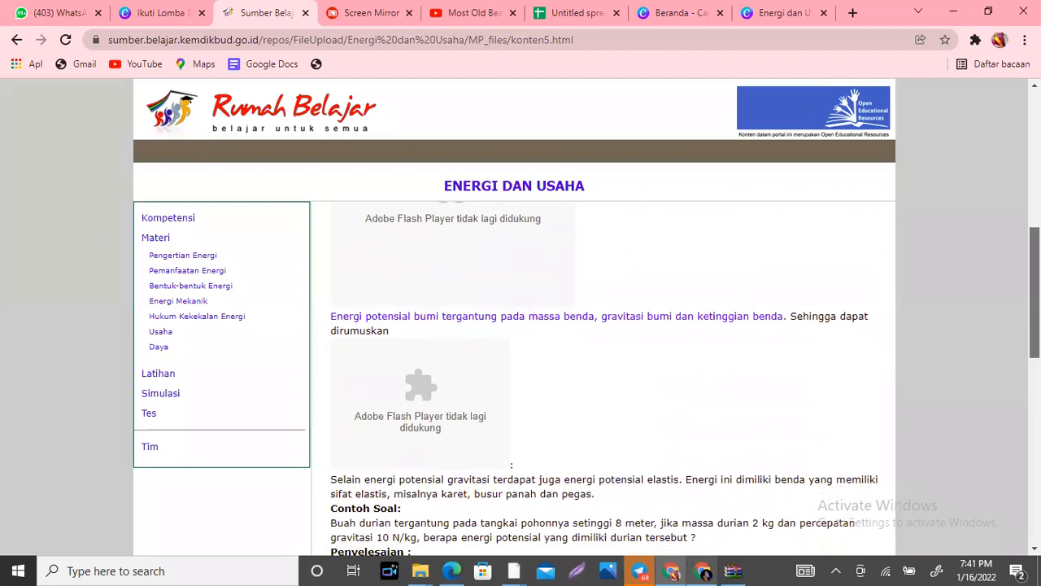
scroll(602, 375, "down", 1)
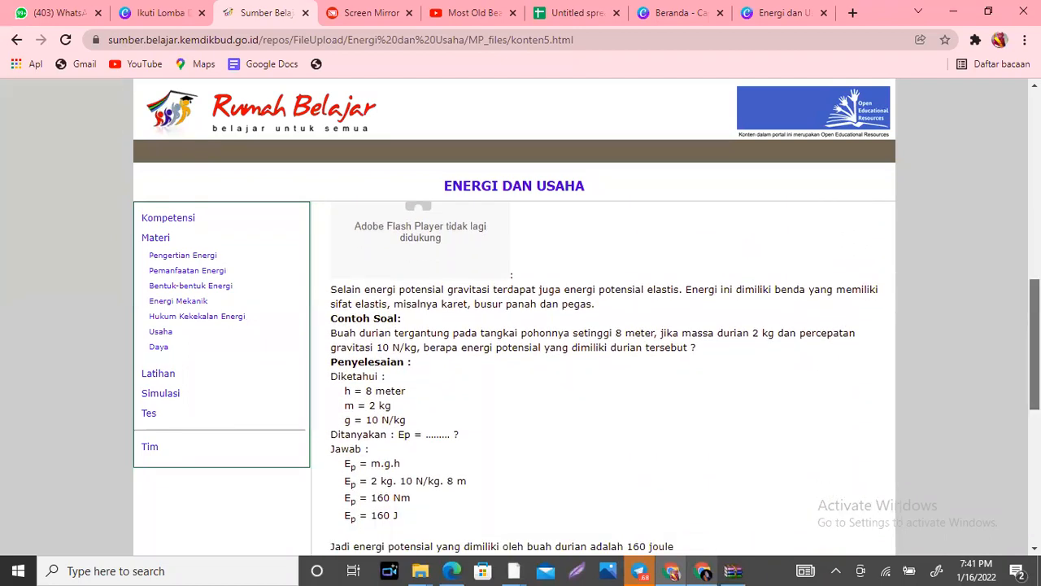
scroll(232, 340, "up", 1)
left_click(215, 319)
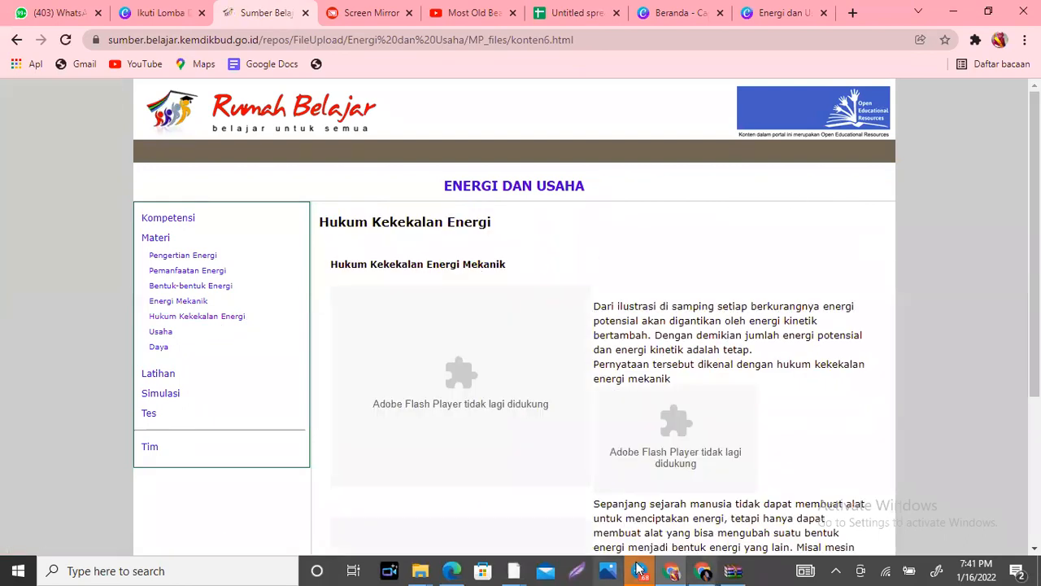
Switch back to Canva, delete the unused background pages after page 3, and undo the deletion of the Cresthill High School page
left_click(787, 12)
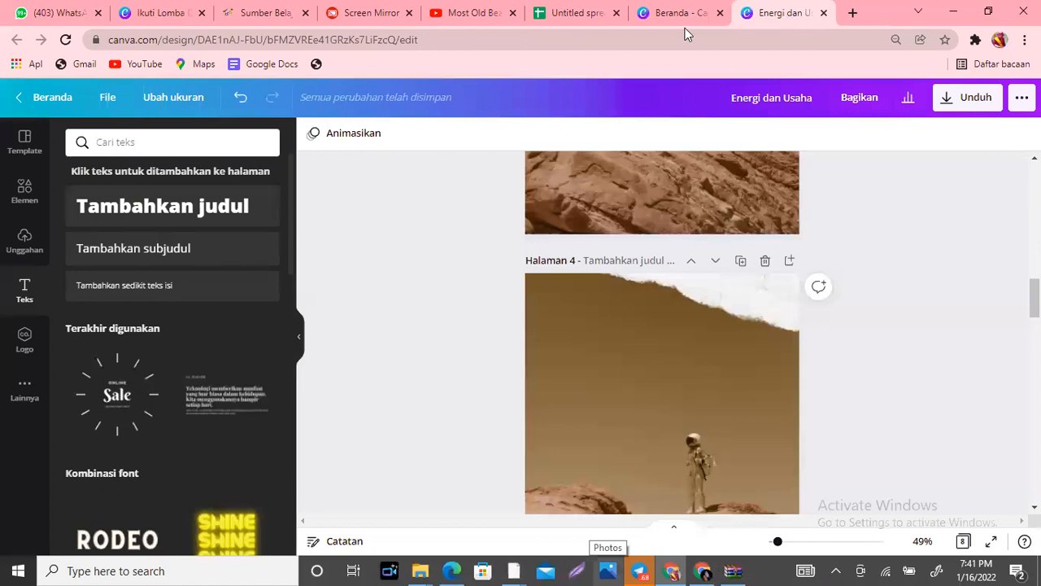
scroll(771, 401, "up", 4)
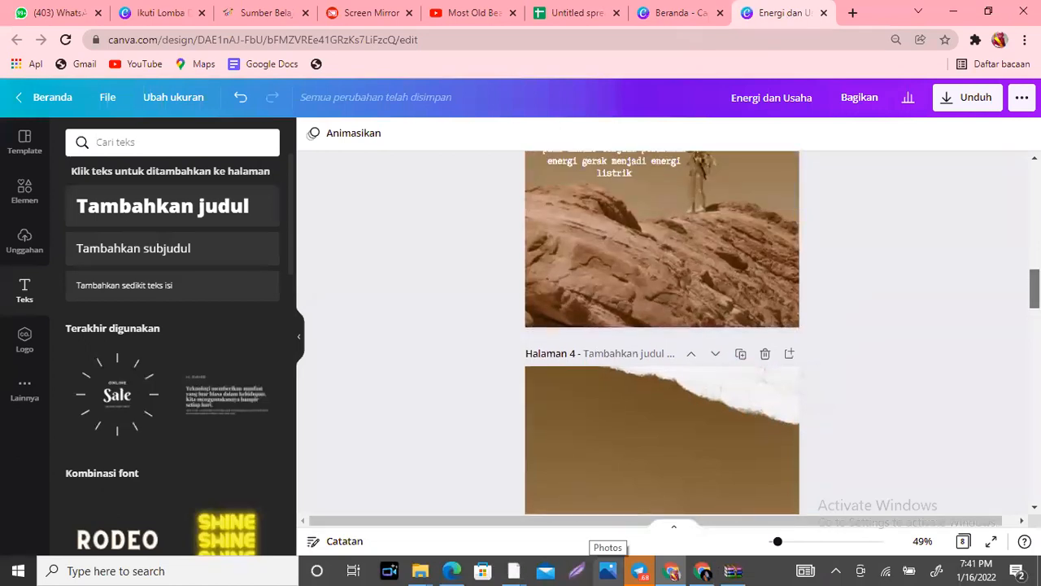
scroll(771, 401, "down", 3)
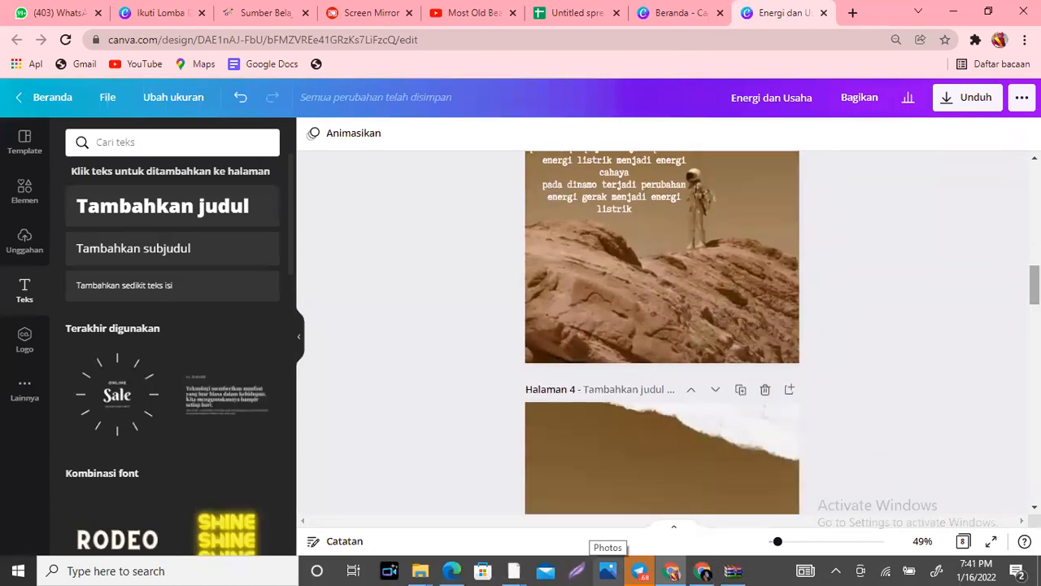
left_click(765, 391)
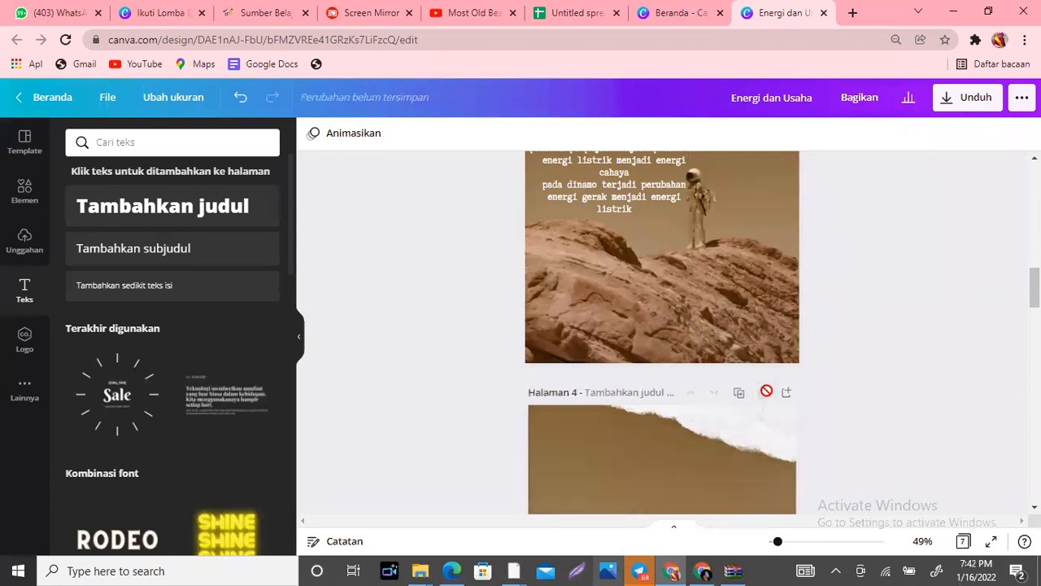
left_click(766, 392)
left_click(765, 391)
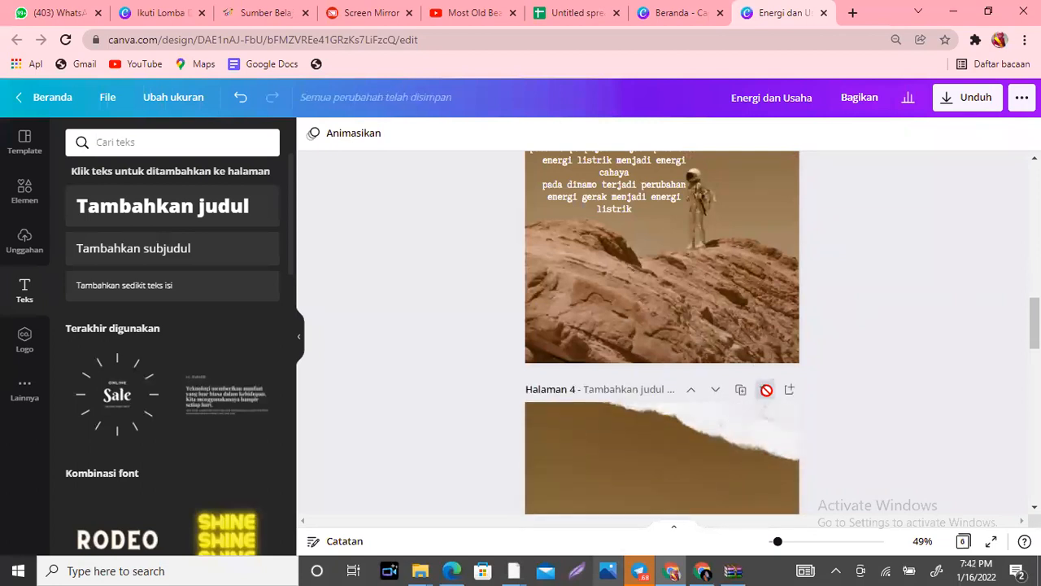
left_click(765, 391)
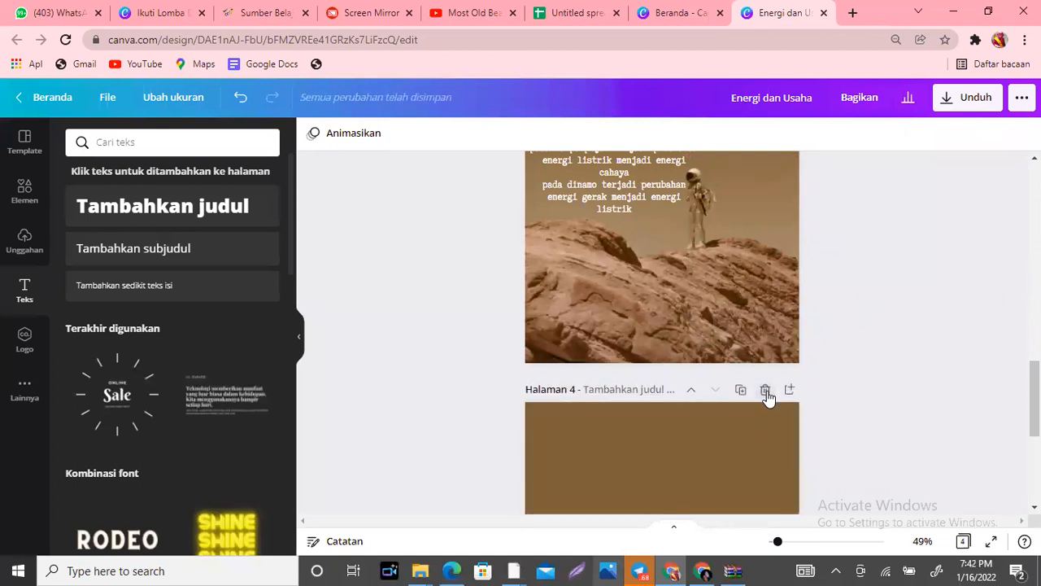
left_click(765, 396)
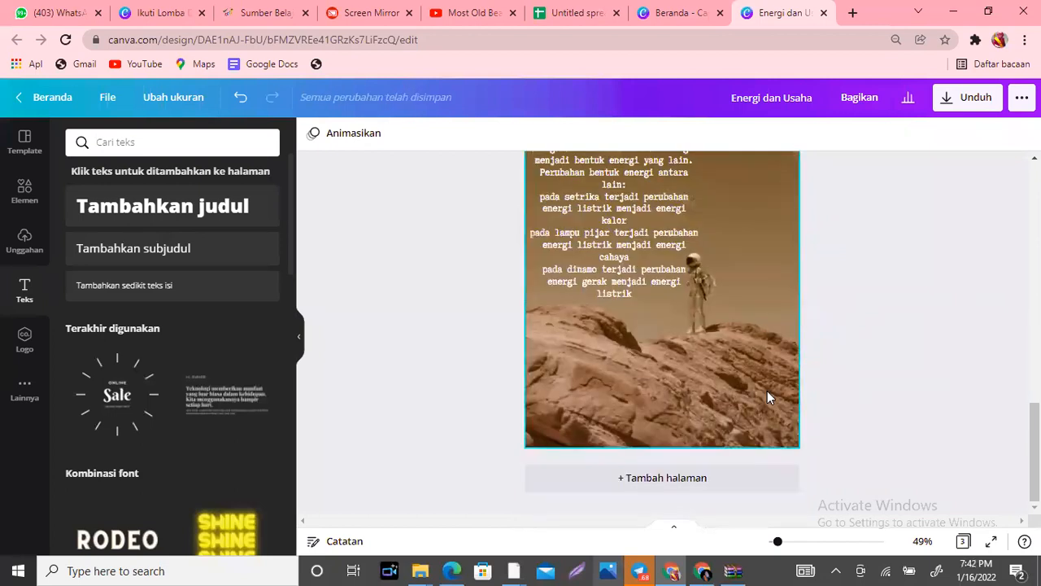
key("ctrl+z")
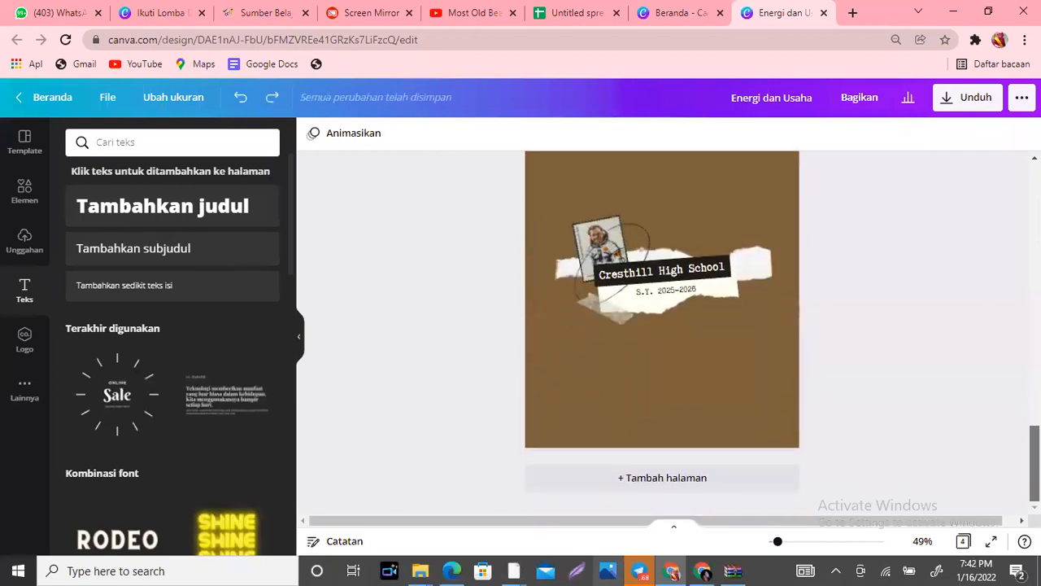
Duplicate page 3 and replace the copy's heading with "HUKUM KEKEKALAN ENERGI", widened to a single line and lowered slightly
scroll(738, 223, "up", 2)
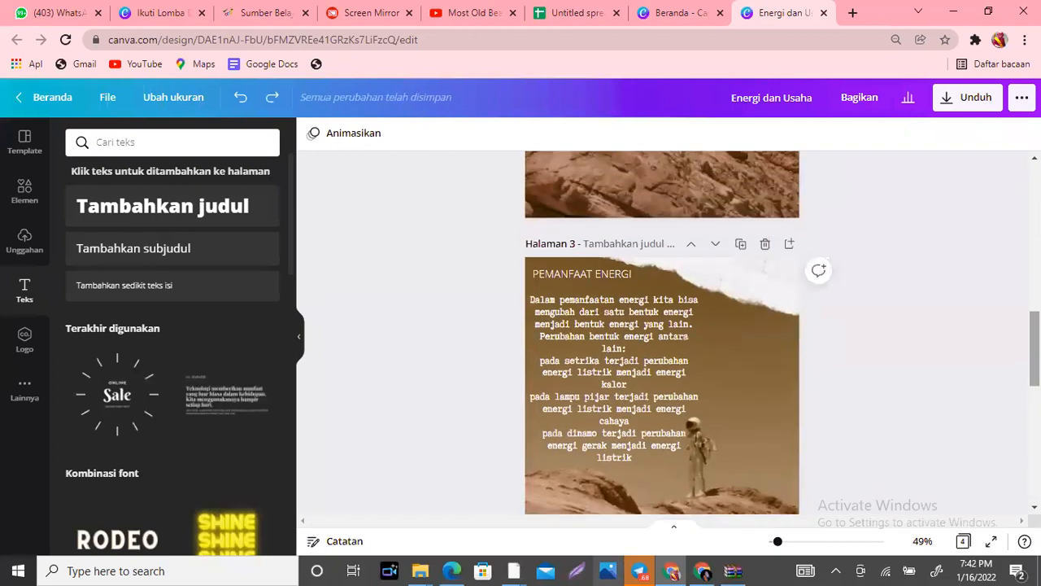
left_click(738, 244)
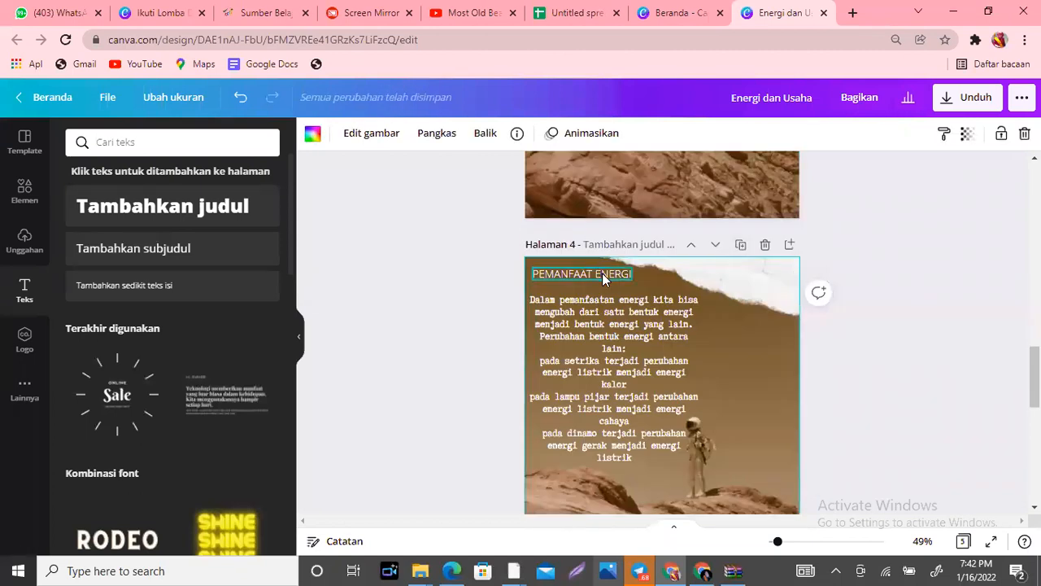
left_click(602, 274)
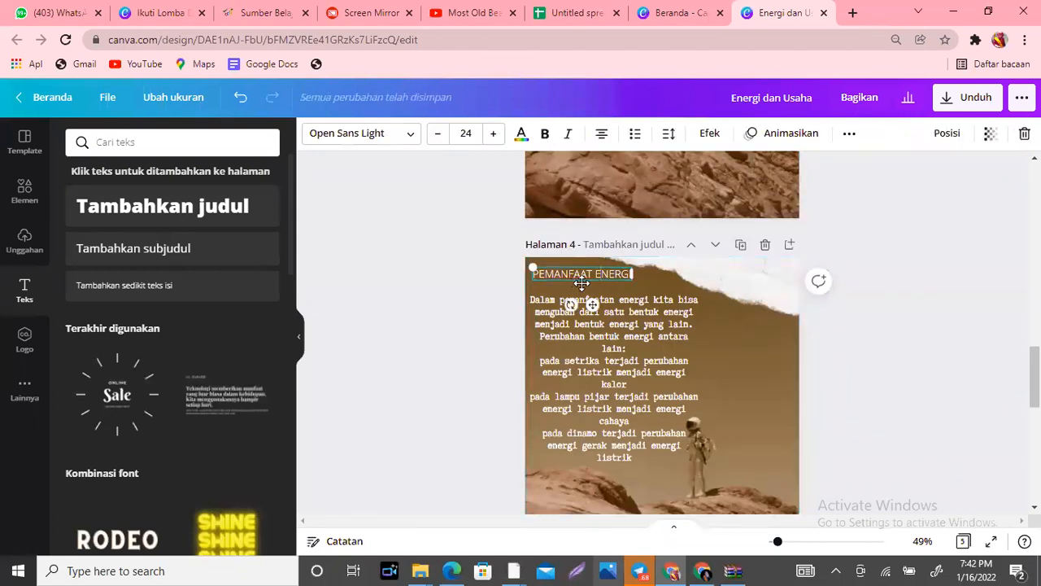
left_click_drag(591, 274, 504, 272)
type("HUKUM KEKEKALAN")
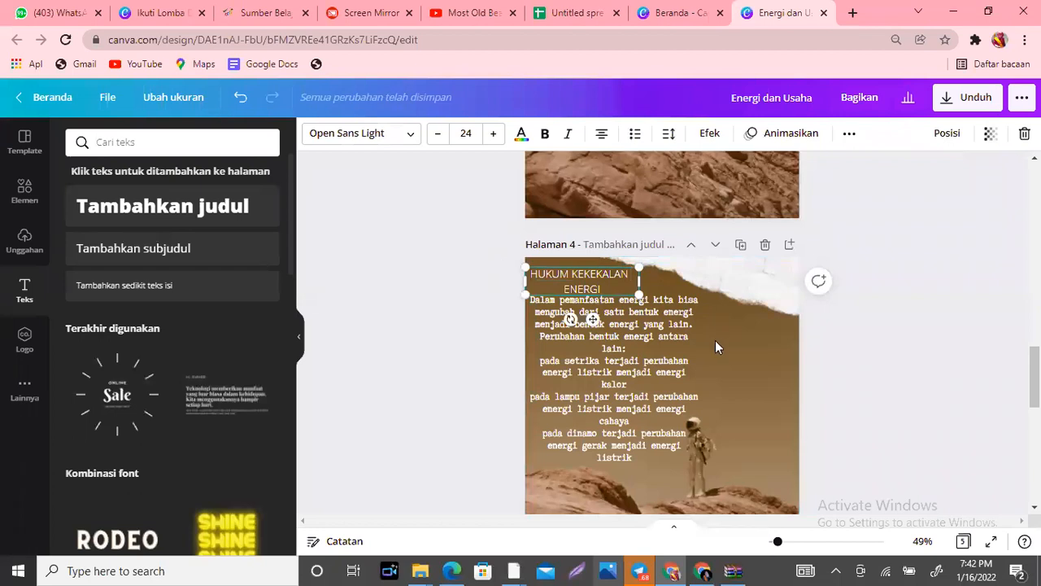
left_click_drag(643, 278, 677, 278)
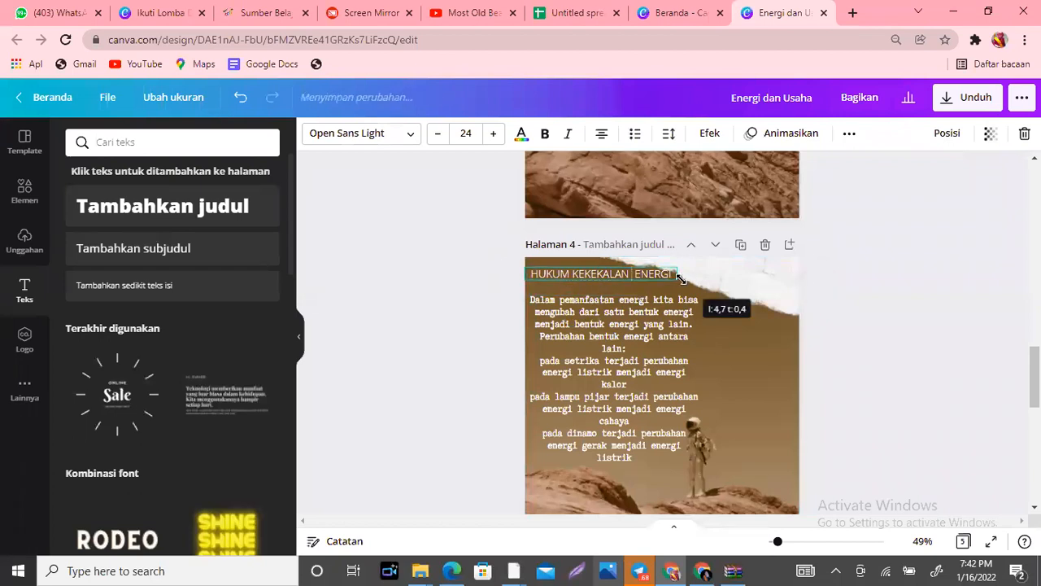
left_click_drag(610, 304, 612, 309)
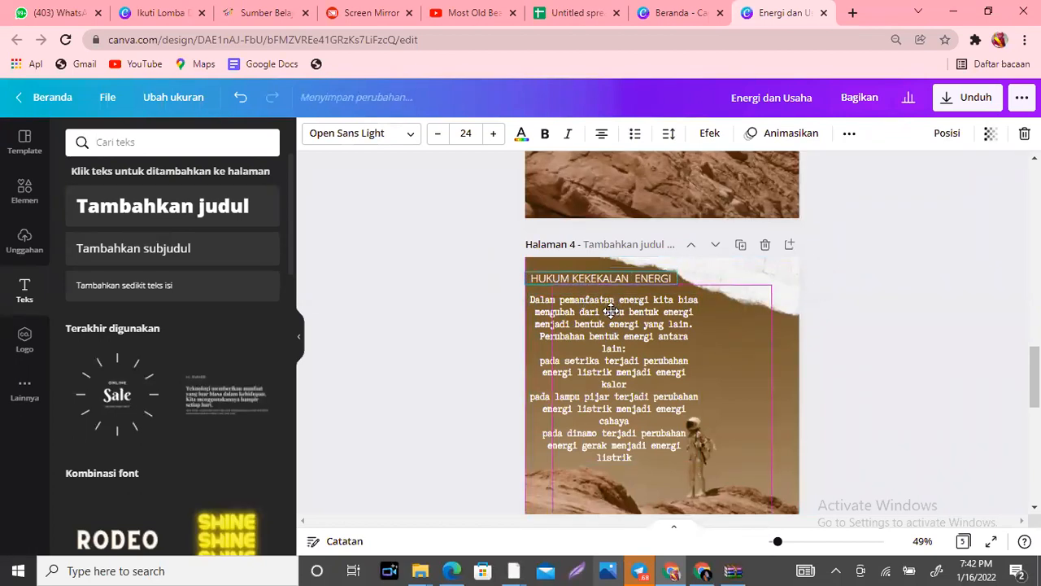
On the Rumah Belajar Hukum Kekekalan Energi page, copy the quoted sentence "Energi tidak dapat diciptakan ... ke bentuk yang lain"
left_click(260, 10)
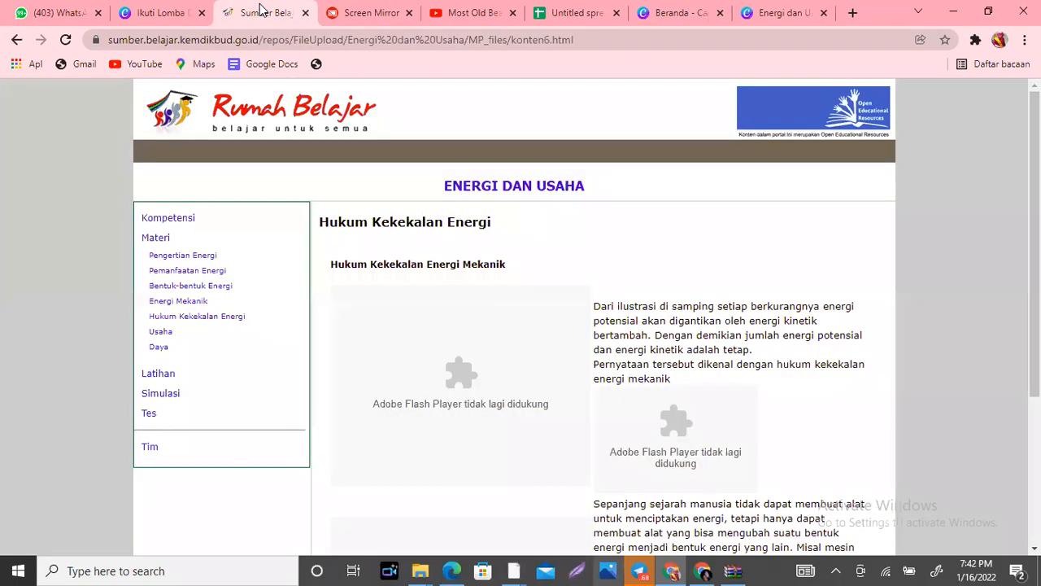
left_click_drag(1036, 232, 1036, 285)
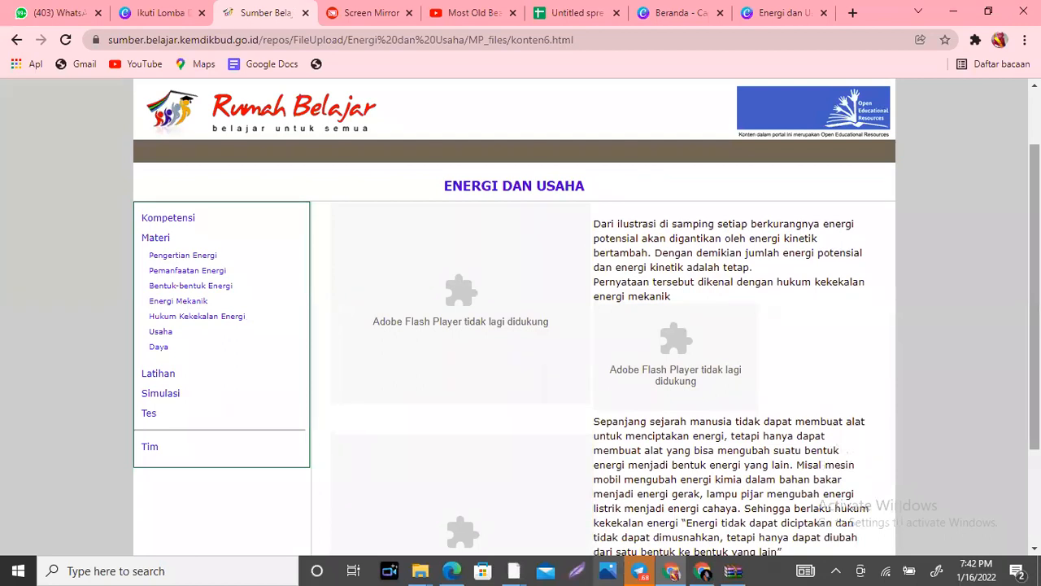
left_click_drag(1036, 285, 1035, 362)
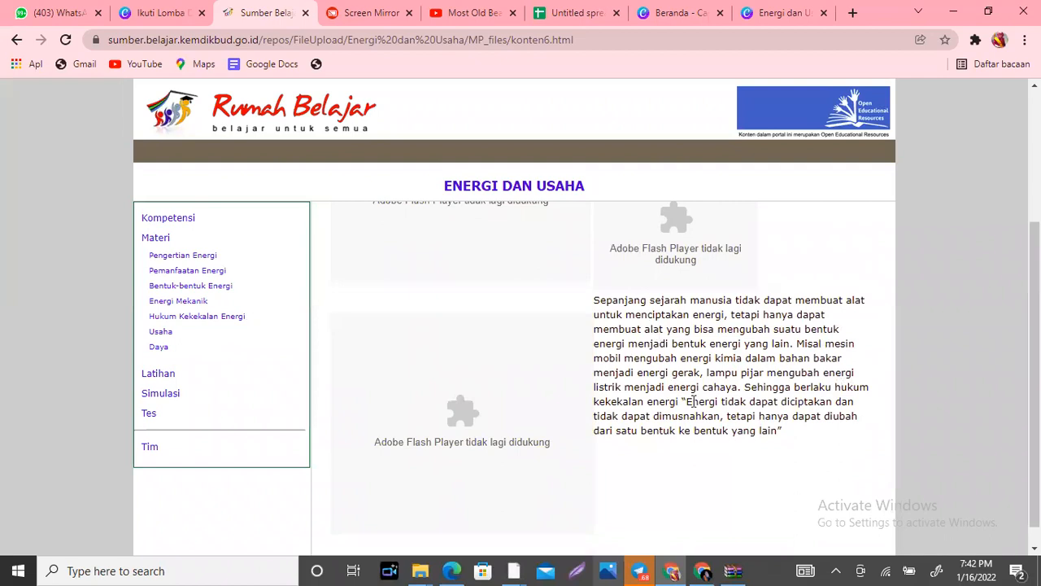
left_click_drag(683, 402, 781, 447)
key("ctrl+c")
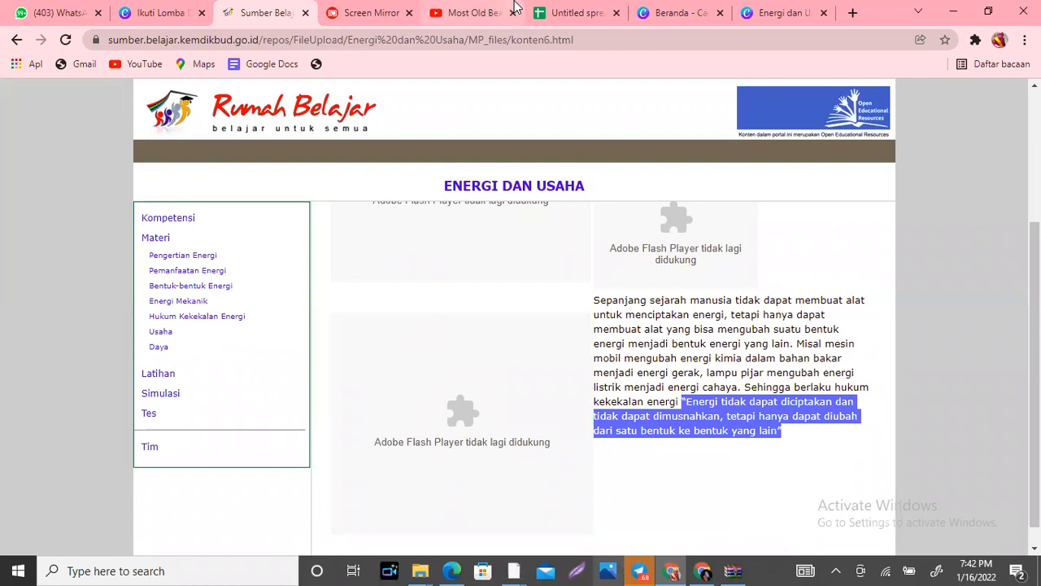
Replace the page 4 passage in Canva with the copied quote and narrow its text box to seven lines
left_click(769, 11)
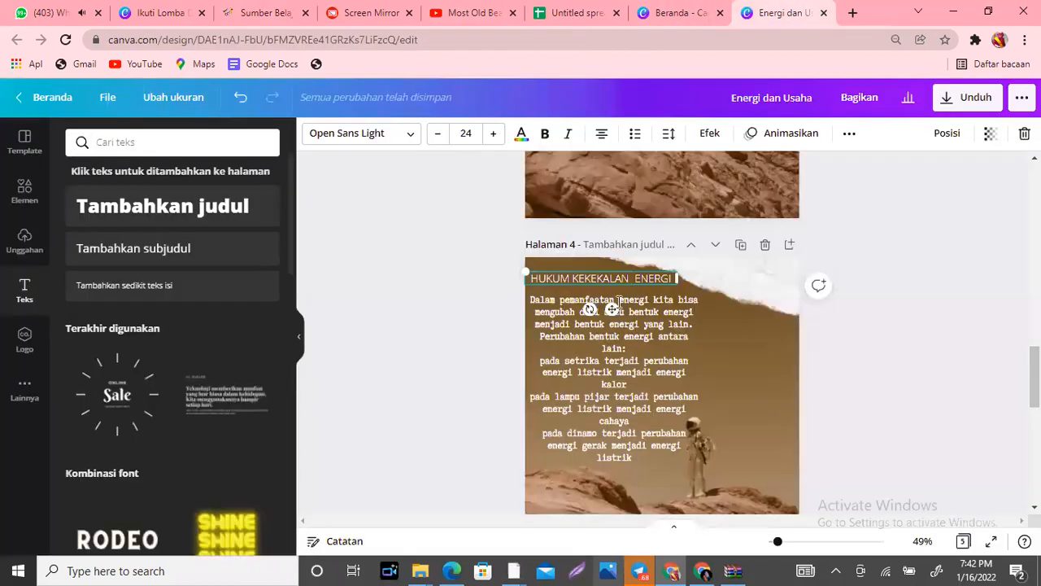
double_click(688, 410)
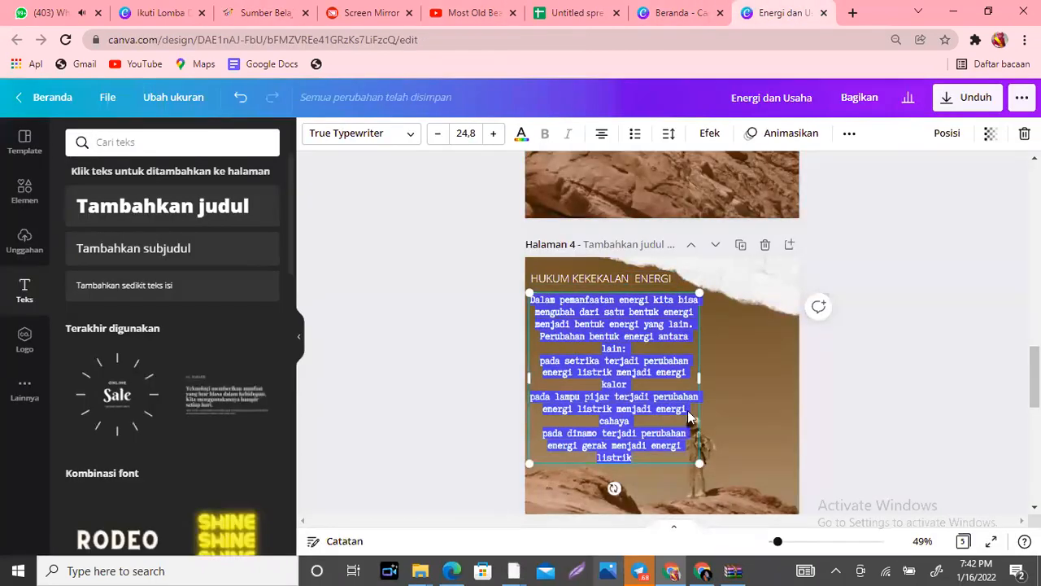
key("ctrl+v")
left_click_drag(702, 319, 646, 397)
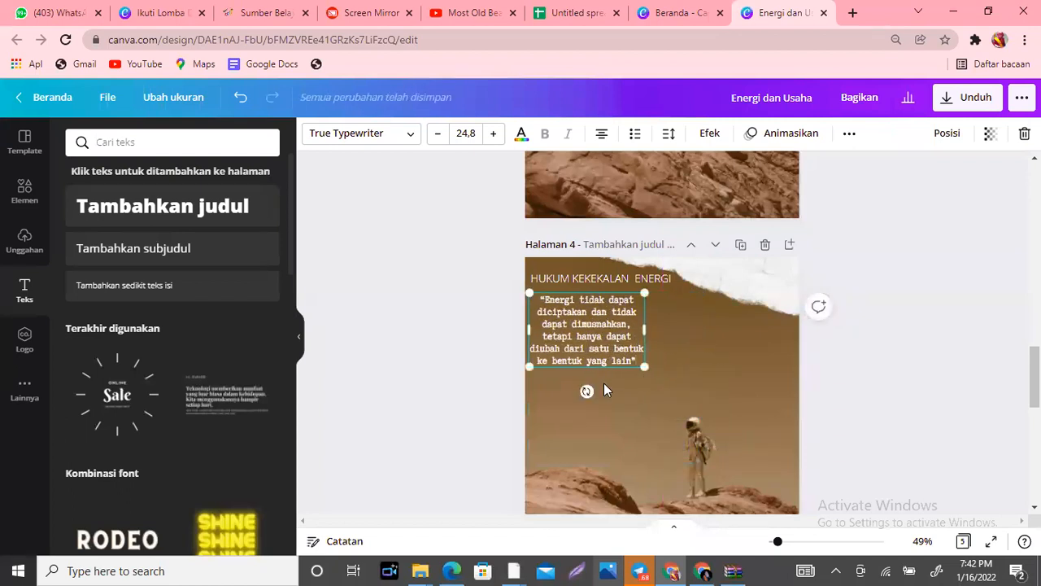
left_click_drag(644, 323, 638, 334)
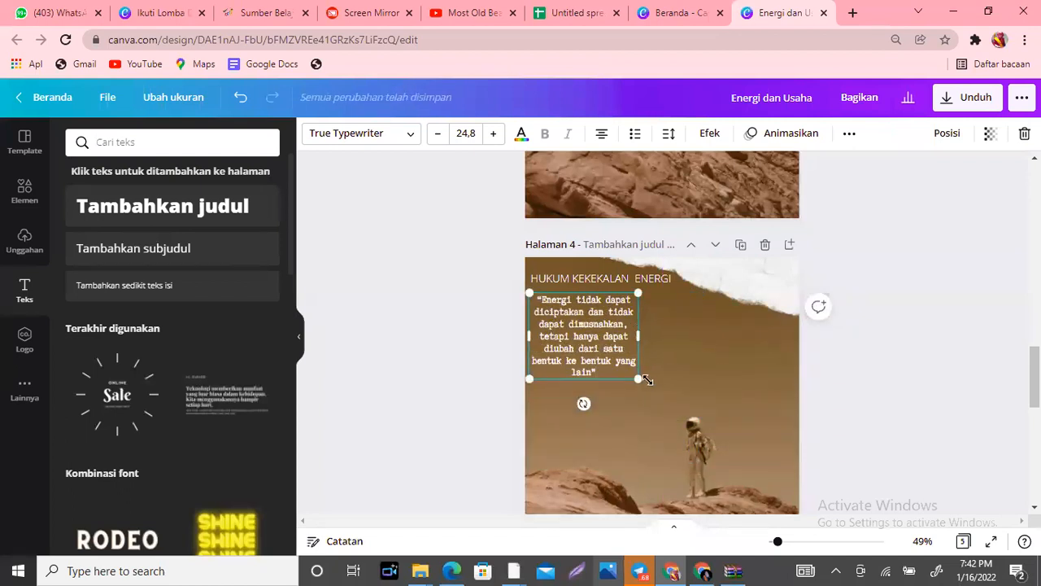
Enlarge the page 4 quote and shift it and the heading inward and down so they line up above the astronaut
left_click_drag(640, 383, 691, 421)
left_click(716, 367)
left_click_drag(604, 349, 620, 362)
left_click_drag(578, 283, 601, 290)
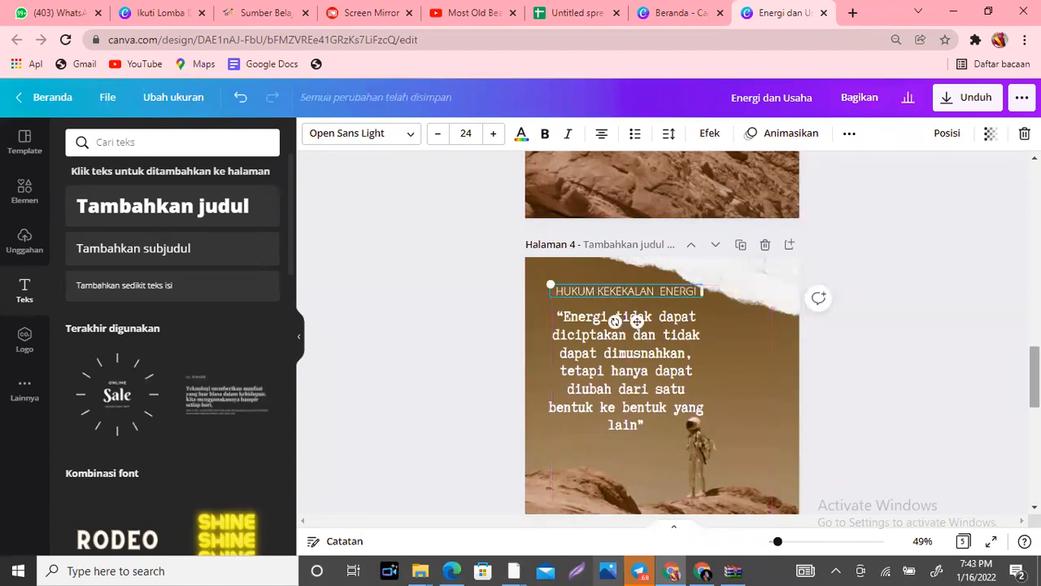
Duplicate page 4 with its "HUKUM KEKEKALAN ENERGI" heading and quote as page 5
scroll(785, 414, "down", 5)
scroll(785, 413, "down", 2)
scroll(732, 358, "up", 7)
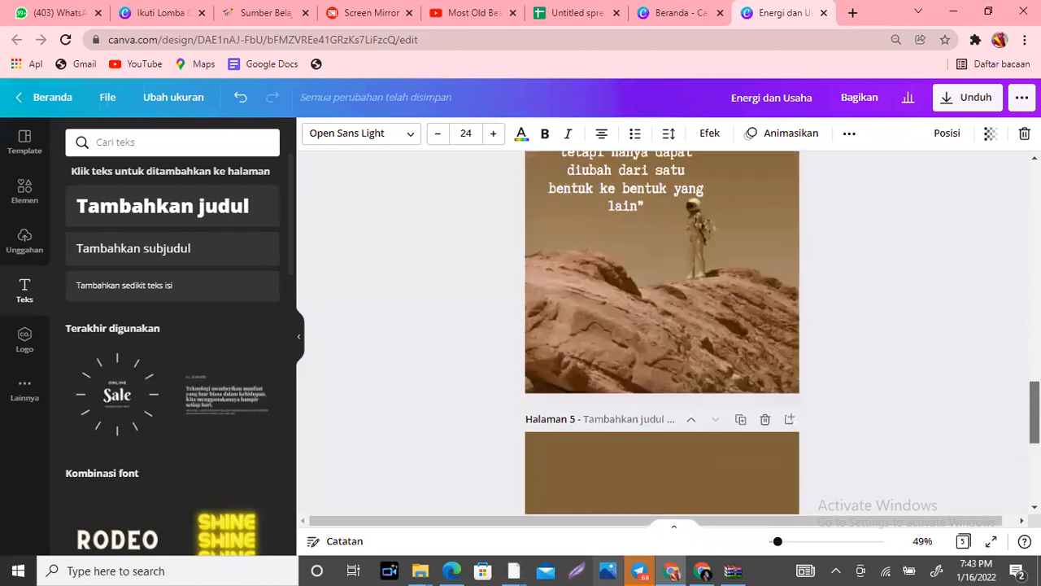
left_click(716, 331)
left_click(716, 327)
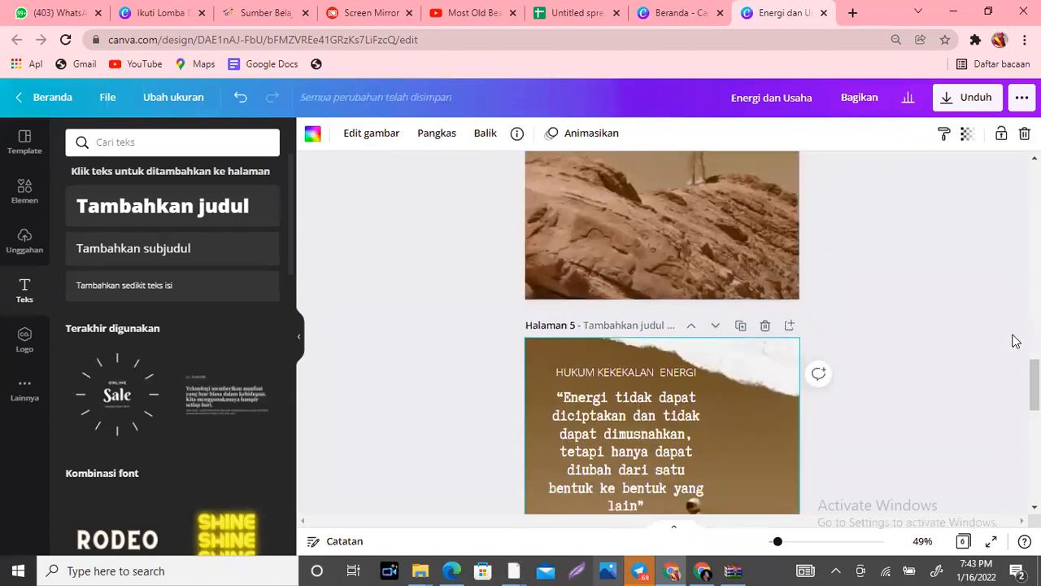
On the Rumah Belajar Usaha page, select the Contoh Soal question about pushing a car with 200 N over 5 meters
left_click(258, 12)
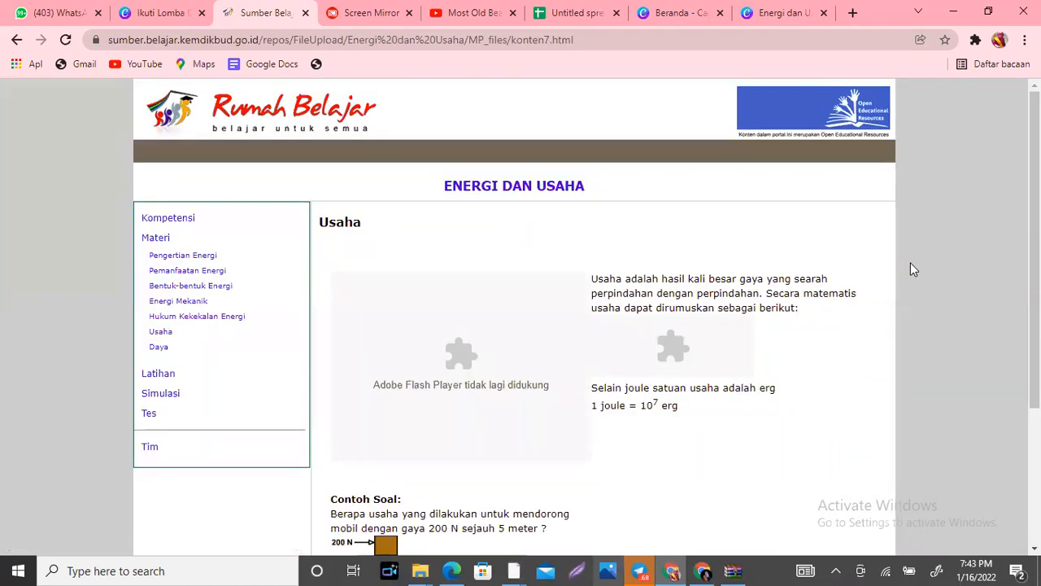
left_click_drag(1035, 269, 1035, 403)
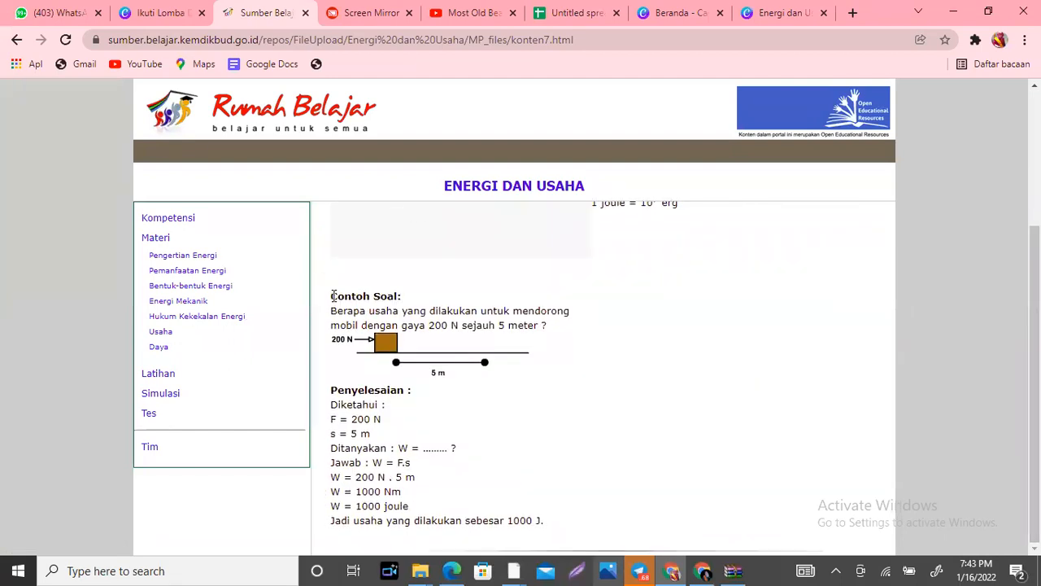
left_click_drag(394, 294, 570, 330)
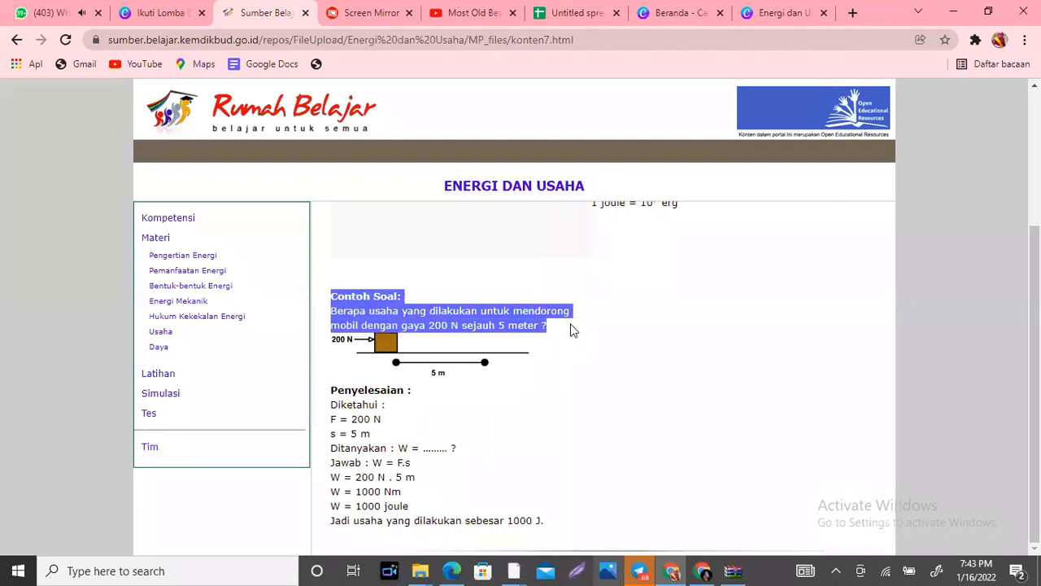
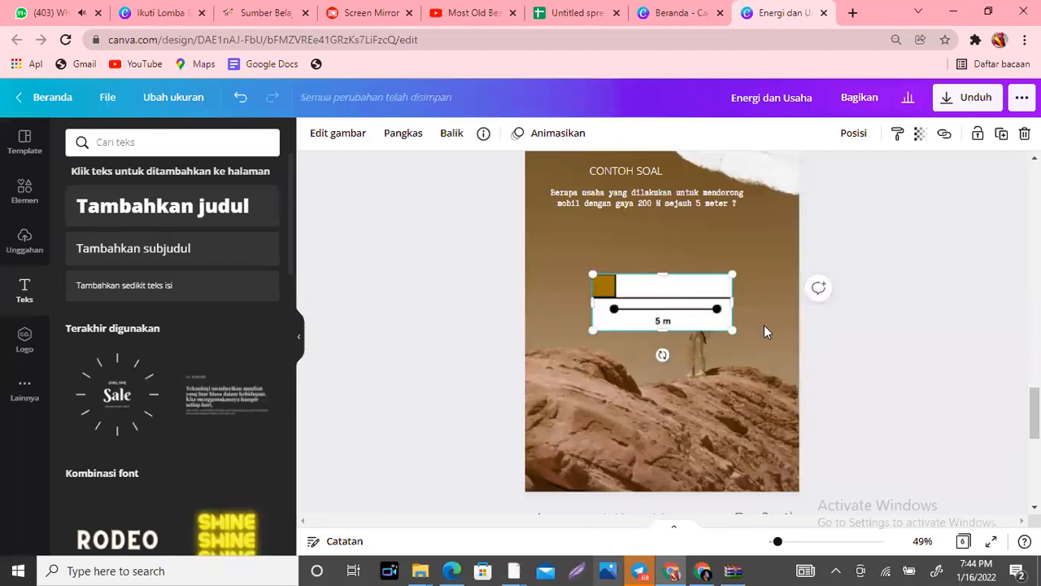
Position the force diagram under the CONTOH SOAL question on page 5 in Canva and widen its crop to include the 200 N arrow
left_click_drag(696, 313, 701, 256)
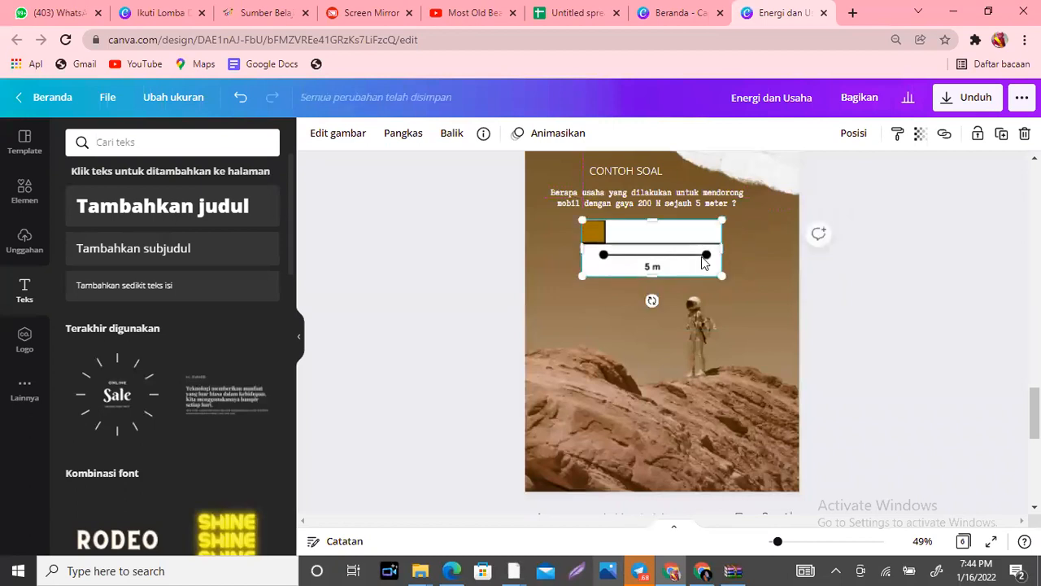
left_click(776, 287)
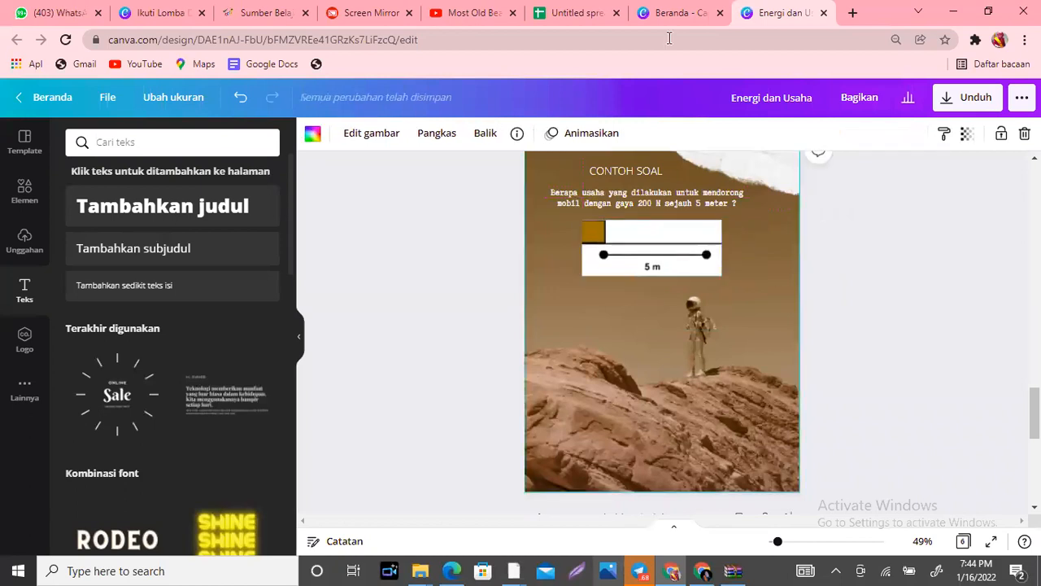
left_click(249, 10)
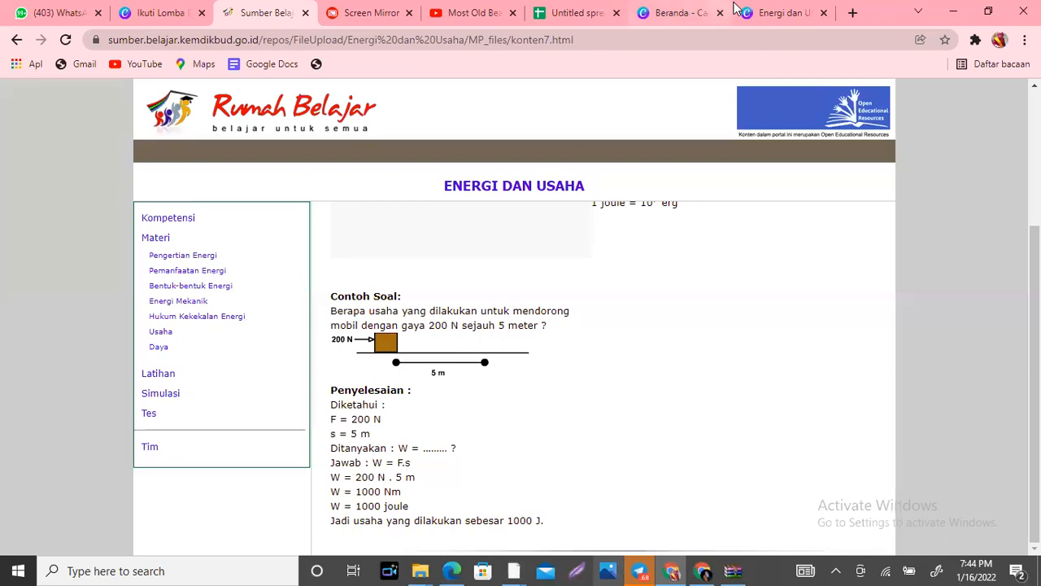
left_click(771, 18)
left_click(685, 260)
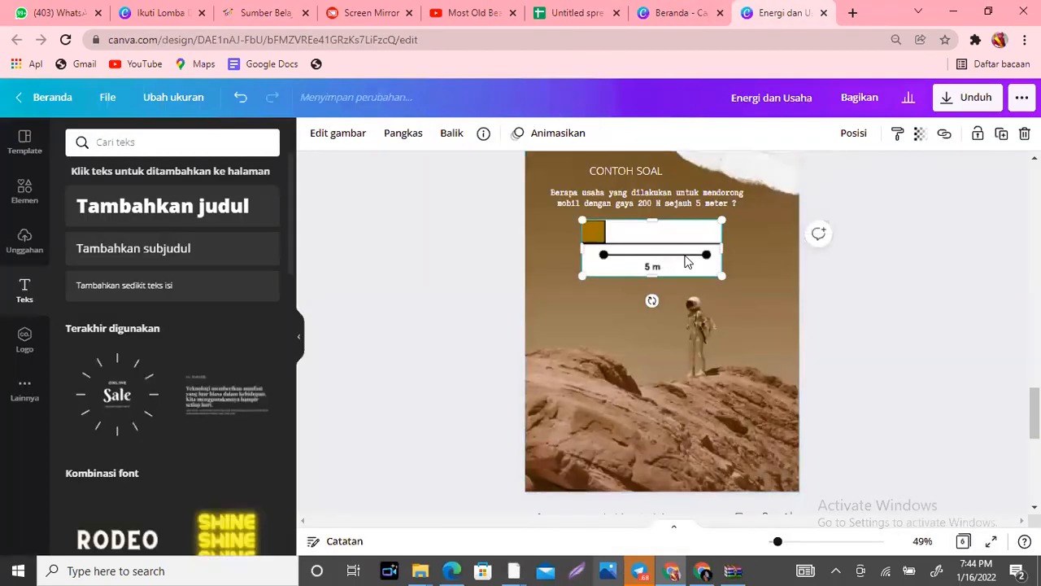
left_click_drag(580, 248, 519, 248)
mouse_move(723, 248)
left_mouse_down()
mouse_move(778, 248)
mouse_move(715, 262)
left_mouse_up()
left_click_drag(629, 288, 659, 285)
Copy the full Penyelesaian text from the Rumah Belajar page, paste it below the page 5 diagram in Canva, and enlarge it to size 18.5
left_click(261, 12)
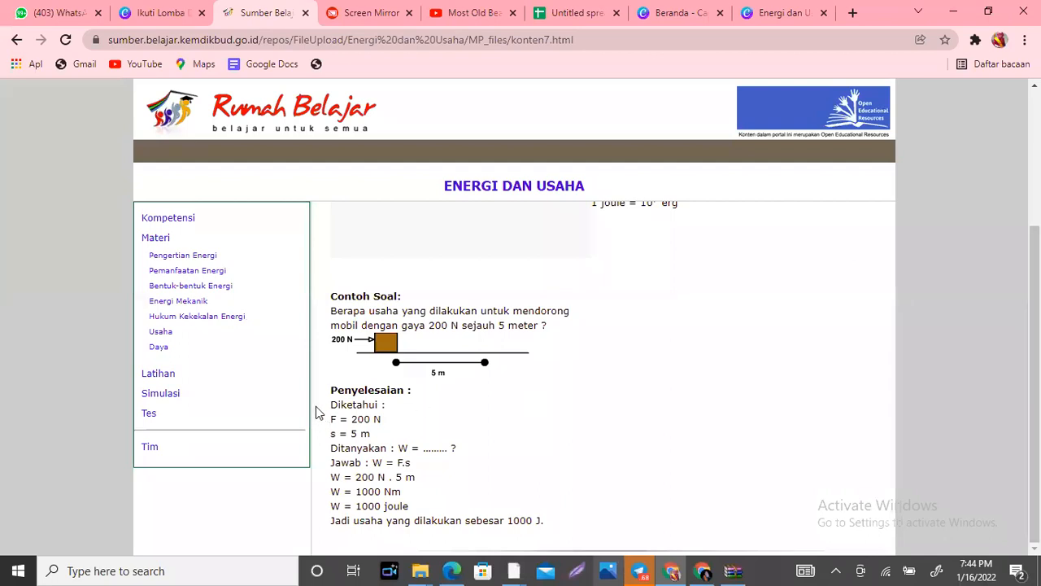
left_click_drag(332, 393, 551, 530)
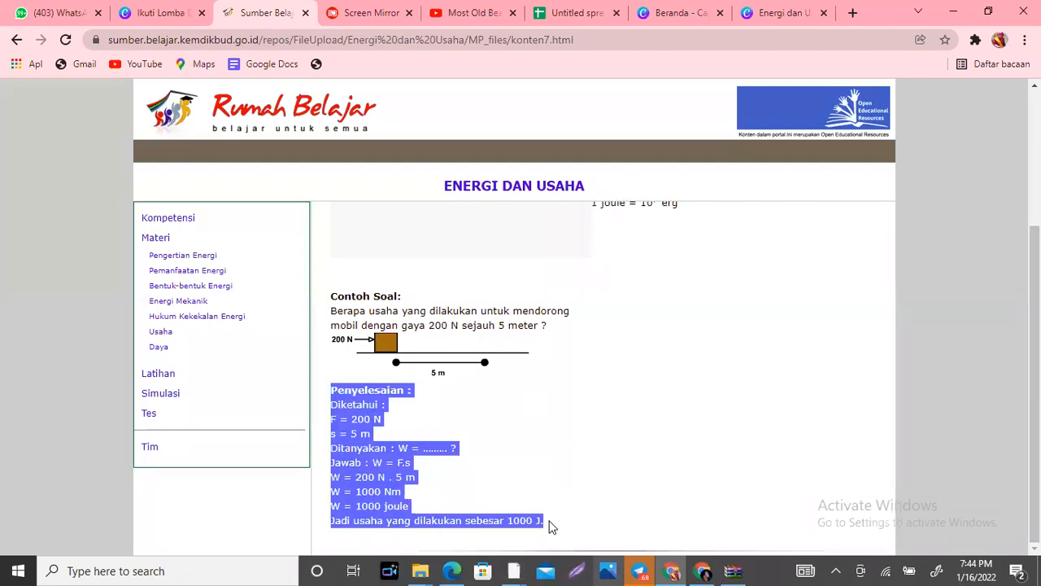
left_click(773, 12)
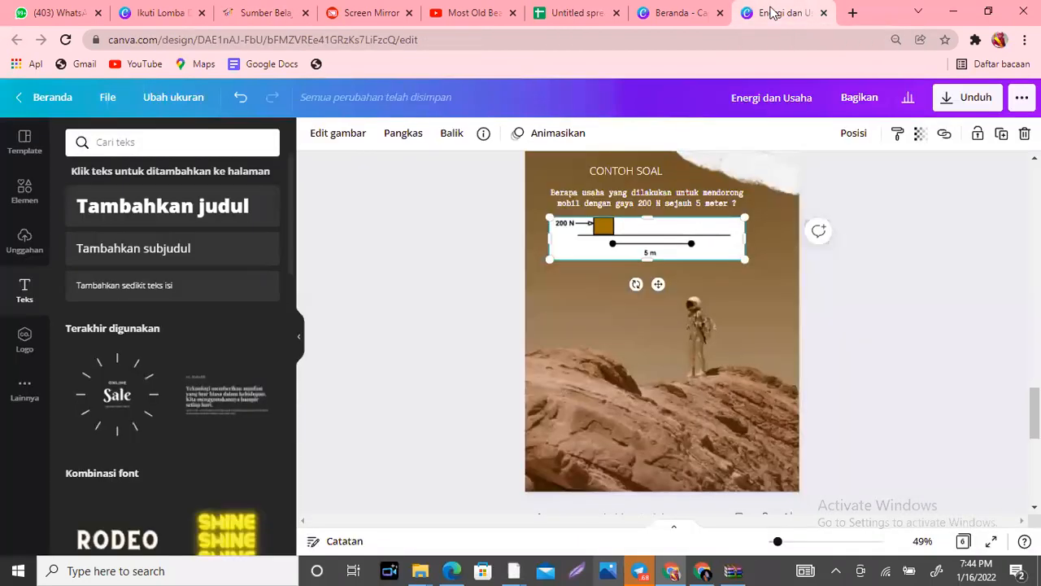
left_click(604, 309)
key("ctrl+v")
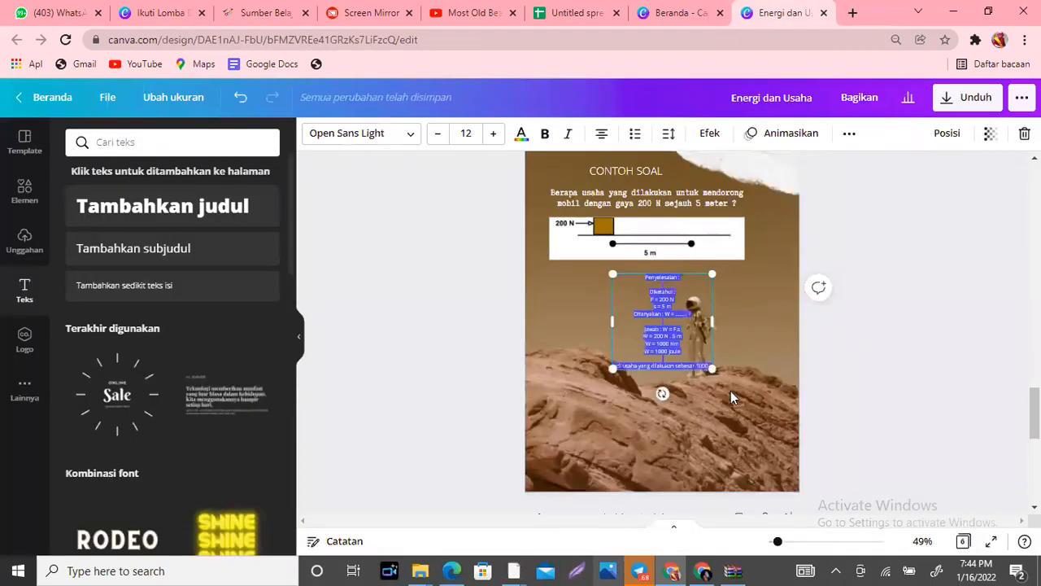
left_click_drag(712, 369, 767, 420)
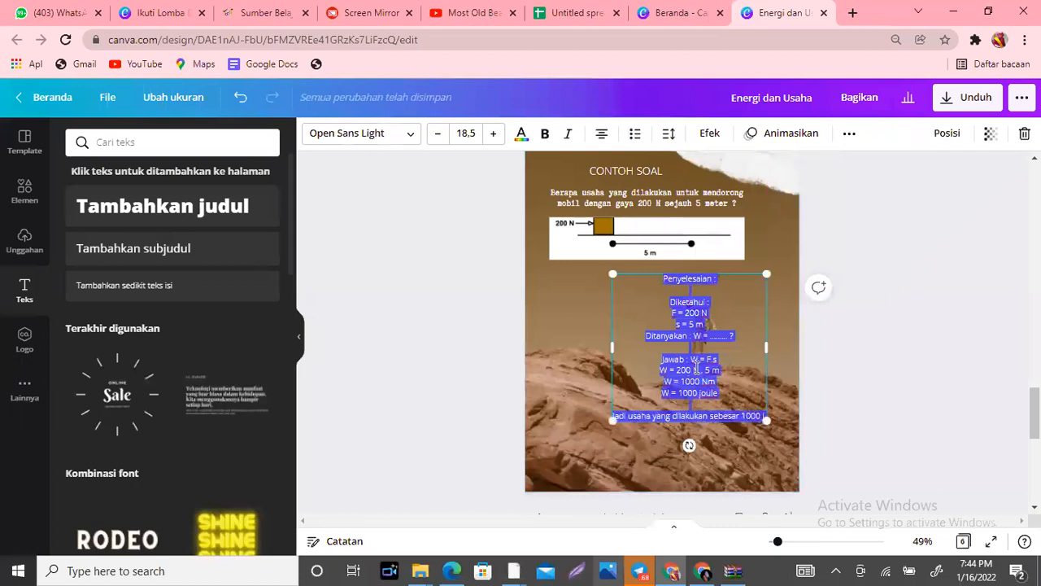
left_click(794, 373)
Shift the CONTOH SOAL heading, the question and the diagram upward on page 5 to free space for the solution
left_click_drag(619, 169, 618, 155)
left_click_drag(642, 204, 631, 187)
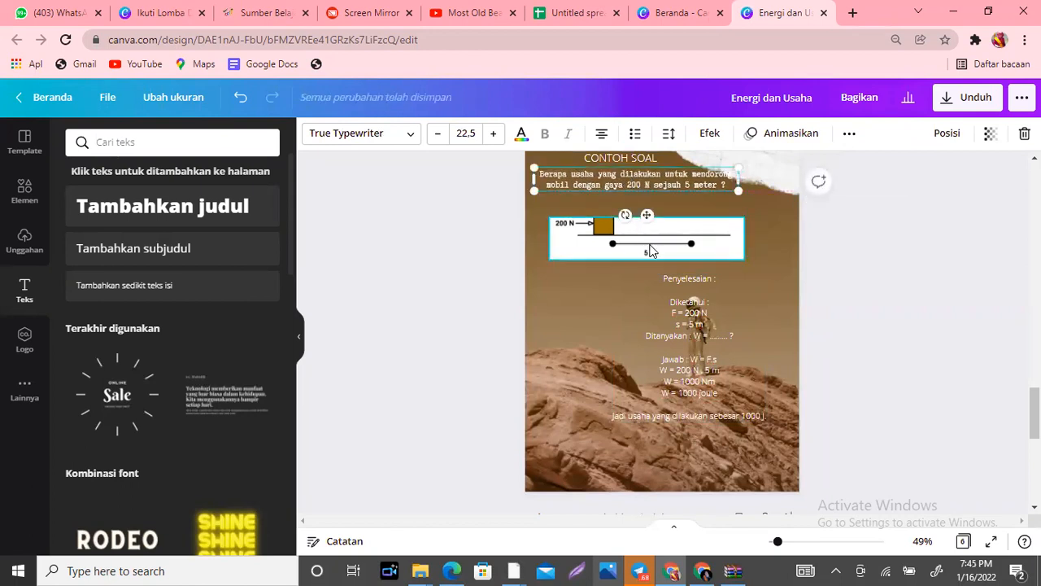
left_click_drag(651, 249, 645, 230)
Place the solution text under the diagram, widen its box, left-align it and reduce it to size 15.3
left_click_drag(663, 317, 576, 294)
left_click_drag(723, 325, 738, 324)
left_click(603, 133)
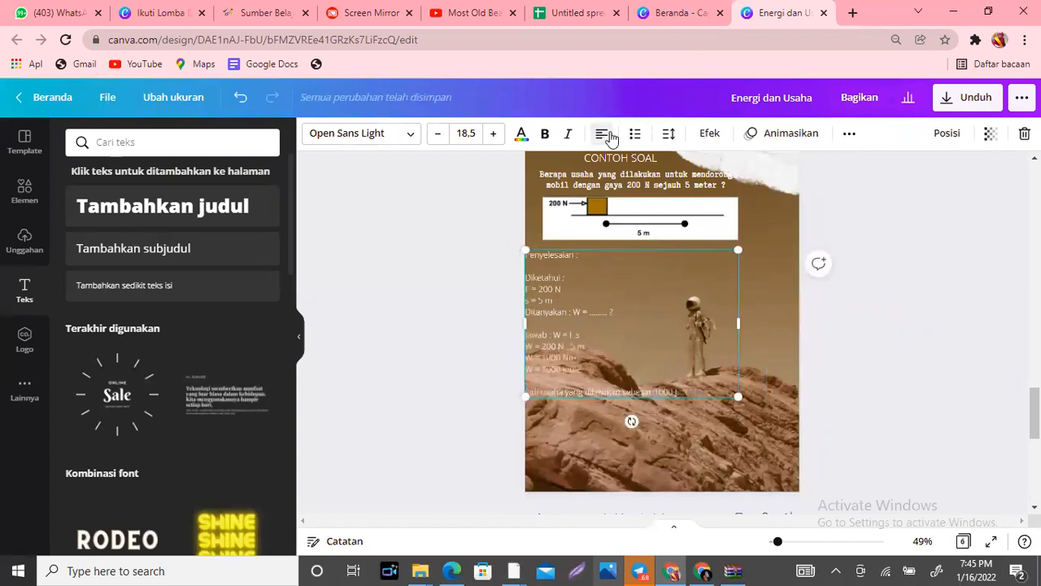
left_click_drag(705, 385, 669, 365)
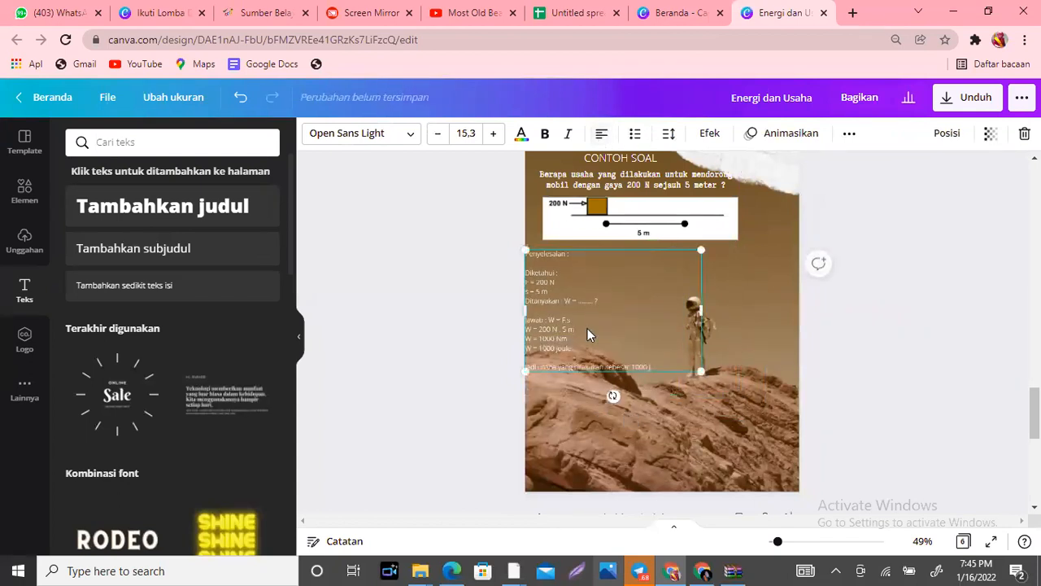
left_click_drag(565, 323, 587, 322)
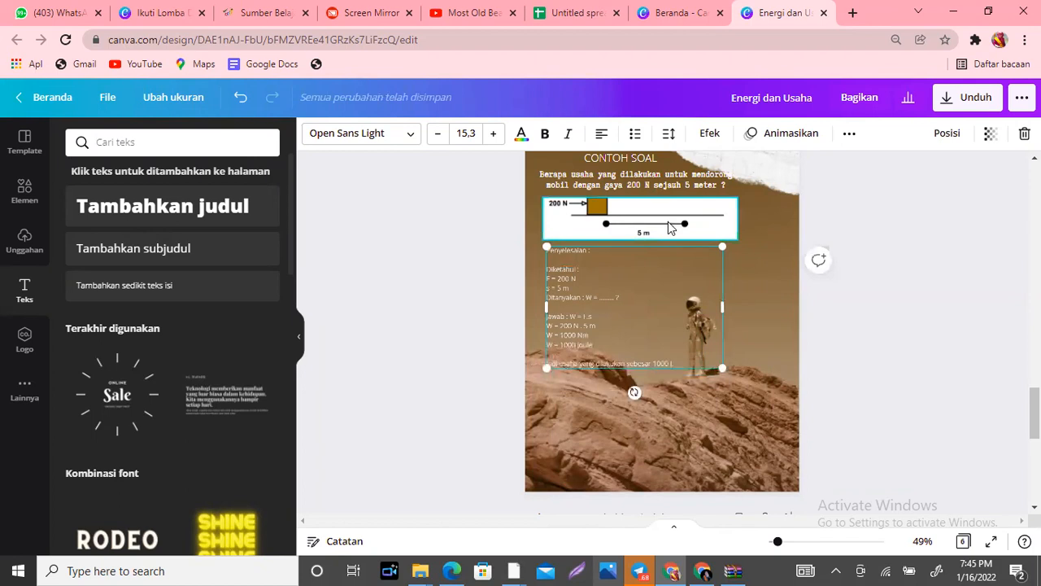
Shrink the force diagram on page 5 and move the solution text up directly beneath it
left_click(637, 214)
left_click_drag(738, 240, 690, 220)
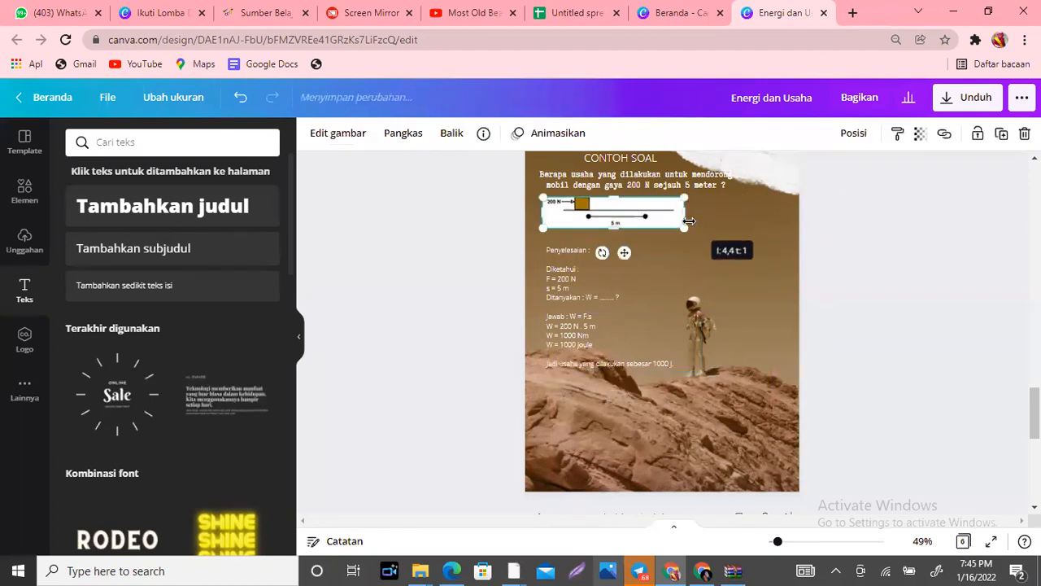
left_click_drag(602, 291, 605, 276)
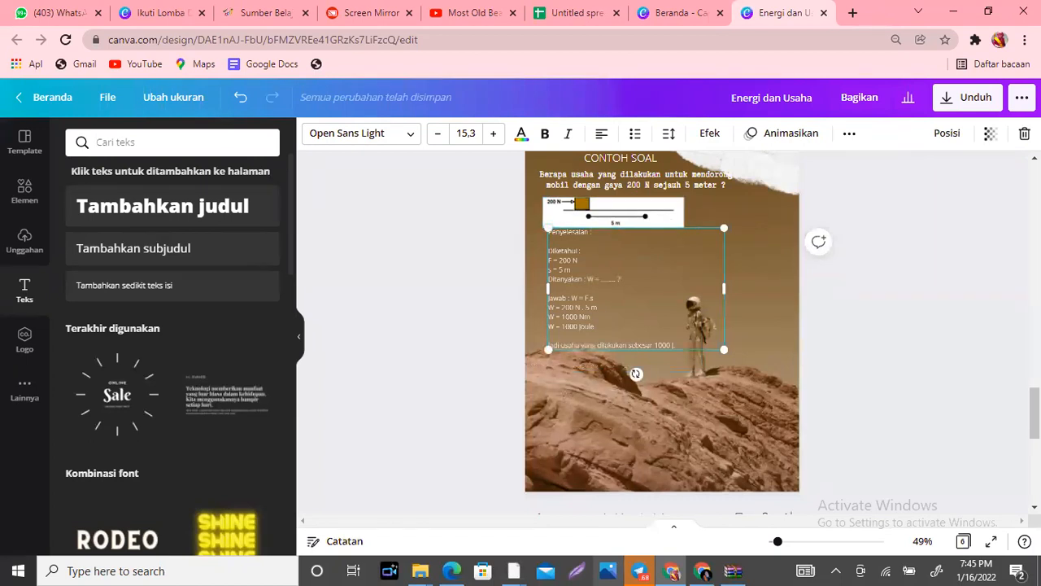
scroll(662, 332, "up", 2)
scroll(663, 332, "down", 2)
scroll(662, 332, "up", 2)
scroll(750, 275, "down", 3)
left_click(750, 275)
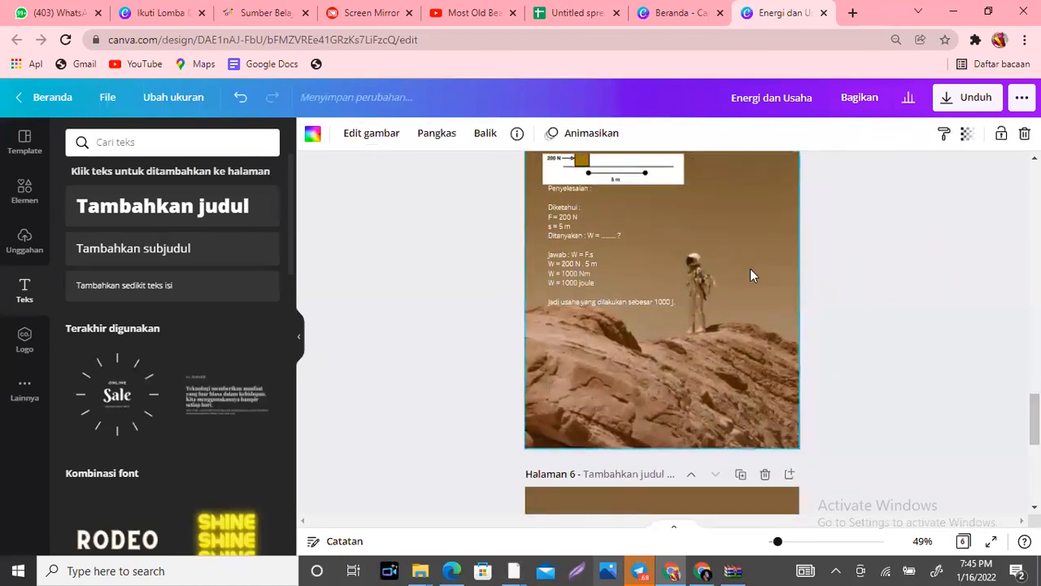
Add the torn Brown Paper graphic from the elements library to page 5
left_click(22, 192)
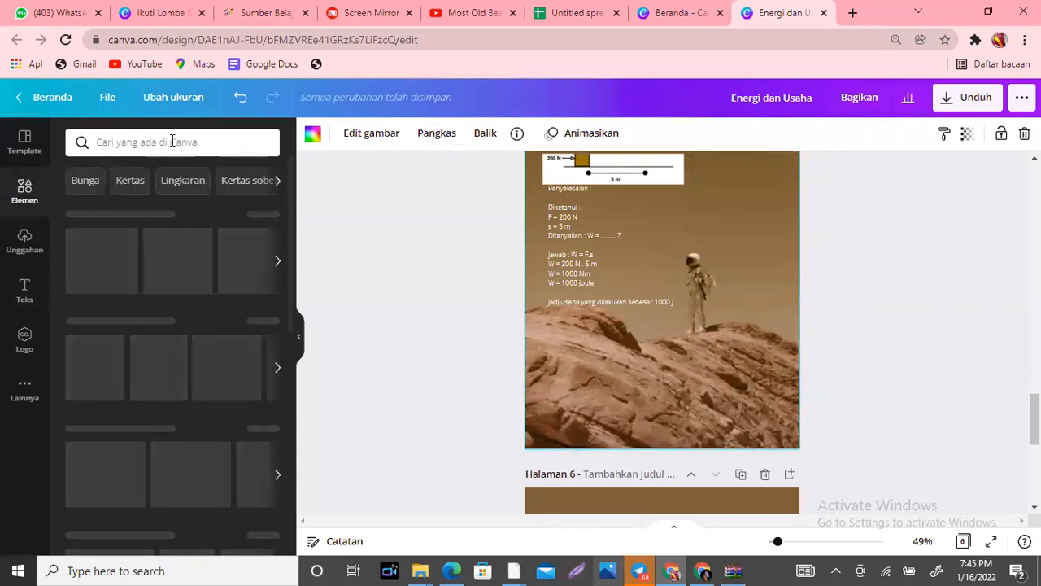
left_click(172, 142)
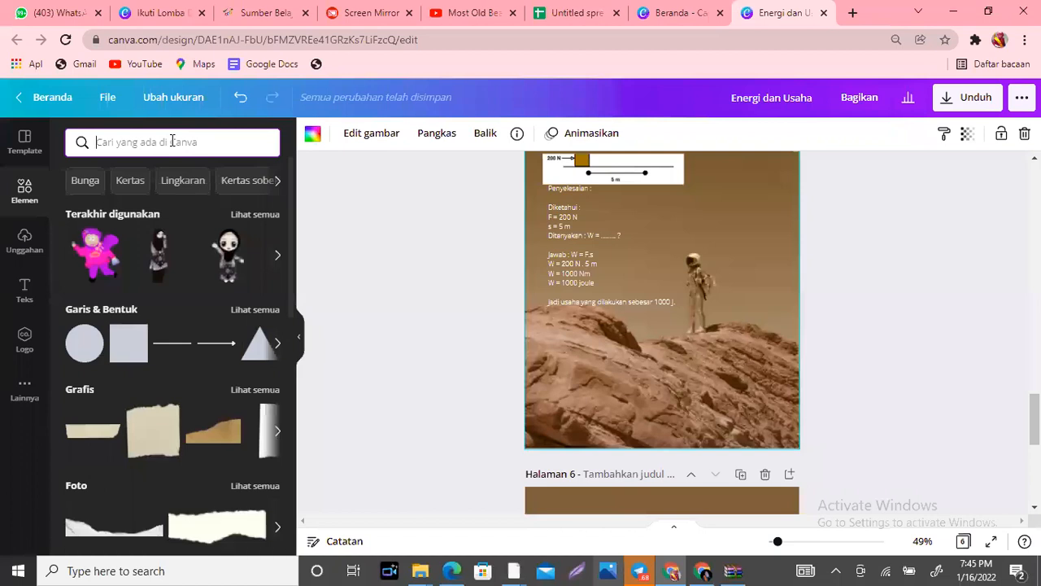
left_click(170, 415)
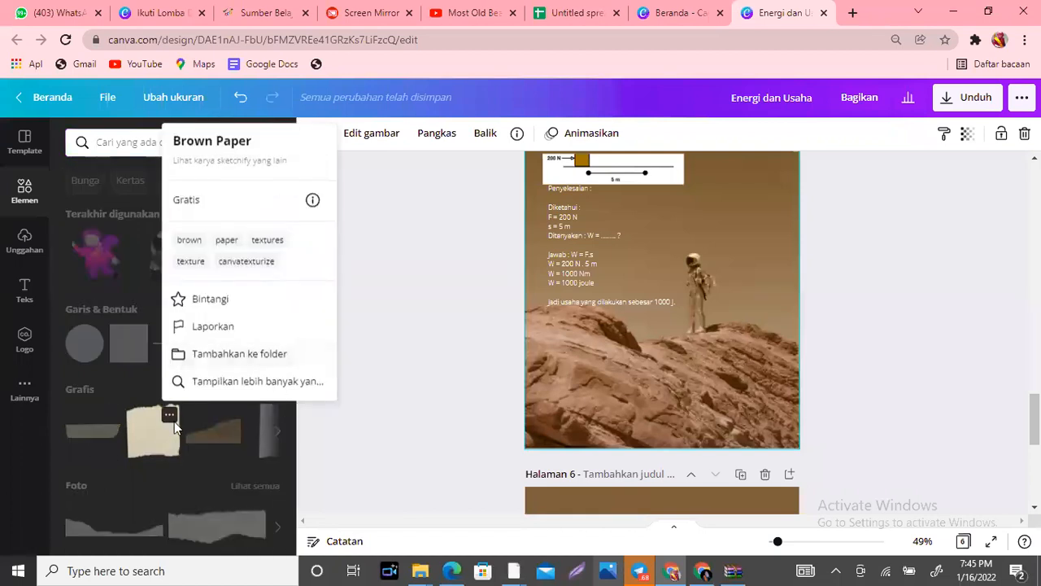
left_click(143, 440)
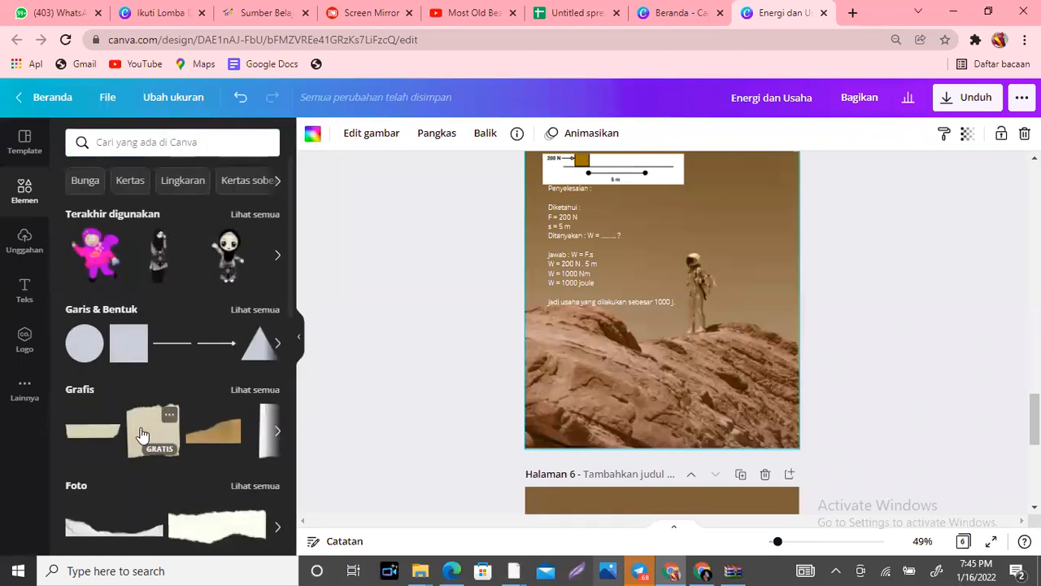
left_click(143, 436)
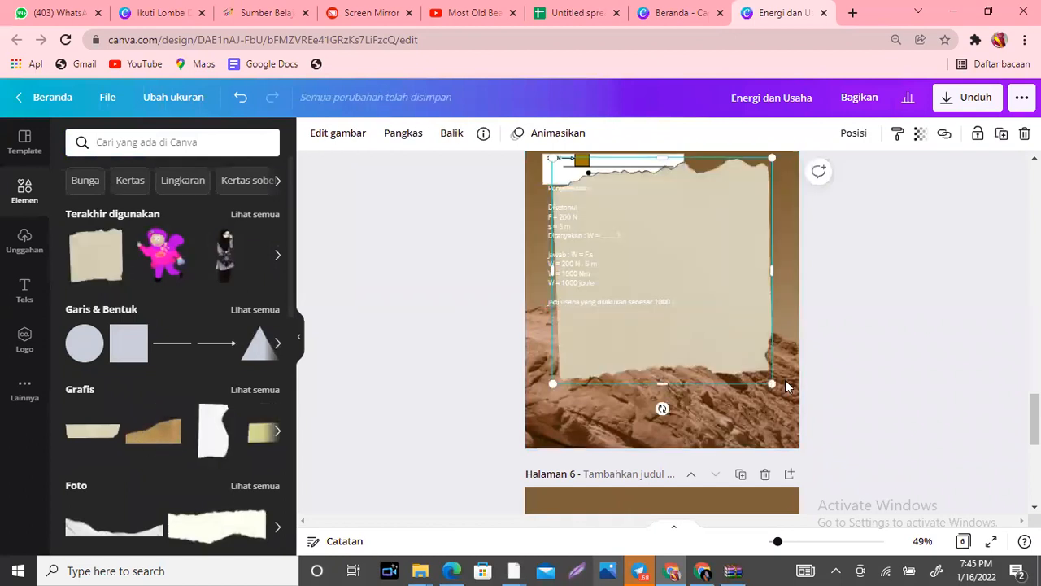
Shrink the brown paper, place it below the force diagram, and move the solution text onto it
left_click_drag(772, 383, 738, 350)
left_click_drag(703, 255, 672, 343)
left_click_drag(721, 255, 735, 289)
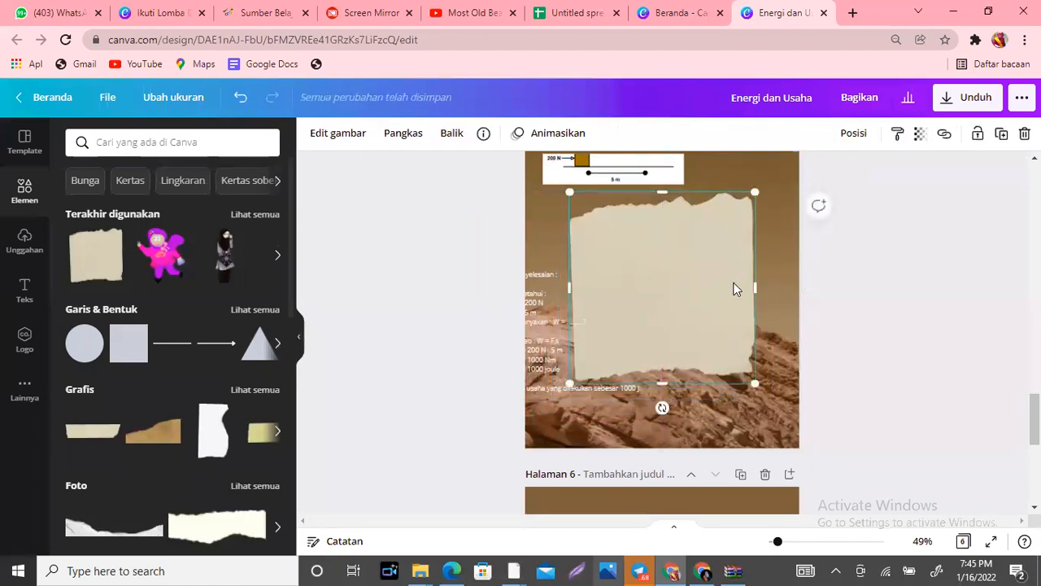
left_click_drag(545, 360, 640, 314)
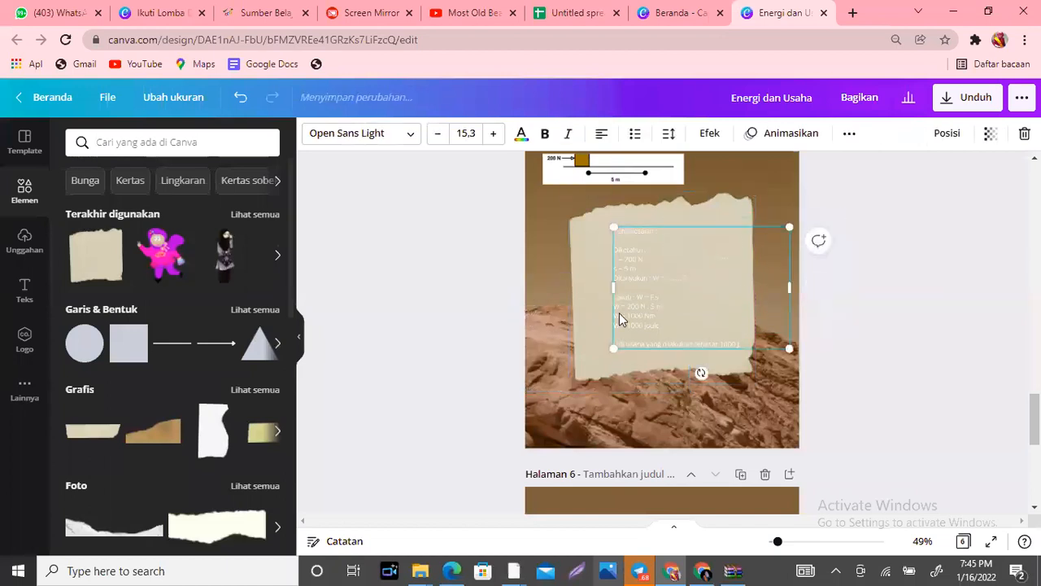
Recolor the solution text black and set its font to UKIJ Qolyazma Tuz
left_click(521, 134)
left_click(117, 207)
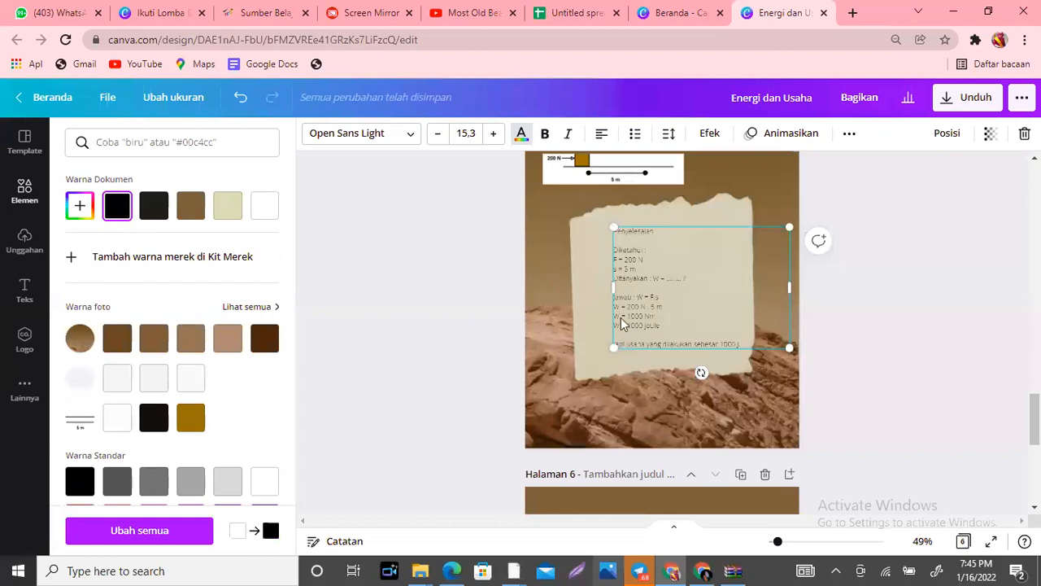
left_click(363, 134)
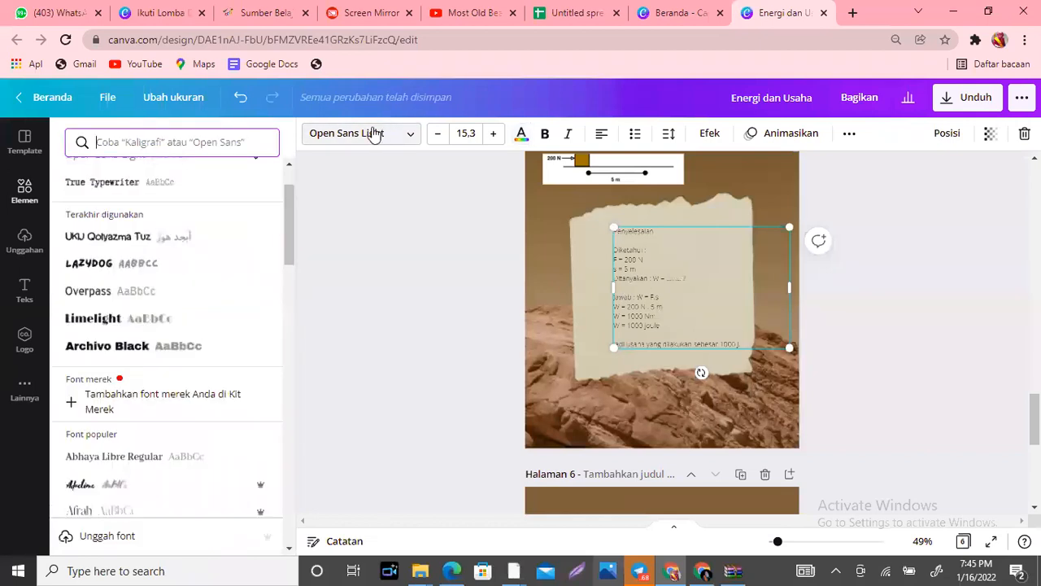
left_click(161, 237)
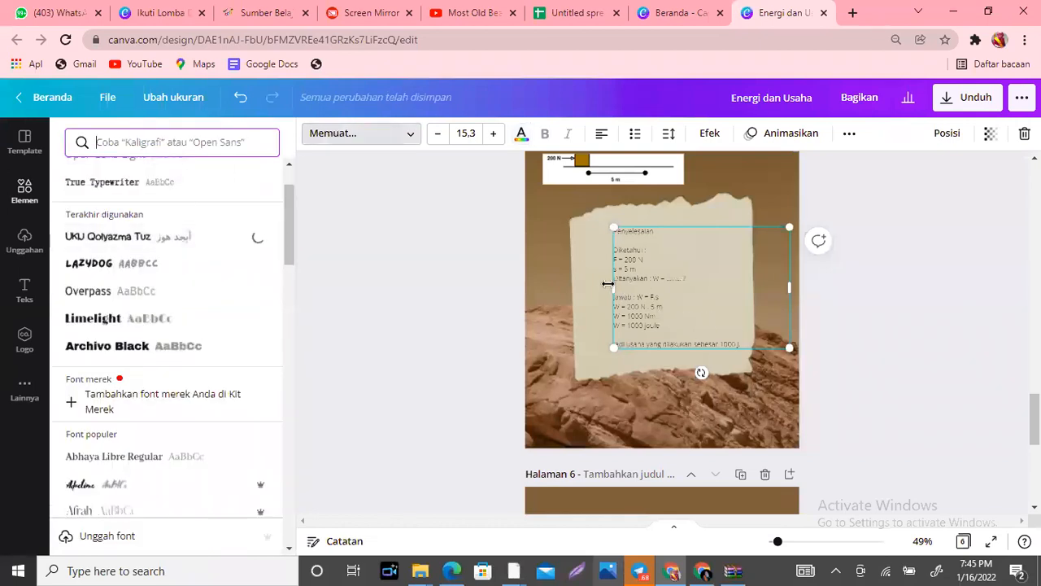
Widen the solution text box, enlarge the text to size 17.7 and reposition it to fit within the brown paper
left_click_drag(608, 283, 581, 282)
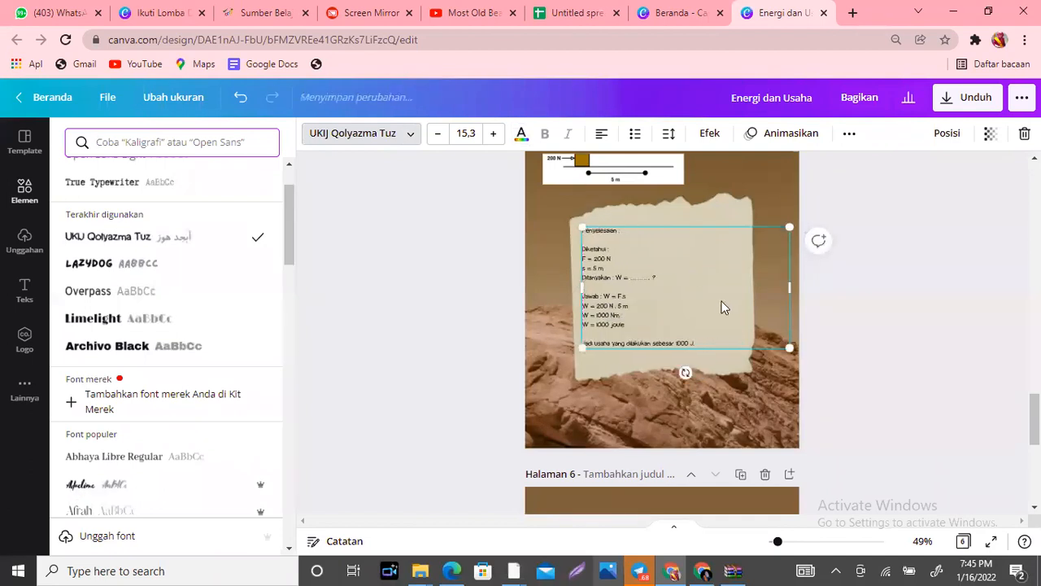
left_click_drag(663, 317, 701, 317)
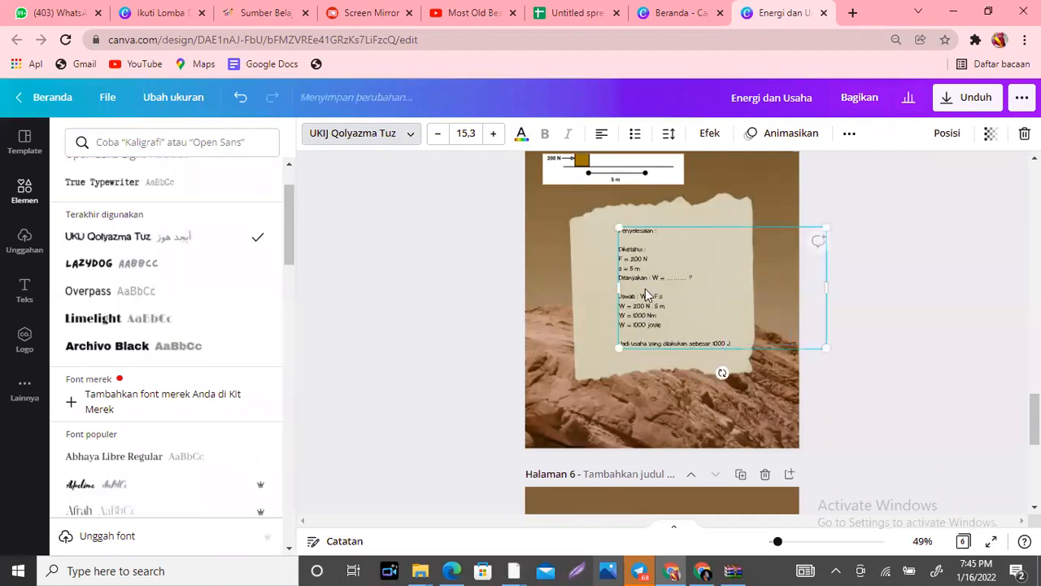
left_click_drag(617, 227, 604, 176)
left_click_drag(637, 291, 655, 306)
left_click(656, 406)
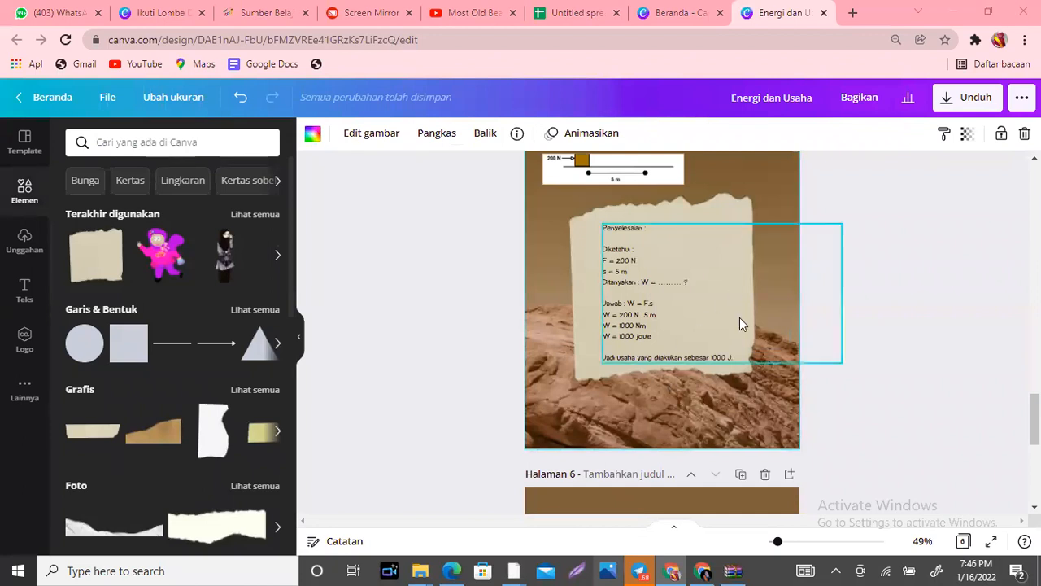
left_click(736, 217)
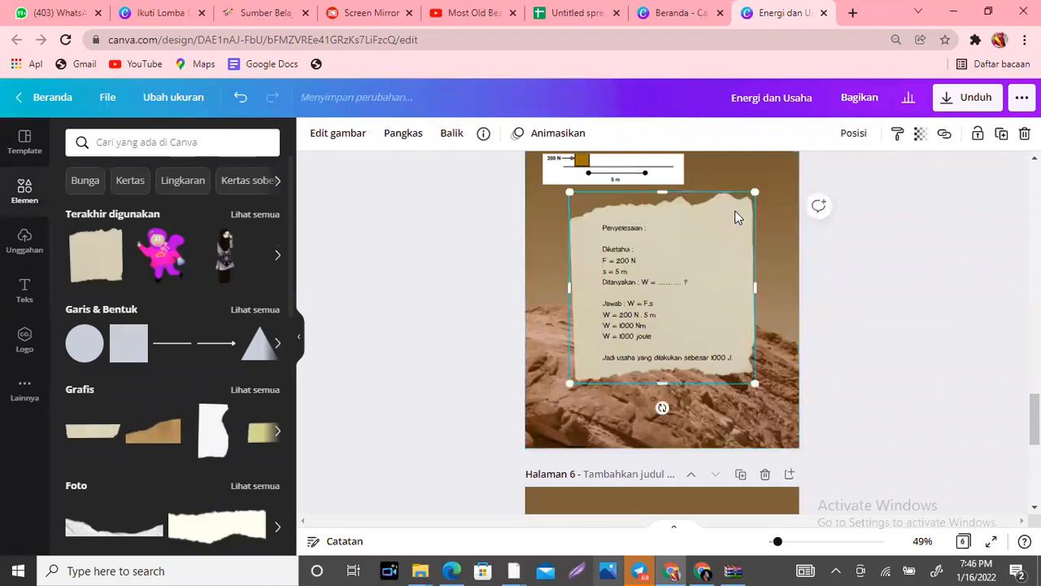
left_click(630, 316)
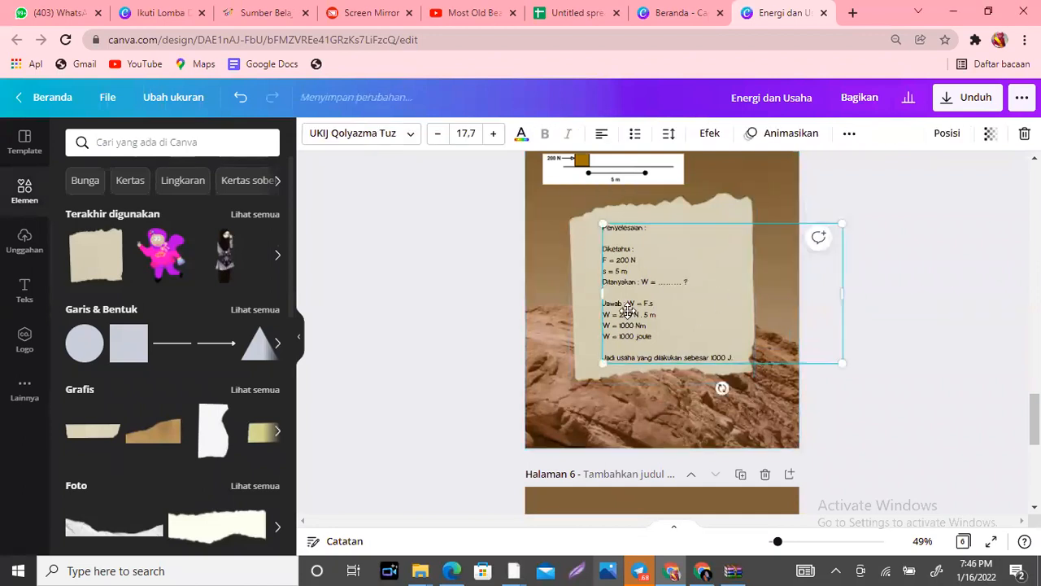
Set the transparency of the brown paper behind the solution on page 5 to 72
left_click(745, 196)
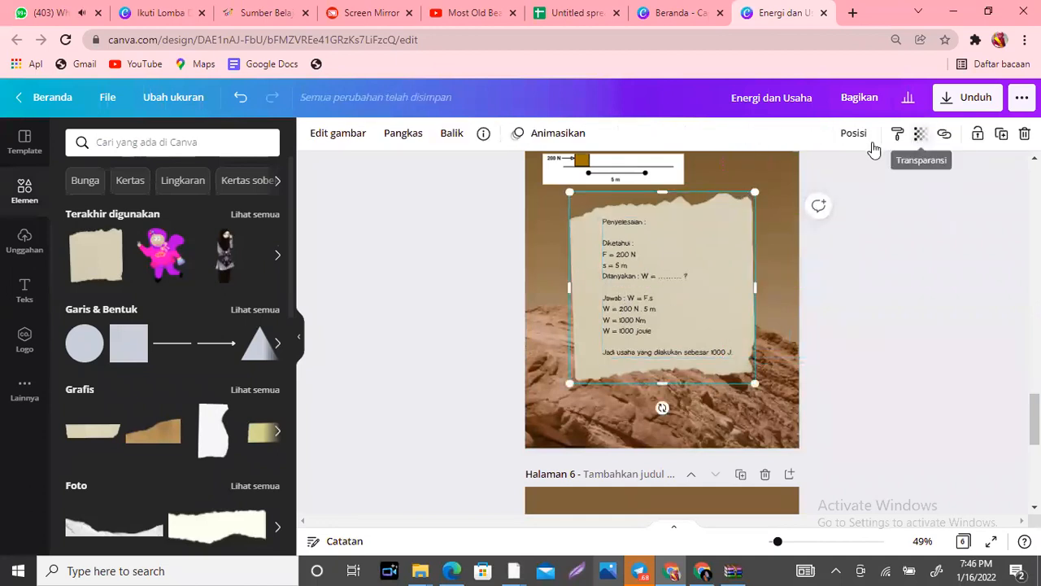
left_click(921, 136)
left_click_drag(875, 181, 851, 184)
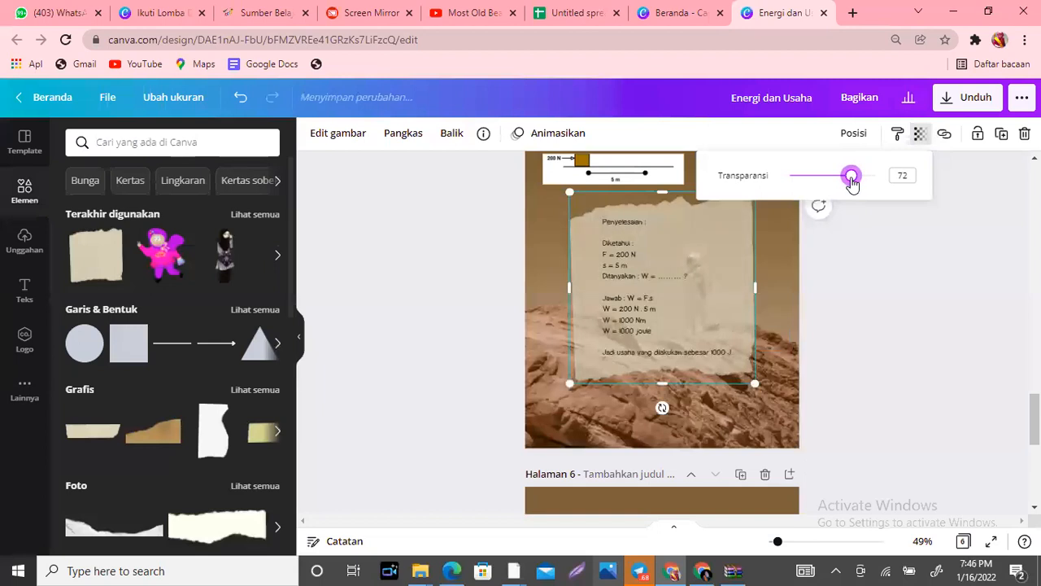
left_click(781, 283)
left_click(924, 322)
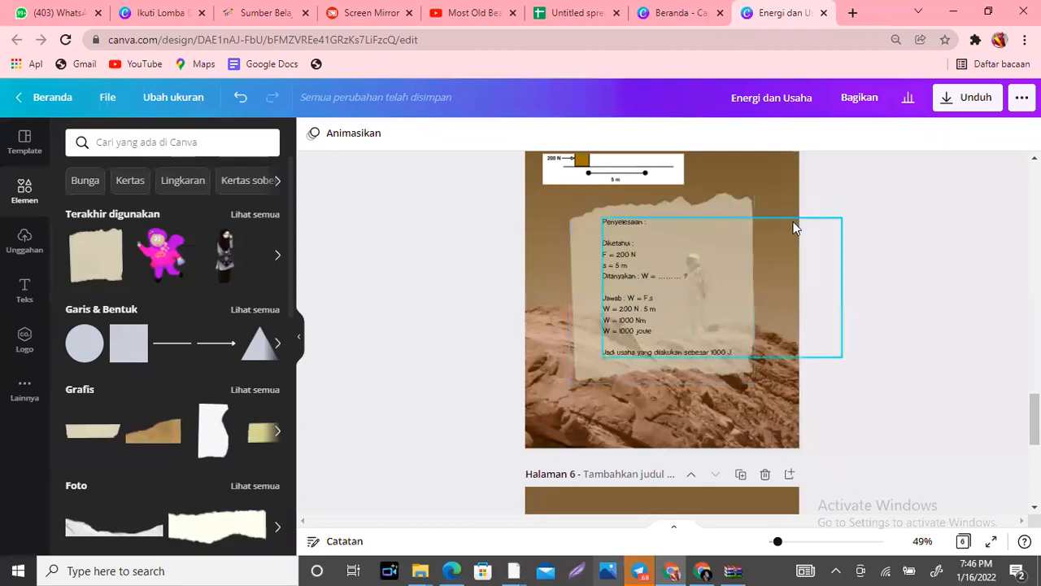
Check the Latihan section of the Rumah Belajar site for practice questions, and return to the Canva design
left_click(265, 13)
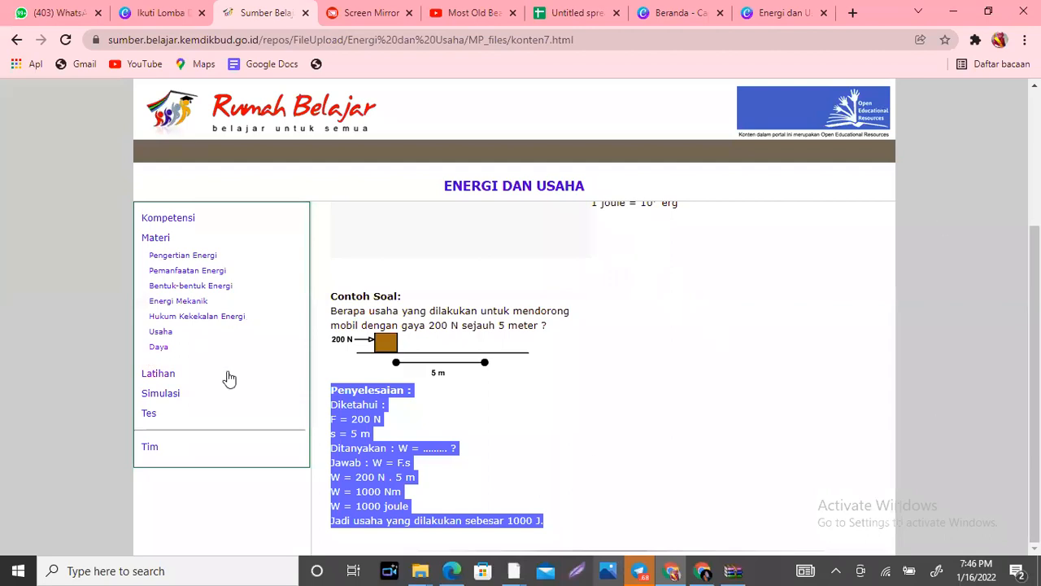
left_click(160, 376)
scroll(286, 356, "down", 1)
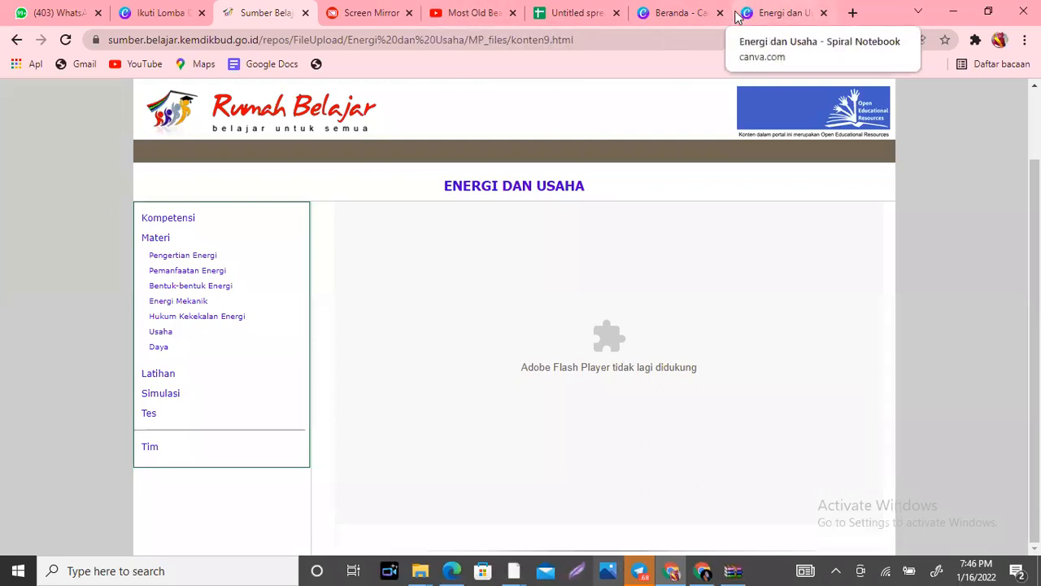
left_click(755, 13)
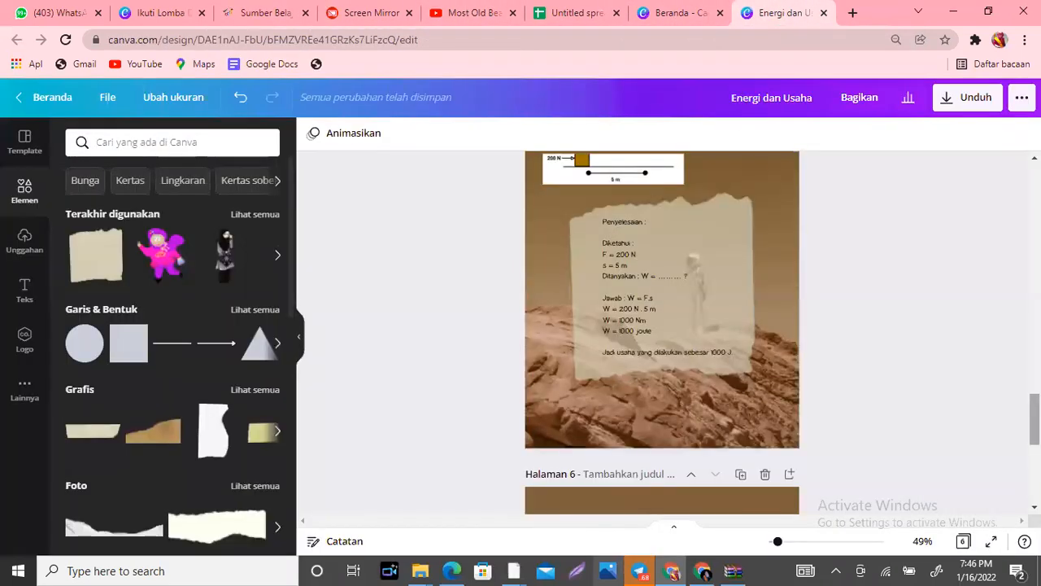
scroll(647, 244, "up", 3)
left_click(647, 234)
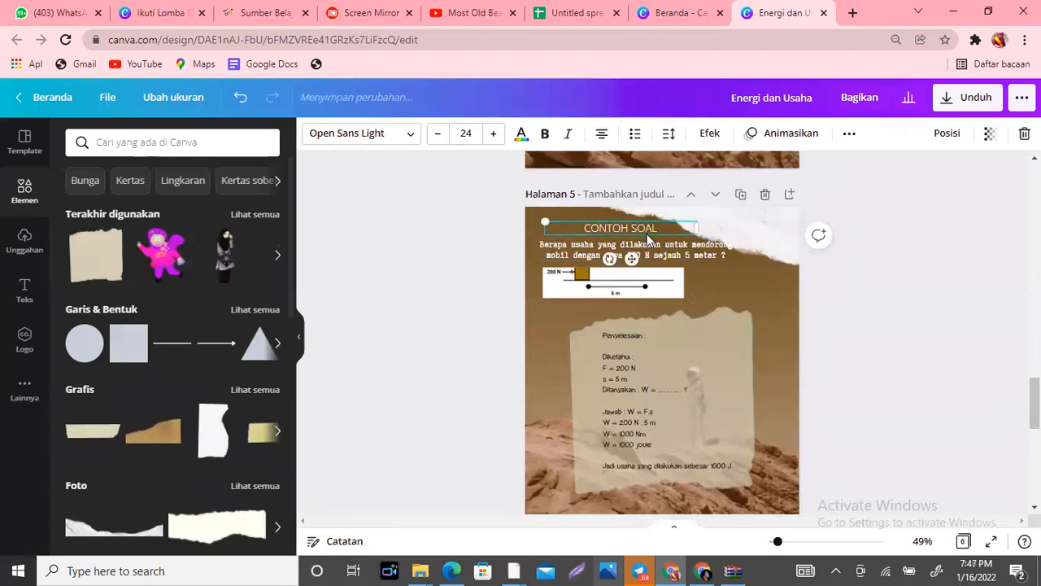
key("ctrl+d")
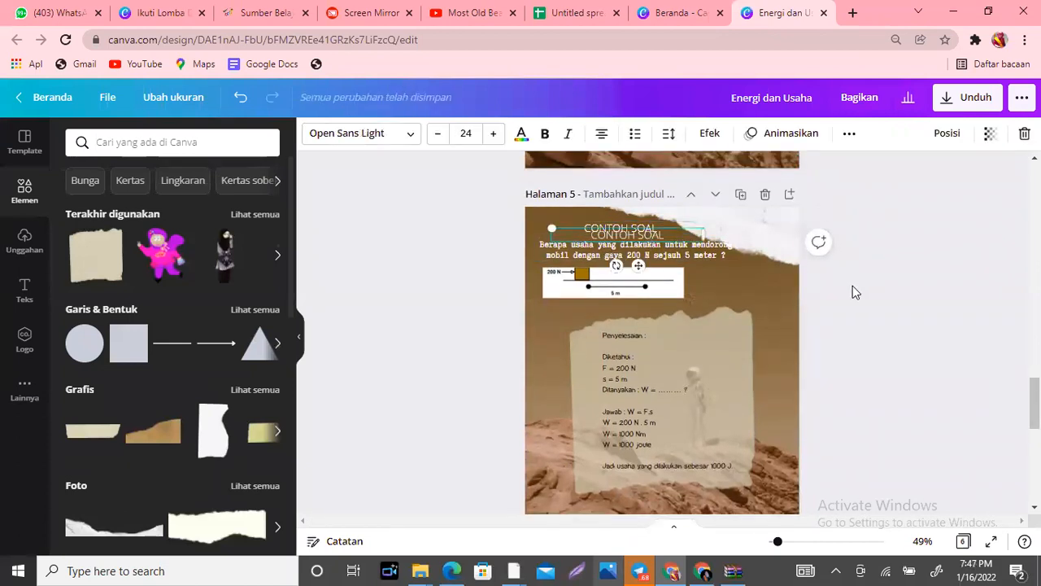
key("ctrl+z")
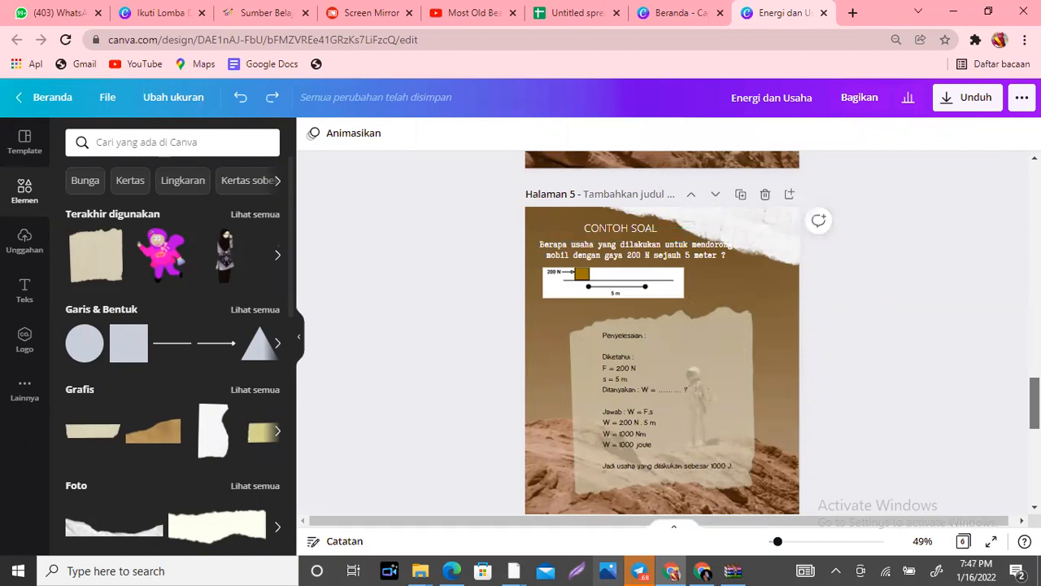
Duplicate page 5 and change the heading on the copy to "LATIHAN SOAL"
scroll(858, 291, "down", 5)
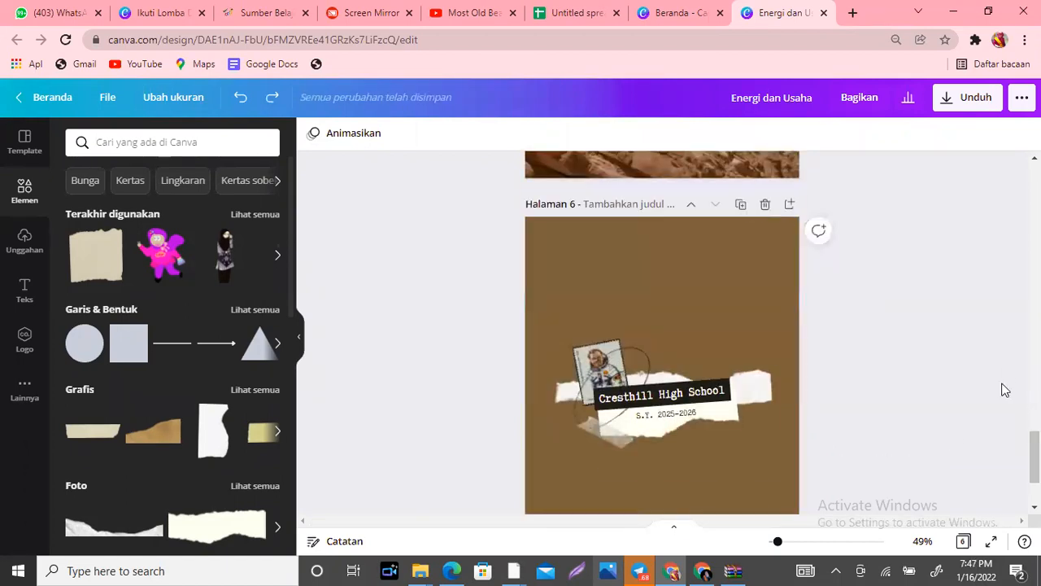
scroll(718, 184, "up", 5)
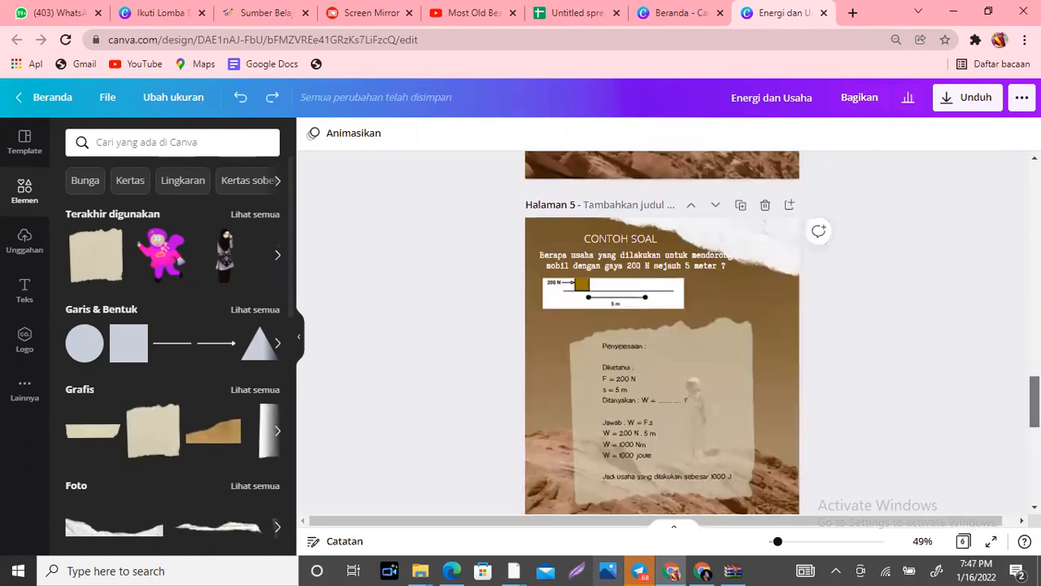
left_click(742, 206)
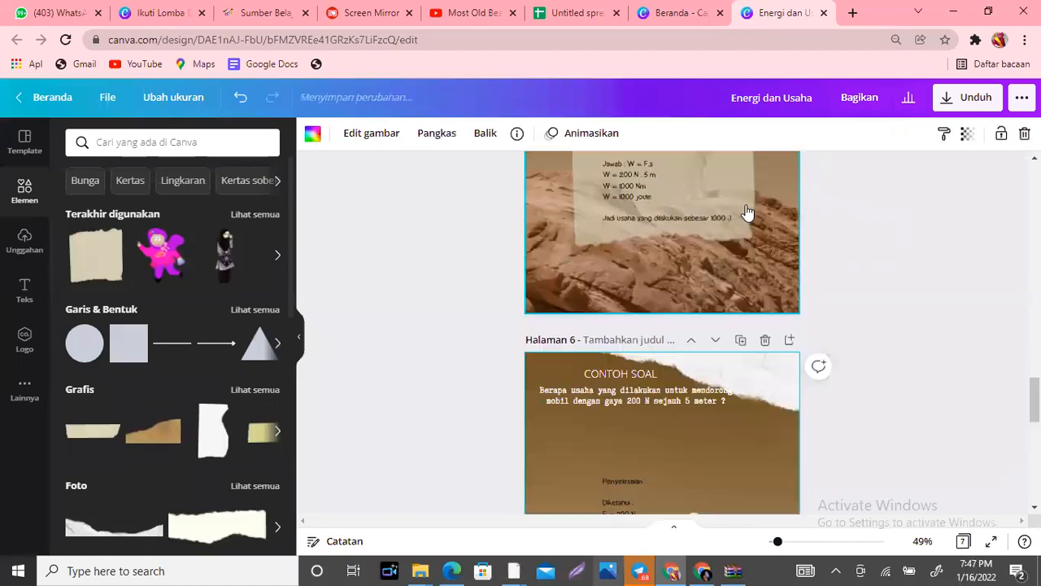
left_click(645, 238)
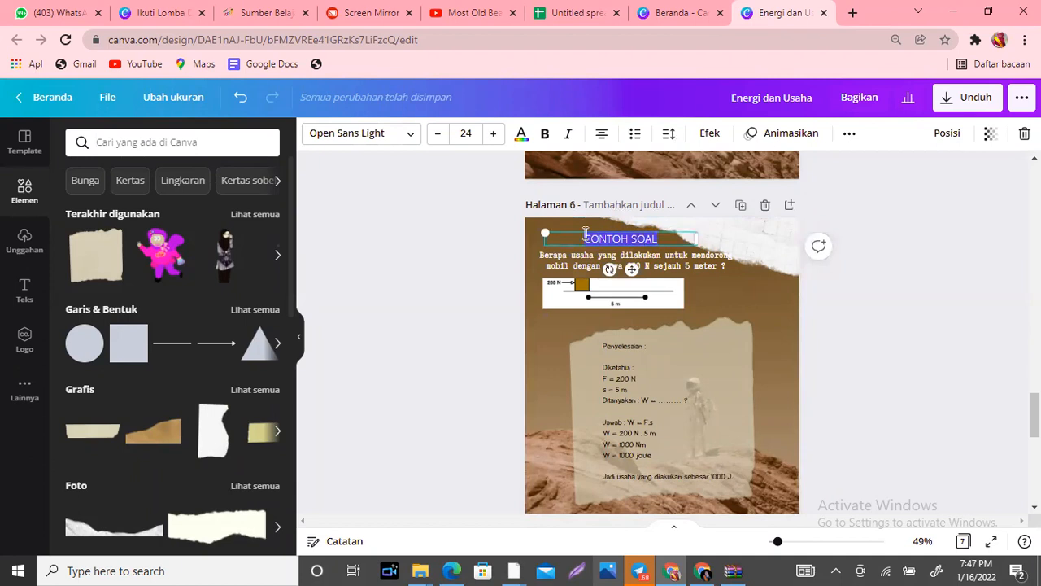
type("LATIHAN SOAL")
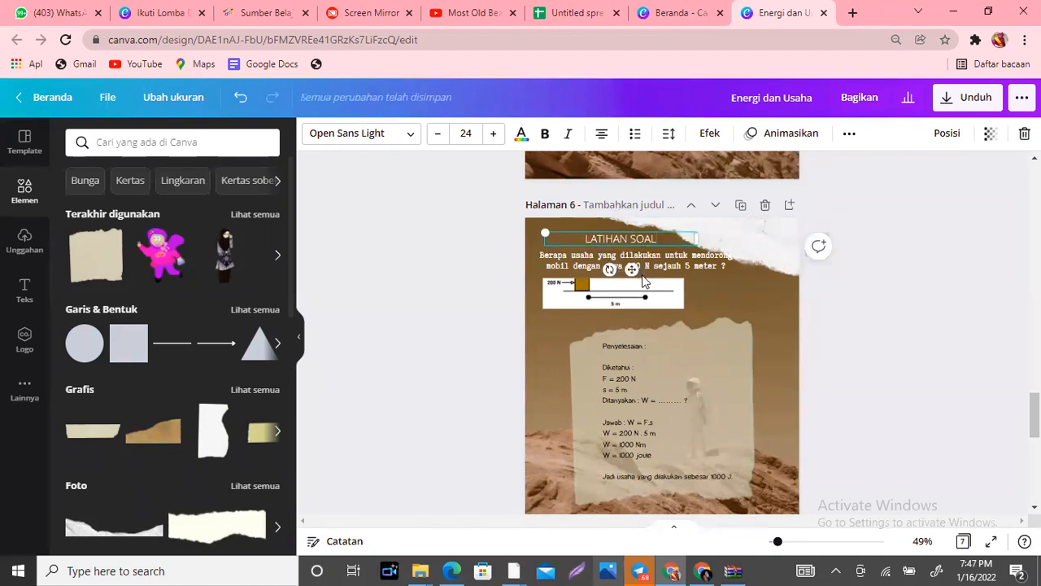
Delete the question text and the force diagram from the LATIHAN SOAL page
left_click(659, 262)
key("Delete")
left_click(664, 294)
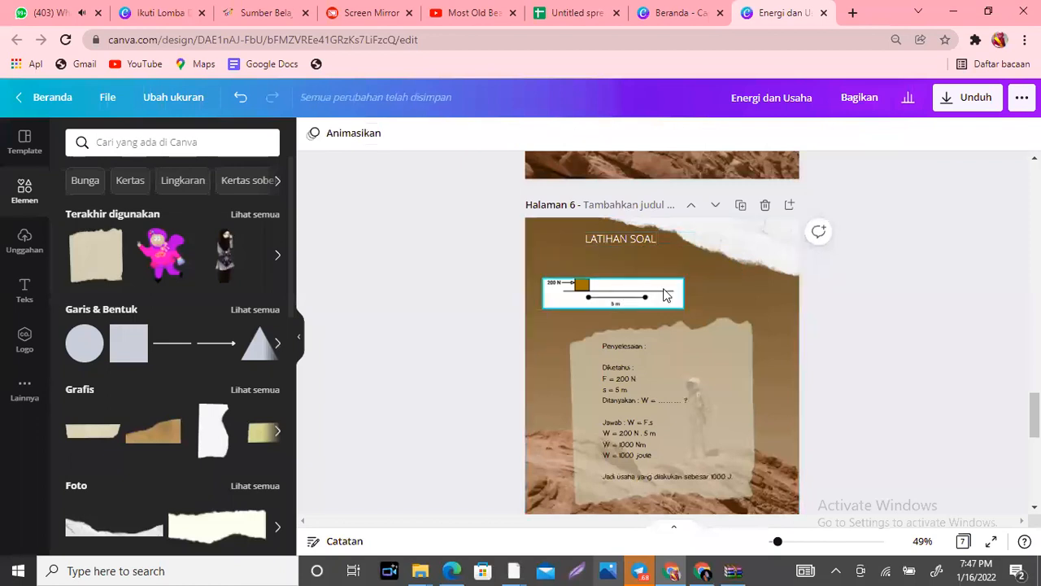
key("Delete")
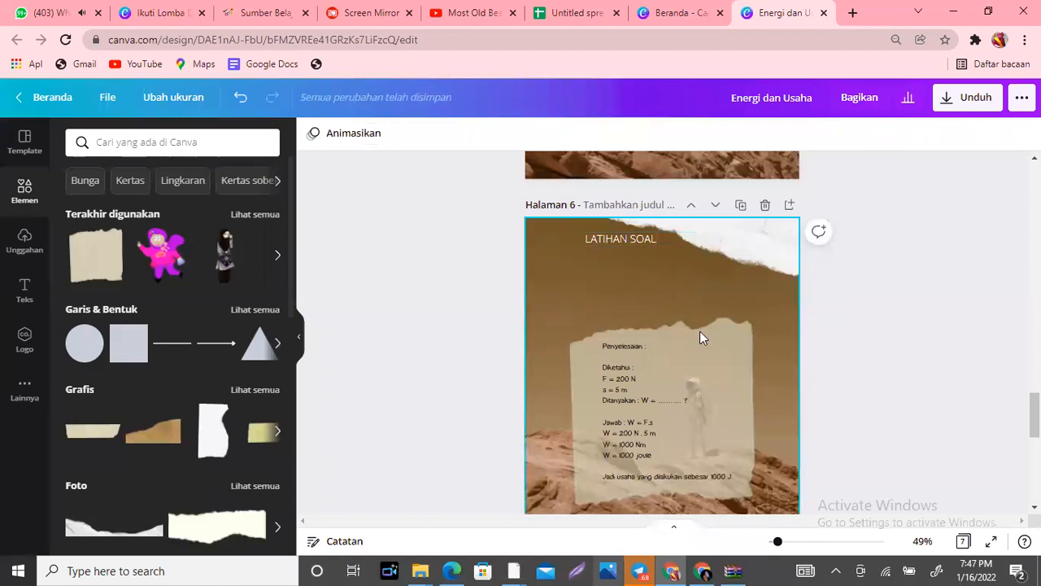
Enlarge the brown paper to cover most of page 6, center it, and move the solution text up within it
left_click(708, 358)
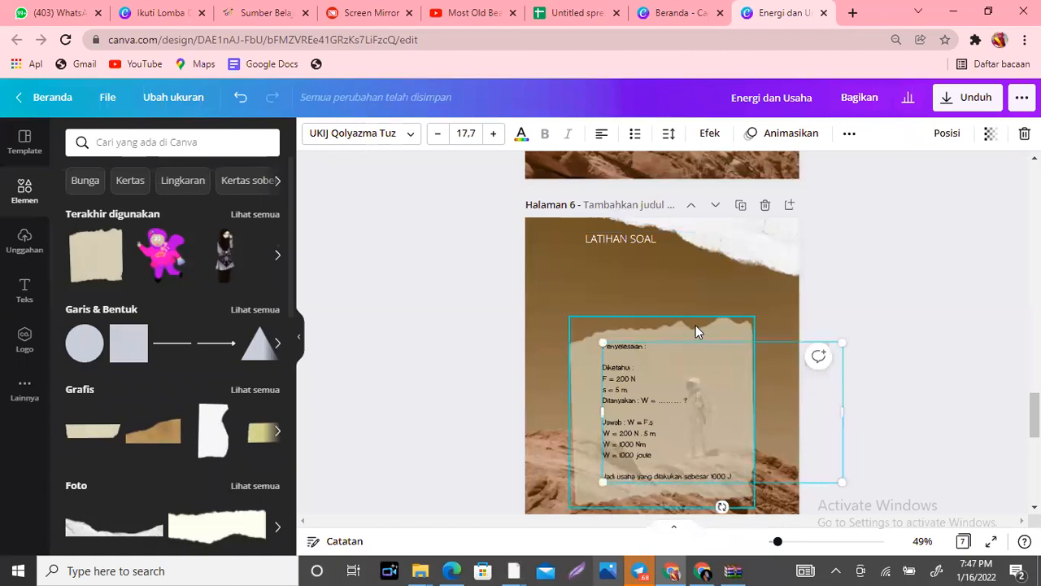
left_click(695, 325)
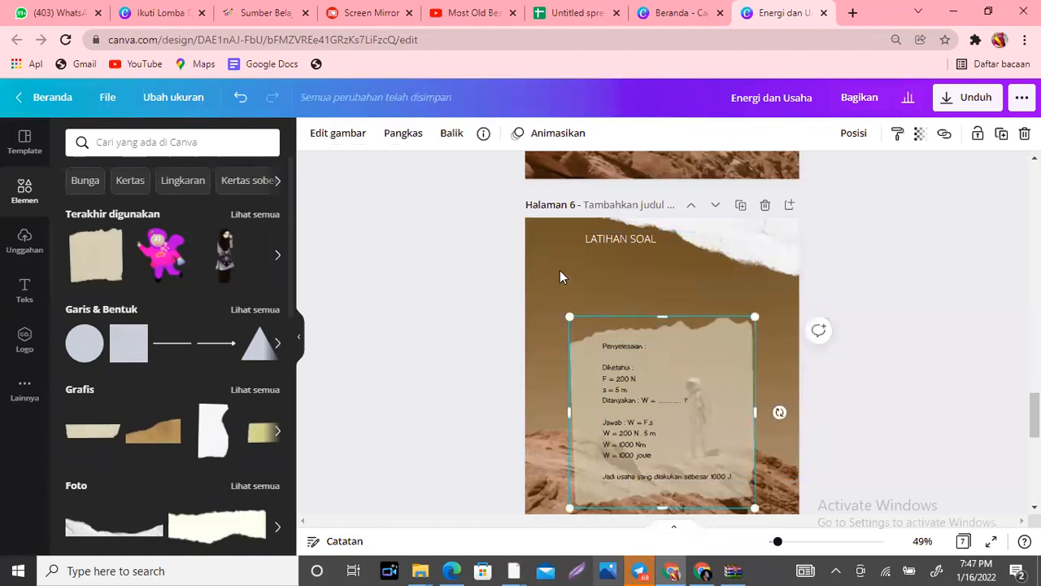
left_click_drag(569, 317, 493, 237)
left_click_drag(584, 295, 628, 316)
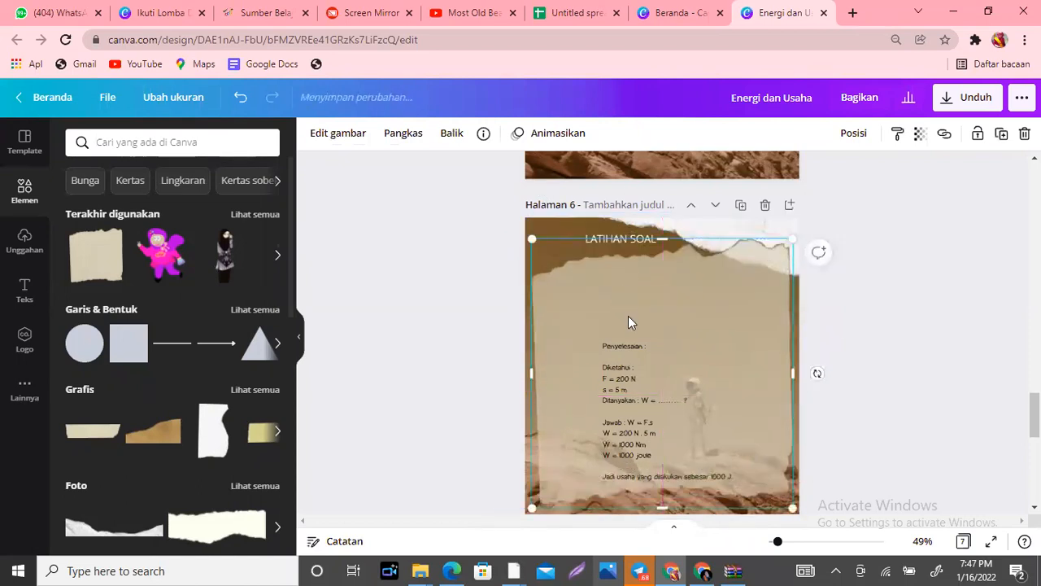
left_click_drag(650, 376, 607, 324)
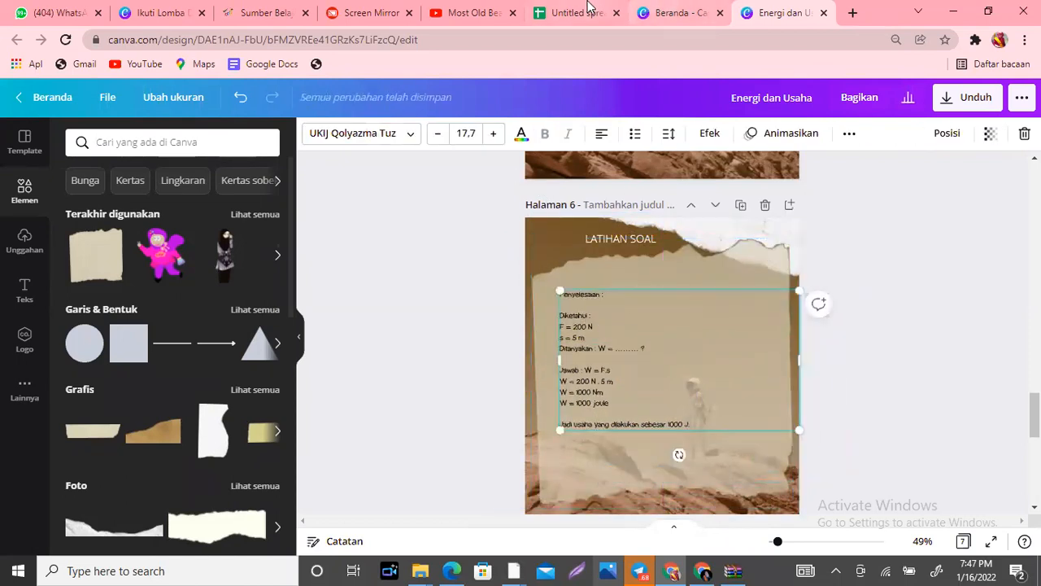
Check the Latihan and Tes sections of the Rumah Belajar site for usable exercise questions
left_click(254, 14)
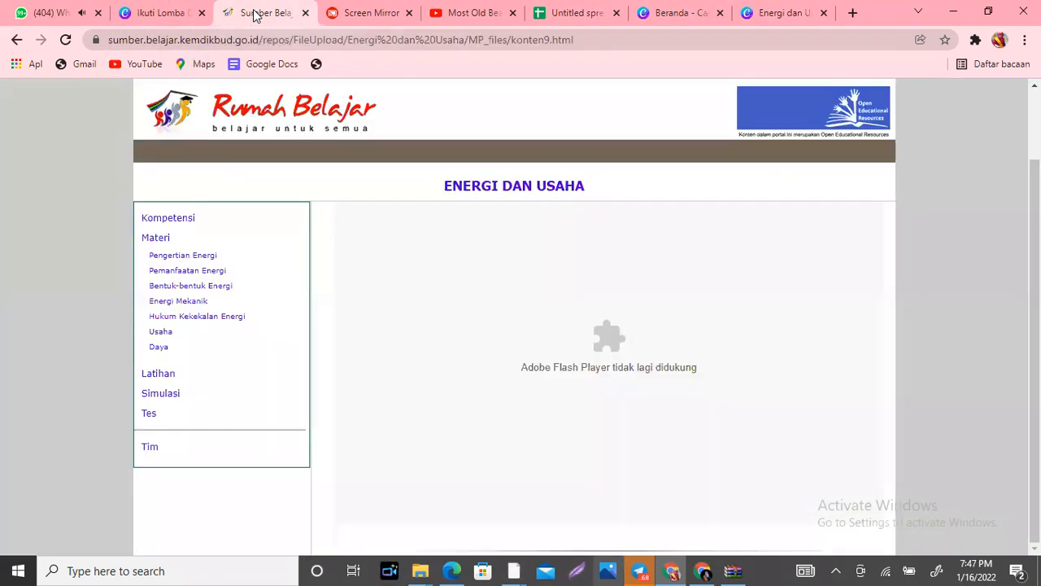
left_click(151, 379)
left_click_drag(1035, 309, 1035, 379)
left_click(149, 412)
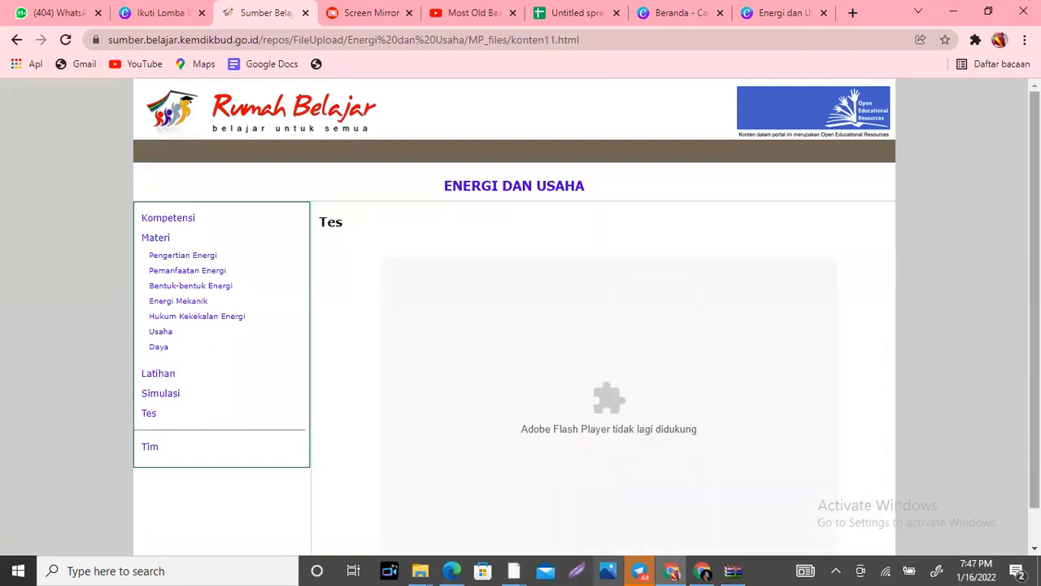
Search Google in a new tab for "LATIHAN SOAL USAHA ENERHI", view the Ruang Guru Fisika result, and return to the results
left_click(853, 12)
type("LATIHAN SOAL USAHA ENERHI")
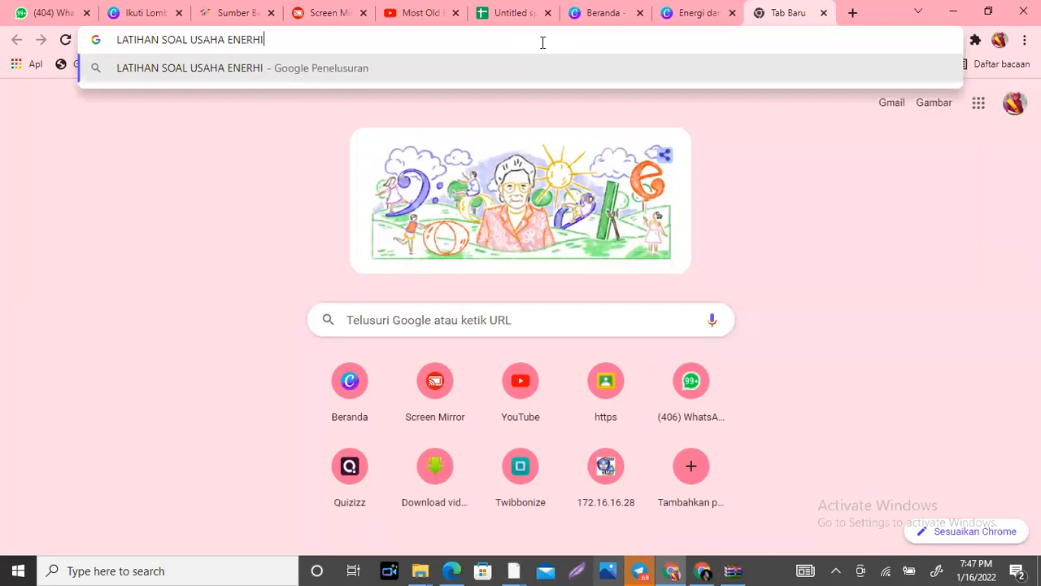
key("Return")
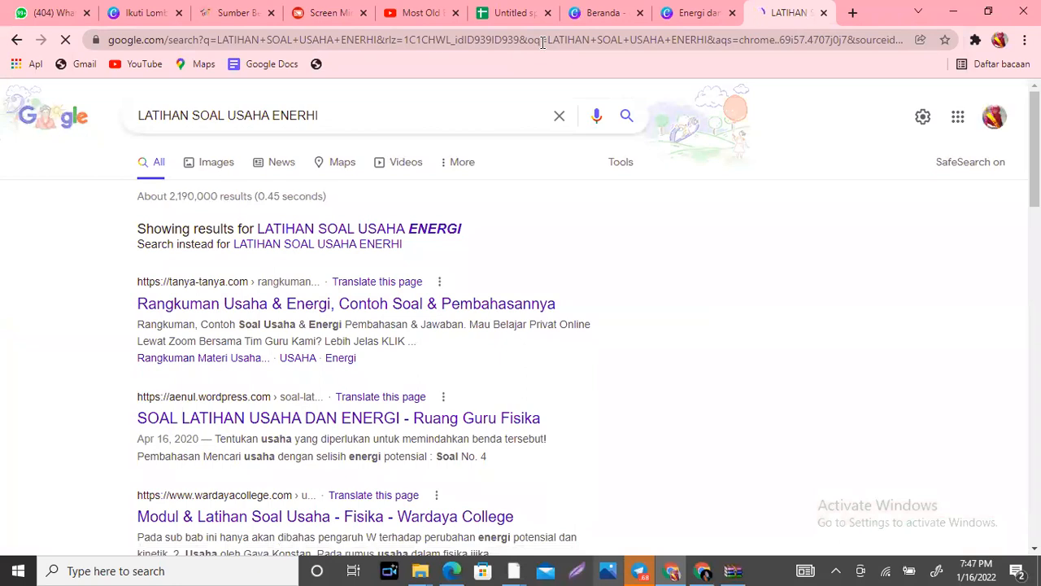
left_click(249, 426)
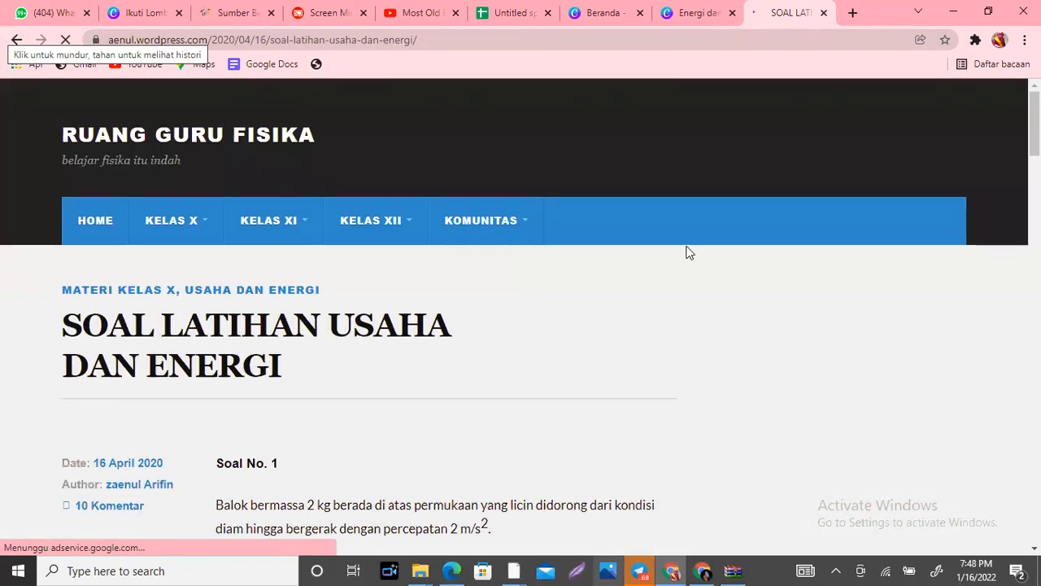
left_click(10, 39)
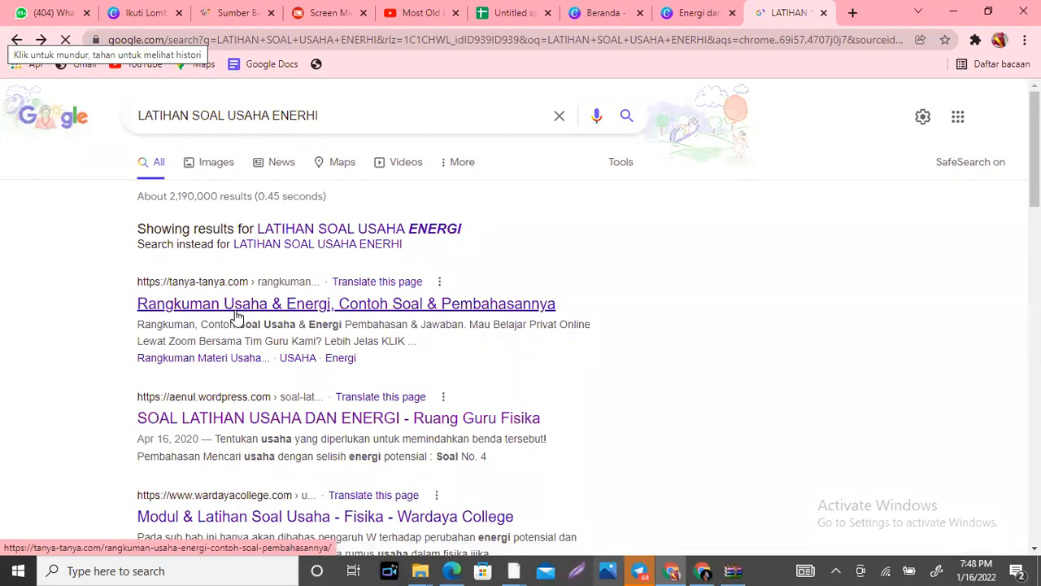
Open the tanya-tanya.com summary on Usaha & Energi and look through it for the example questions section
left_click(236, 305)
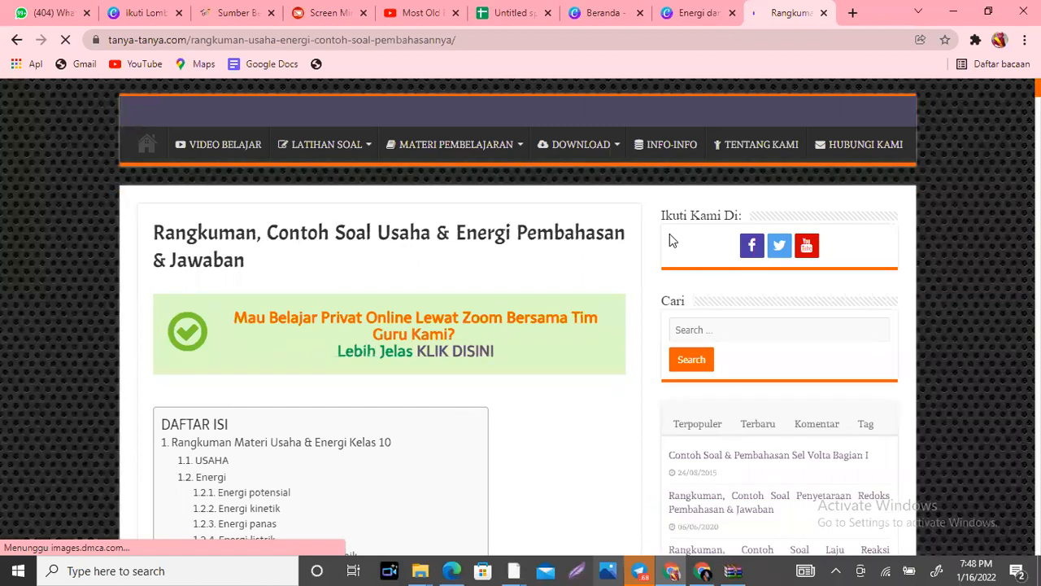
scroll(520, 318, "down", 5)
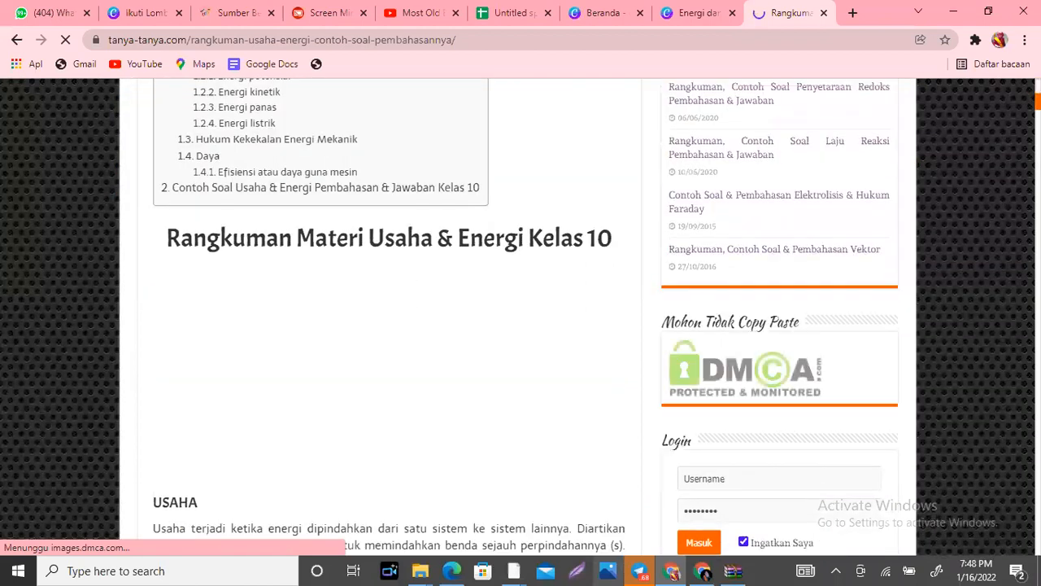
scroll(520, 318, "down", 5)
scroll(521, 318, "down", 1)
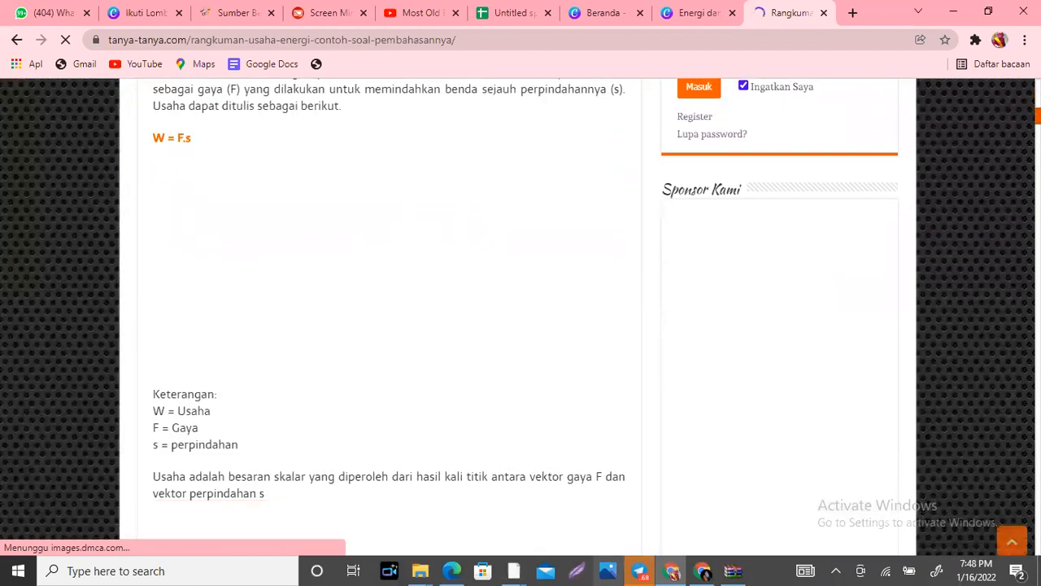
scroll(521, 317, "down", 3)
scroll(521, 317, "up", 12)
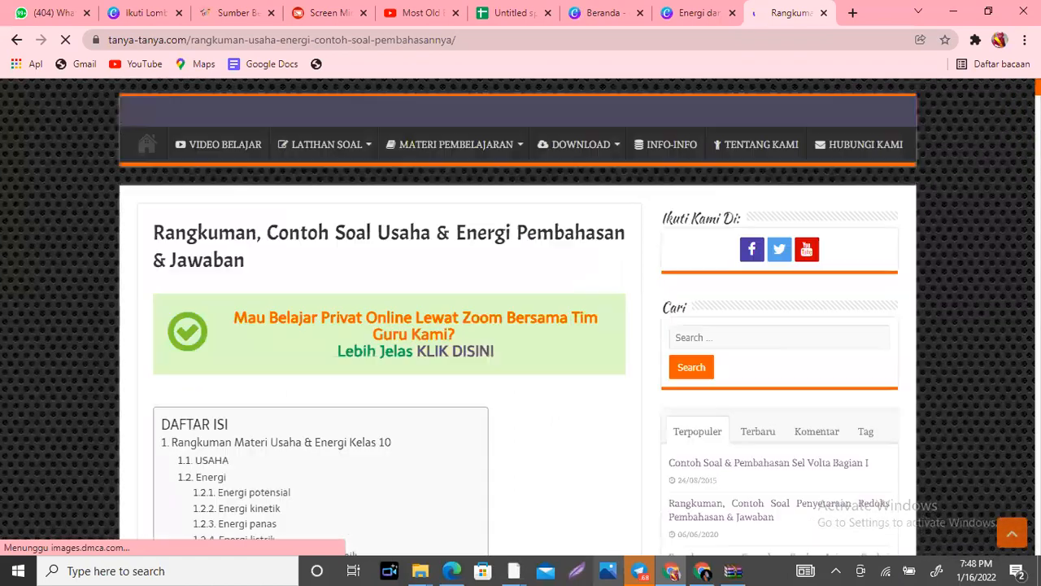
scroll(521, 317, "down", 7)
scroll(520, 317, "up", 7)
scroll(520, 317, "down", 5)
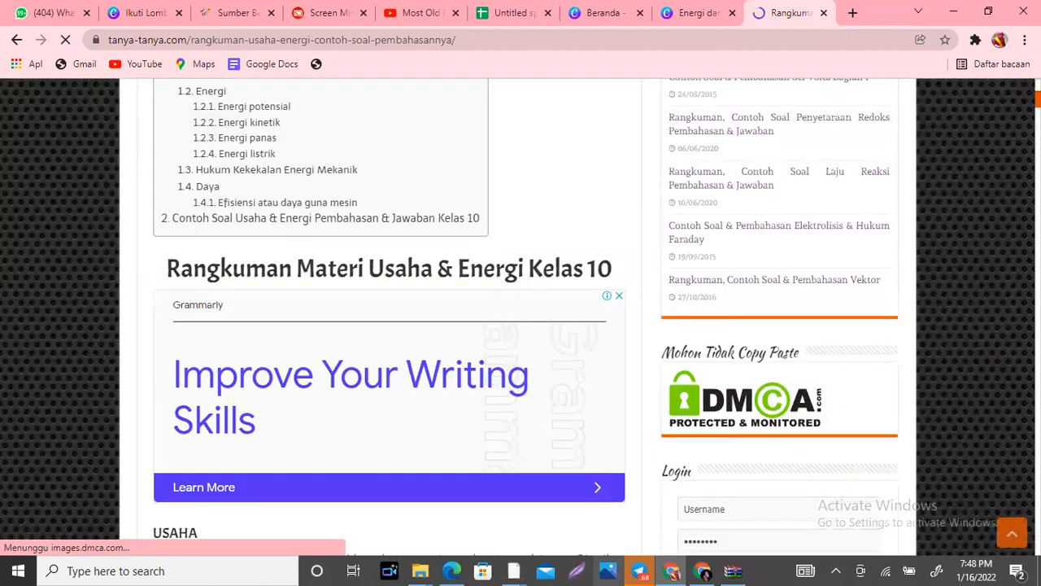
scroll(521, 317, "down", 5)
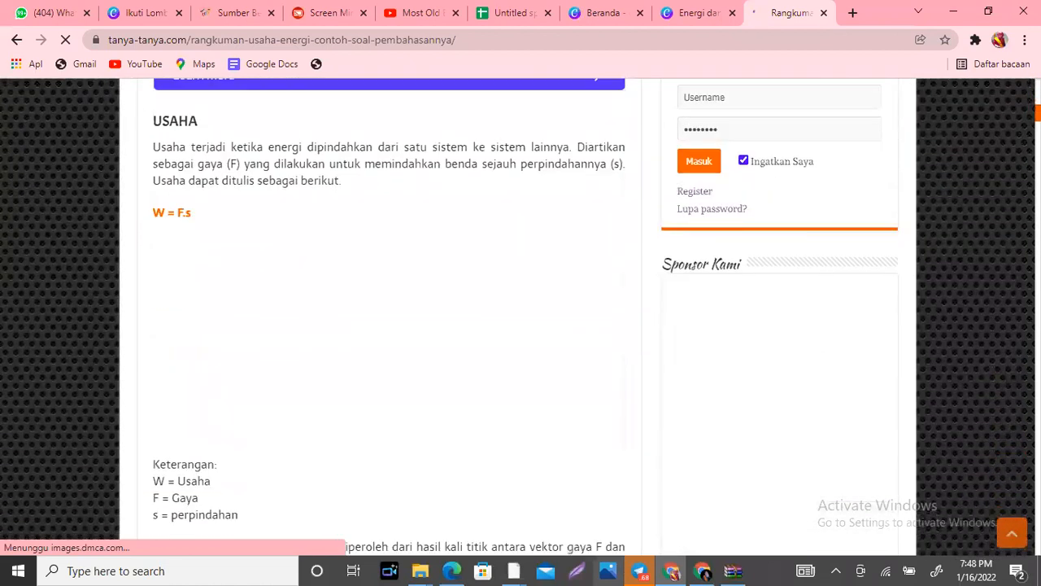
scroll(521, 317, "down", 15)
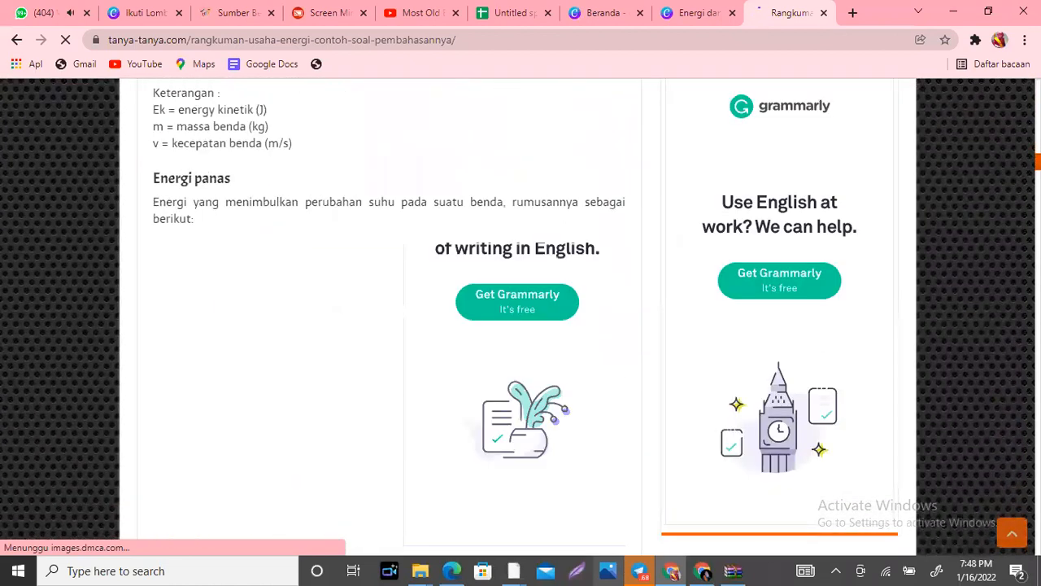
scroll(383, 317, "down", 15)
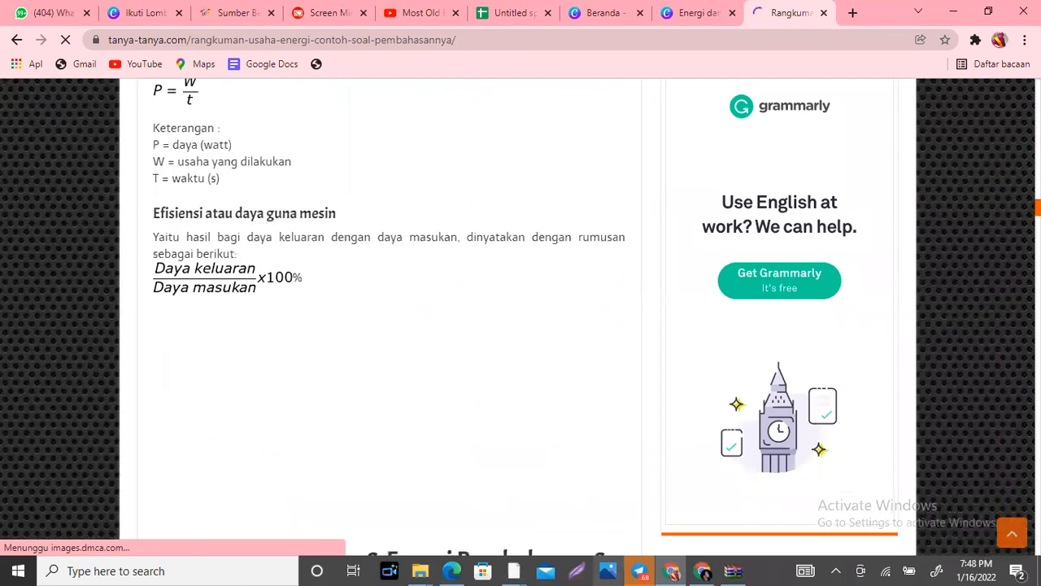
scroll(383, 317, "up", 2)
scroll(382, 317, "up", 6)
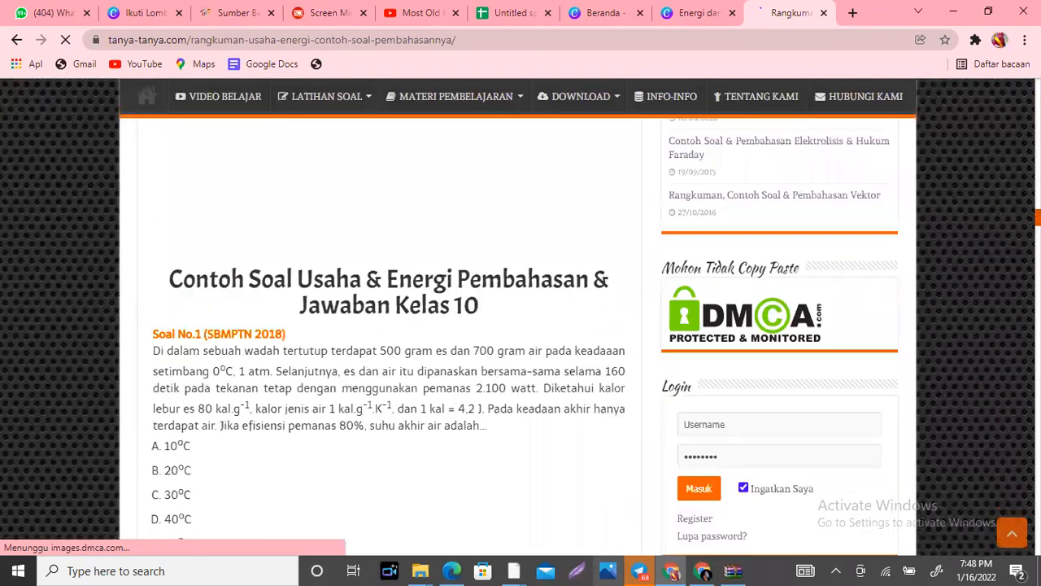
Capture Soal No.1 (SBMPTN 2018) with its answer options A to E as a screenshot and copy it to the clipboard
scroll(512, 148, "down", 4)
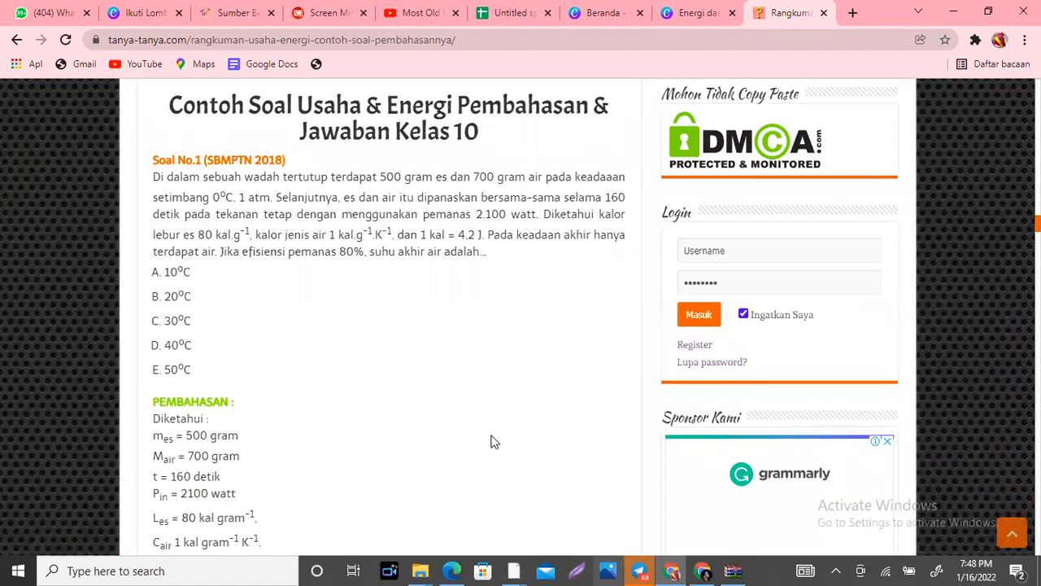
key("Print")
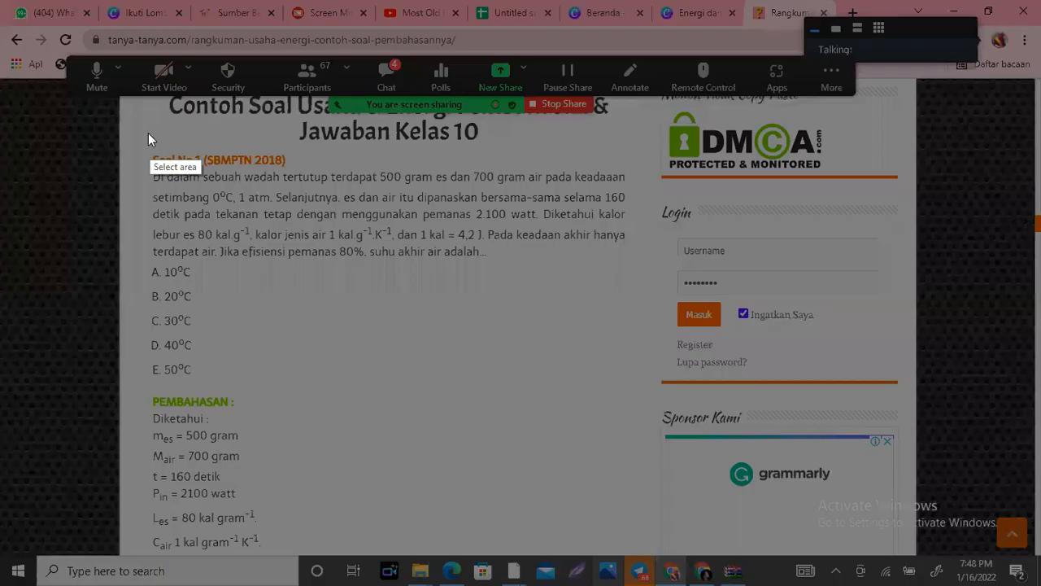
left_click_drag(145, 170, 634, 384)
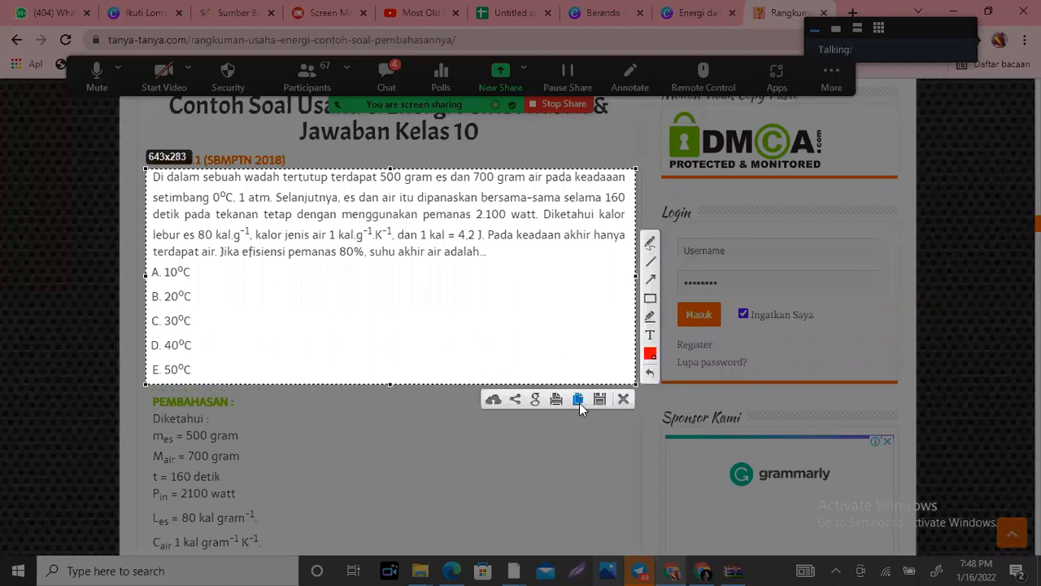
left_click(581, 405)
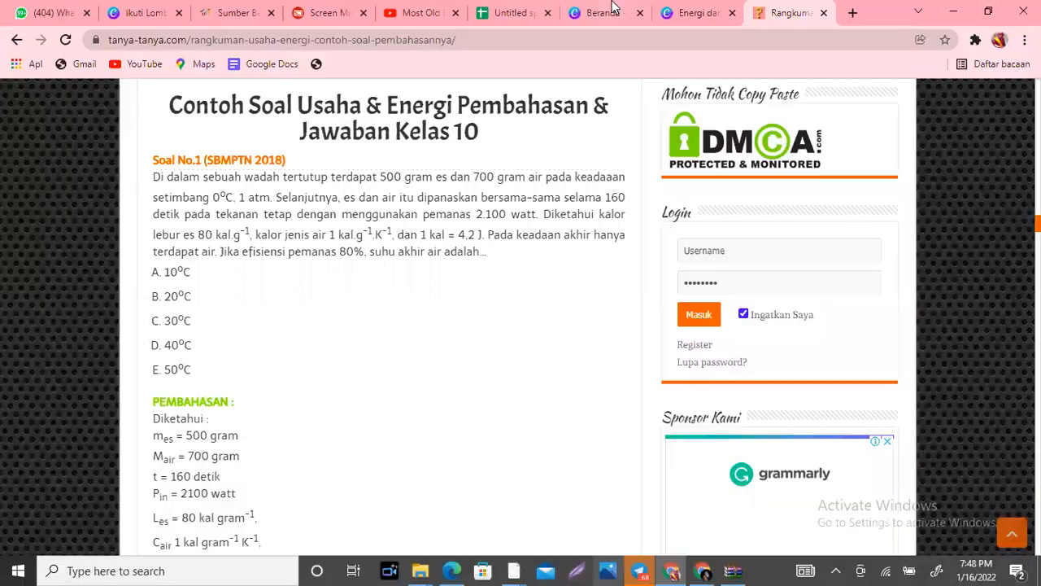
Return to the Canva design, delete the old solution text on page 6, and paste the captured question image there
left_click(704, 10)
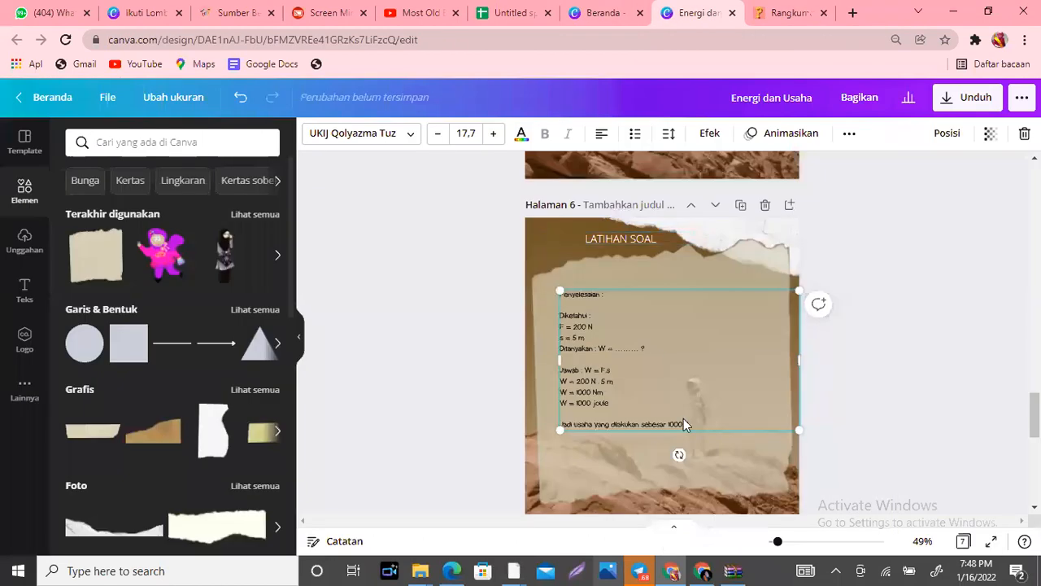
key("ctrl+a")
key("Delete")
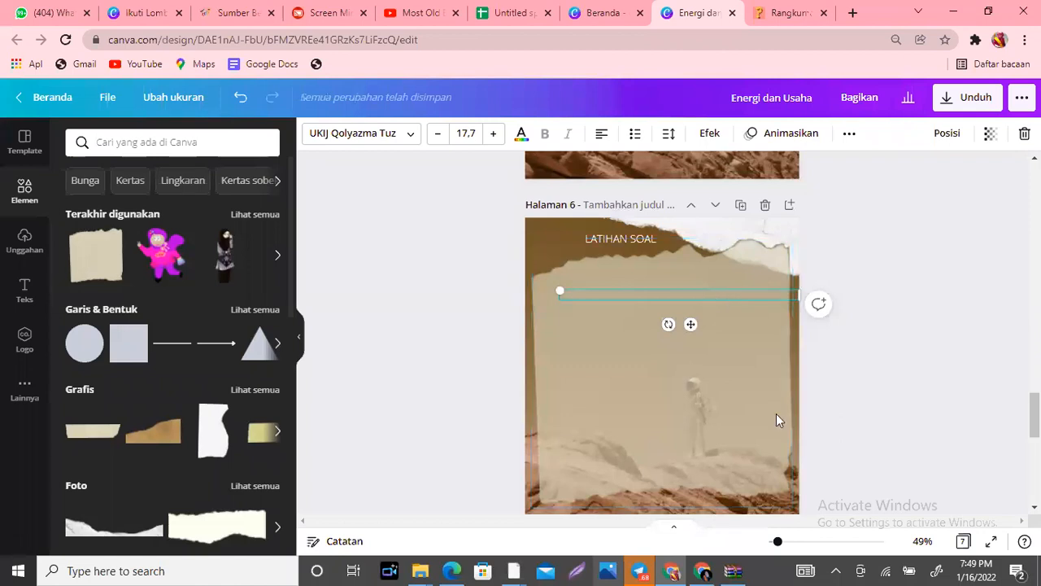
left_click(640, 348)
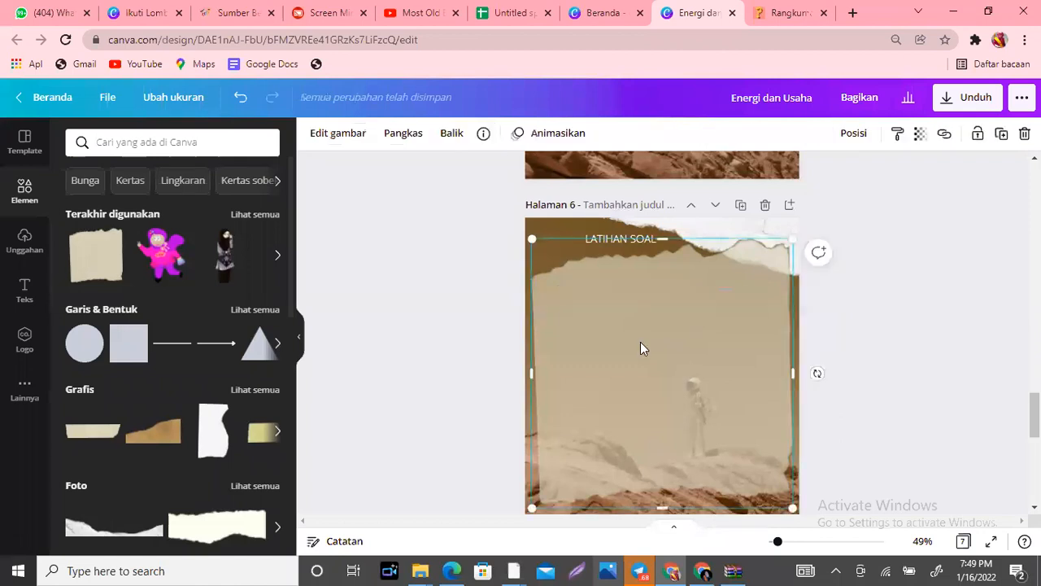
key("ctrl+v")
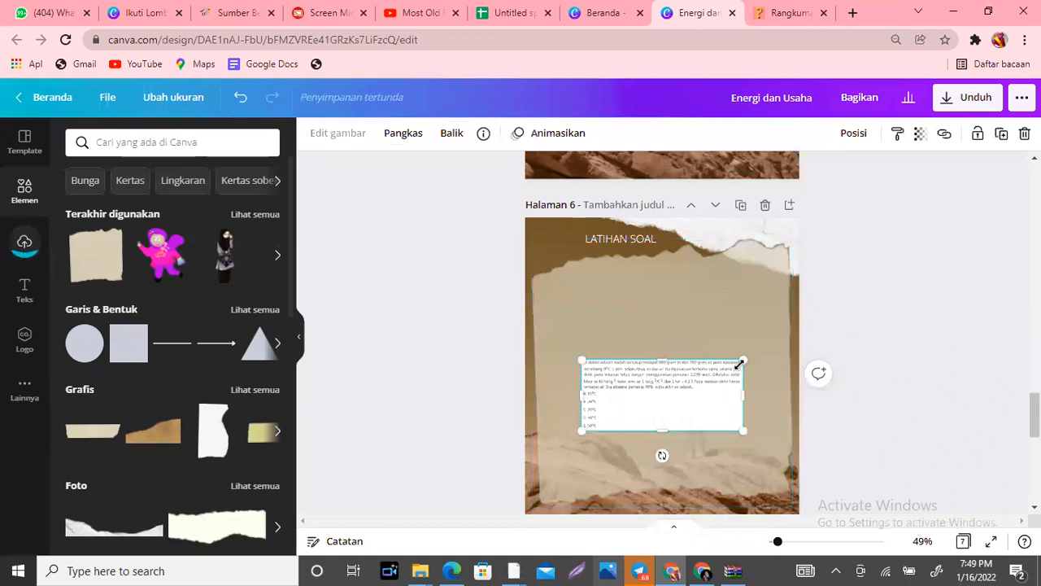
Enlarge the question image to nearly the page width, center it on page 6, and delete the brown paper behind it
mouse_move(744, 397)
left_mouse_down()
mouse_move(683, 396)
mouse_move(756, 397)
left_mouse_up()
left_click_drag(668, 359, 659, 301)
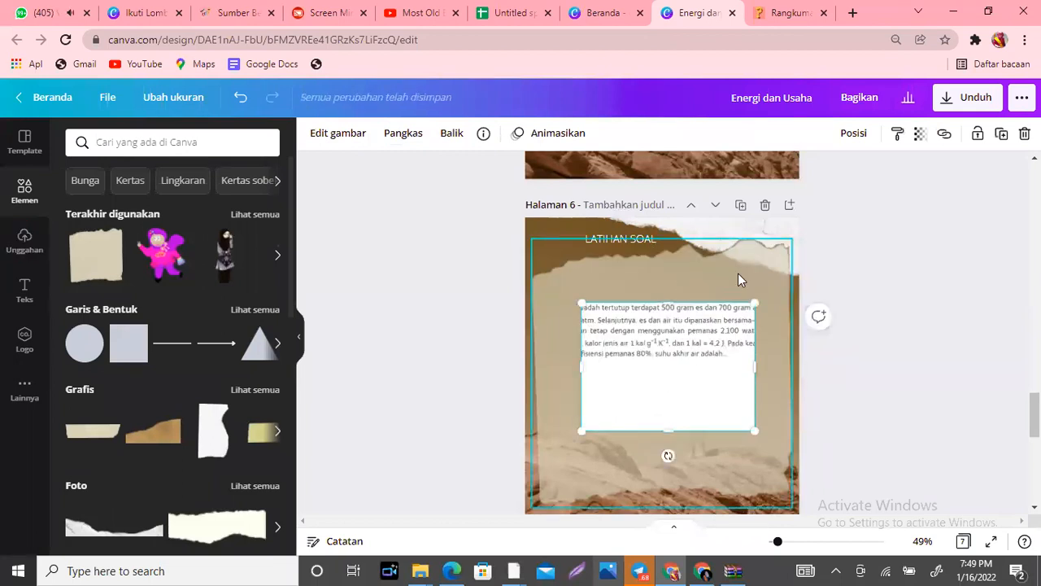
key("ctrl+z")
left_click_drag(581, 359, 511, 331)
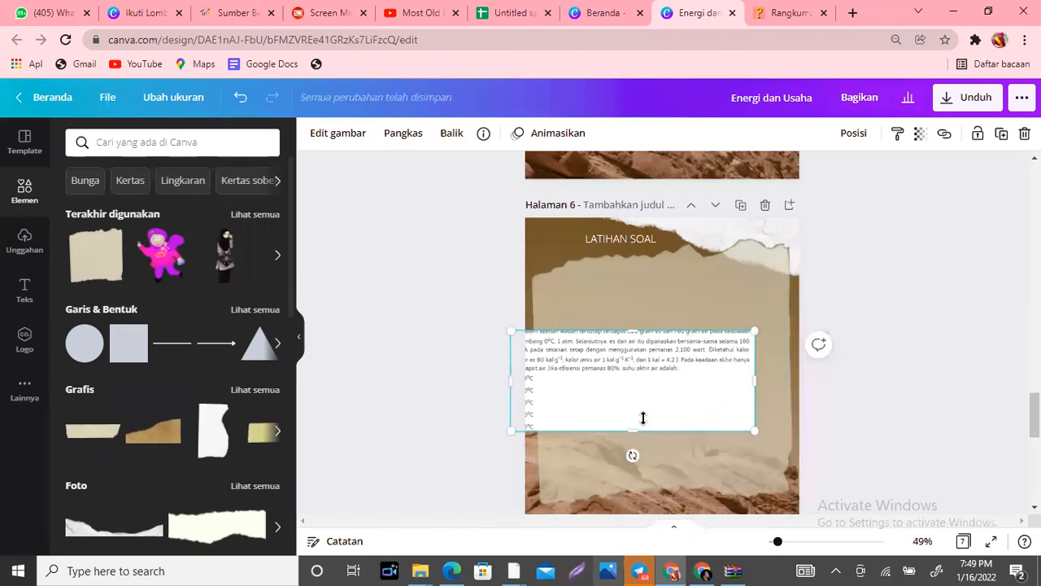
left_click_drag(646, 403, 678, 370)
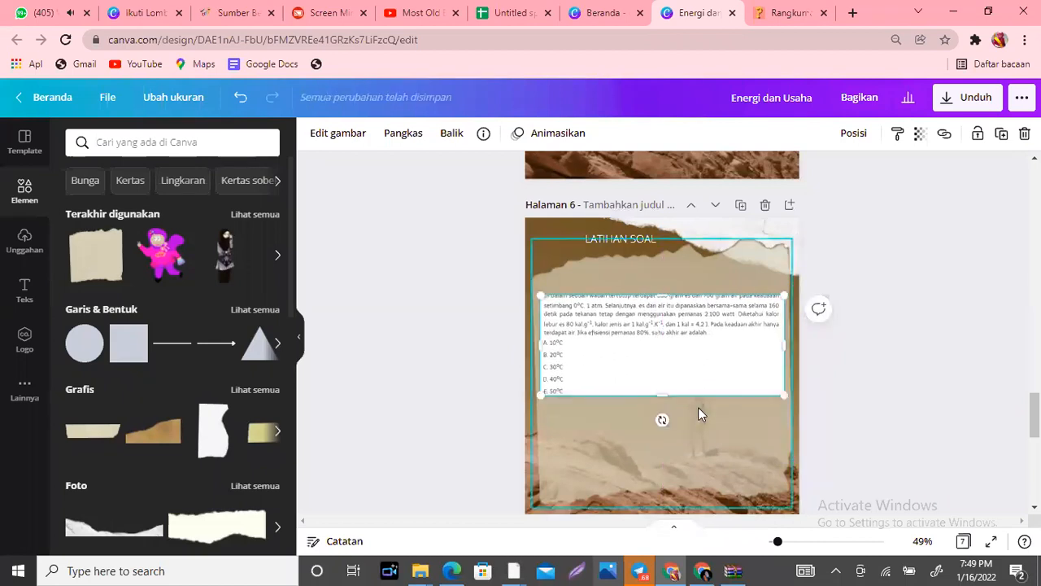
left_click(699, 407)
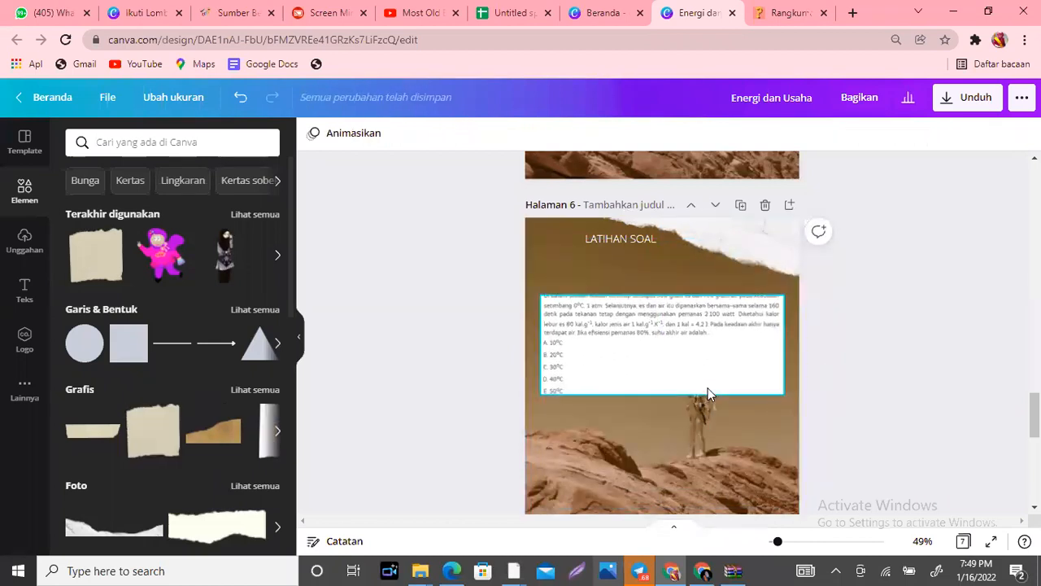
Trim the top edge of the question image, shrink it slightly, and move it up beneath the LATIHAN SOAL title
left_click(709, 390)
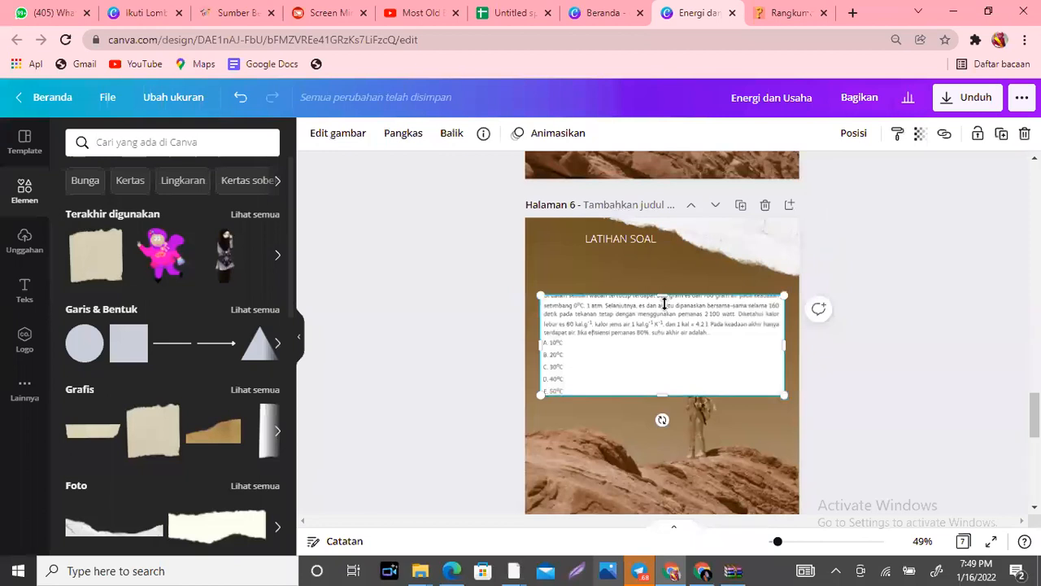
mouse_move(663, 299)
left_mouse_down()
mouse_move(663, 288)
mouse_move(661, 305)
left_mouse_up()
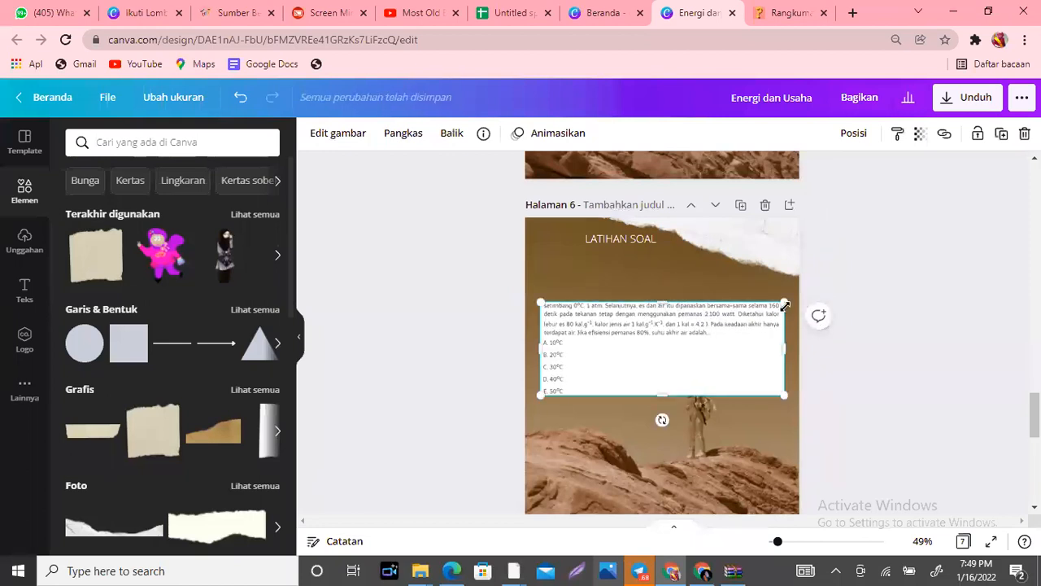
left_click_drag(785, 305, 771, 308)
left_click_drag(731, 379, 728, 340)
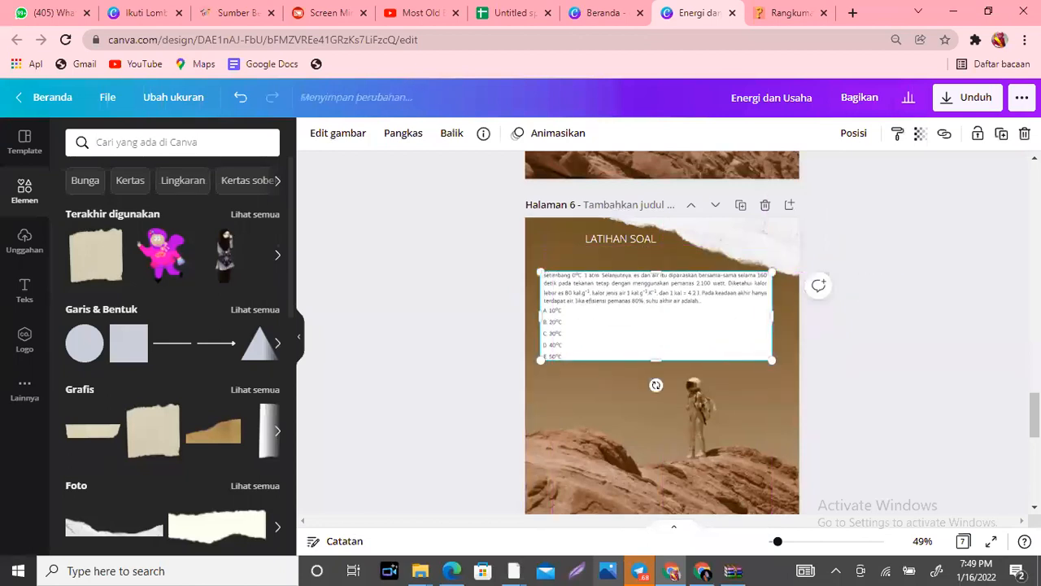
Duplicate page 6 and remove the question image and the LATIHAN SOAL title from the copy on page 7
scroll(656, 383, "down", 5)
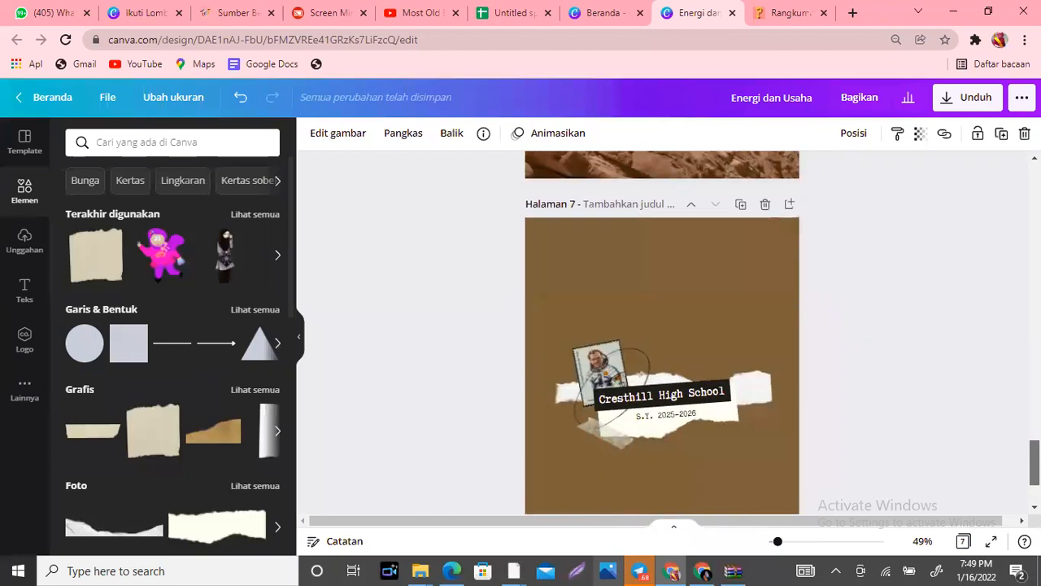
scroll(802, 342, "up", 3)
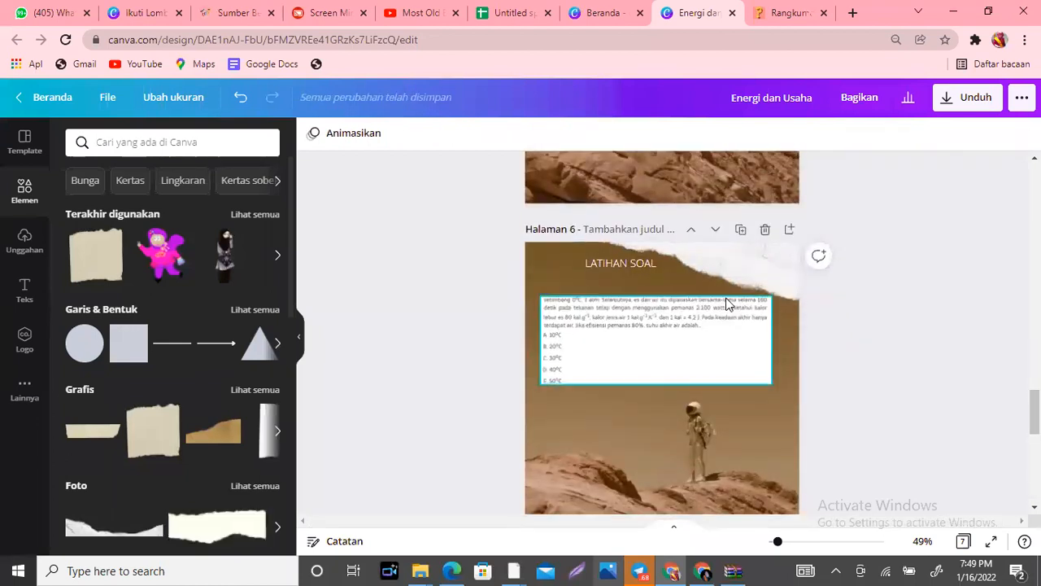
left_click(740, 229)
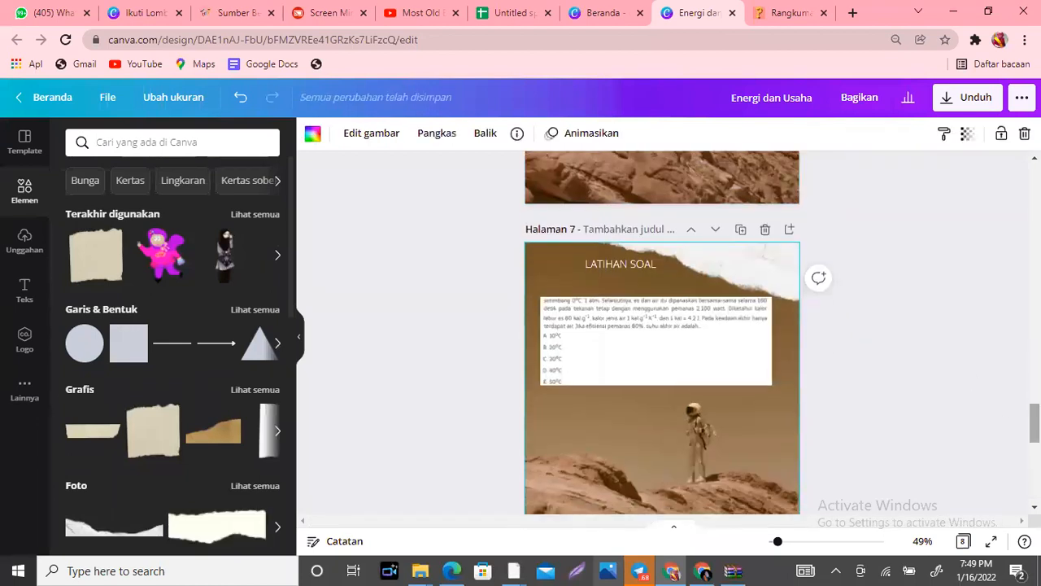
mouse_move(1035, 423)
left_mouse_down()
mouse_move(1034, 476)
mouse_move(1035, 384)
mouse_move(1035, 432)
left_mouse_up()
left_click(671, 275)
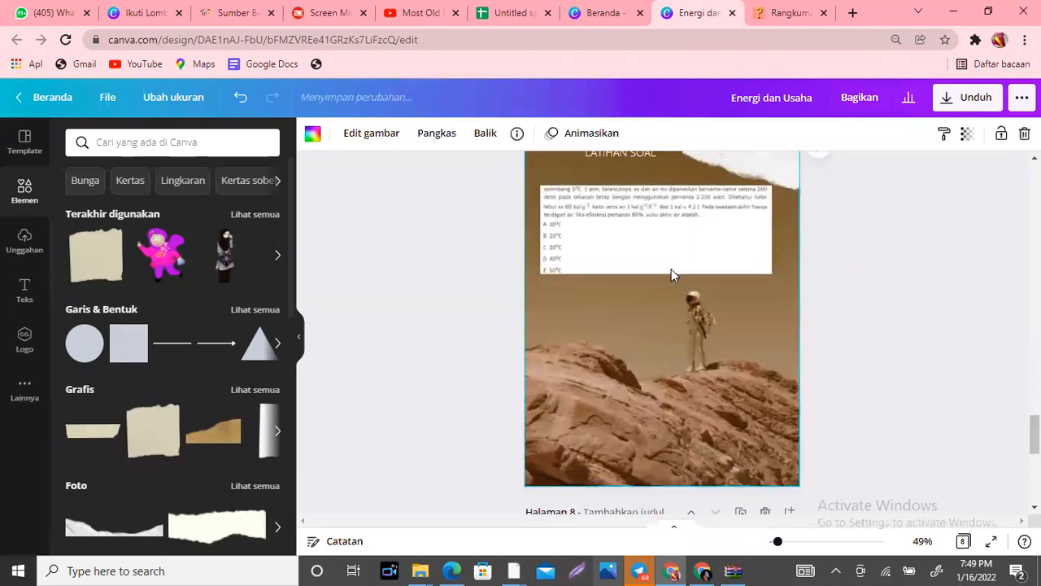
key("Delete")
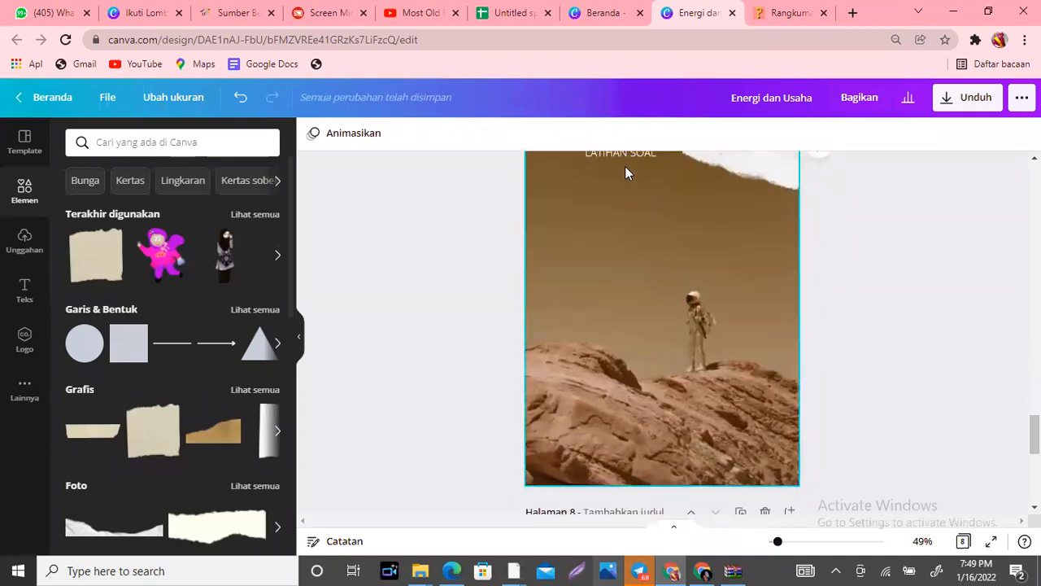
left_click(624, 154)
key("Delete")
Add a body text box to page 7 and place it near the top of the page, beside the torn paper
left_click(23, 301)
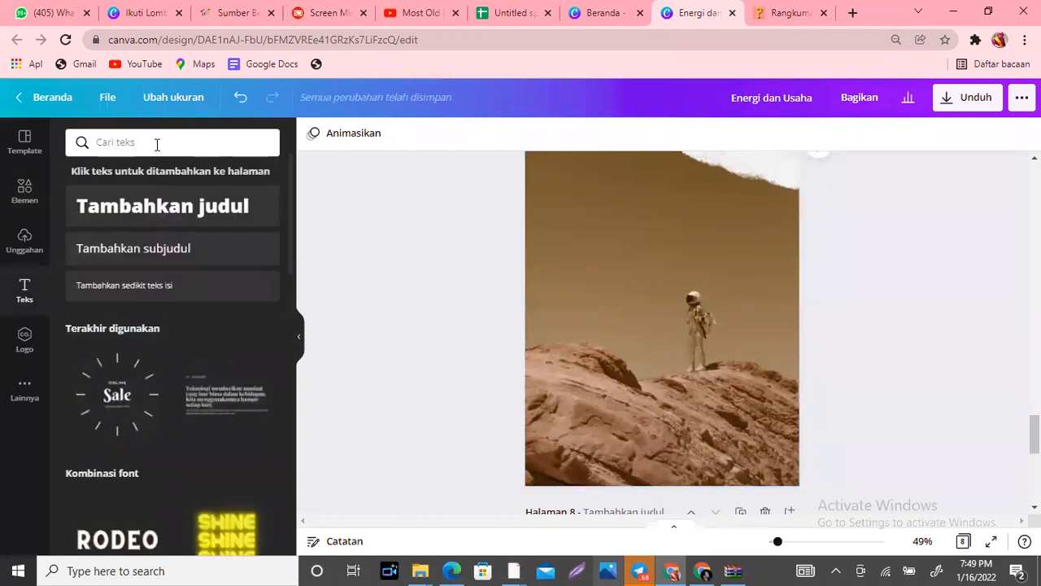
left_click(155, 289)
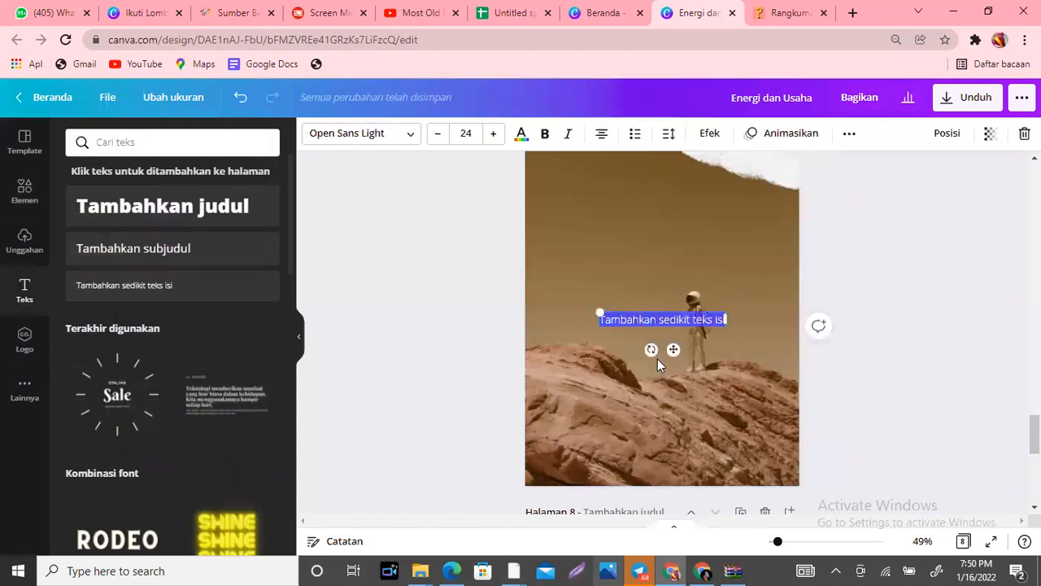
left_click_drag(674, 348, 616, 210)
scroll(572, 358, "up", 3)
left_click(572, 362)
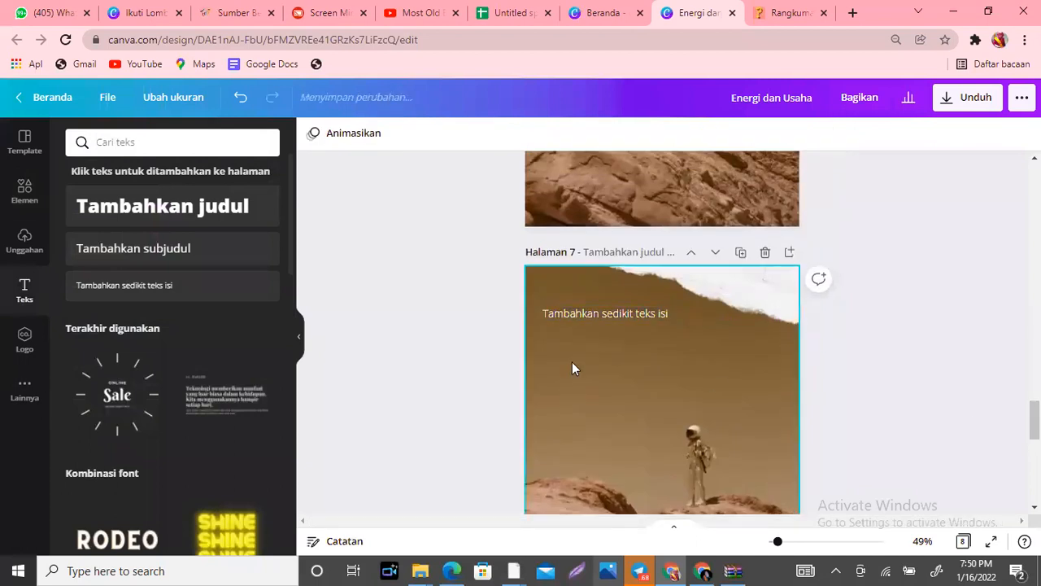
Replace the placeholder text on page 7 with the heading "SUMBER BELAJAR"
left_click(596, 321)
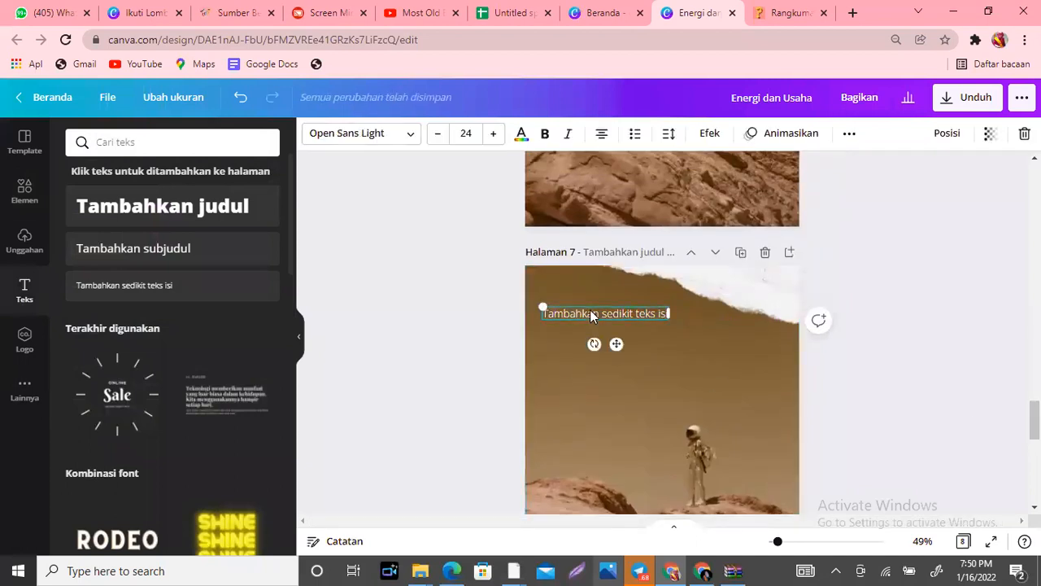
left_click(615, 310)
type("SUM")
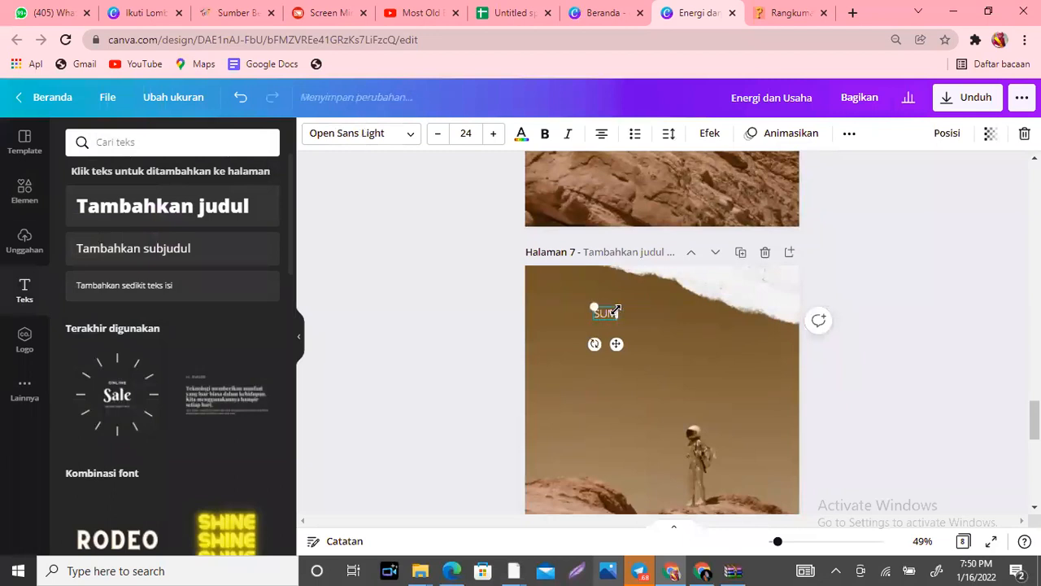
type("BER BELAJAR")
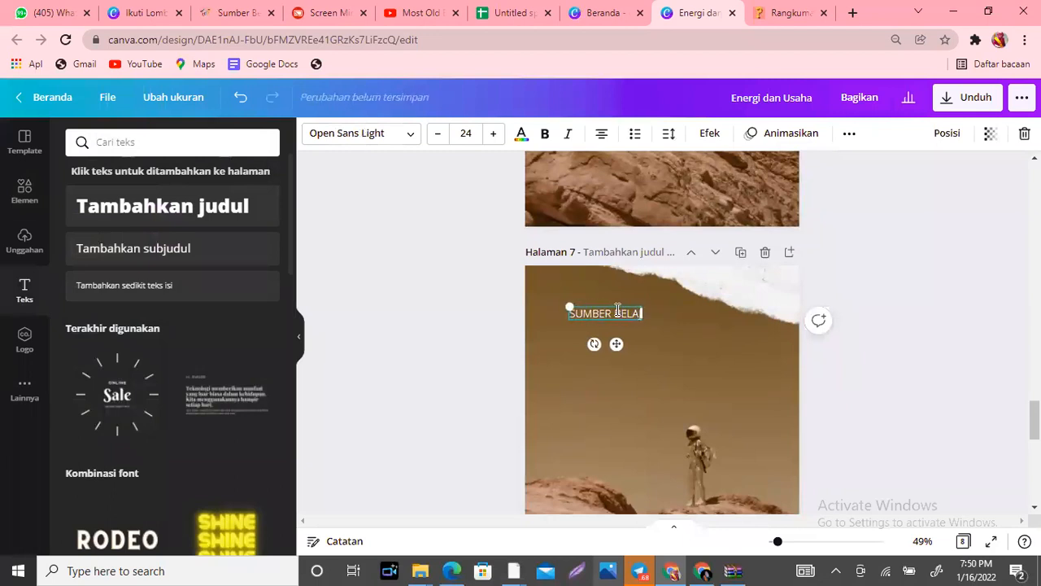
left_click(701, 401)
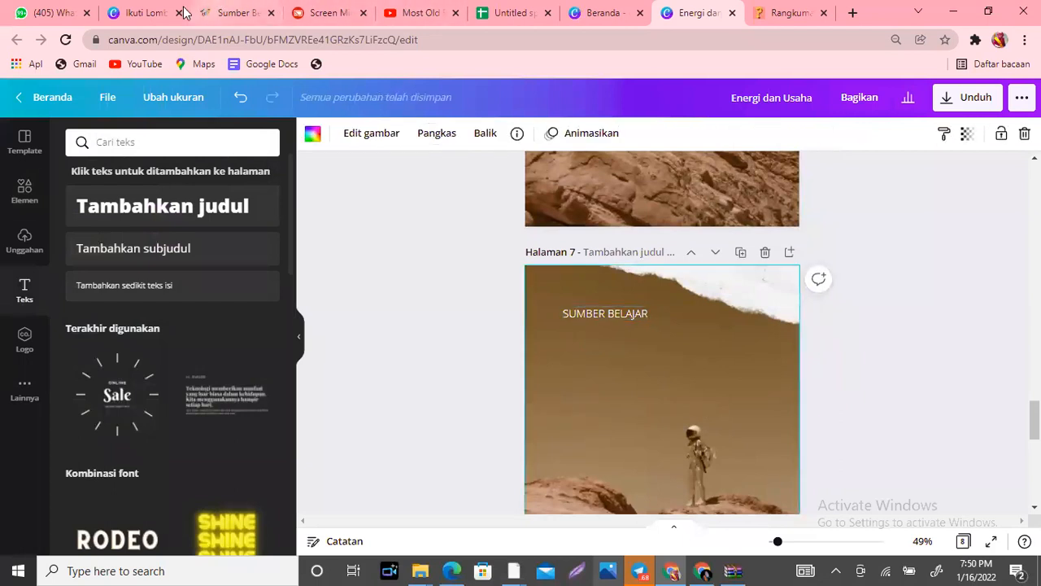
Copy the web address of the Rumah Belajar Energi dan Usaha page and paste it just below the SUMBER BELAJAR heading
left_click(227, 14)
left_click(231, 46)
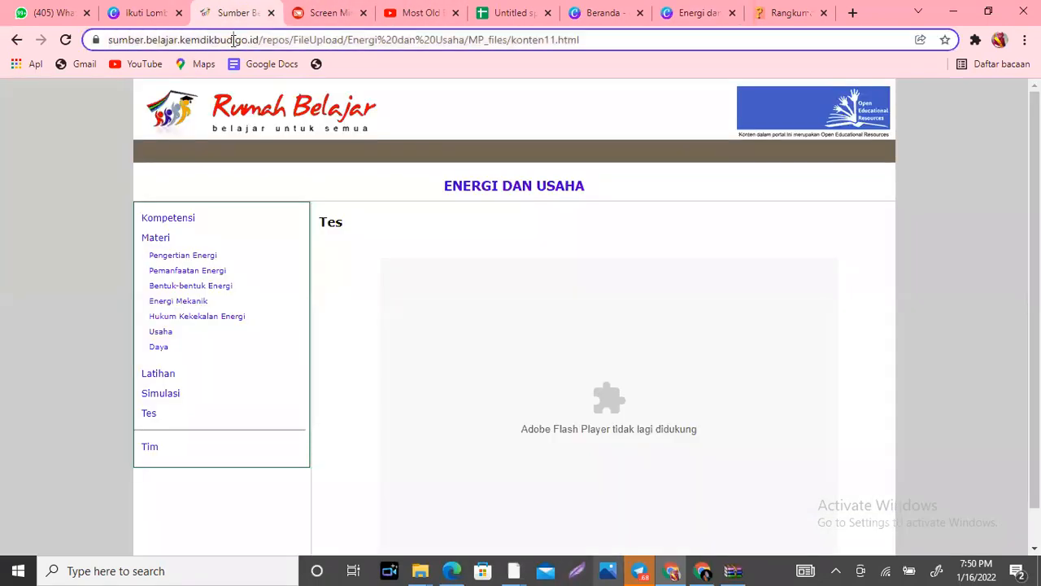
left_click(690, 9)
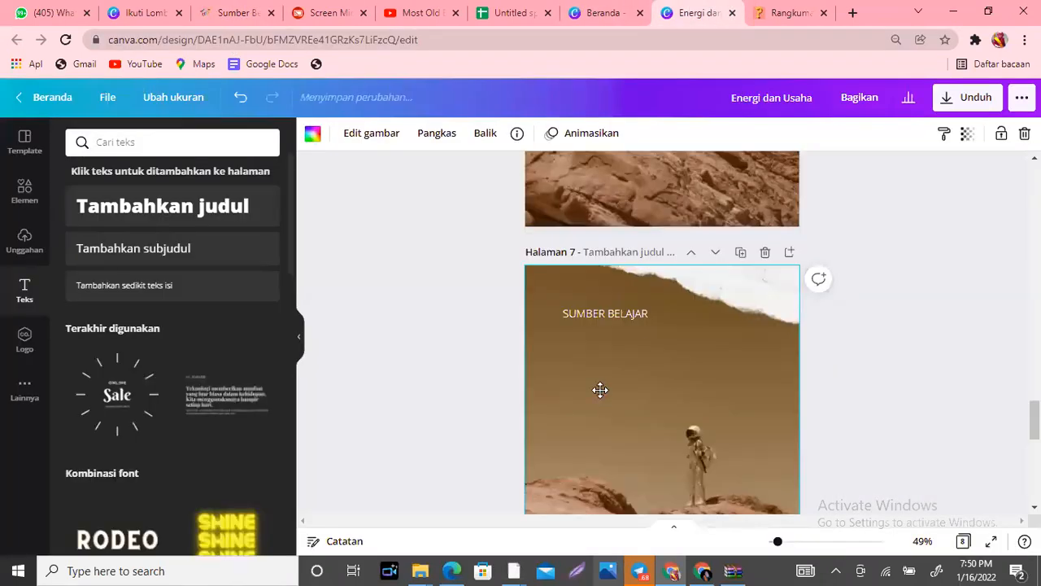
double_click(599, 397)
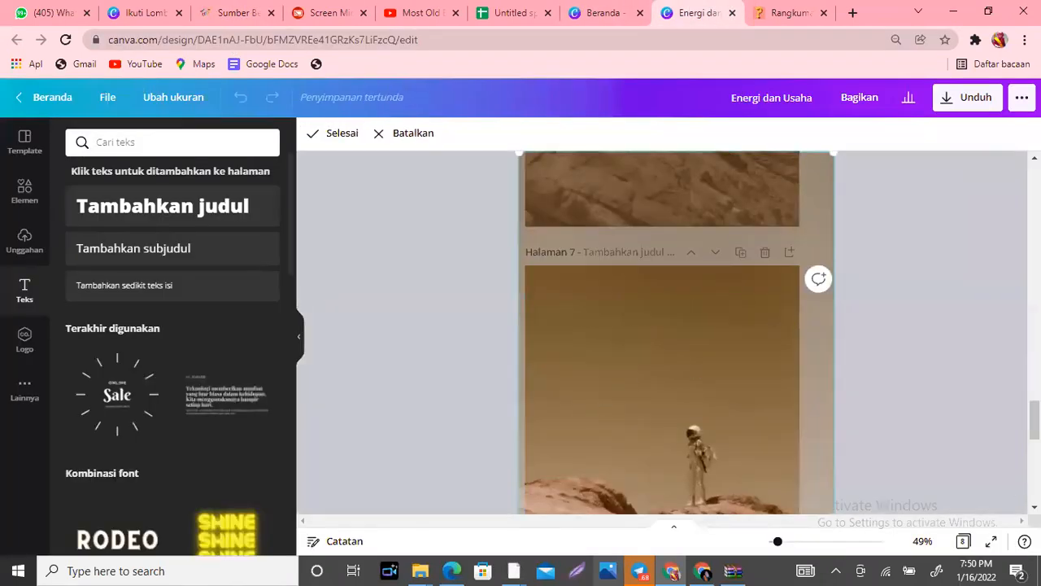
left_click(968, 377)
key("ctrl+v")
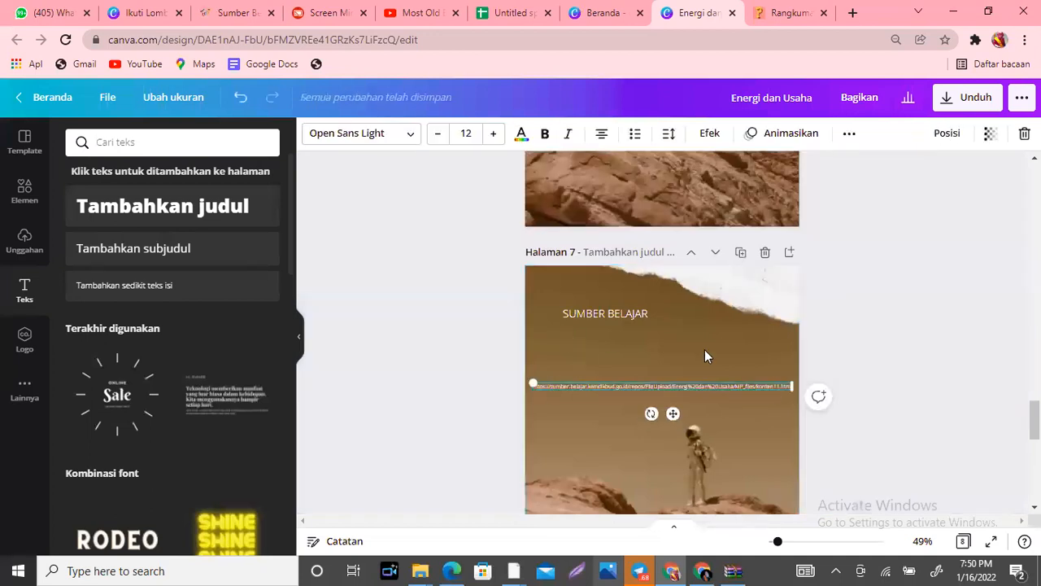
left_click_drag(672, 414, 672, 368)
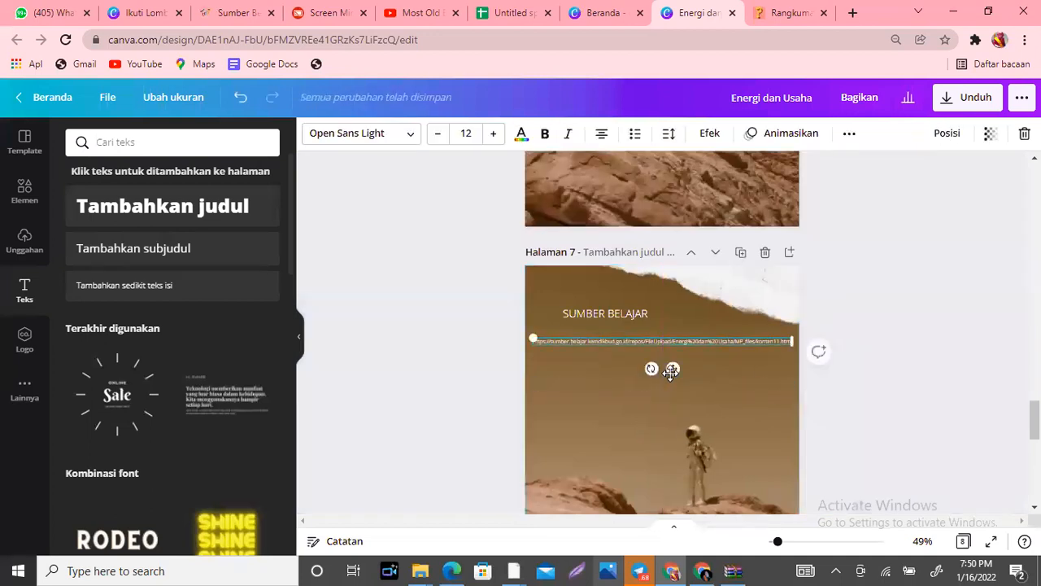
Copy the web address of the tanya-tanya.com Usaha & Energi article and return to page 7 of the design to add it
left_click(785, 10)
left_click(354, 41)
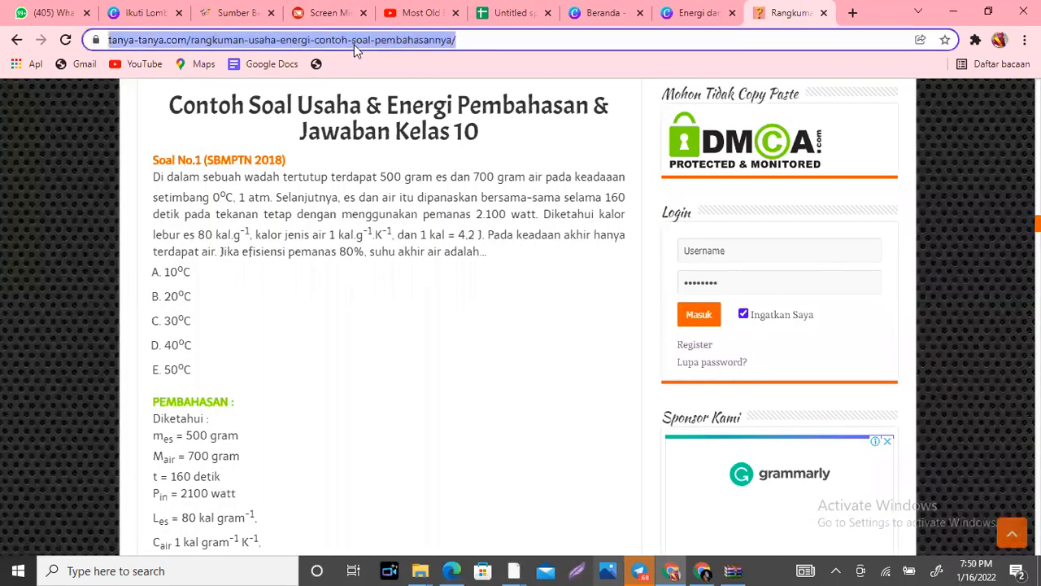
left_click(690, 15)
left_click(596, 414)
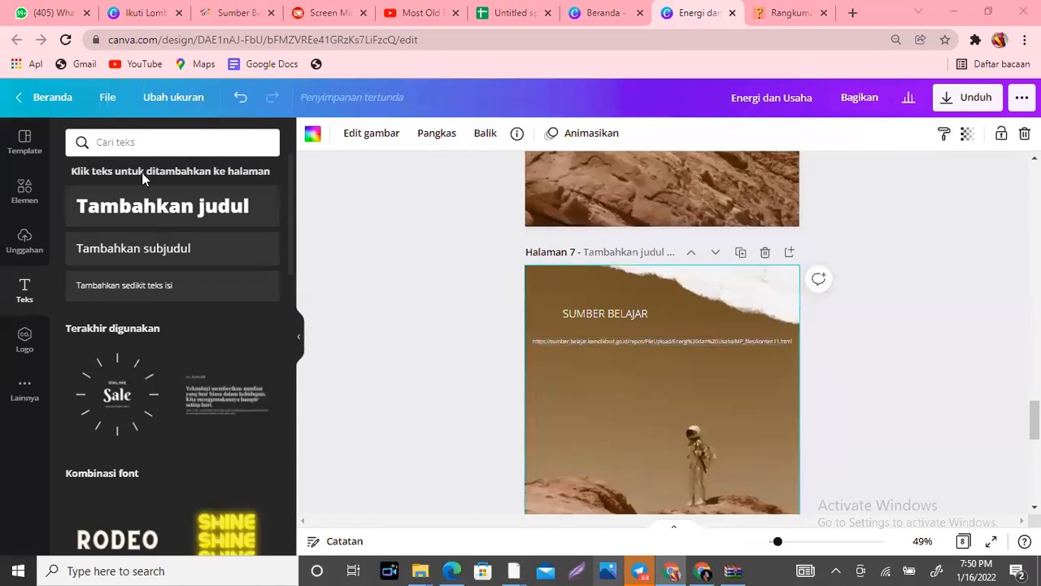
Add the second source link in white directly below the first link on page 7
key("ctrl+v")
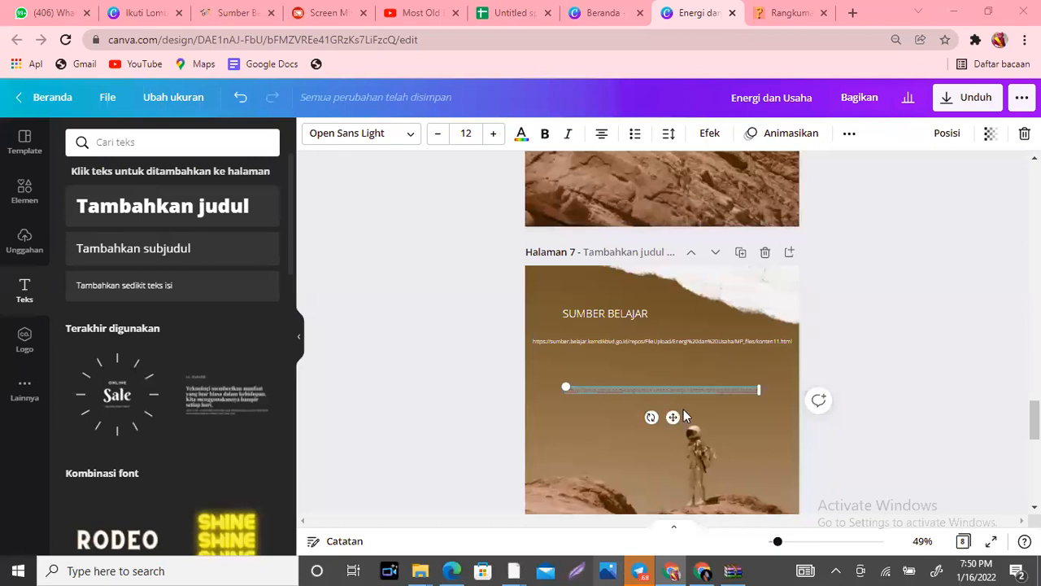
left_click_drag(672, 417, 640, 385)
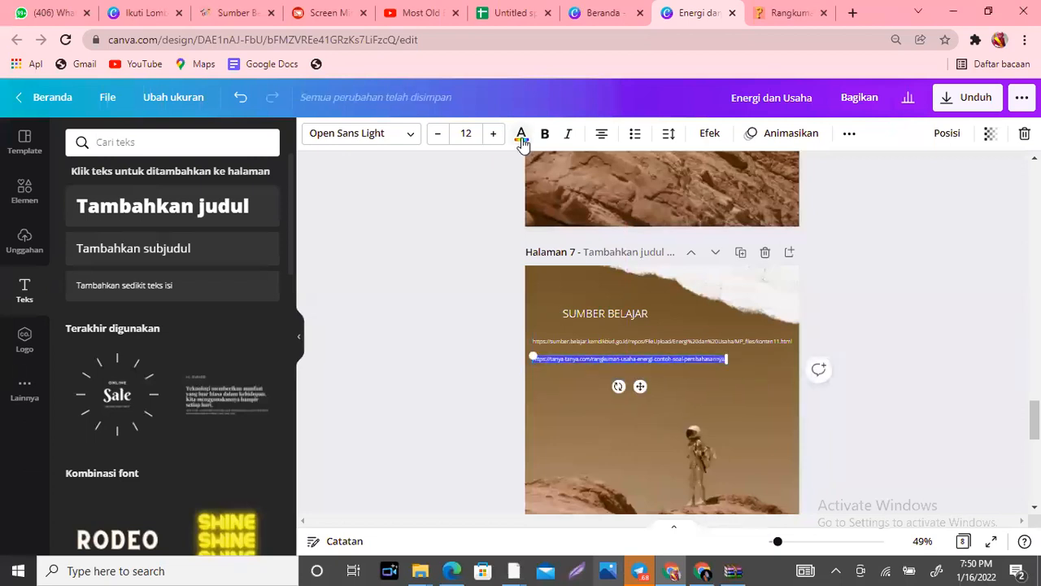
left_click(521, 137)
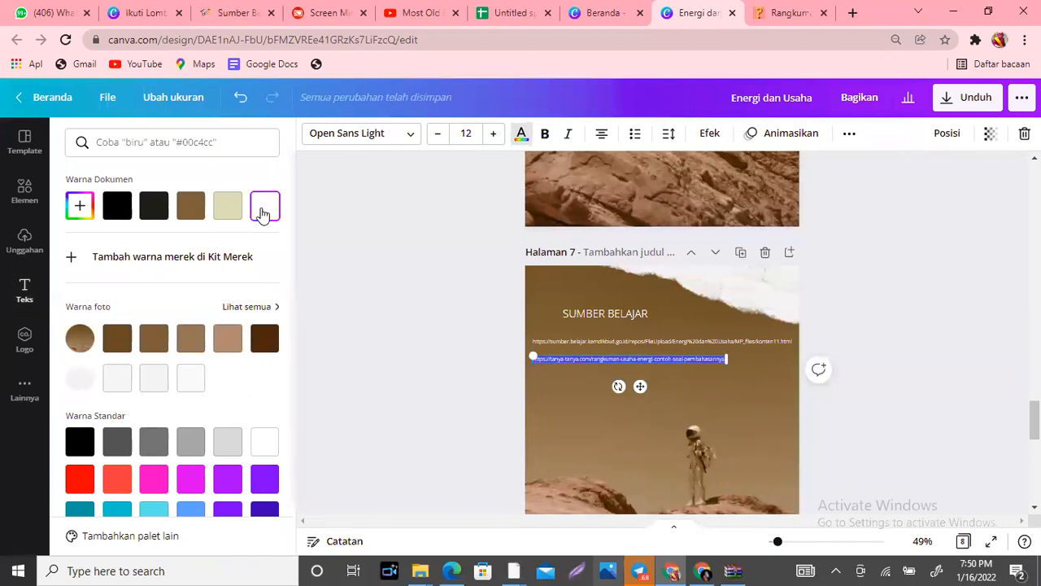
left_click(583, 427)
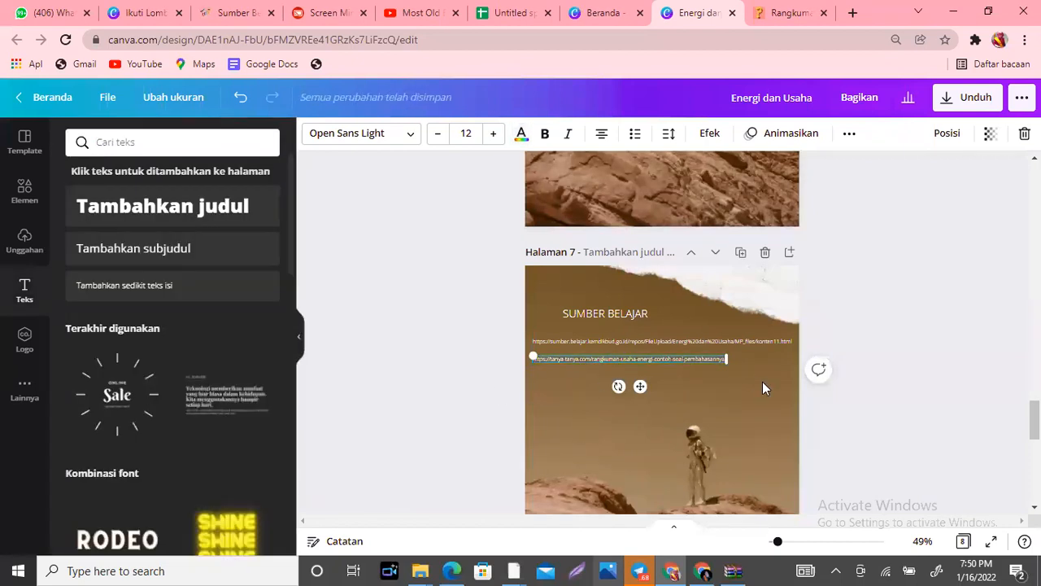
left_click(762, 388)
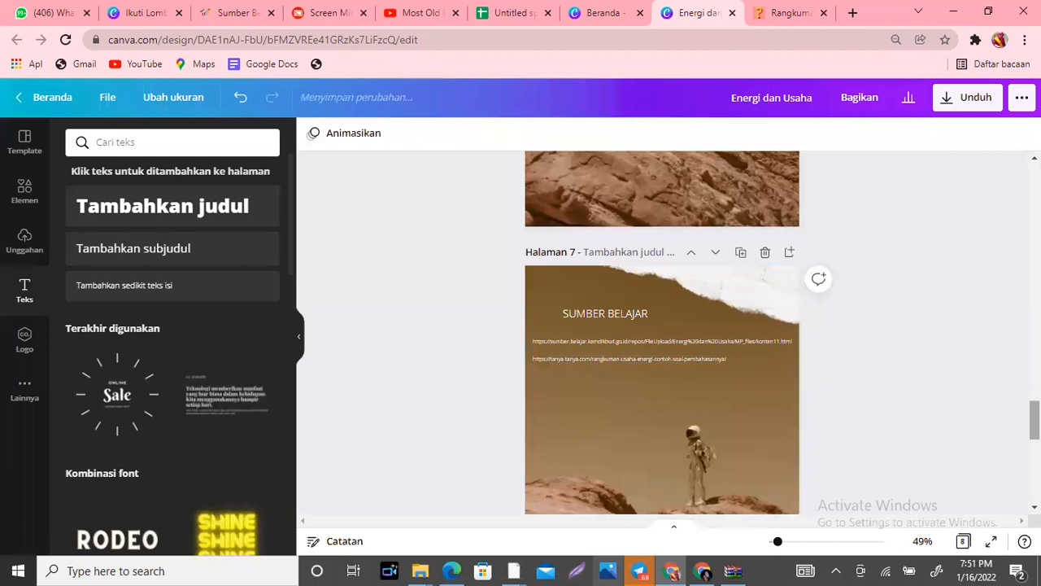
Replace the "Cresthill High School" text on the last page with the author's full name
scroll(614, 283, "down", 5)
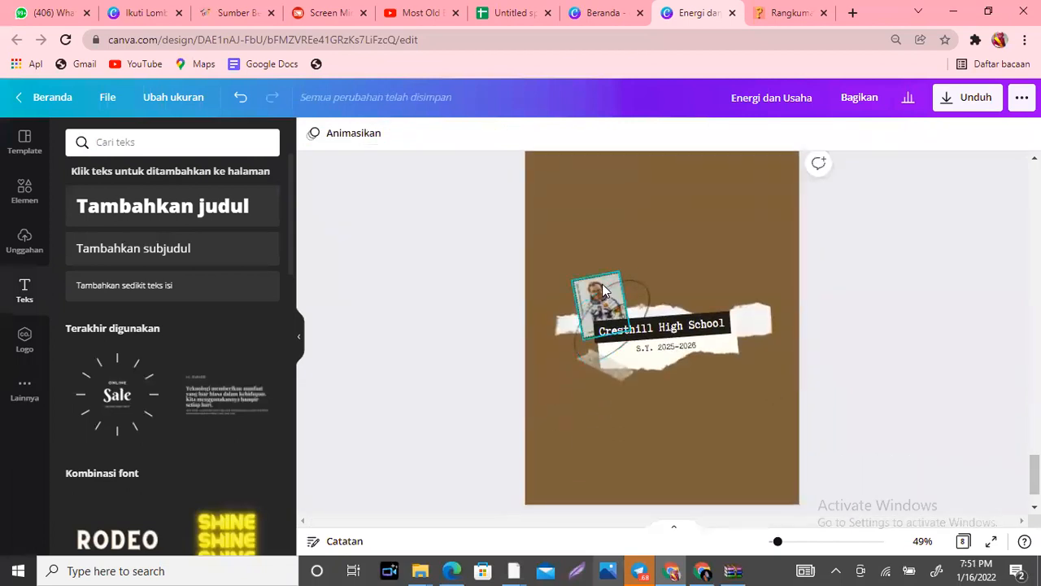
left_click(603, 290)
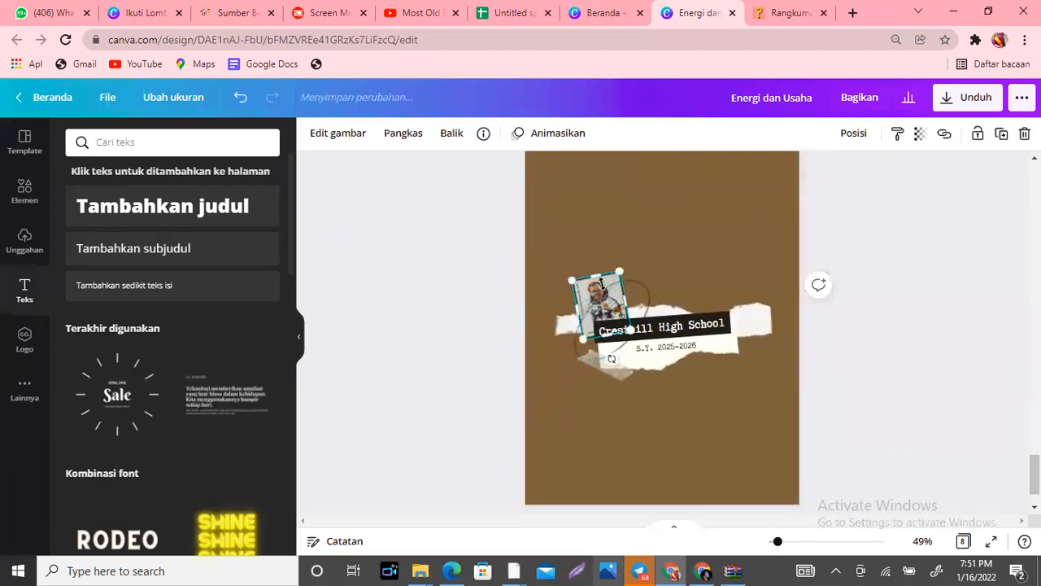
left_click(699, 332)
left_click(698, 331)
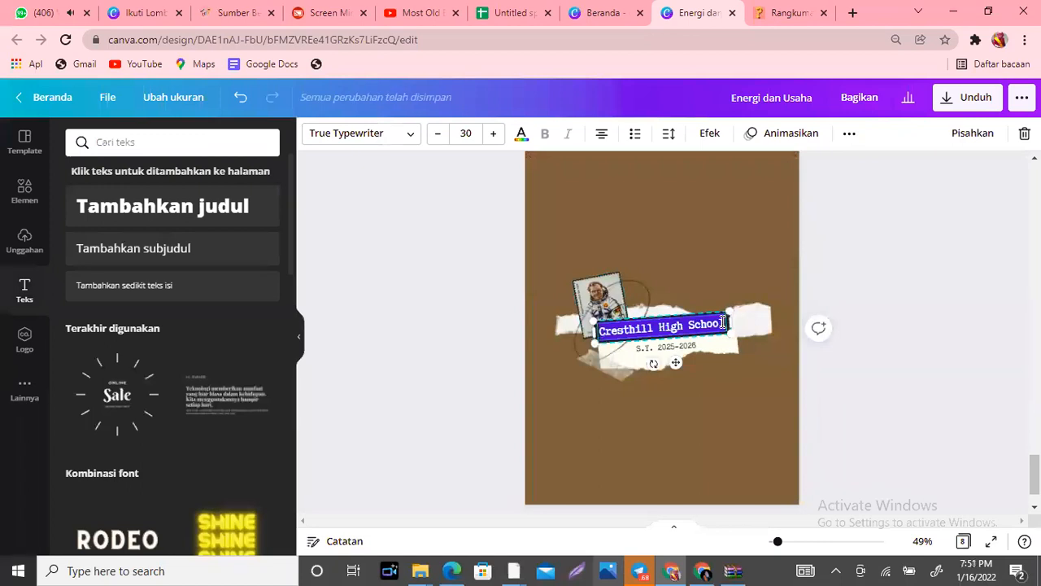
type("DONA")
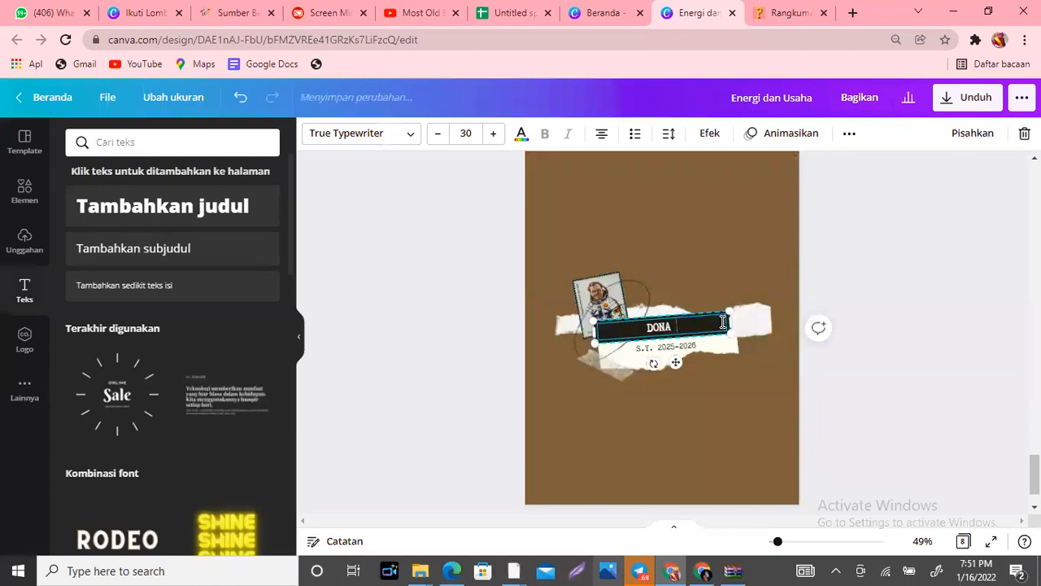
type(" YULIA SARI")
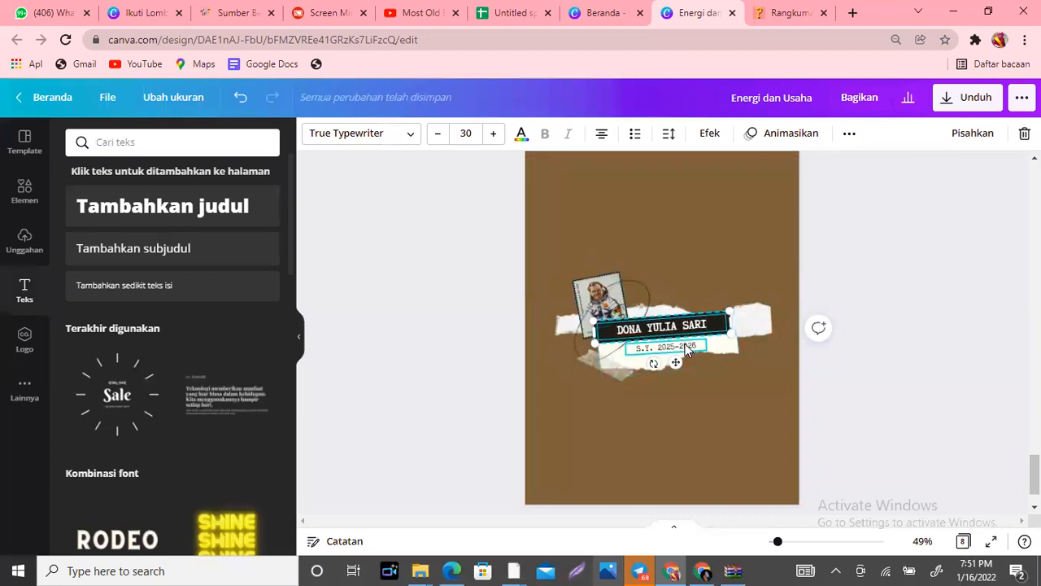
Replace the school-year line with "SMAN 3 TANJUNG JABUNG TIMUR" and widen its text box to fit on one line
double_click(685, 344)
type("s")
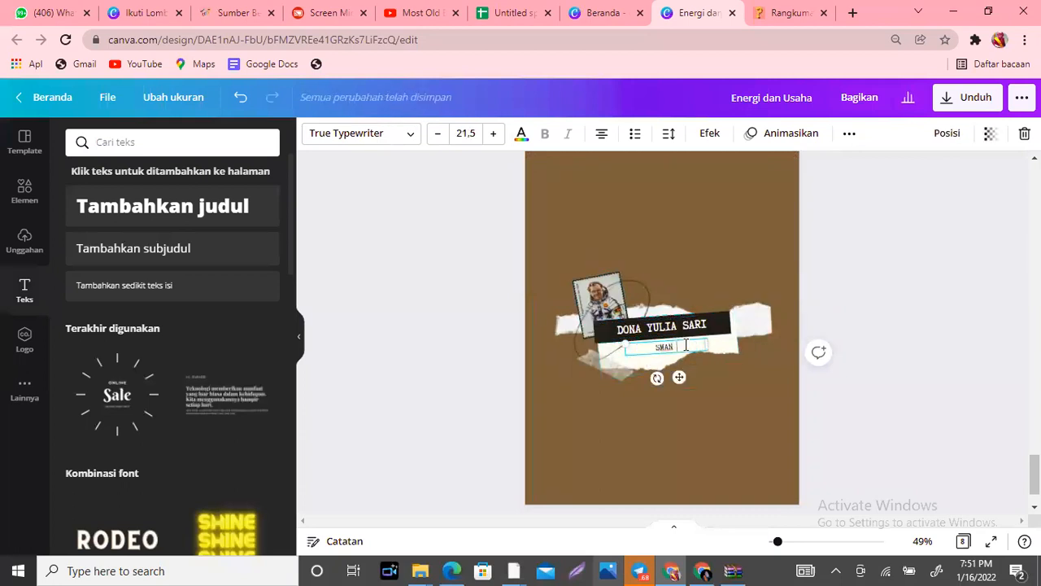
type("MAN 3 TANJUNG JABUNG TIMUR")
left_click_drag(708, 349, 750, 348)
left_click_drag(699, 375, 690, 378)
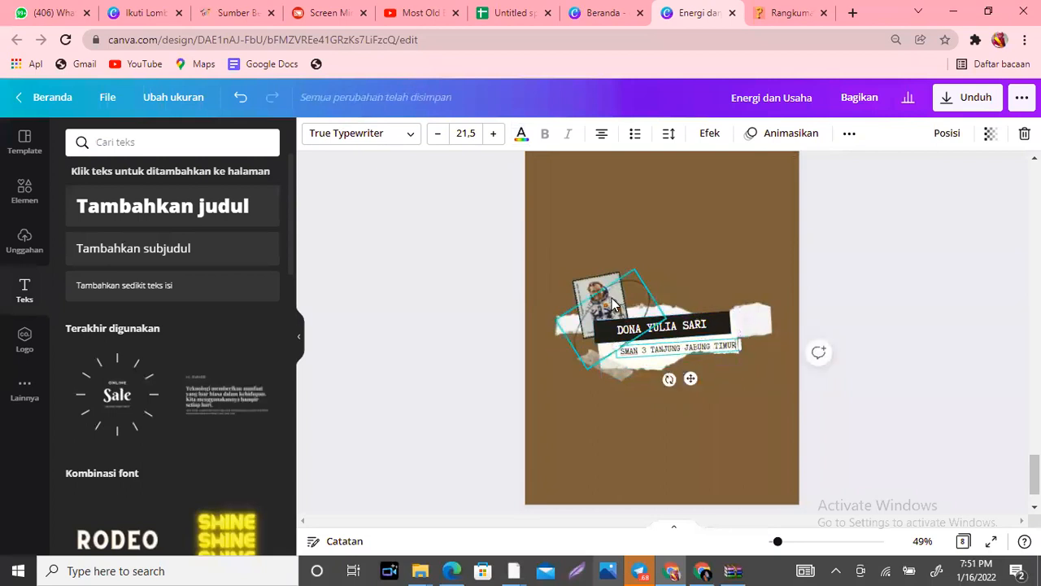
left_click(602, 297)
key("Delete")
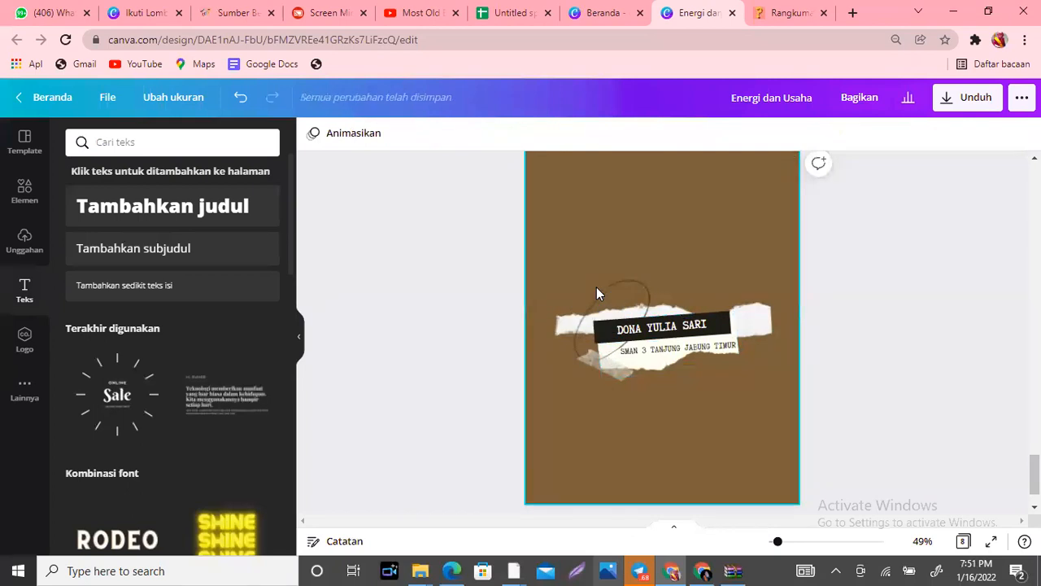
key("ctrl+z")
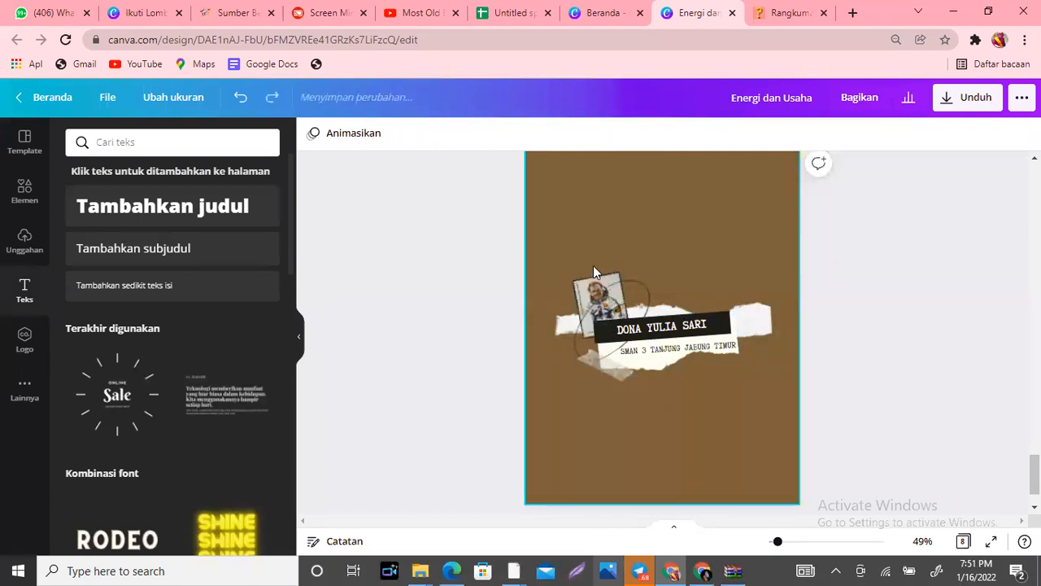
Insert the uploaded cutout portrait with the grey headscarf on the last page and shrink it over the paper strip
left_click(24, 192)
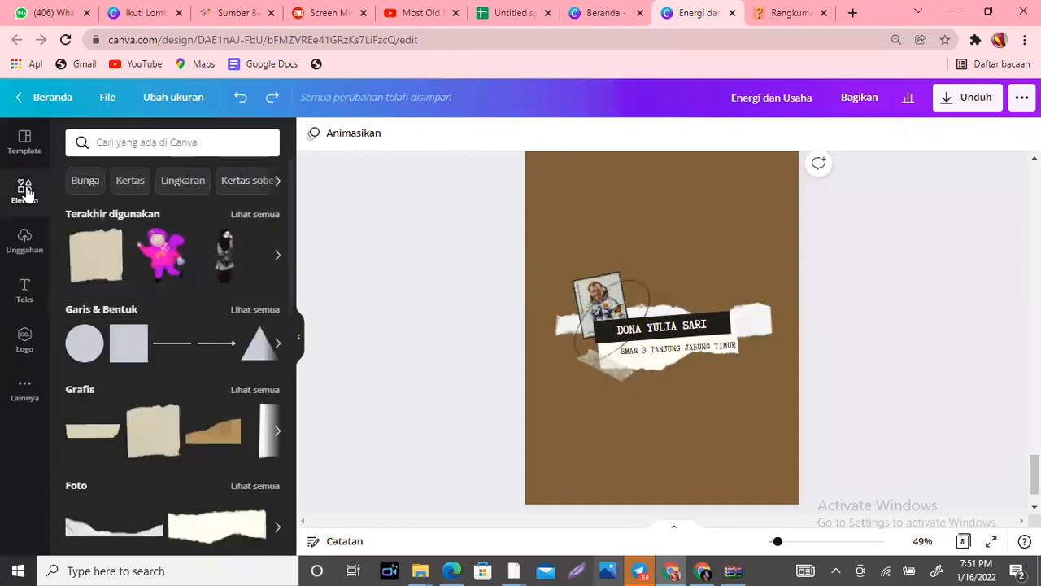
left_click(27, 242)
scroll(293, 232, "down", 6)
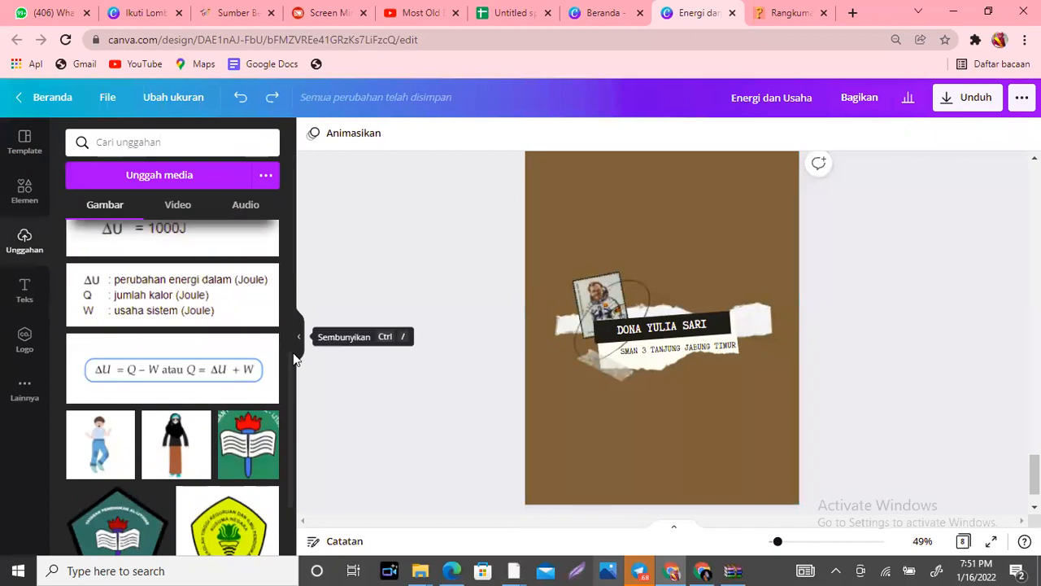
scroll(292, 356, "down", 2)
left_click(265, 509)
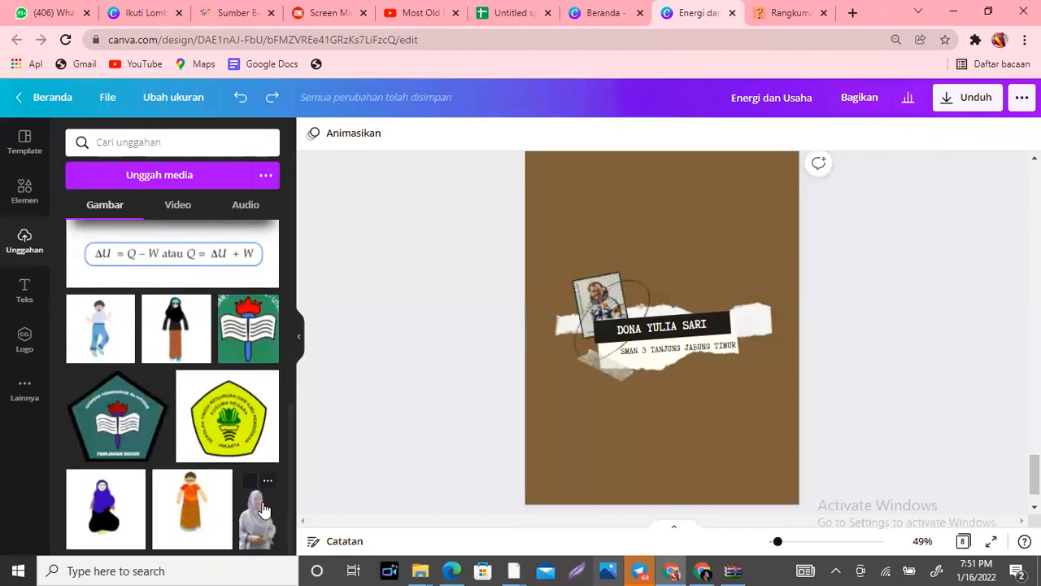
left_click_drag(666, 215, 663, 275)
left_click_drag(712, 433, 648, 407)
Delete the astronaut stamp picture and move the portrait into its place
left_click(578, 300)
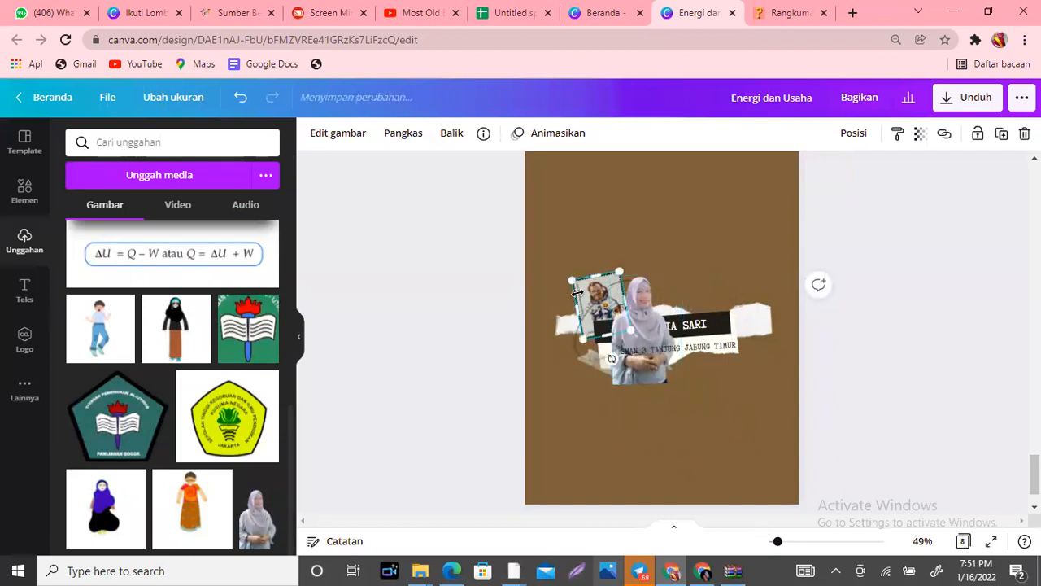
key("Delete")
left_click_drag(644, 330, 582, 309)
Shift the black name label to the right and tuck the portrait behind the torn paper strip
left_click_drag(715, 326, 739, 325)
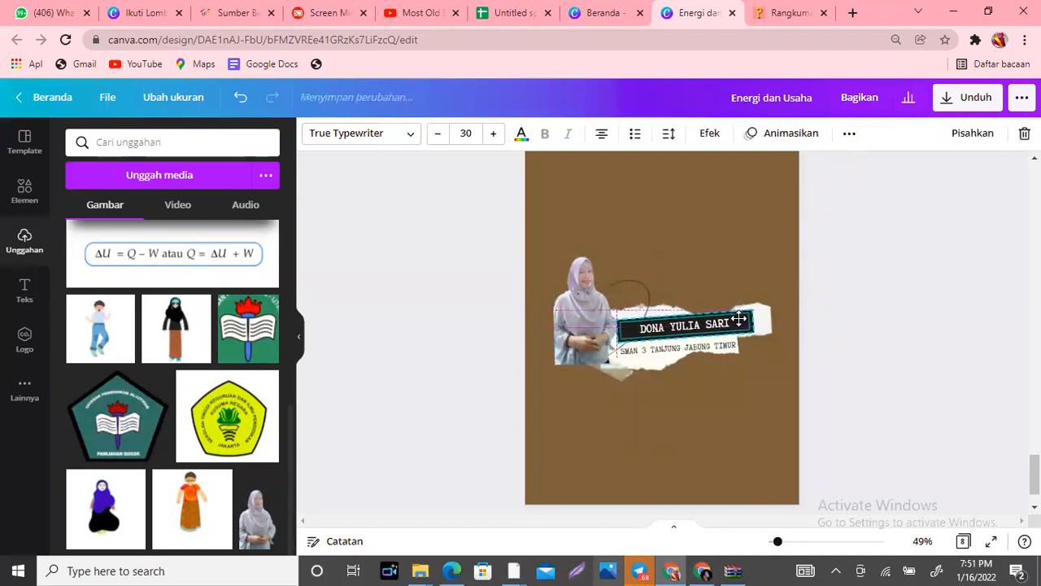
left_click(564, 314)
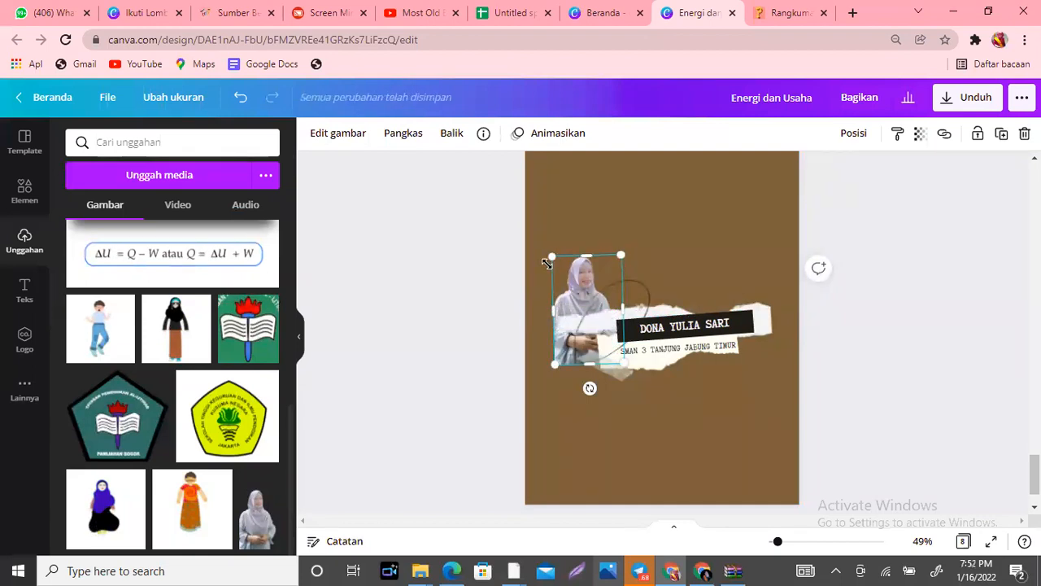
left_click_drag(573, 276, 601, 272)
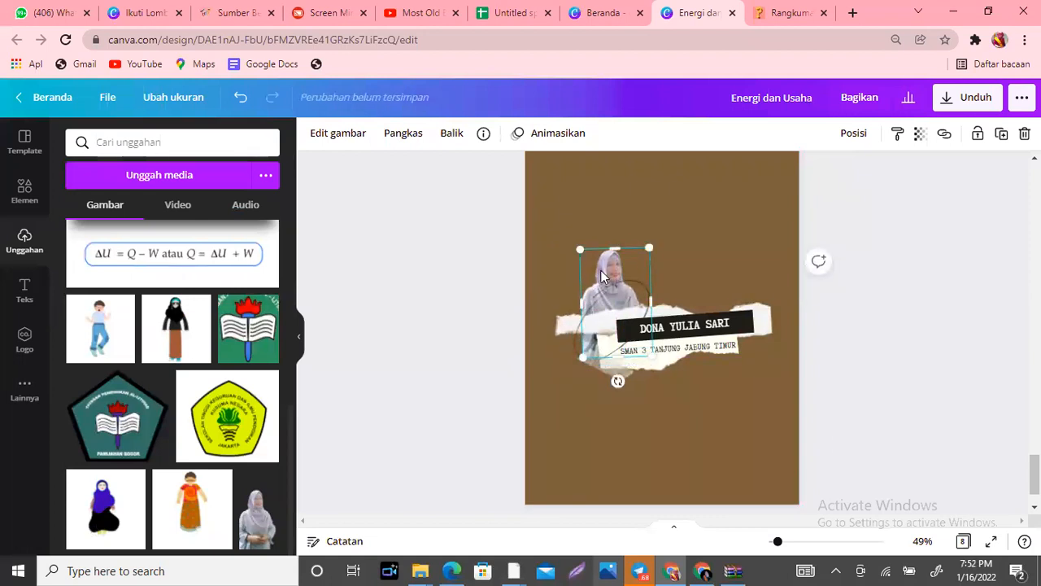
Move the tape piece up over the portrait's lower edge and shift the hand-drawn circle down and left around it
left_click(677, 405)
left_click(601, 378)
mouse_move(600, 375)
left_mouse_down()
mouse_move(618, 374)
mouse_move(599, 361)
left_mouse_up()
left_click(657, 393)
left_click(921, 135)
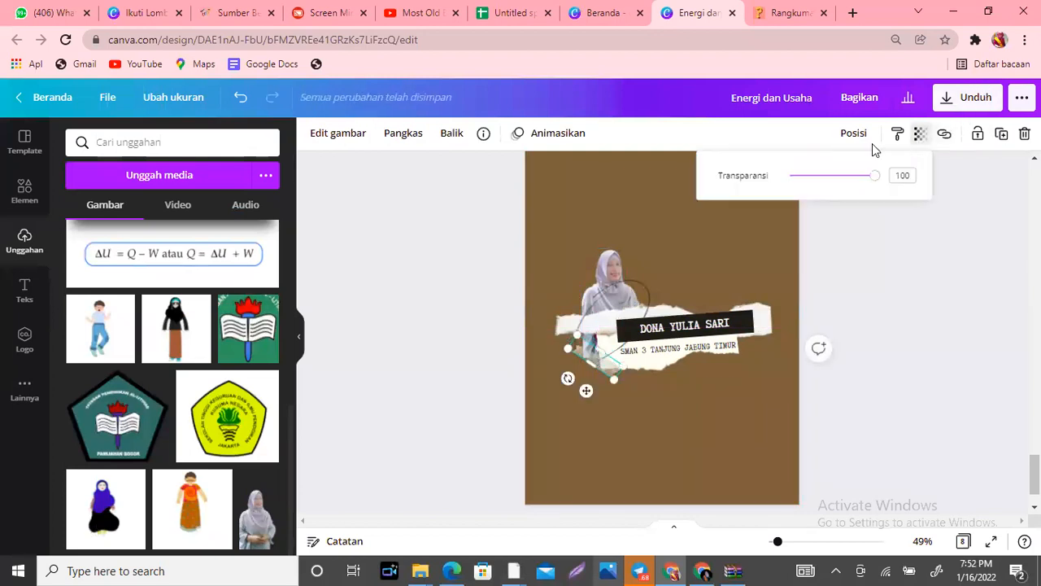
left_click(755, 456)
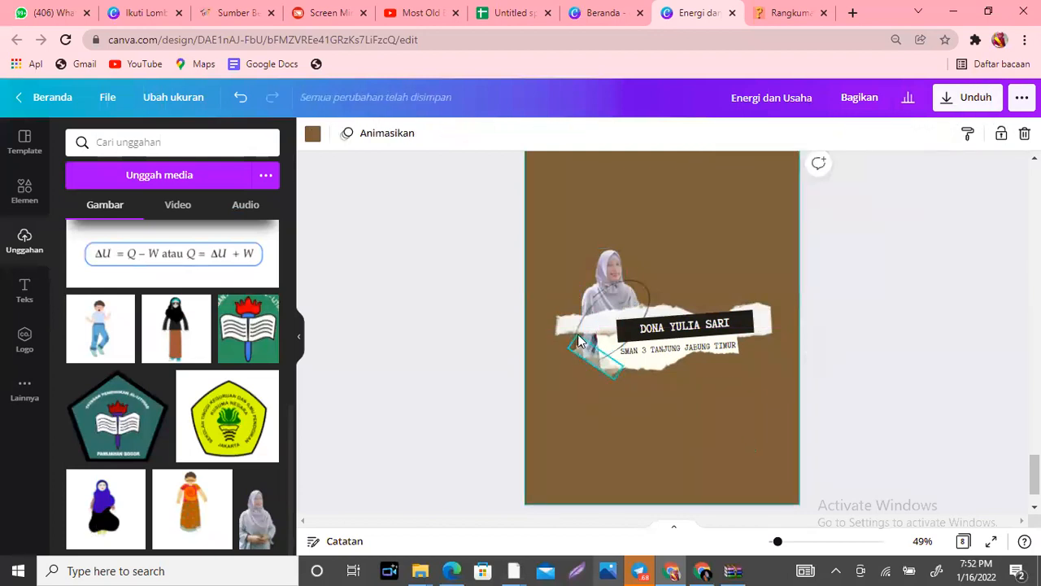
left_click_drag(574, 331, 558, 348)
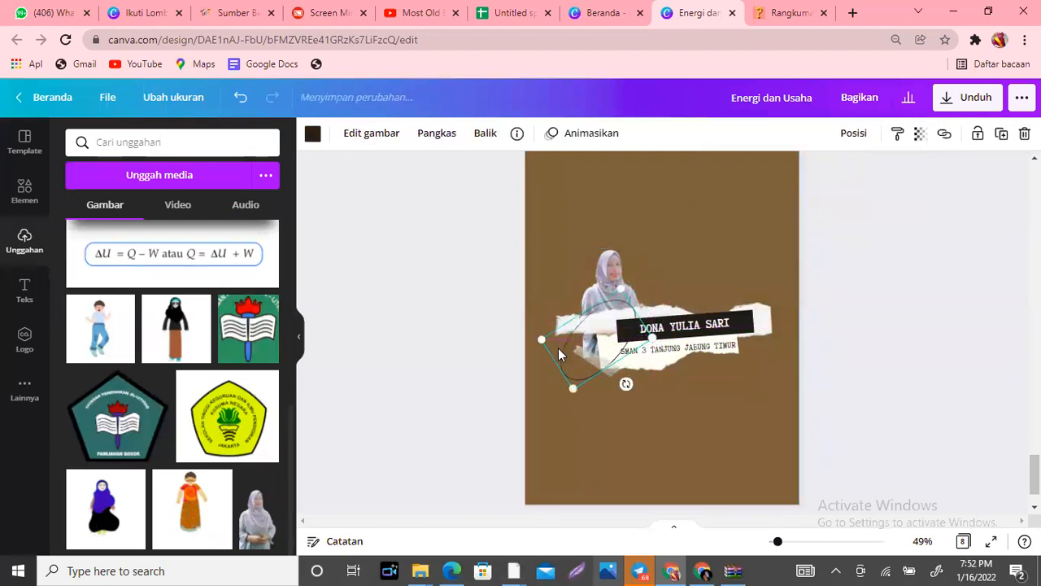
left_click(727, 422)
Search the elements for "1" and add the square number 1 graphic to page 2, "PENGERTIAN ENERGI"
scroll(835, 361, "up", 5)
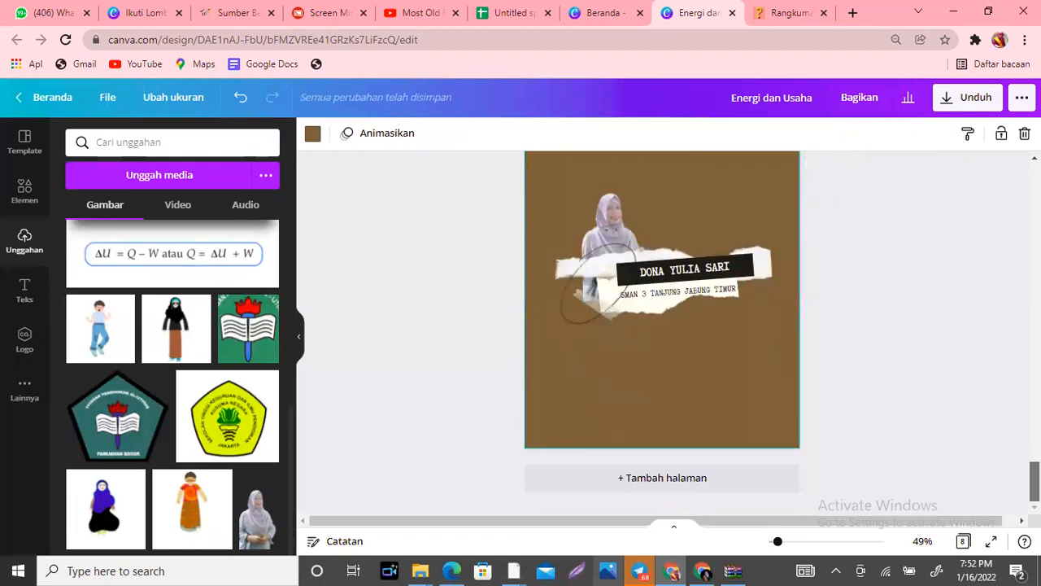
scroll(662, 325, "up", 20)
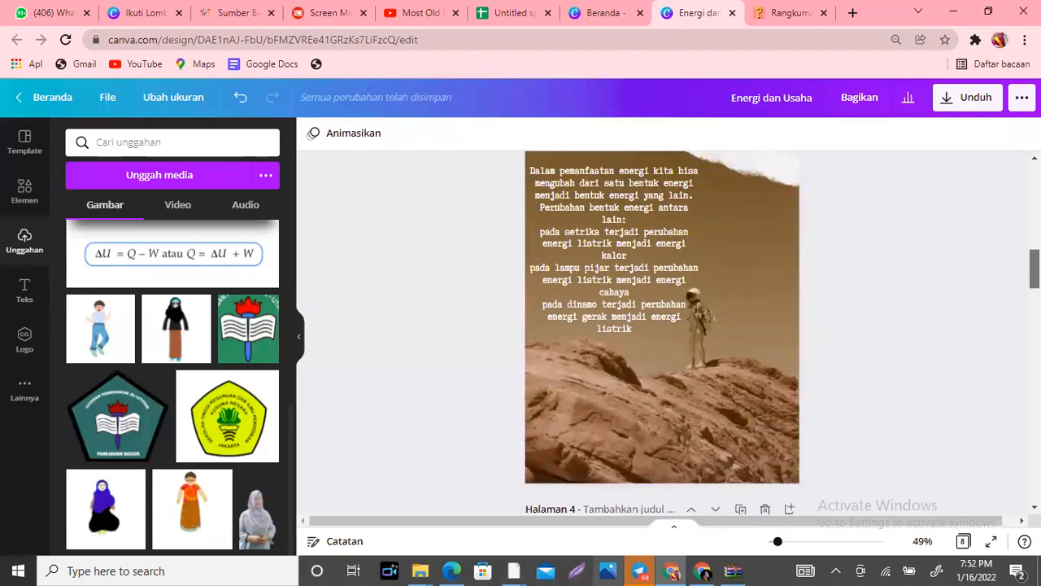
scroll(662, 325, "down", 5)
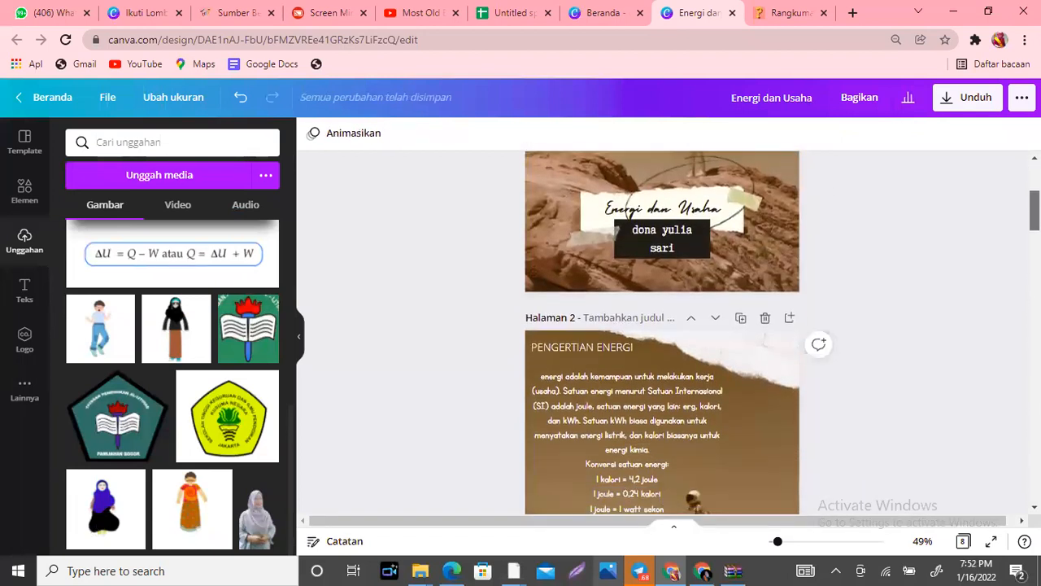
scroll(663, 333, "down", 5)
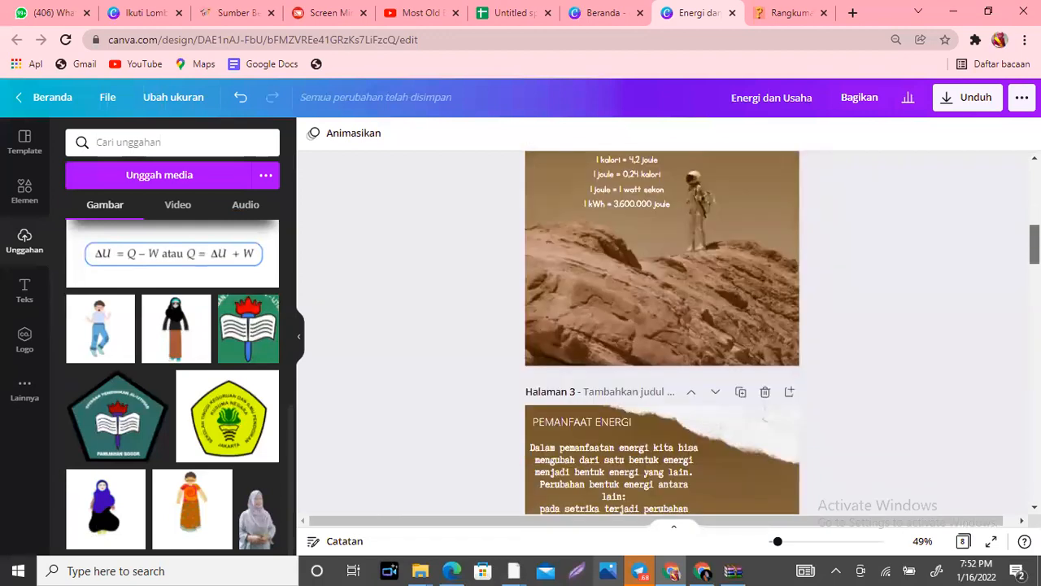
scroll(662, 333, "down", 1)
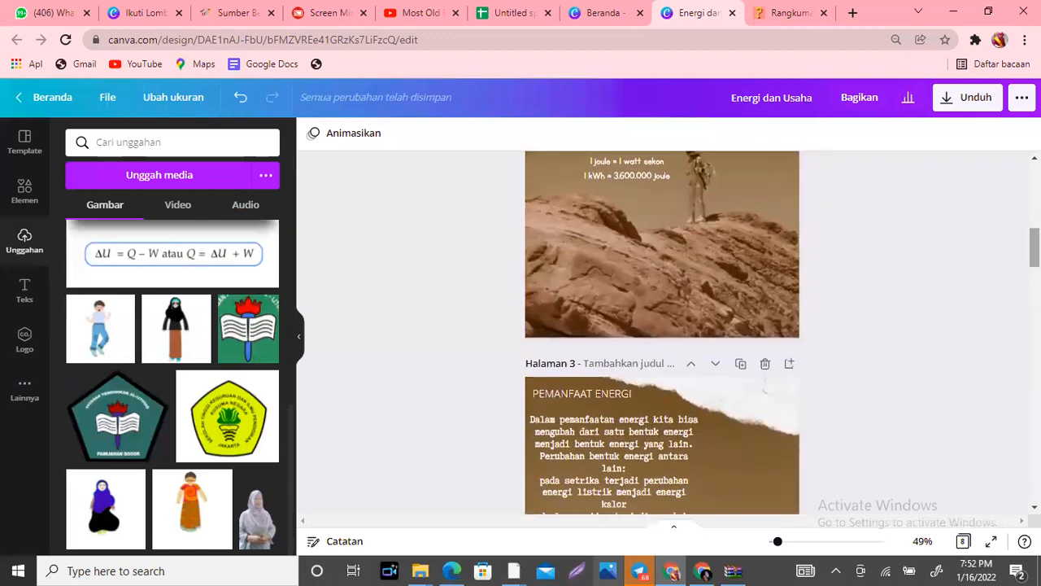
scroll(662, 332, "up", 3)
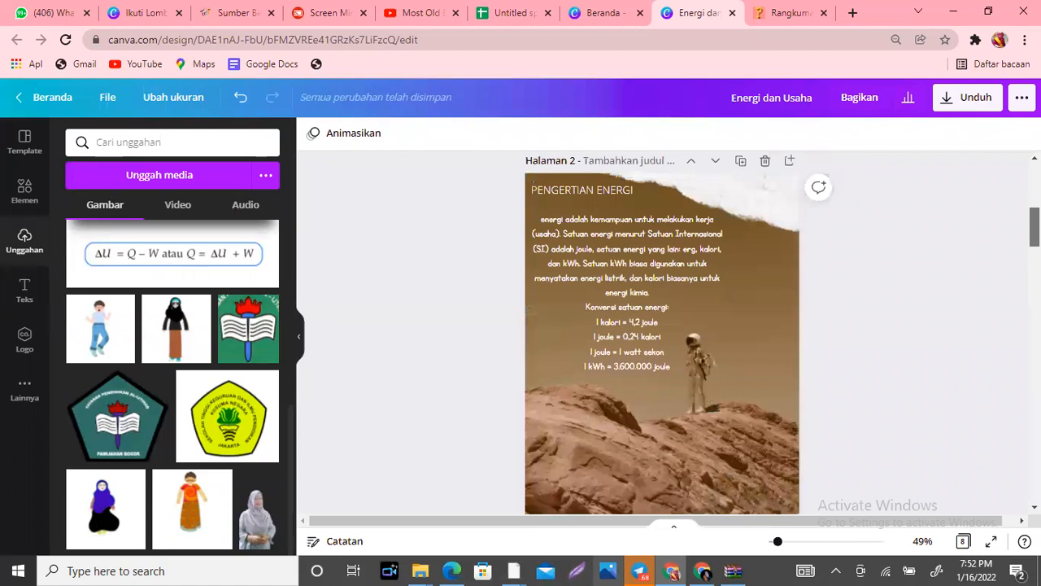
left_click(24, 195)
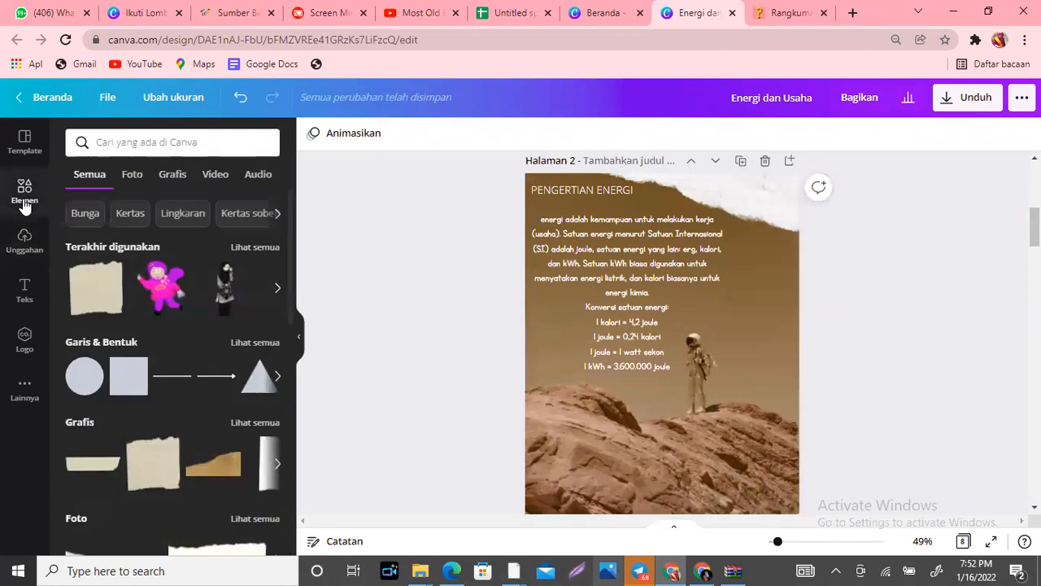
left_click(153, 138)
type("1")
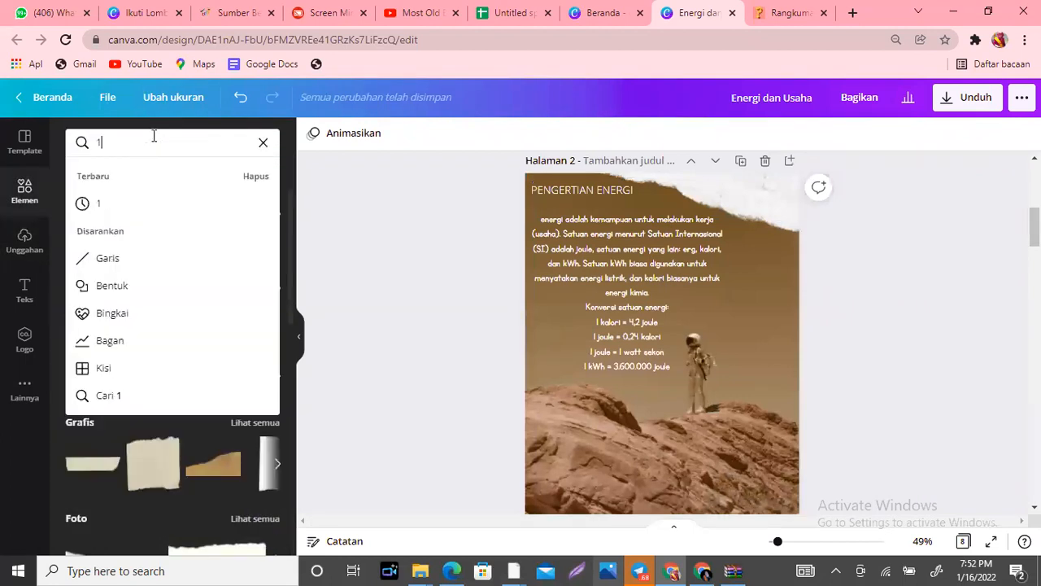
key("Return")
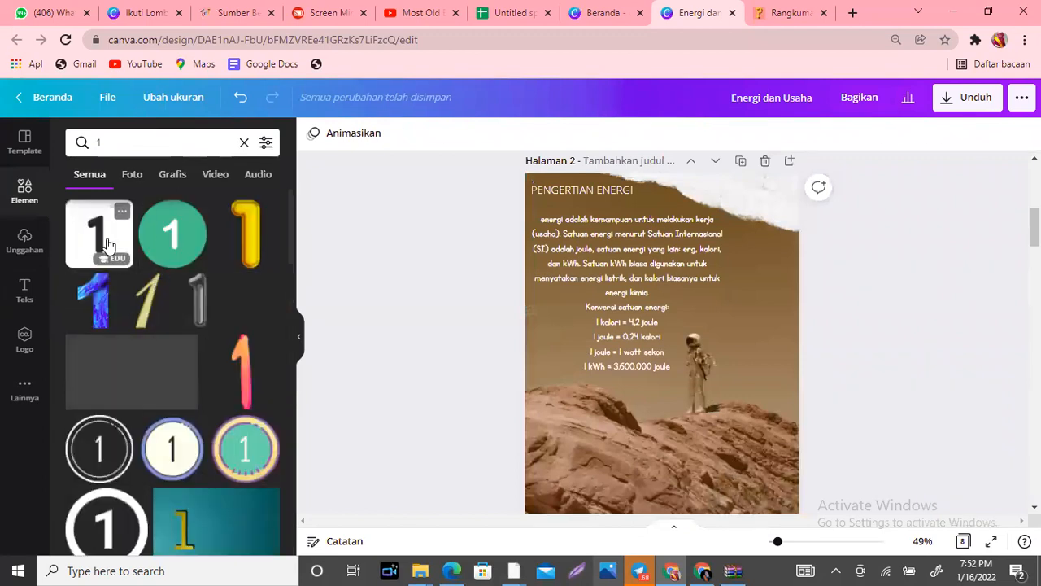
left_click(114, 213)
left_click_drag(1035, 227, 1035, 184)
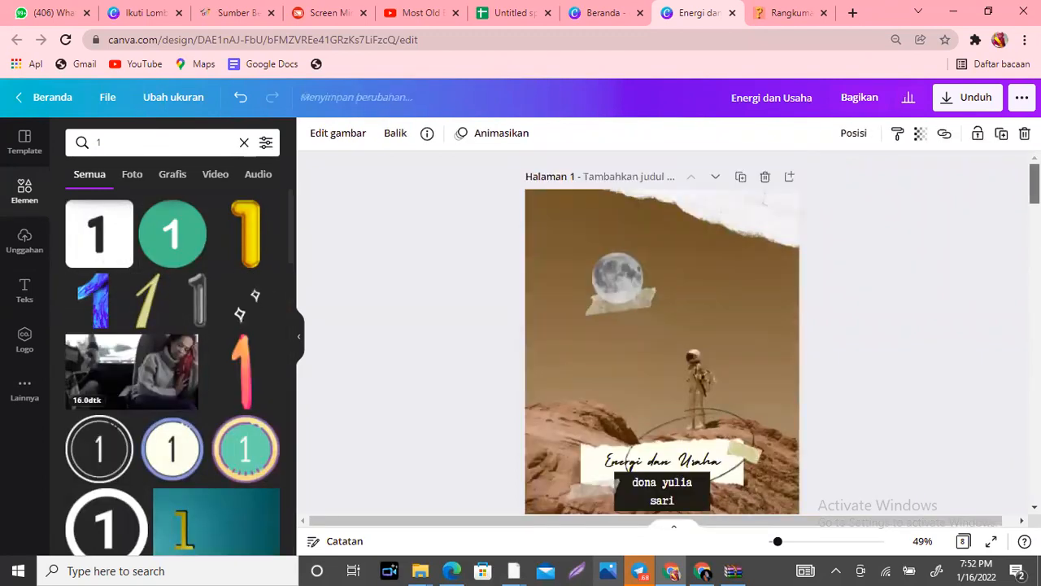
scroll(705, 225, "down", 5)
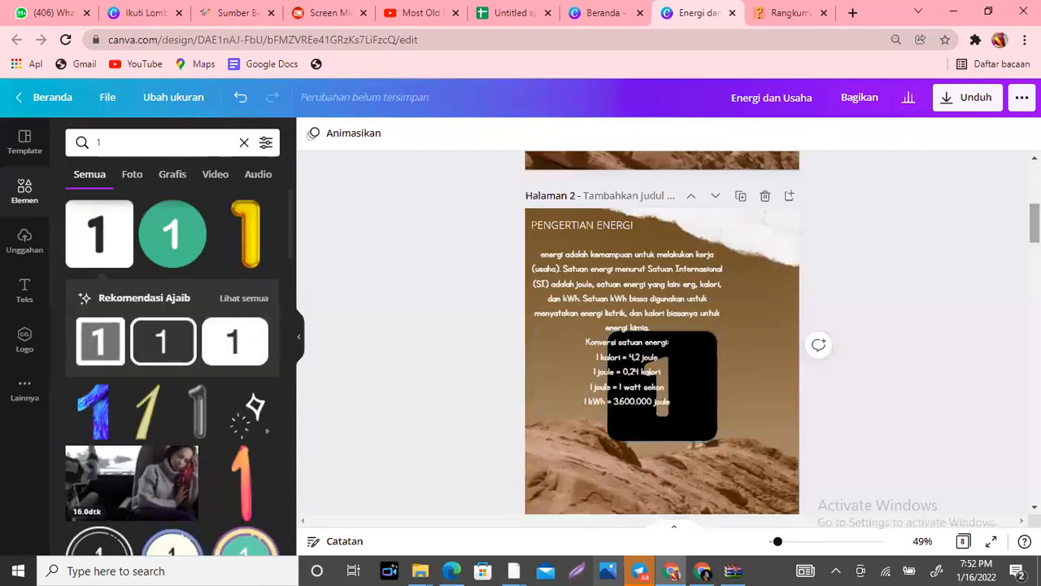
Move the square number 1 graphic to page 2's lower-right corner and shrink it to a small page-number badge
left_click(705, 241)
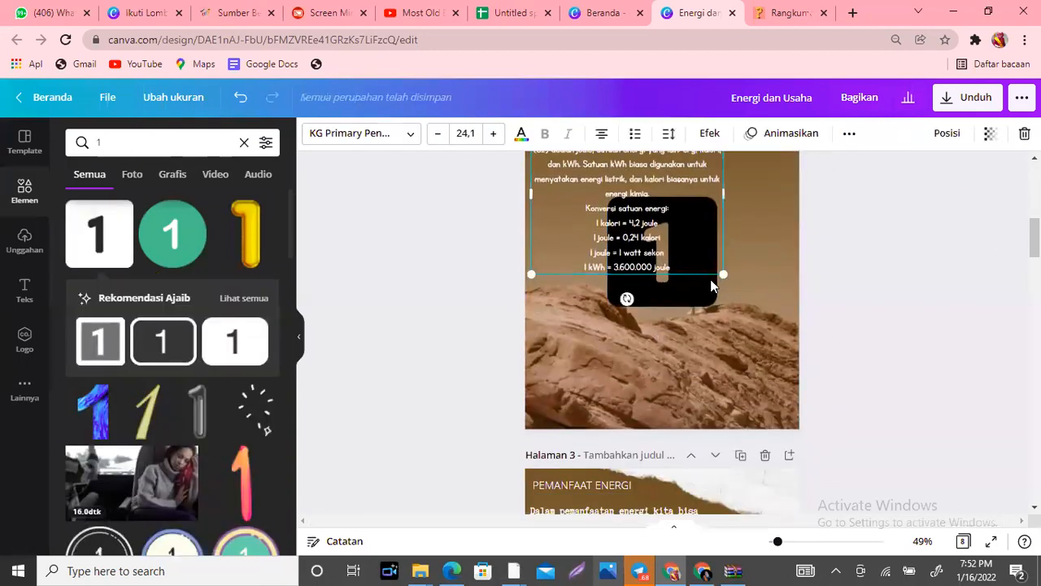
left_click(710, 279)
left_click_drag(641, 257, 752, 378)
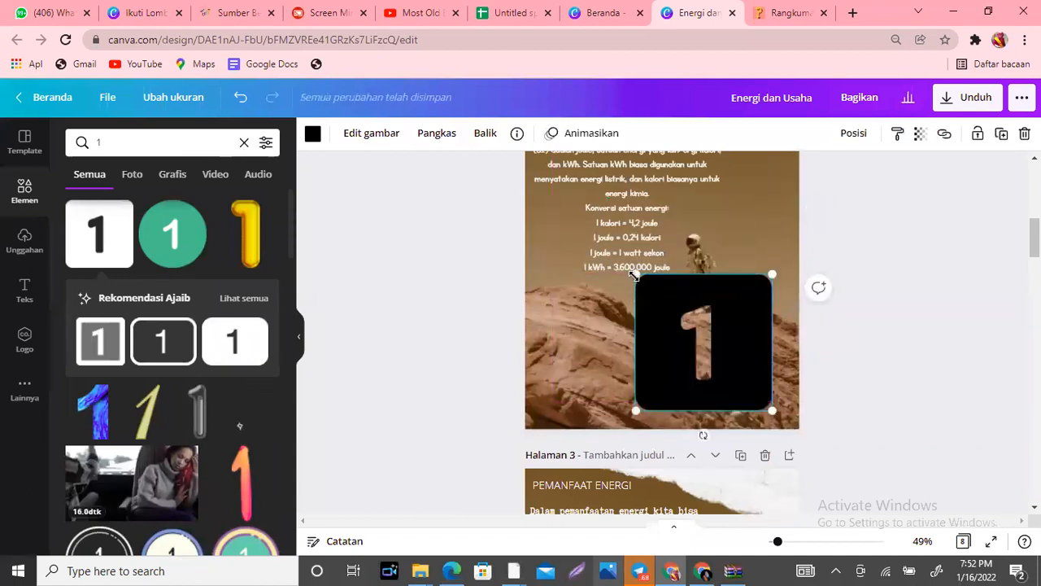
left_click_drag(636, 274, 761, 393)
left_click(602, 242)
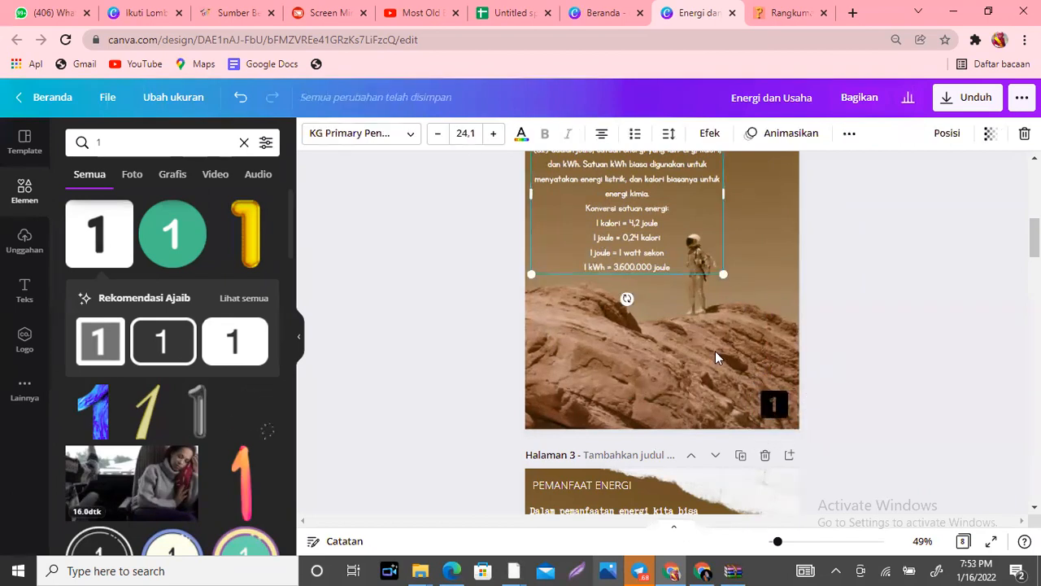
Scale the body text on page 3, "PEMANFAAT ENERGI", down slightly to size 23,6
scroll(662, 333, "down", 5)
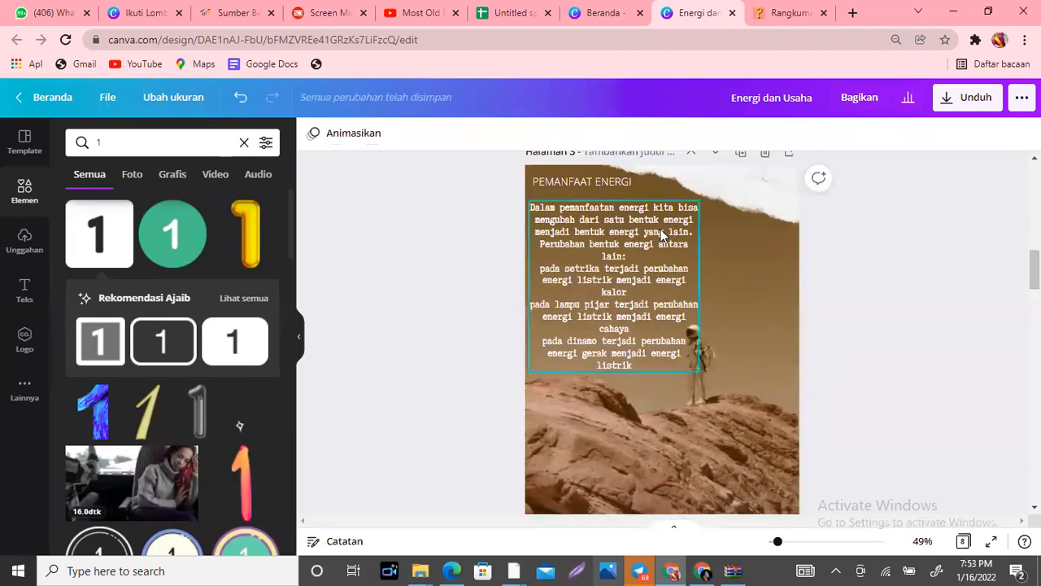
left_click(657, 233)
left_click_drag(690, 370, 691, 363)
Compare the font and size of the body text on pages 2 and 3
scroll(662, 333, "up", 8)
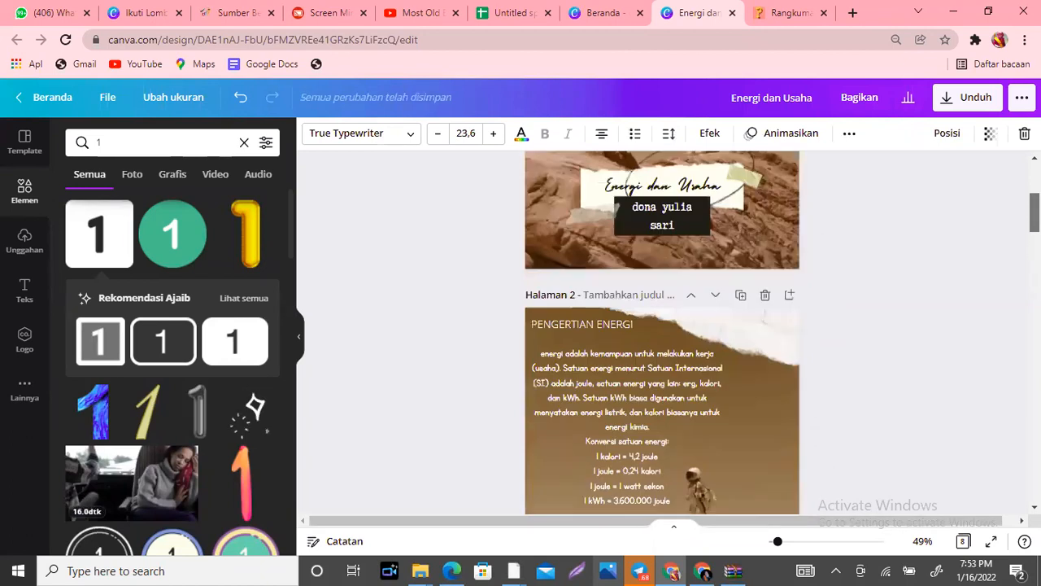
scroll(656, 218, "down", 2)
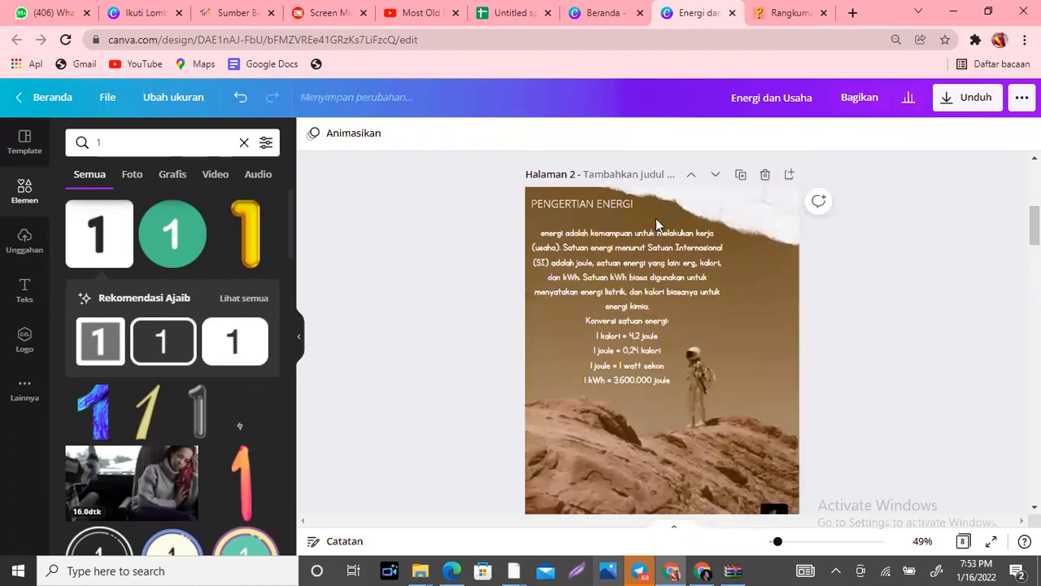
left_click(630, 253)
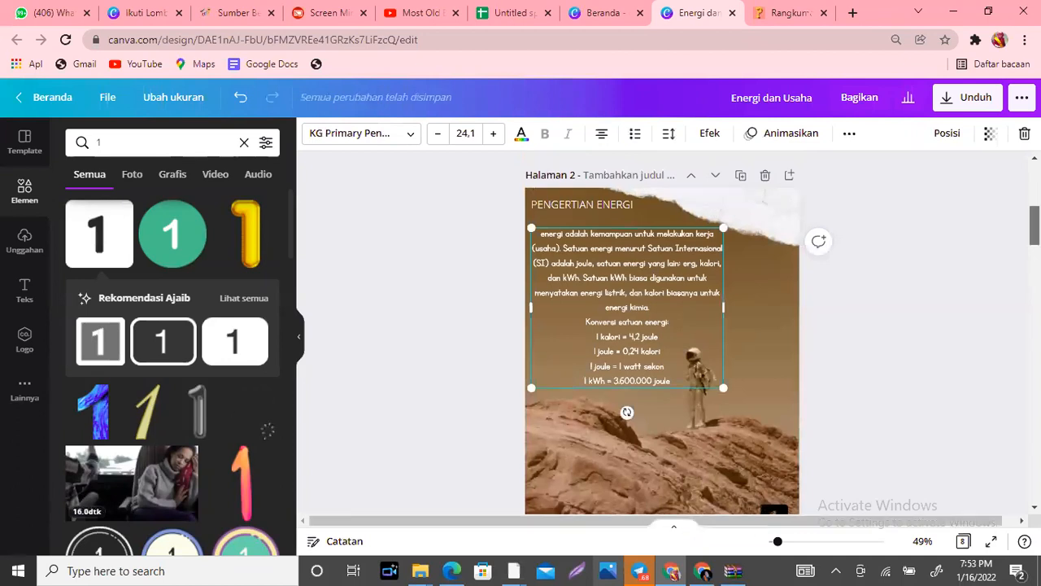
scroll(636, 263, "down", 5)
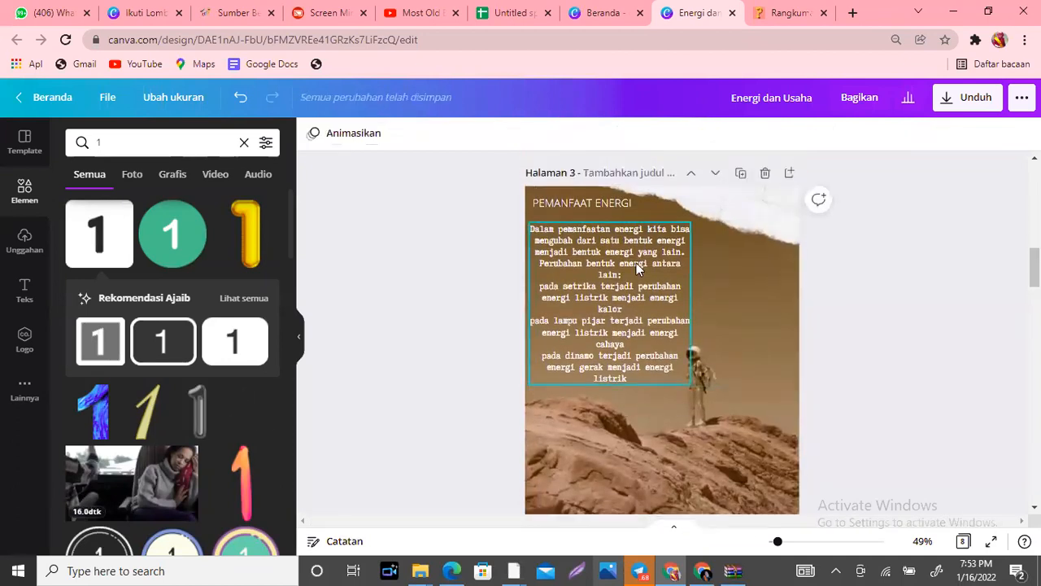
left_click(637, 263)
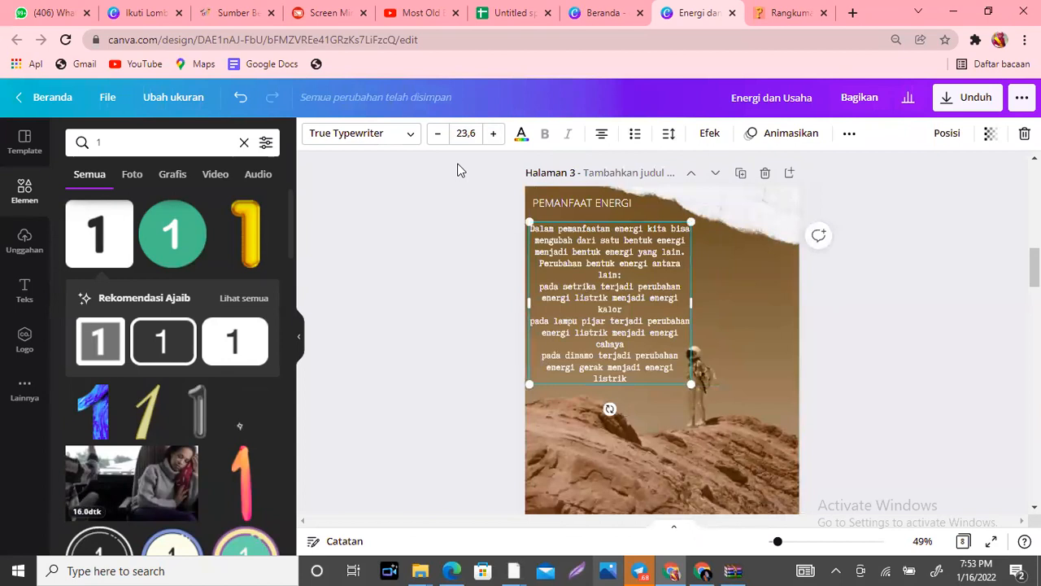
scroll(1011, 249, "up", 5)
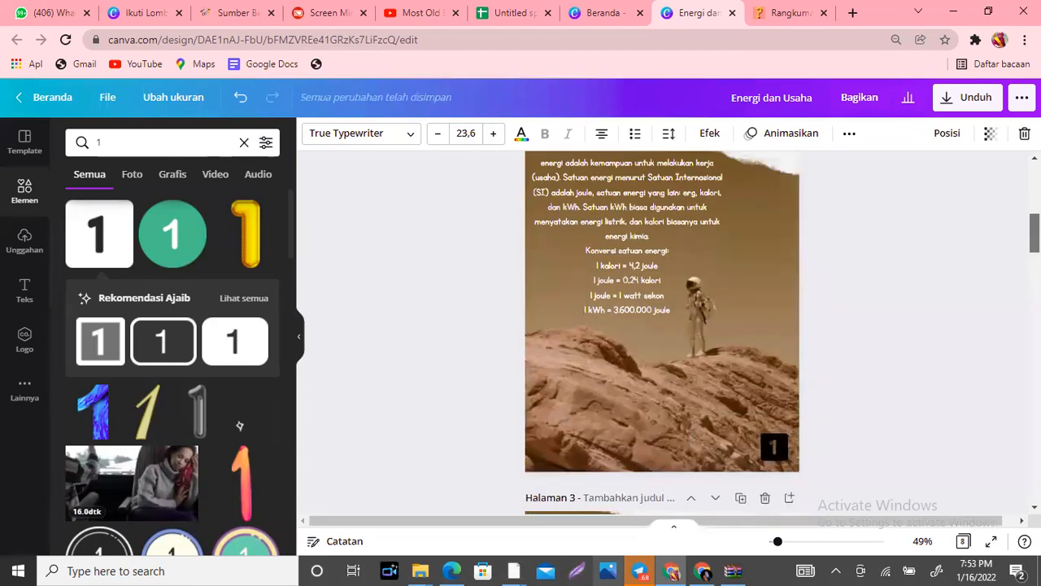
scroll(1011, 250, "down", 3)
scroll(1011, 249, "up", 2)
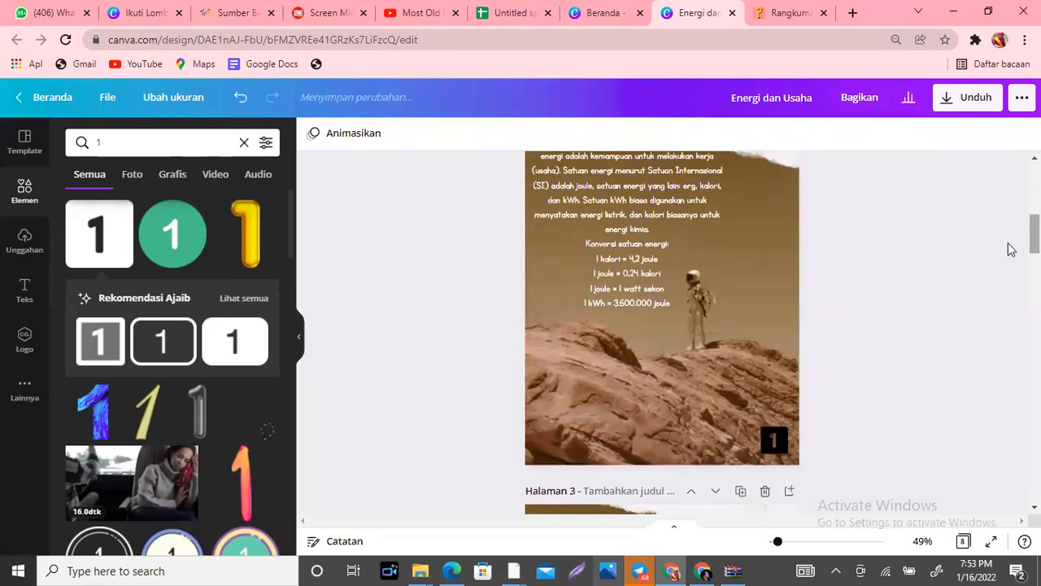
left_click(610, 248)
scroll(576, 255, "up", 5)
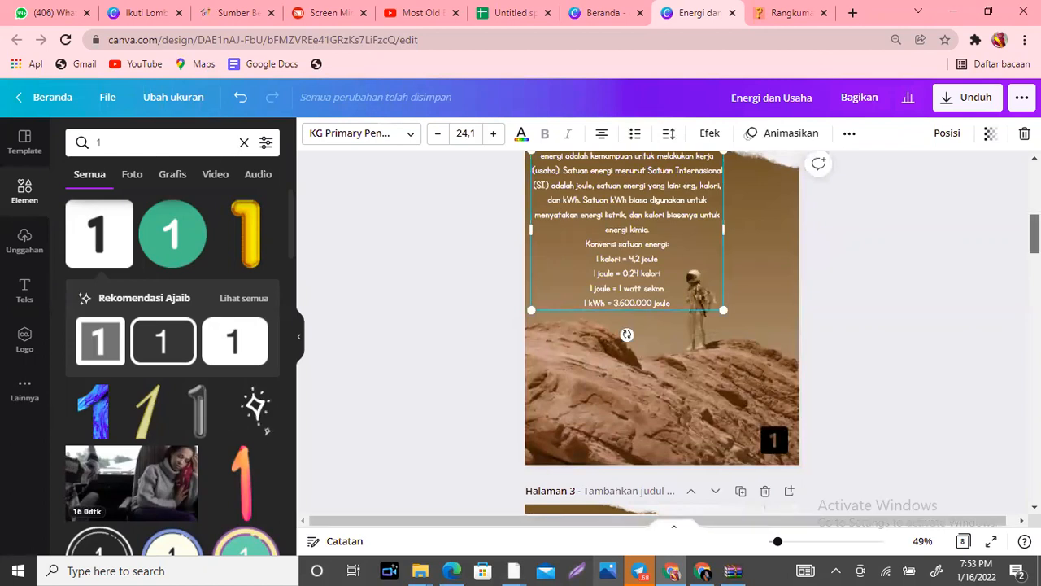
Change the font of page 3's body text to KG Primary Penmanship
left_click(576, 254)
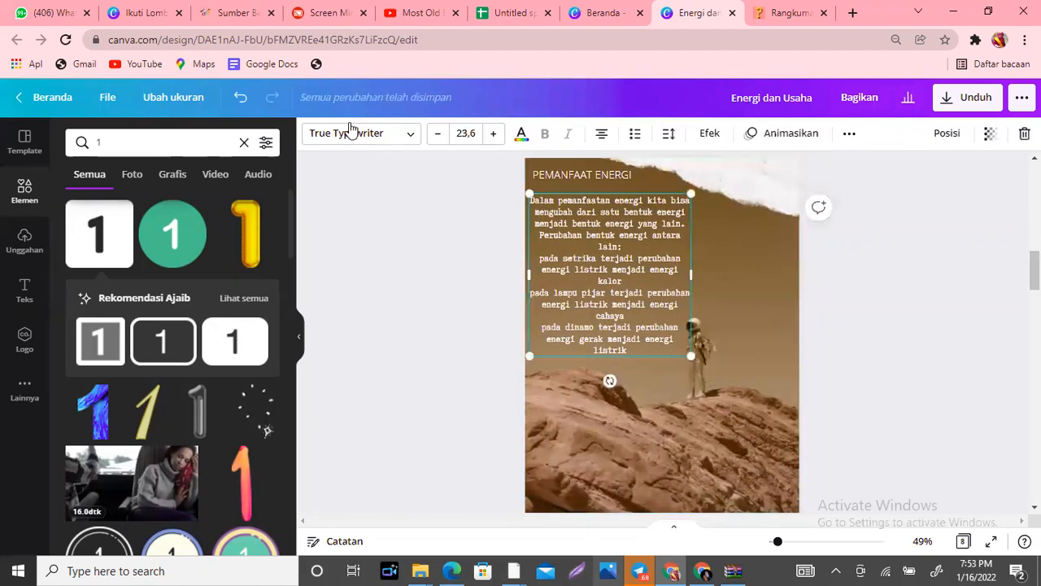
left_click(396, 137)
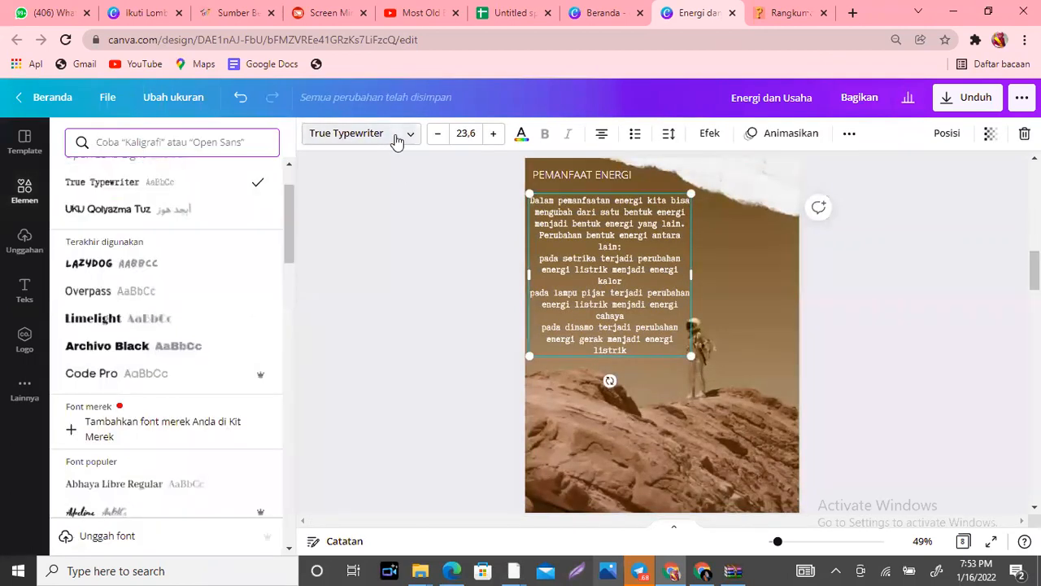
left_click(158, 153)
type("KG PRIM")
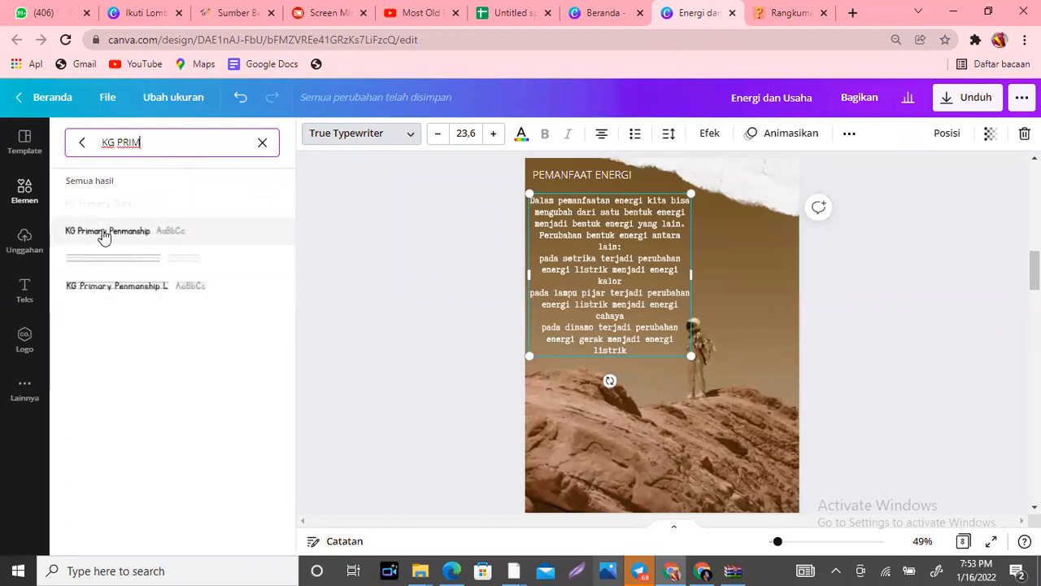
left_click(103, 234)
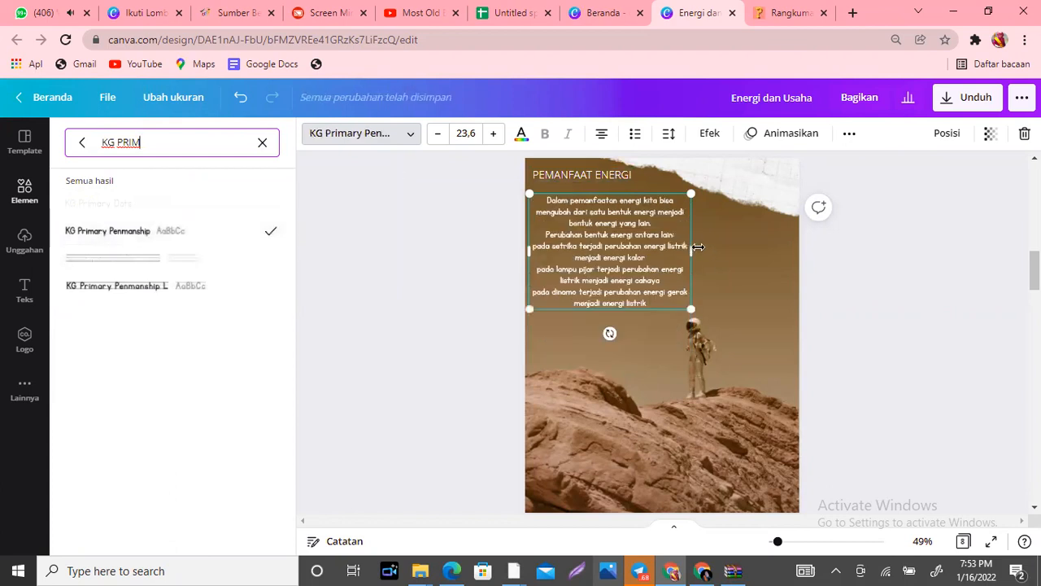
Narrow page 3's body text box and scale its text up to size 27,5
left_click_drag(697, 249, 681, 249)
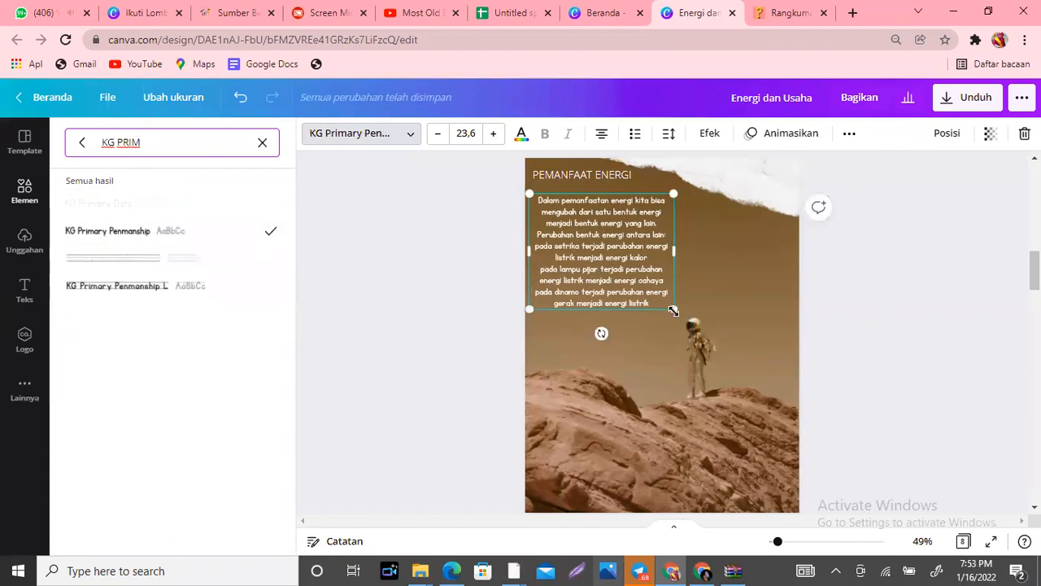
left_click_drag(674, 310, 697, 328)
left_click(685, 273)
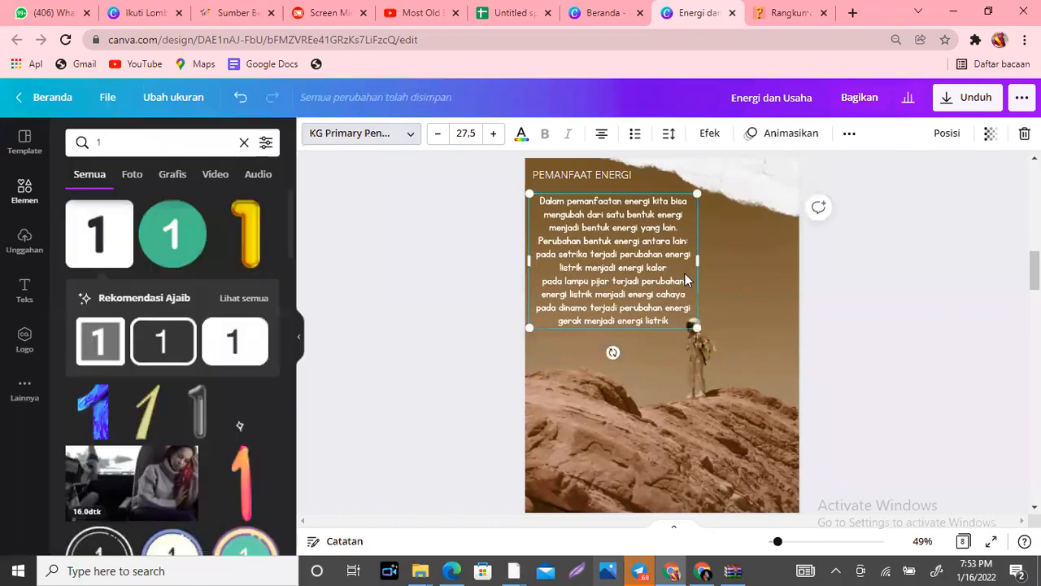
left_click(749, 292)
Widen page 3's body text box to nearly the full page width and centre it a little lower beneath the title
left_click_drag(644, 274, 640, 281)
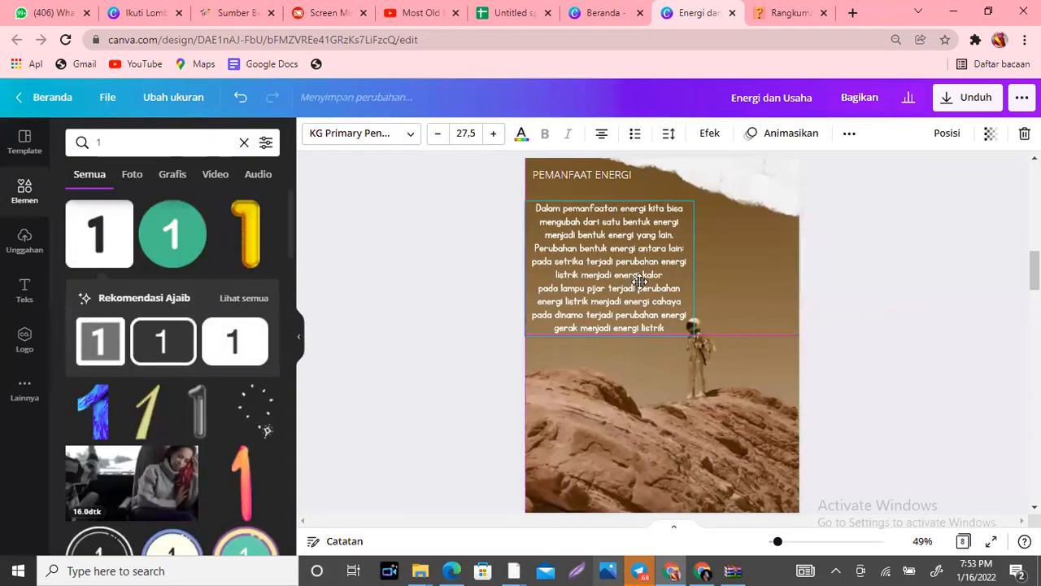
left_click_drag(694, 262, 787, 228)
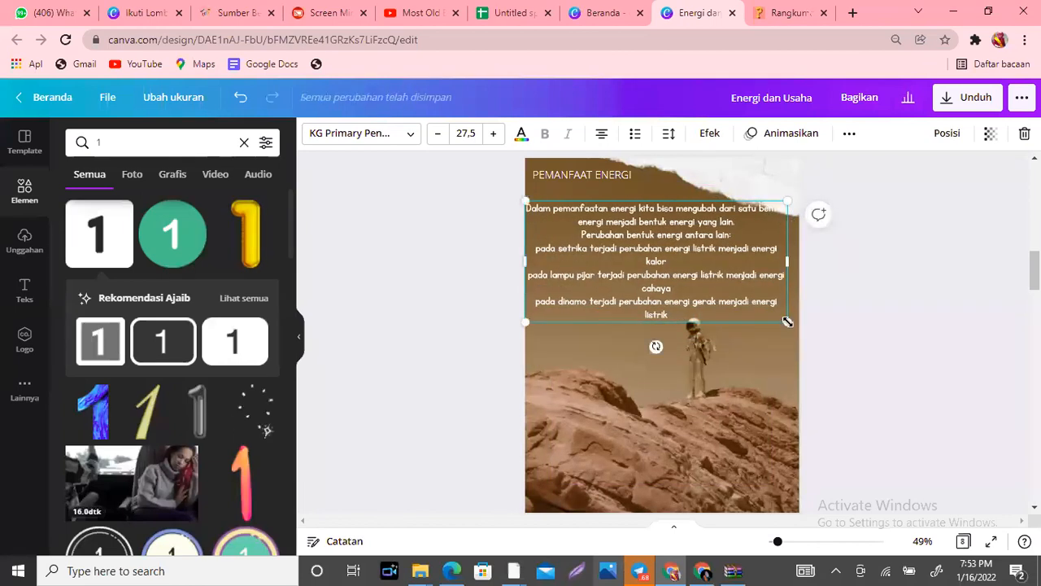
left_click(781, 364)
mouse_move(685, 260)
left_mouse_down()
mouse_move(681, 281)
mouse_move(689, 266)
left_mouse_up()
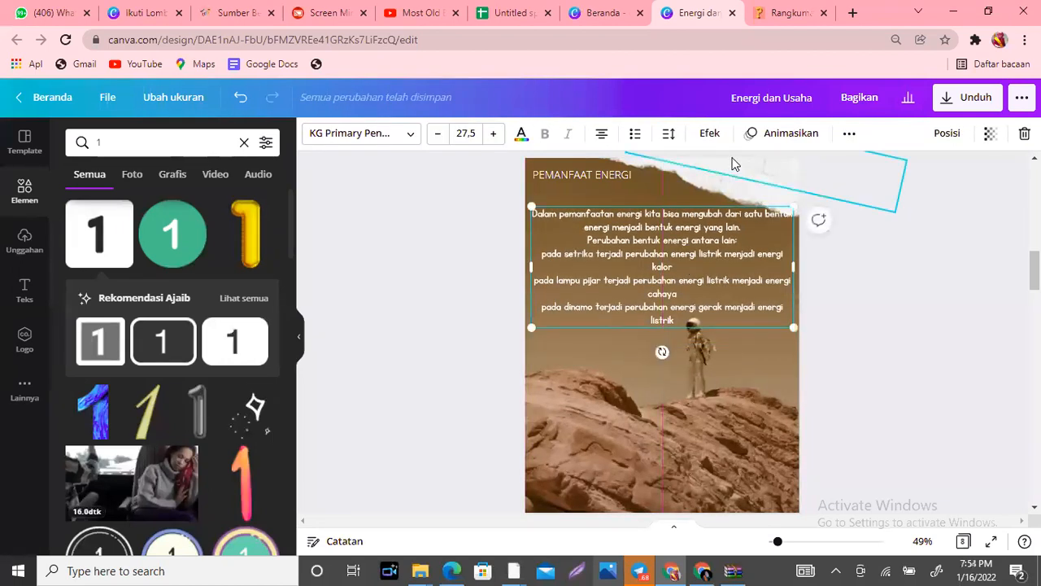
Shift the torn paper strip in page 3's upper-right corner clear of the body text
left_click_drag(732, 188, 732, 177)
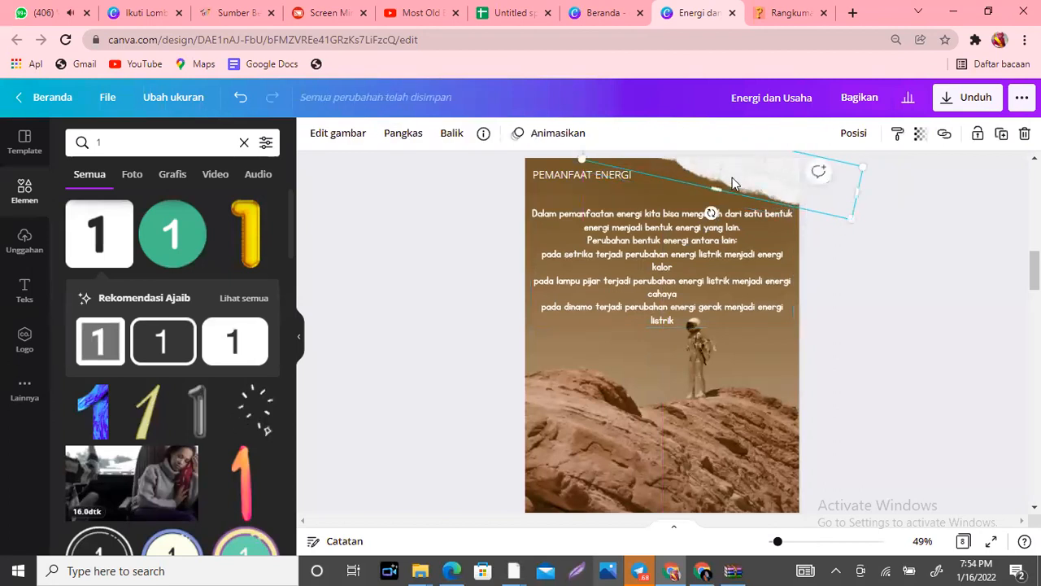
left_click(892, 253)
scroll(662, 281, "down", 1)
scroll(662, 281, "up", 1)
Left-align the body text on page 3
left_click(662, 280)
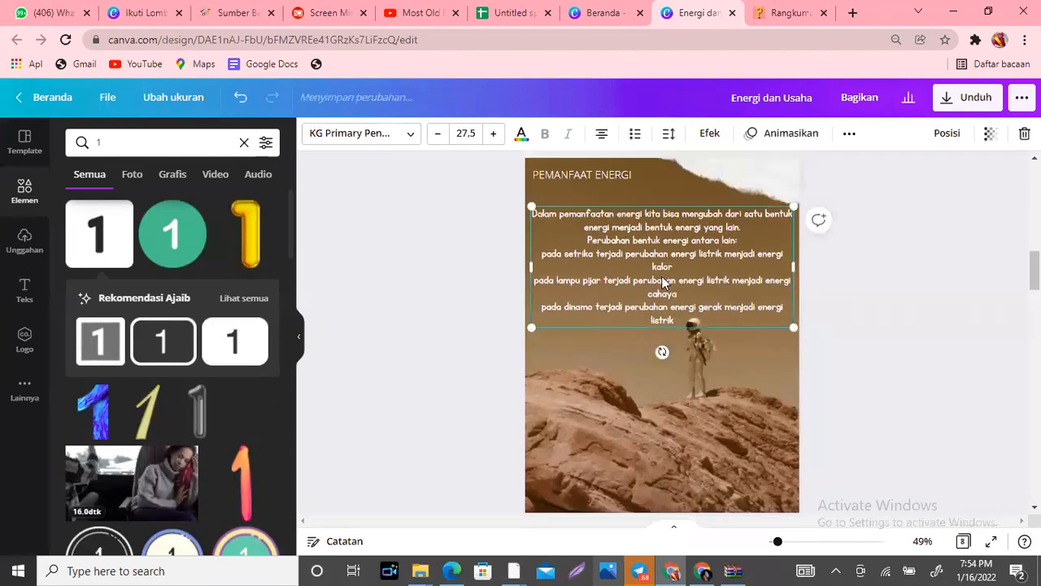
left_click(602, 135)
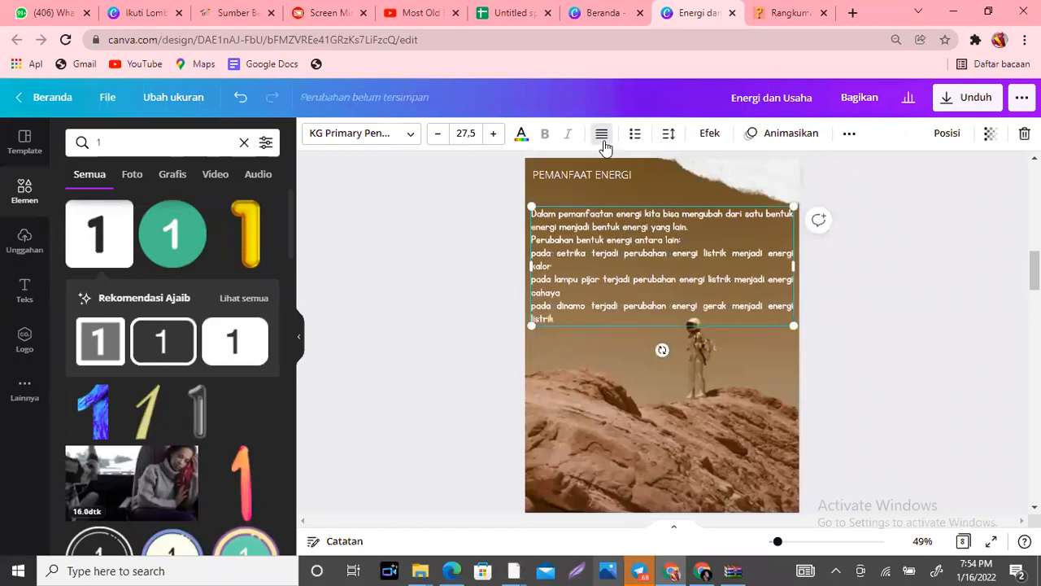
left_click(602, 135)
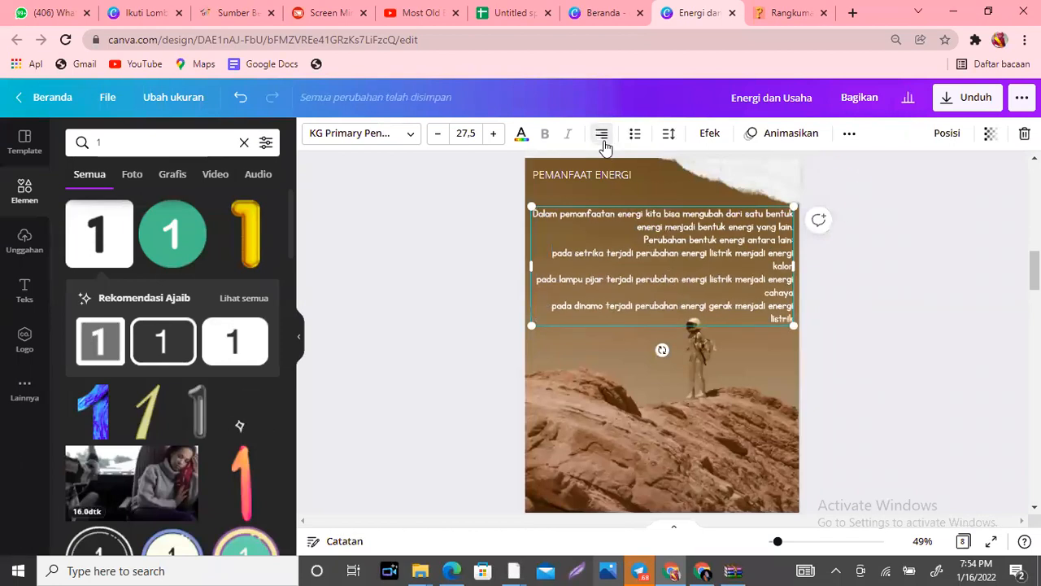
left_click(602, 135)
left_click(602, 135)
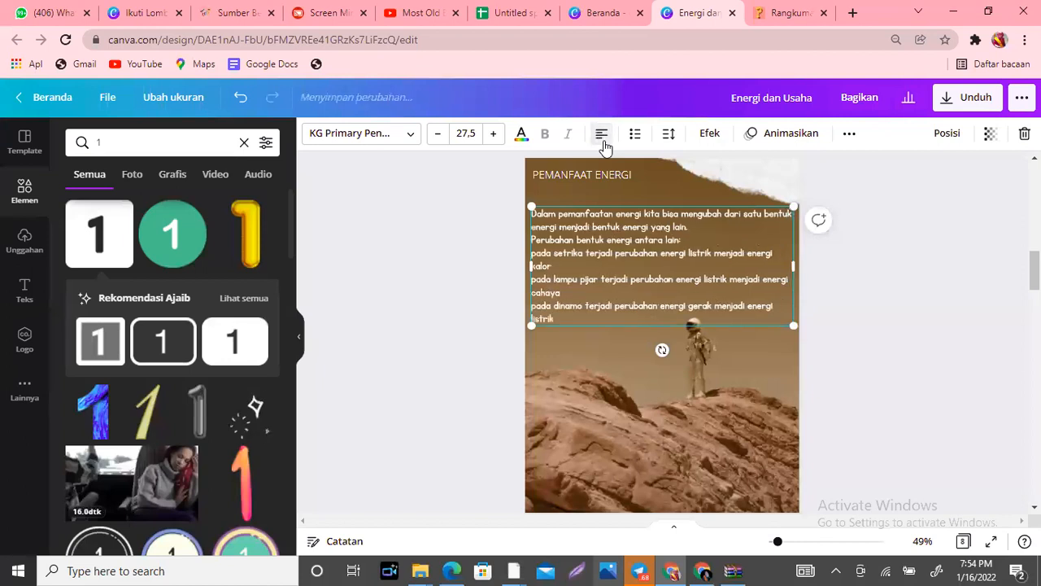
left_click(930, 362)
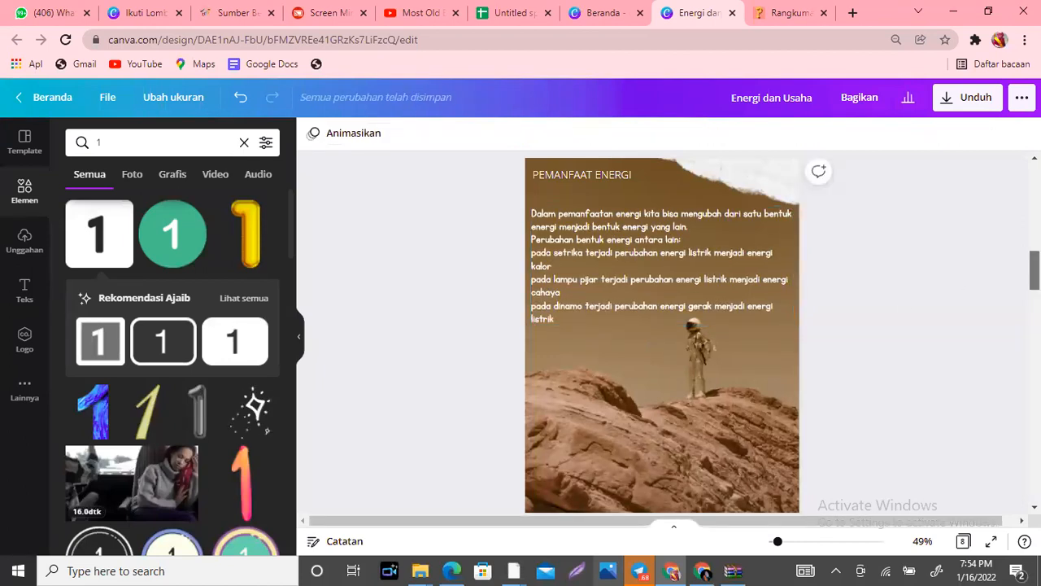
Search the elements for "2" and add the square number 2 graphic to page 3
scroll(930, 362, "up", 4)
scroll(662, 332, "up", 2)
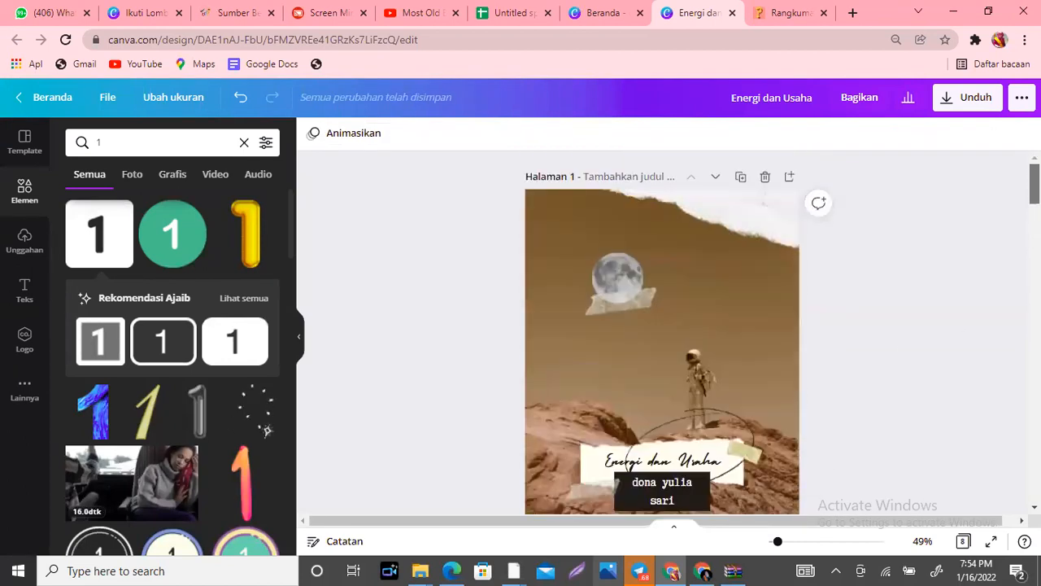
scroll(788, 259, "down", 12)
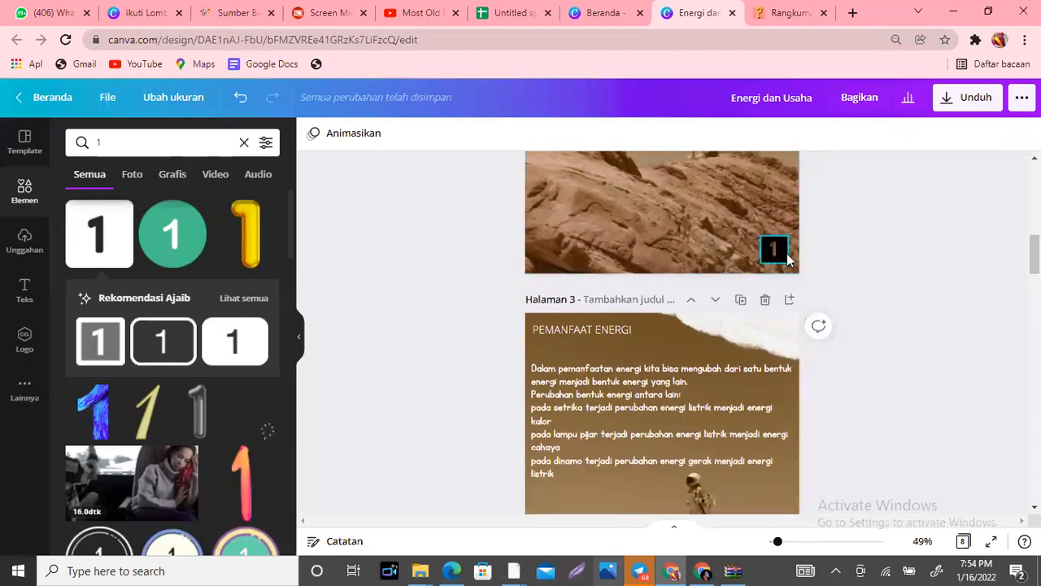
left_click(123, 144)
key("BackSpace")
type("2")
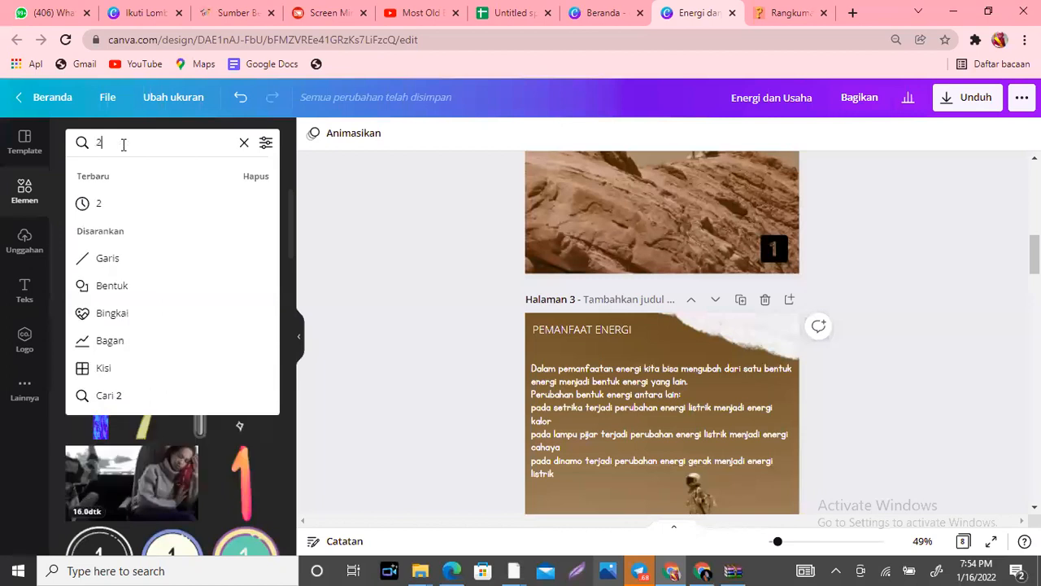
key("Return")
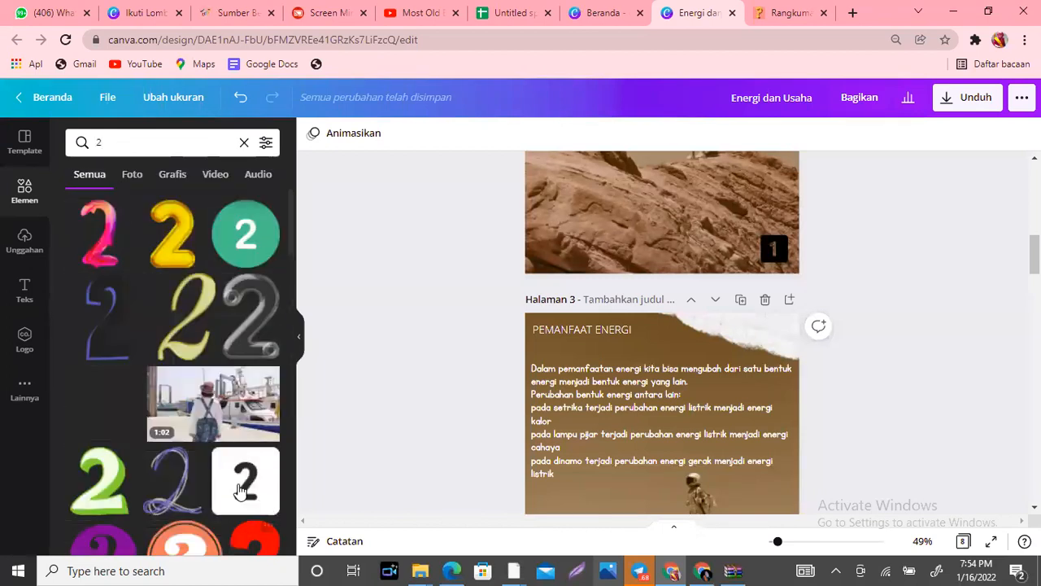
left_click(244, 476)
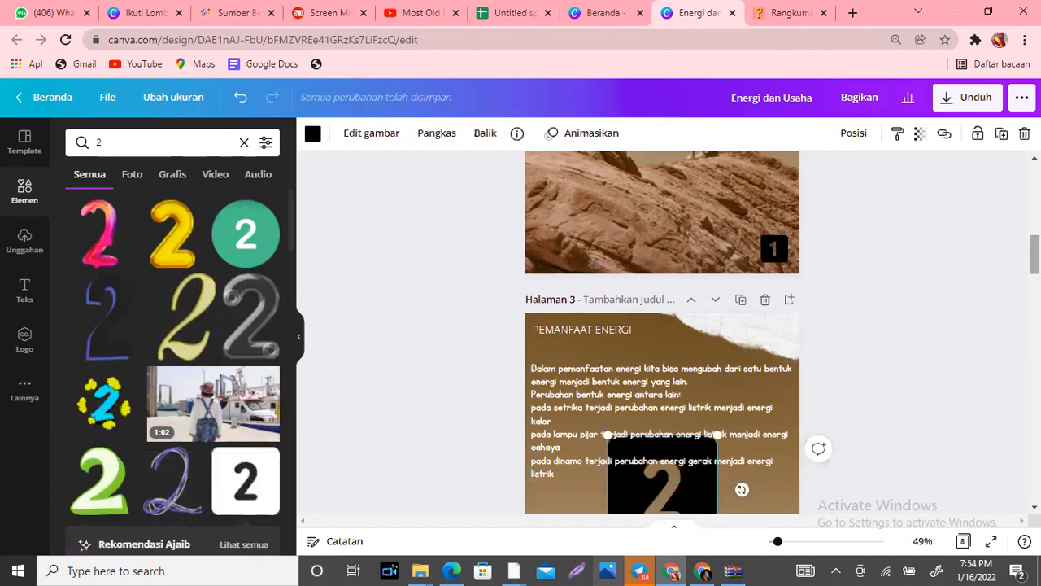
Shrink the square number 2 graphic and place it in the lower-right corner of page 3
scroll(664, 221, "down", 4)
left_click_drag(665, 221, 732, 328)
left_click_drag(675, 255, 767, 349)
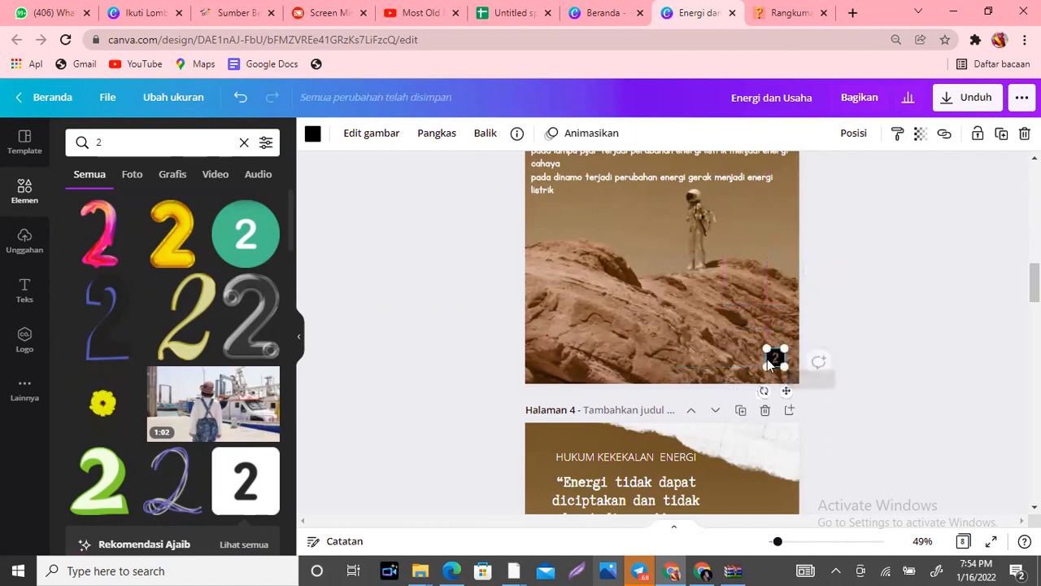
left_click_drag(794, 391, 798, 399)
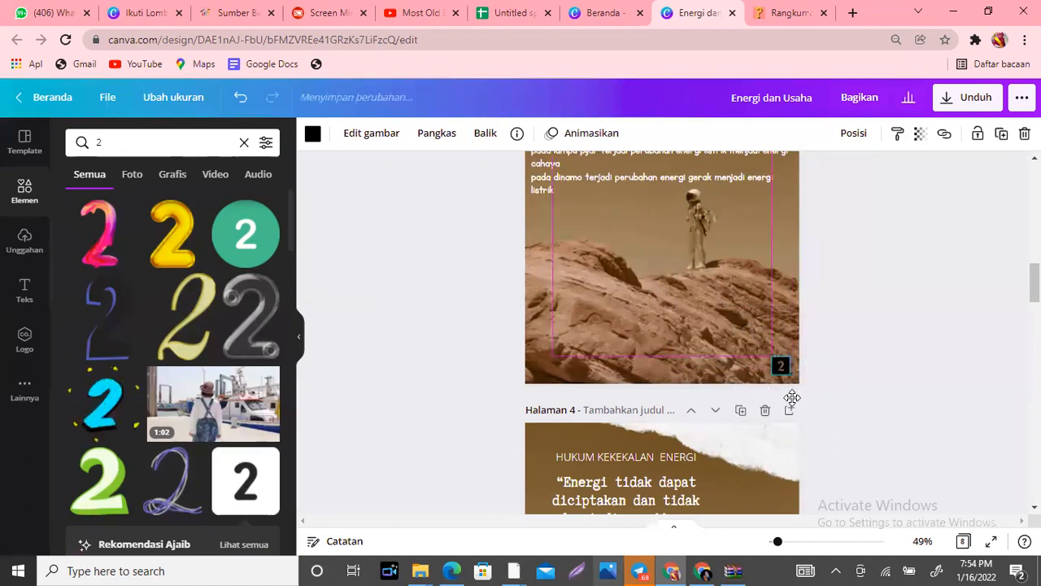
scroll(662, 342, "down", 5)
left_click(363, 220)
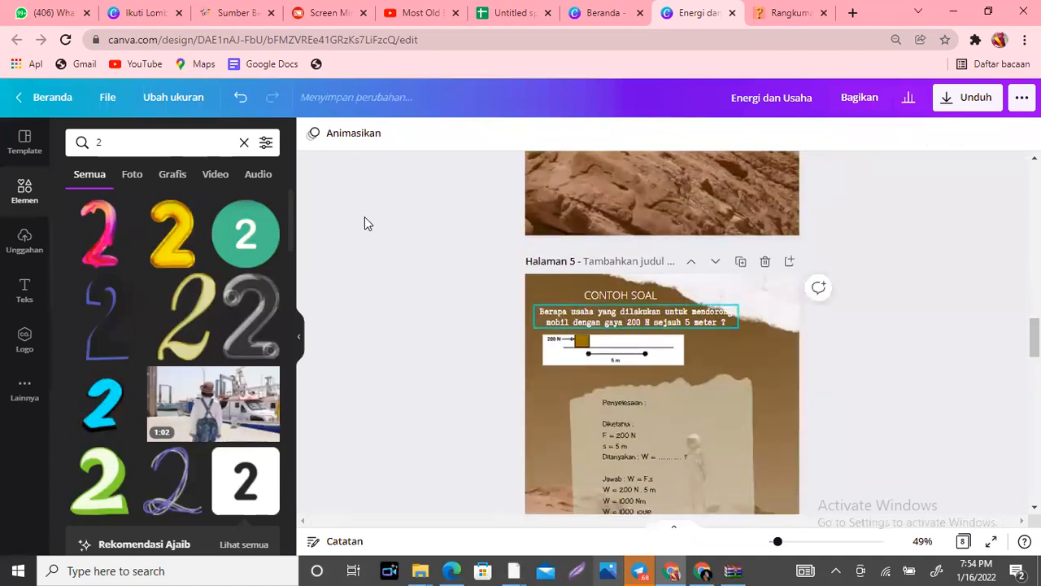
Search the graphics for "3" and add the square number 3 graphic to page 5
left_click(105, 142)
key("BackSpace")
type("3")
key("Return")
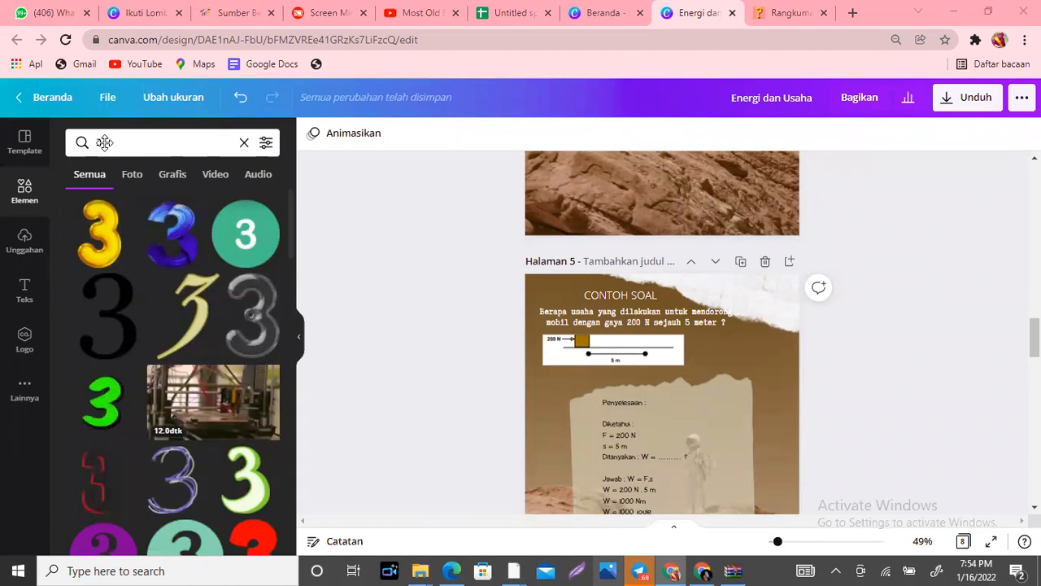
type("3")
left_click_drag(288, 207, 313, 398)
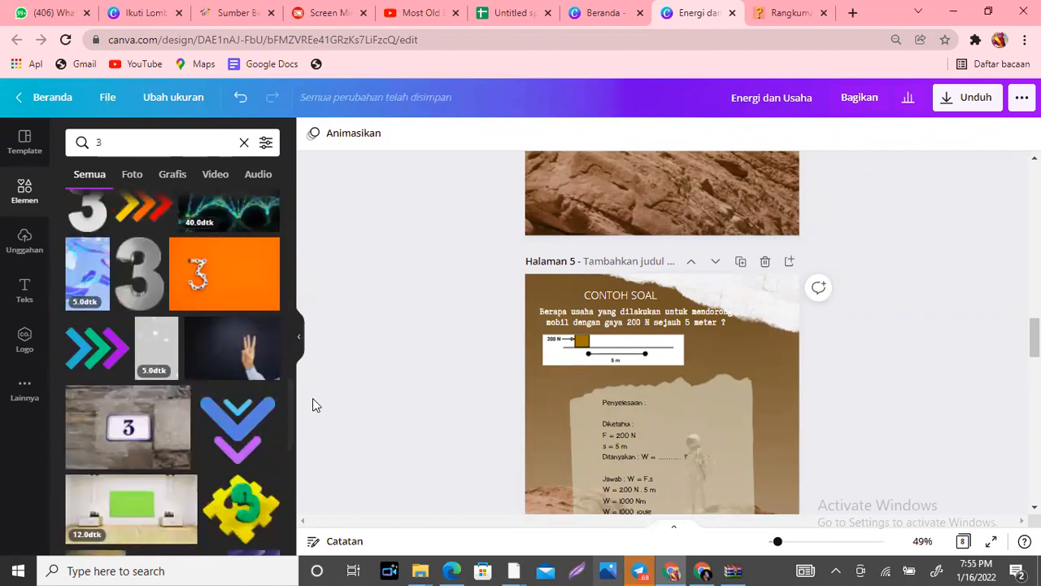
left_click_drag(291, 406, 292, 454)
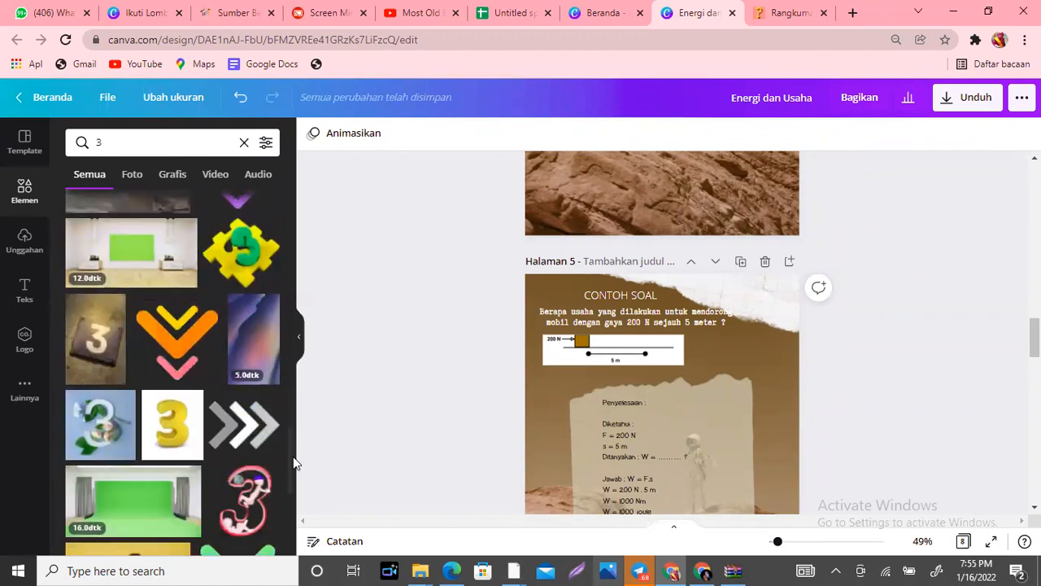
left_click(169, 180)
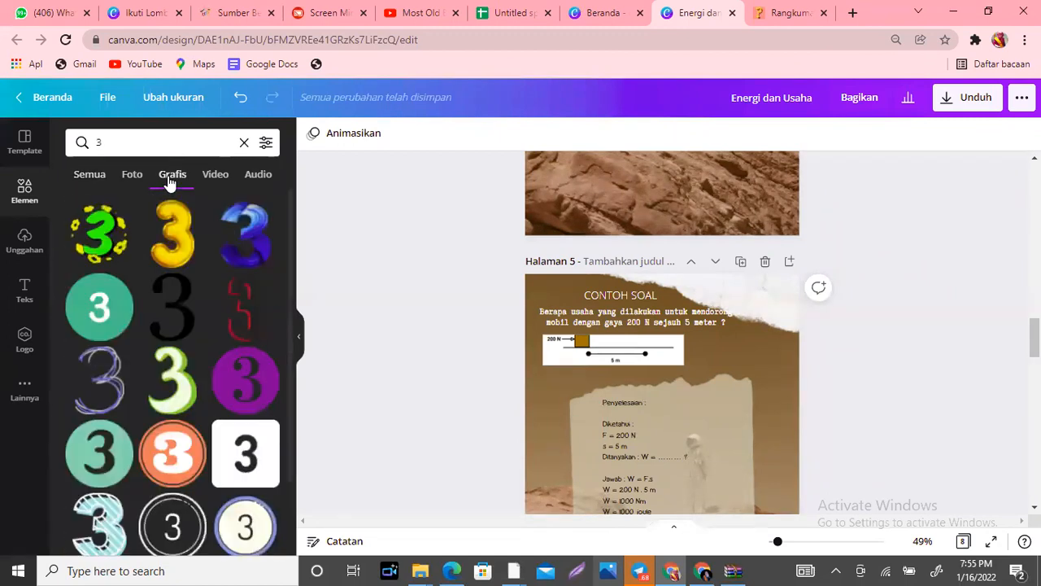
left_click(249, 463)
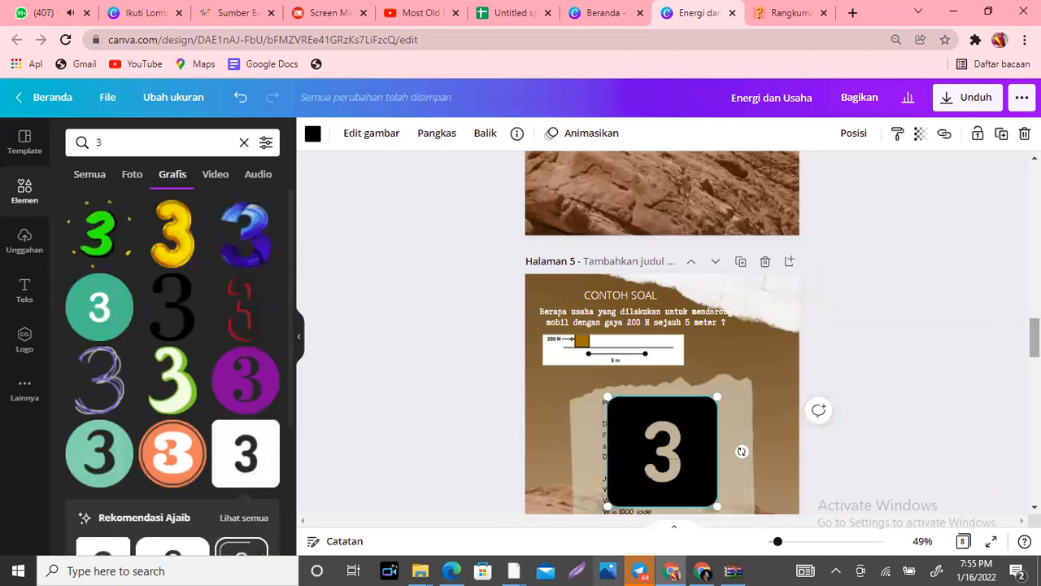
Shrink the square number 3 graphic and place it in the lower-right corner of page 5
scroll(790, 354, "down", 3)
left_click_drag(657, 249, 718, 354)
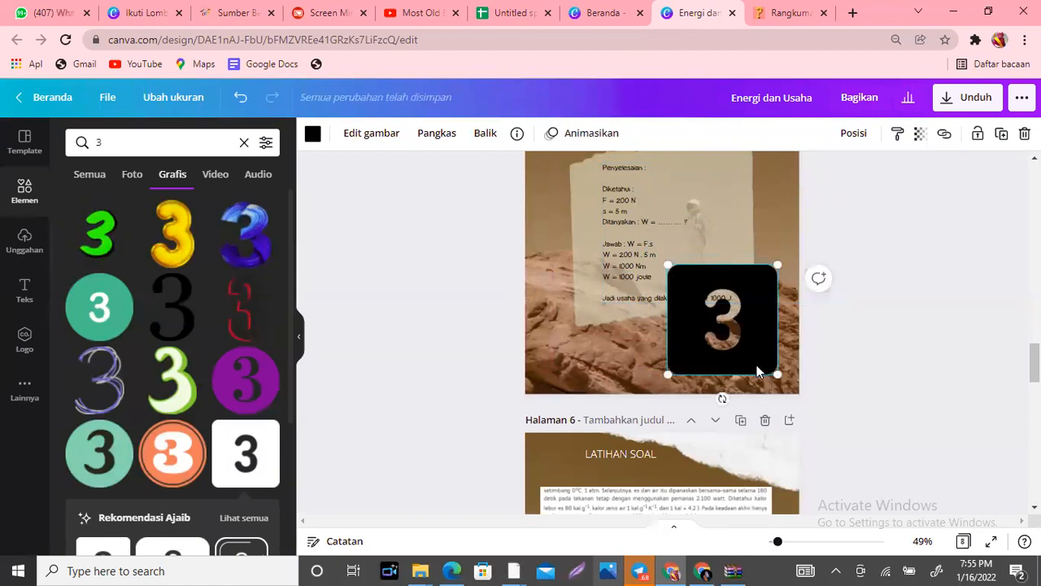
left_click_drag(670, 266, 757, 354)
left_click_drag(777, 394, 787, 405)
left_click_drag(766, 363, 772, 369)
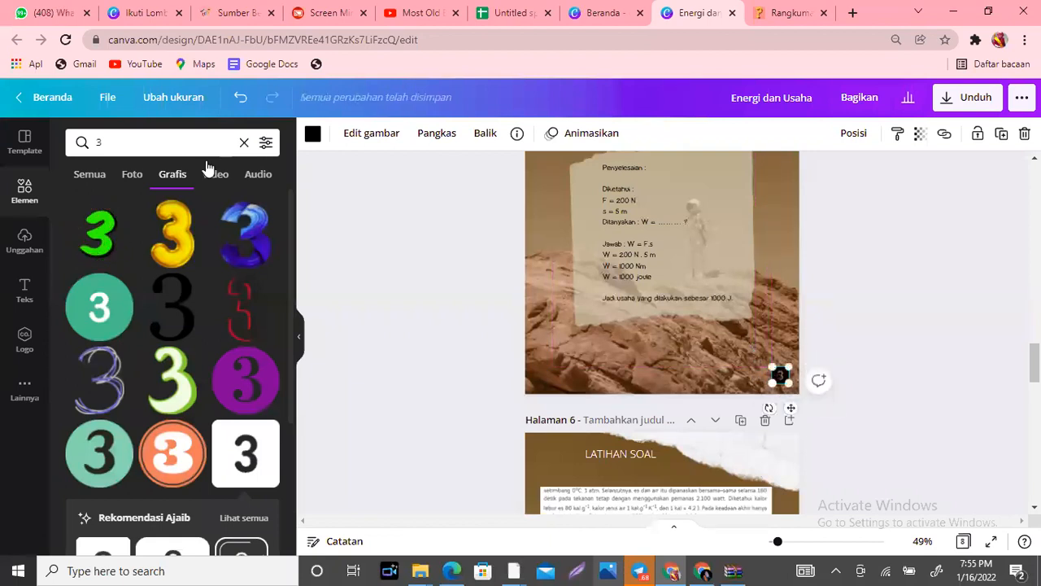
Search the graphics for "4" and delete the square number 4 graphic wrongly added to page 5
left_click(127, 141)
key("BackSpace")
type("4")
key("Return")
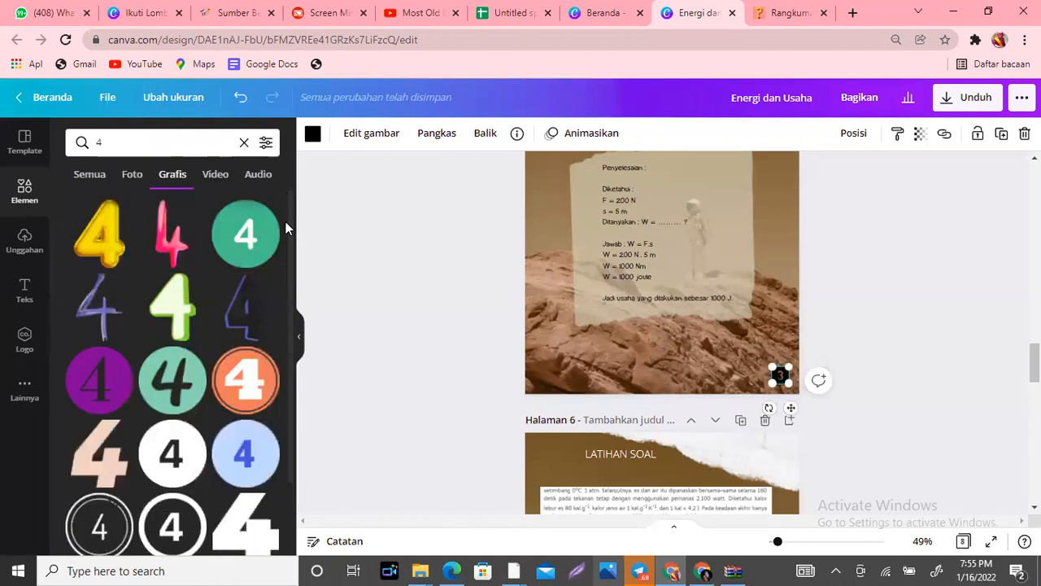
left_click_drag(291, 218, 301, 382)
left_click(162, 325)
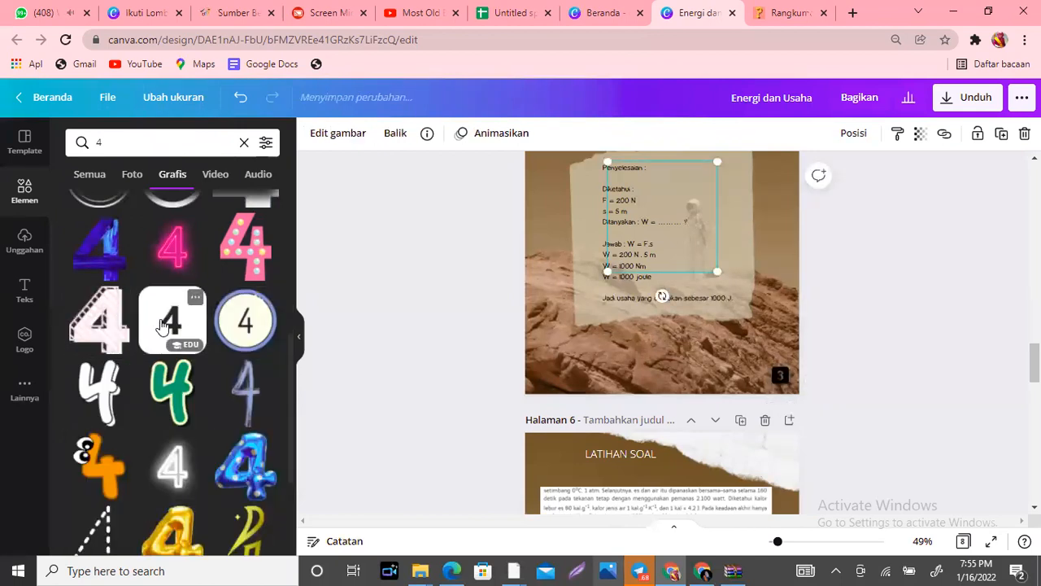
key("Delete")
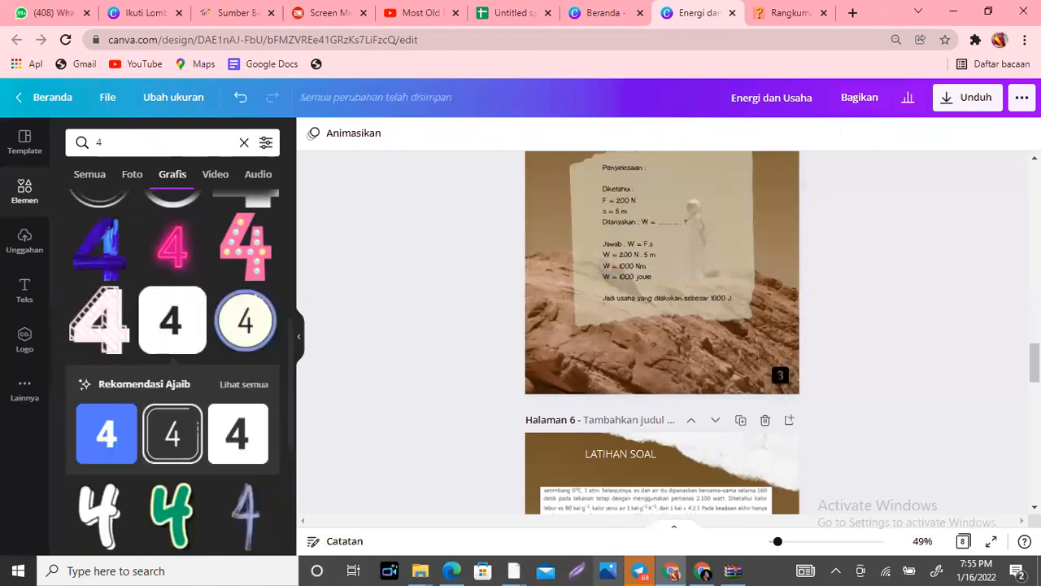
Add the square number 4 graphic to page 6 and shrink it into the page's lower-right corner
scroll(661, 332, "down", 3)
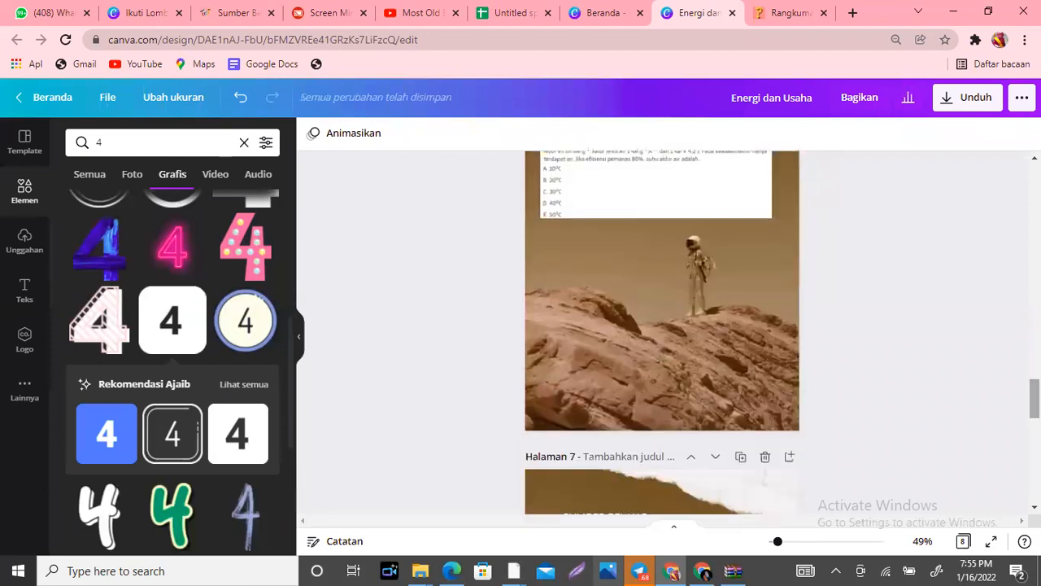
left_click(178, 326)
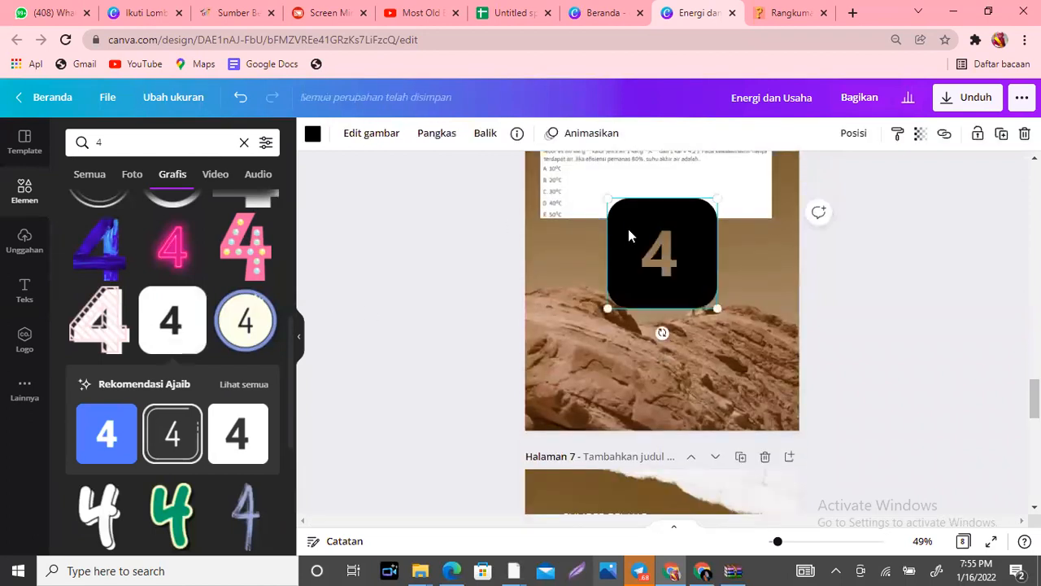
left_click_drag(605, 195, 696, 288)
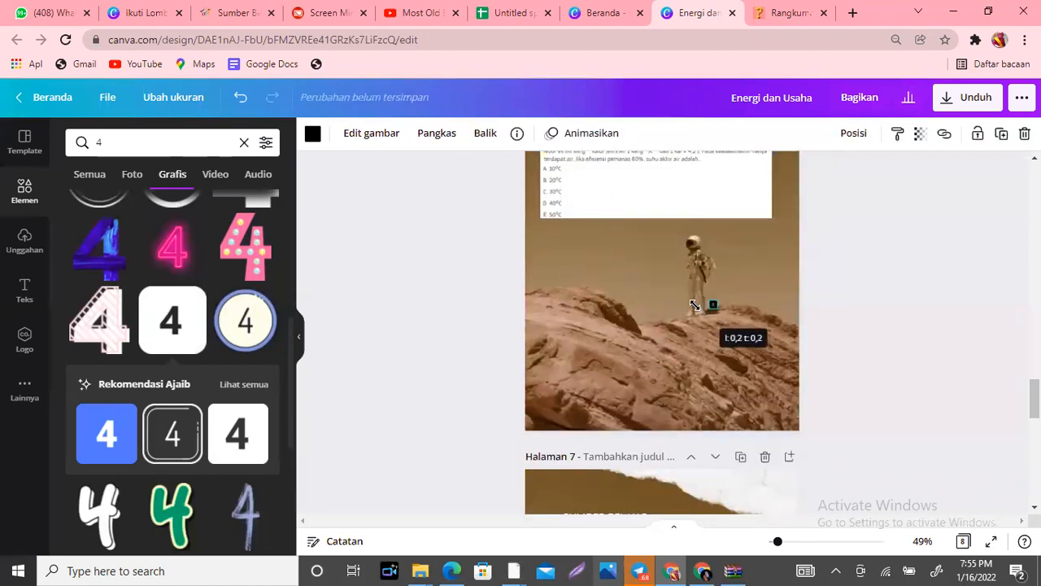
left_click_drag(718, 329, 788, 435)
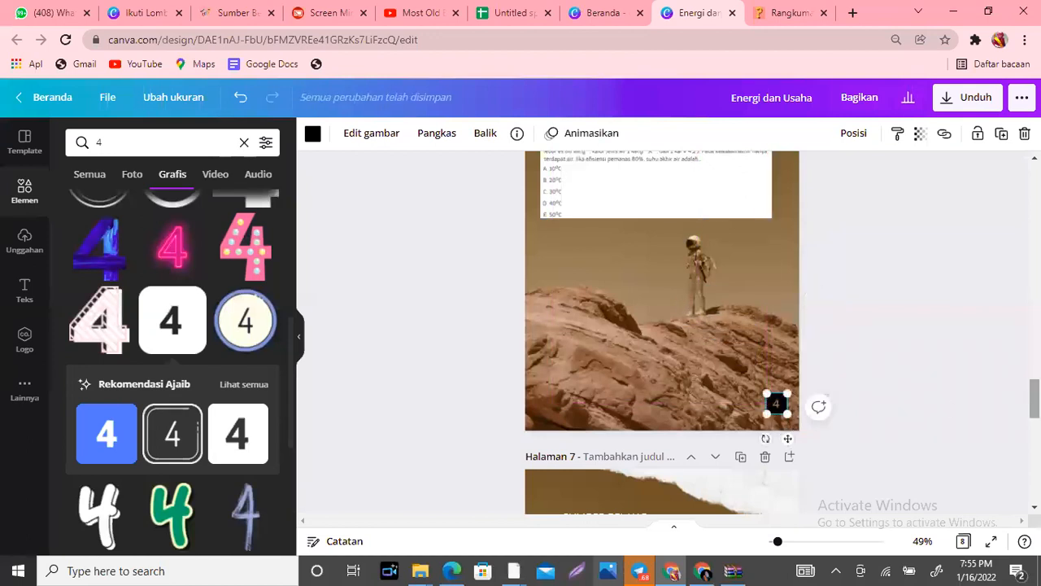
Search the graphics for "5" and locate the square number 5 graphic for page 7
scroll(662, 333, "down", 3)
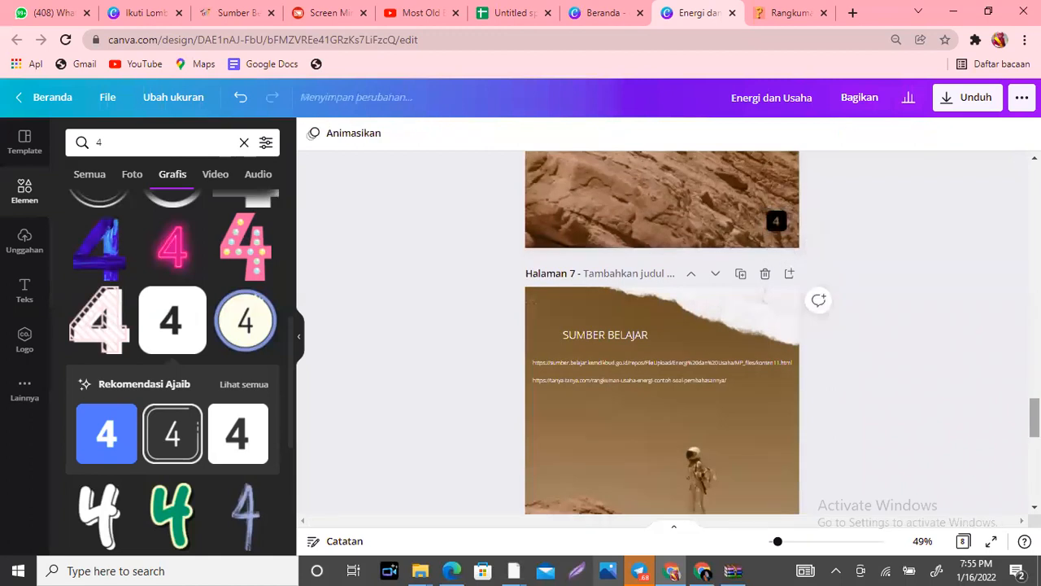
scroll(662, 333, "down", 3)
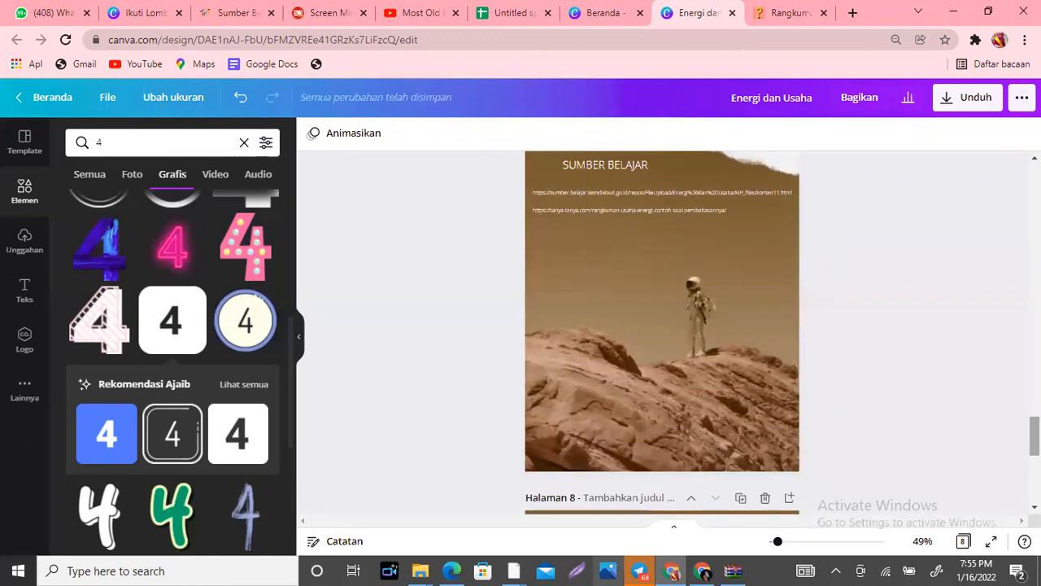
left_click(116, 146)
key("BackSpace")
type("5")
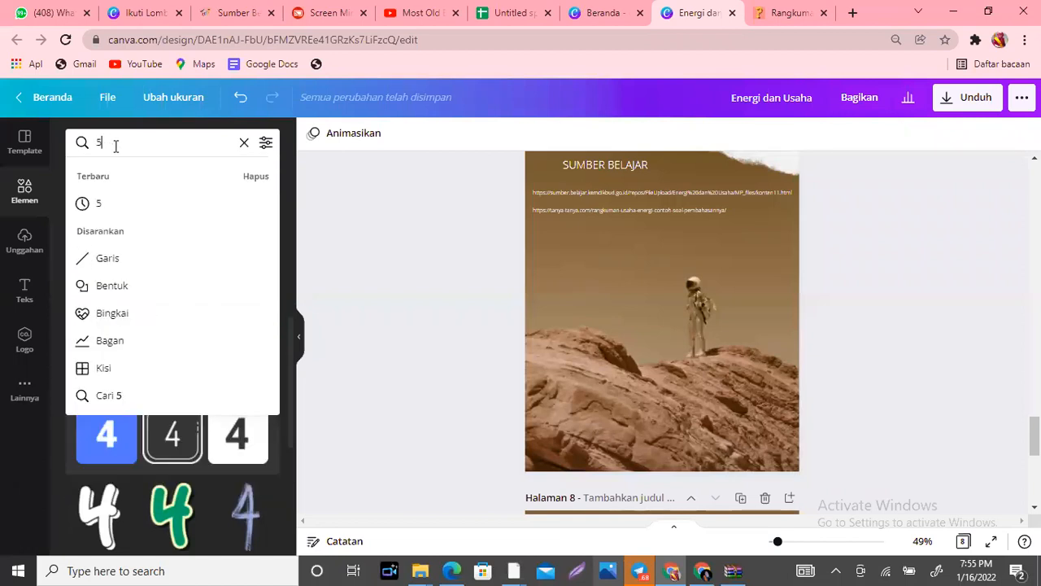
key("Return")
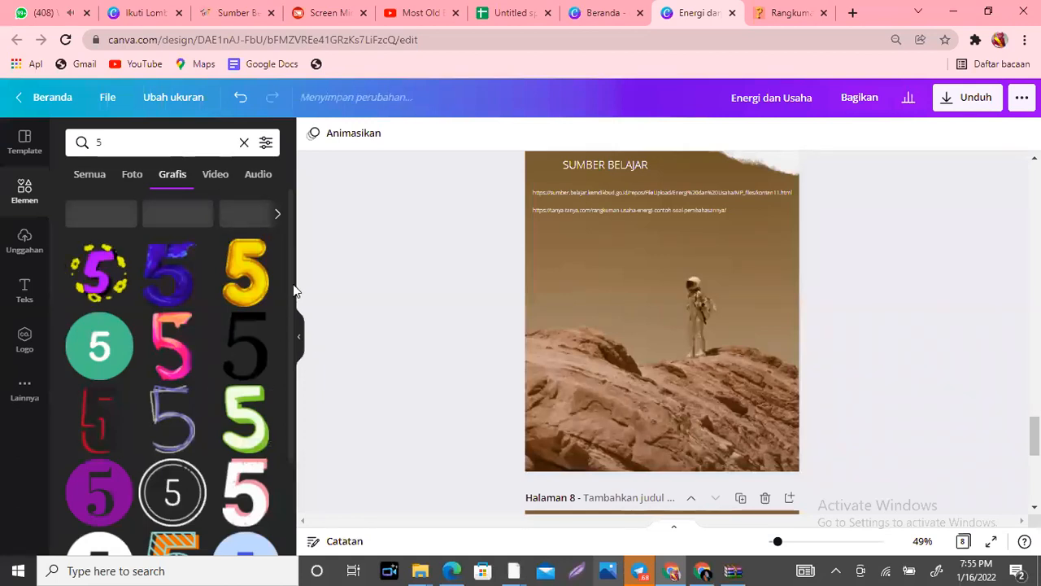
left_click_drag(289, 362, 310, 542)
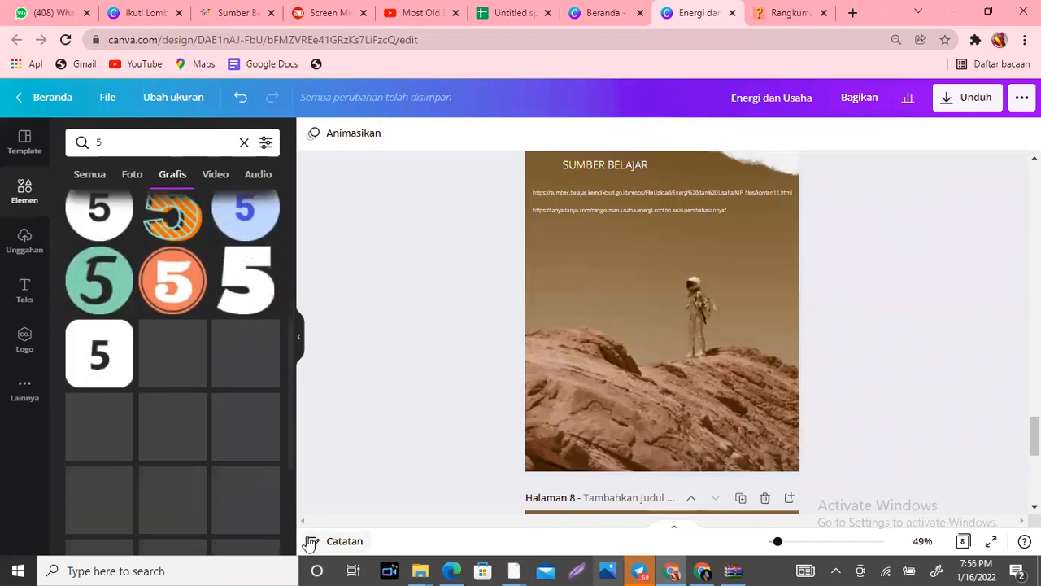
Add the square number 5 graphic to page 7 and shrink it into the page's lower-right corner
left_click(91, 358)
left_click_drag(608, 239, 695, 327)
left_click_drag(718, 374, 790, 487)
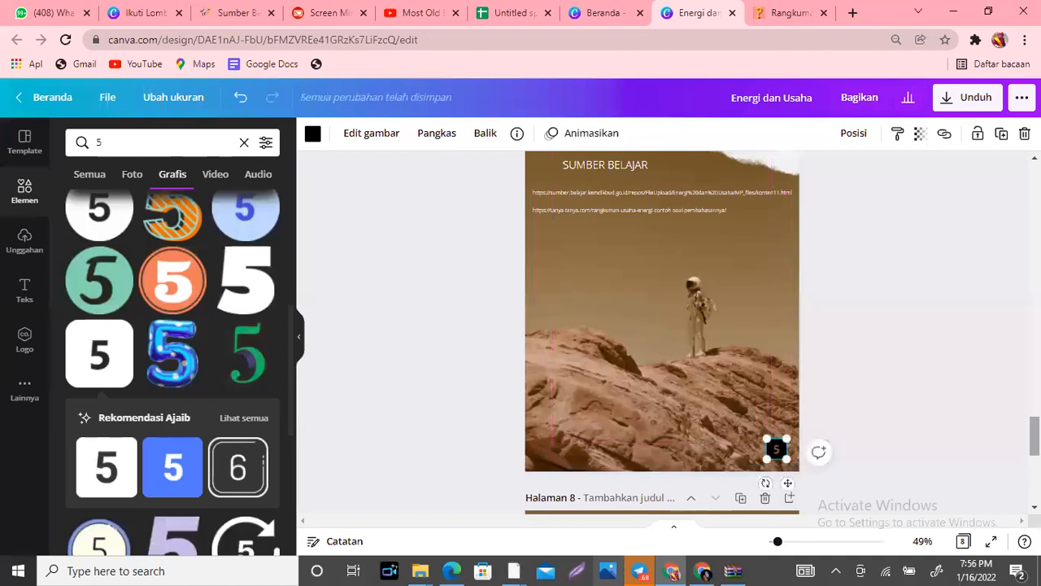
Review all eight pages, checking the layout and the sequence of page-number graphics
scroll(790, 487, "down", 2)
scroll(662, 333, "down", 4)
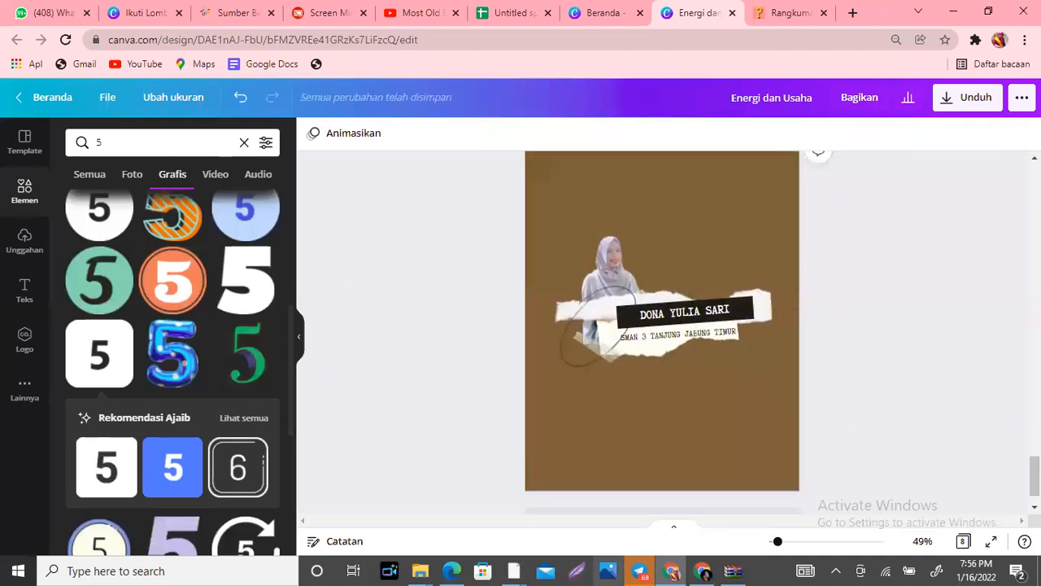
scroll(662, 333, "up", 8)
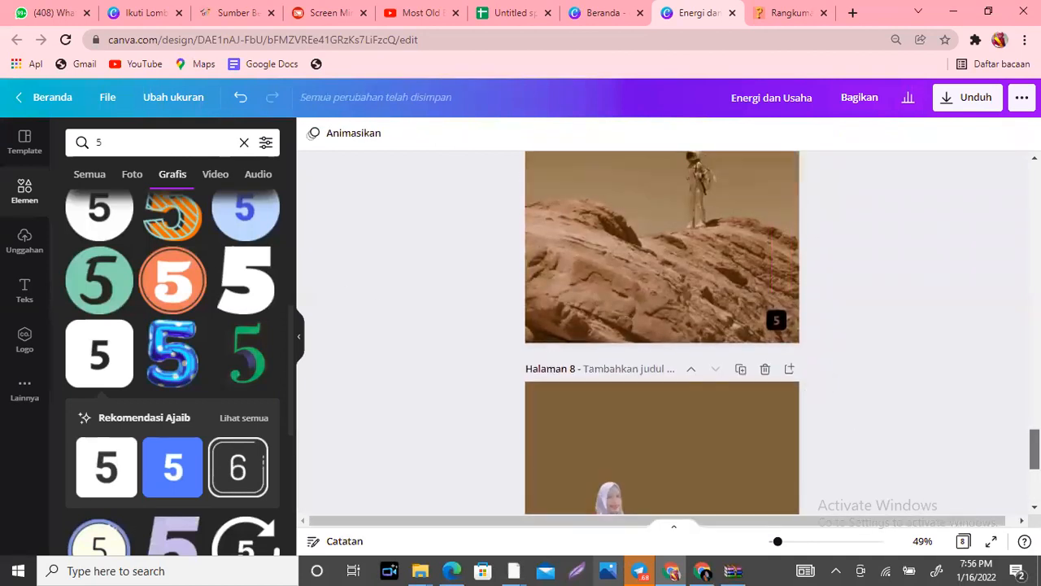
scroll(663, 334, "up", 4)
scroll(662, 333, "up", 10)
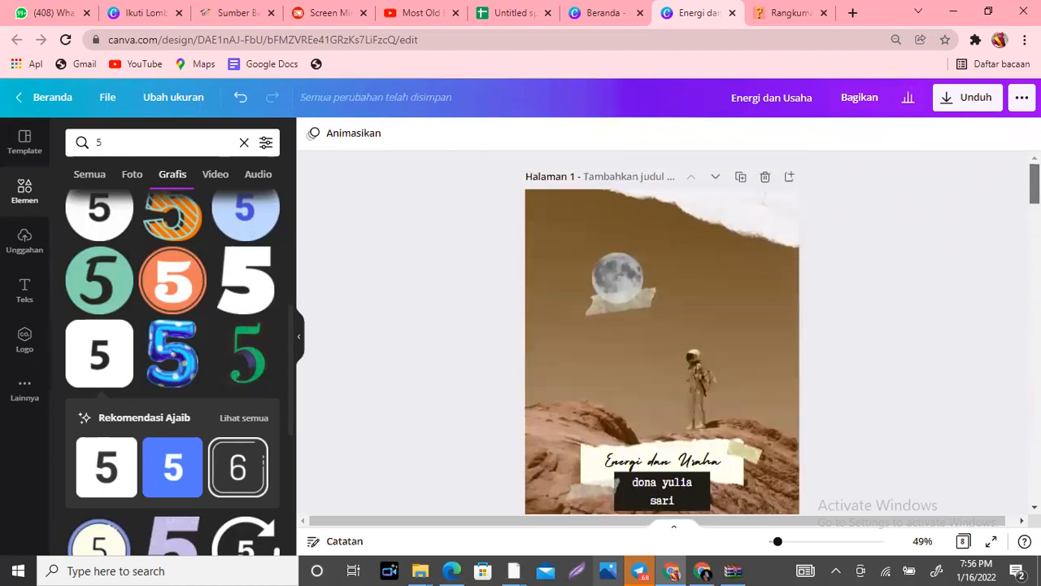
scroll(662, 334, "down", 9)
scroll(662, 334, "up", 9)
scroll(662, 333, "down", 5)
scroll(662, 334, "down", 5)
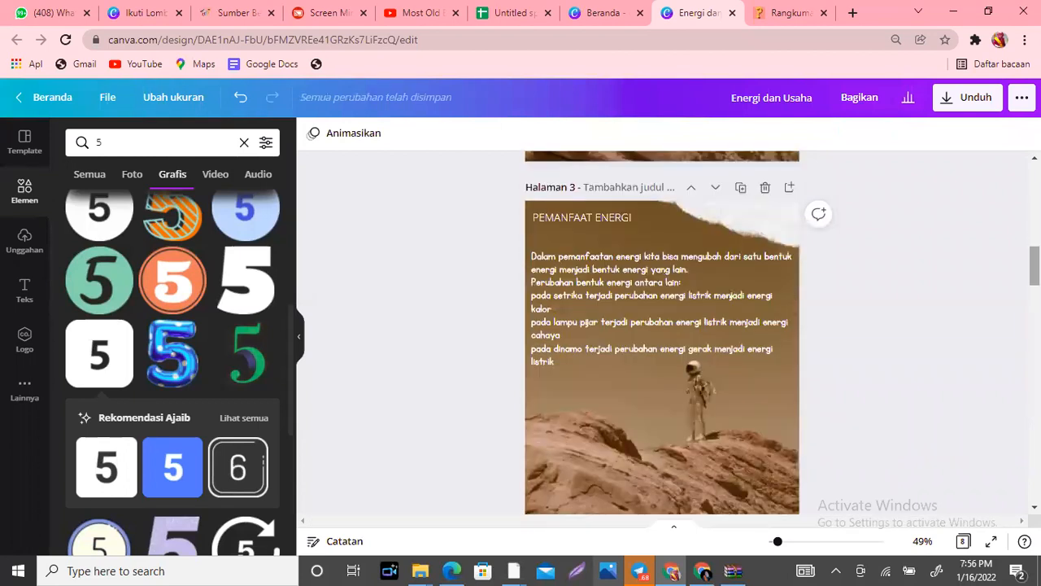
scroll(663, 333, "down", 10)
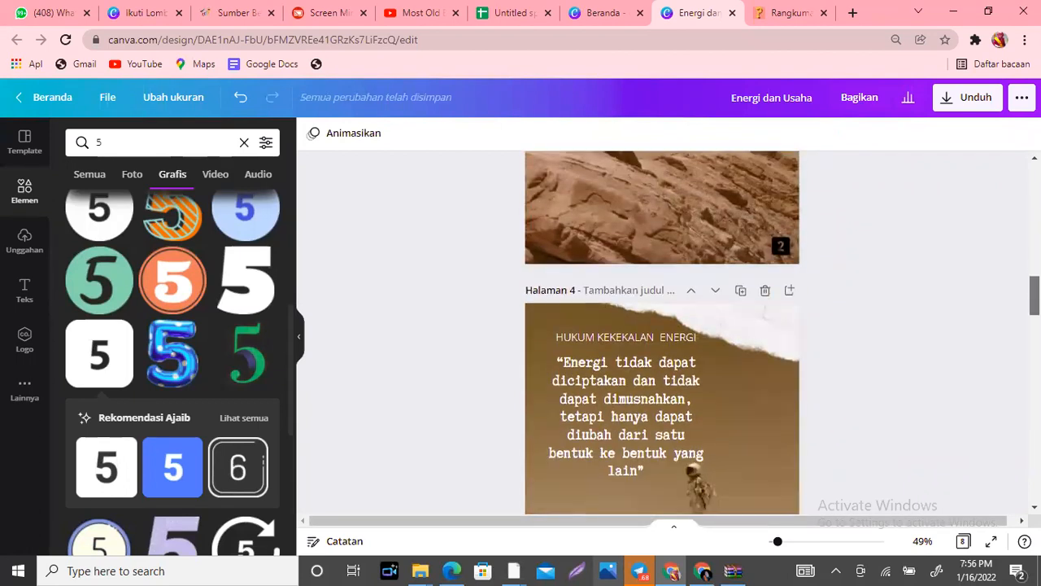
scroll(663, 334, "down", 1)
scroll(662, 333, "up", 2)
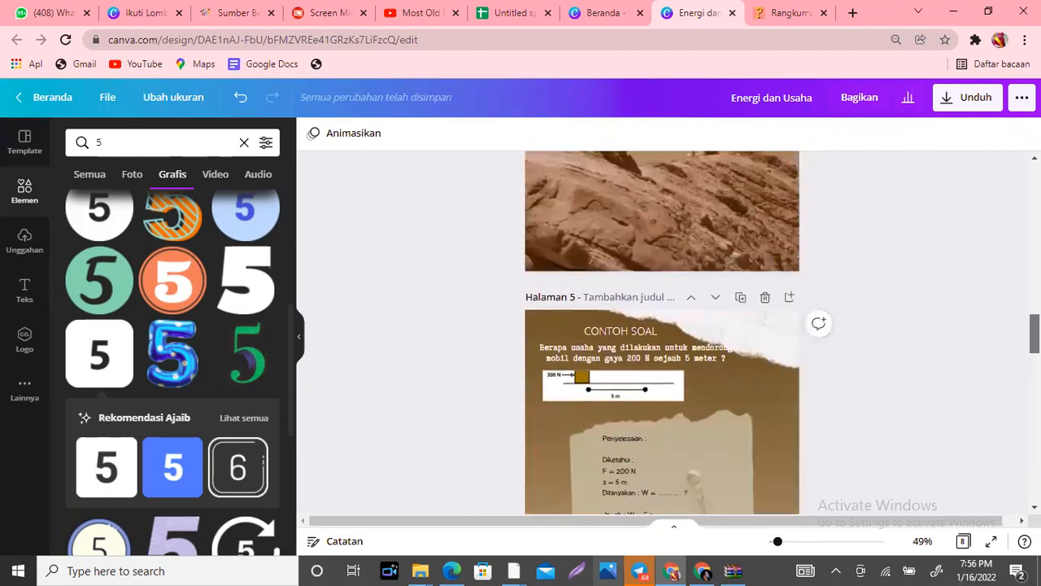
scroll(662, 334, "down", 4)
scroll(662, 334, "down", 10)
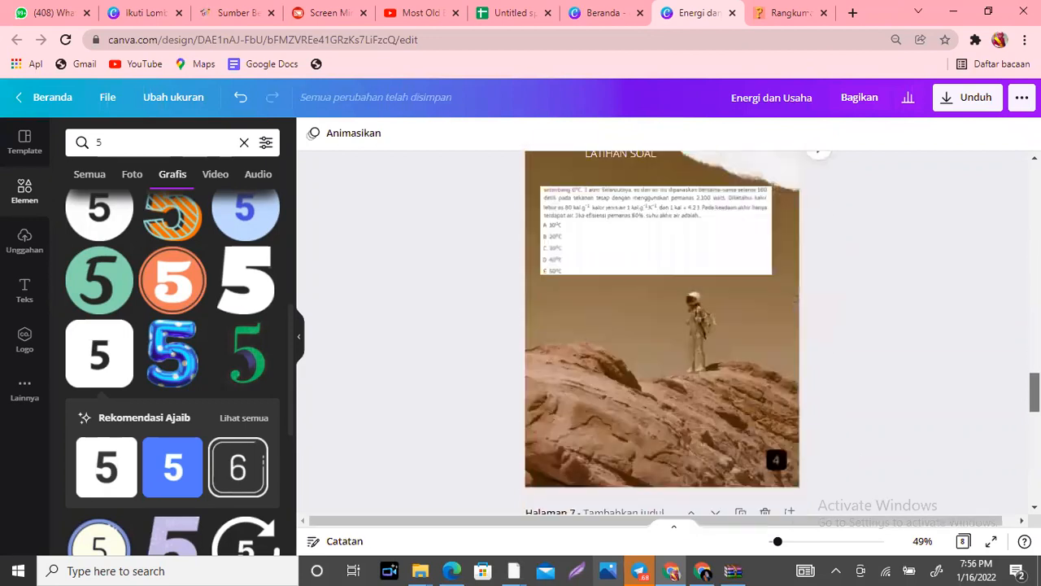
scroll(663, 334, "up", 1)
scroll(662, 334, "down", 3)
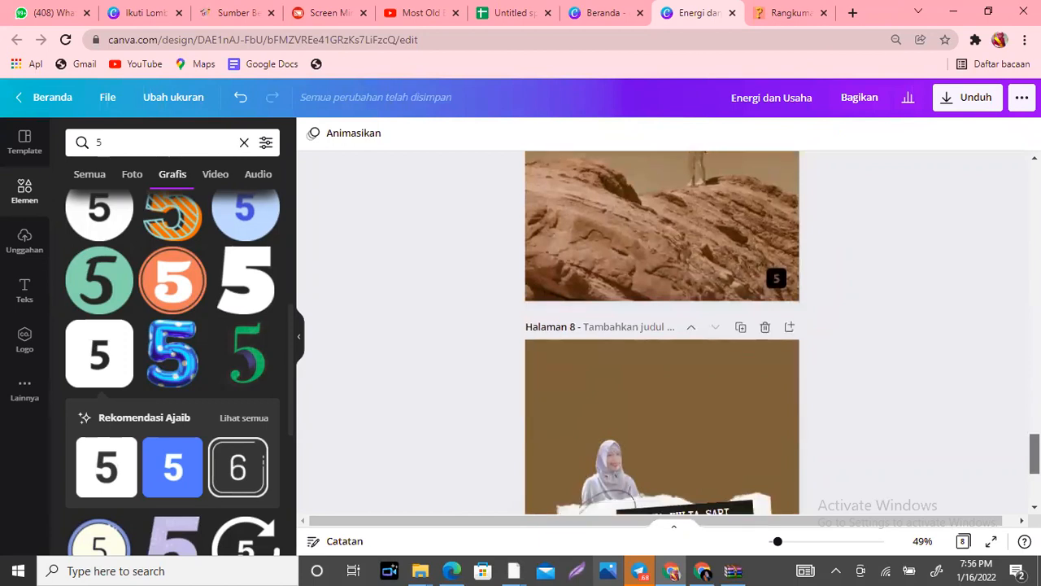
scroll(663, 334, "up", 1)
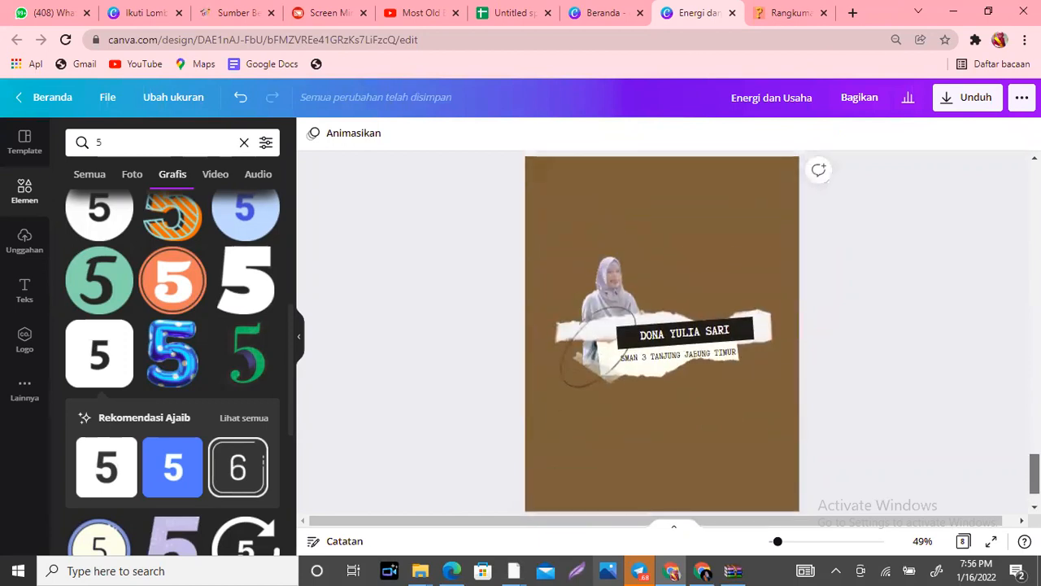
scroll(662, 334, "up", 1)
scroll(662, 333, "up", 10)
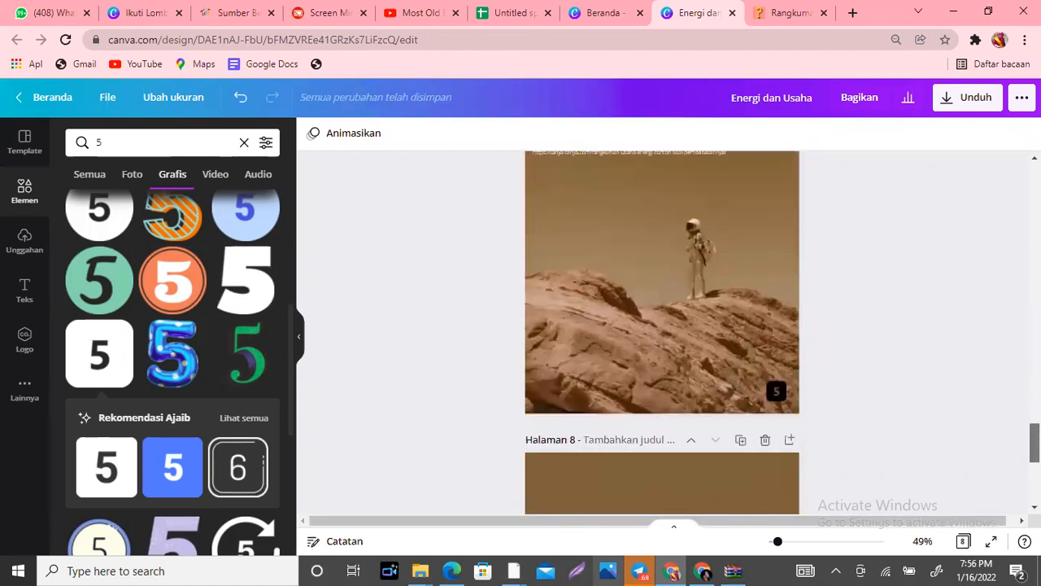
scroll(663, 334, "up", 5)
scroll(662, 333, "down", 6)
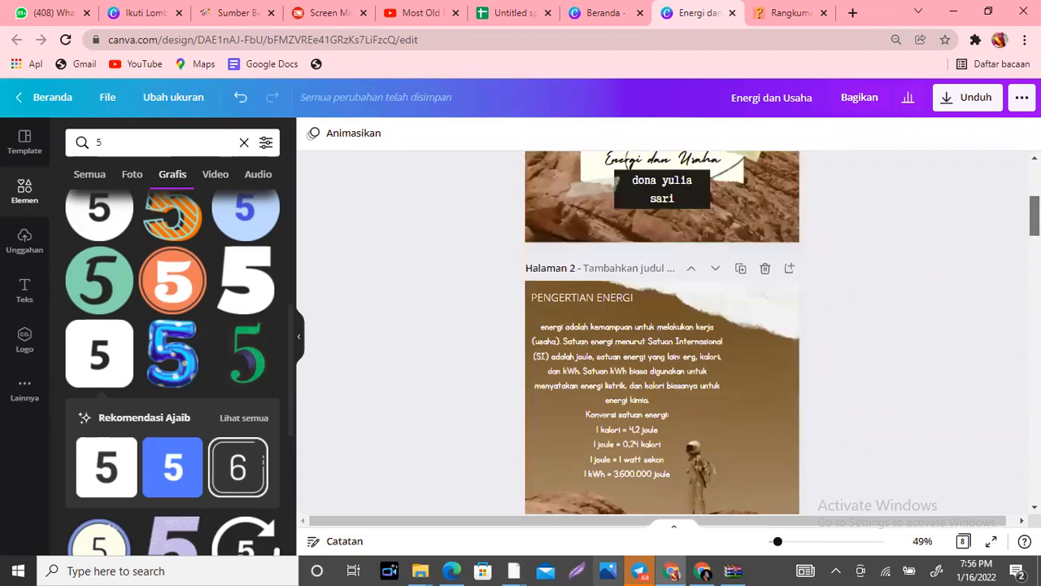
scroll(760, 222, "down", 3)
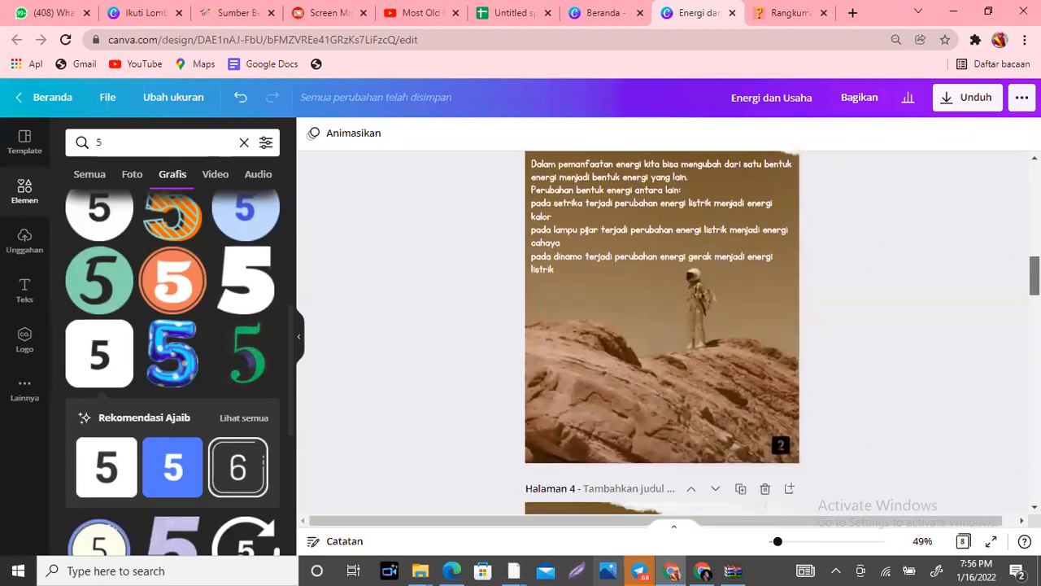
Slightly shrink the page-number graphic in page 2's lower-right corner
scroll(760, 221, "up", 2)
left_click(773, 234)
left_click_drag(762, 221, 767, 228)
Move the square number 3 graphic from page 5 to the lower-right corner of page 4
scroll(662, 332, "down", 7)
scroll(662, 332, "up", 1)
scroll(662, 332, "down", 5)
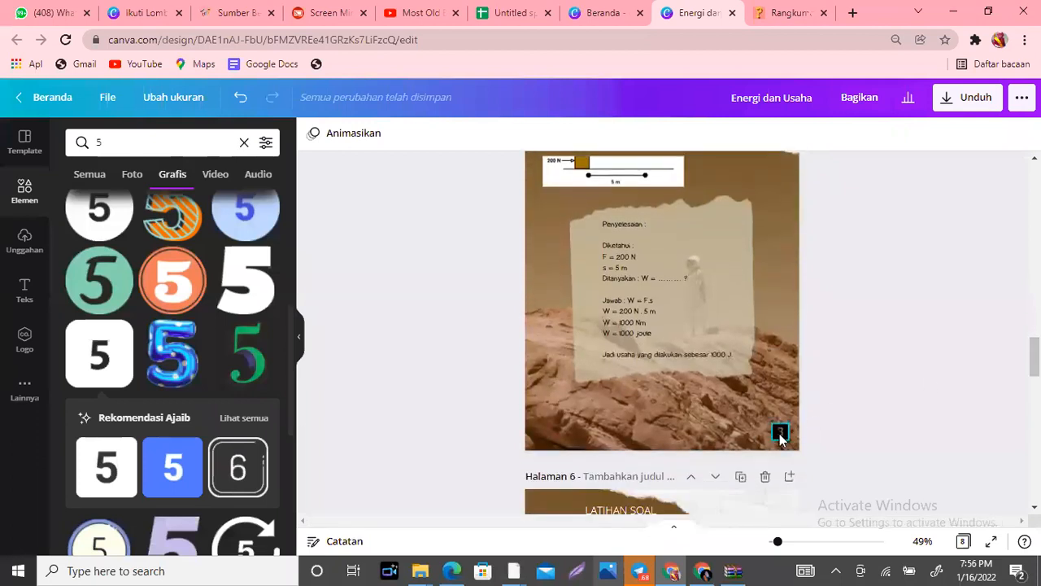
left_click(780, 433)
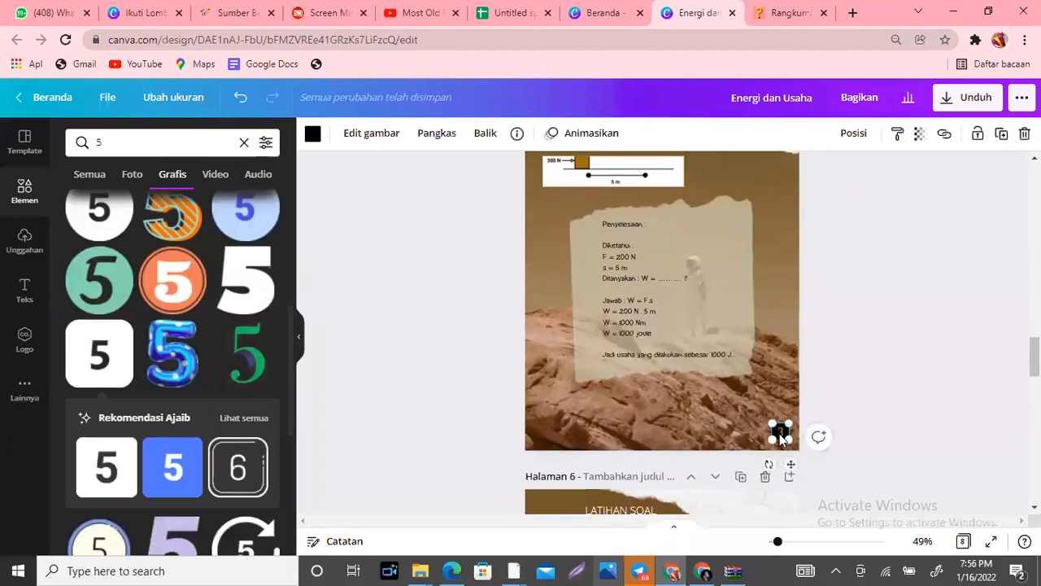
scroll(741, 303, "up", 3)
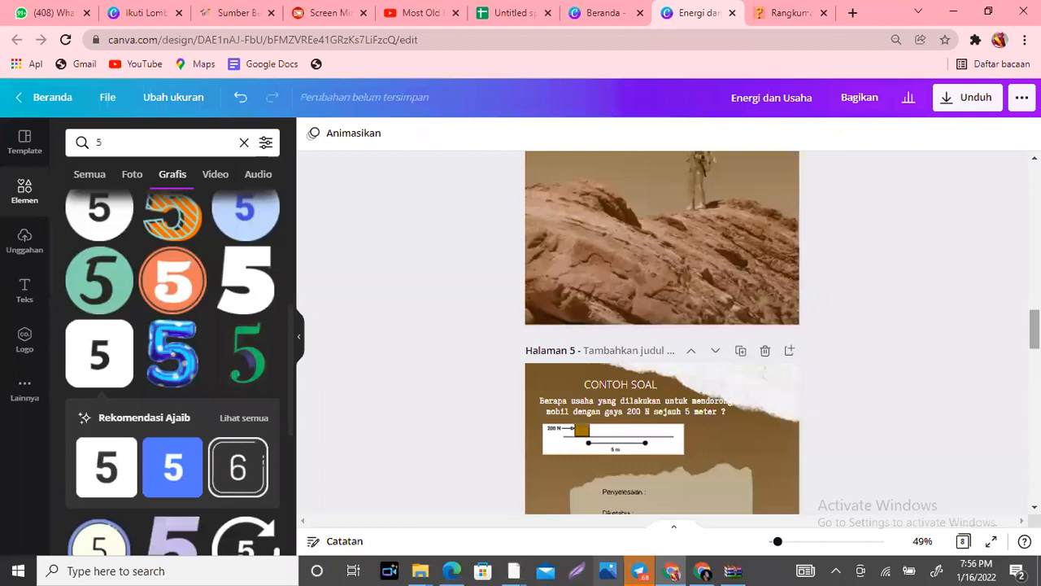
key("ctrl+v")
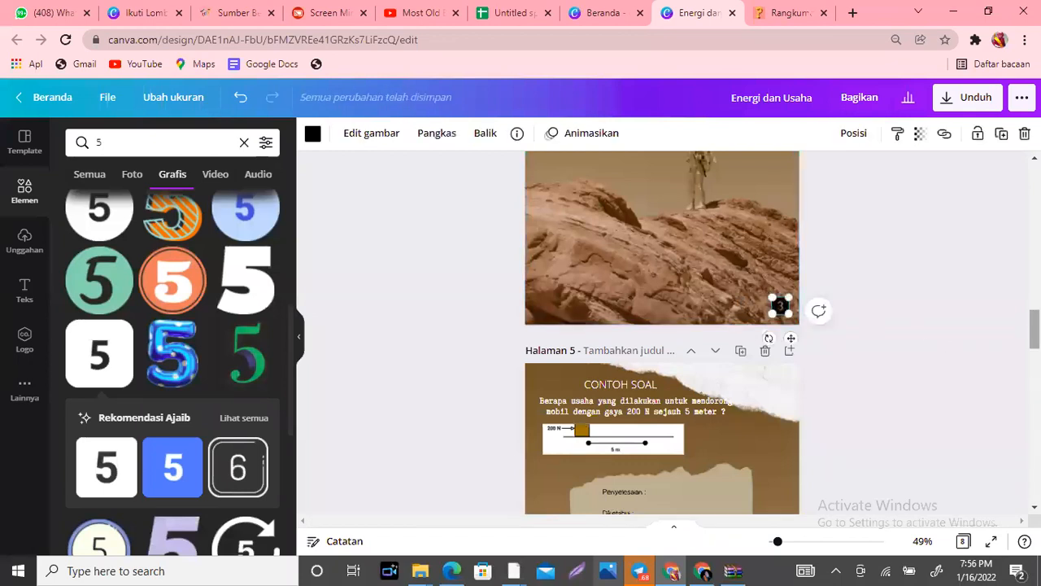
left_click_drag(1035, 329, 1035, 362)
left_click(777, 369)
key("Delete")
Move the square number 4 graphic from page 6 to the lower-right corner of page 5
left_click_drag(1034, 362, 1034, 387)
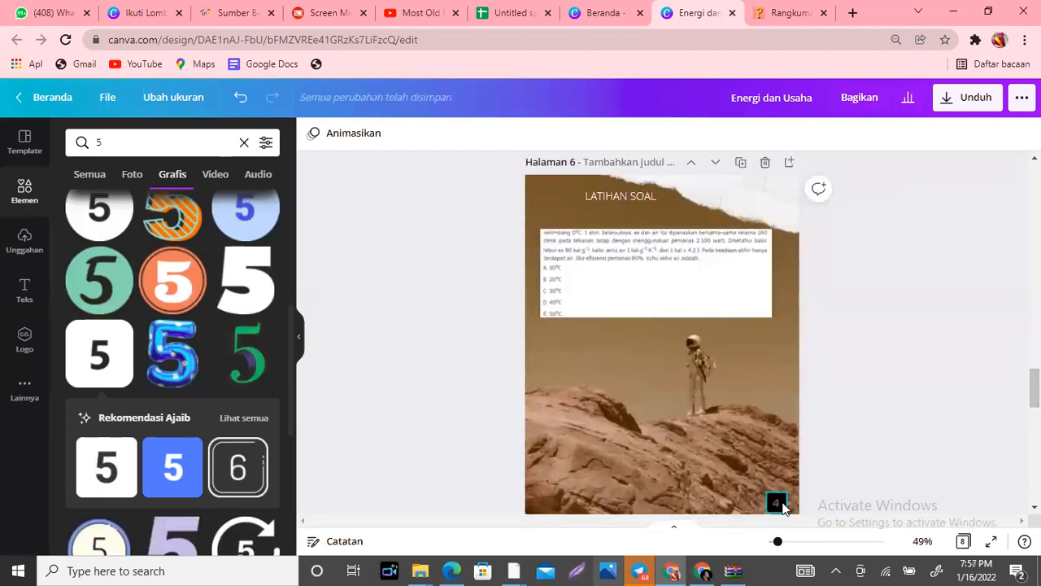
left_click(777, 502)
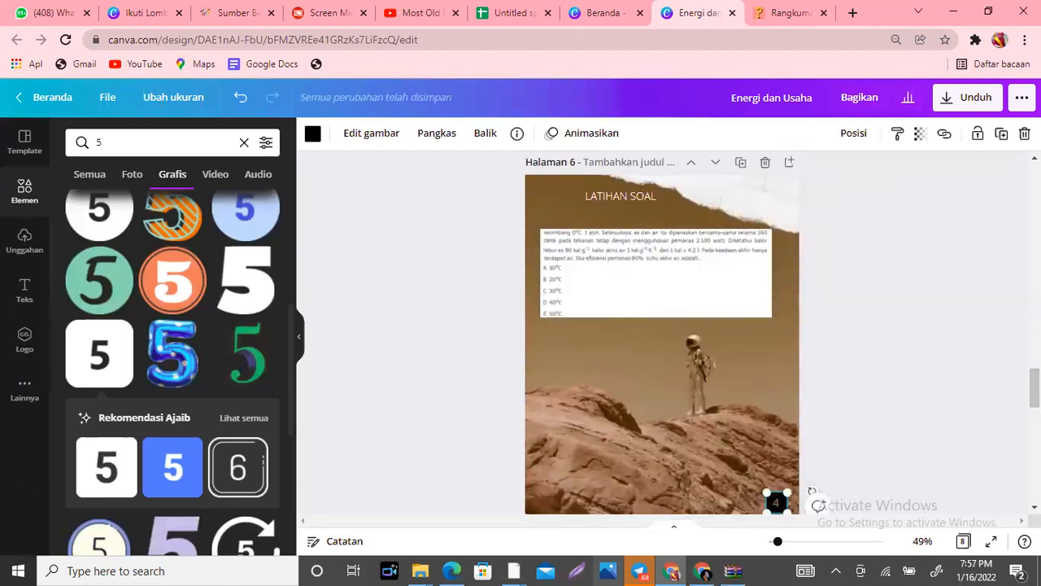
scroll(769, 396, "up", 5)
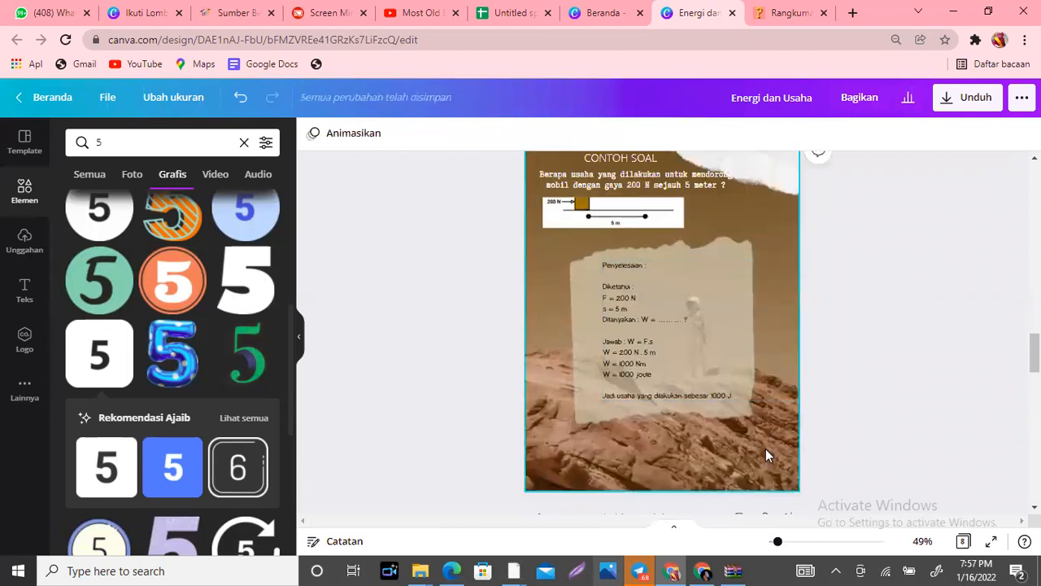
left_click(771, 458)
scroll(777, 391, "down", 5)
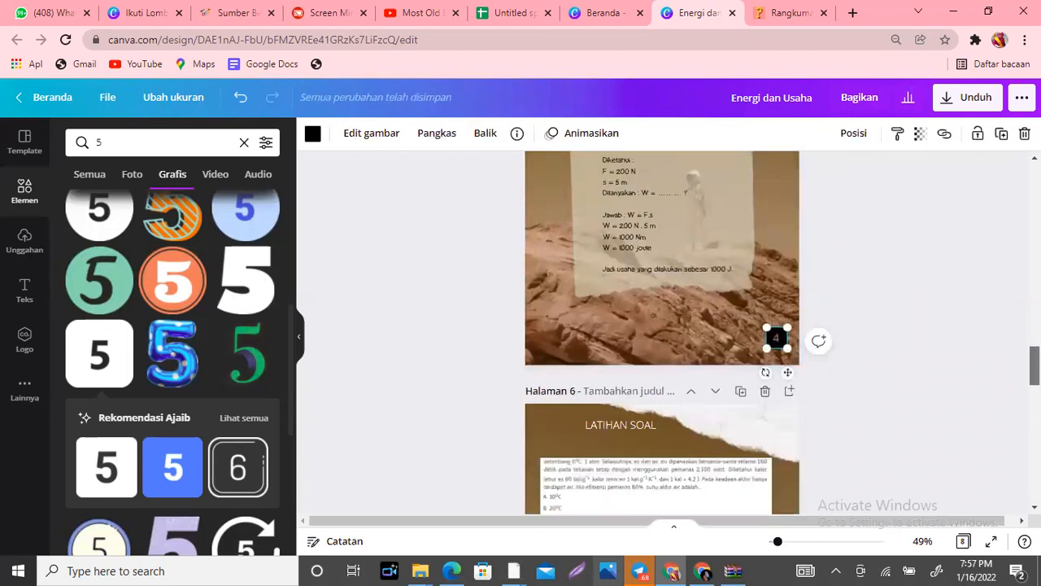
left_click(777, 375)
key("Delete")
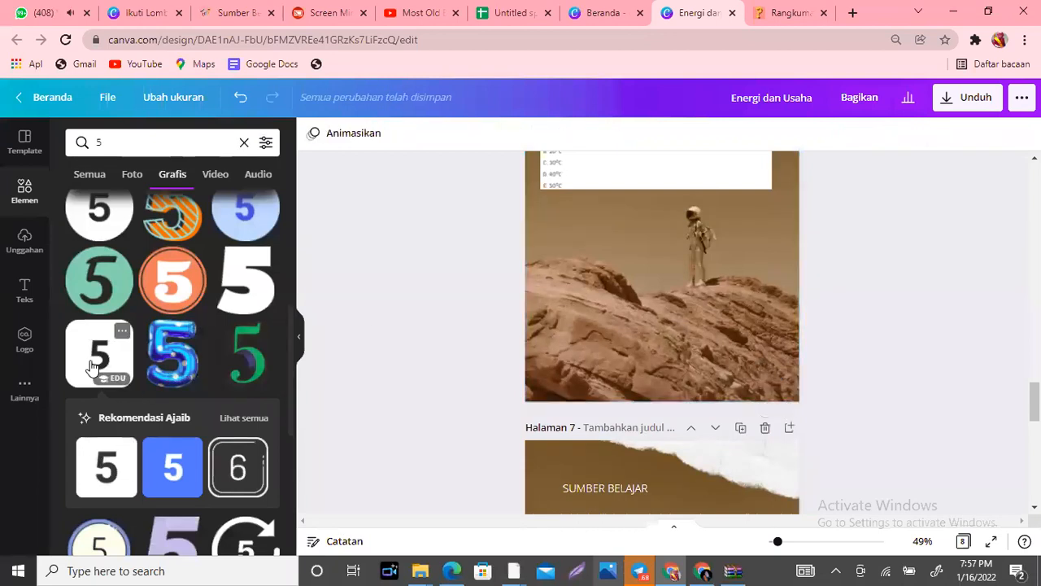
Place a small square number 5 graphic in page 6's lower-right corner and delete the number 5 graphic from page 7
left_click(98, 354)
left_click_drag(672, 258, 791, 409)
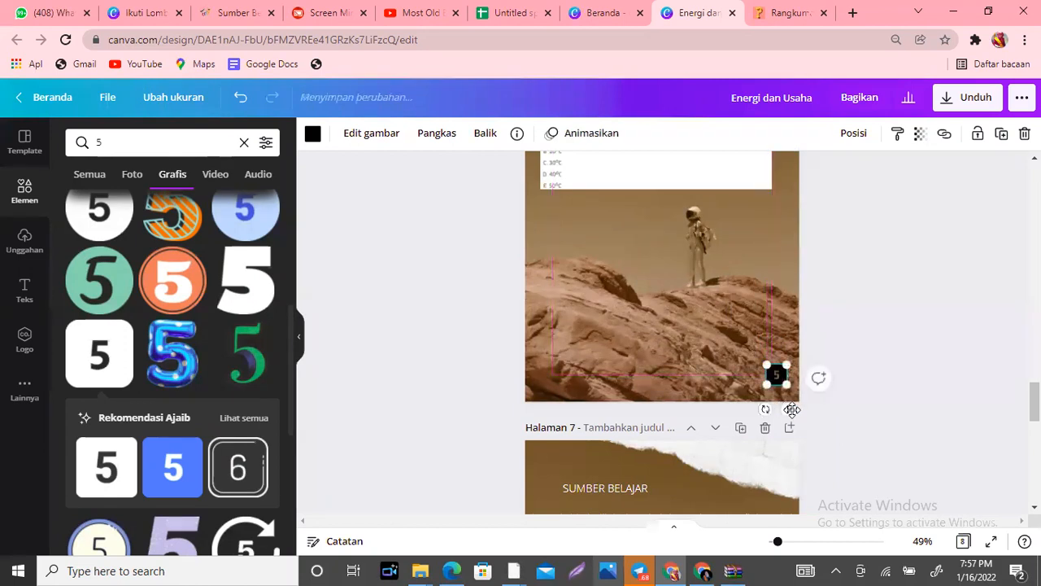
scroll(781, 391, "down", 5)
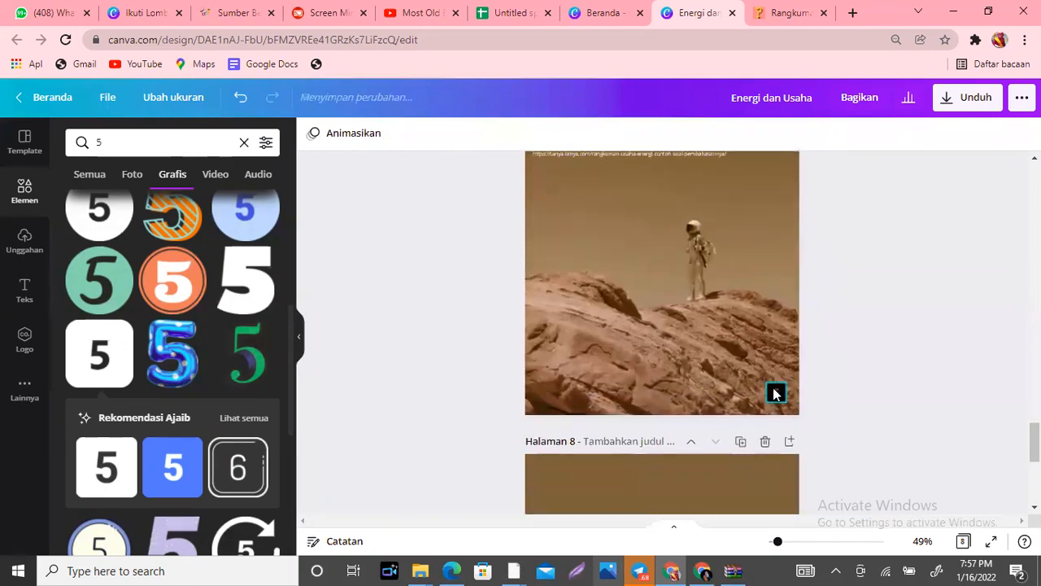
left_click(774, 394)
key("Delete")
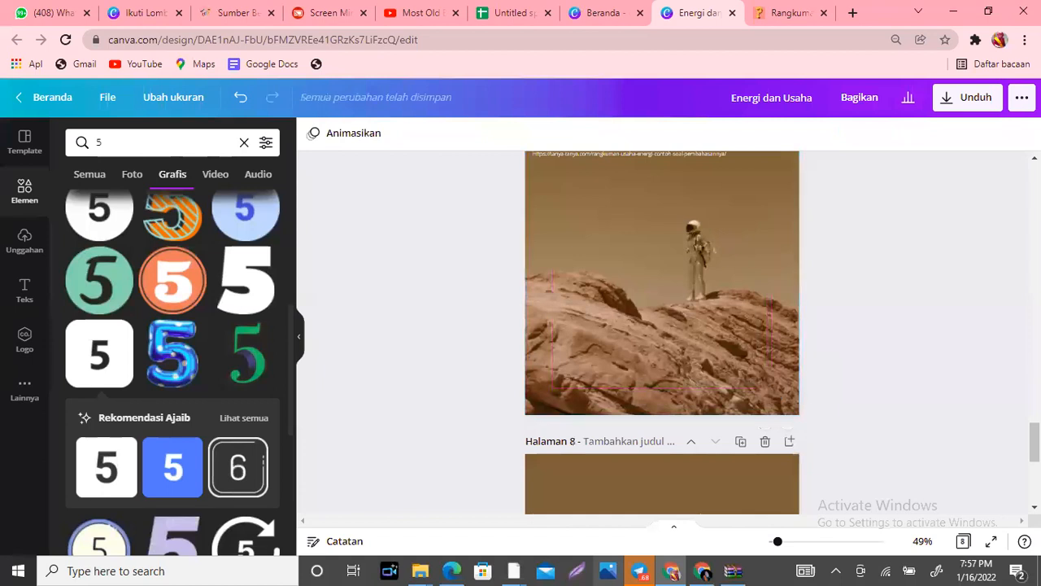
Search the graphics for "6" and locate the square number 6 graphic for page 7
scroll(662, 332, "down", 5)
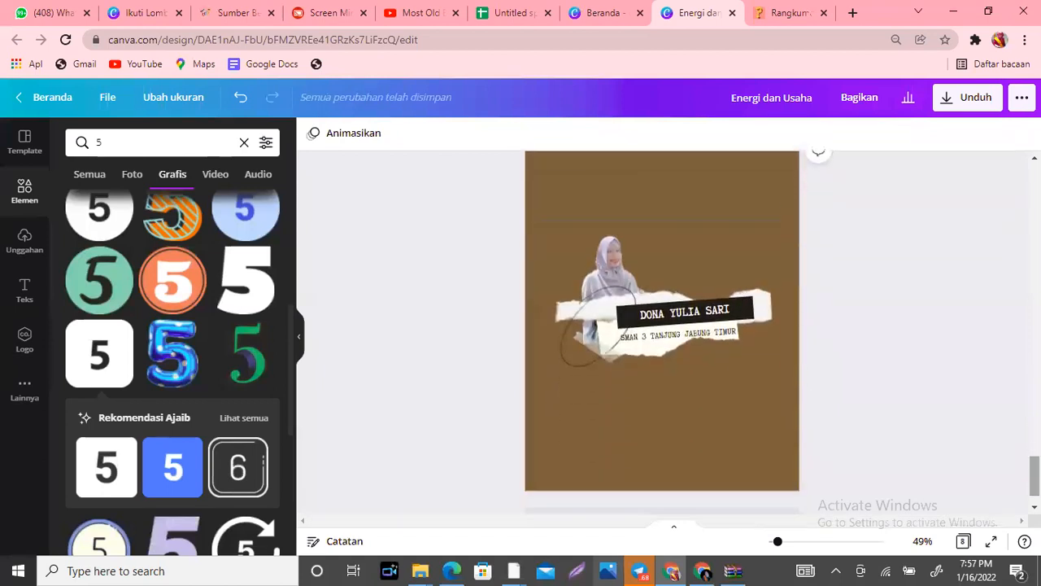
scroll(662, 332, "up", 5)
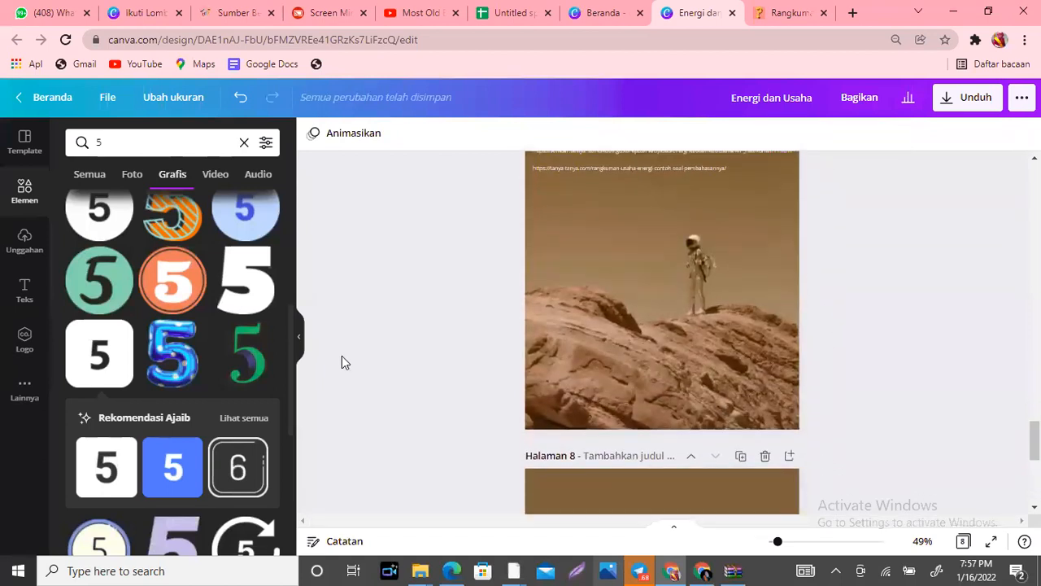
left_click(124, 129)
key("BackSpace")
type("6")
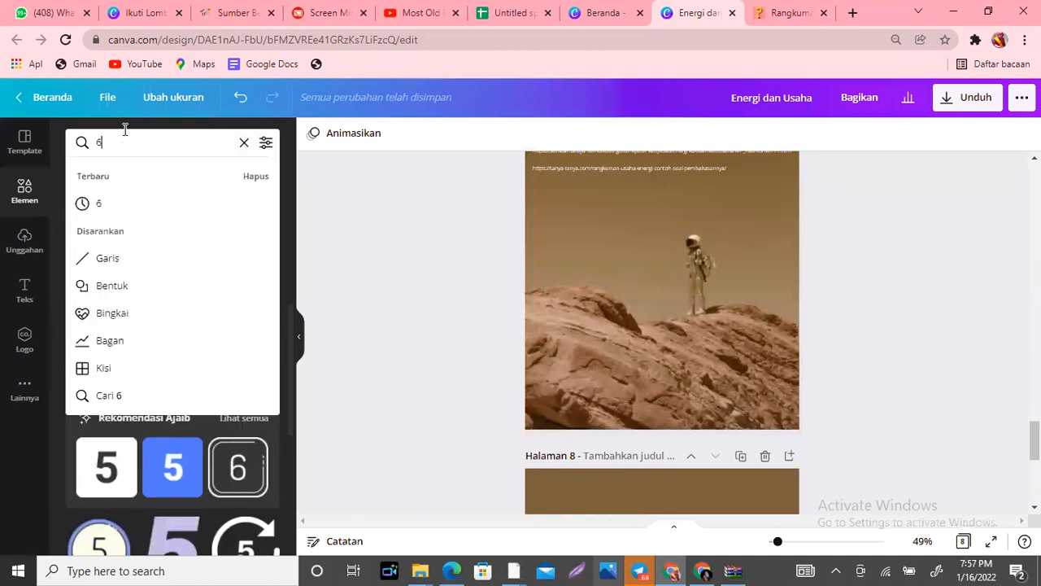
key("Return")
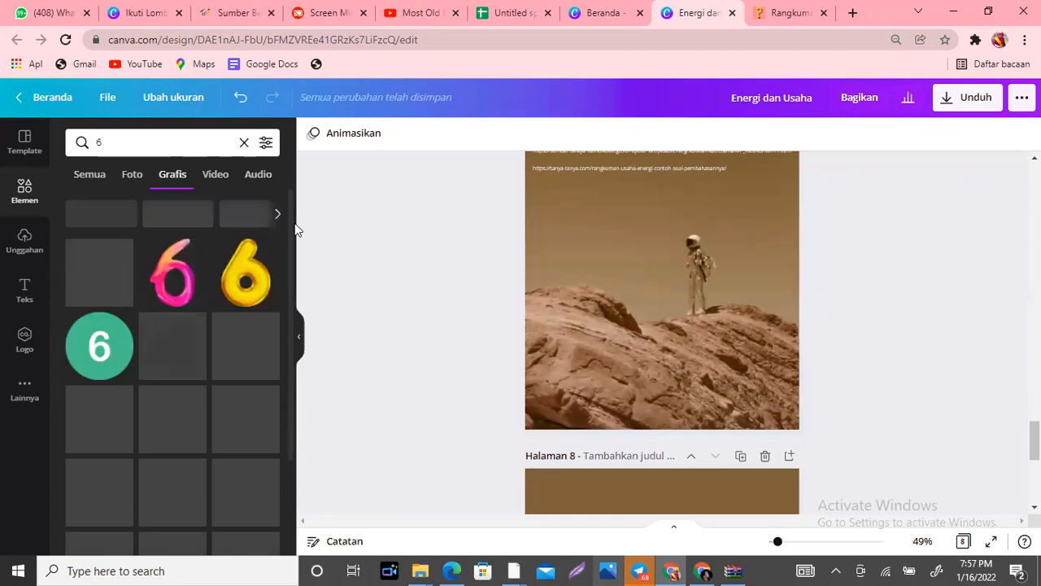
left_click_drag(293, 222, 304, 403)
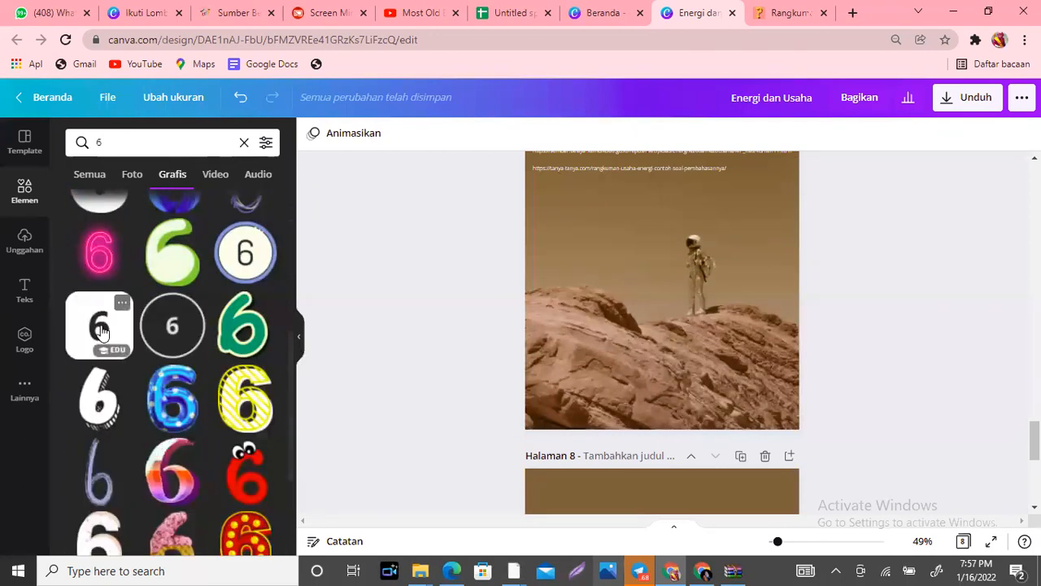
Add the square number 6 graphic to page 7, shrink it and place it in the lower-right corner
left_click(91, 319)
left_click_drag(609, 196, 699, 291)
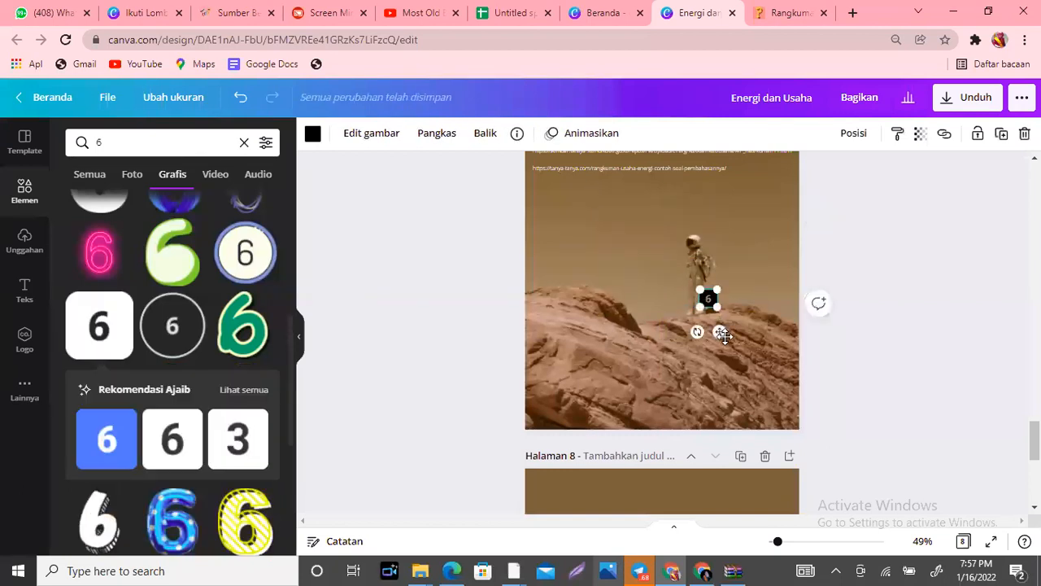
left_click_drag(720, 333, 786, 444)
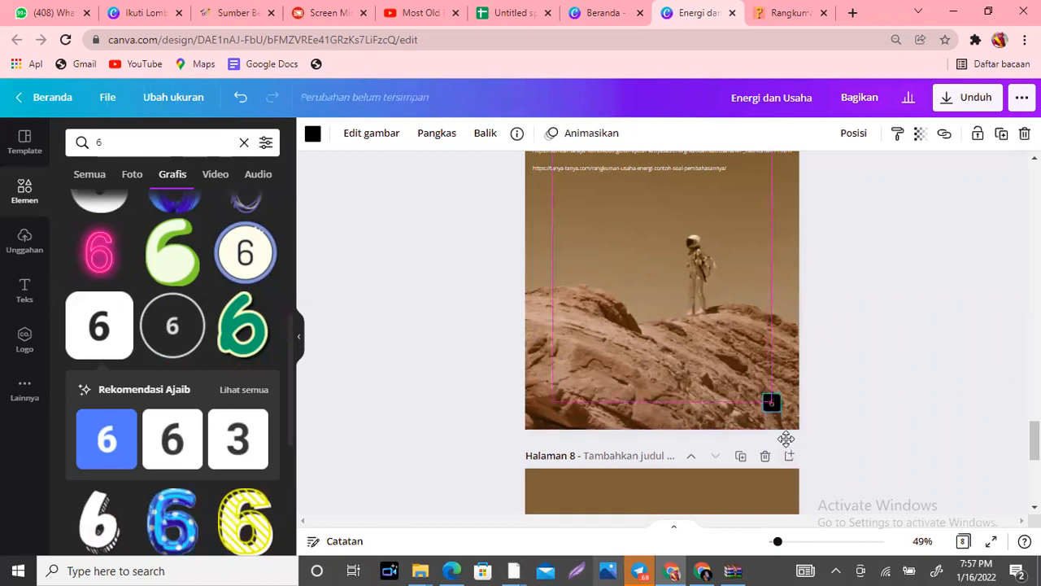
left_click(897, 388)
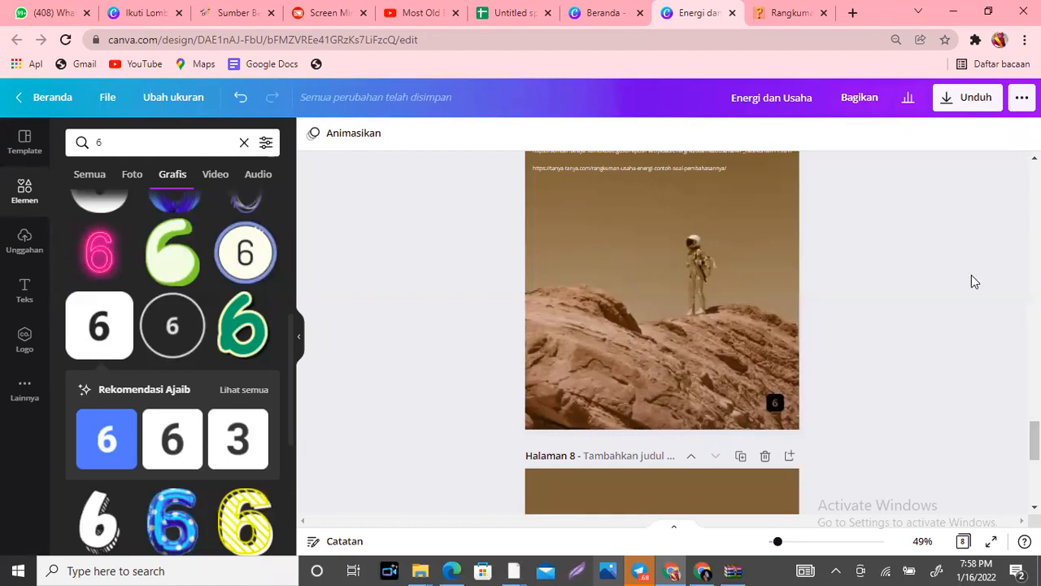
Look through the design's publishing options, including the print products and the full list of sharing apps
left_click(1022, 97)
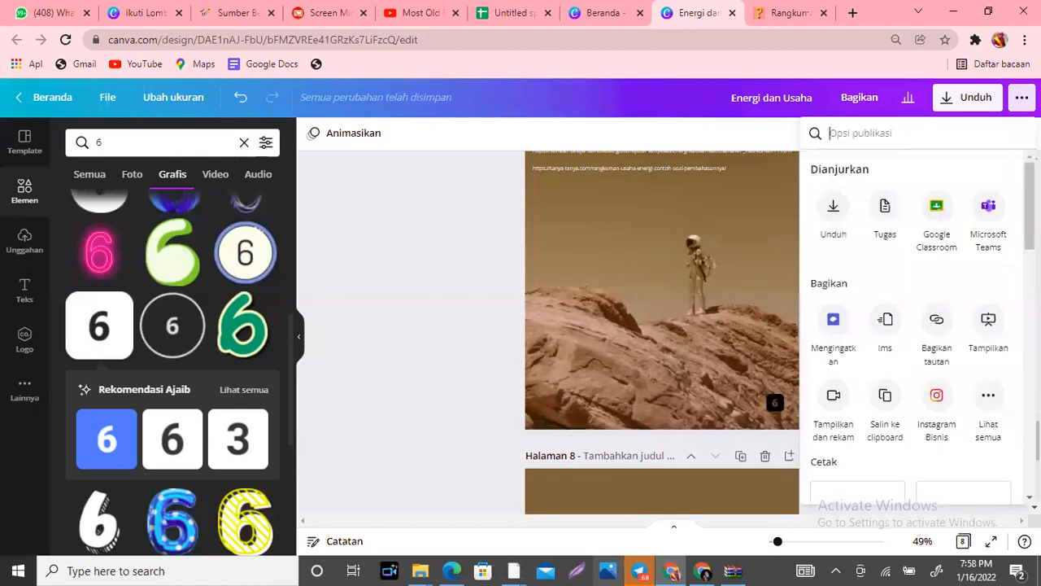
scroll(911, 325, "down", 5)
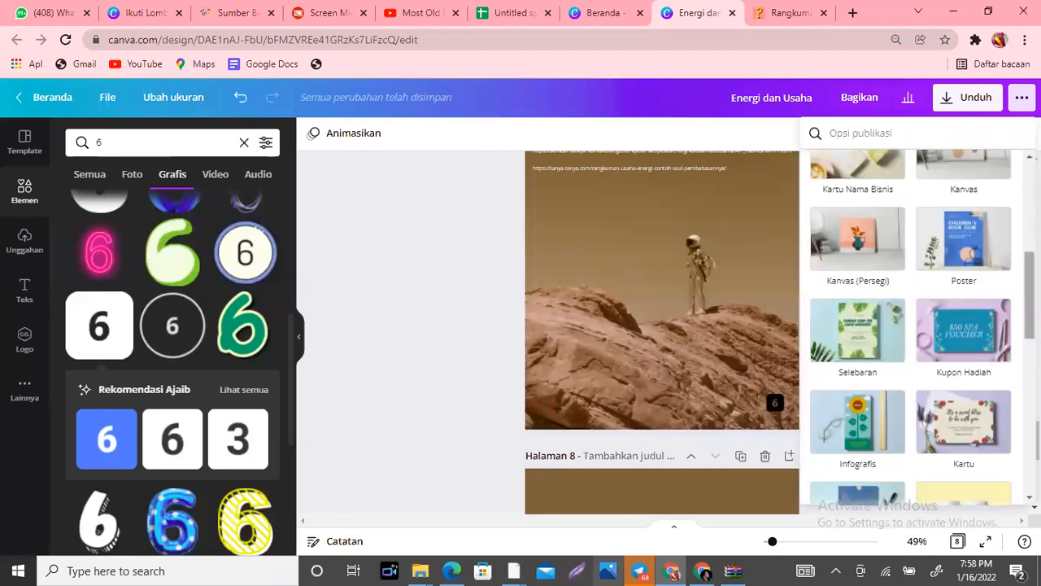
scroll(911, 325, "down", 4)
scroll(911, 326, "down", 2)
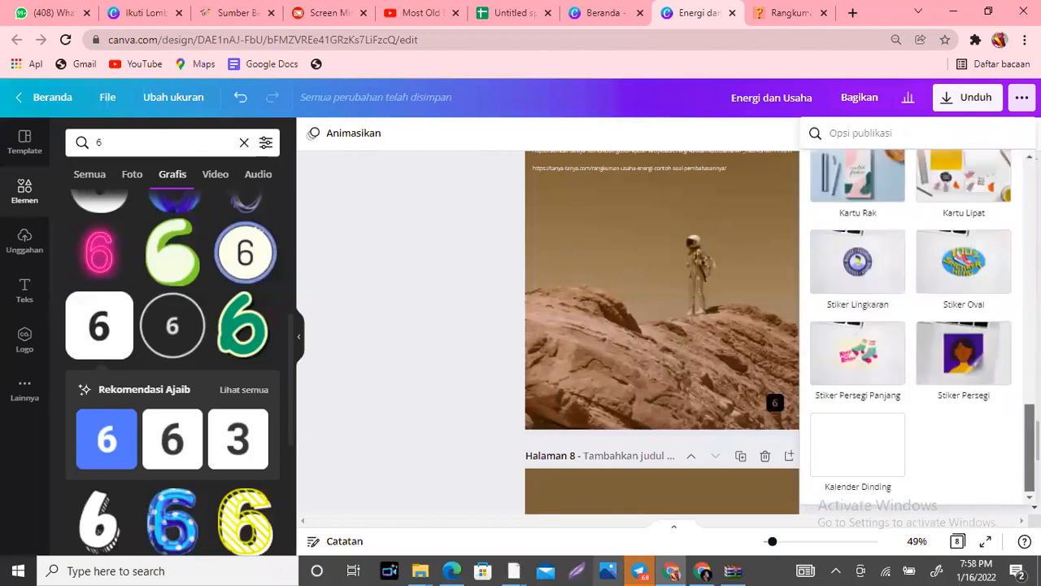
scroll(911, 325, "up", 12)
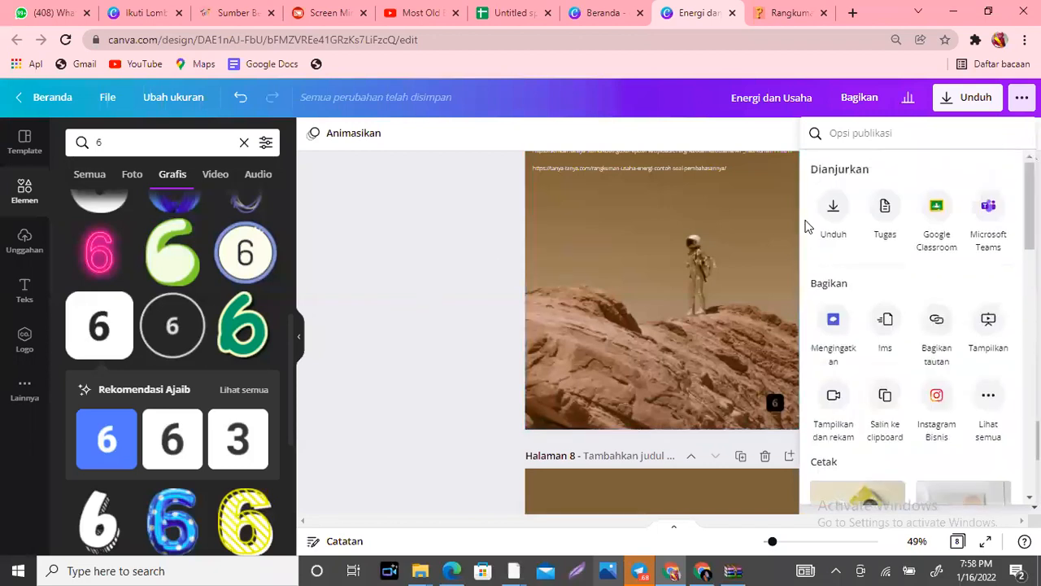
left_click(987, 396)
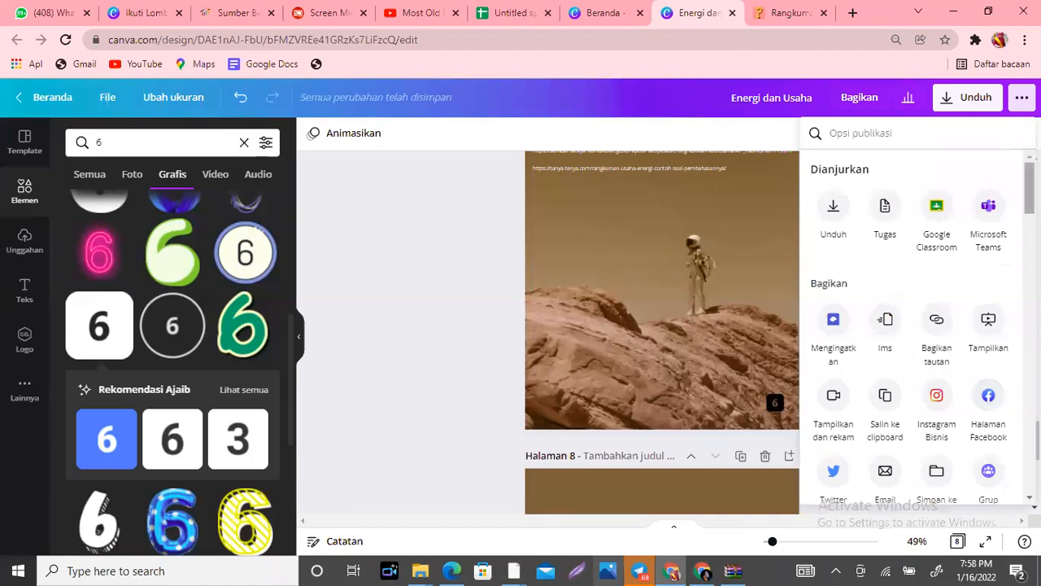
scroll(822, 215, "down", 3)
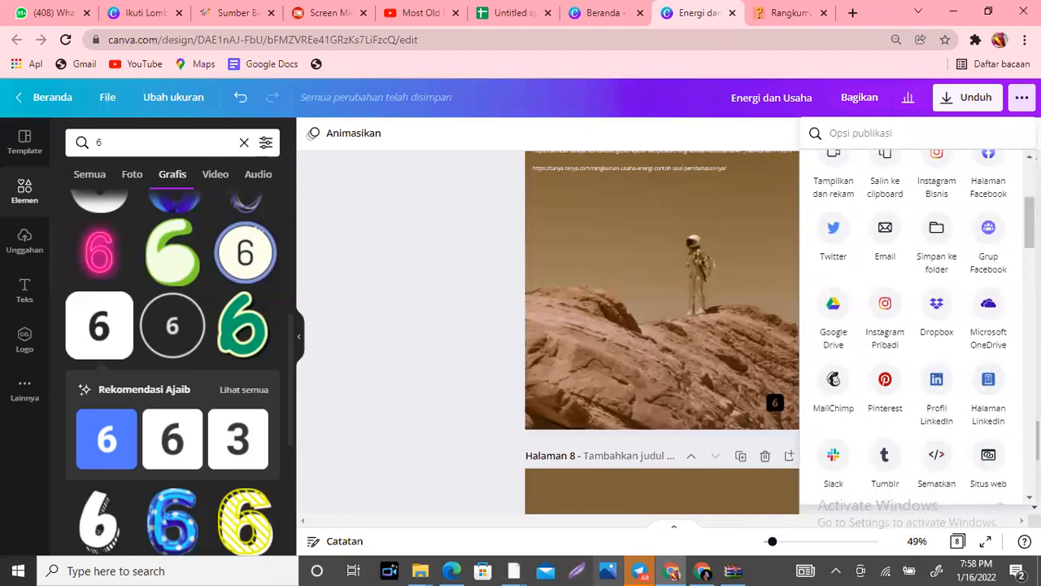
left_click_drag(1030, 223, 1030, 253)
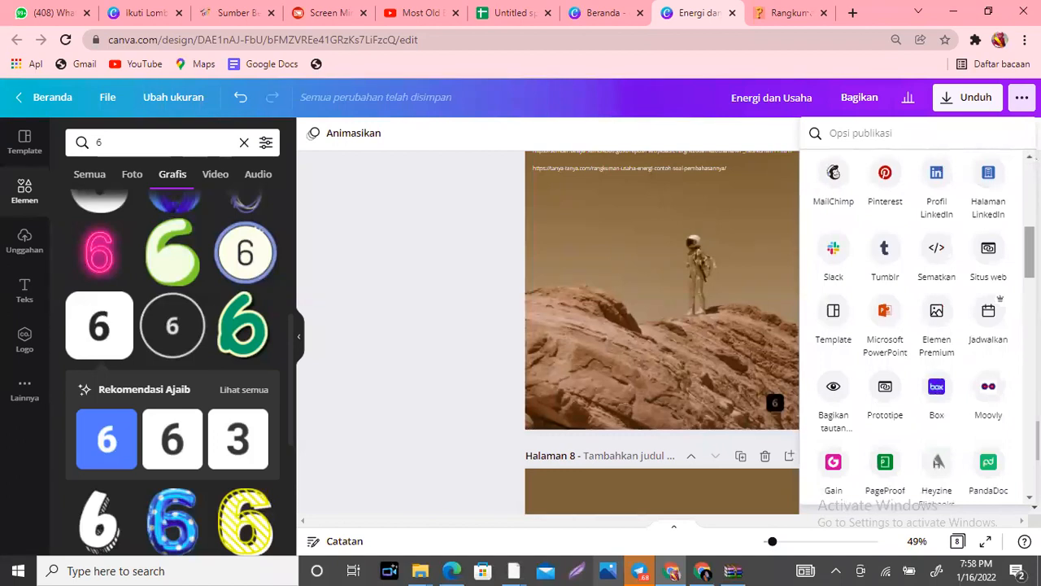
scroll(834, 172, "down", 1)
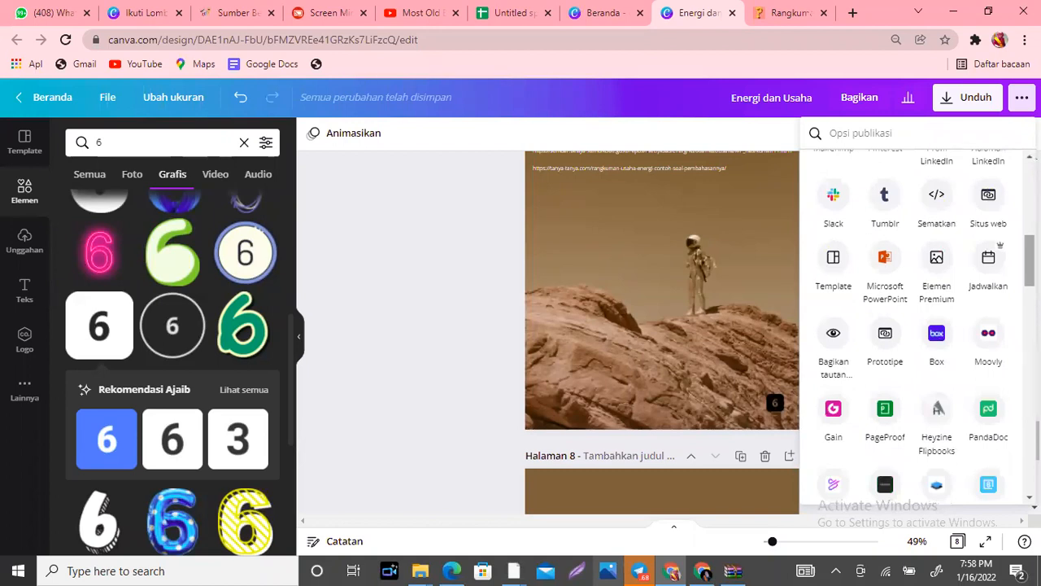
scroll(917, 325, "down", 10)
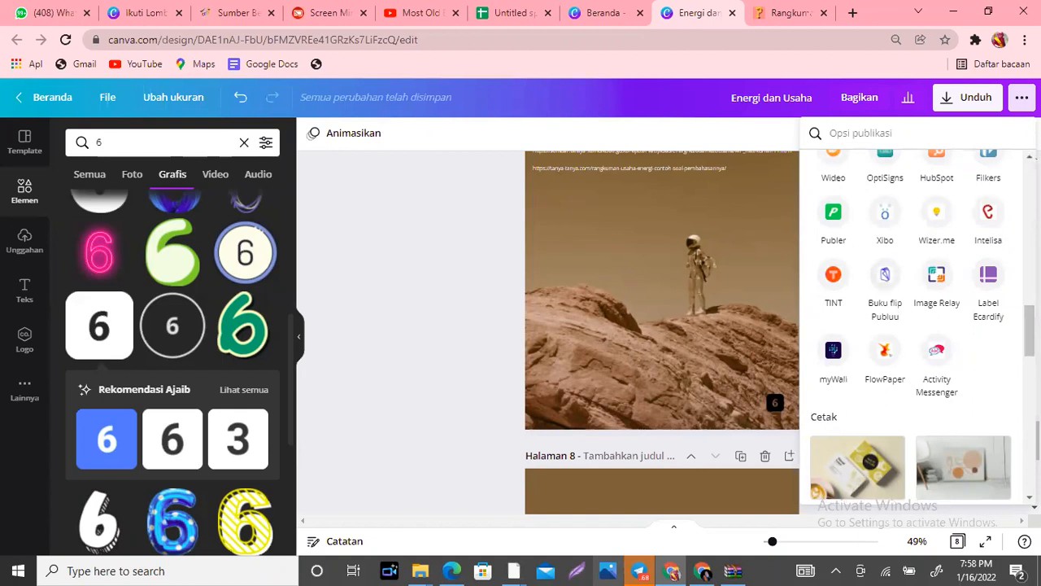
scroll(898, 310, "up", 3)
scroll(893, 395, "up", 1)
scroll(892, 395, "down", 1)
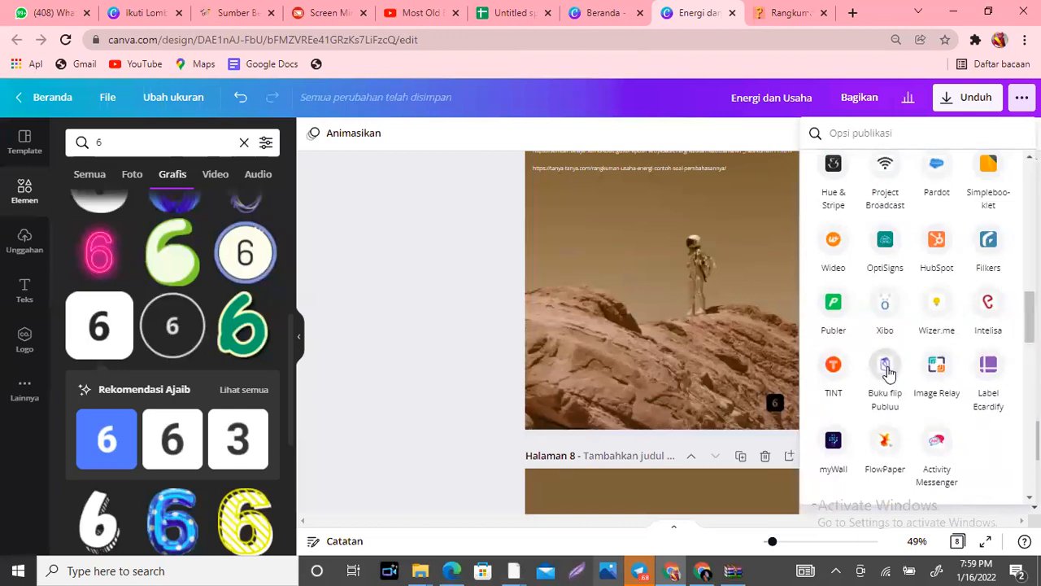
left_click(485, 318)
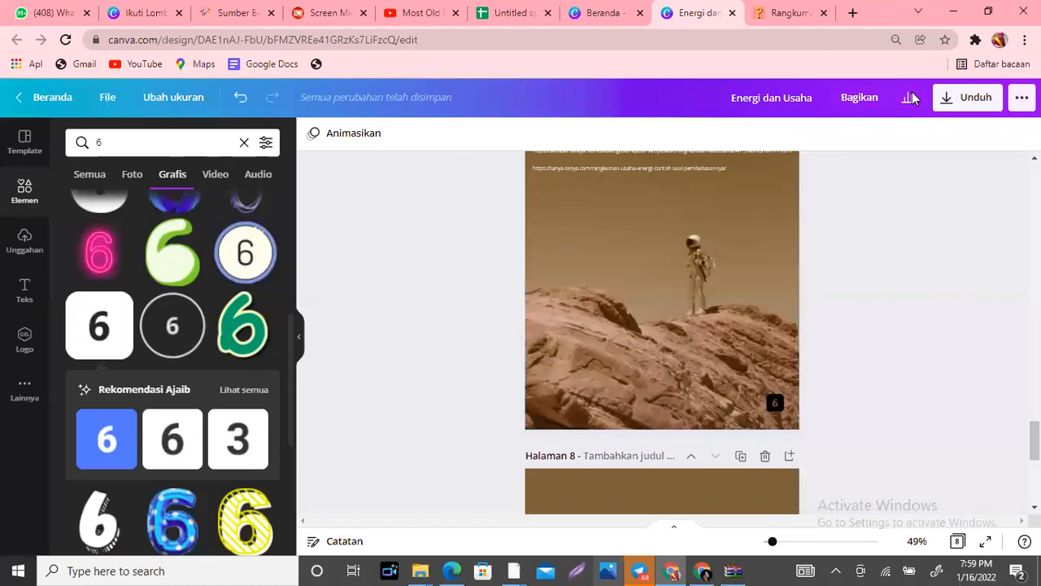
Look through the design's publishing options for a flipbook app and open Buku flip Publuu
left_click(1022, 97)
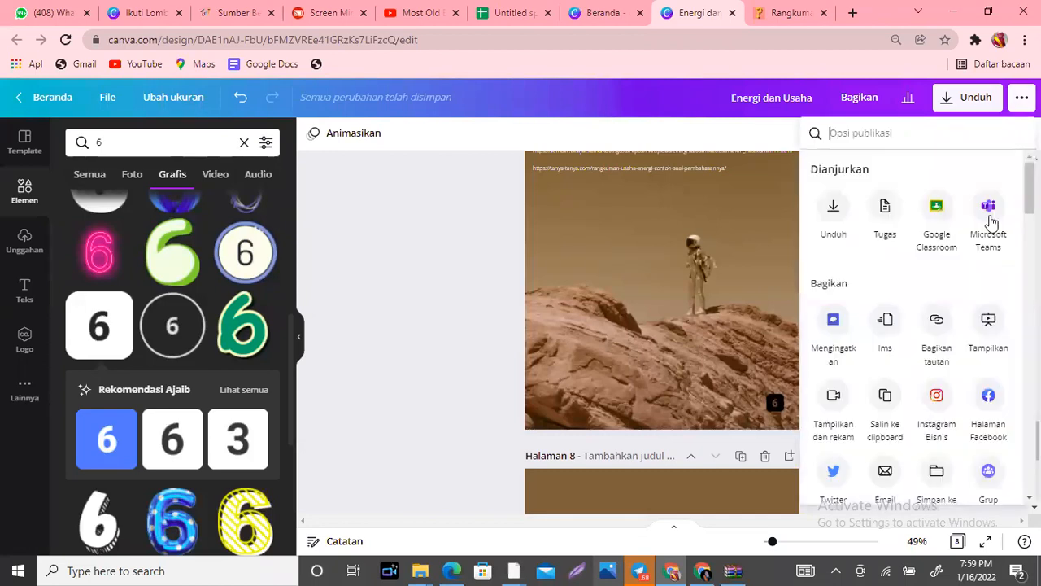
scroll(990, 211, "down", 5)
scroll(918, 323, "down", 3)
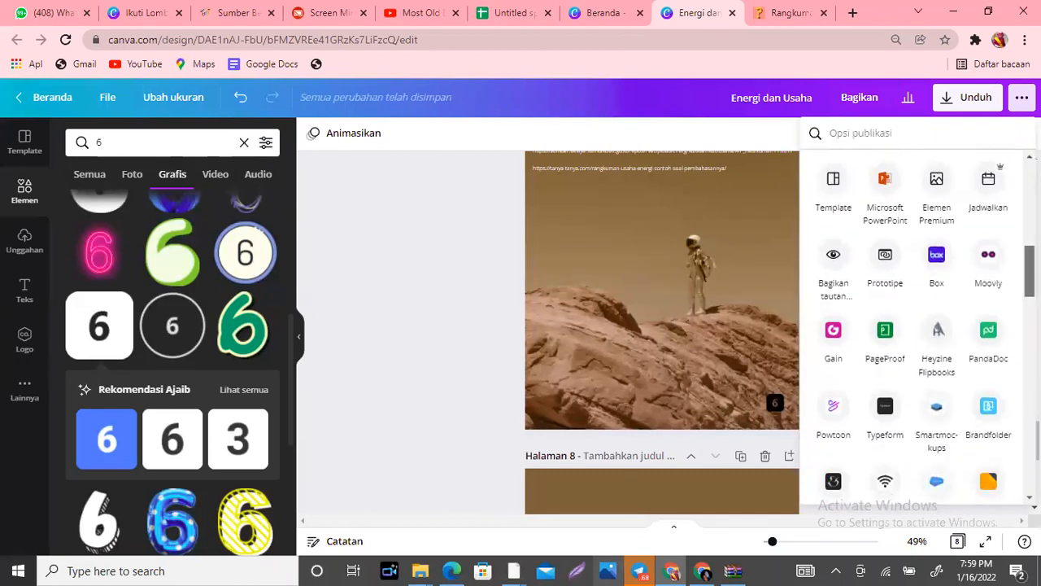
scroll(918, 325, "down", 4)
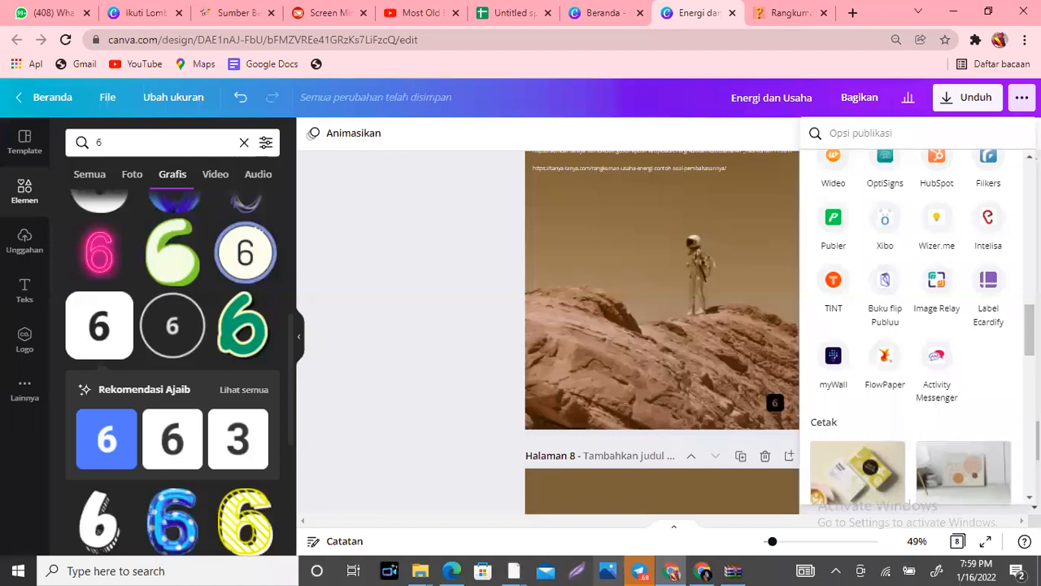
scroll(895, 285, "up", 1)
scroll(918, 325, "up", 5)
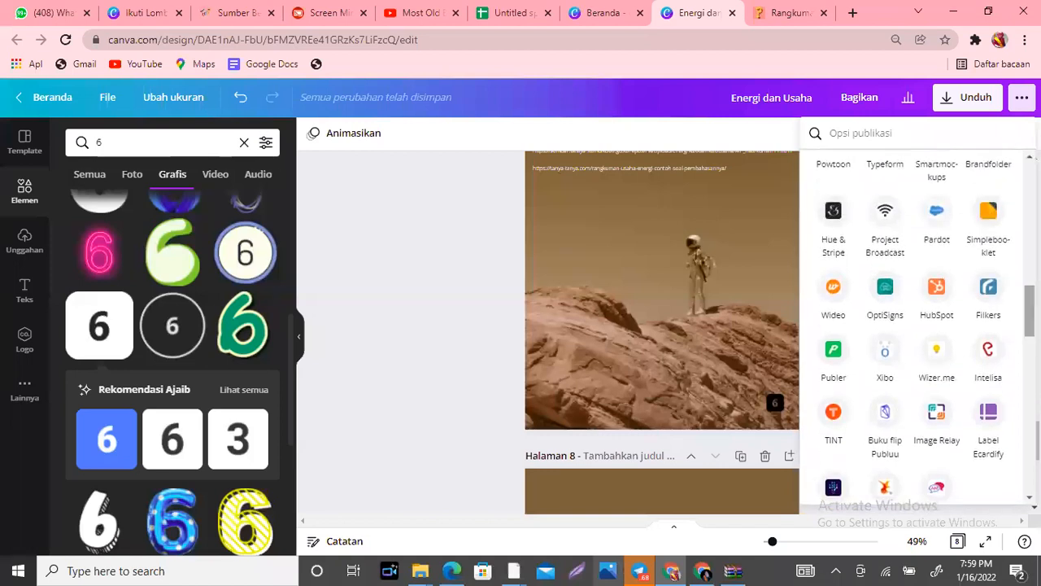
scroll(918, 326, "up", 4)
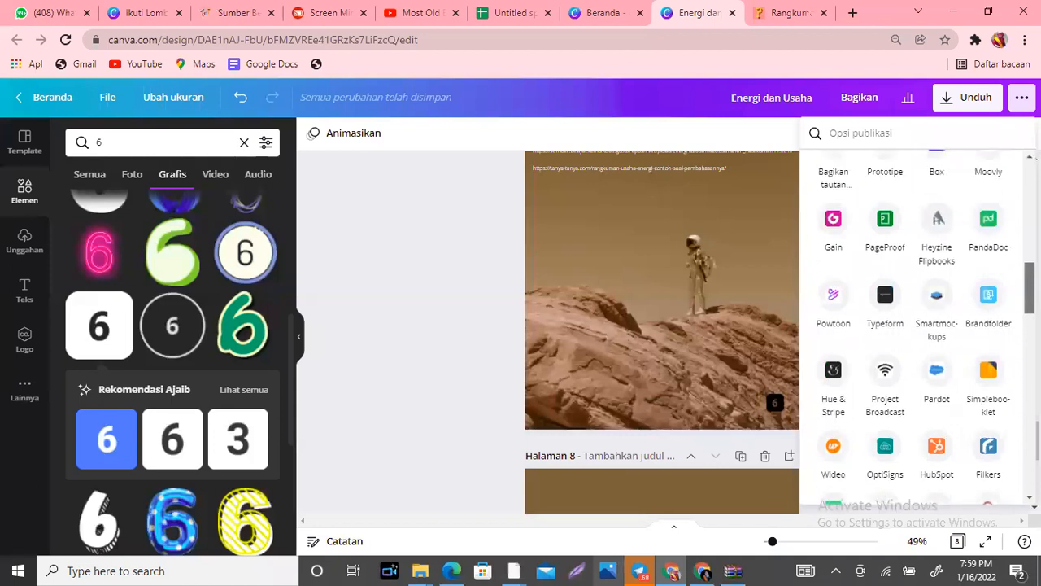
mouse_move(1029, 275)
left_mouse_down()
mouse_move(1029, 264)
mouse_move(1029, 325)
mouse_move(1030, 285)
left_mouse_up()
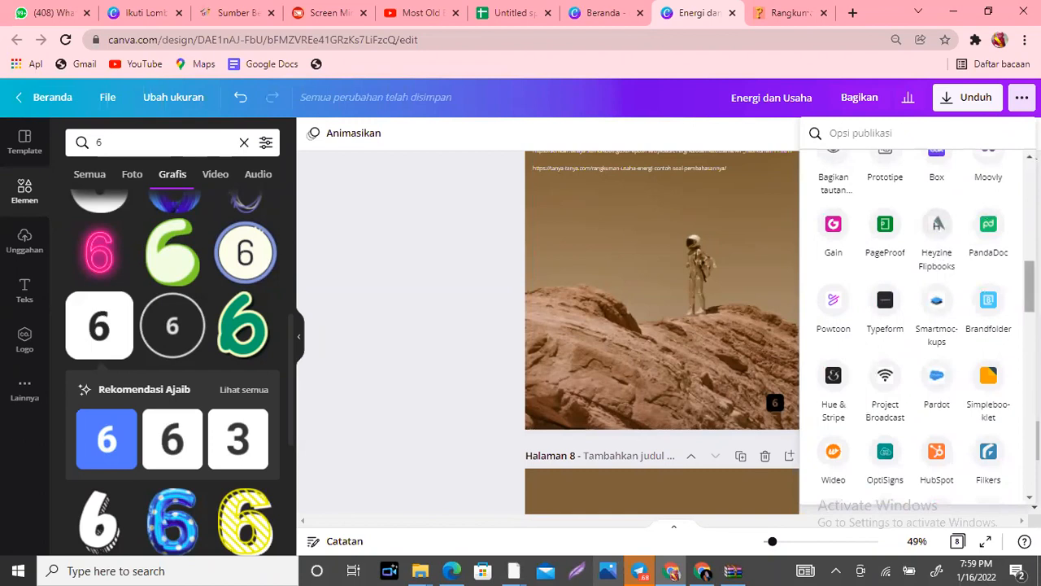
scroll(1011, 371, "down", 3)
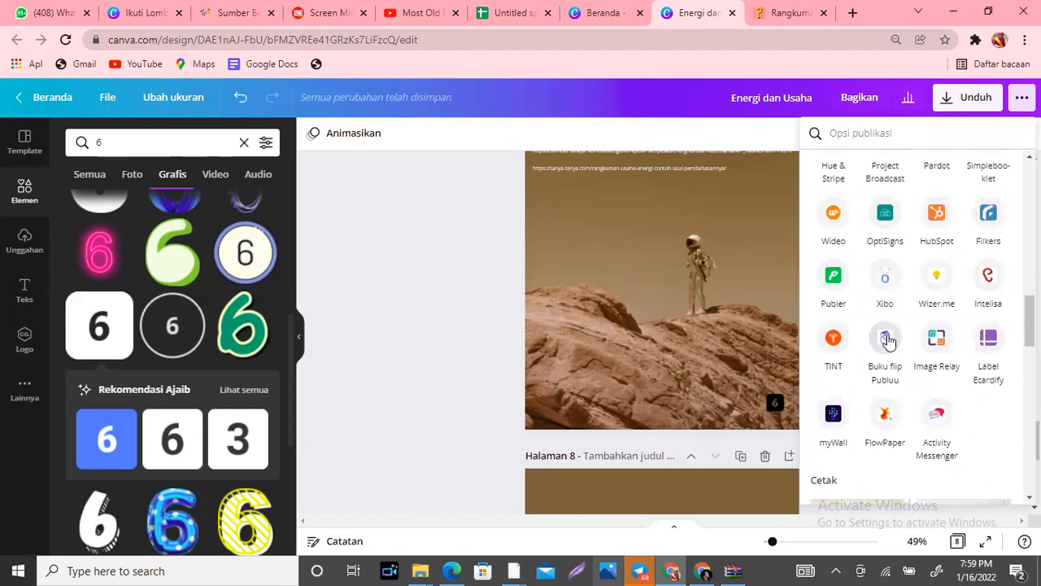
left_click(888, 340)
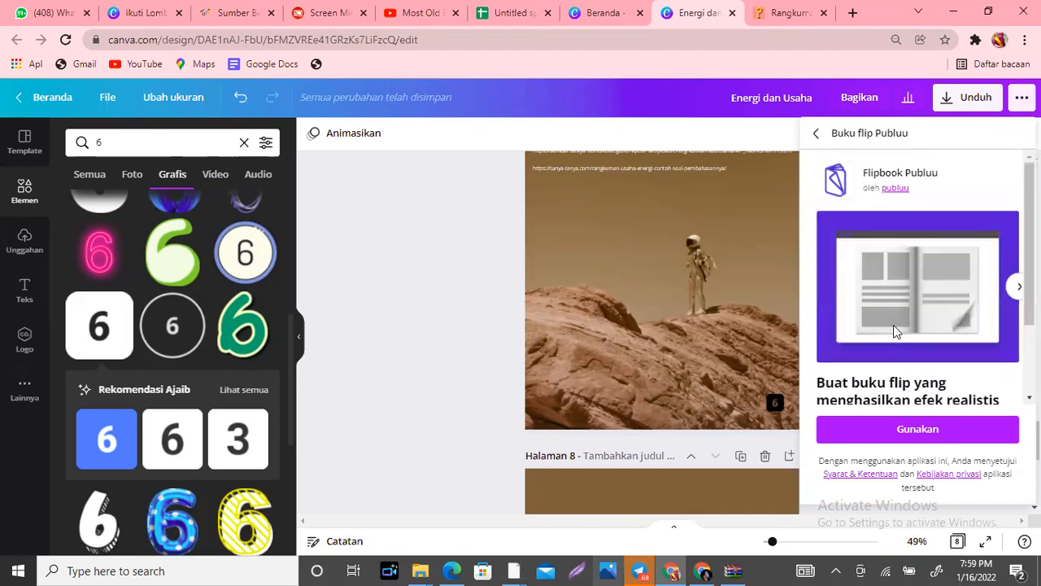
Read the Buku flip Publuu description, start using the app and save all 8 pages of the design to it
scroll(898, 282, "down", 3)
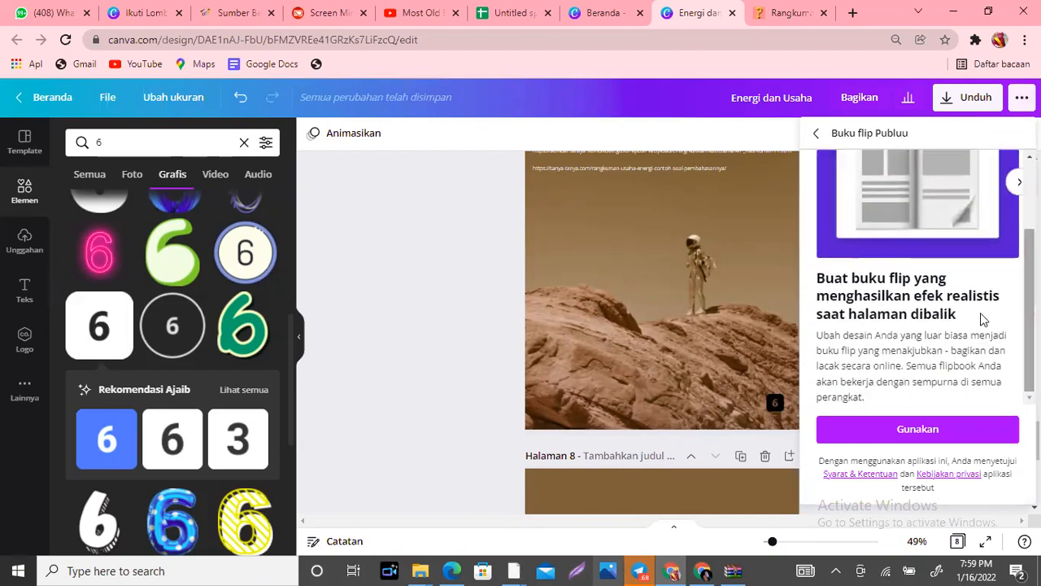
left_click(909, 440)
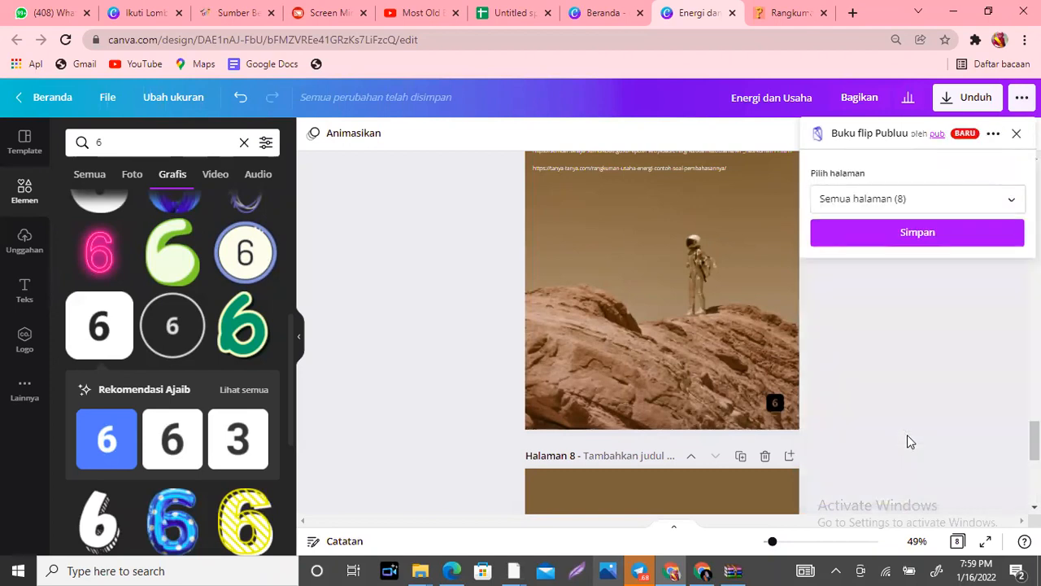
left_click(911, 236)
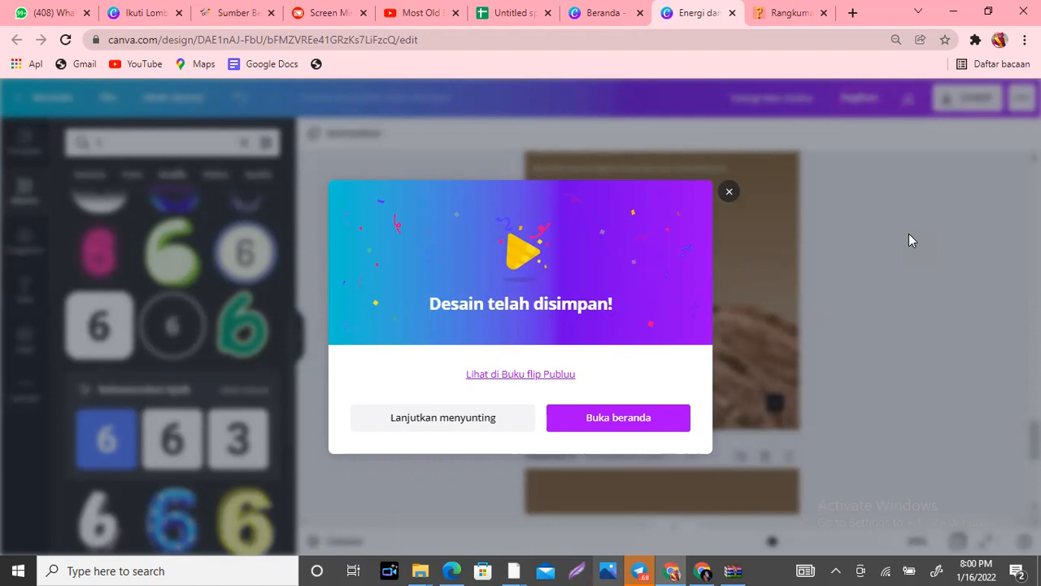
Open the saved flipbook on the Publuu site and sign in with the prefilled account credentials
left_click(512, 379)
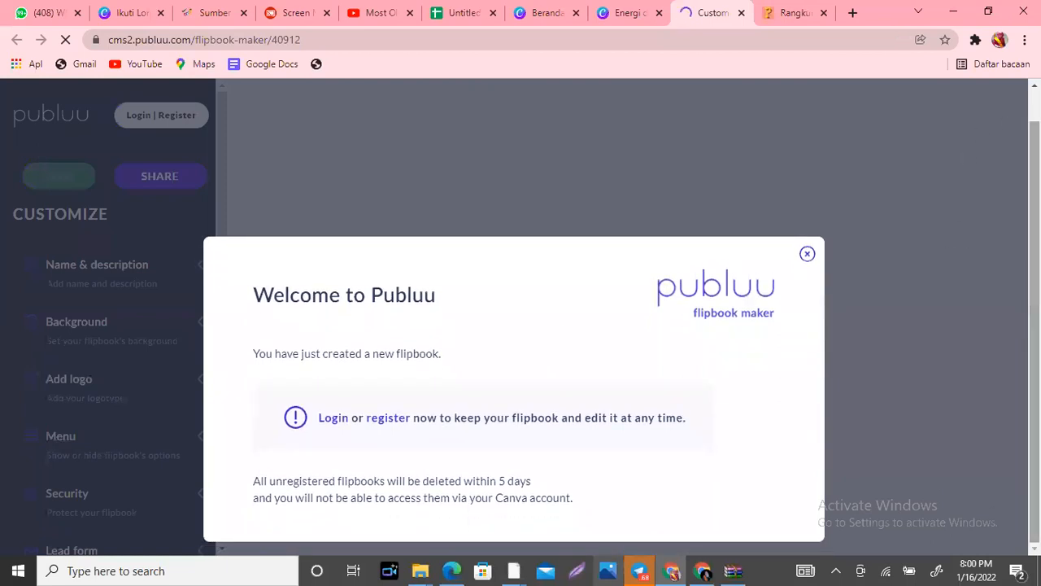
left_click(387, 418)
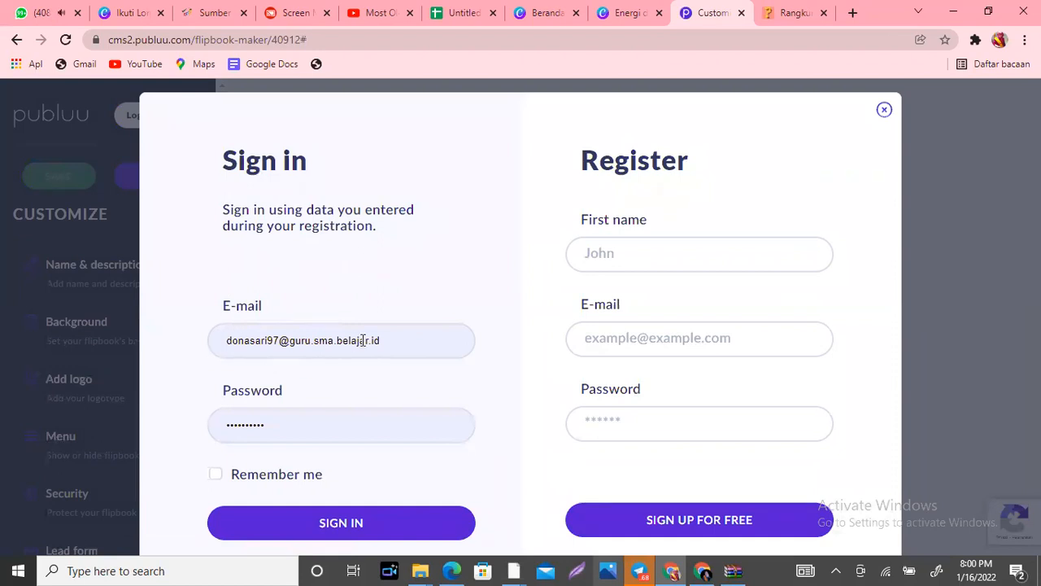
left_click(351, 526)
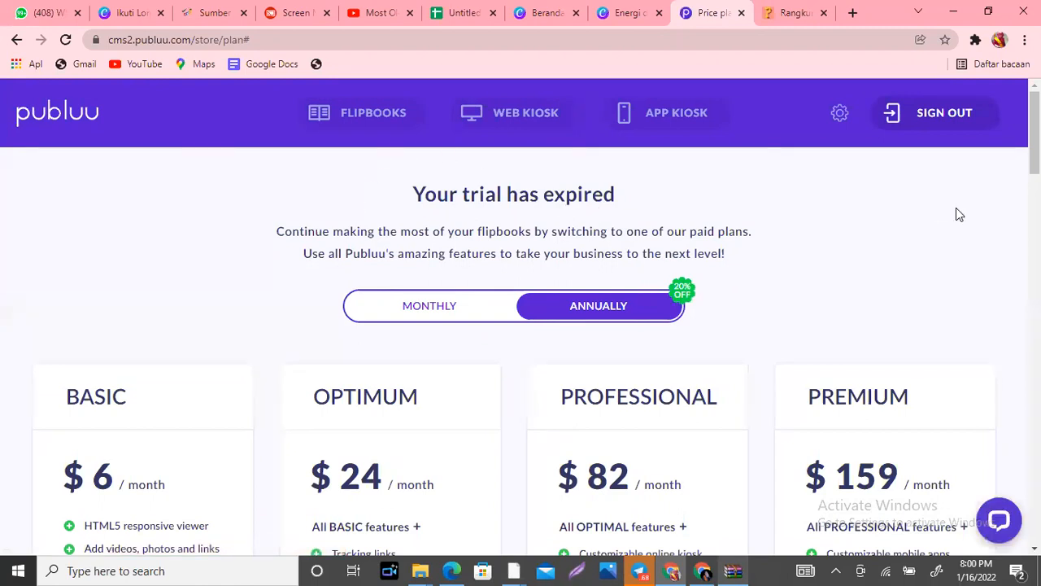
Review Publuu's paid plans, close the site and return to the Energi dan Usaha design, dismissing its saved-design message
left_click_drag(1034, 132, 1034, 168)
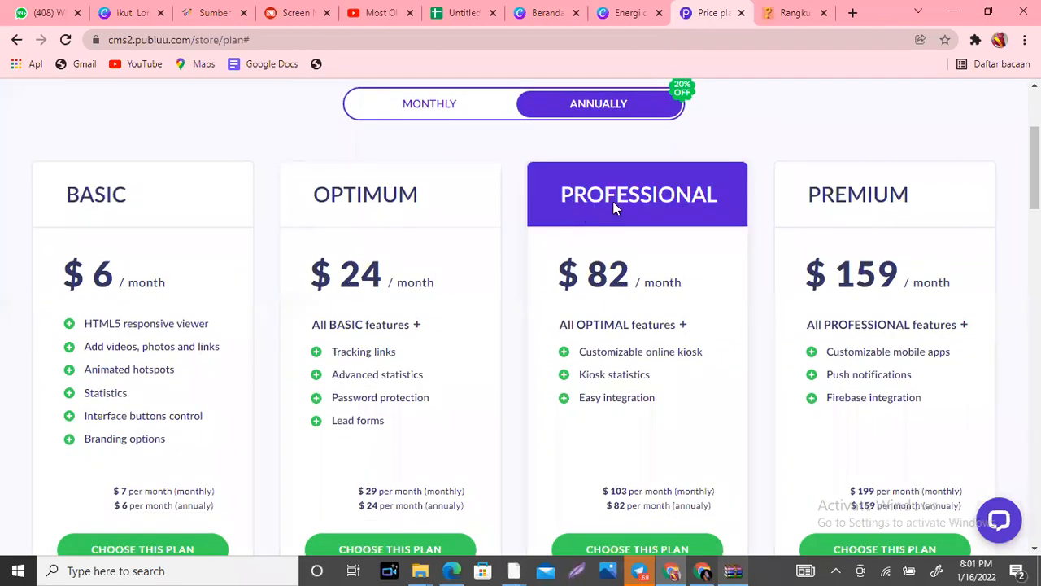
left_click_drag(1034, 168, 1034, 132)
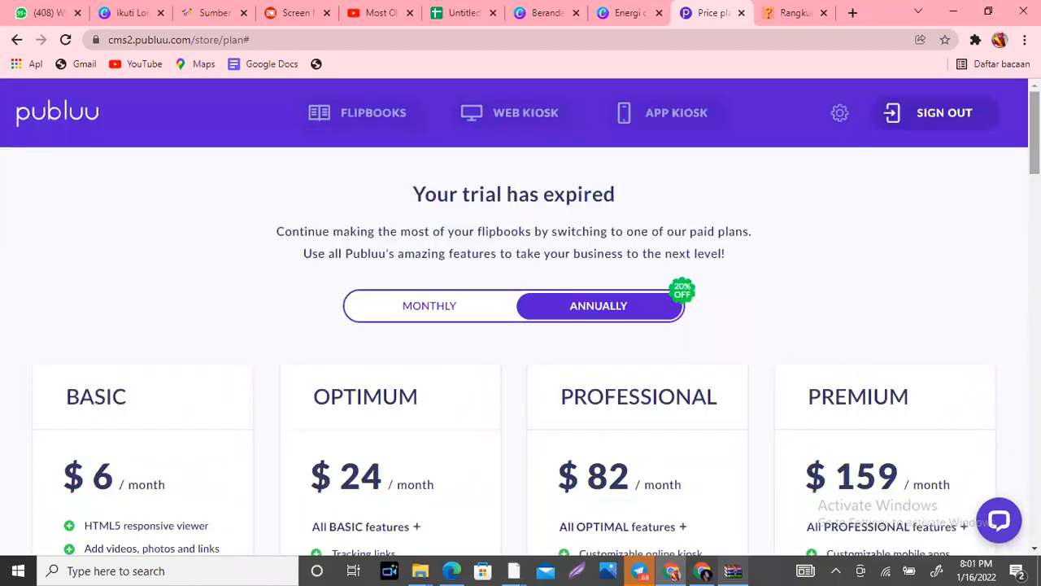
left_click(741, 14)
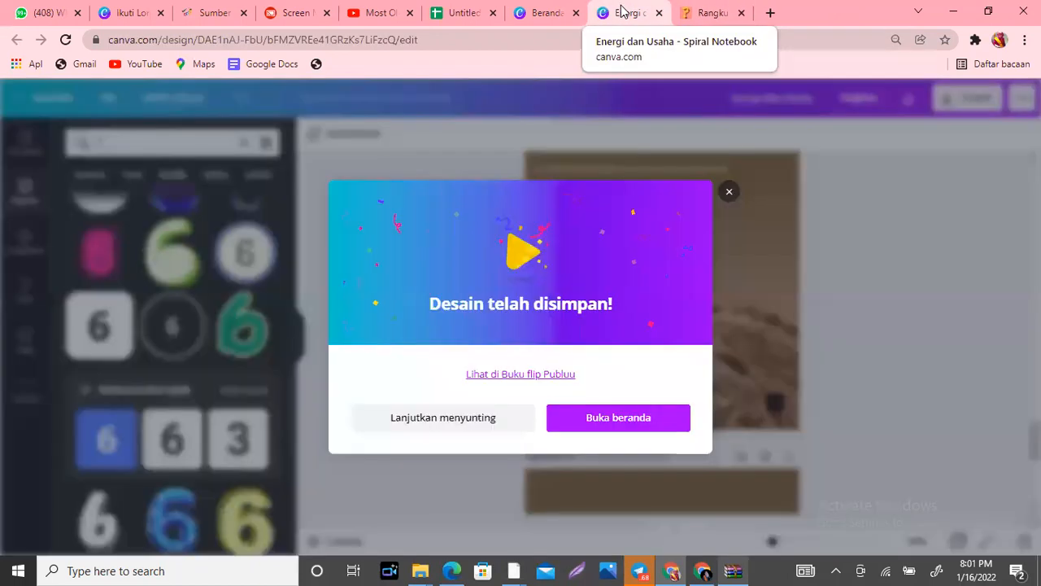
left_click(729, 191)
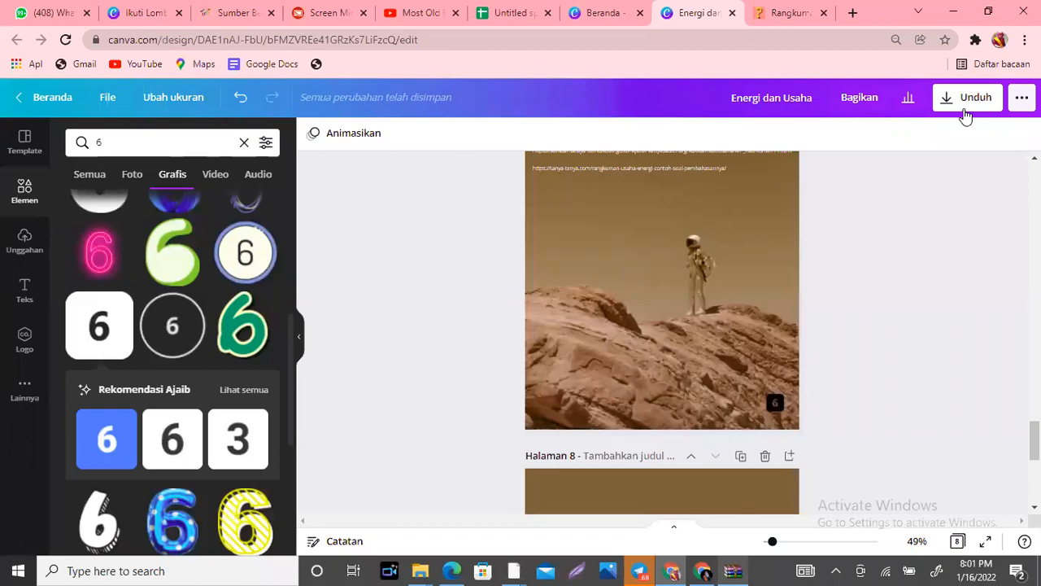
Check the design's other publishing and sharing options again, then close the list
left_click(1022, 97)
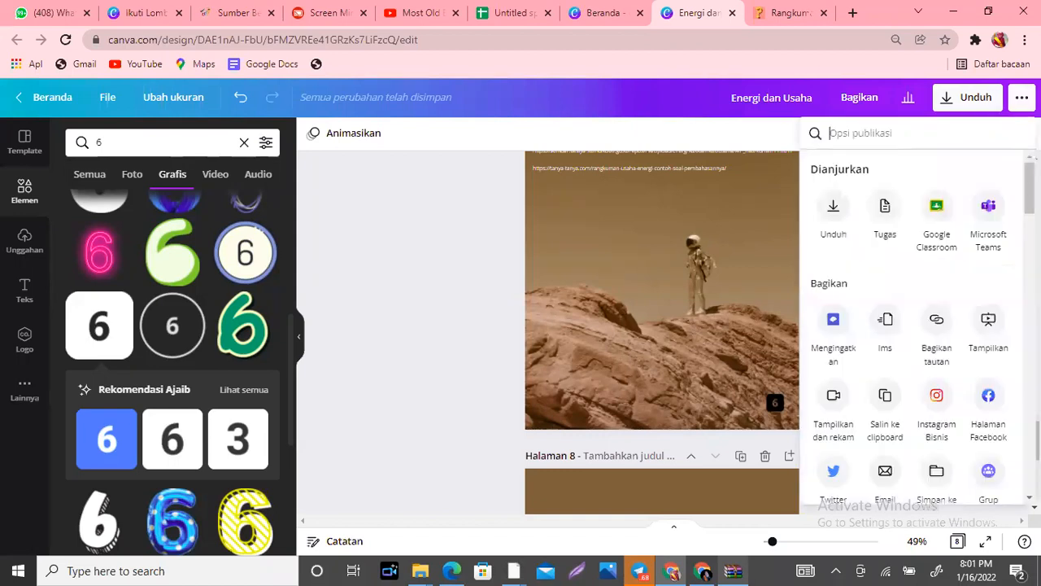
scroll(912, 326, "down", 4)
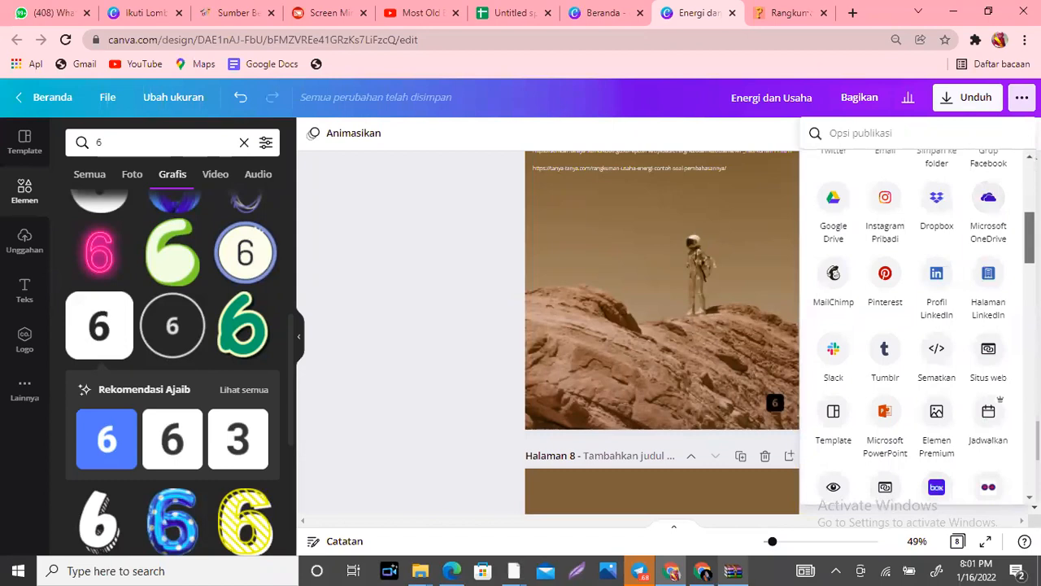
scroll(918, 325, "up", 2)
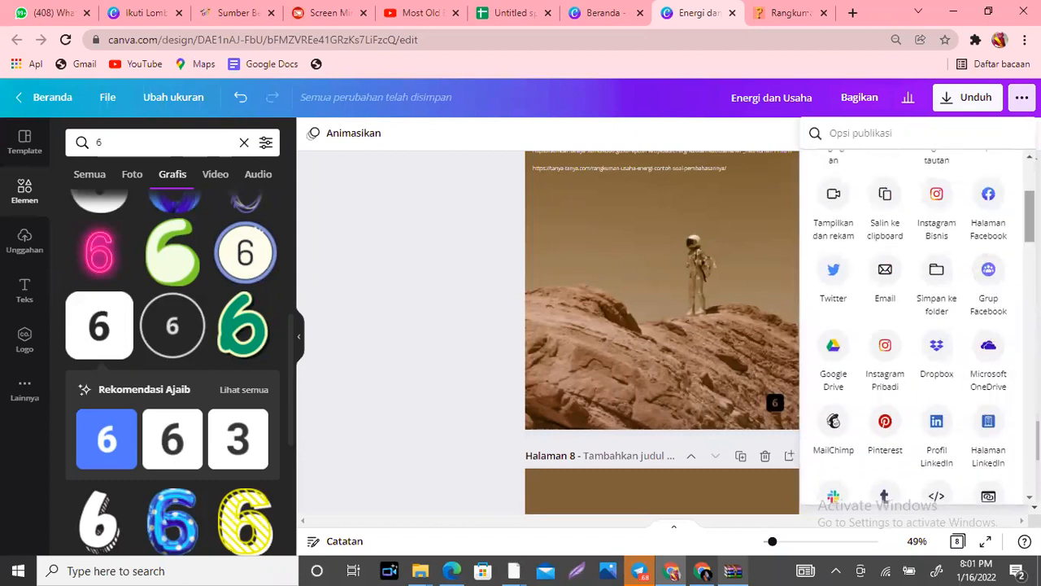
left_click(452, 271)
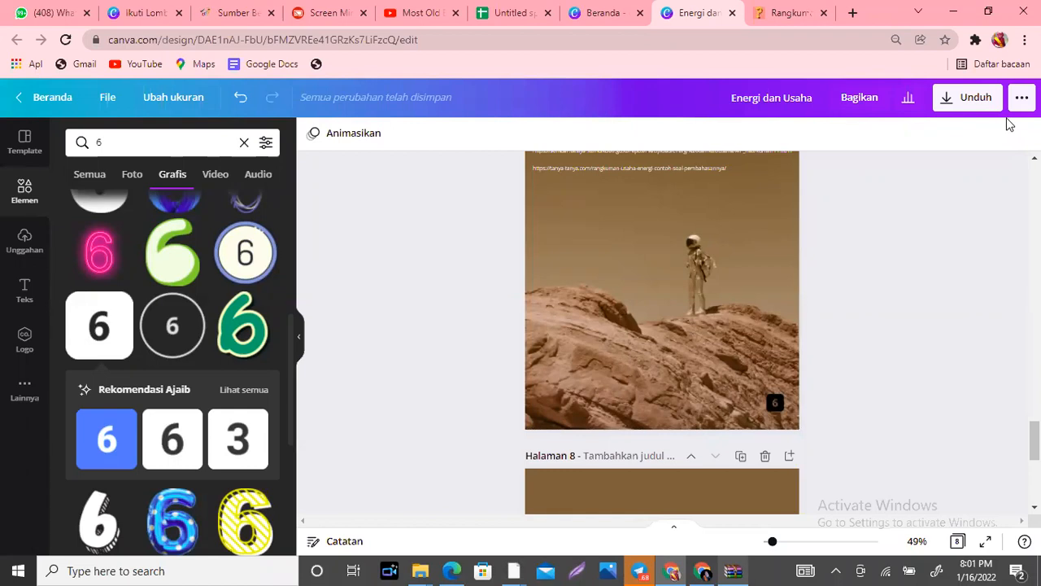
Download all 8 pages of the design as a PDF Standar file
left_click(968, 98)
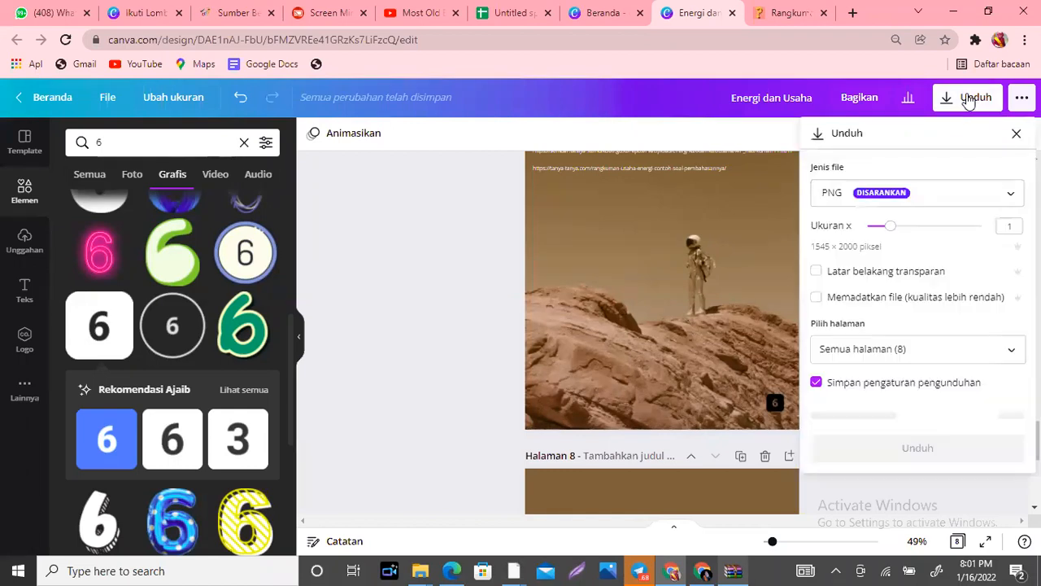
left_click(946, 202)
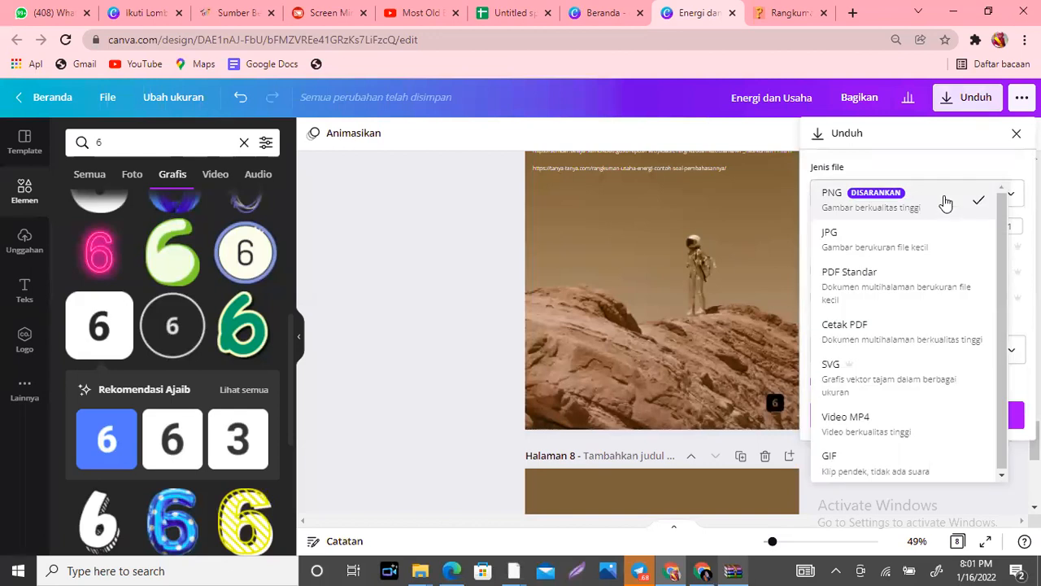
left_click(877, 279)
left_click(961, 311)
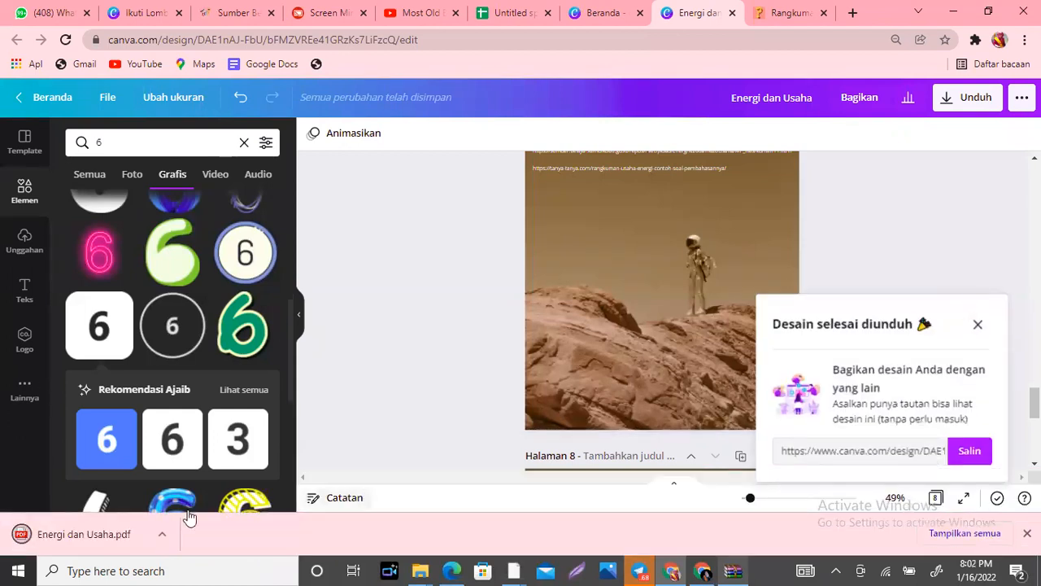
Open the downloaded Energi dan Usaha.pdf and look through its pages from the cover to the last page
left_click(165, 542)
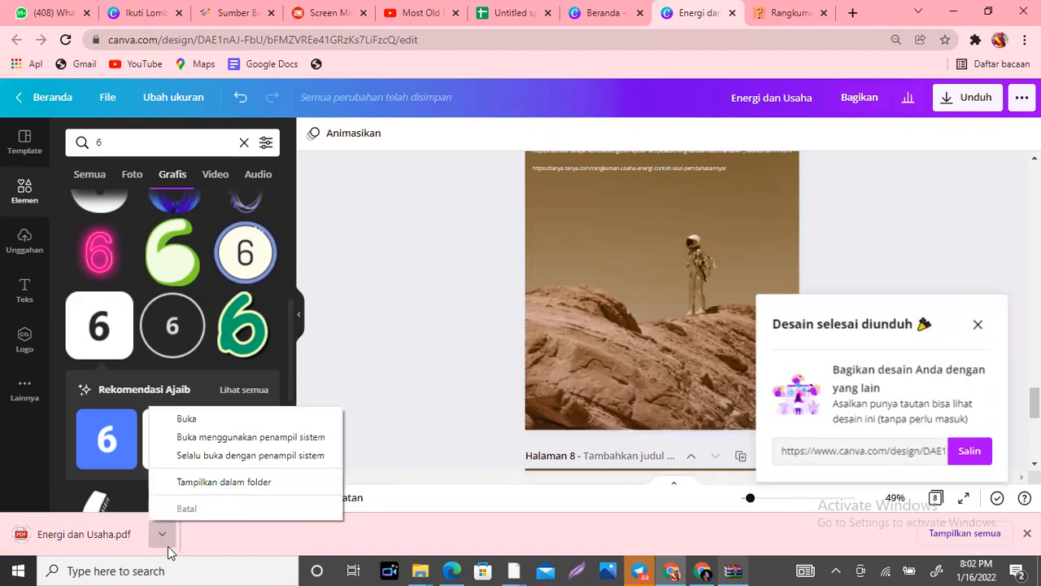
left_click(230, 418)
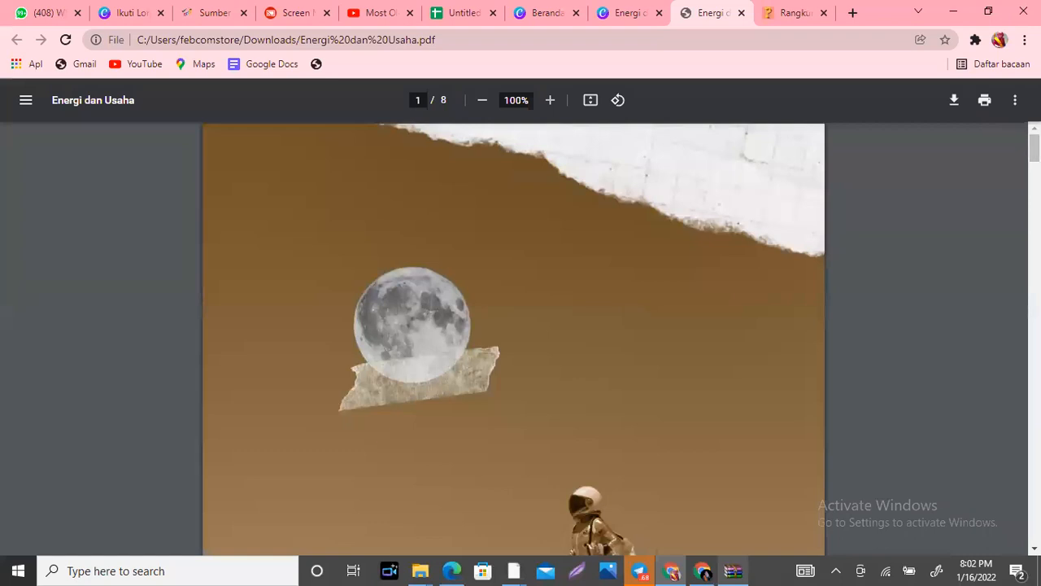
scroll(513, 338, "down", 10)
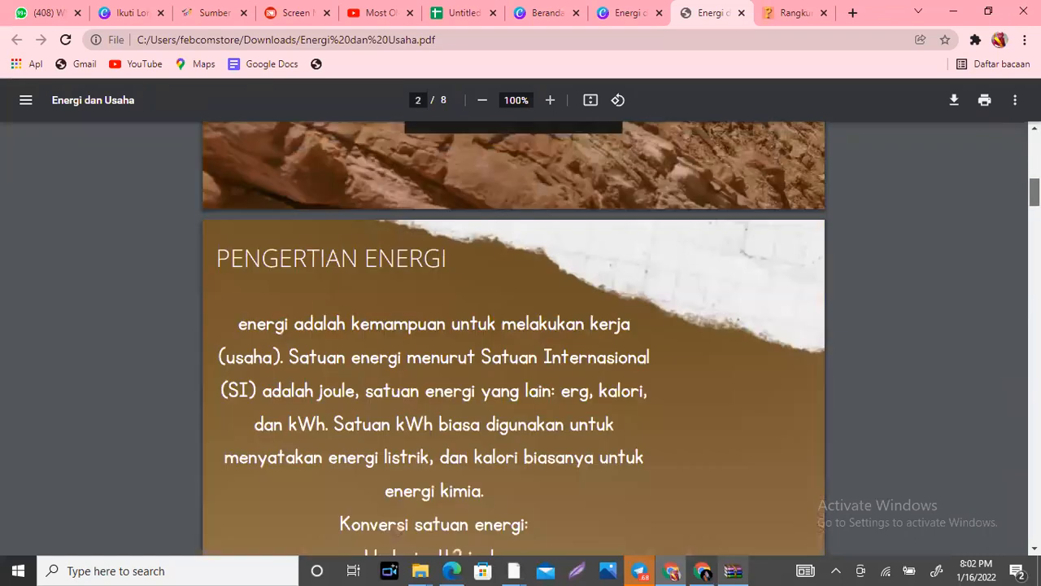
scroll(513, 338, "down", 3)
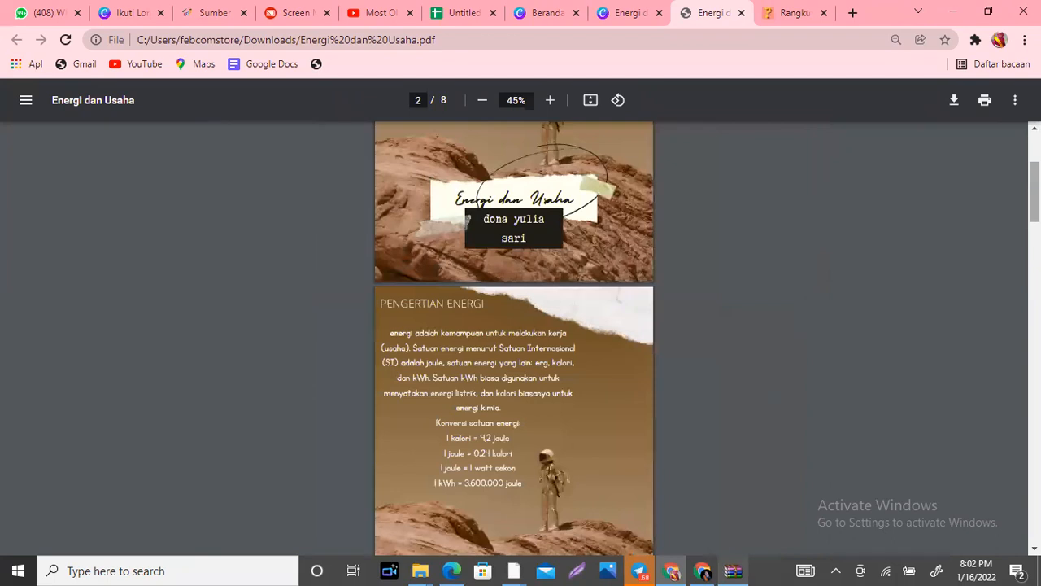
scroll(468, 219, "down", 6)
scroll(513, 339, "down", 15)
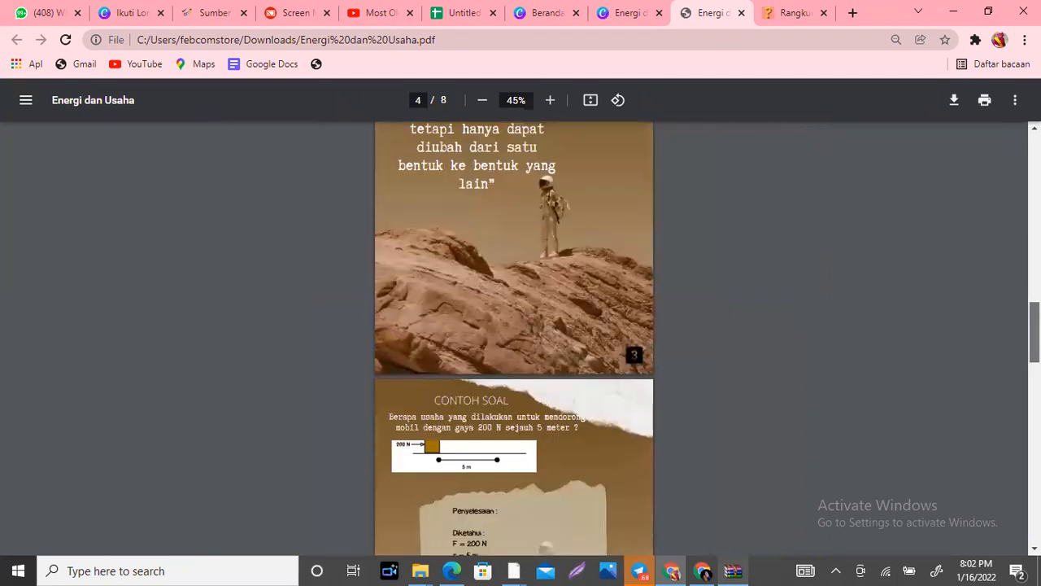
scroll(513, 338, "down", 8)
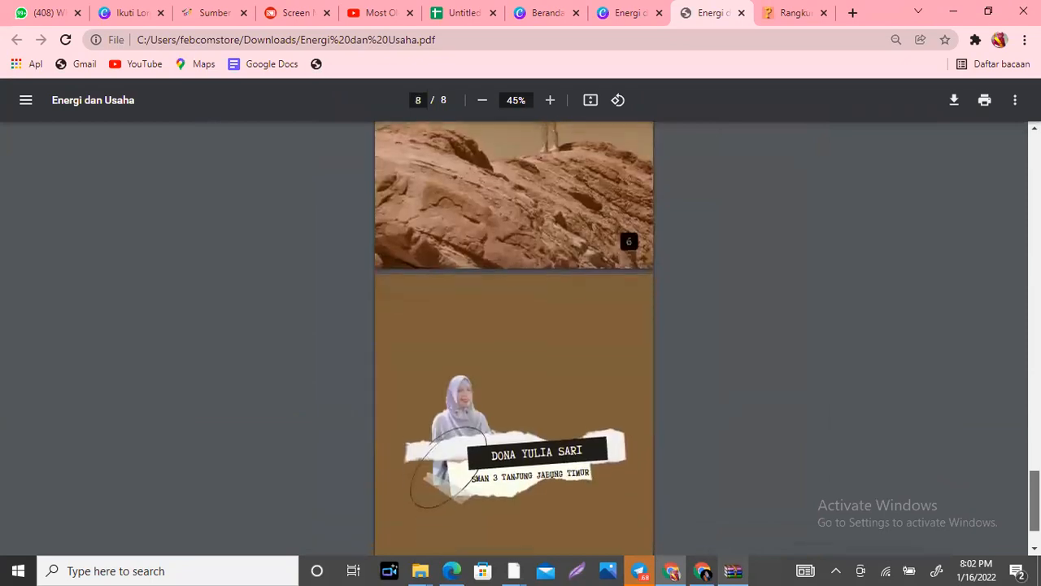
scroll(514, 339, "up", 20)
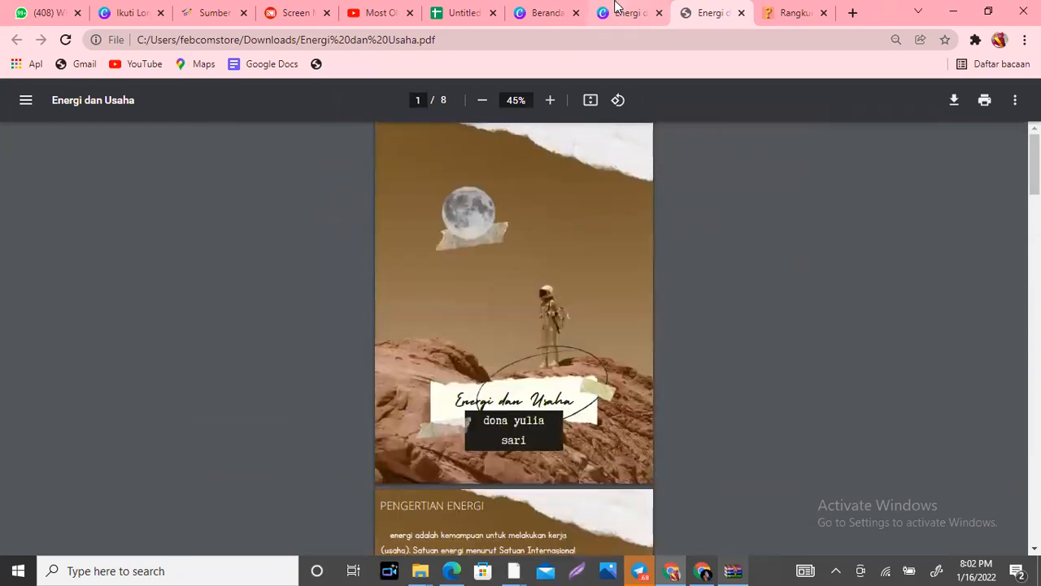
Try to open the flipbookpdf.net conversion page in the tab with the usaha-energi summary
left_click(771, 17)
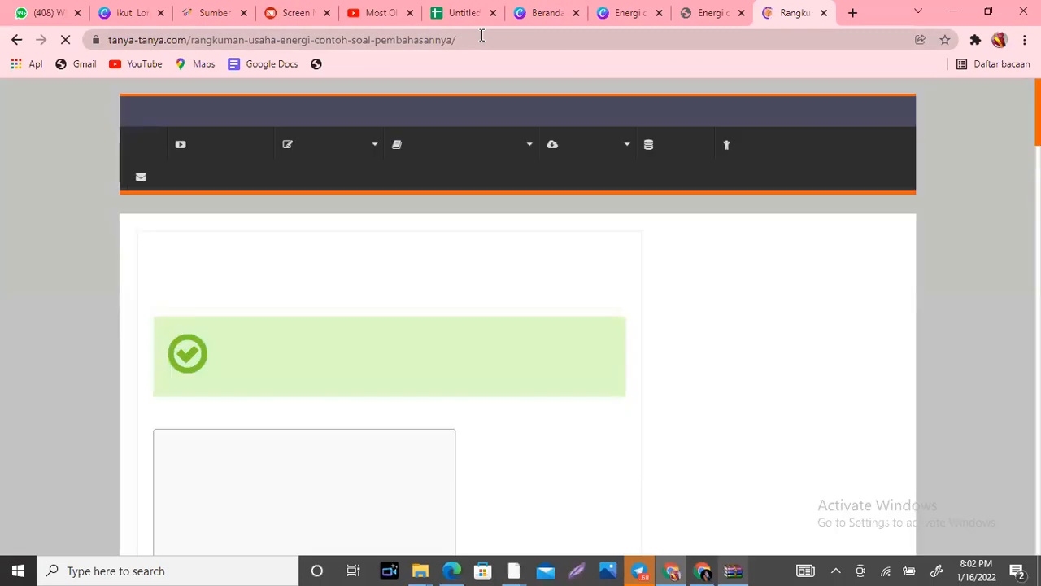
left_click(482, 35)
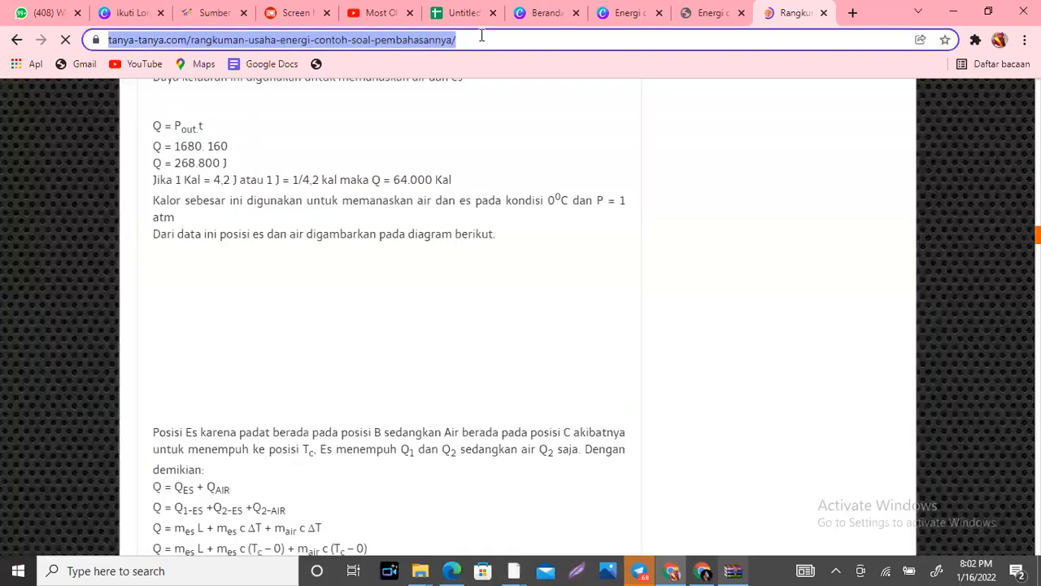
type("FLIP")
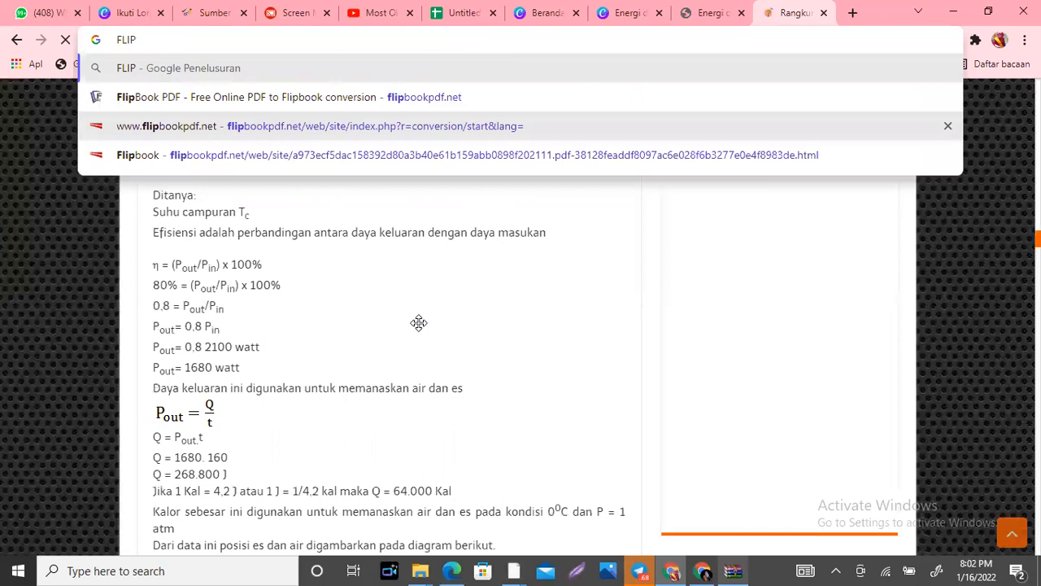
left_click(172, 39)
type("BOOK")
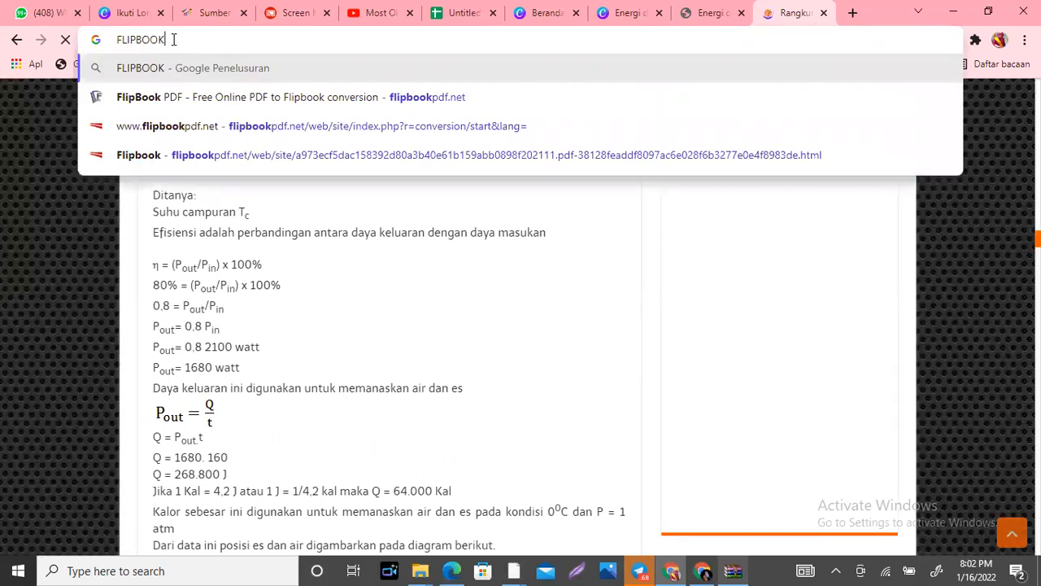
left_click(224, 130)
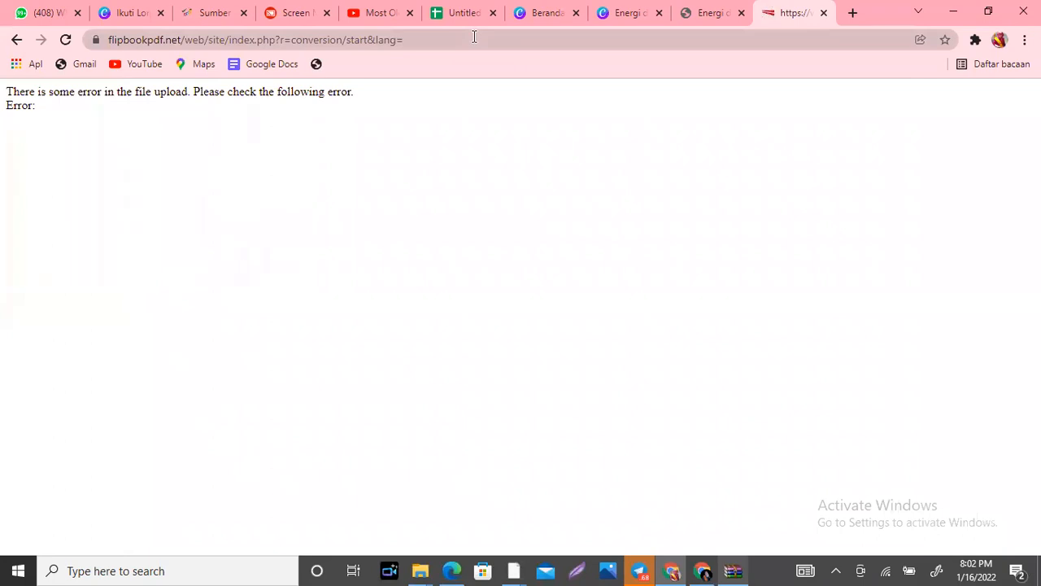
Open the FlipBook PDF converter's home page at flipbookpdf.net
left_click(215, 41)
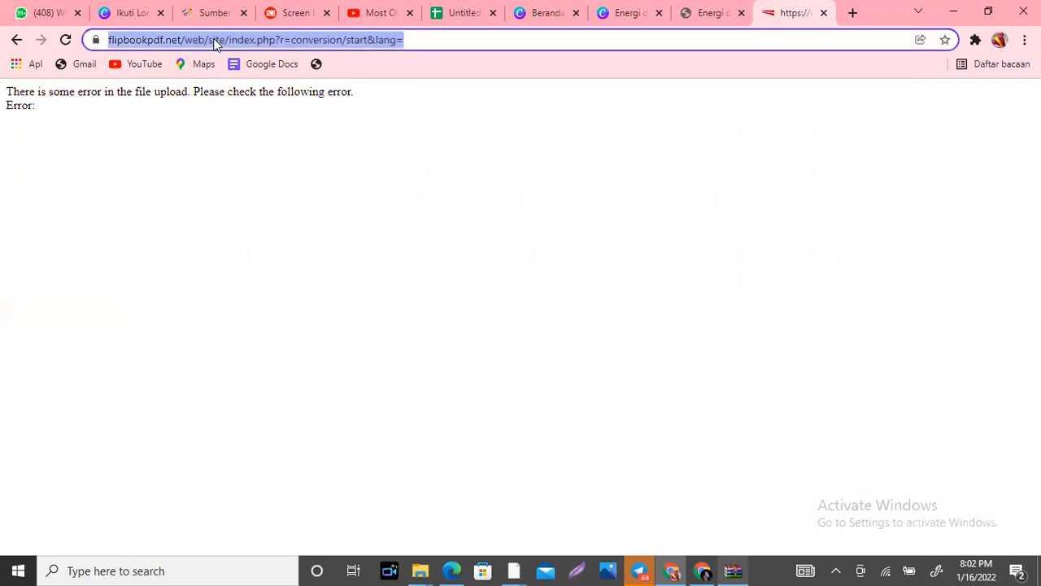
type("PLU")
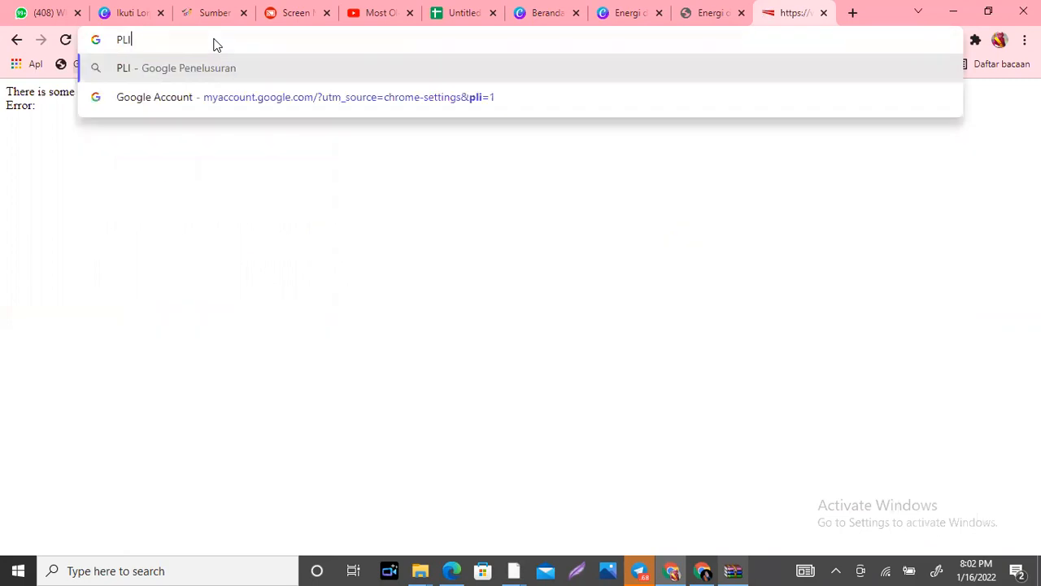
key("BackSpace")
key("BackSpace")
key("BackSpace")
type("flip")
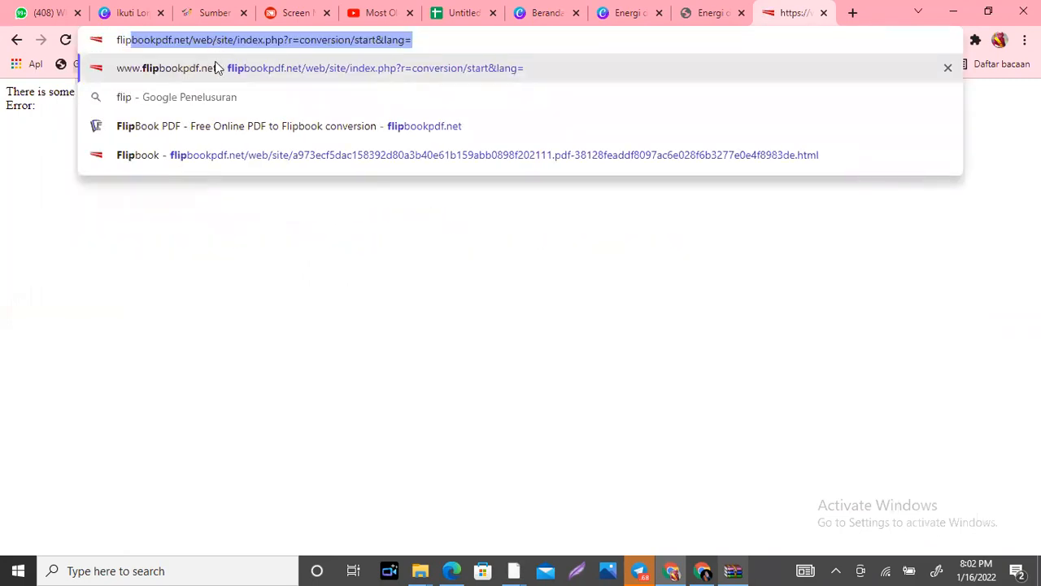
left_click(217, 132)
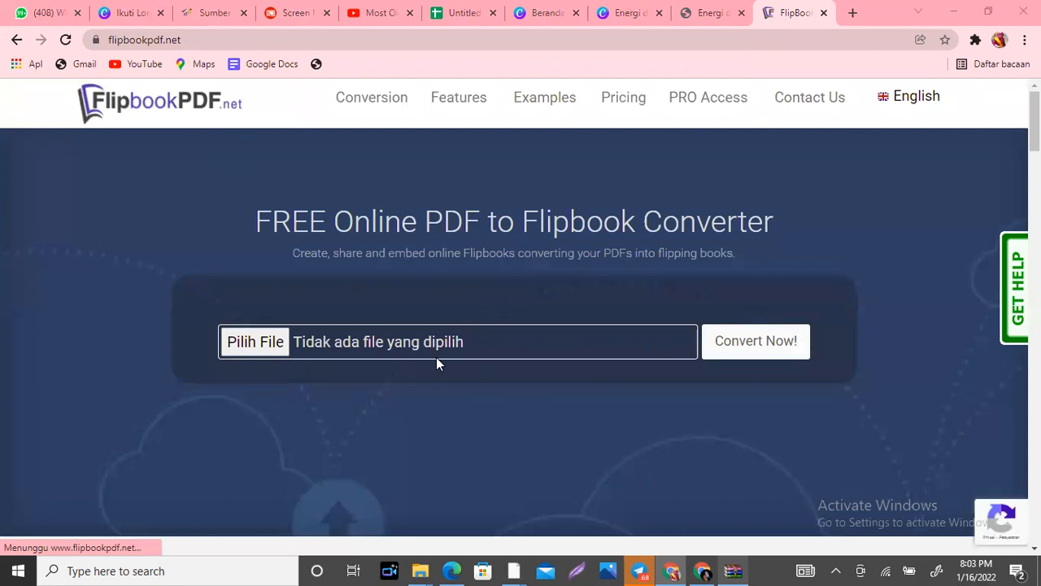
Upload Energi dan Usaha.pdf from the Downloads folder and convert it to a flipbook
left_click(252, 348)
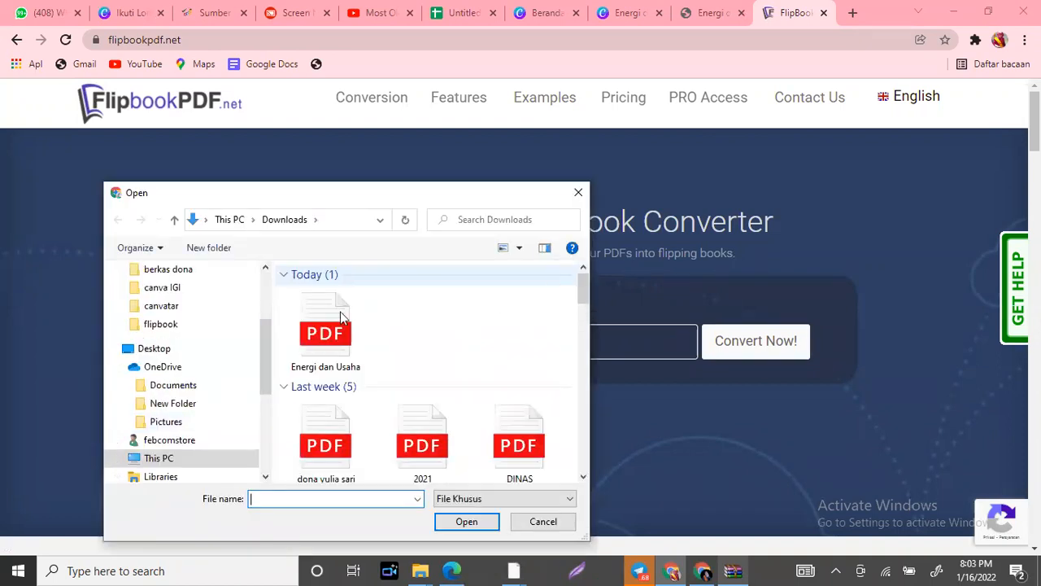
left_click(328, 351)
left_click(480, 527)
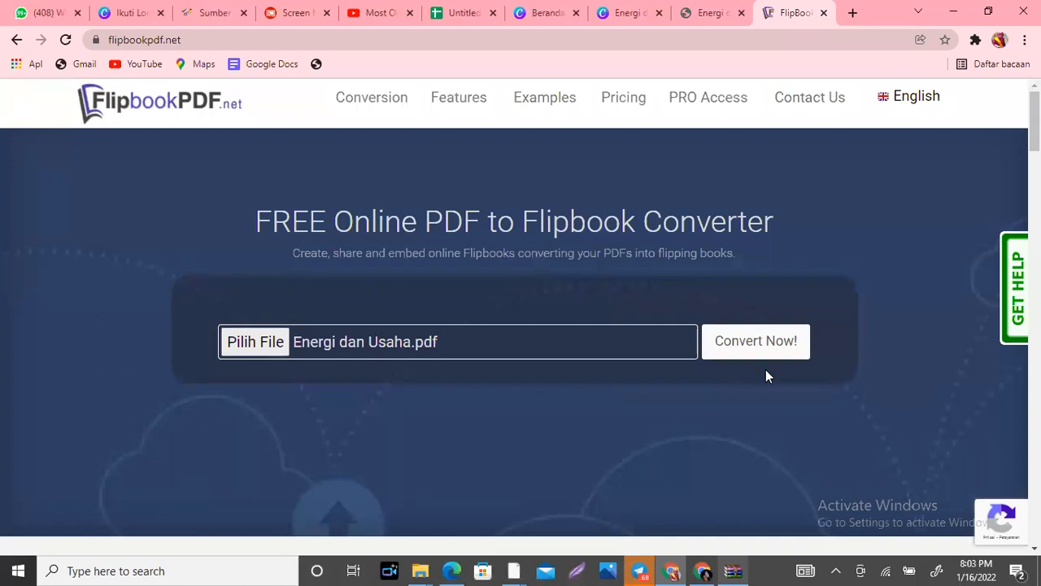
left_click(755, 349)
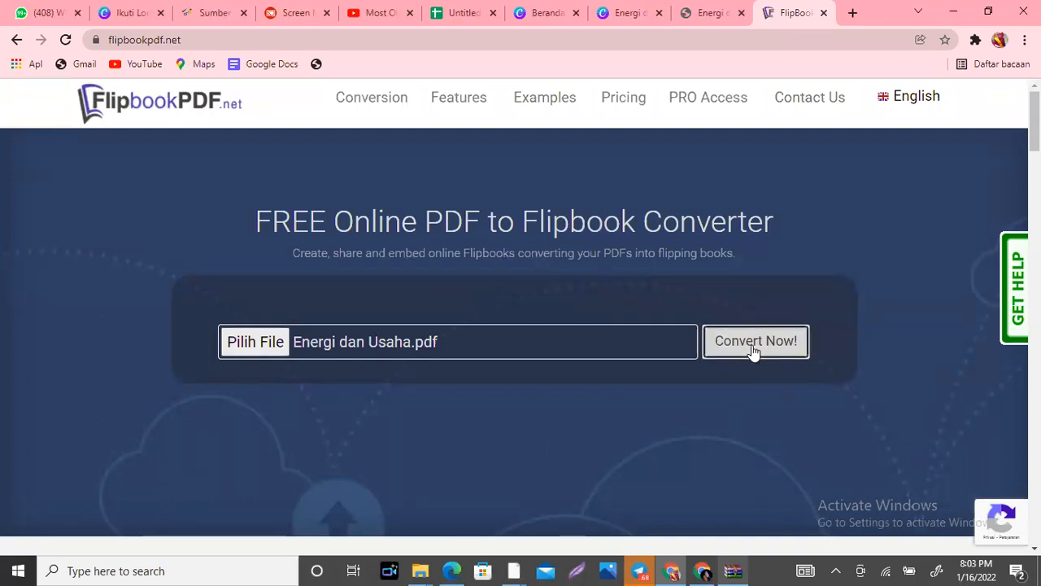
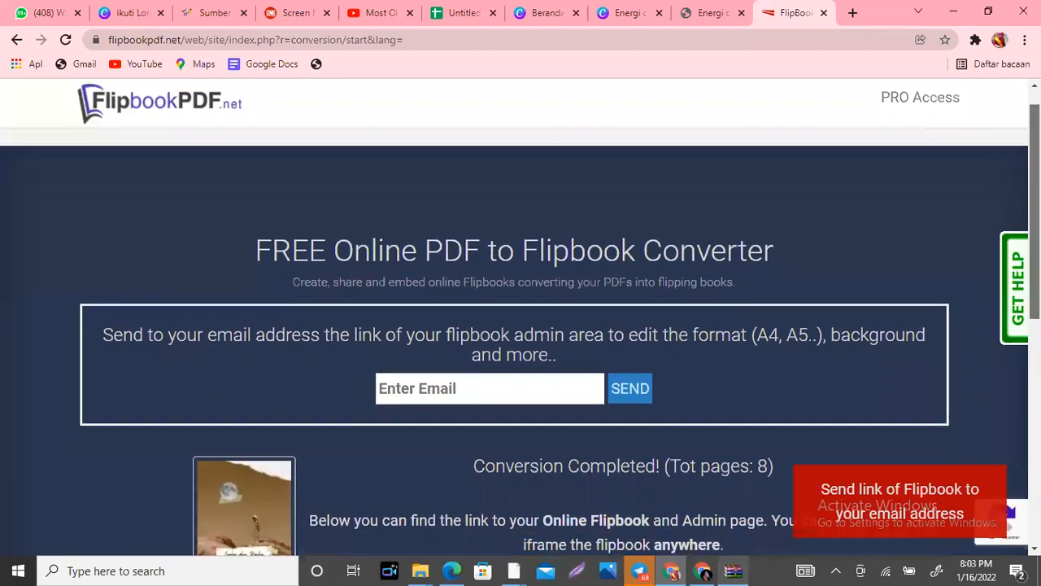
Look over the converted flipbook's links and open the private admin link for customizing it
scroll(520, 326, "down", 3)
scroll(520, 336, "down", 3)
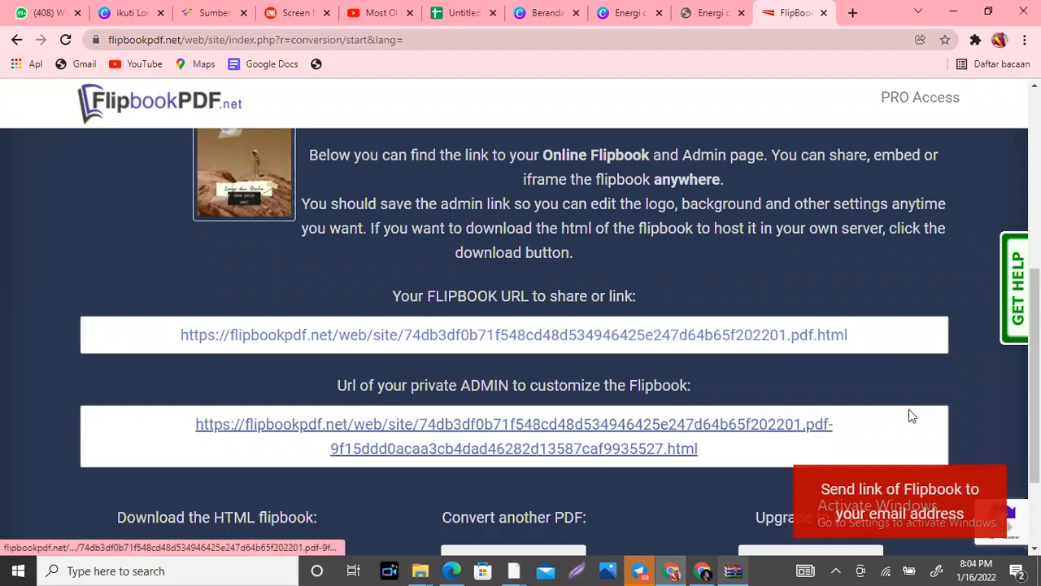
mouse_move(1034, 375)
left_mouse_down()
mouse_move(1034, 415)
mouse_move(1034, 372)
left_mouse_up()
scroll(520, 338, "down", 1)
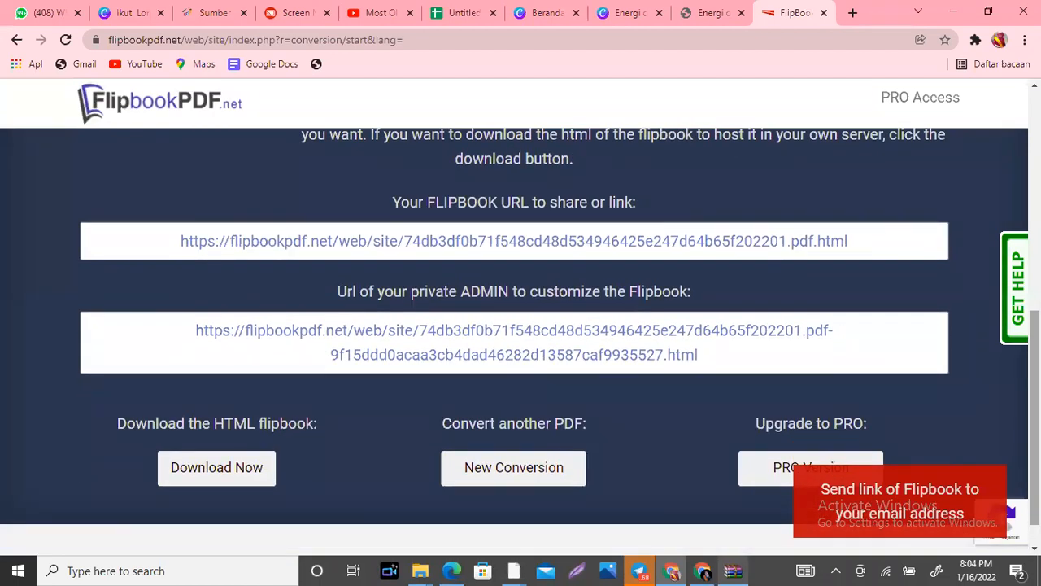
left_click_drag(1035, 382, 1034, 373)
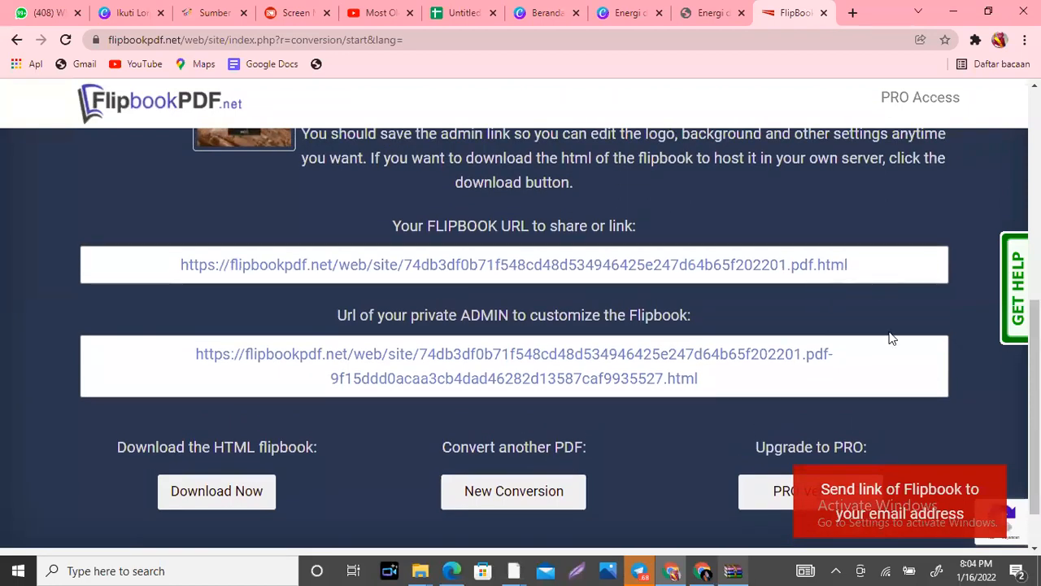
left_click(551, 384)
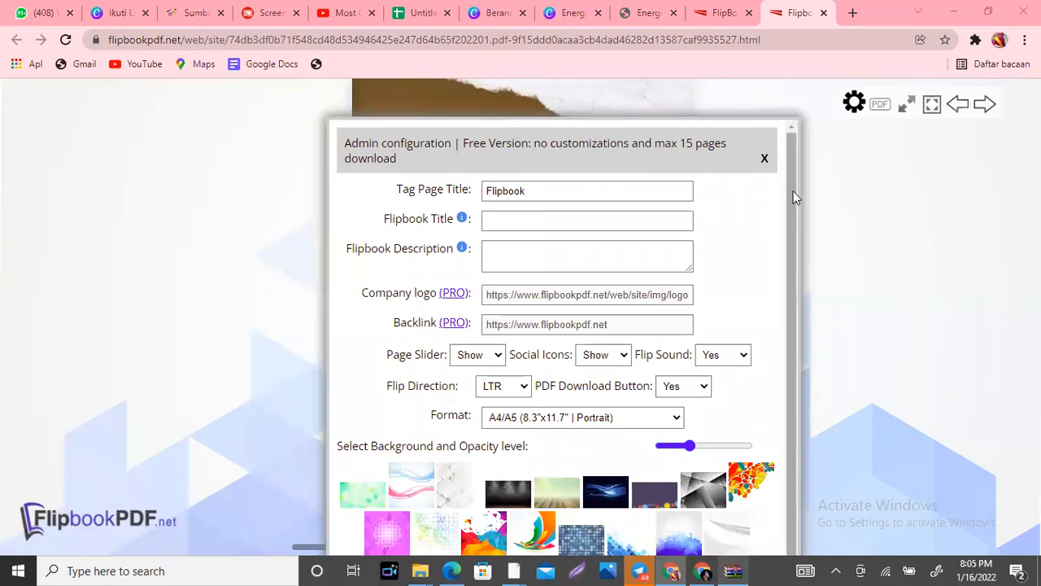
Give the flipbook the multicoloured swirl background and select the A4/A5 (8.3"x11.7" | Portrait) format
scroll(794, 213, "down", 1)
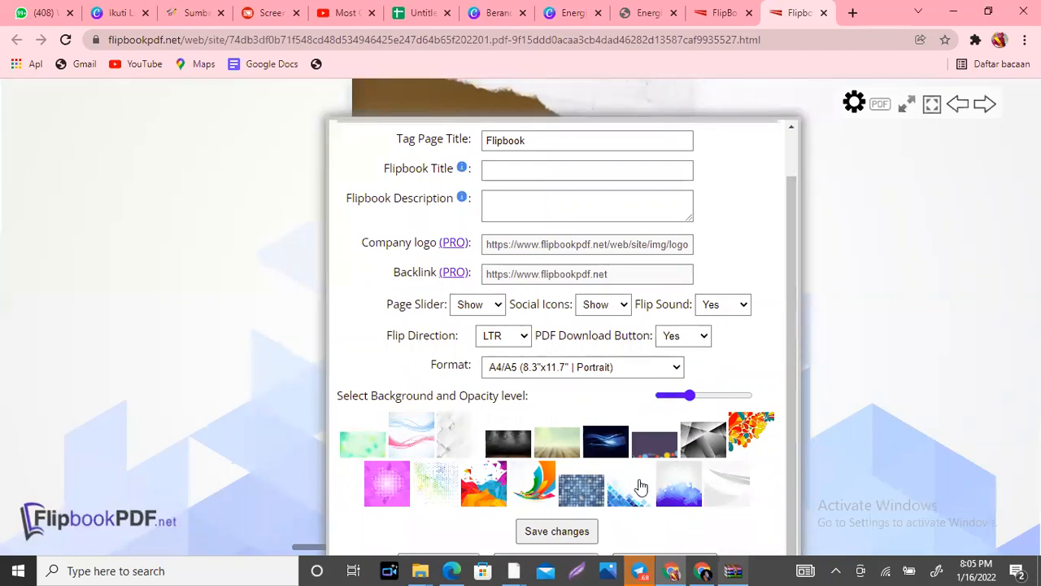
left_click(751, 438)
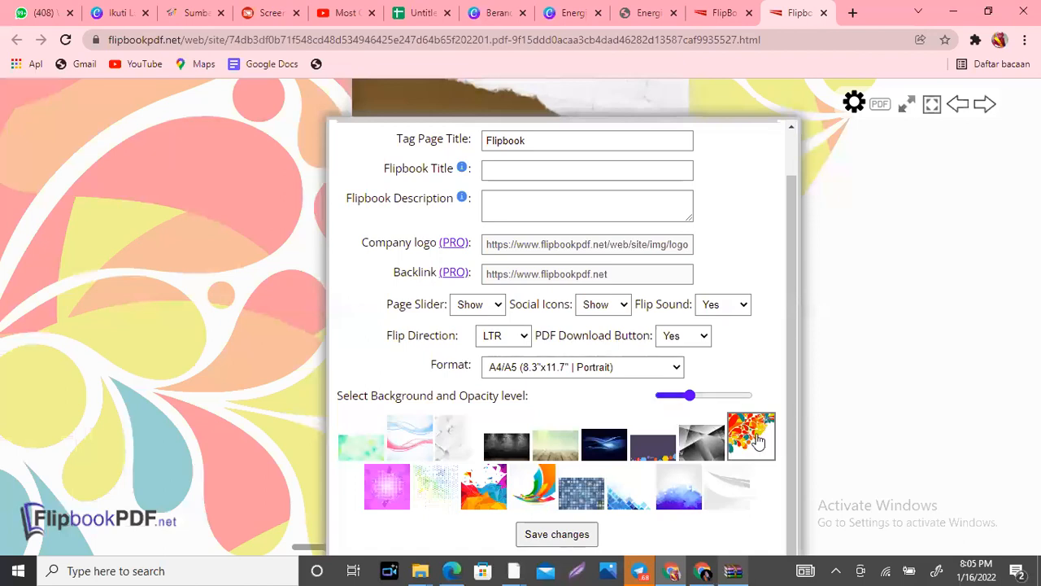
left_click(674, 368)
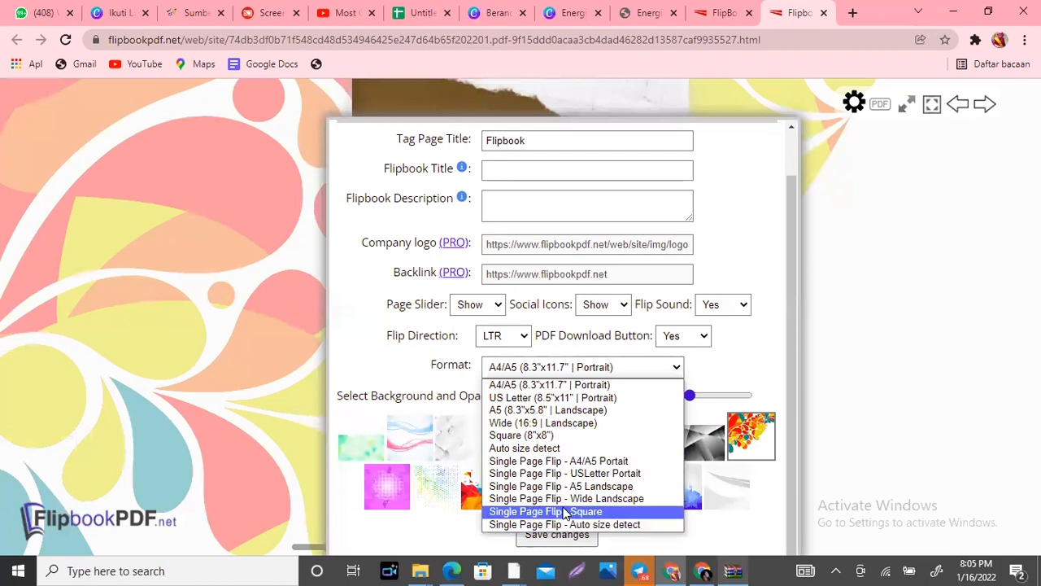
left_click(653, 385)
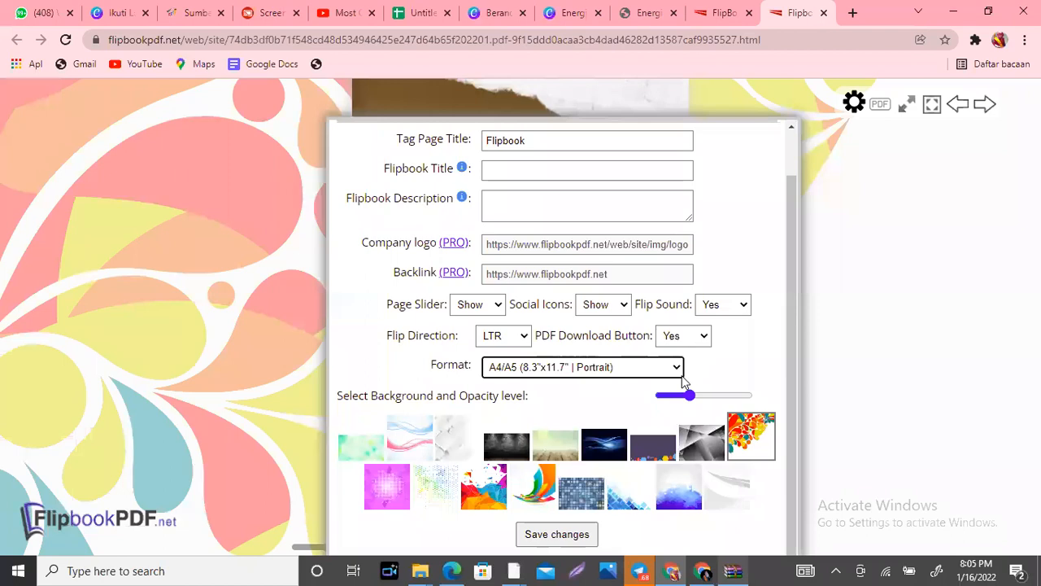
Set the flipbook's Flip Sound to Yes and its Page Slider to Show
left_click(744, 305)
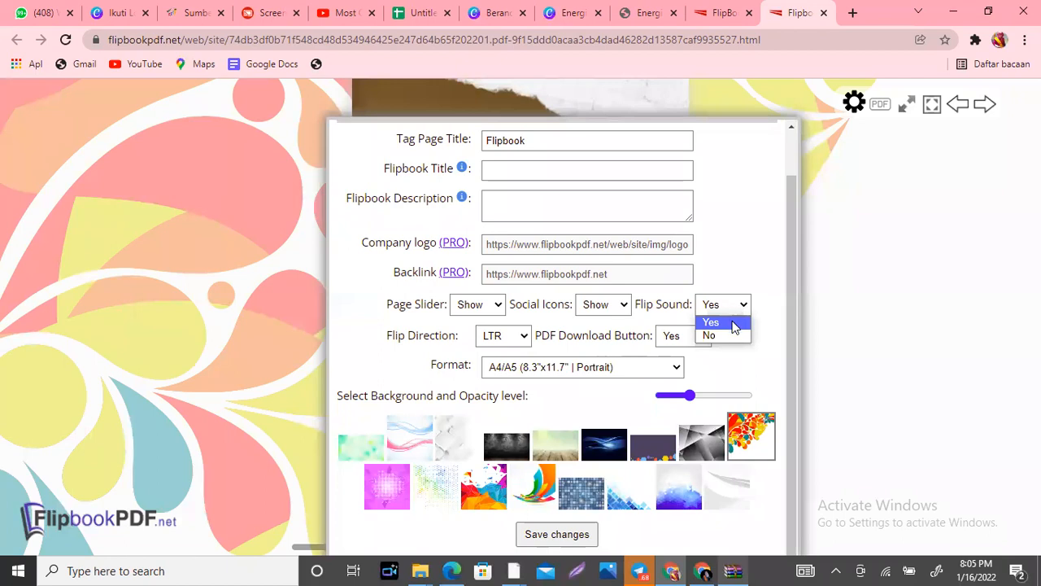
left_click(734, 323)
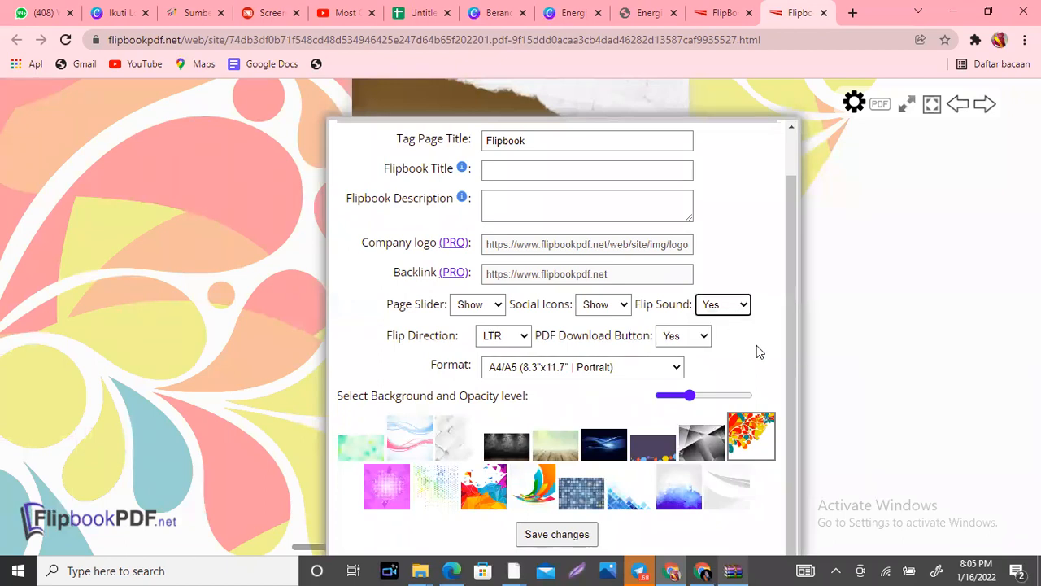
left_click(497, 306)
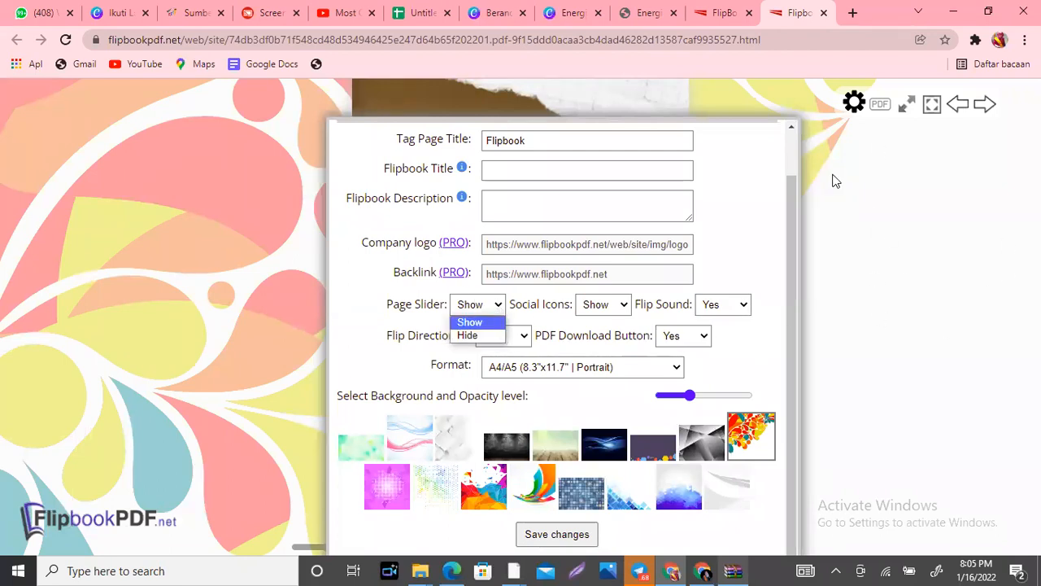
left_click(485, 323)
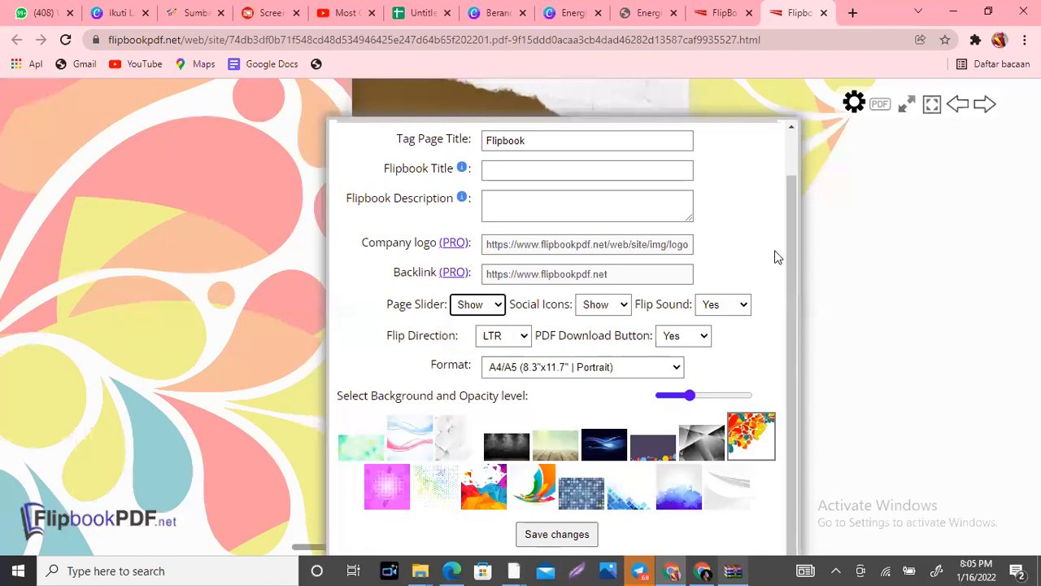
Save the flipbook's admin configuration, save it once more, and close the configuration window
left_click(554, 536)
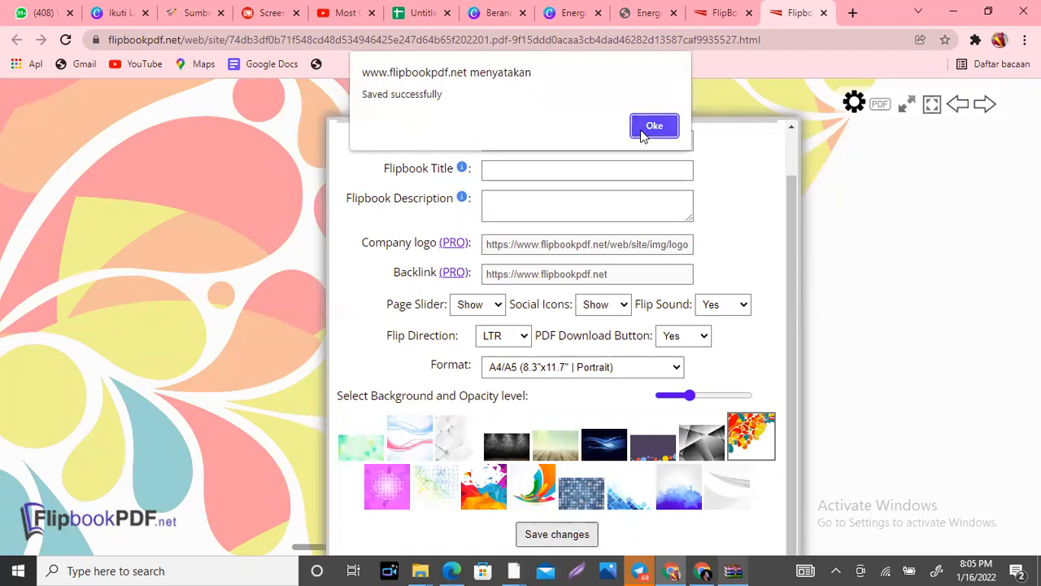
left_click(642, 128)
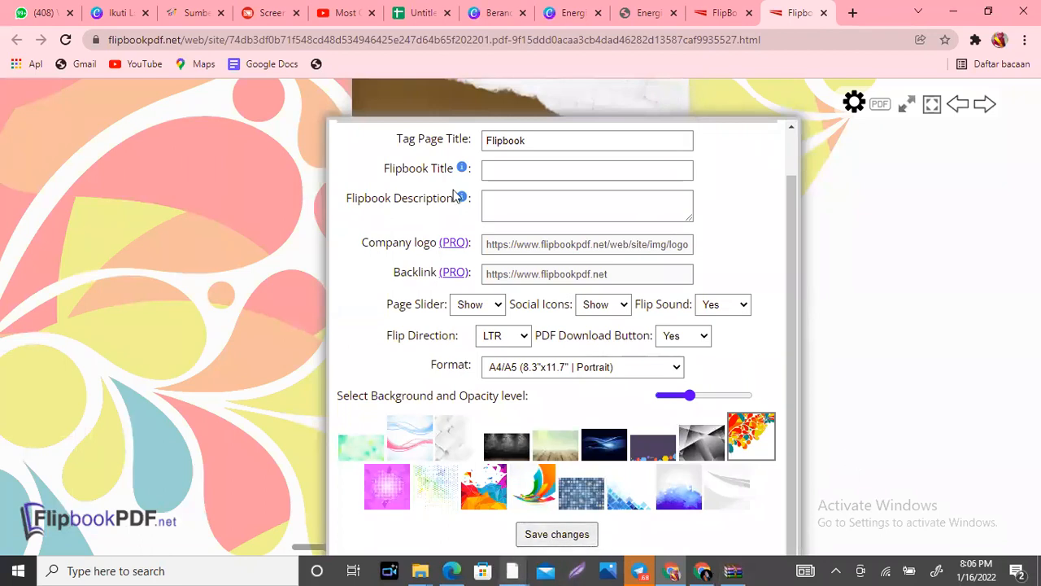
left_click(557, 534)
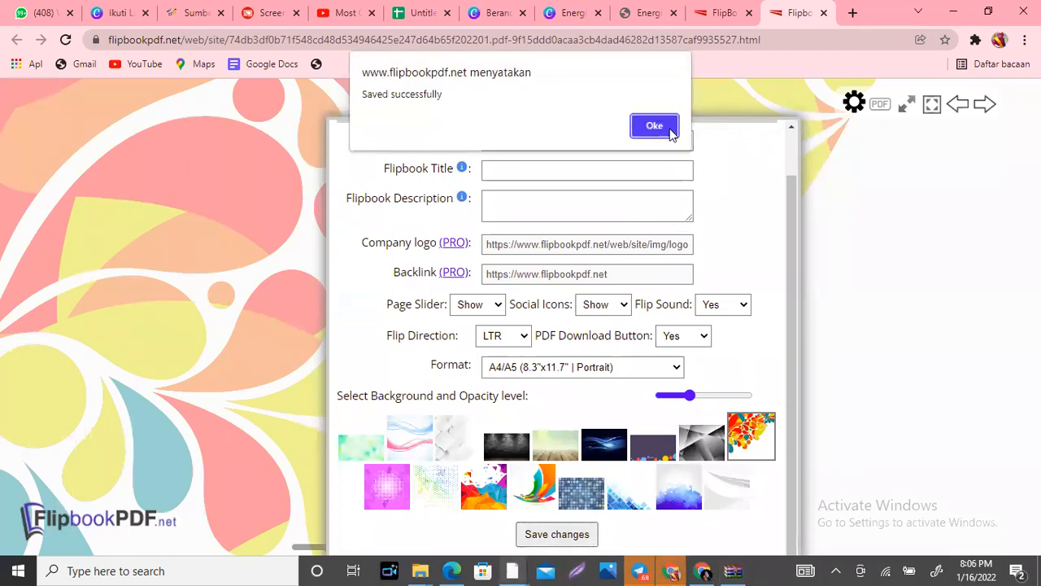
left_click(657, 129)
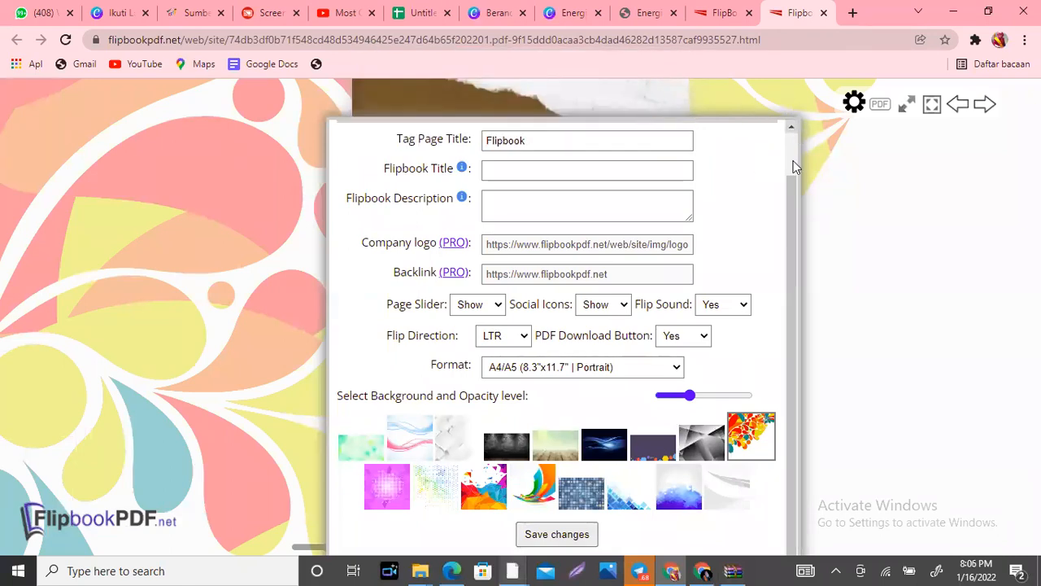
left_click_drag(793, 195, 796, 136)
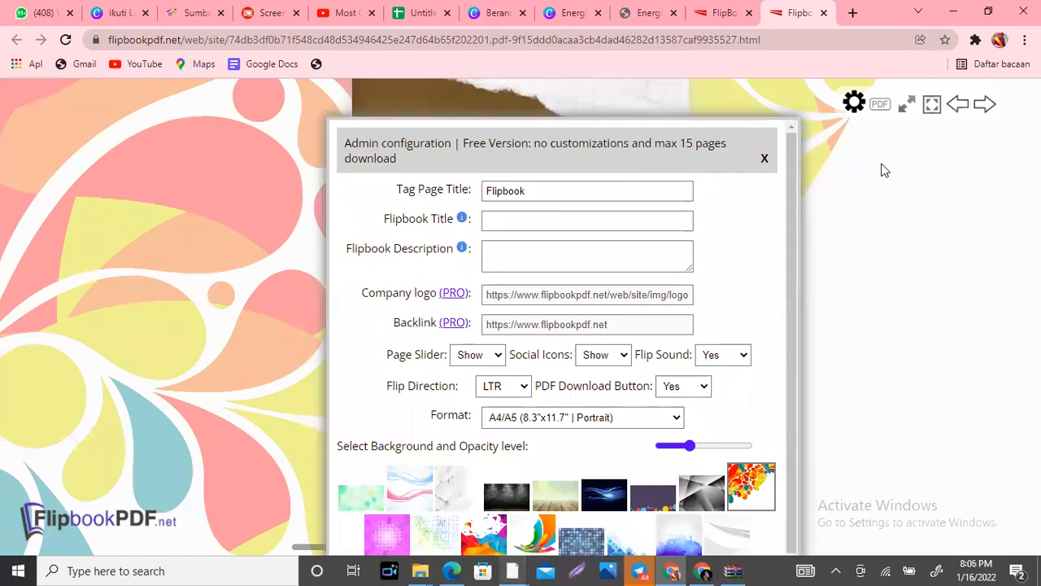
left_click(764, 162)
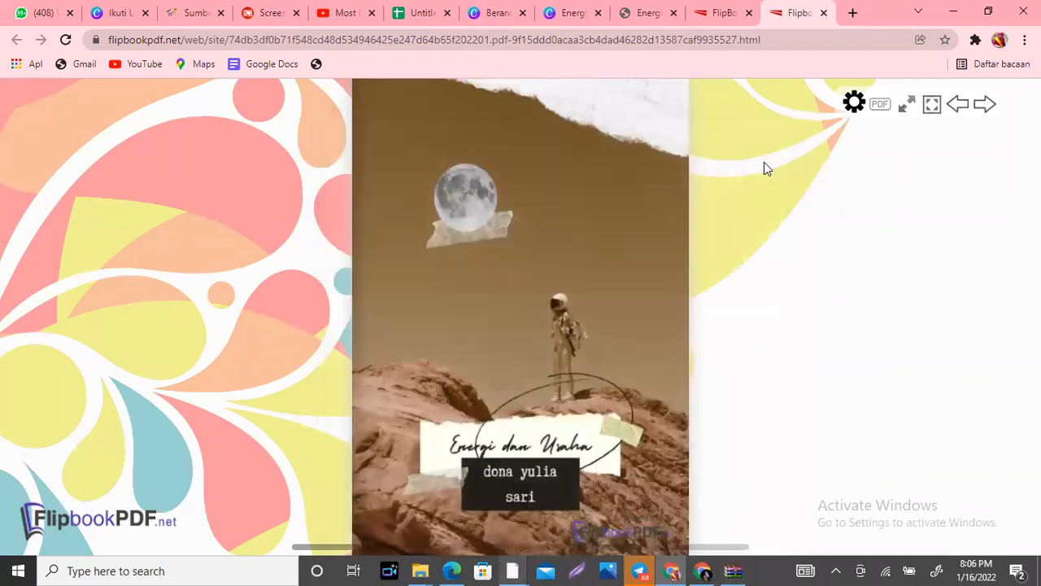
Flip through the finished flipbook from the cover to the last page
left_click(697, 324)
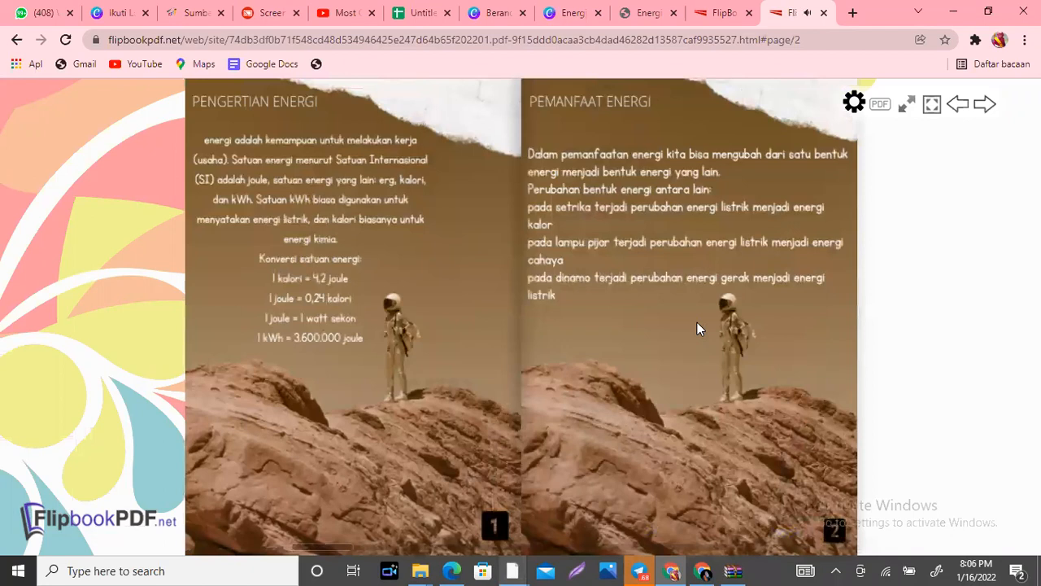
left_click(864, 317)
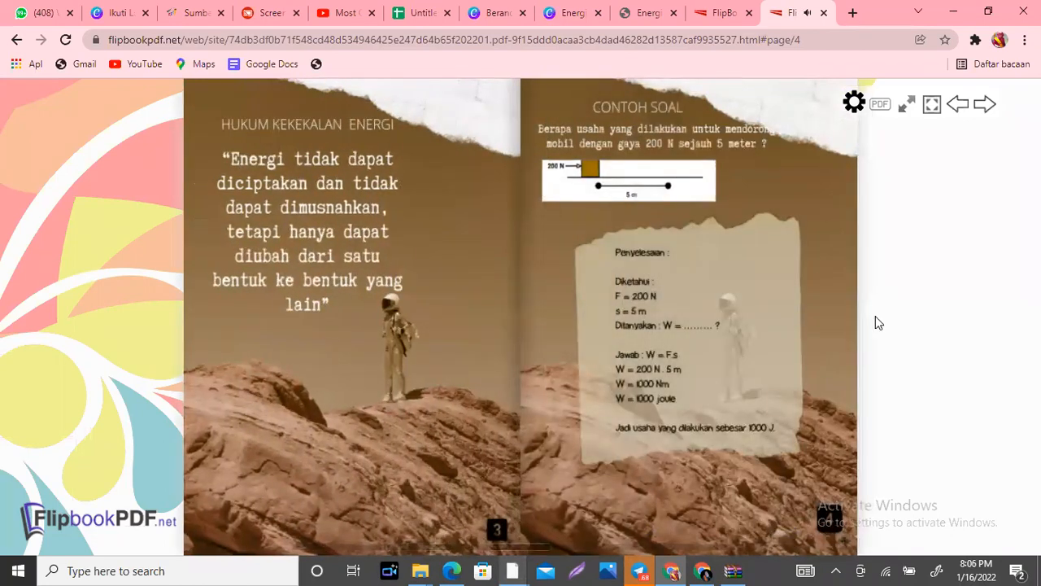
left_click(864, 321)
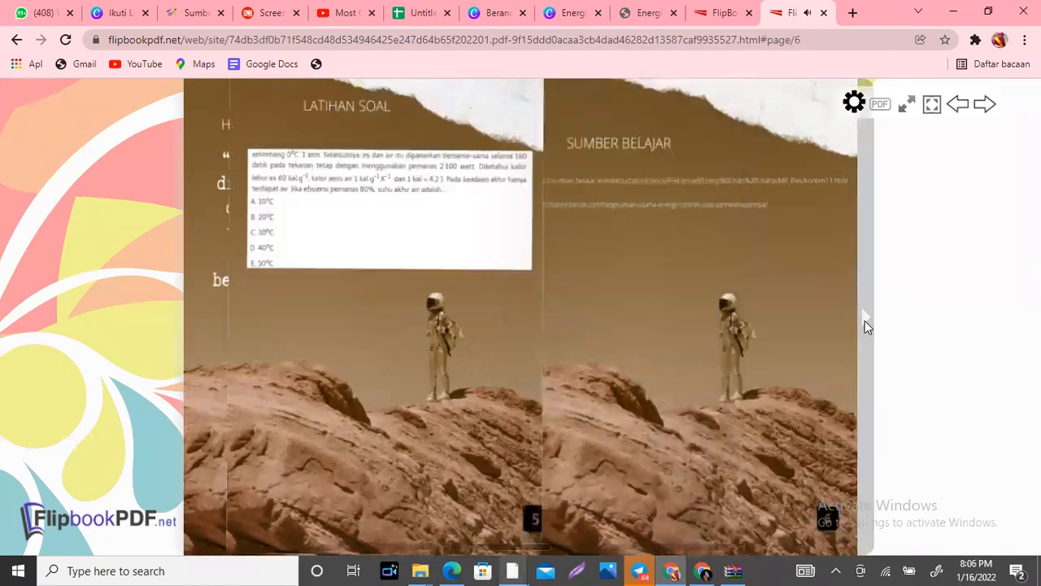
left_click(873, 320)
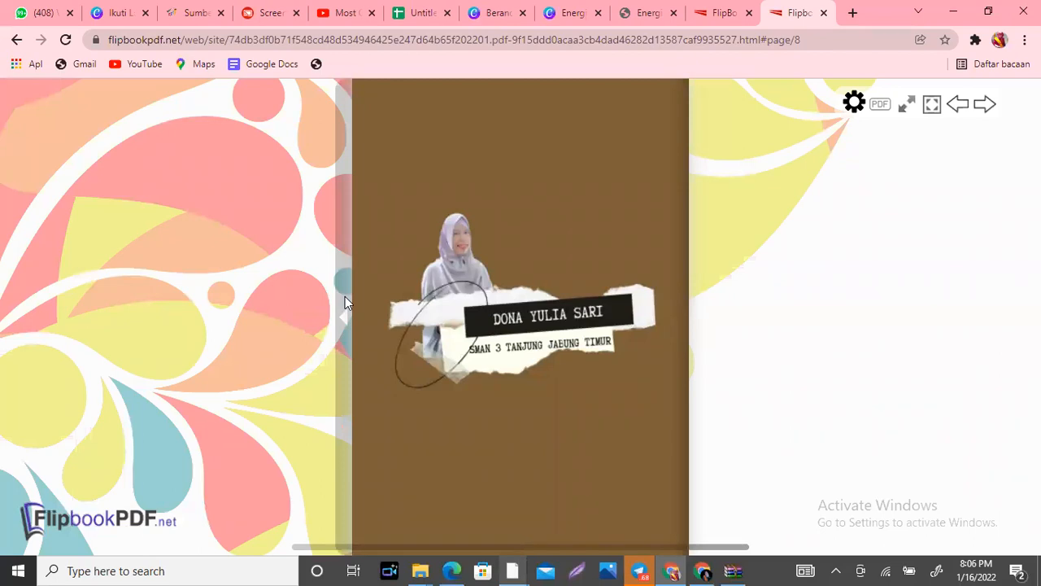
Return to the FlipbookPDF.net conversion results and select the full flipbook URL meant for sharing
left_click(726, 19)
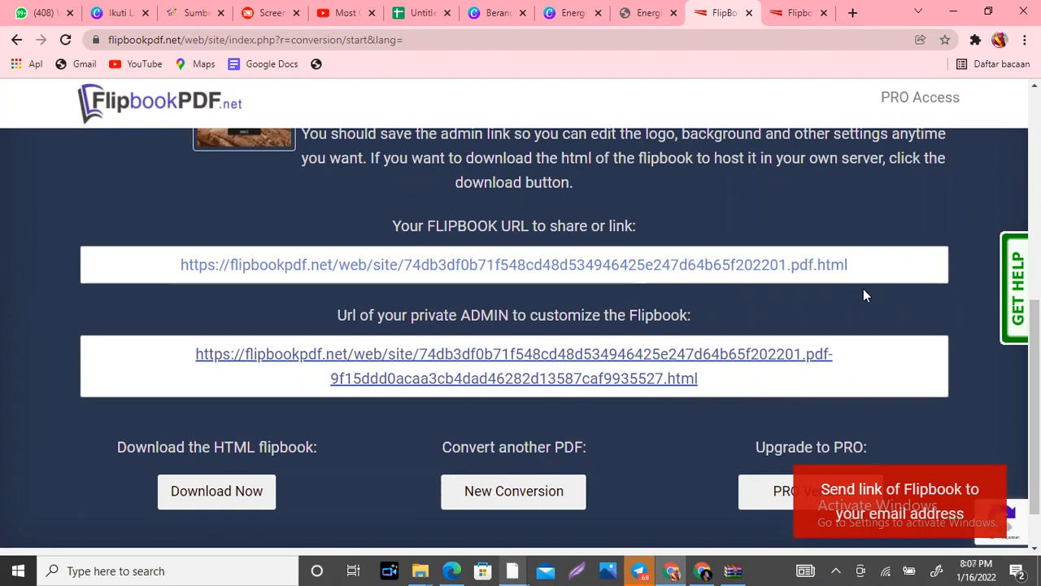
left_click_drag(862, 268, 174, 268)
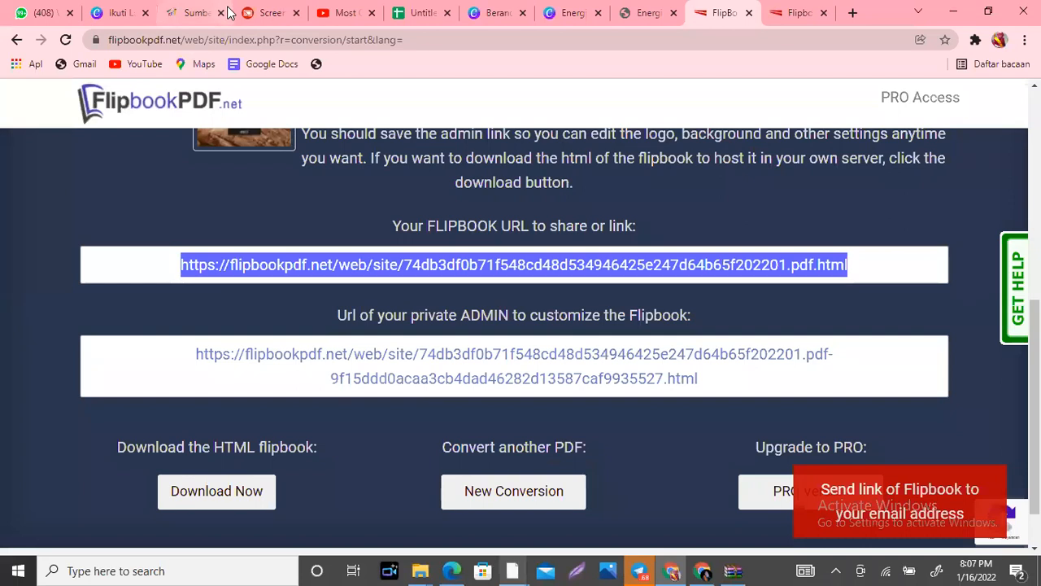
Switch to the Canva home page and create a new blank "Kiriman Instagram" design of 1080 × 1080 px
left_click(484, 13)
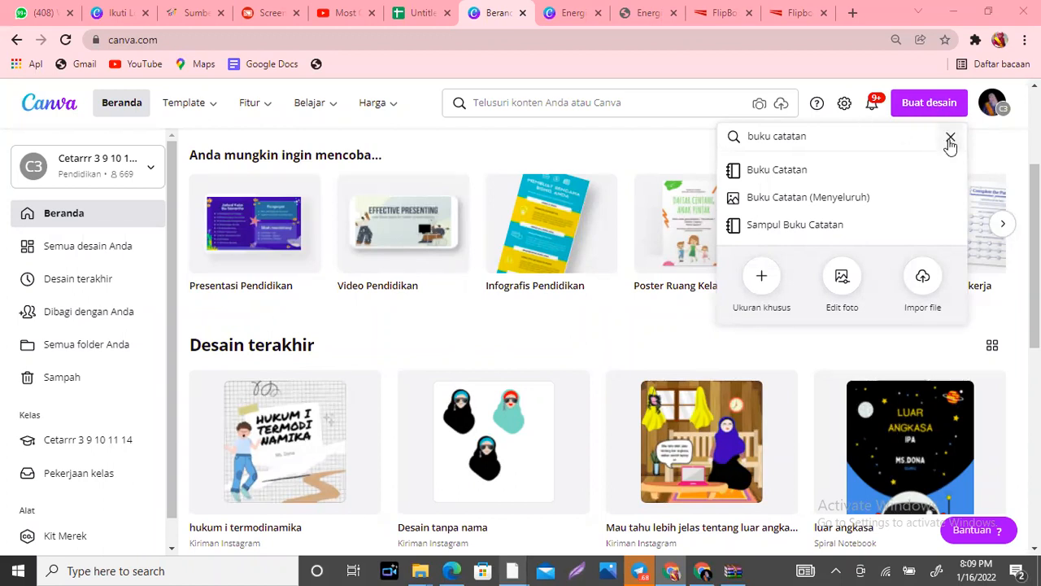
left_click(950, 140)
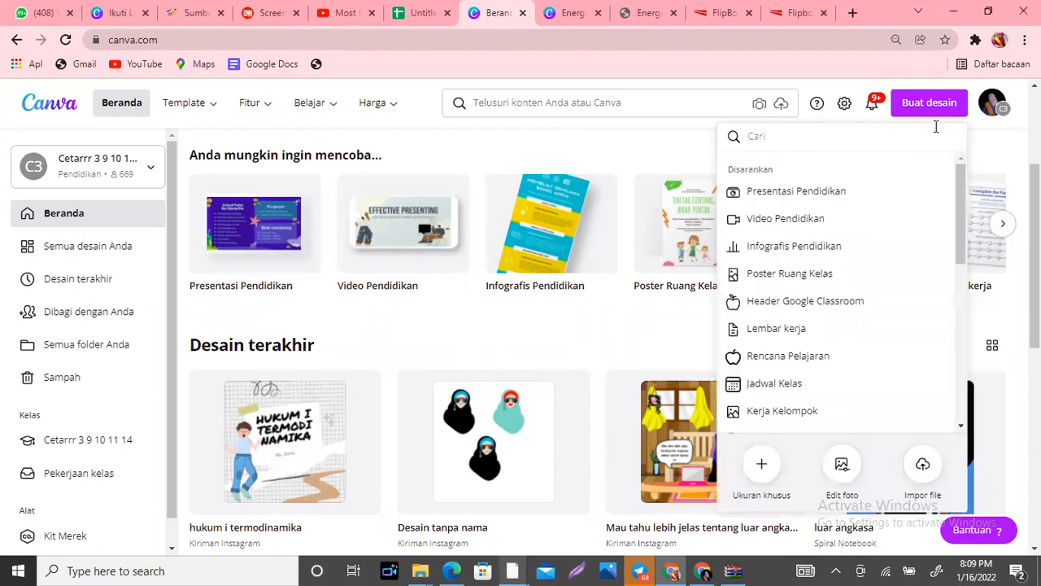
left_click(935, 104)
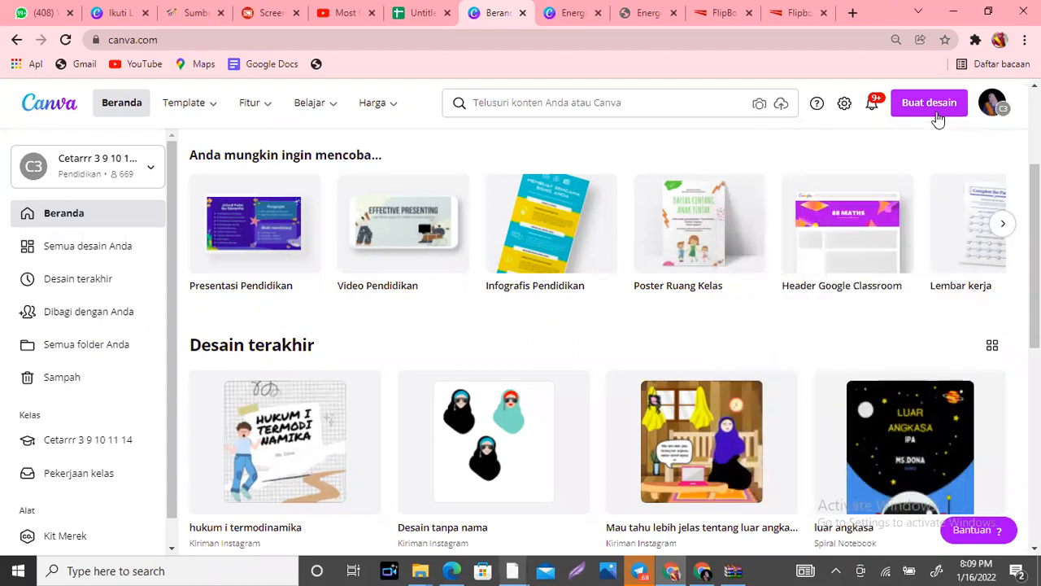
scroll(675, 334, "down", 2)
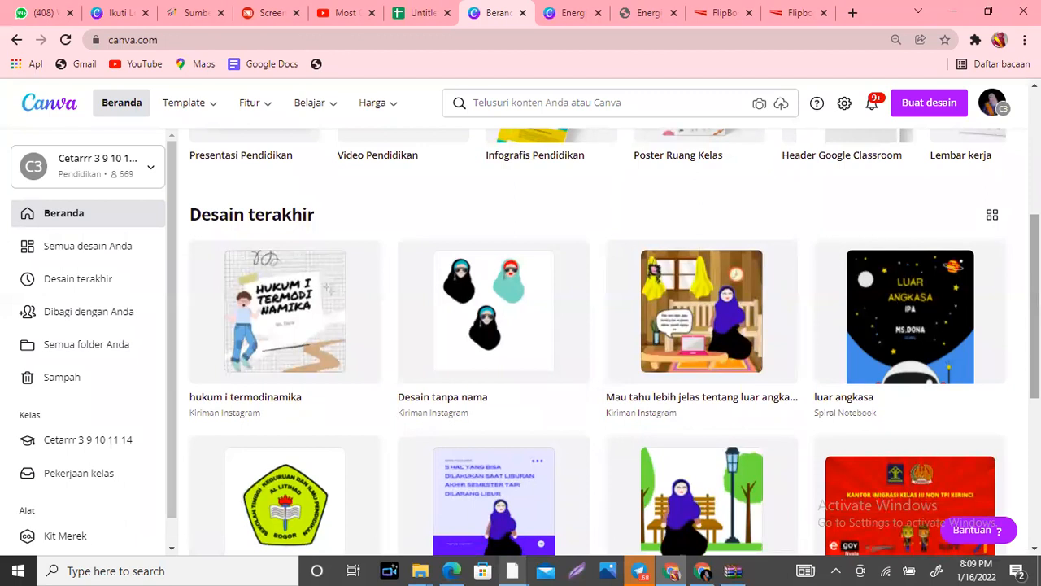
scroll(676, 334, "down", 3)
scroll(936, 106, "up", 5)
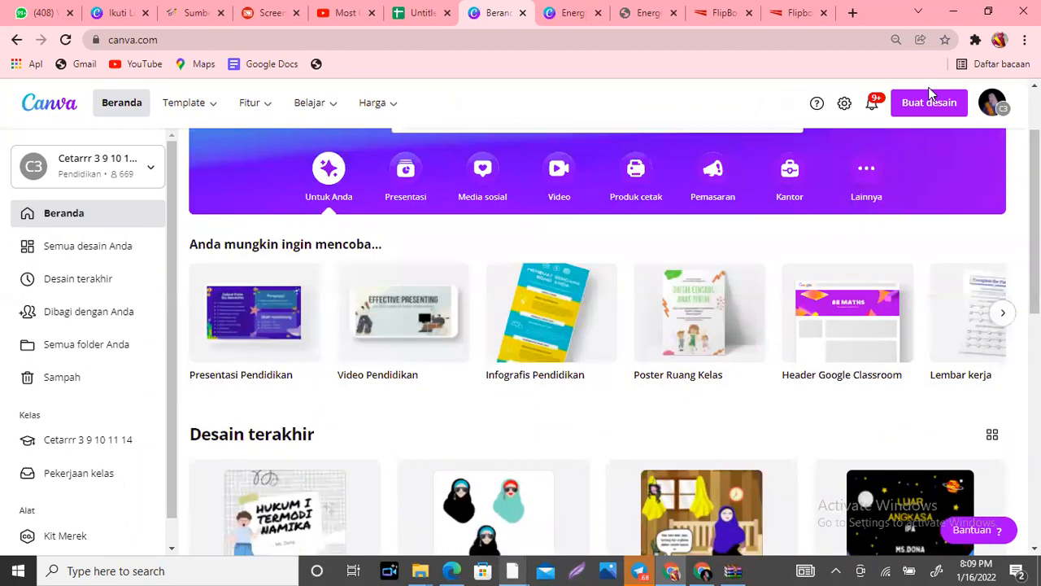
left_click(932, 104)
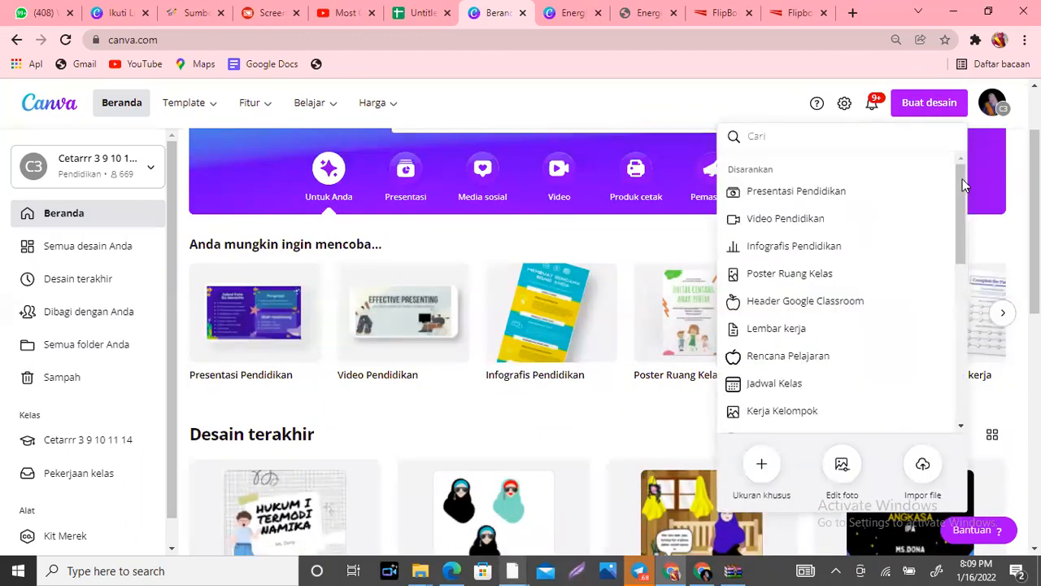
type("k")
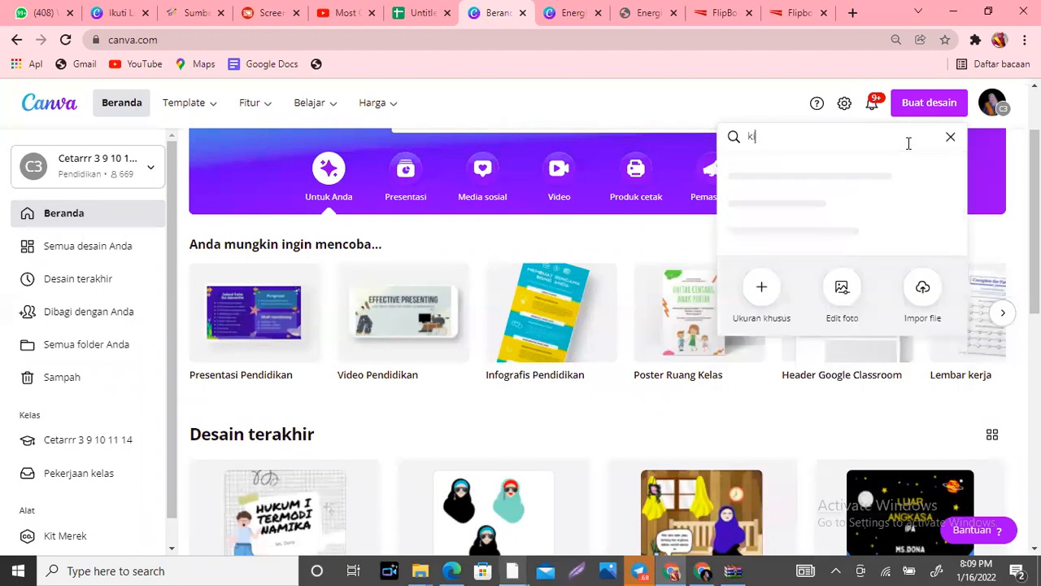
type("iriman instagram")
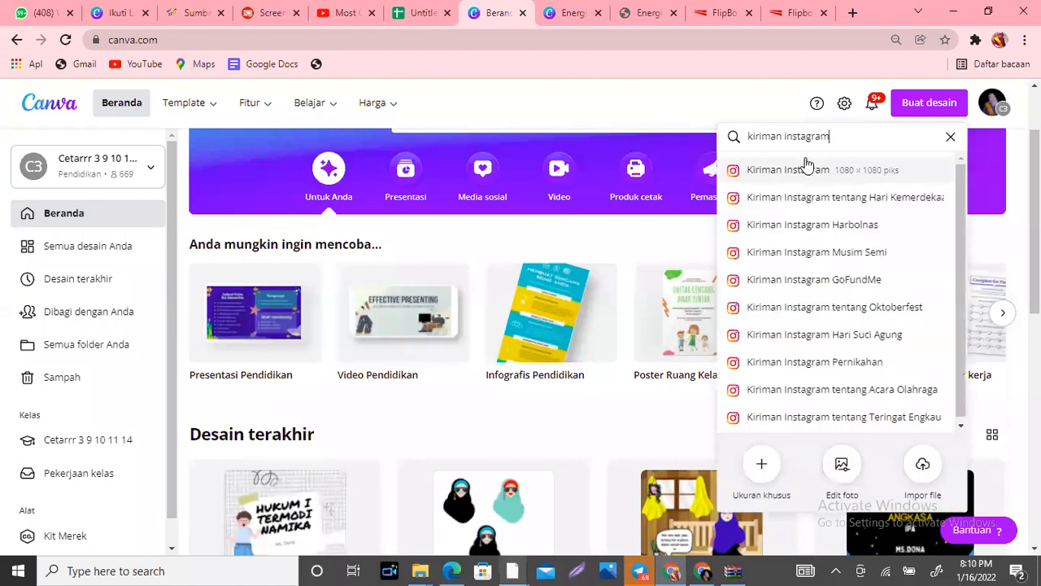
left_click(804, 175)
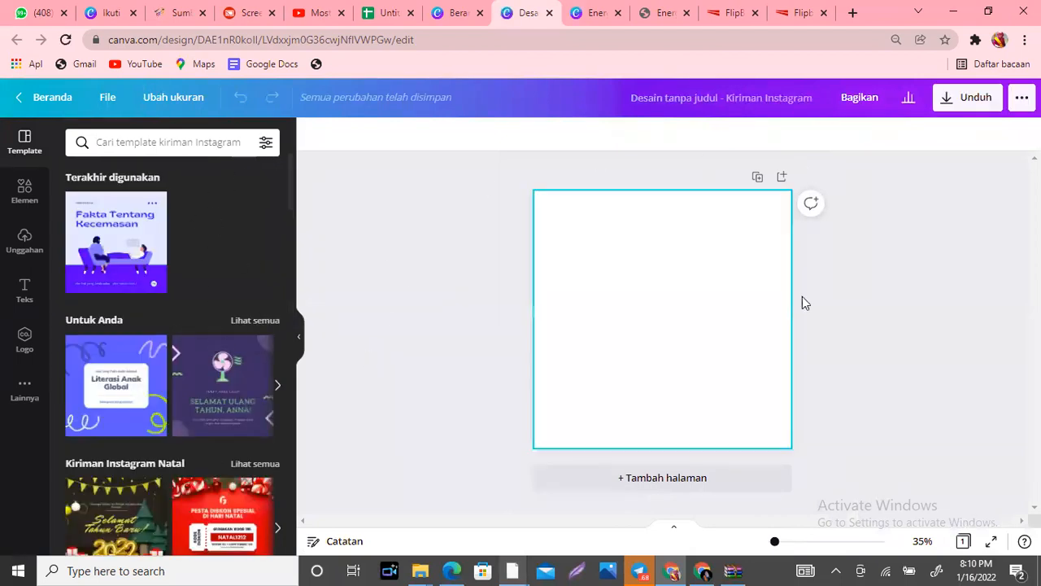
Fill the blank page with light turquoise, and change the fill to dark teal
left_click(688, 299)
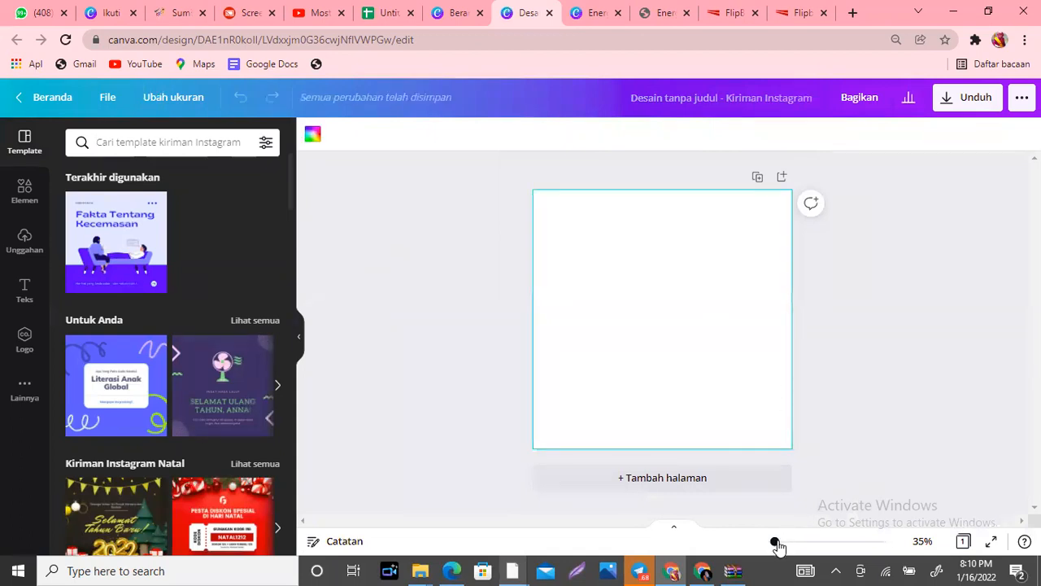
mouse_move(776, 544)
left_mouse_down()
mouse_move(749, 539)
mouse_move(776, 549)
left_mouse_up()
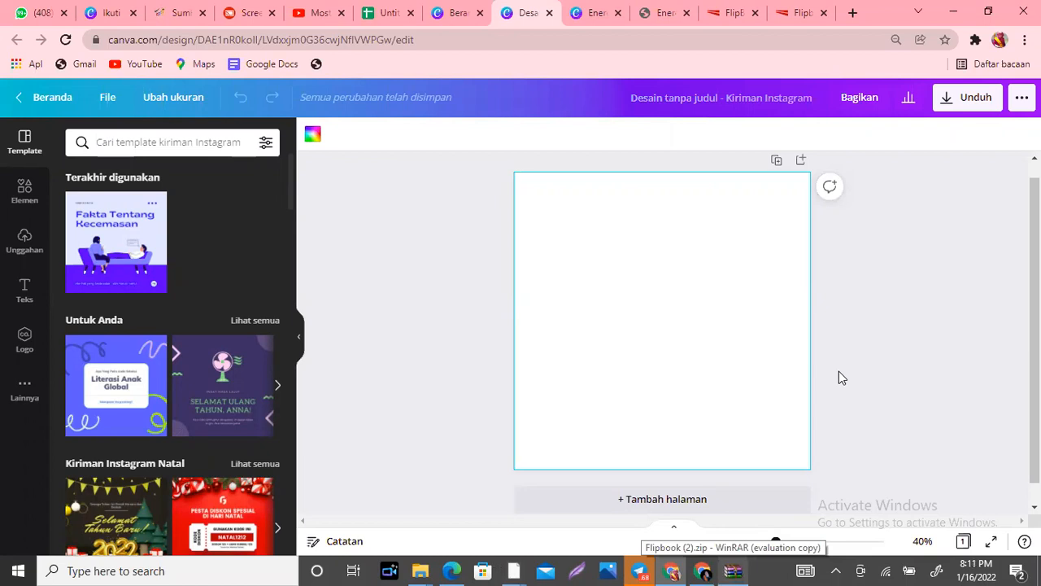
left_click(20, 201)
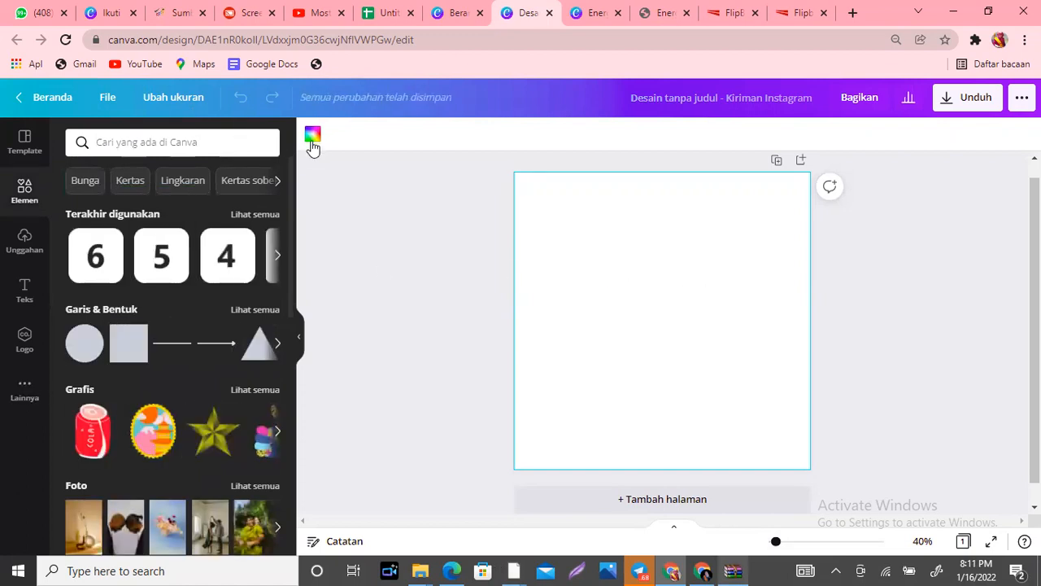
left_click(312, 138)
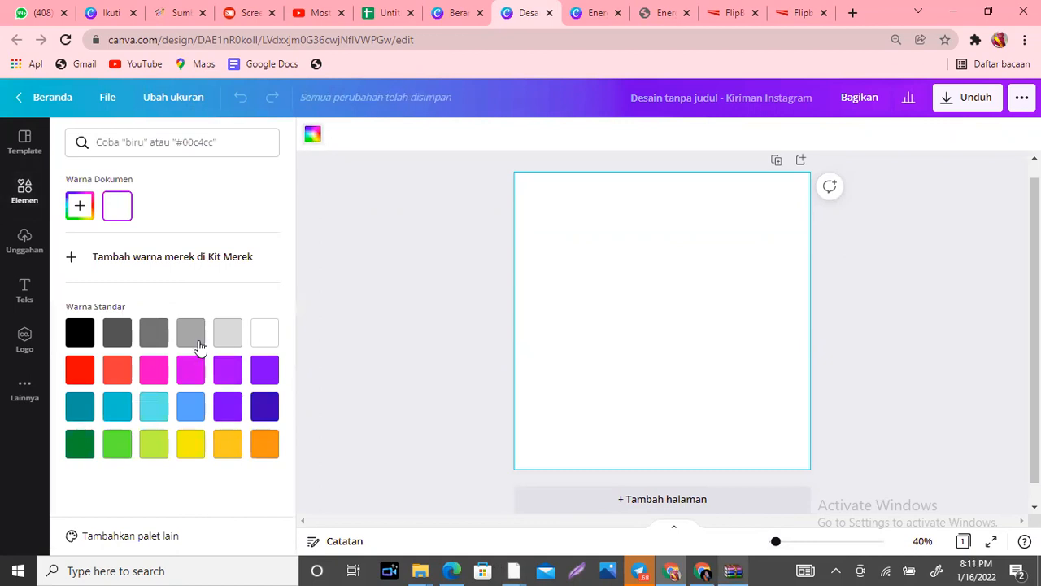
left_click(159, 415)
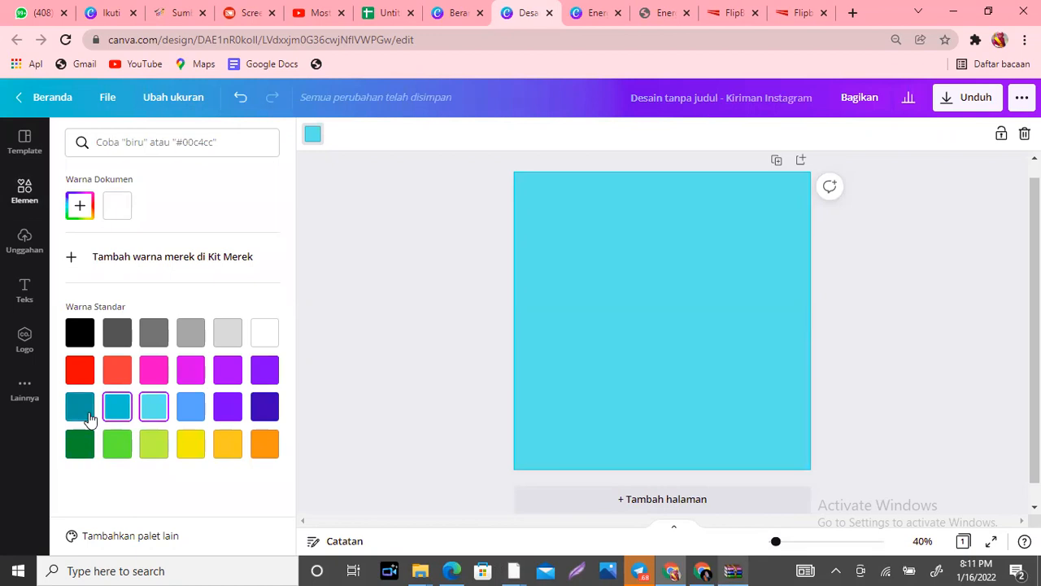
left_click(88, 416)
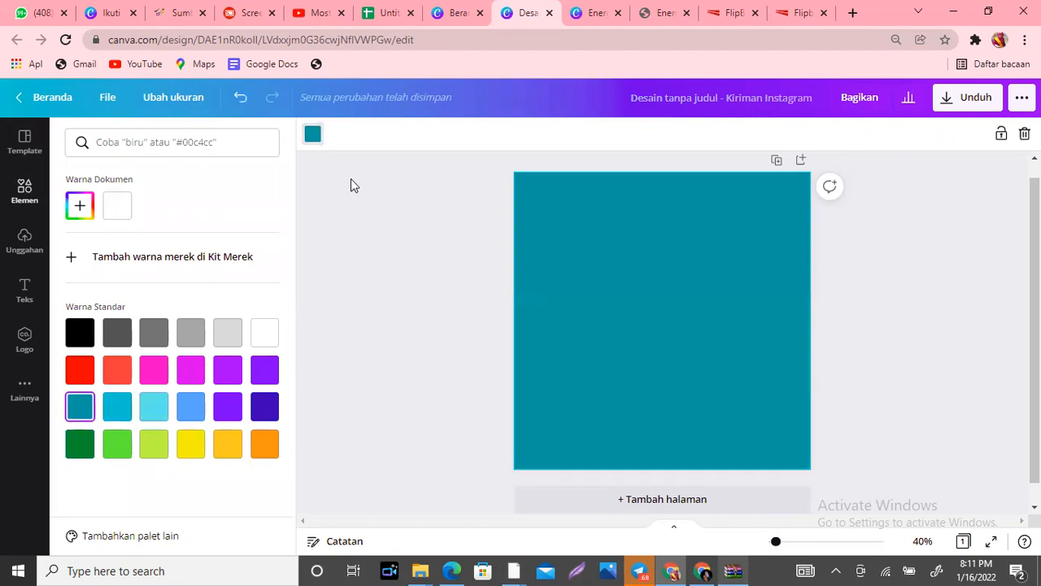
left_click(350, 186)
Apply the purple-to-blue textured background from the "Gradien" background collection to the page
left_click(22, 390)
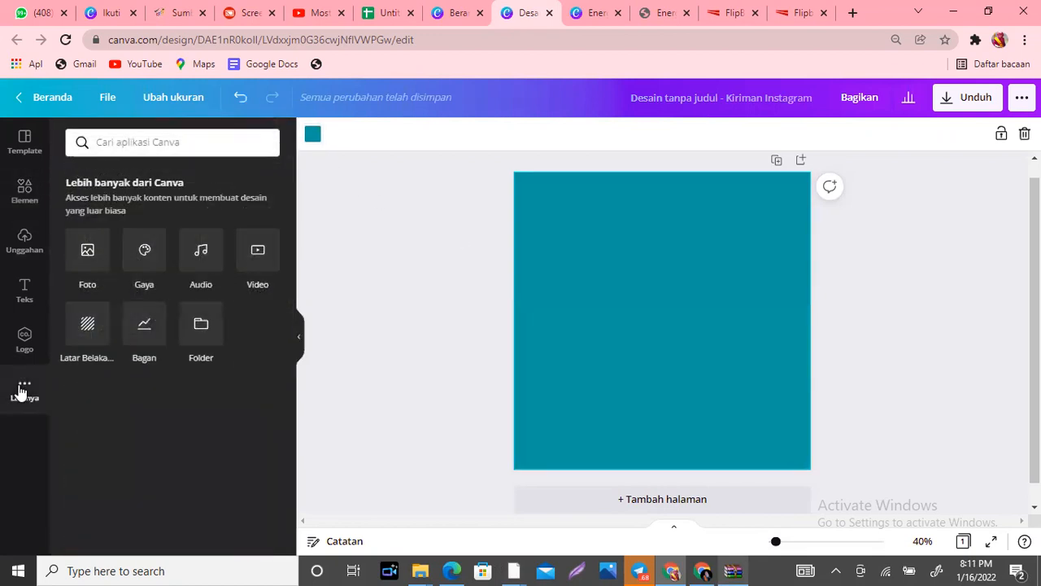
left_click(90, 324)
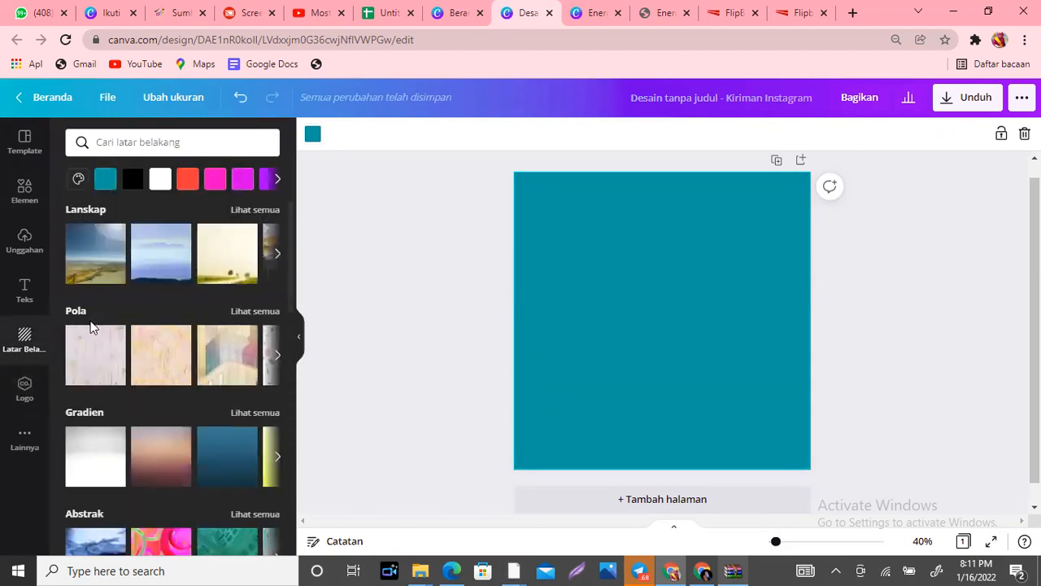
scroll(285, 285, "down", 3)
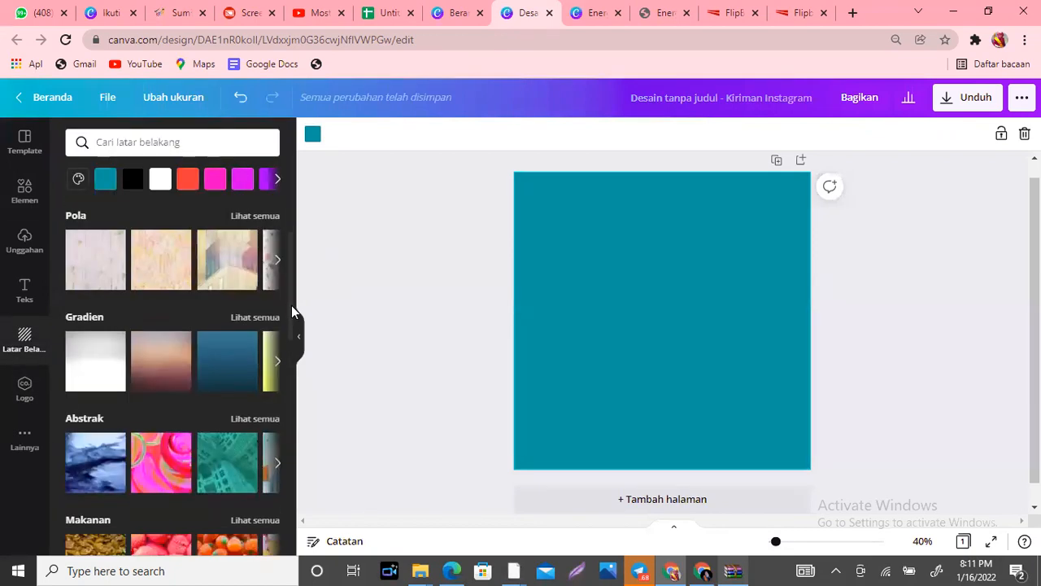
left_click(264, 250)
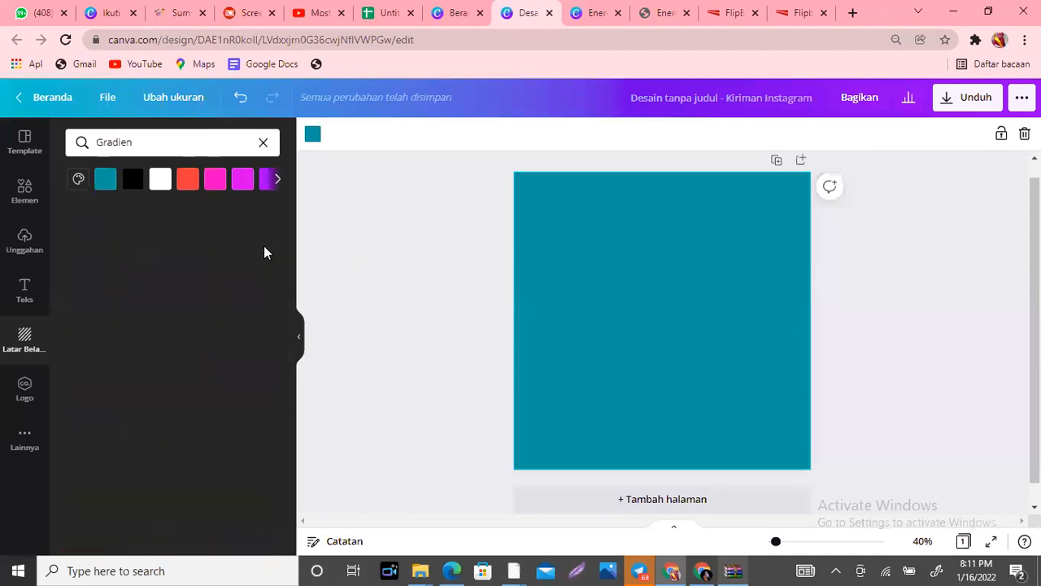
left_click_drag(291, 249, 293, 454)
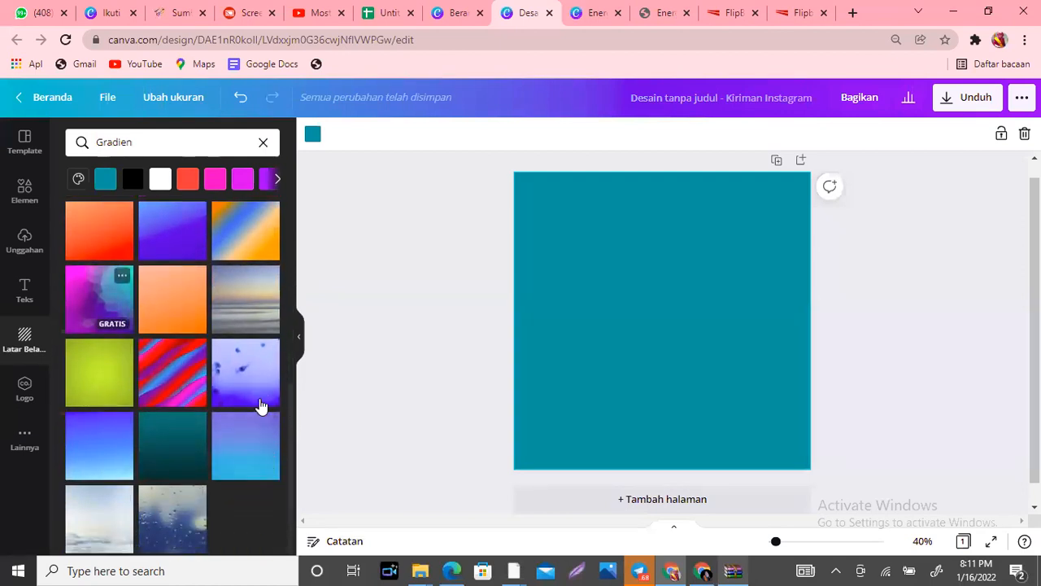
left_click(260, 445)
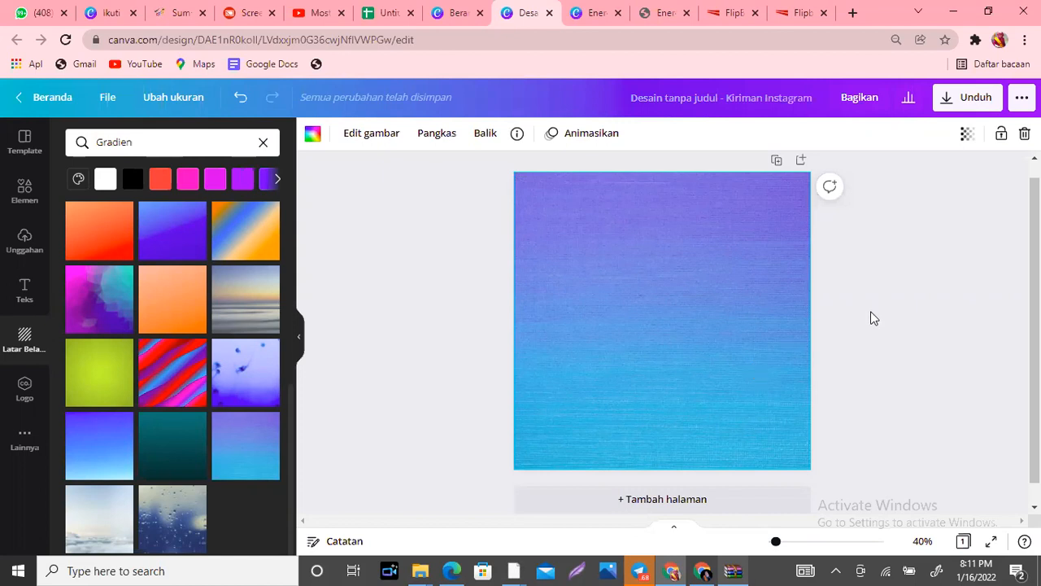
Insert a rounded square with a shadow edge from "Garis & Bentuk", shrink it to about half size and place it near the page's upper-left corner
left_click(25, 195)
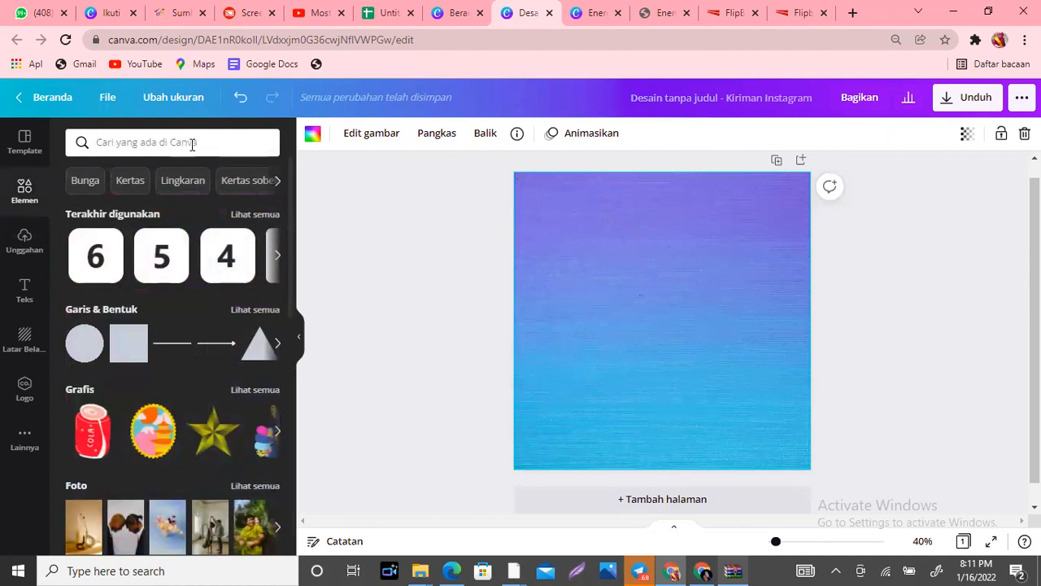
left_click(270, 310)
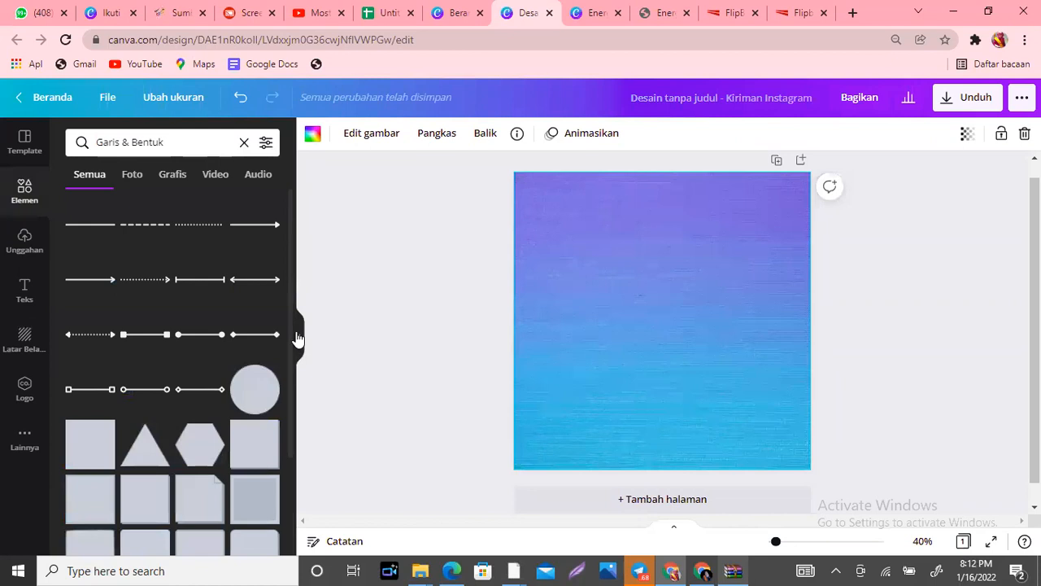
scroll(290, 383, "down", 2)
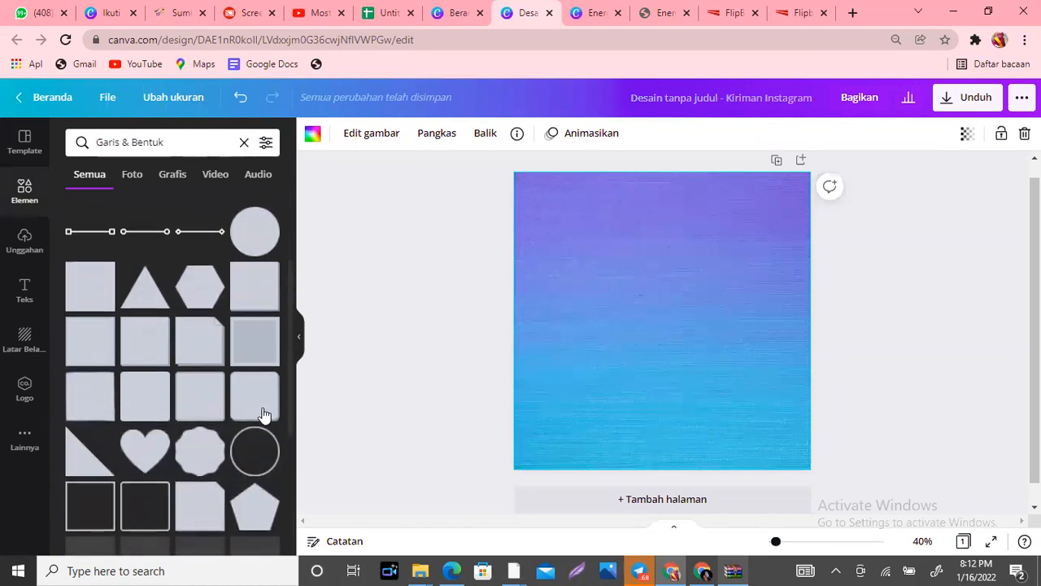
left_click(261, 411)
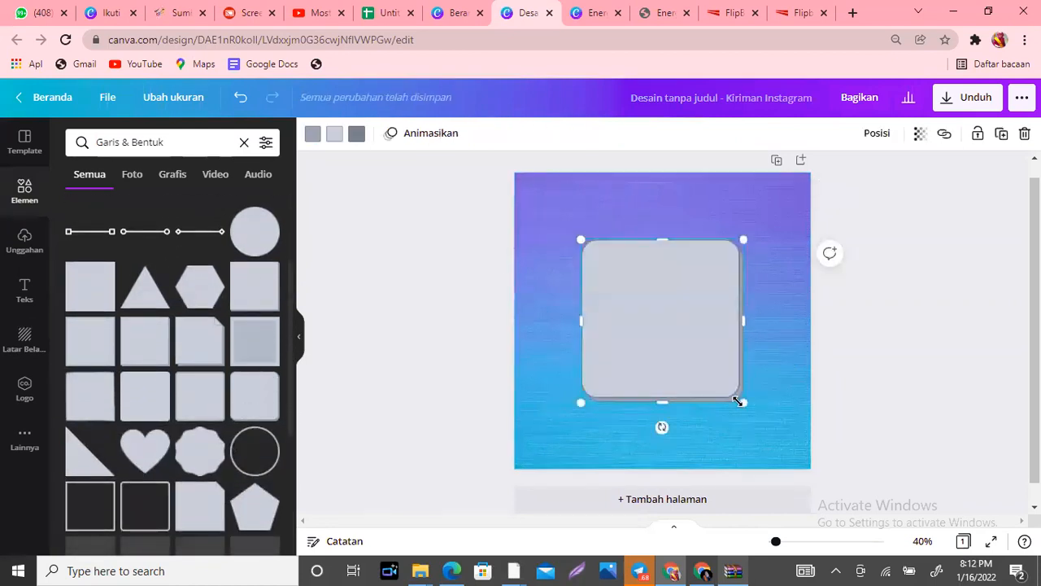
left_click_drag(742, 403, 668, 324)
left_click_drag(619, 296, 577, 259)
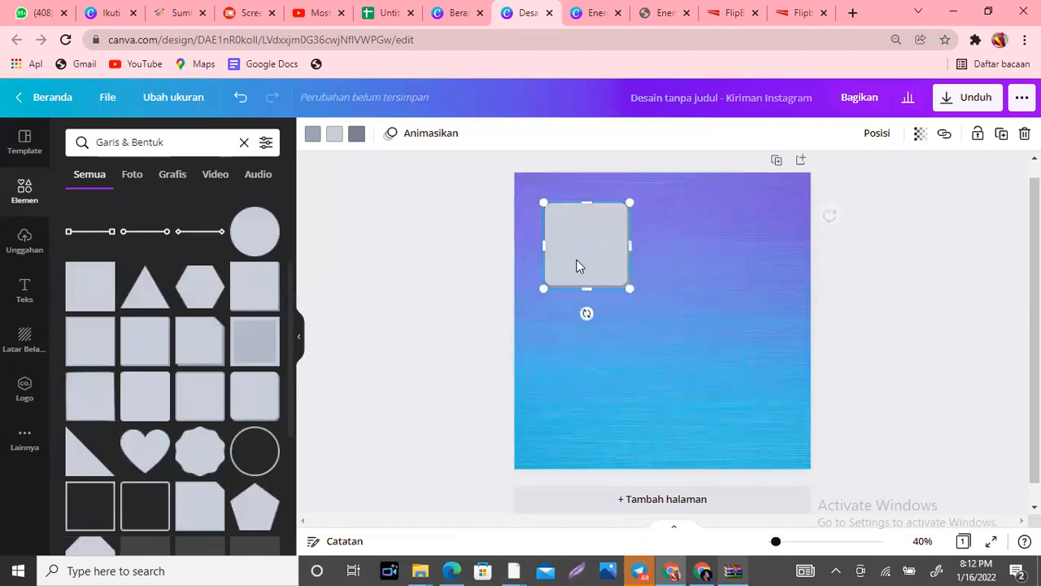
left_click(701, 337)
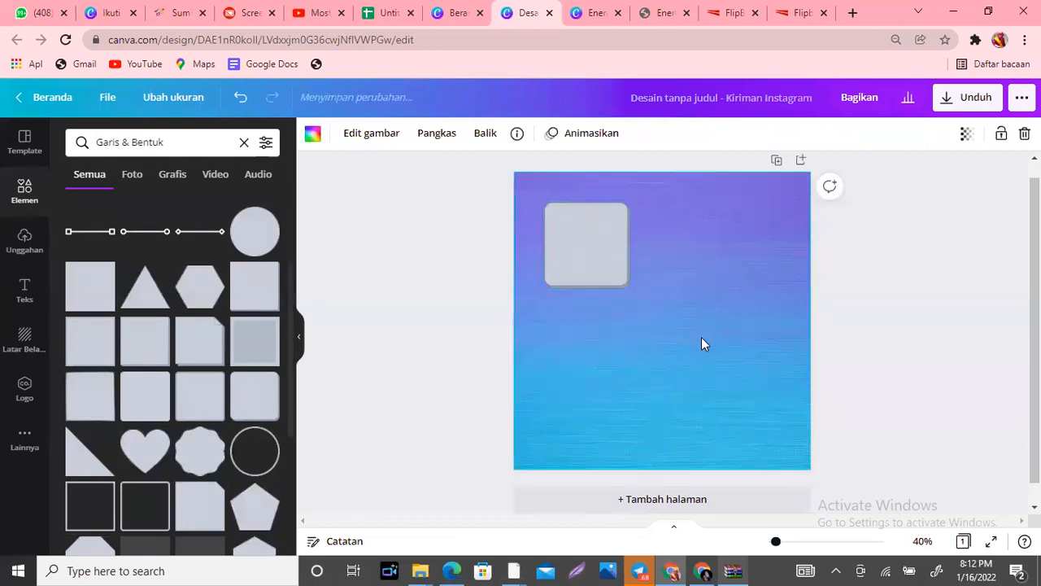
Duplicate the rounded square and place the copy level with the original in the page's upper-right area
left_click(591, 253)
key("ctrl+d")
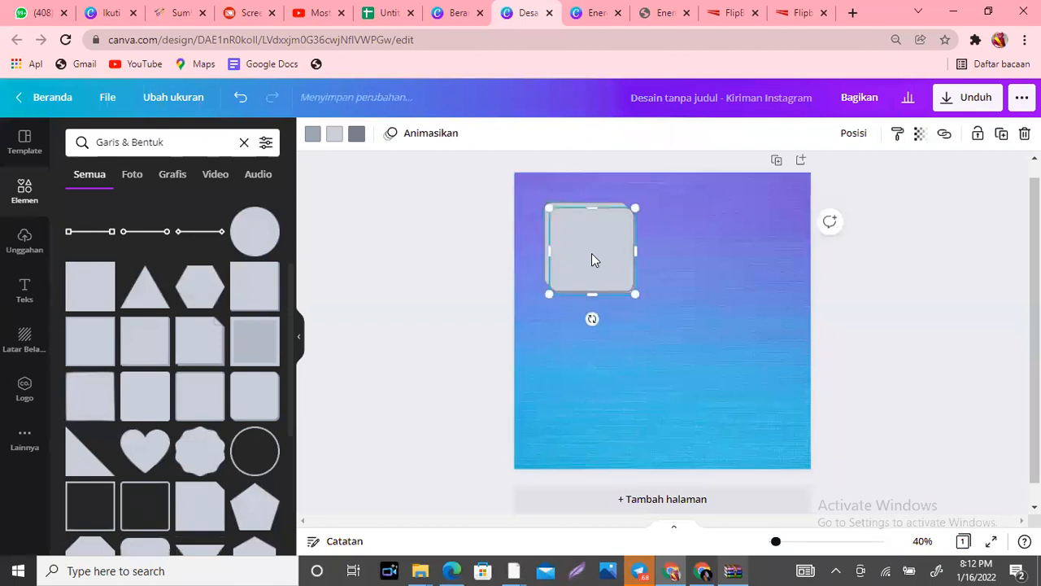
left_click_drag(577, 258, 707, 244)
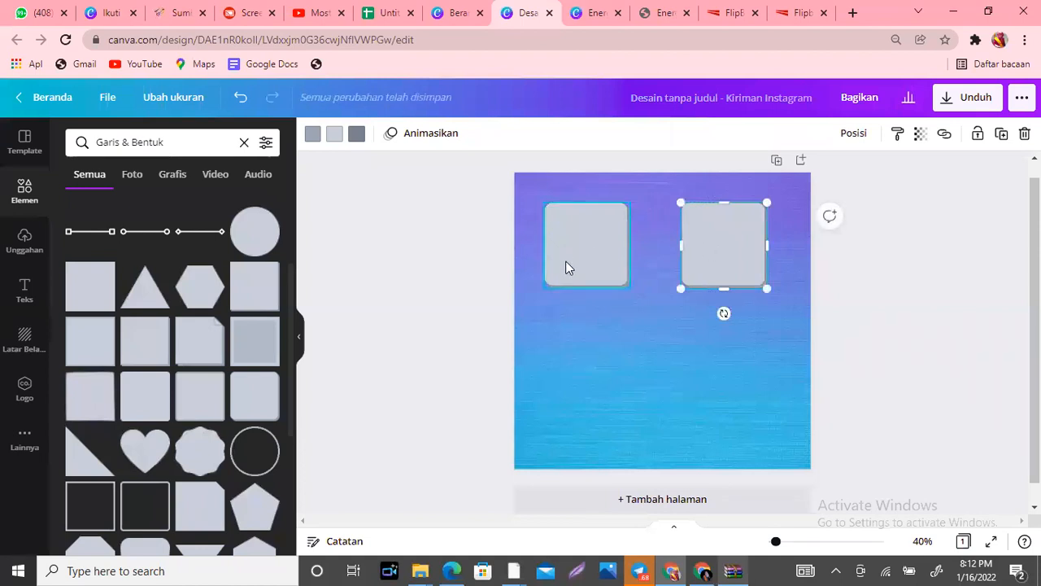
left_click(633, 379)
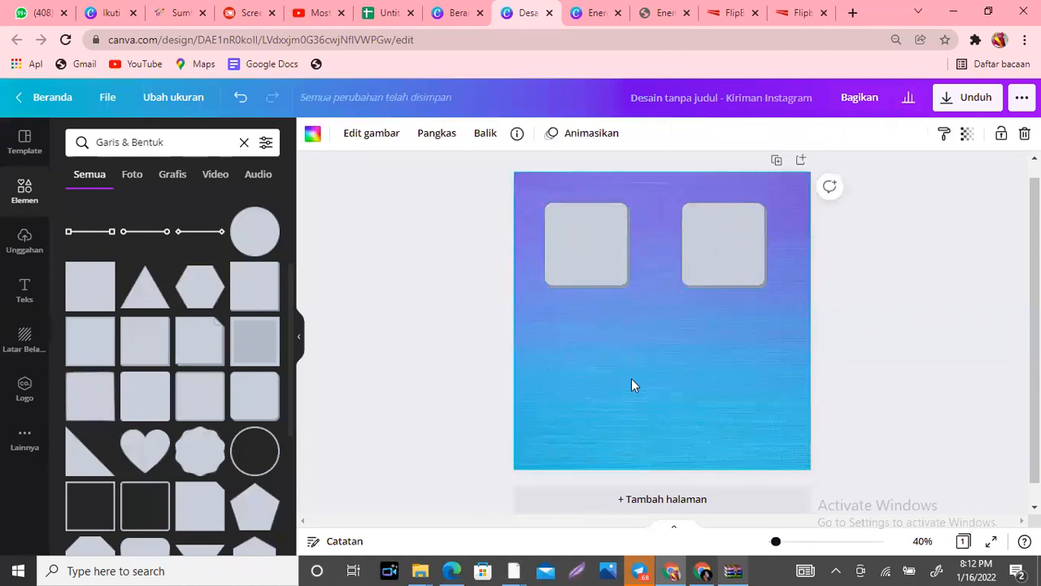
Duplicate both rounded squares together and place the copied pair below them as a second row
left_click(717, 248)
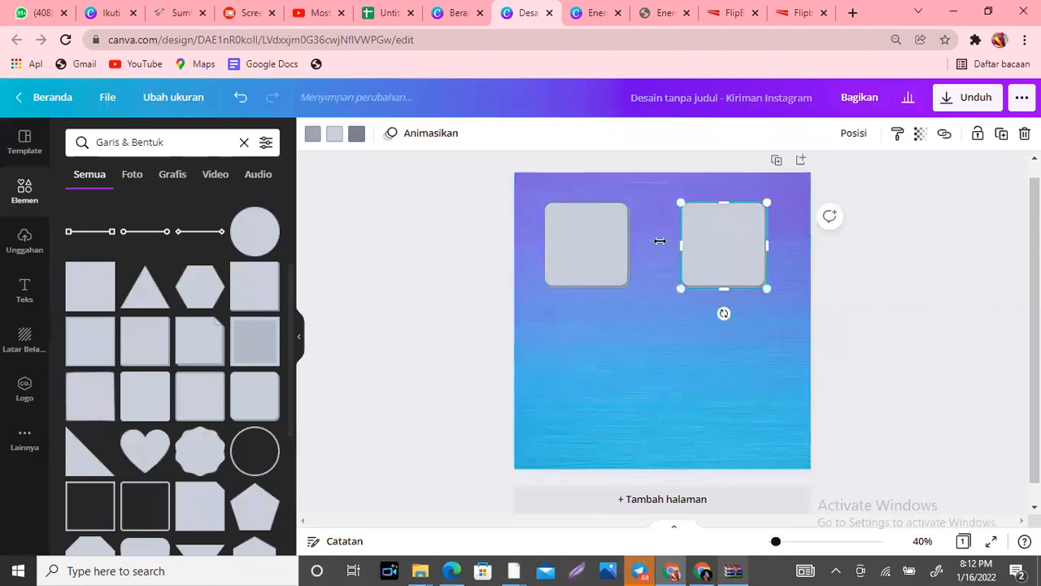
left_click(462, 213)
left_click_drag(462, 214, 778, 281)
key("ctrl+d")
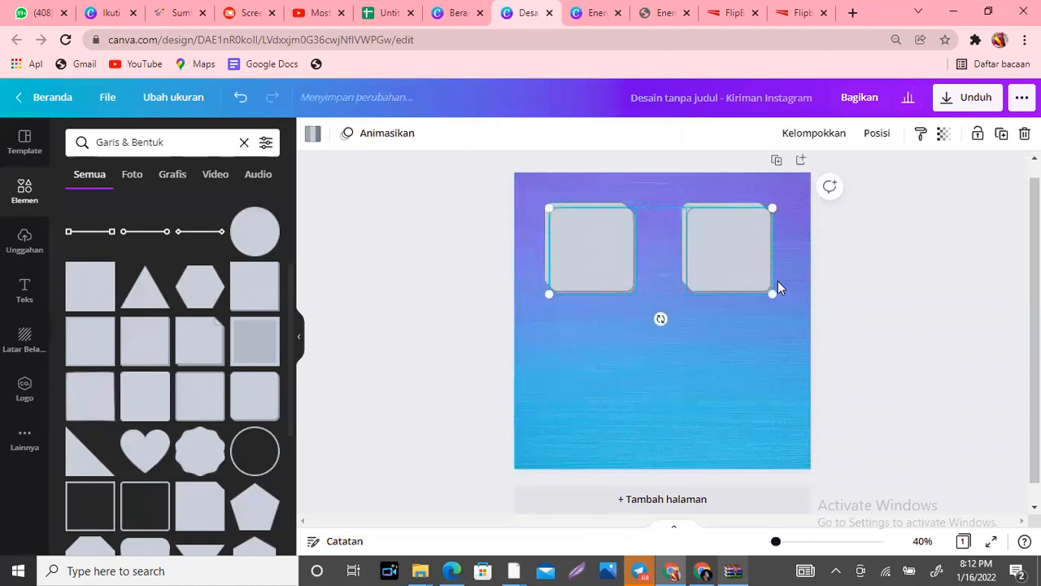
left_click_drag(724, 257, 724, 376)
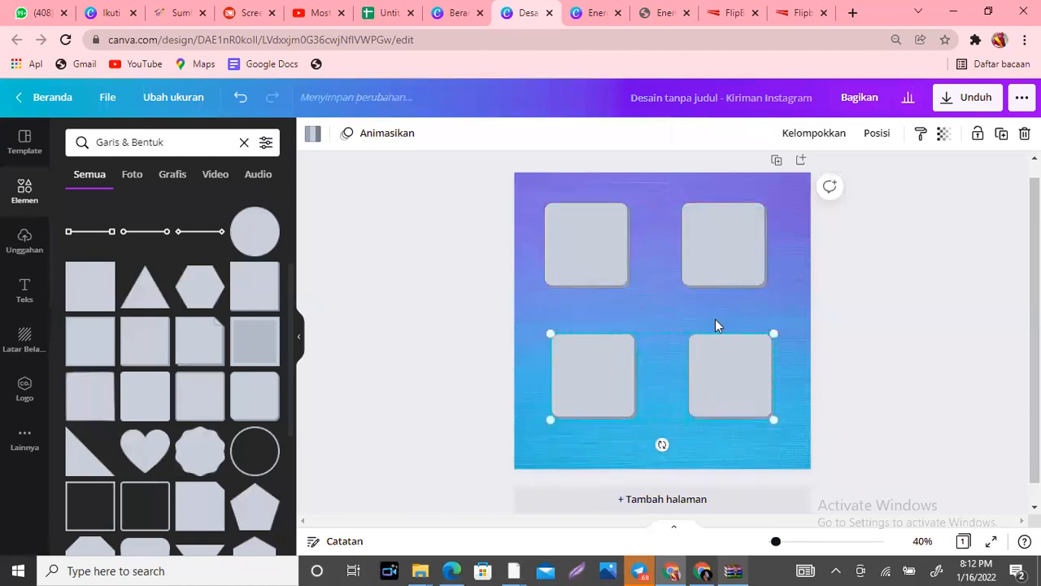
Move the upper pair of rounded squares down together so they line up directly above the lower pair
left_click(734, 256)
left_click_drag(442, 227, 773, 286)
left_click_drag(704, 252, 707, 274)
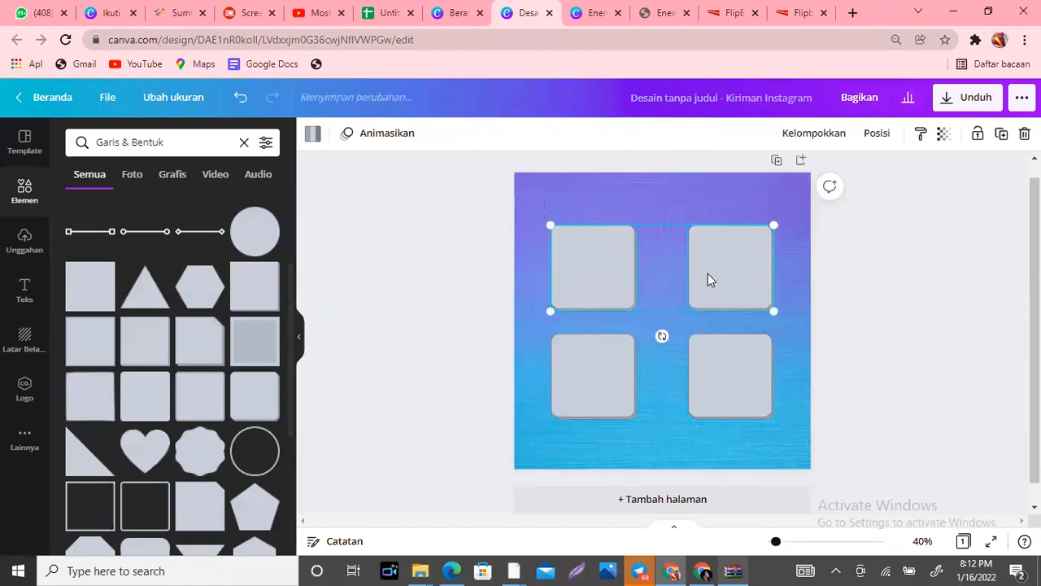
left_click(433, 253)
Add a body text reading "LKPD INTERAKTIF" and place it centred at the top edge of the page
left_click(29, 302)
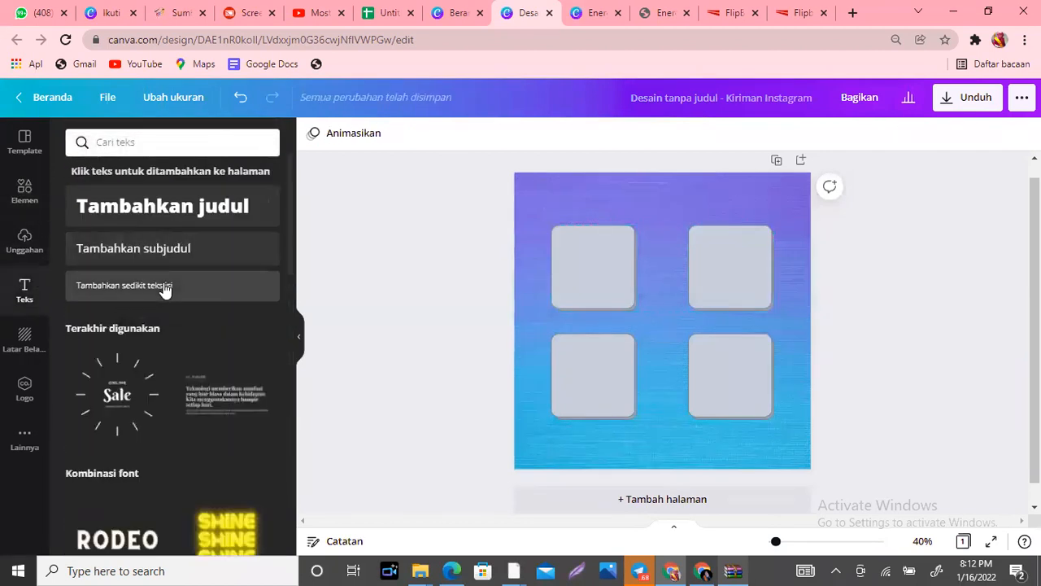
left_click(164, 290)
key("BackSpace")
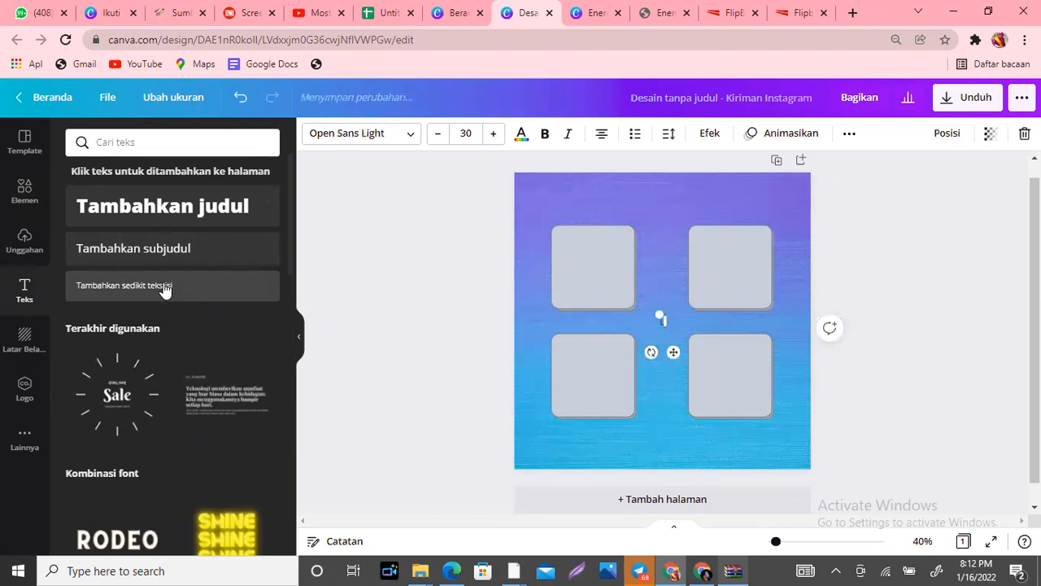
type("LKPD INTERAKTIF")
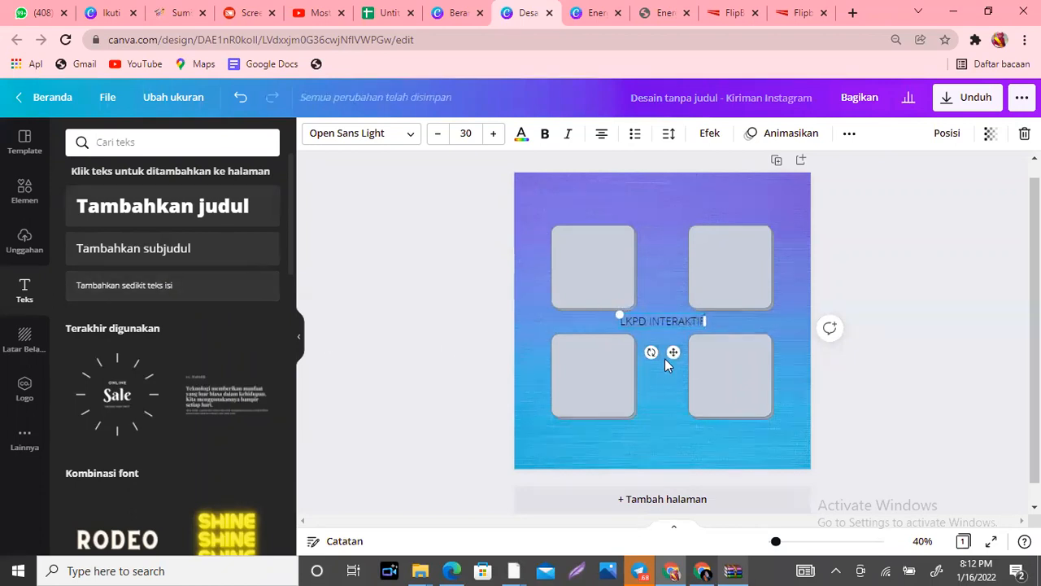
left_click_drag(673, 351, 675, 218)
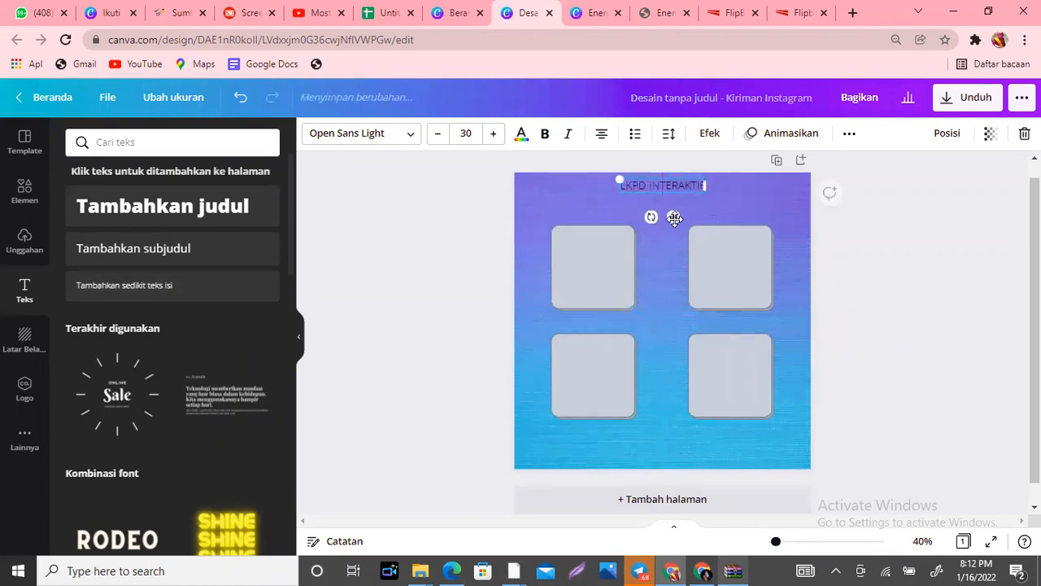
Add a second body text "USAHA DAN ENERGI", widen its box to fit one line and centre it under the first text
left_click(92, 288)
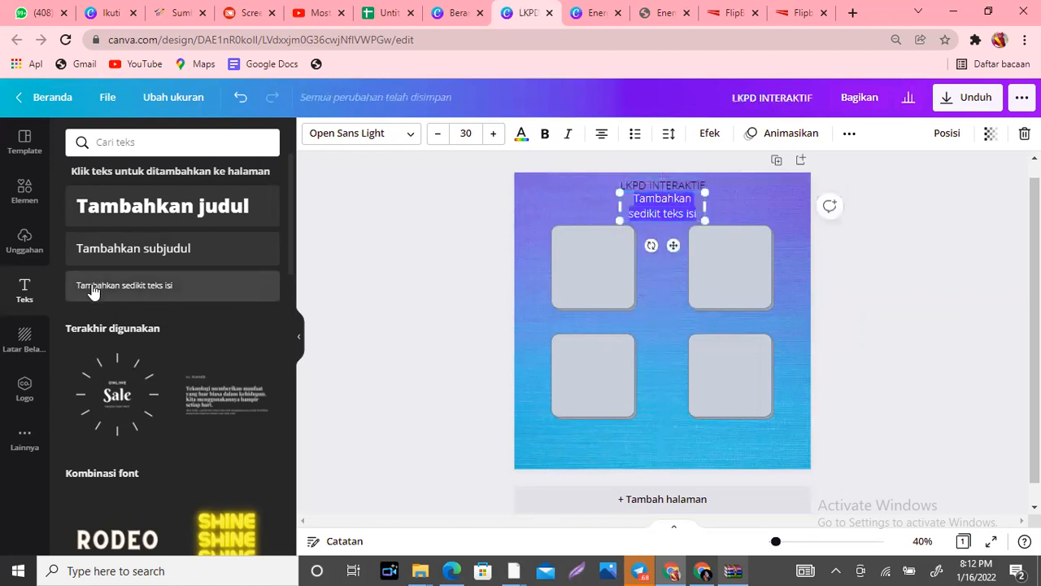
type("USAHA DAN ENERGI")
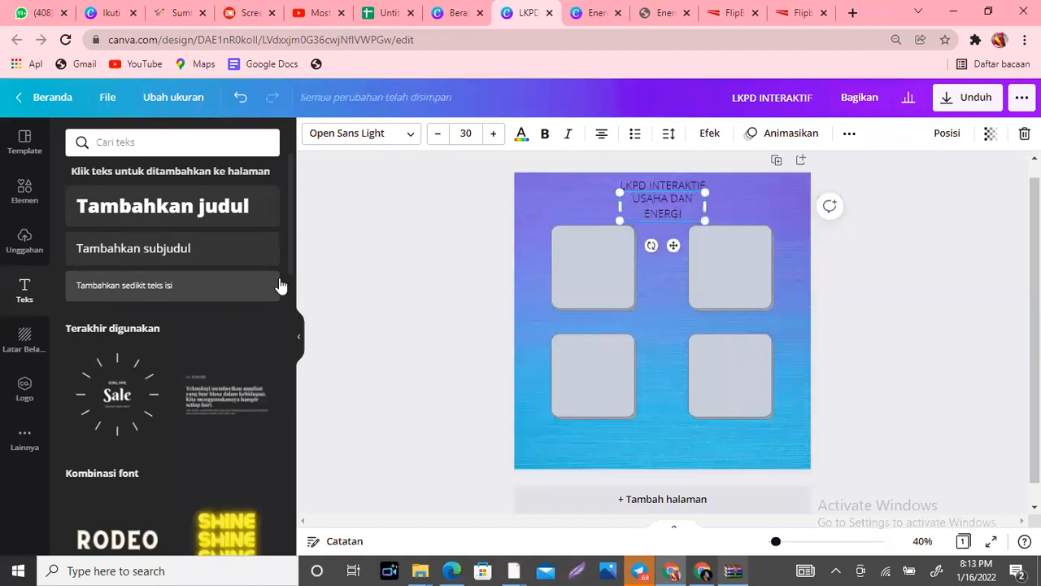
left_click_drag(706, 207, 757, 203)
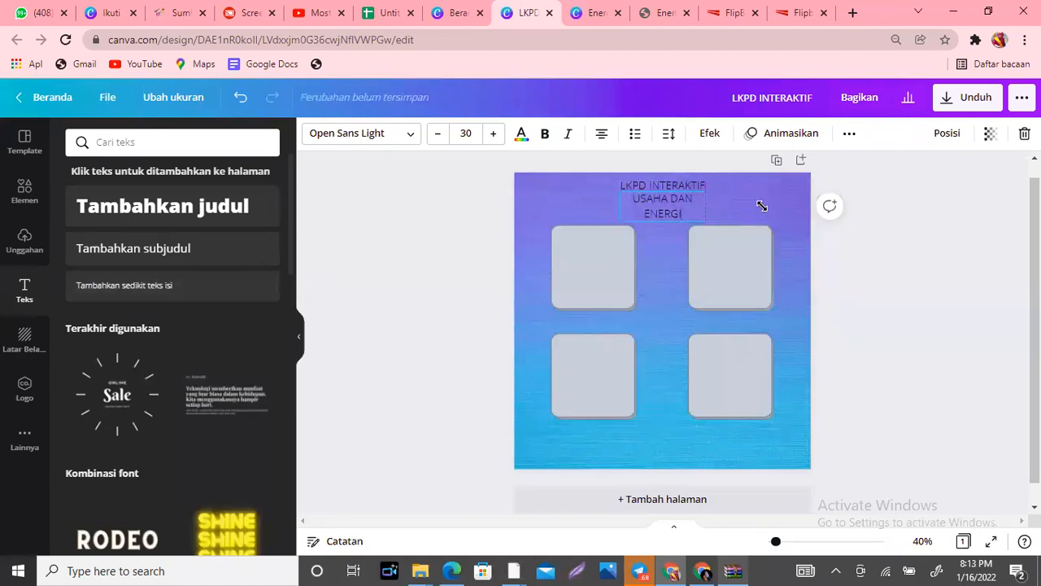
left_click_drag(701, 230, 675, 233)
Extend the top text line to read "LKPD INTERAKTIF FISIKA"
double_click(701, 185)
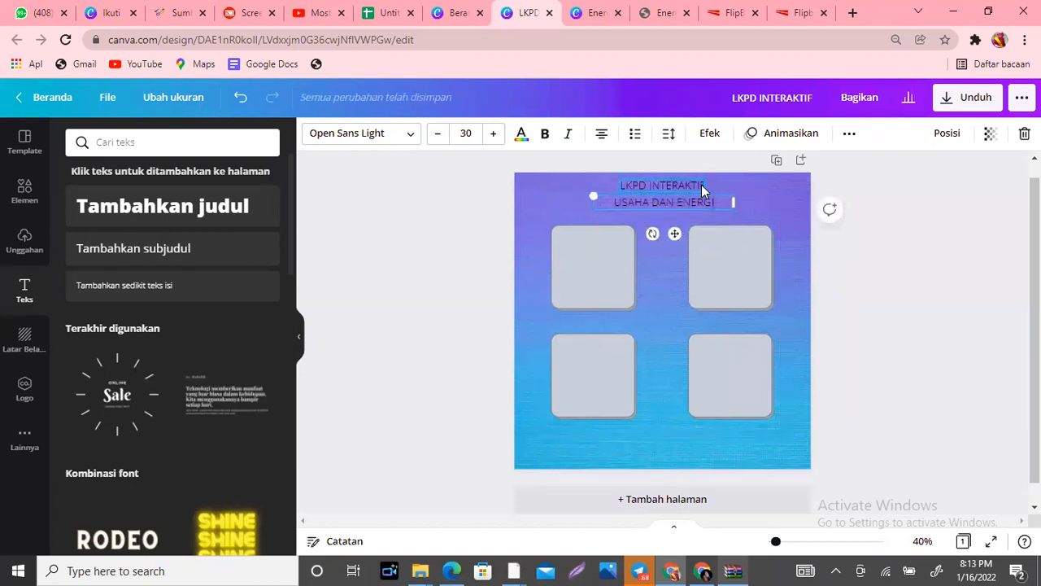
left_click(704, 184)
type("FISIKA")
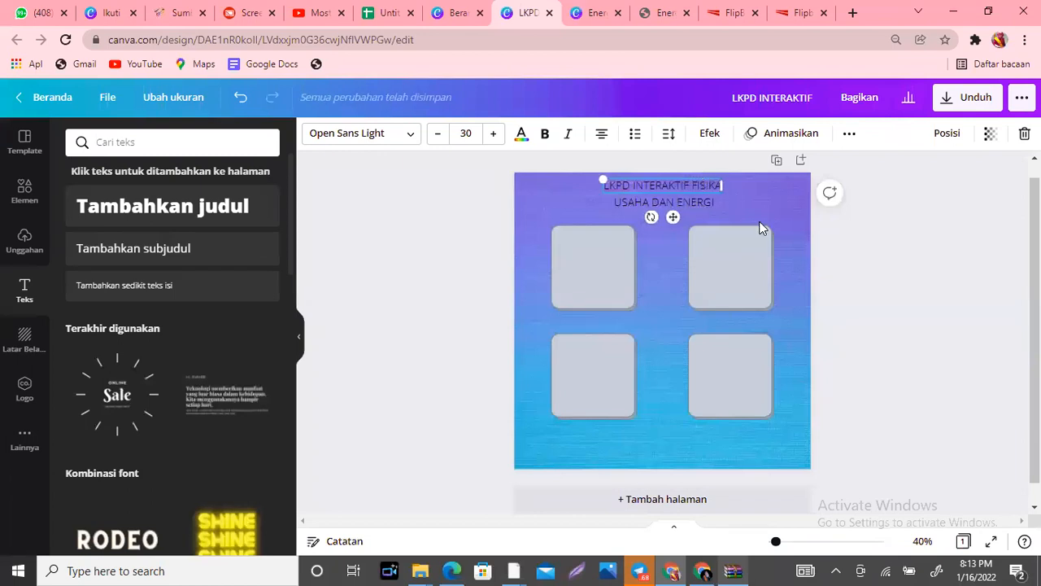
left_click(741, 216)
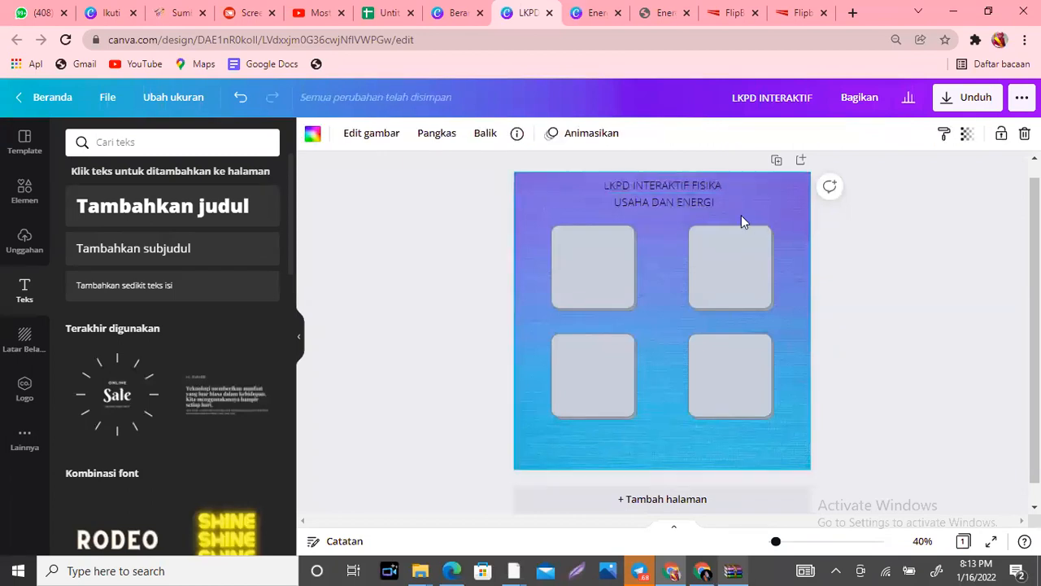
left_click(624, 270)
left_click(726, 262)
left_click(579, 382)
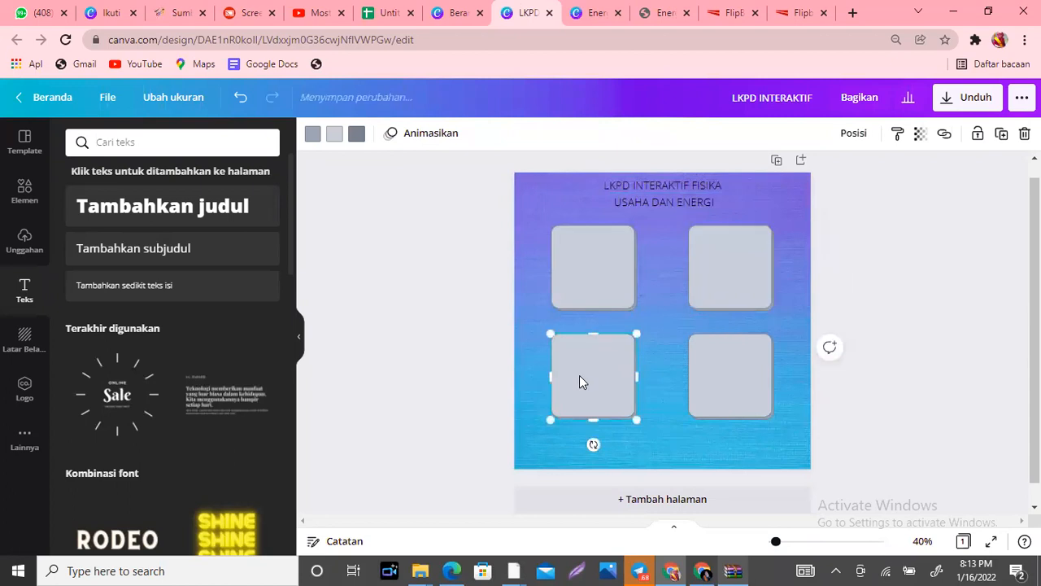
left_click(759, 376)
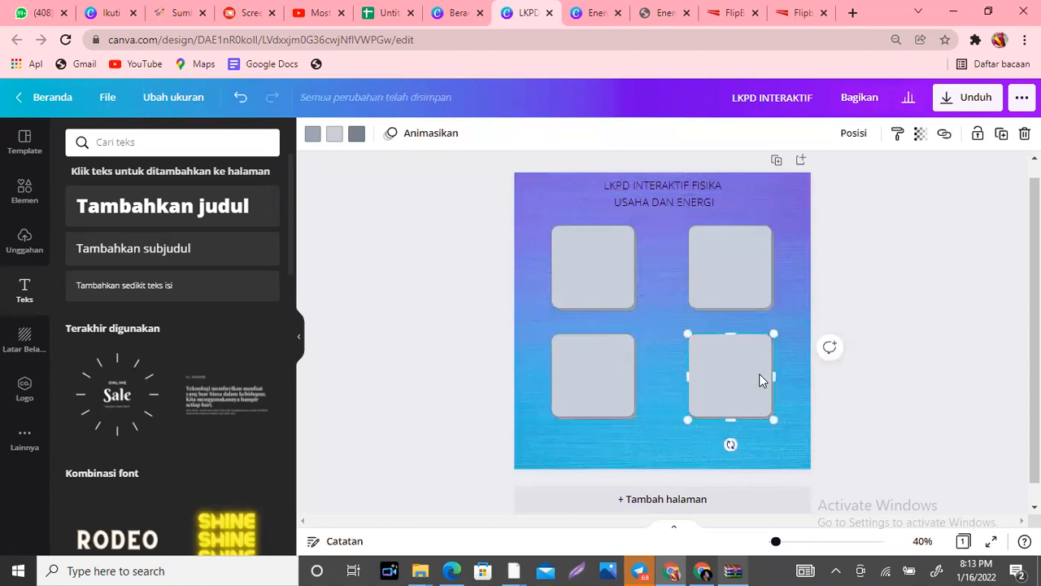
left_click(602, 268)
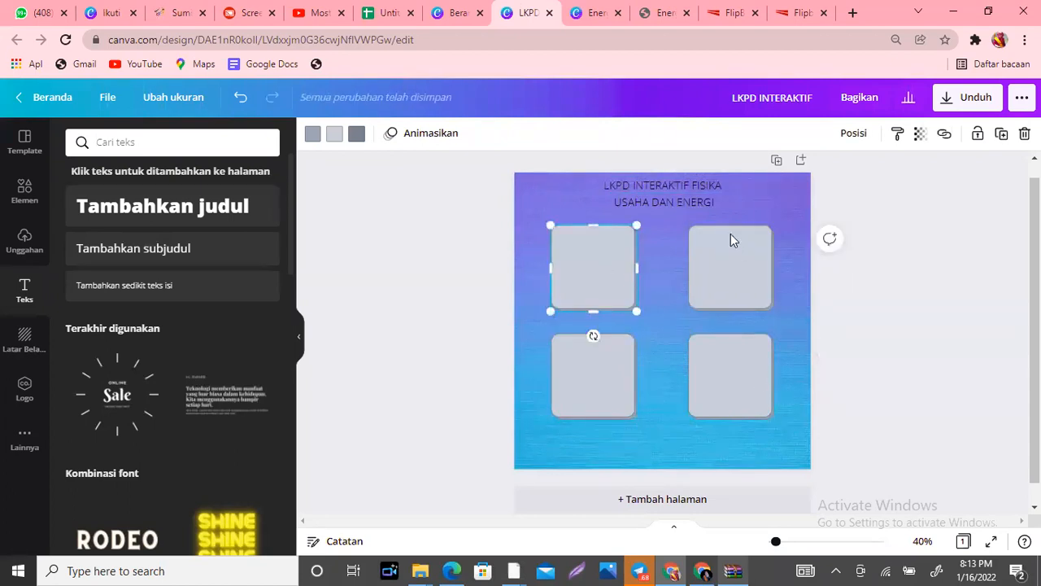
left_click(736, 254)
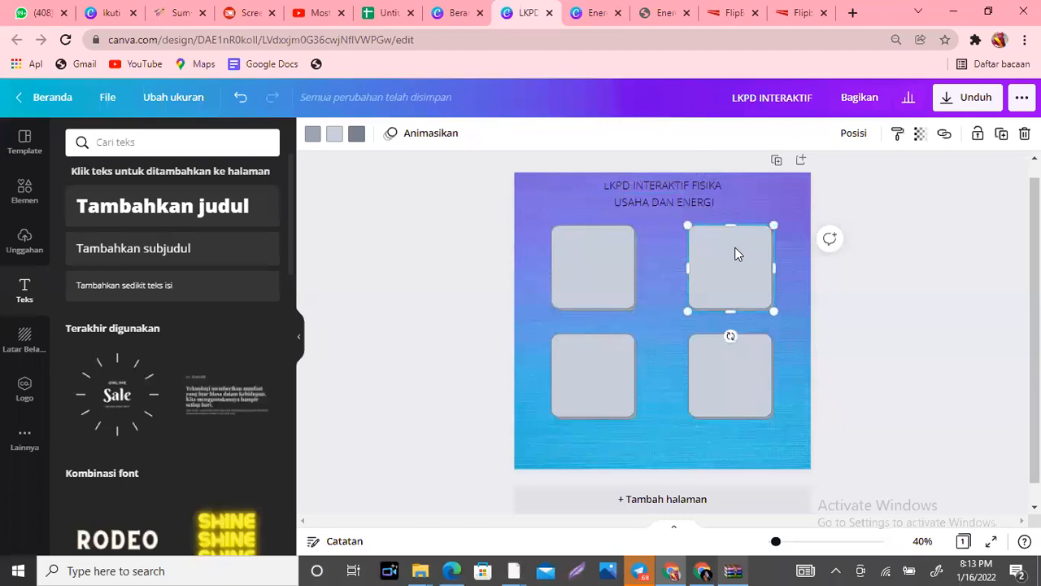
left_click(574, 352)
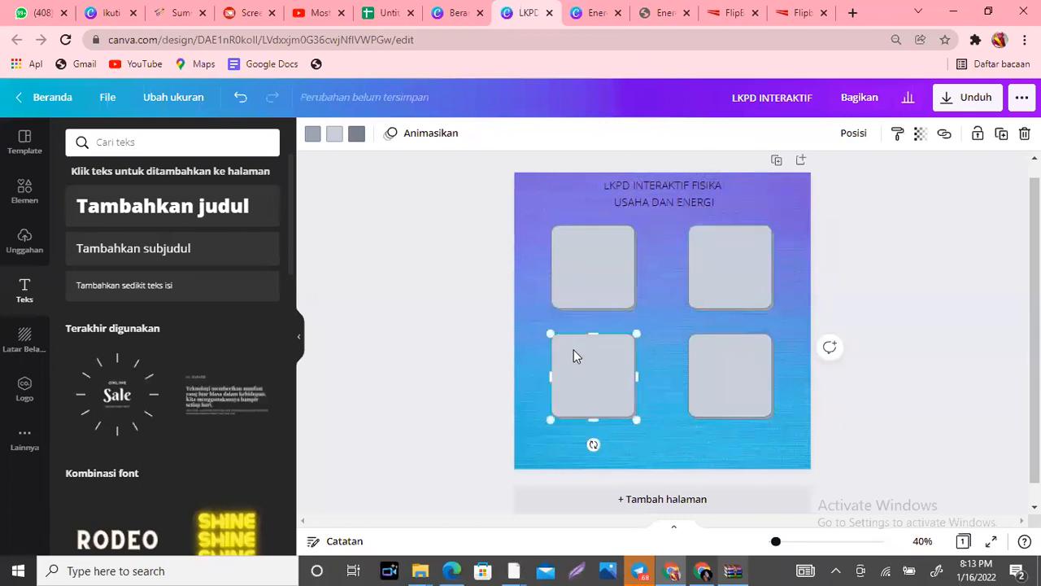
left_click(735, 340)
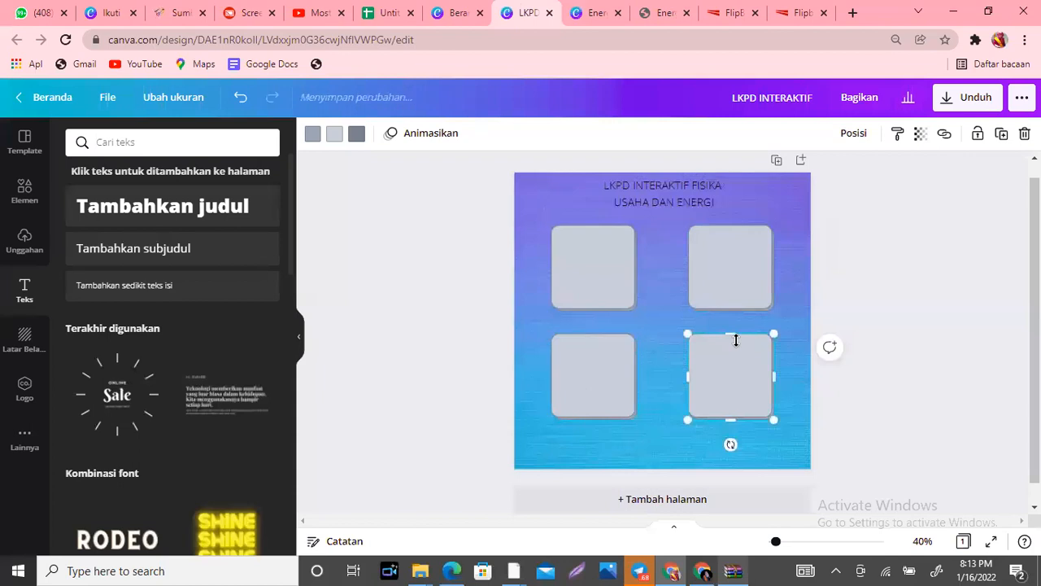
left_click(616, 266)
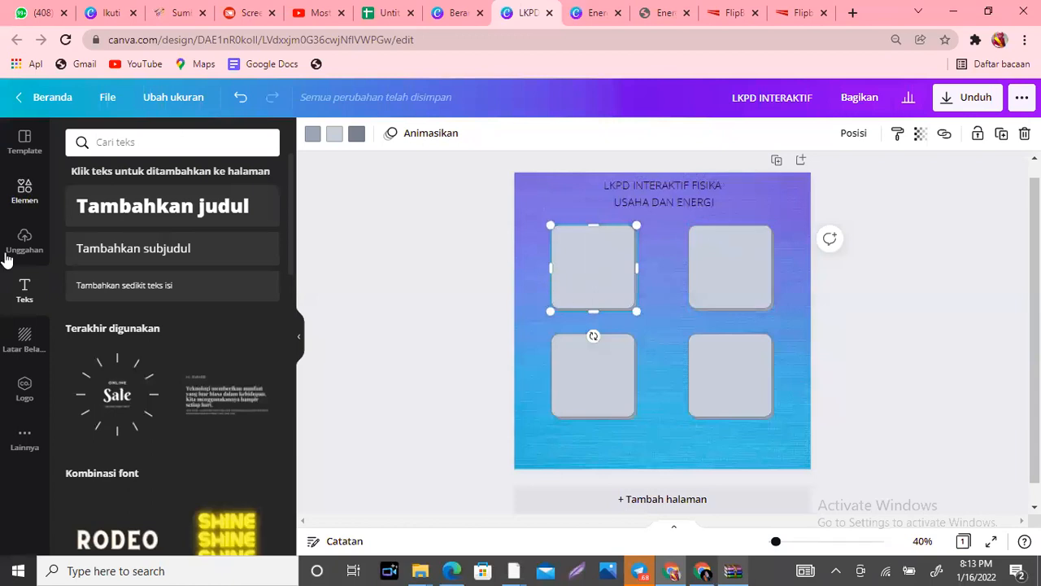
Replace the "Garis & Bentuk" element search with "KEHADIRAN" and limit the results to graphics
left_click(25, 192)
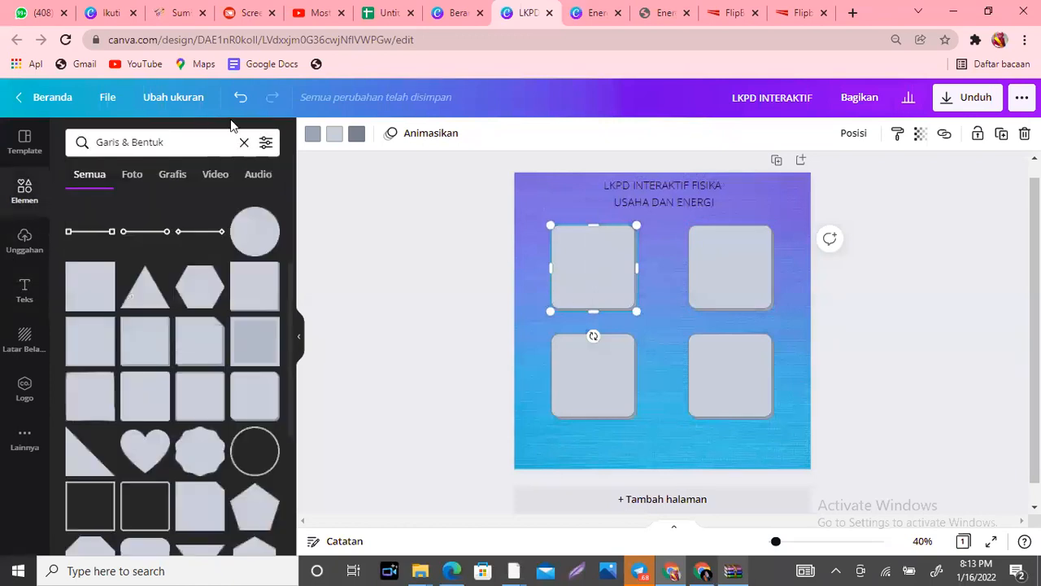
left_click(244, 144)
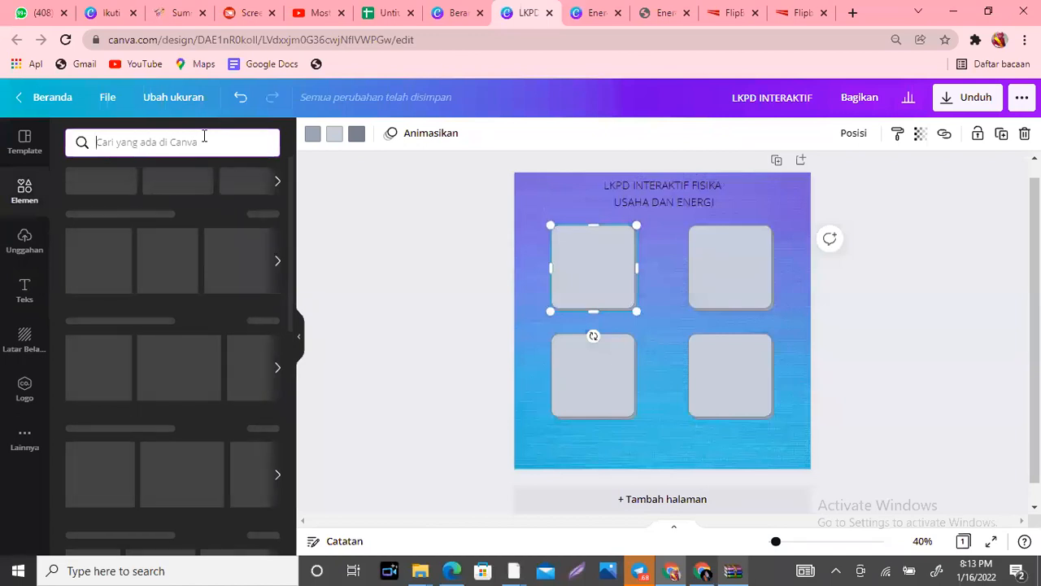
type("KEHADI")
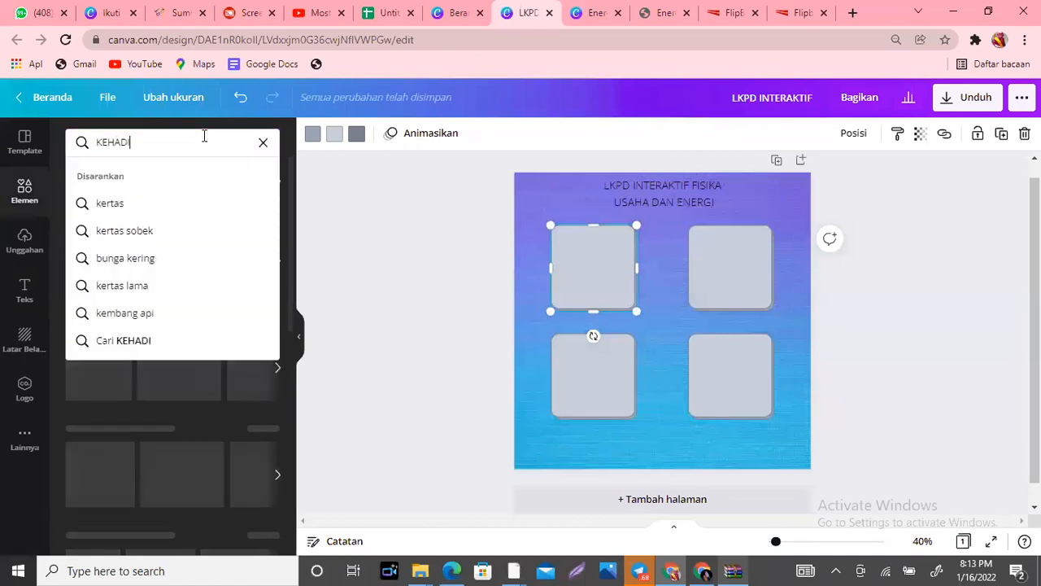
type("RAN")
key("Return")
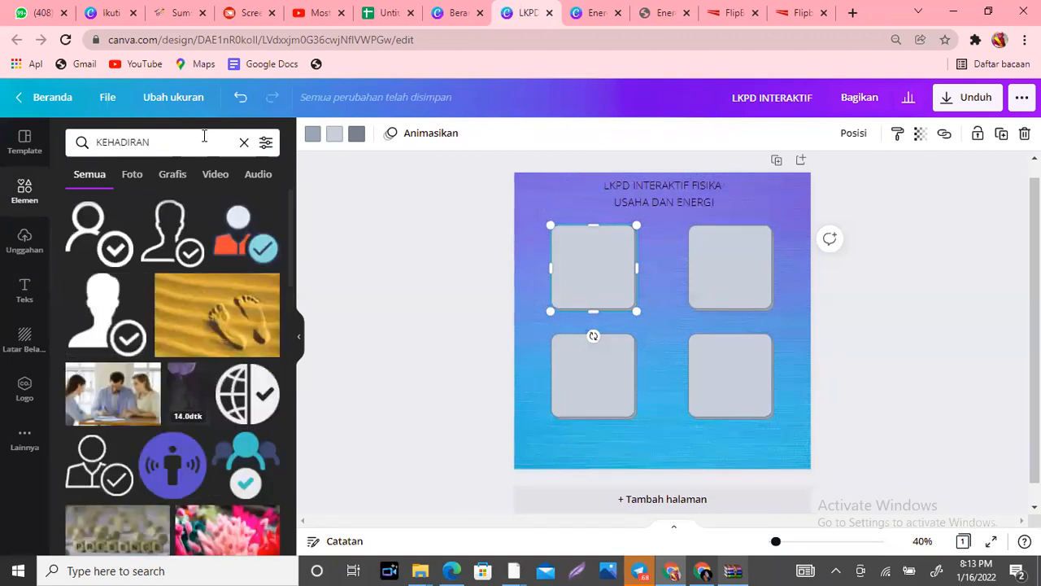
left_click(180, 175)
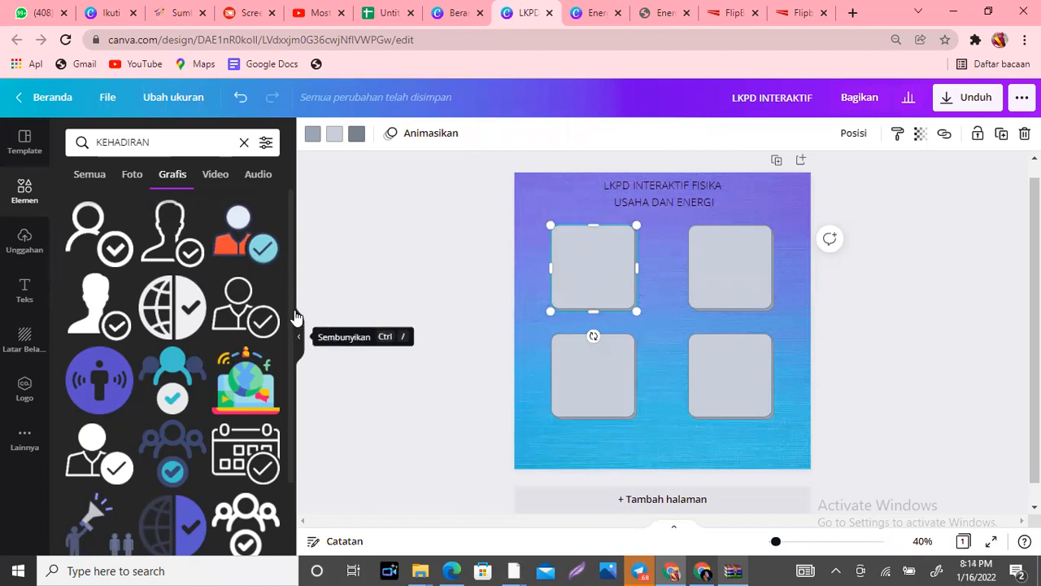
Insert the blue checklist document graphic, shrink it and centre it in the upper-left rounded square
scroll(298, 367, "down", 4)
mouse_move(296, 447)
left_mouse_down()
mouse_move(296, 473)
mouse_move(297, 458)
left_mouse_up()
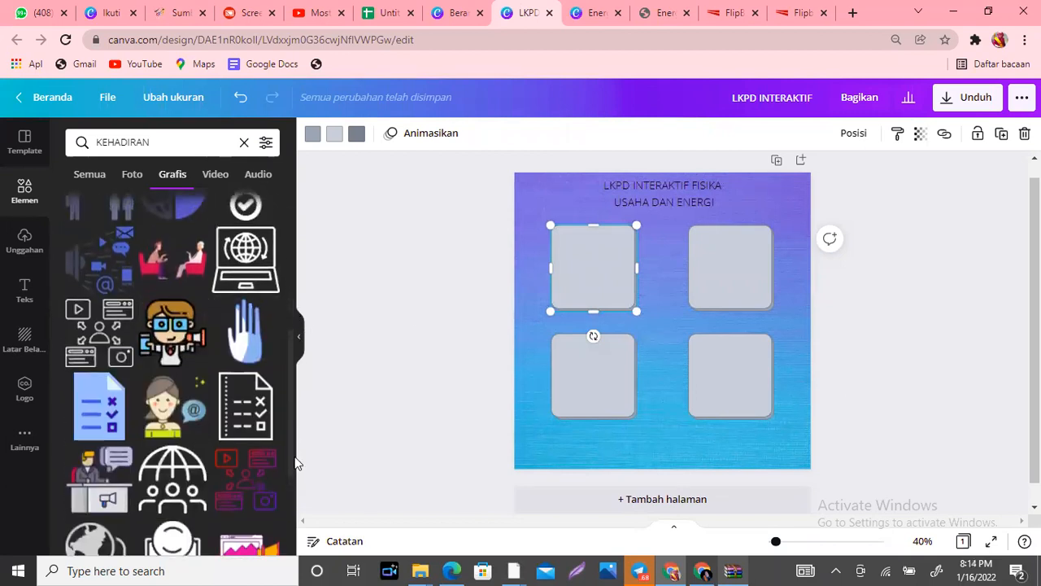
left_click(84, 413)
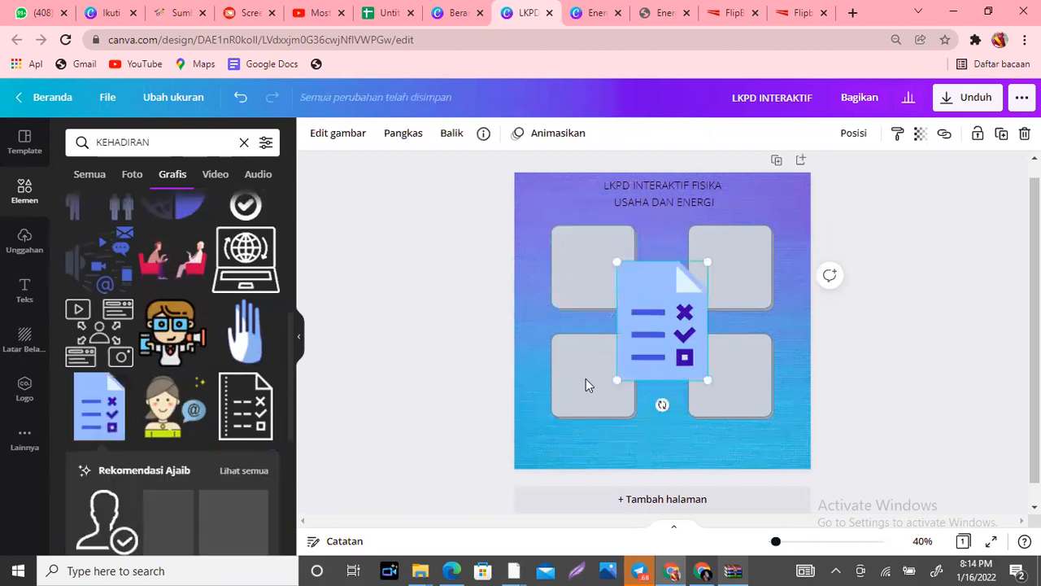
left_click_drag(684, 364, 603, 299)
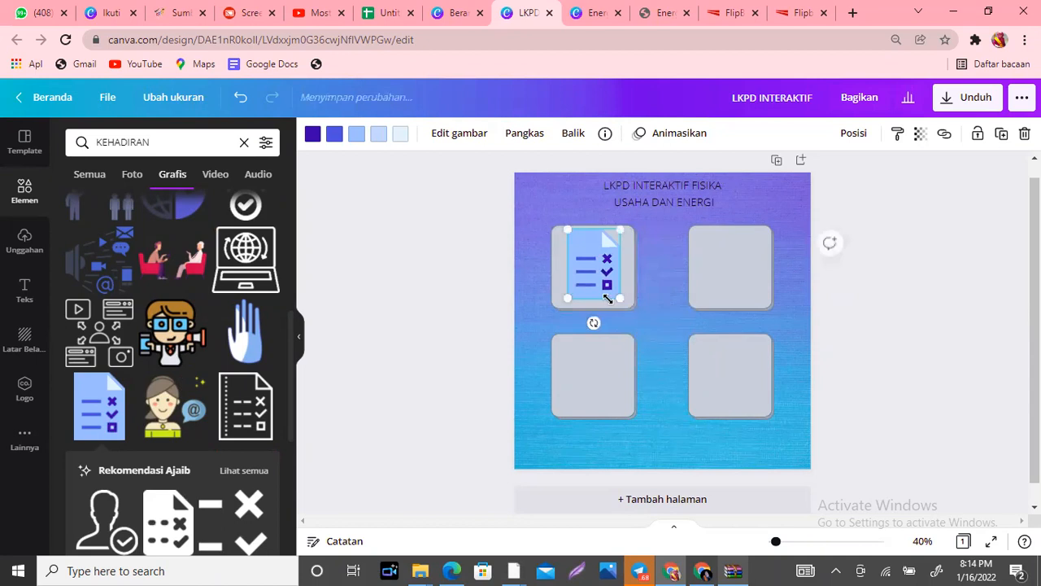
left_click_drag(585, 258, 586, 264)
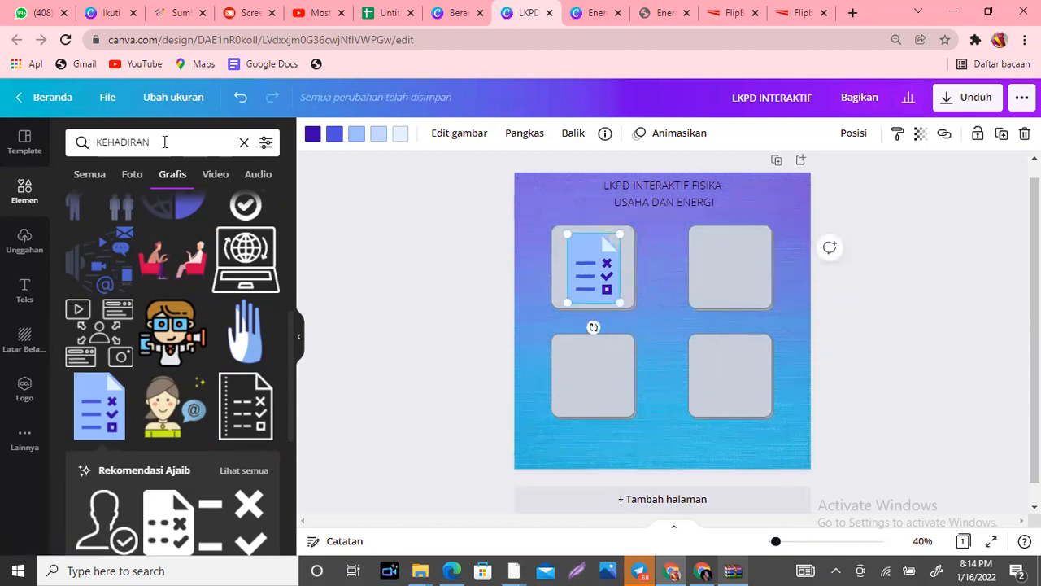
Search the graphics for "VIDEO", insert the red movie camera and fit it inside the upper-right rounded square
left_click_drag(164, 142, 94, 143)
type("VIDEO")
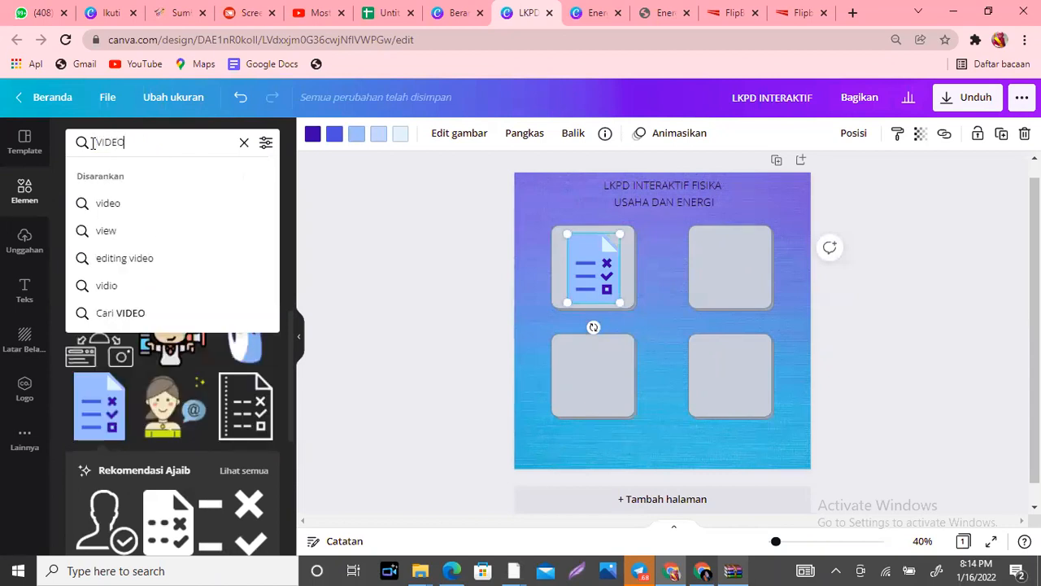
key("Return")
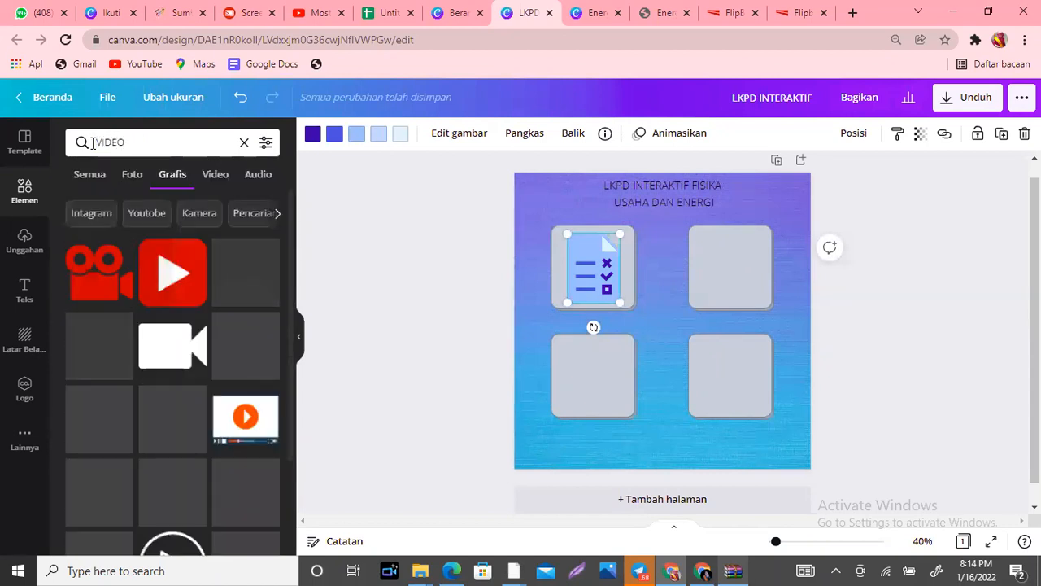
left_click(90, 269)
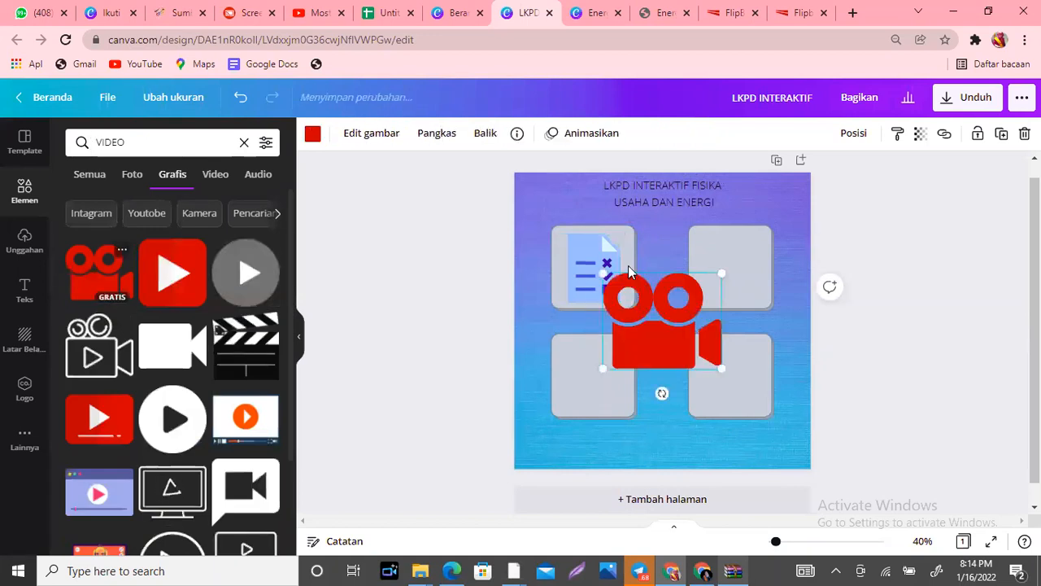
left_click_drag(721, 369, 725, 269)
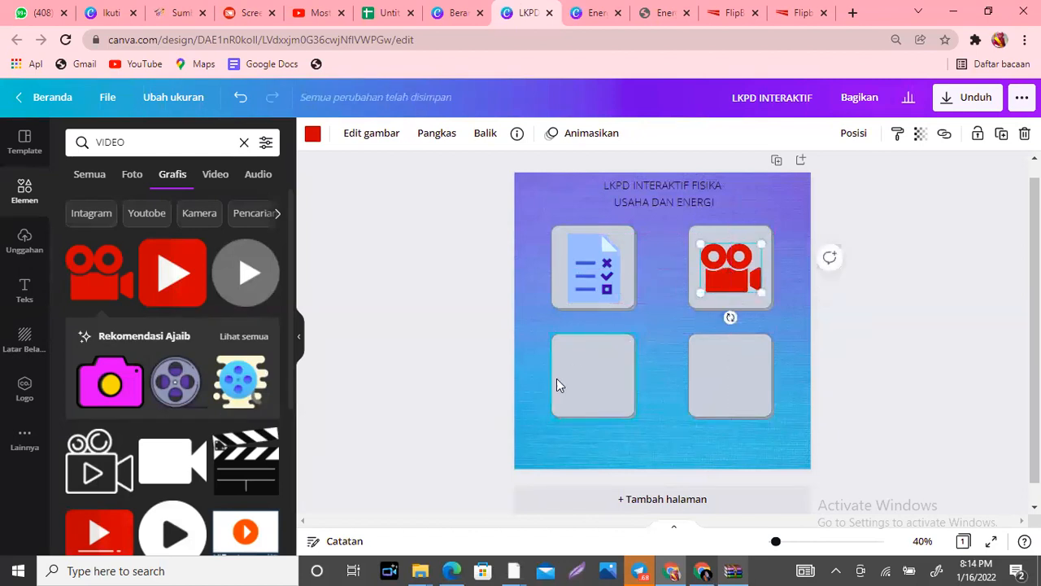
Search the graphics for "BUKU", insert the stack of three books and fit it inside the lower-left rounded square
left_click(139, 138)
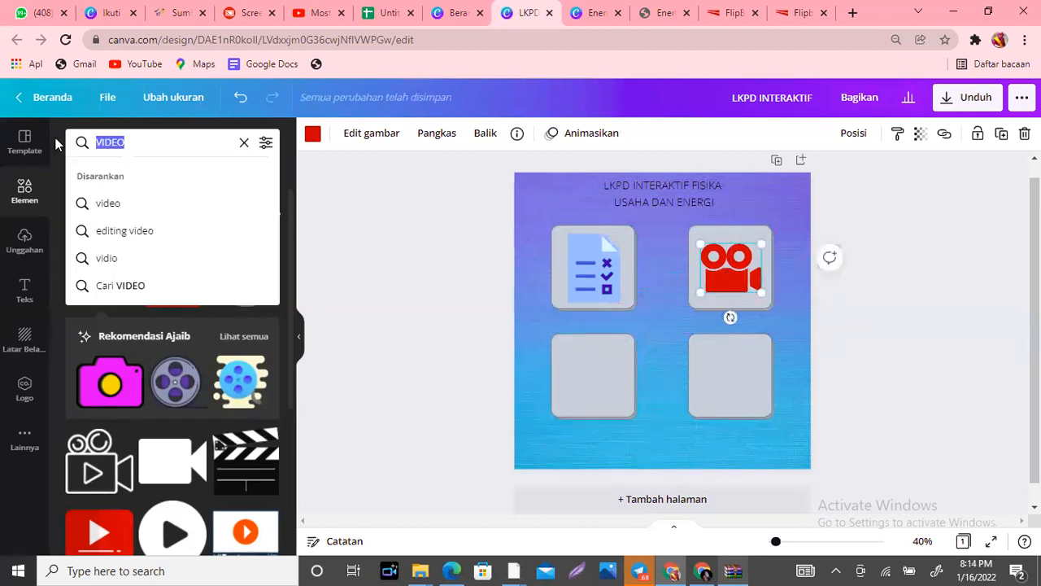
type("BUKU")
key("Return")
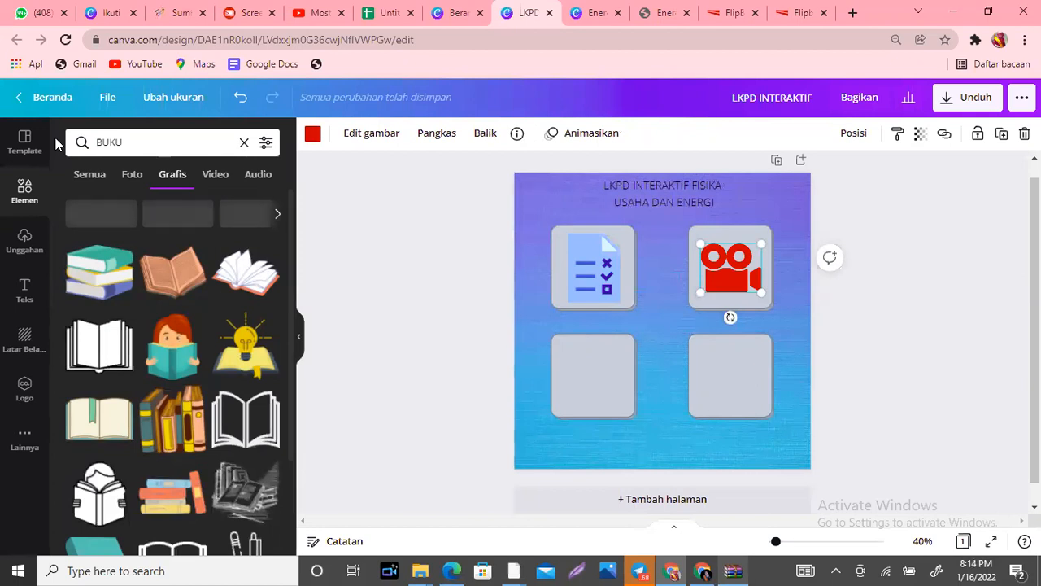
left_click(114, 277)
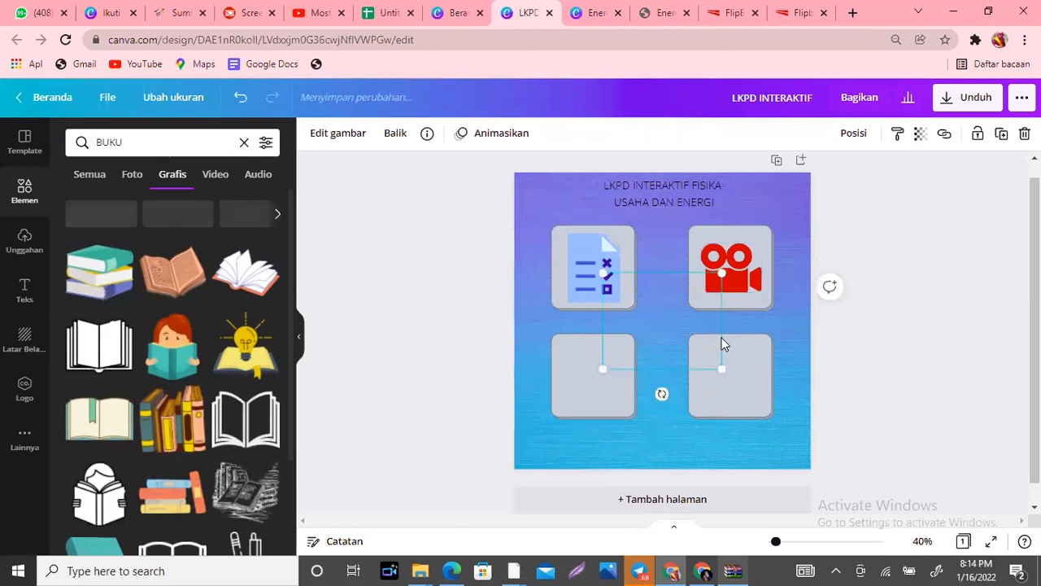
left_click_drag(728, 369, 670, 327)
left_click_drag(638, 301, 596, 374)
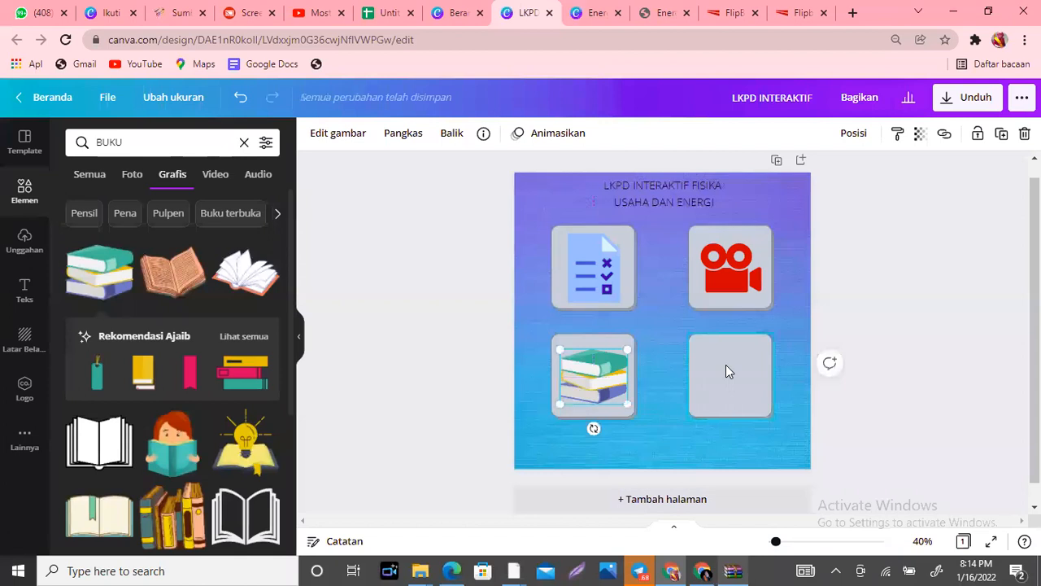
Search the graphics for "SOAL" and browse the results for a question icon
left_click_drag(148, 144, 87, 141)
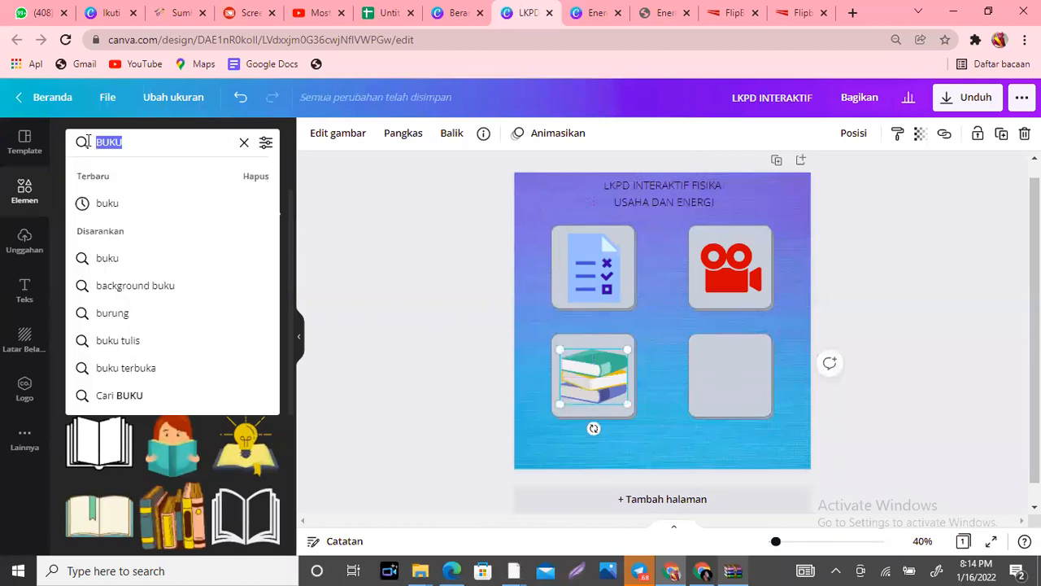
type("S")
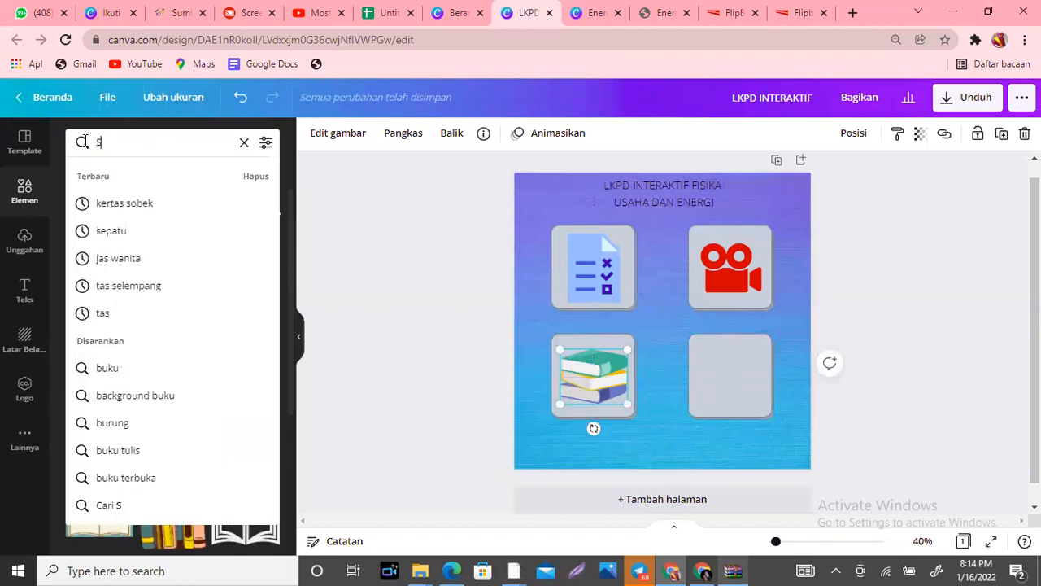
type("OAL")
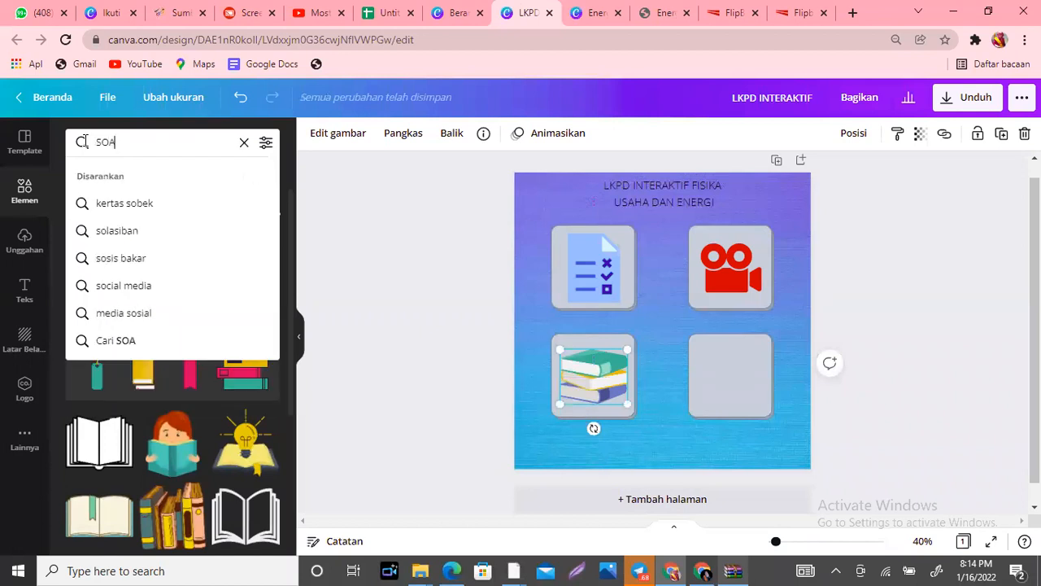
key("Return")
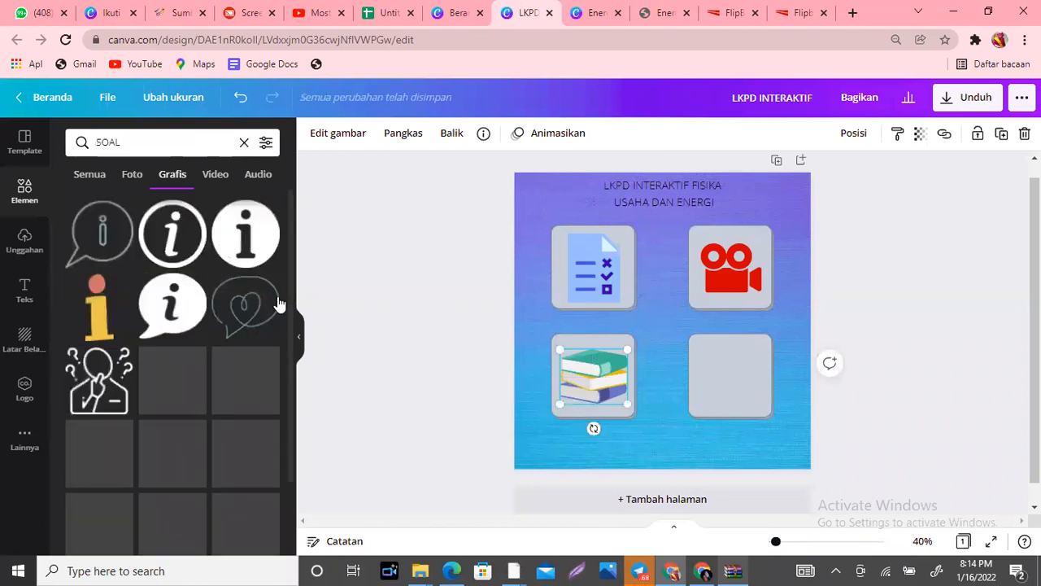
left_click_drag(293, 234, 306, 394)
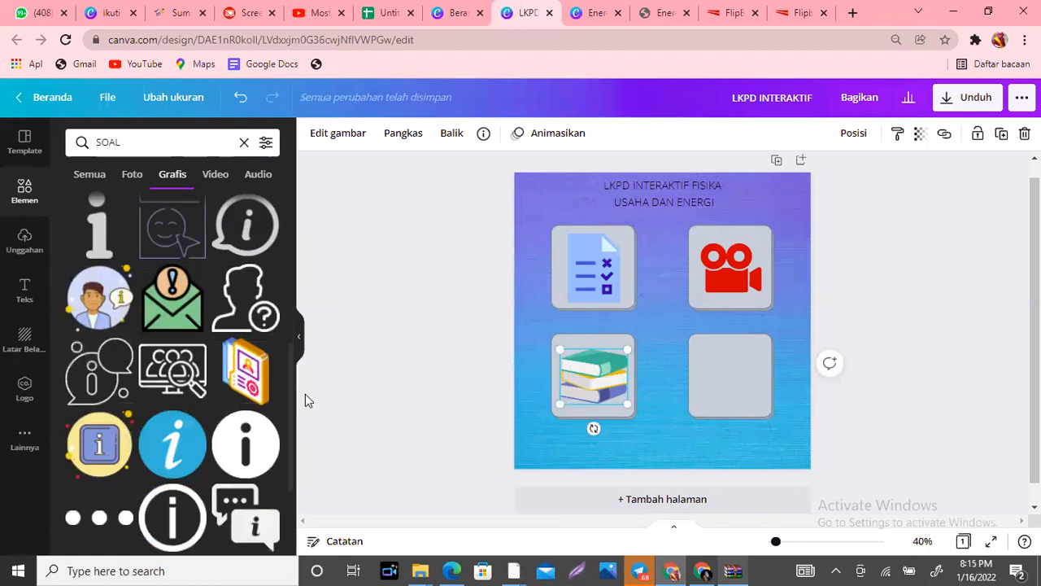
left_click_drag(292, 349, 284, 432)
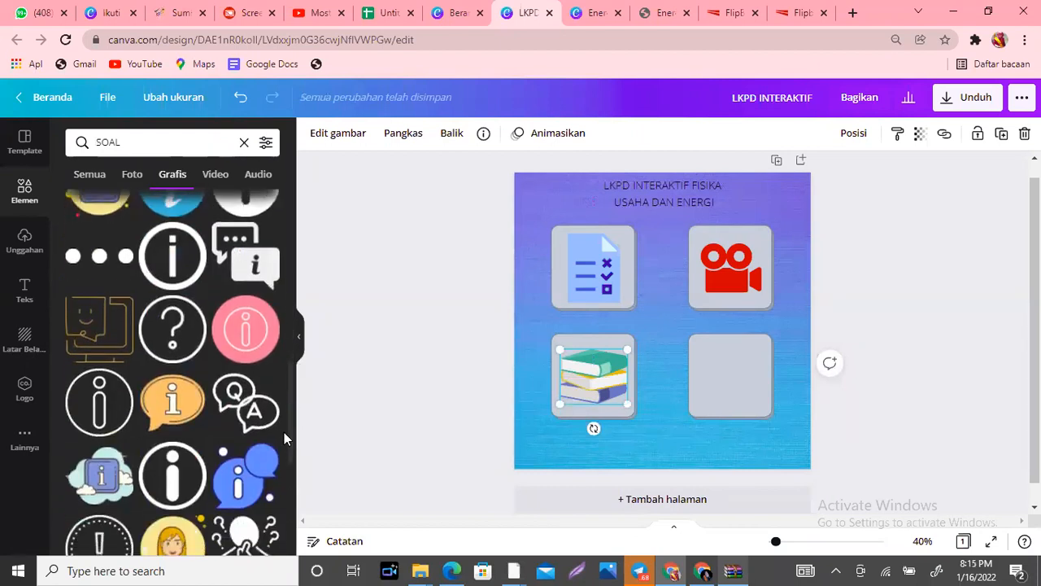
Try the Q&A speech-bubble icon at a smaller size, delete it and browse further through the graphics
left_click(243, 421)
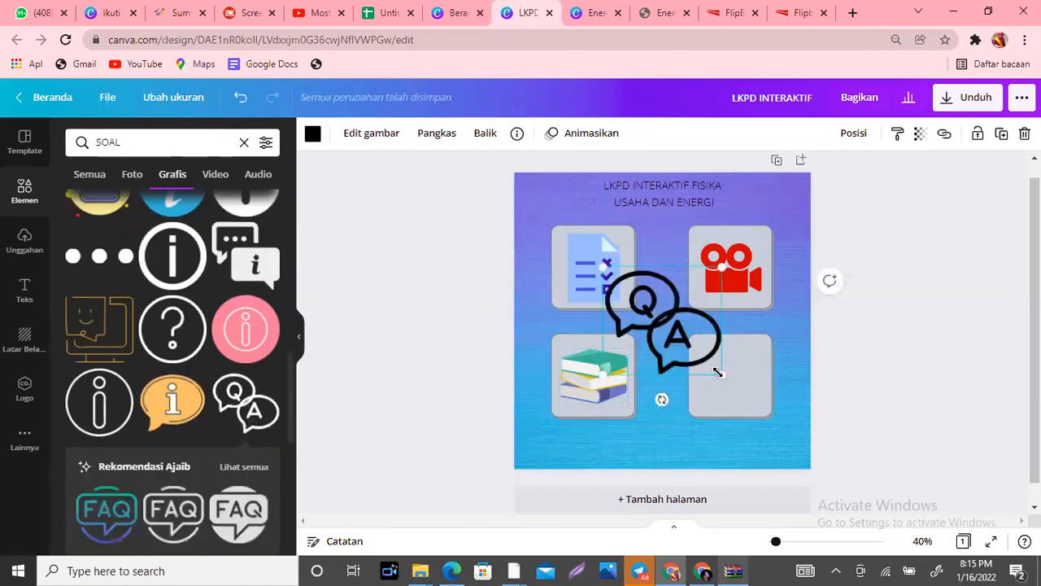
left_click_drag(717, 373, 677, 357)
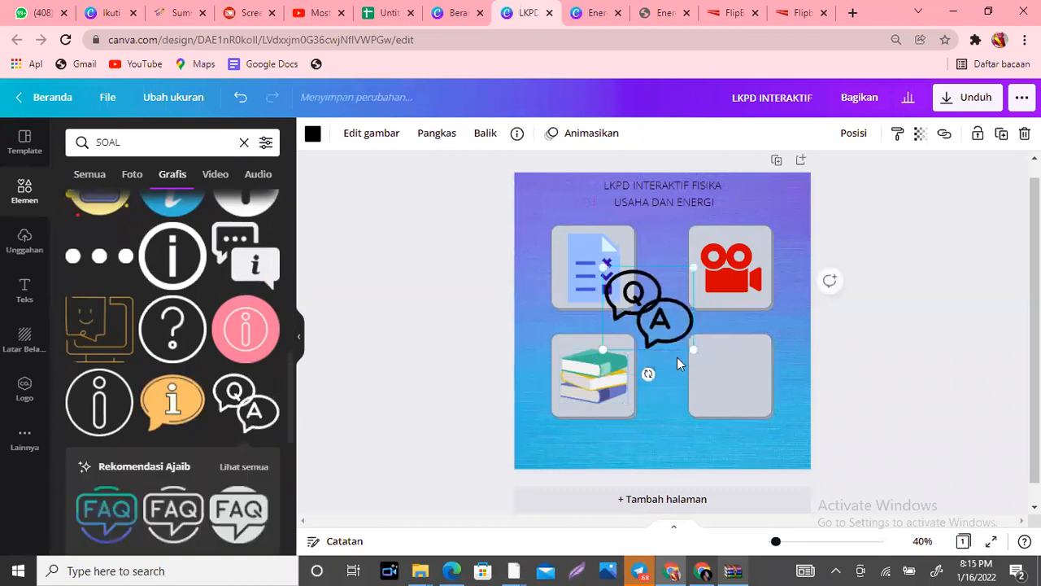
key("Delete")
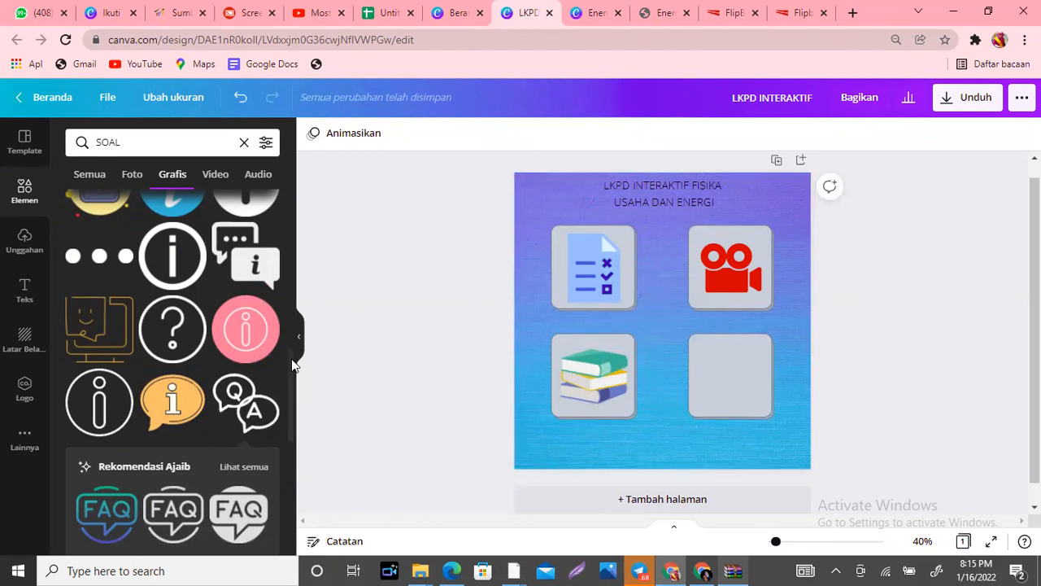
scroll(294, 407, "down", 3)
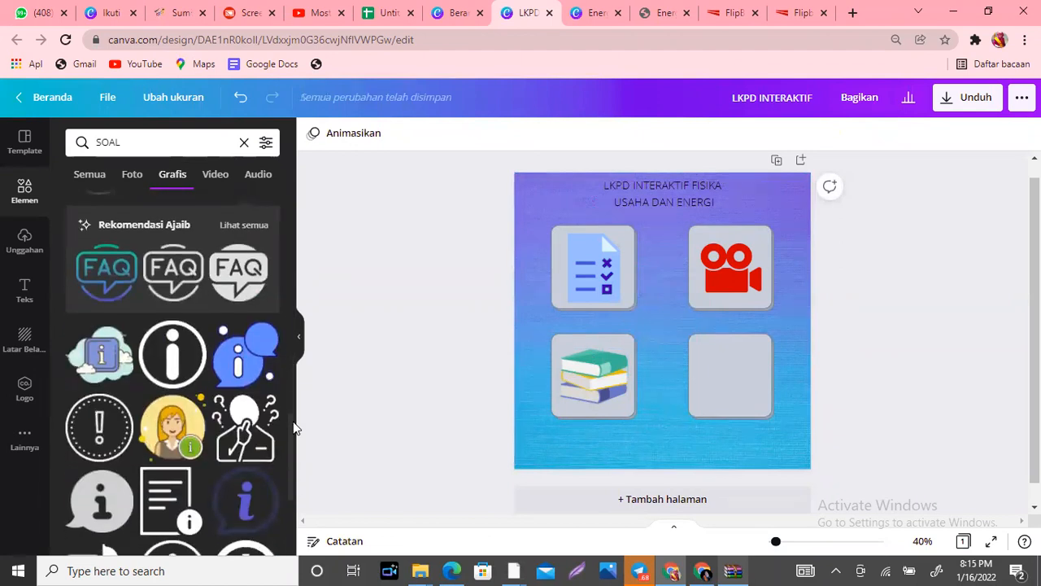
scroll(294, 428, "down", 2)
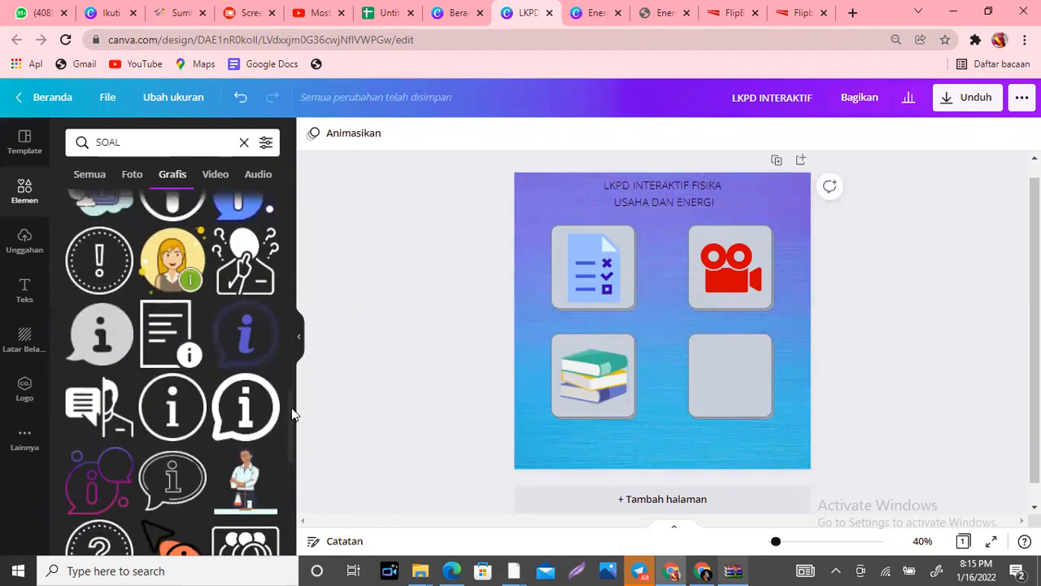
scroll(293, 415, "down", 3)
scroll(295, 468, "down", 5)
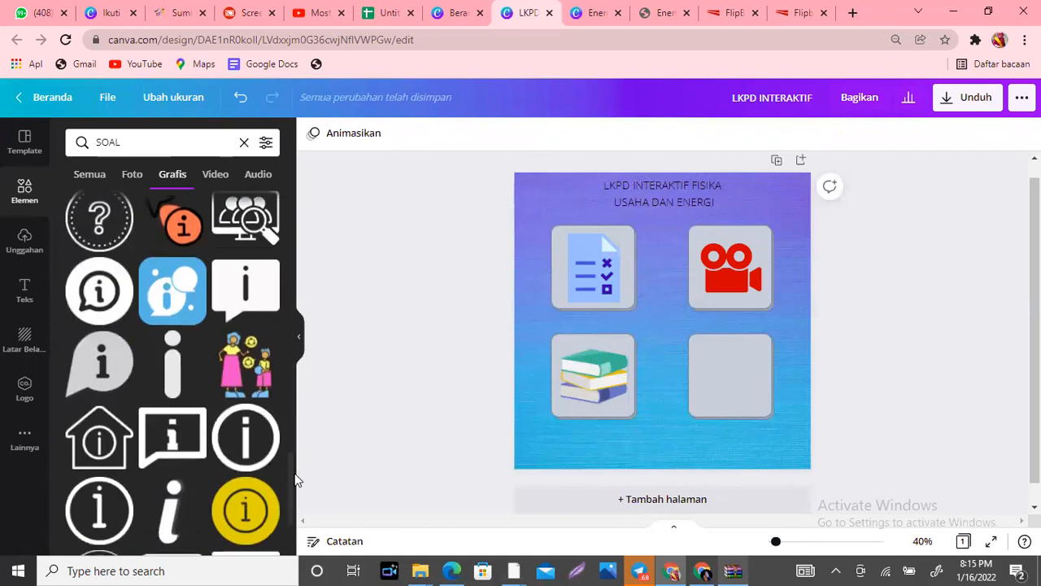
Search the graphics for "TANDA TANYA", insert the four coloured question-mark speech bubbles and fit them inside the lower-right rounded square
left_click_drag(124, 142, 81, 142)
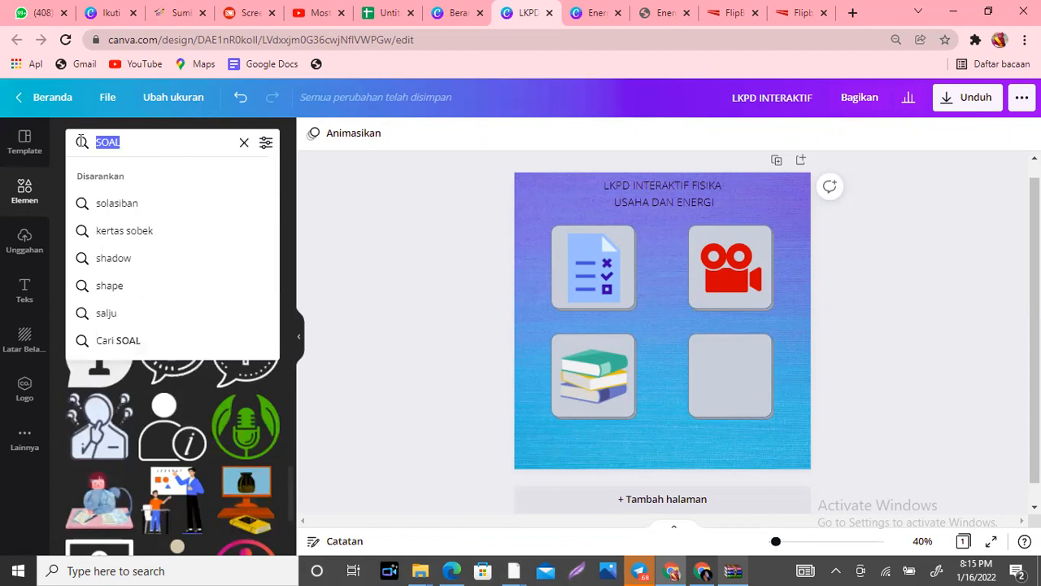
key("BackSpace")
type("PERT")
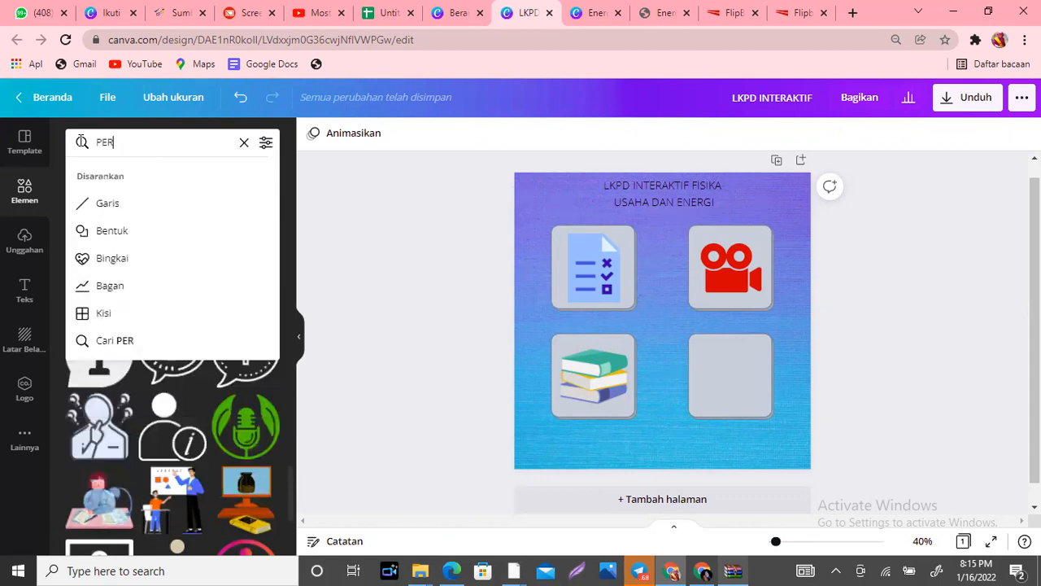
key("BackSpace")
type("T")
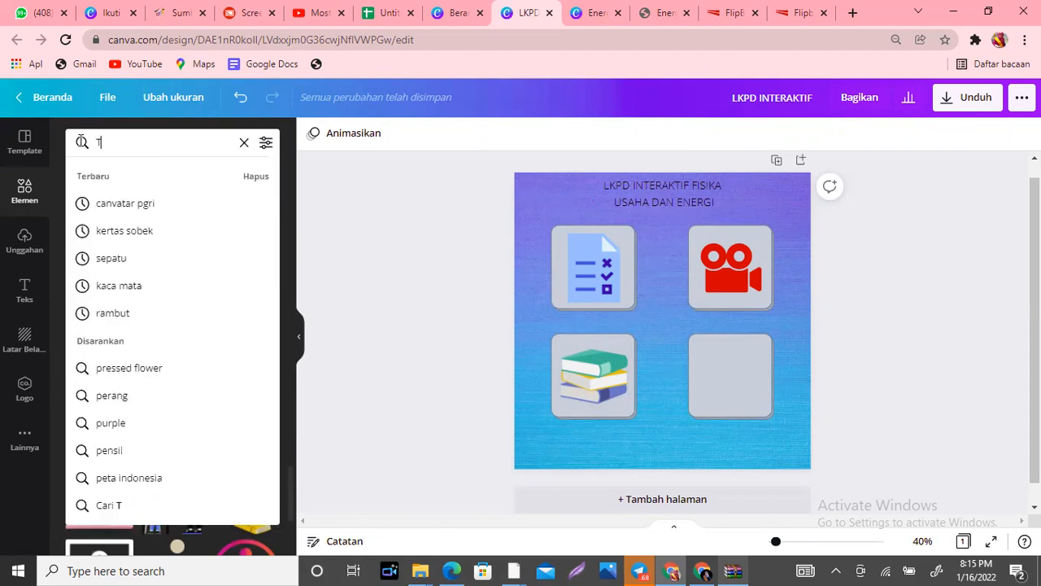
type("ANDA TA")
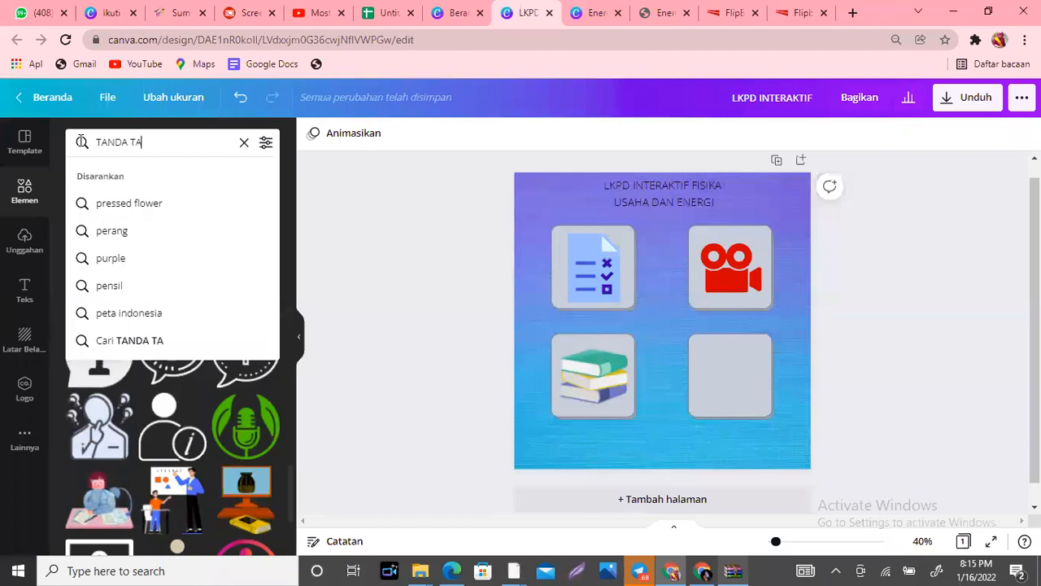
type("NYA")
key("Return")
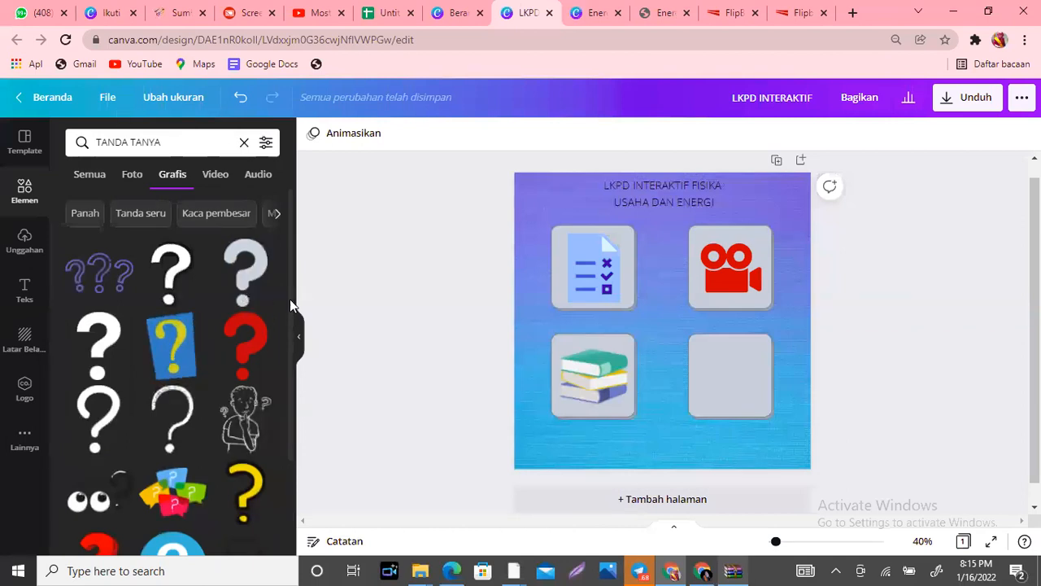
scroll(292, 341, "down", 1)
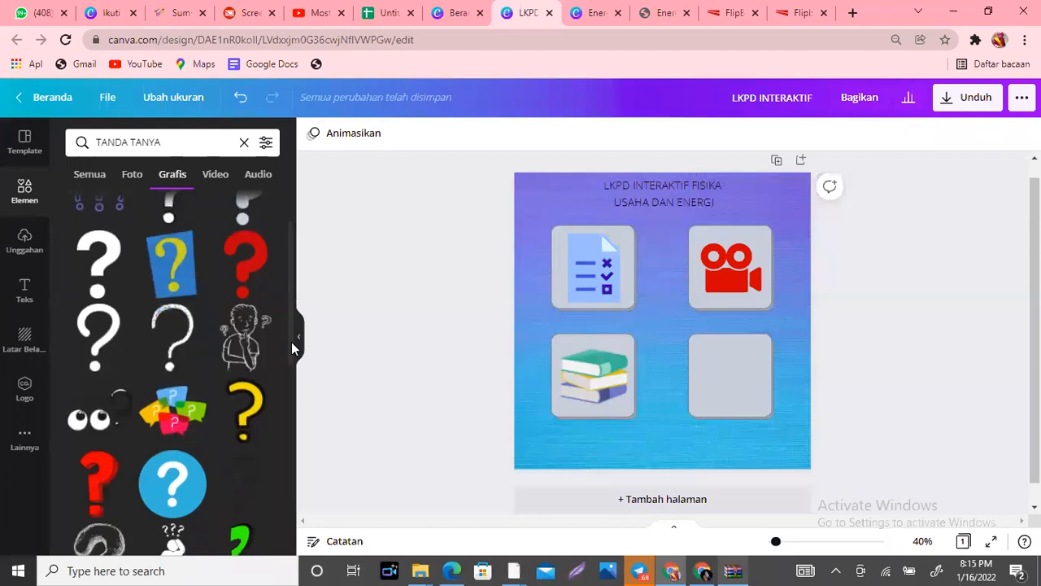
left_click(163, 409)
left_click_drag(682, 327, 730, 383)
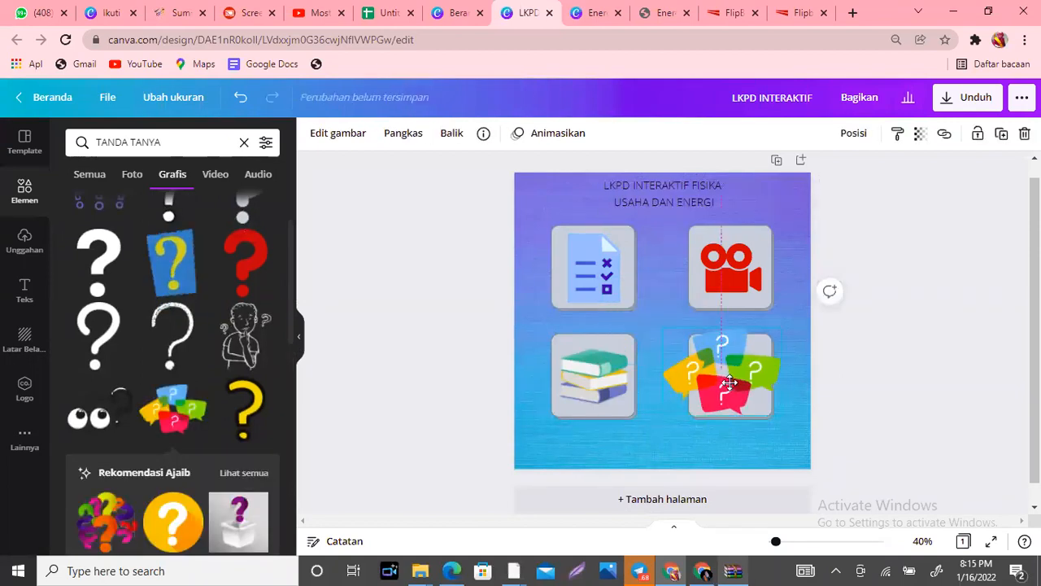
left_click_drag(672, 414, 744, 395)
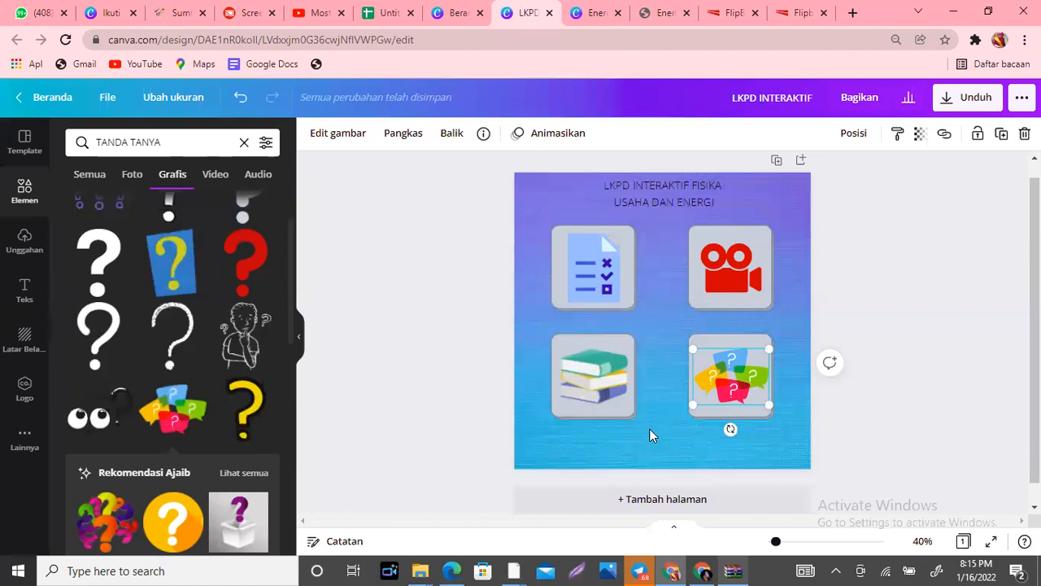
Shrink the blue checklist document slightly and keep it centred in the upper-left rounded square
left_click(593, 266)
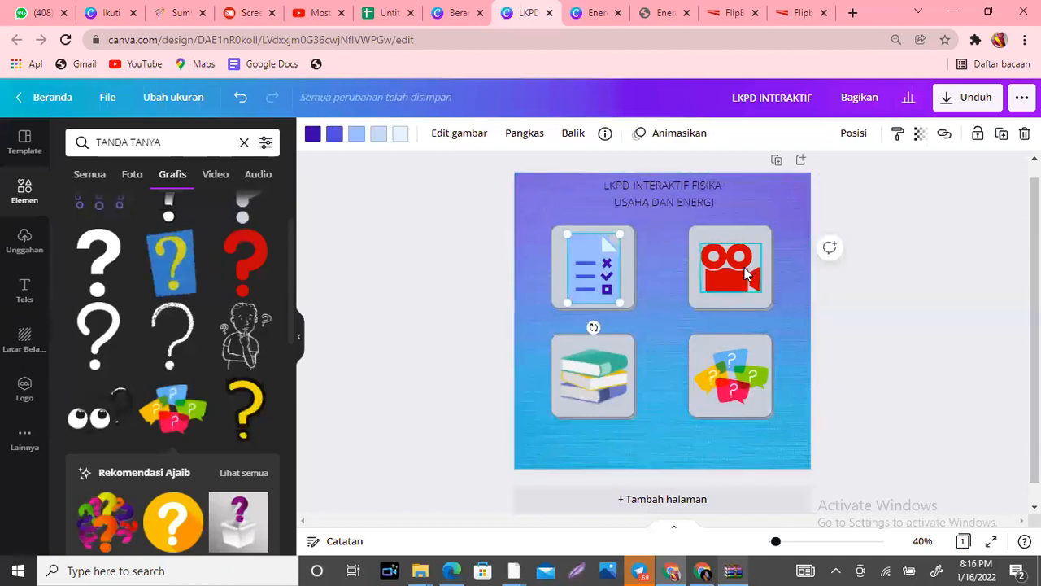
left_click(732, 259)
left_click(603, 268)
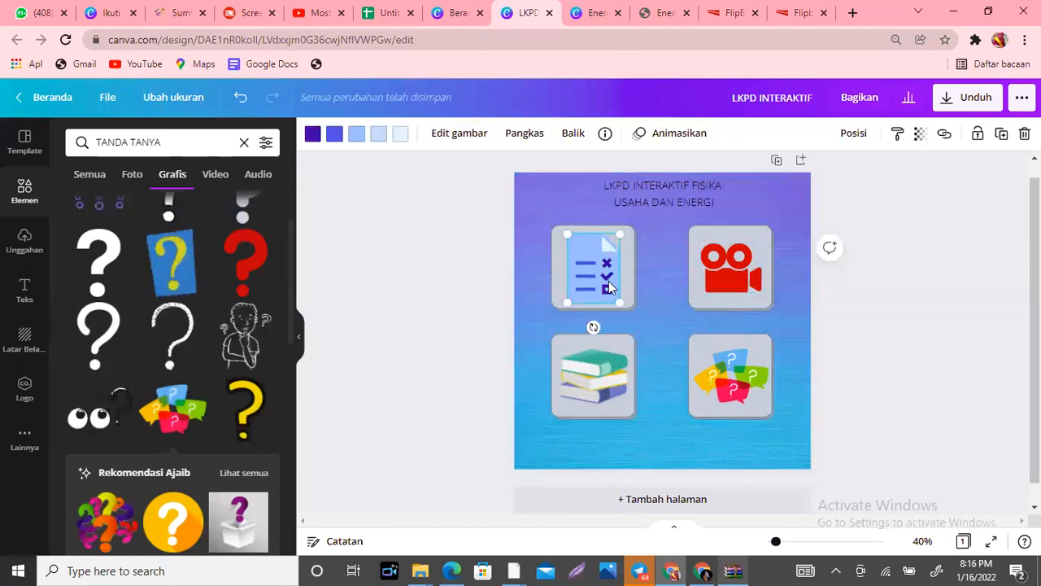
left_click_drag(615, 301, 594, 279)
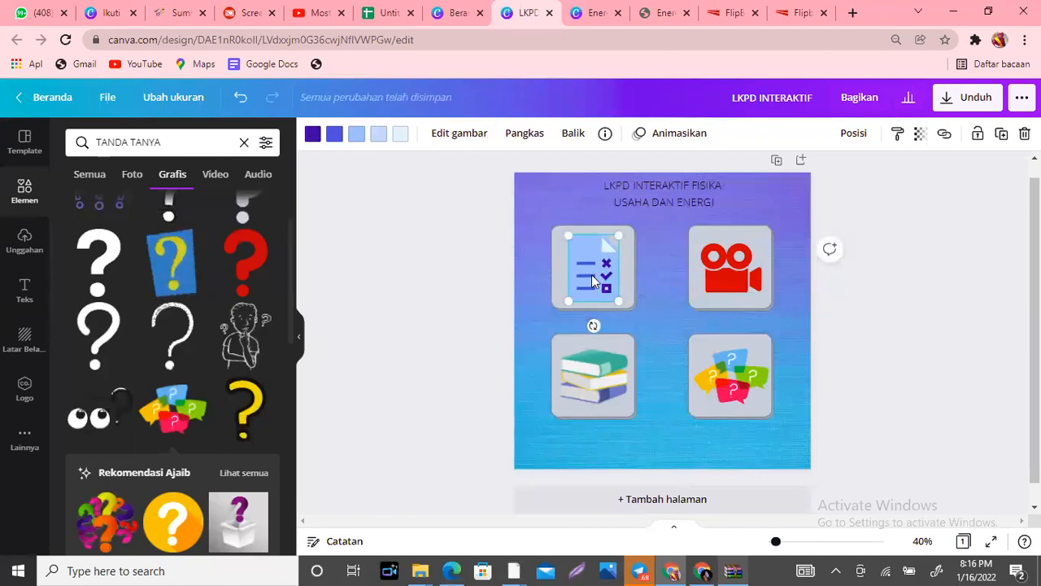
left_click_drag(619, 301, 598, 290)
left_click(730, 272)
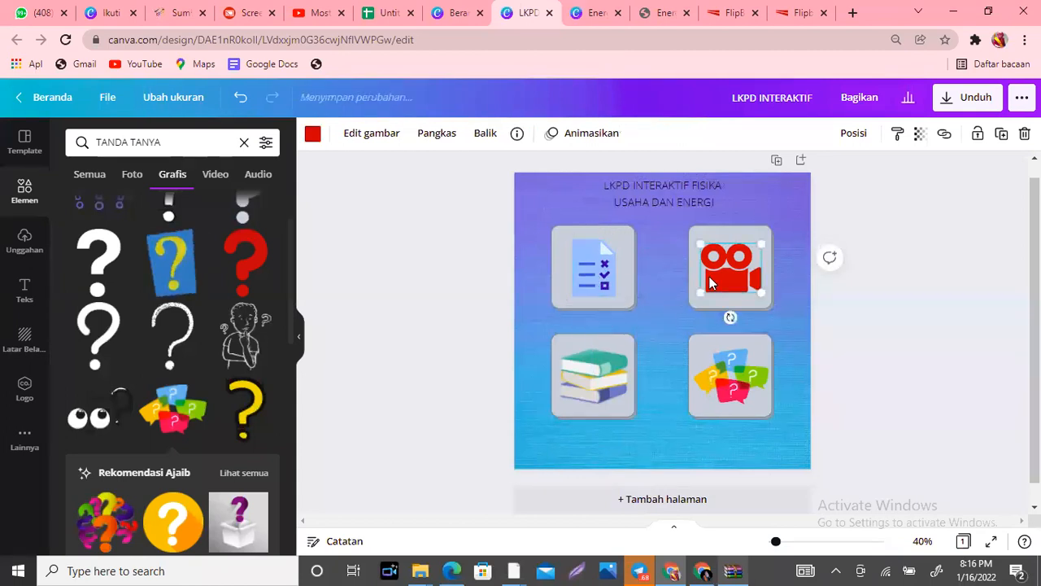
Link the stack-of-books graphic to the flipbook's share URL from the FlipbookPDF.net page
left_click(616, 371)
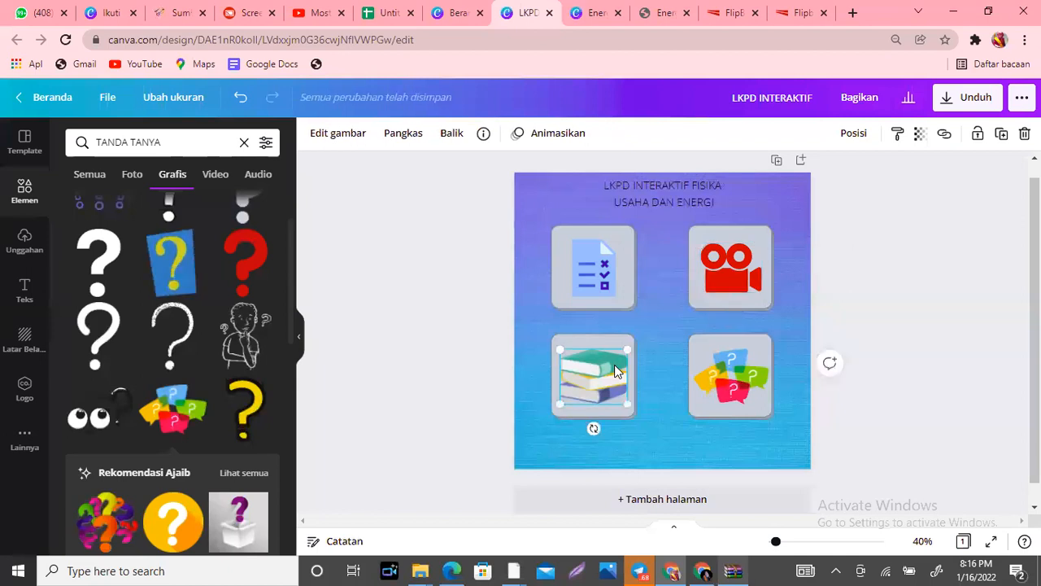
left_click(661, 399)
left_click(617, 385)
mouse_move(960, 118)
left_mouse_down()
mouse_move(930, 121)
mouse_move(937, 157)
mouse_move(963, 135)
mouse_move(952, 114)
left_mouse_up()
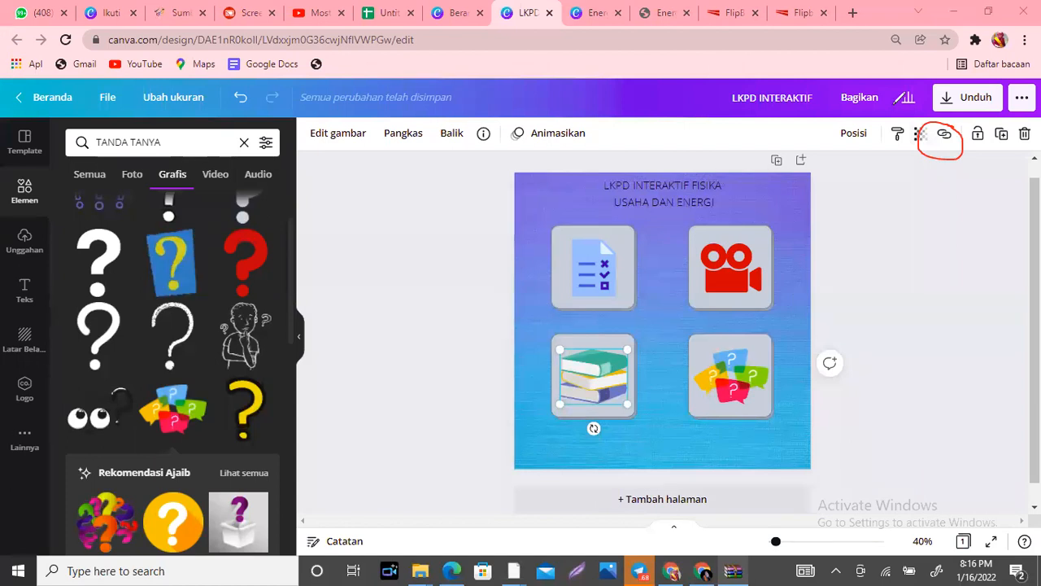
left_click(944, 135)
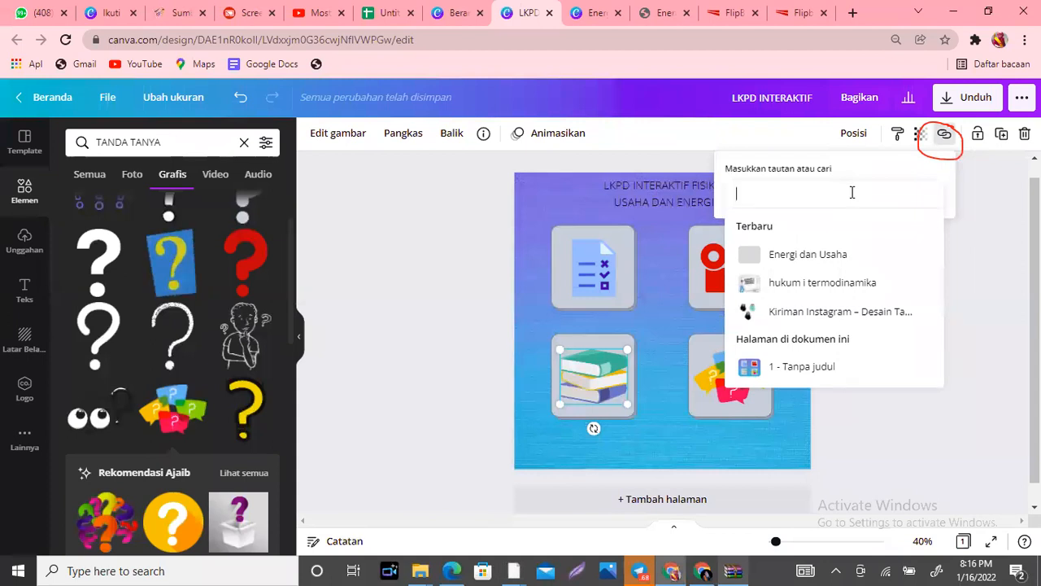
left_click(739, 8)
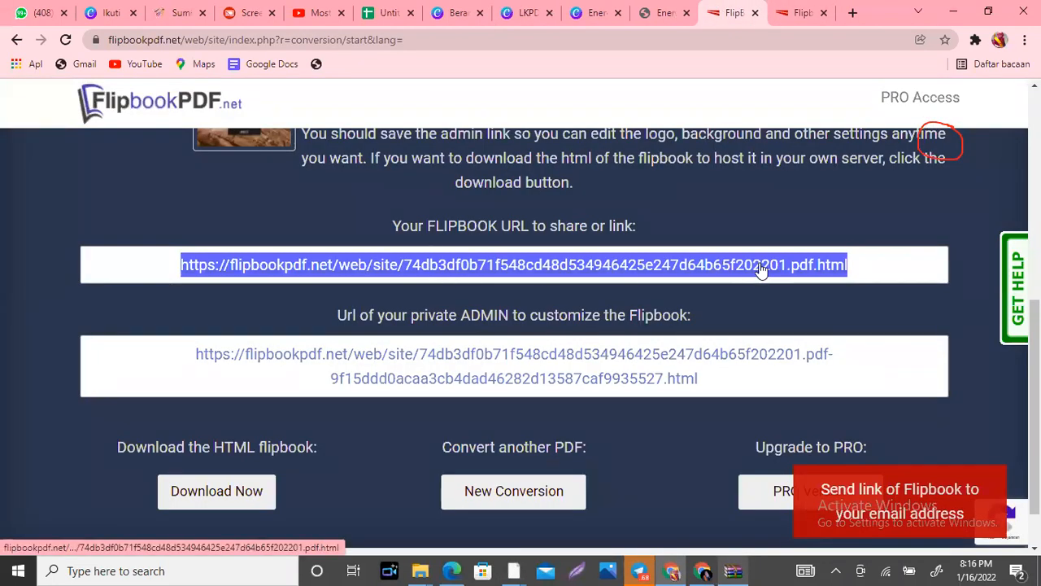
left_click(515, 6)
left_click(790, 185)
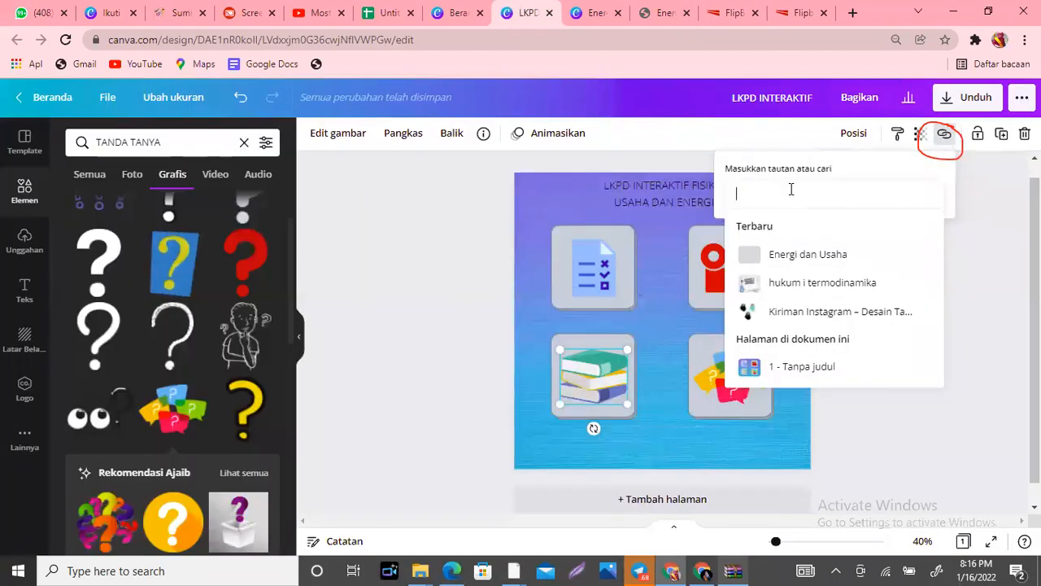
key("ctrl+v")
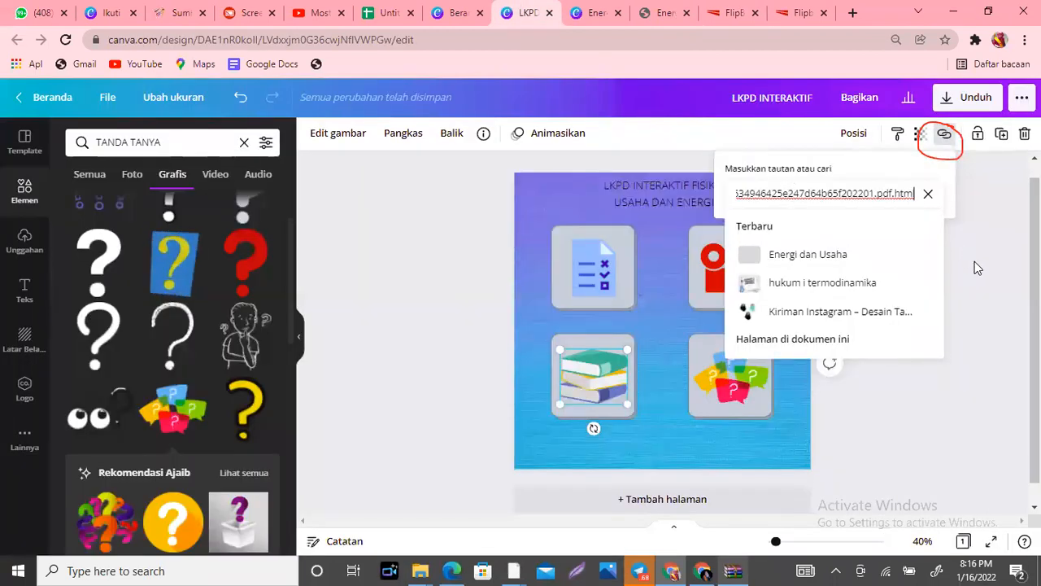
key("Return")
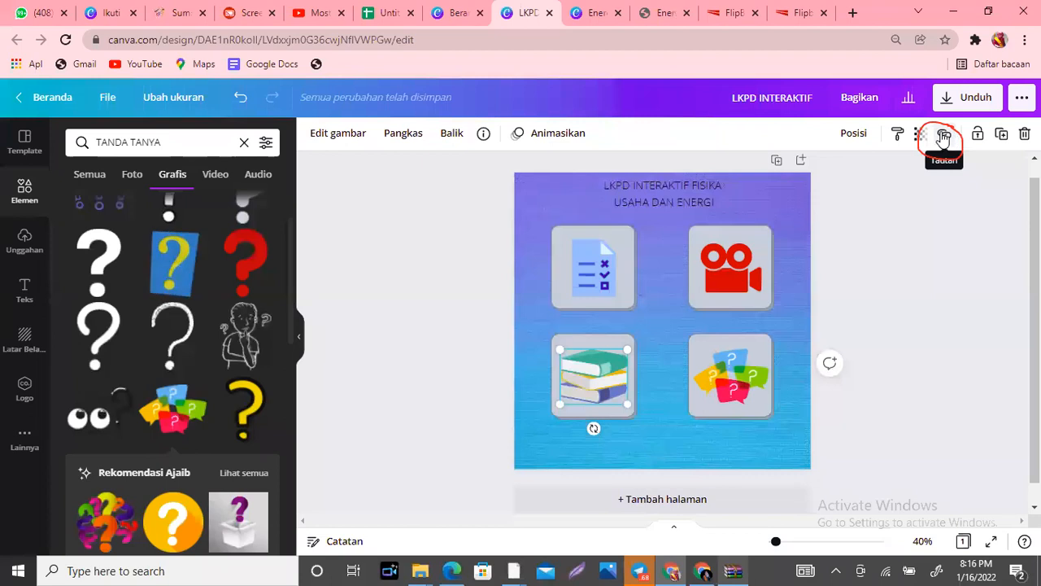
left_click(651, 371)
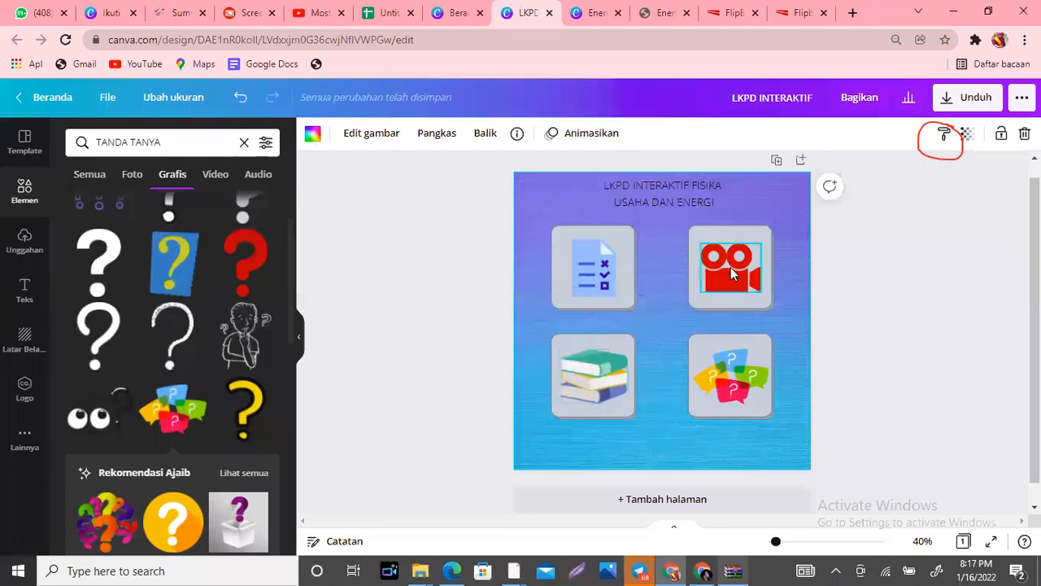
Switch to YouTube and search for "USAHA DAN ENERGI" videos
left_click(315, 13)
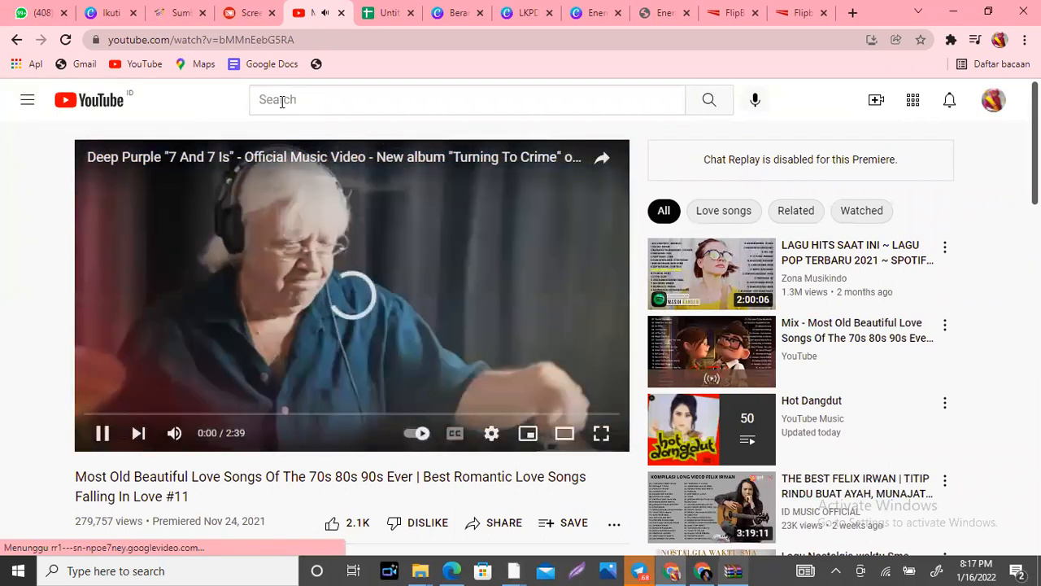
left_click(281, 101)
type("USAHA DAN ENERGI")
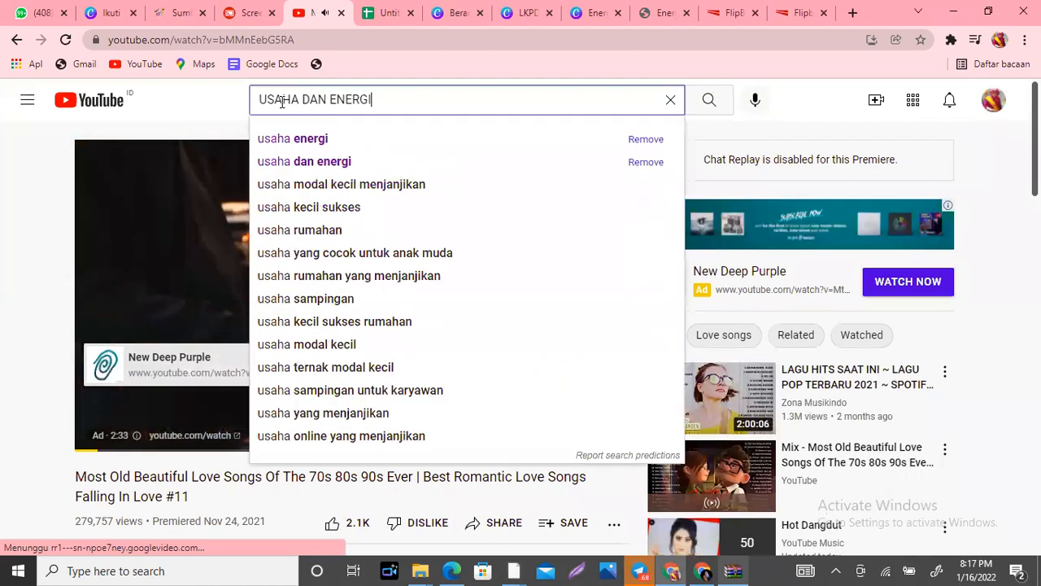
key("Return")
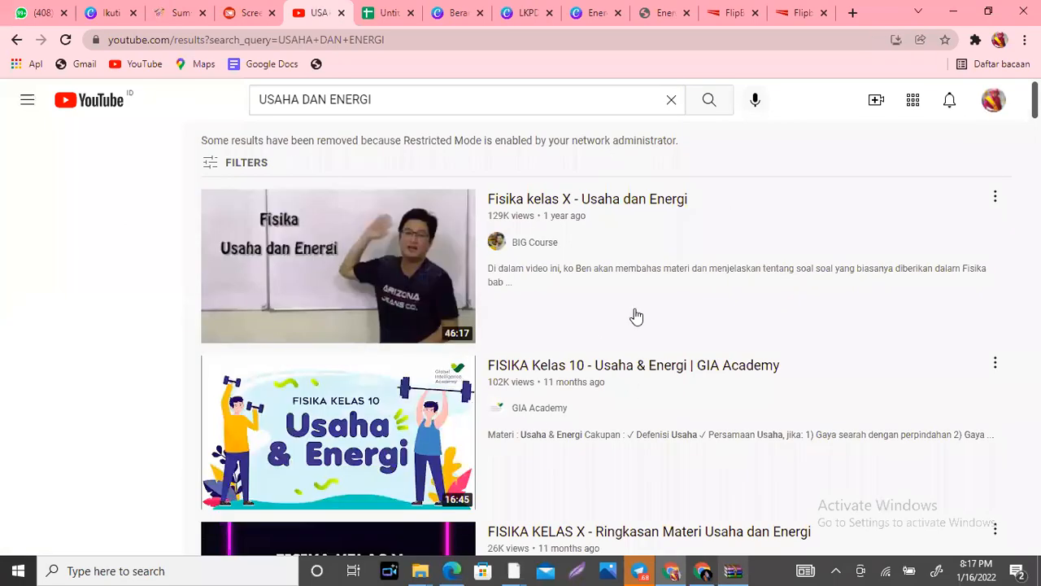
Open the GIA Academy video "FISIKA Kelas 10 - Usaha & Energi", copy its share link and pause playback
scroll(636, 316, "down", 2)
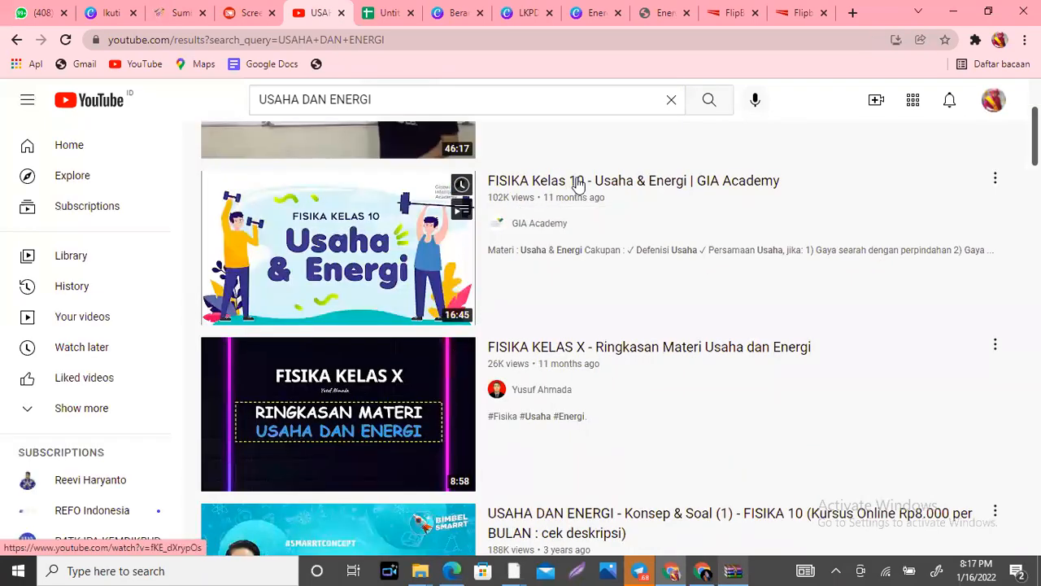
left_click(578, 183)
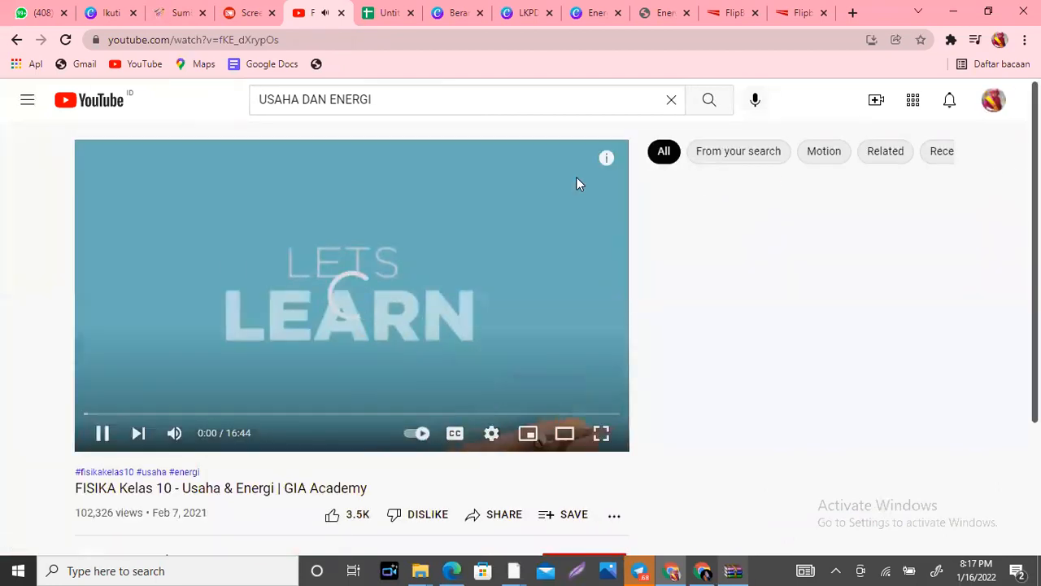
left_click(492, 514)
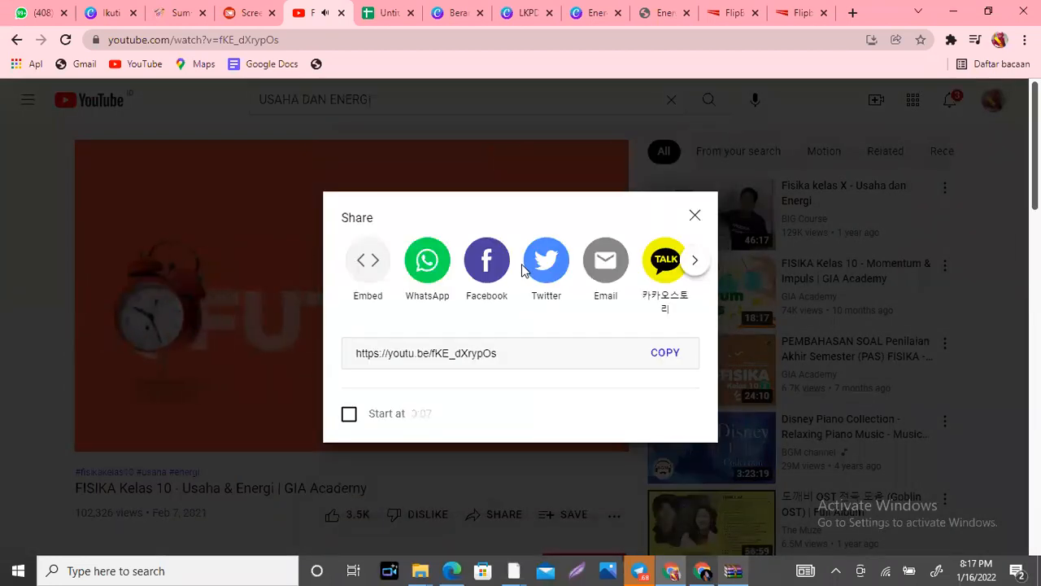
left_click(665, 353)
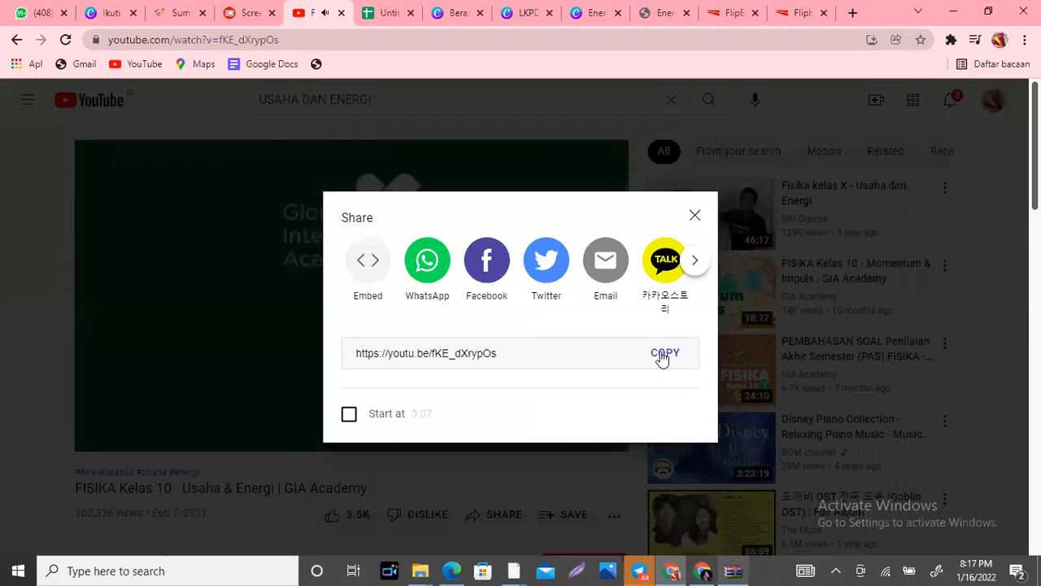
left_click(221, 406)
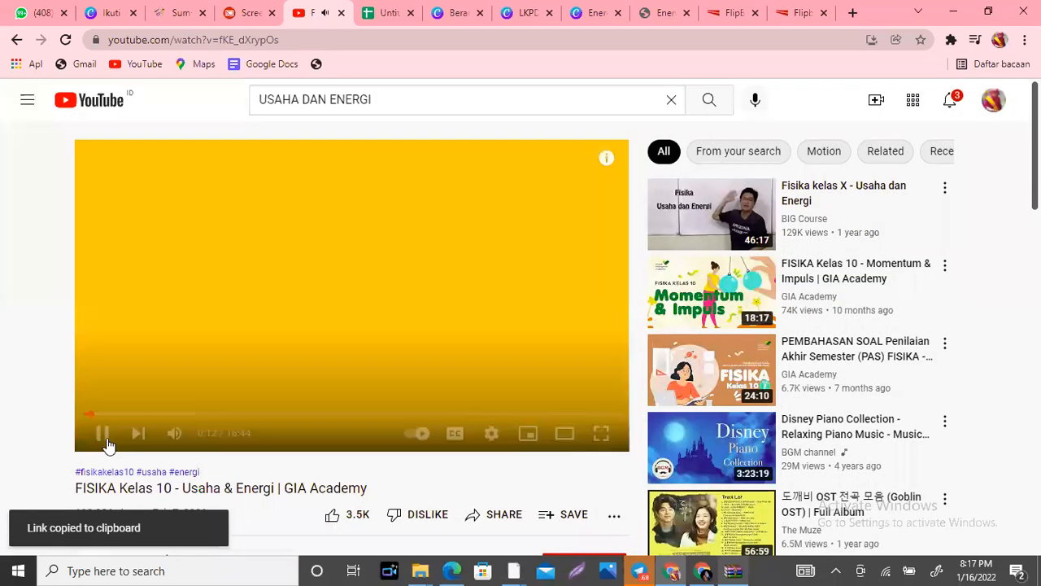
left_click(101, 433)
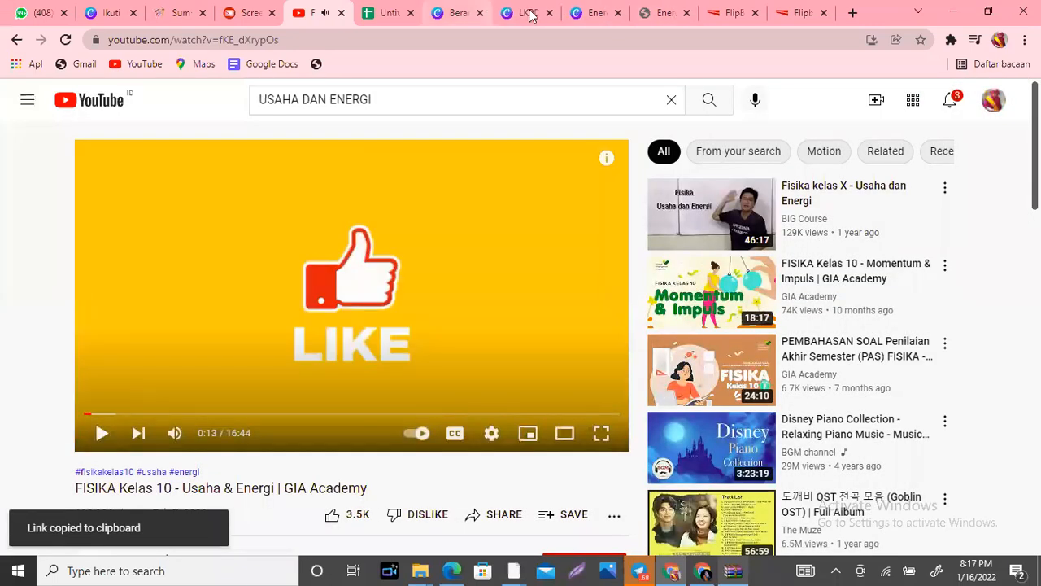
left_click(531, 13)
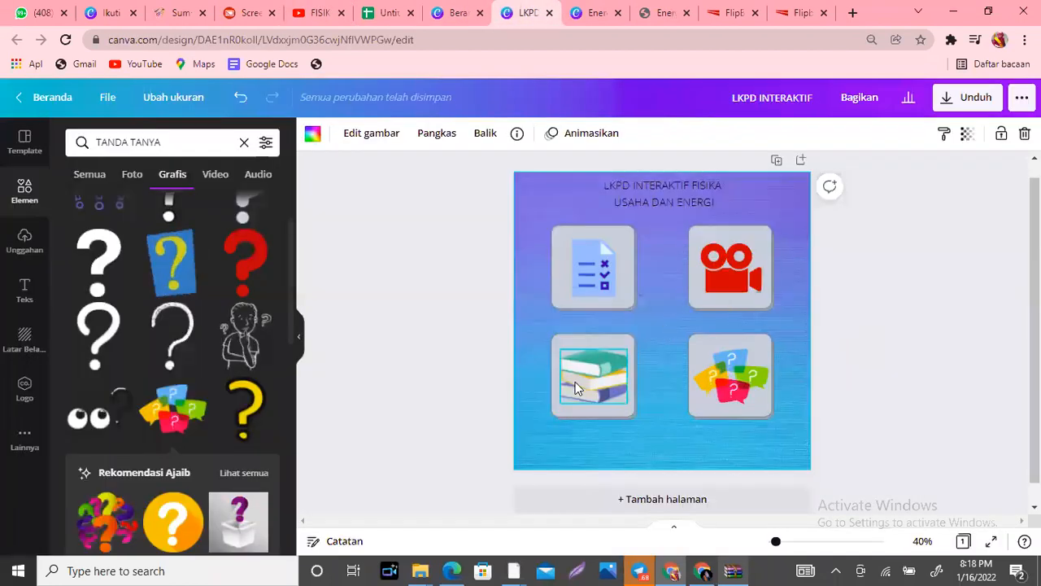
left_click(741, 275)
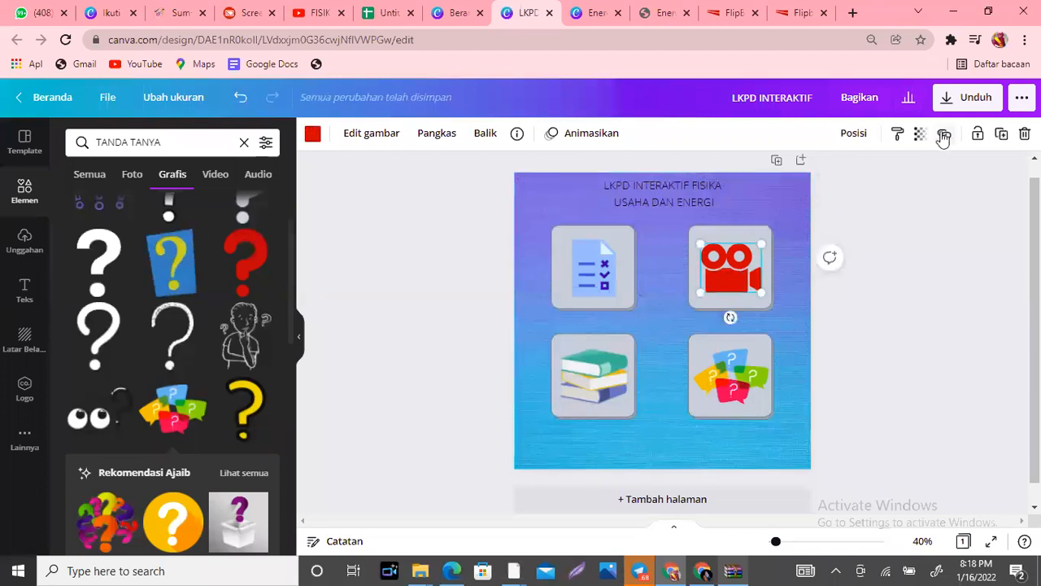
key("ctrl+k")
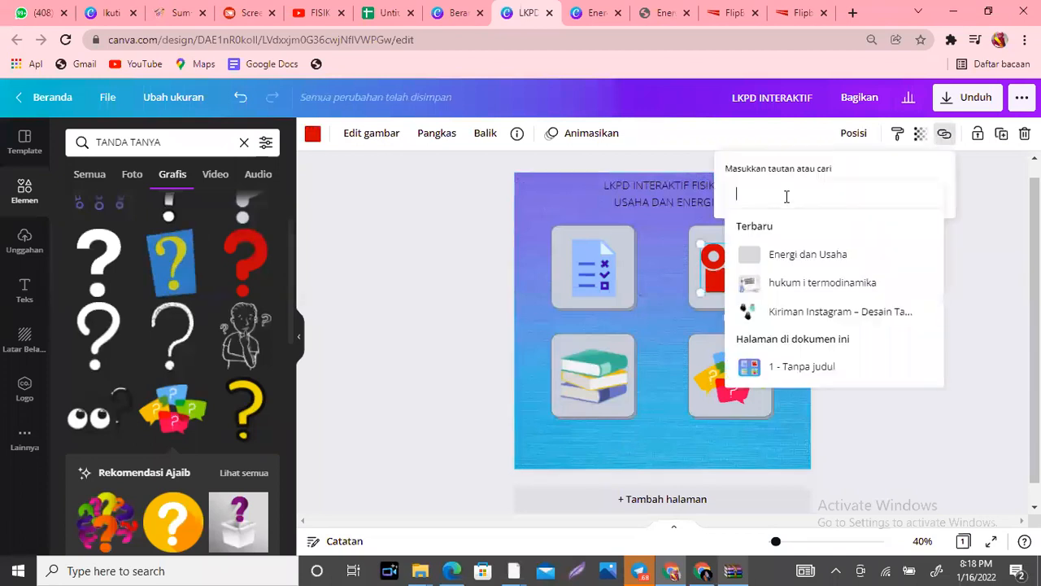
key("ctrl+v")
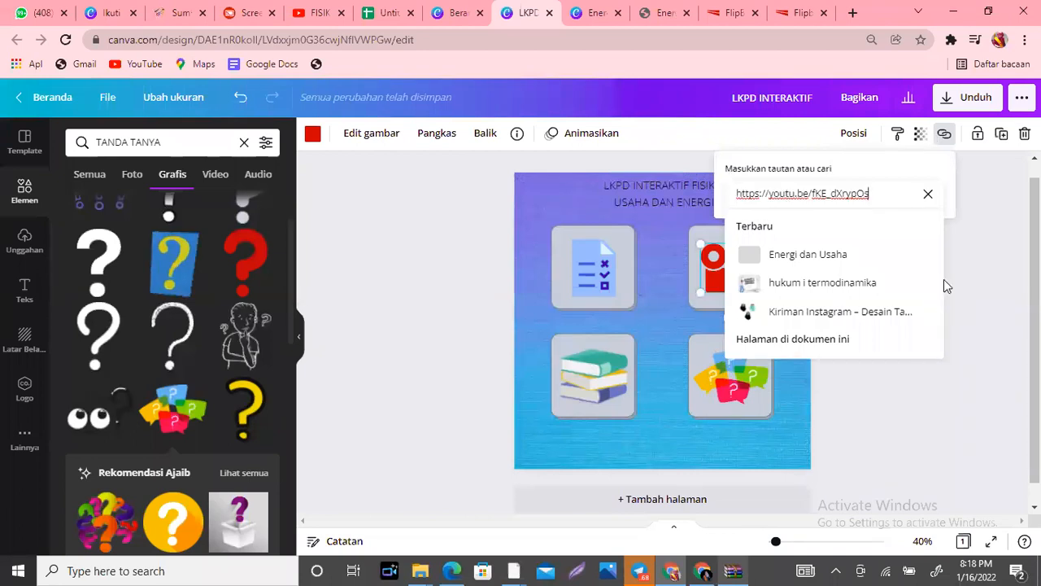
key("Return")
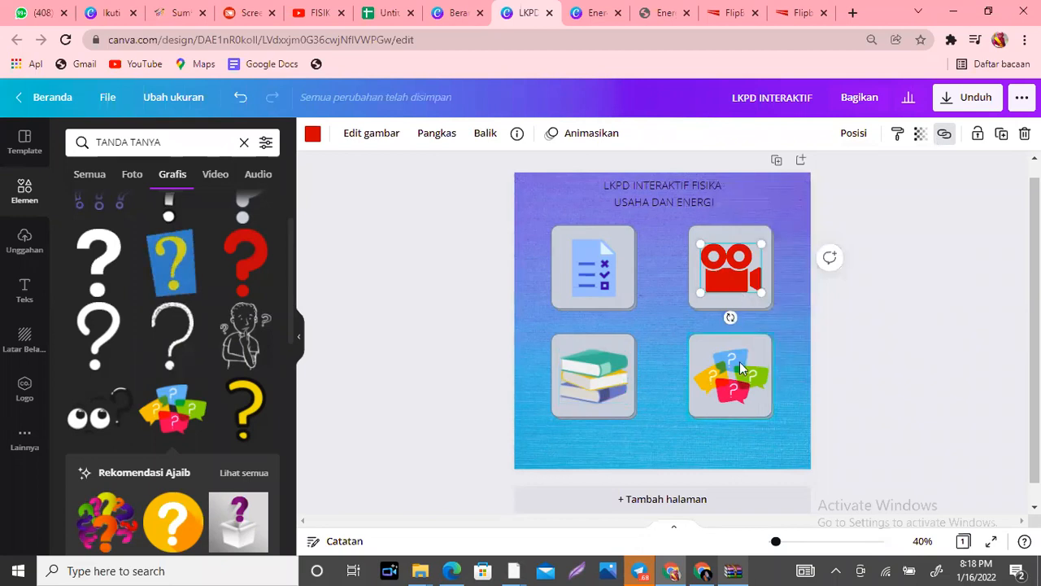
Open the Quizizz website (quizizz.com) in a new browser tab
left_click(851, 13)
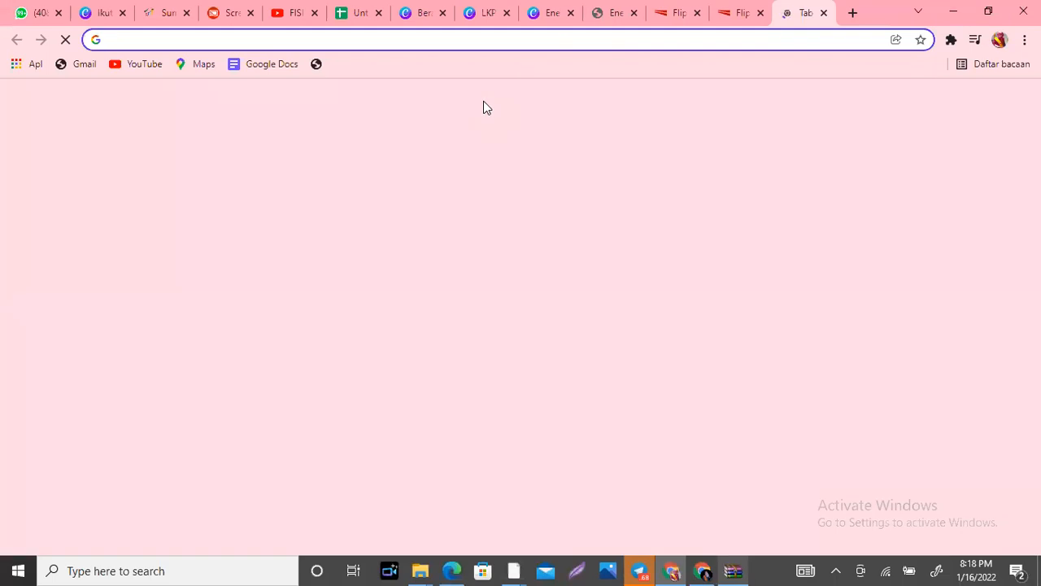
left_click(341, 40)
type("WUIZIZ")
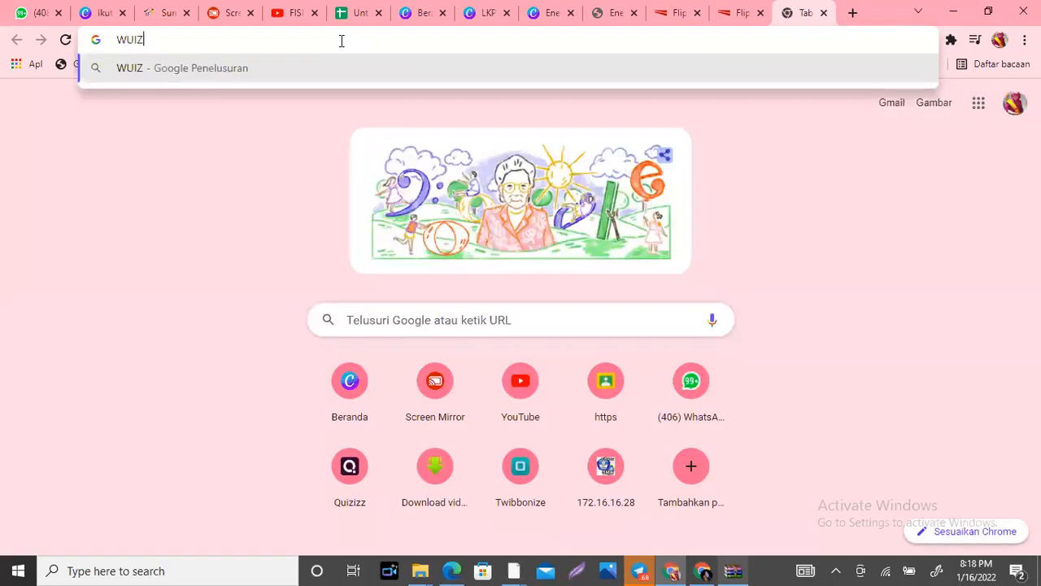
key("BackSpace")
key("BackSpace")
key("BackSpace")
key("BackSpace")
key("BackSpace")
key("BackSpace")
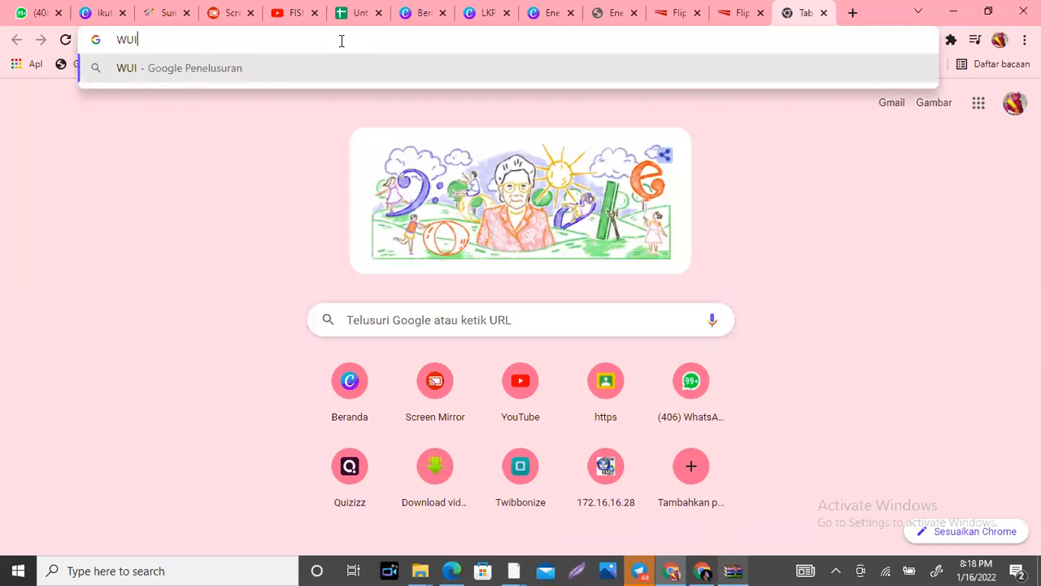
type("QUIZIZZ")
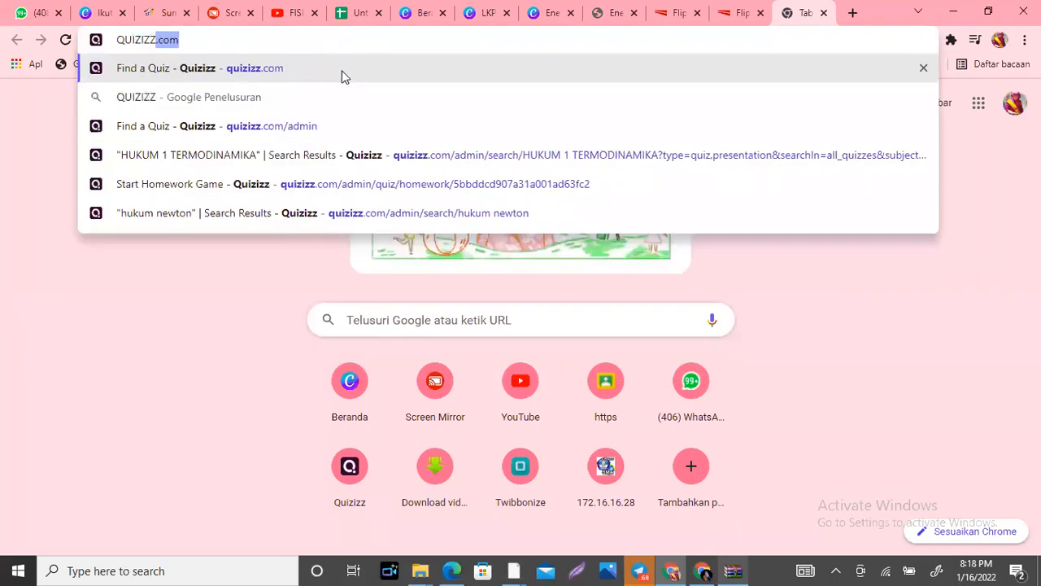
key("Return")
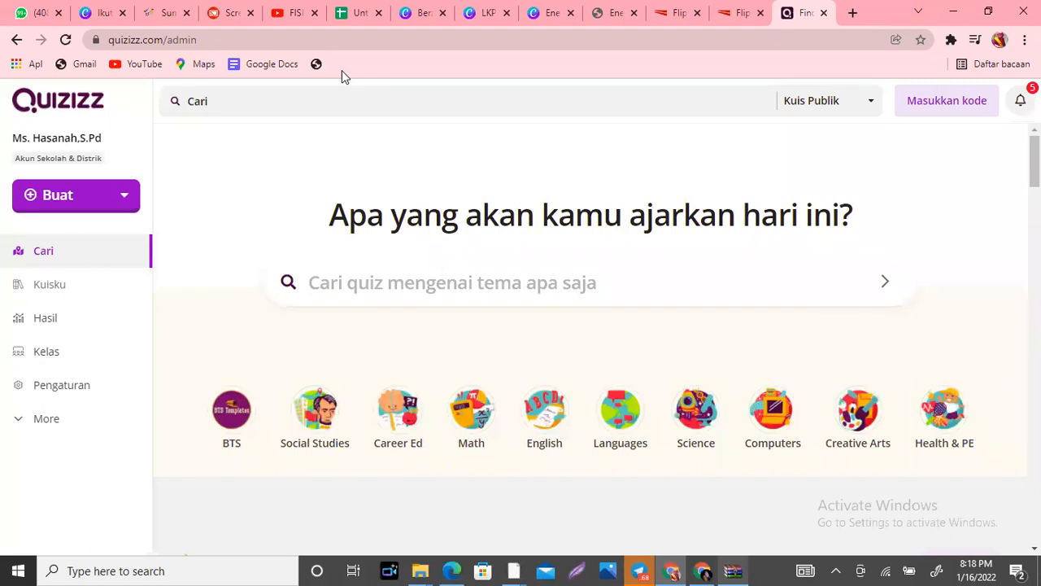
Search the public quizzes for "USAHA DAN ENERGI"
left_click(59, 201)
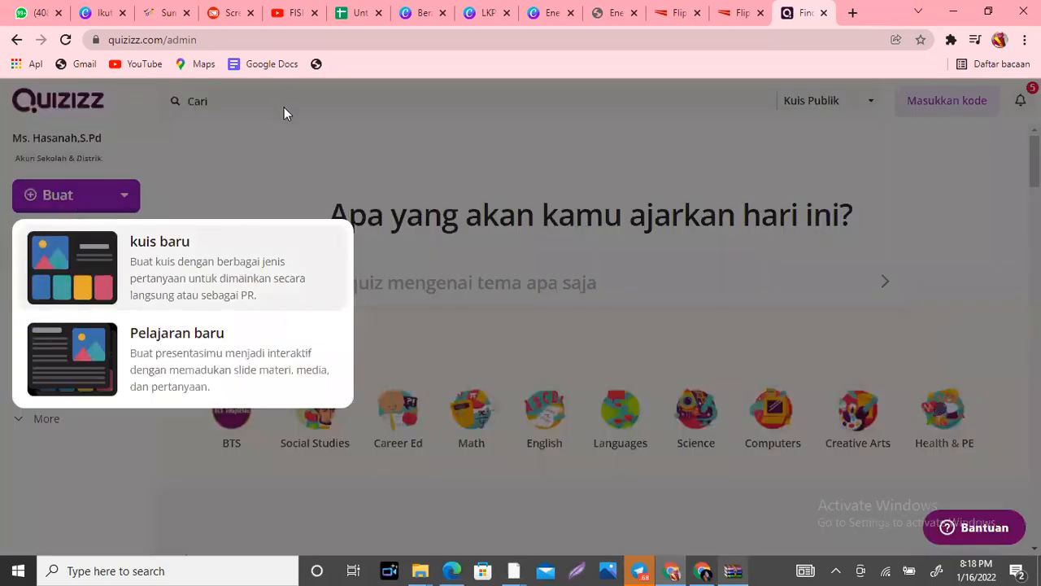
left_click(284, 107)
type("US")
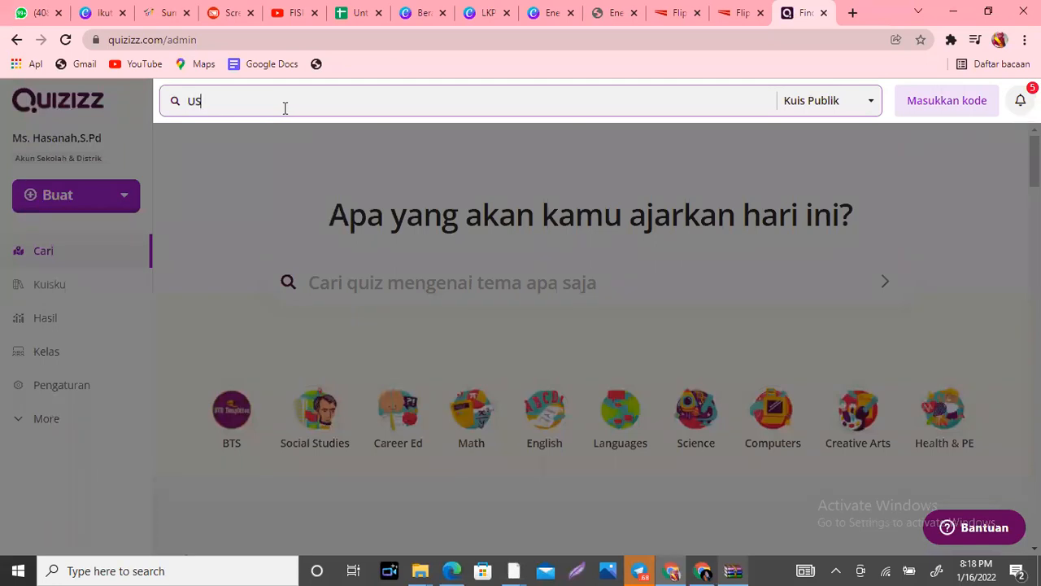
type("AHA DAN ENERG")
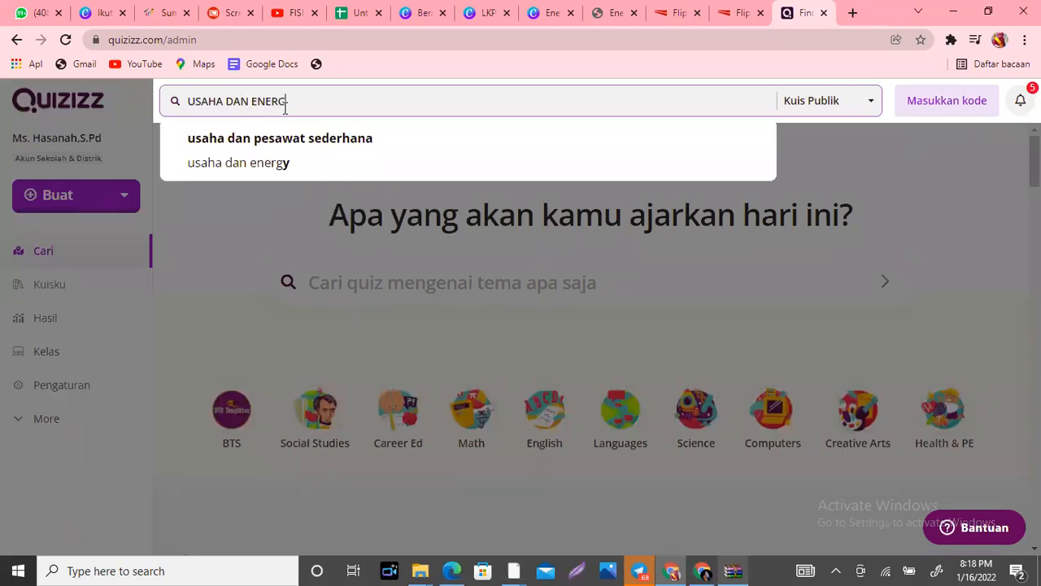
type("I")
key("Return")
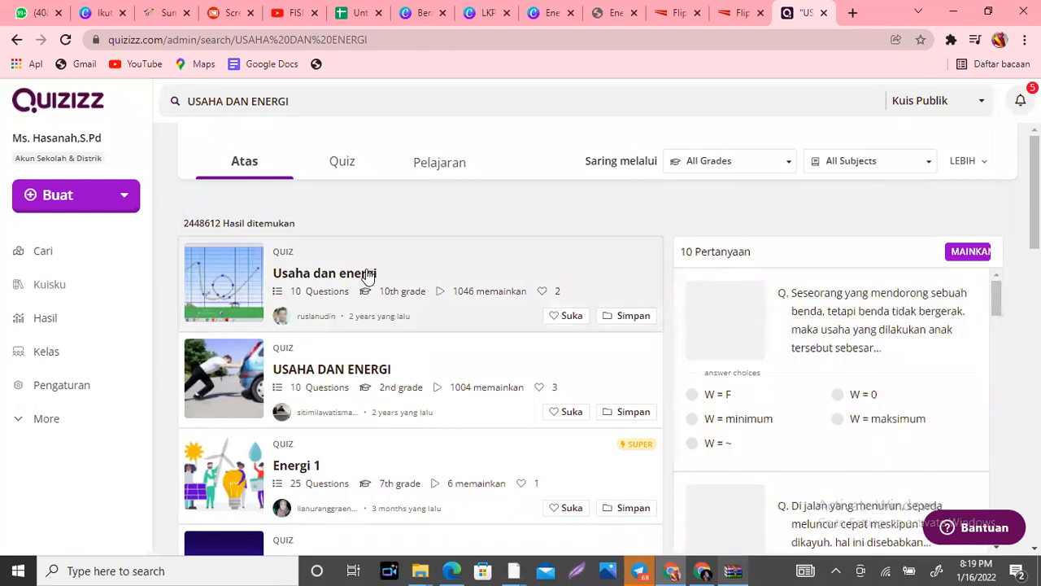
Assign the 10-question 10th grade quiz "Usaha dan energi" as homework and copy its join link
left_click(368, 274)
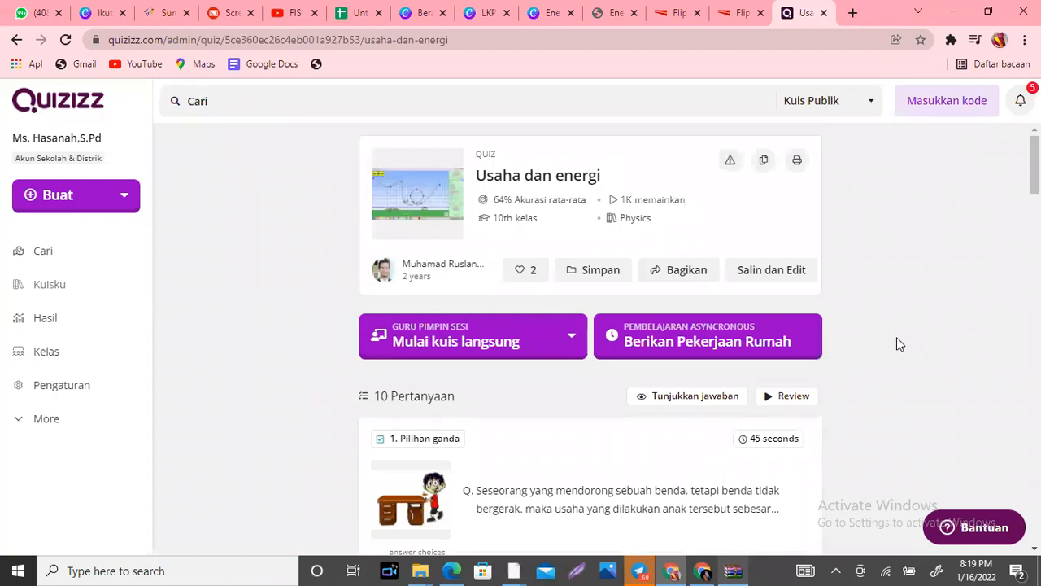
scroll(1034, 171, "down", 1)
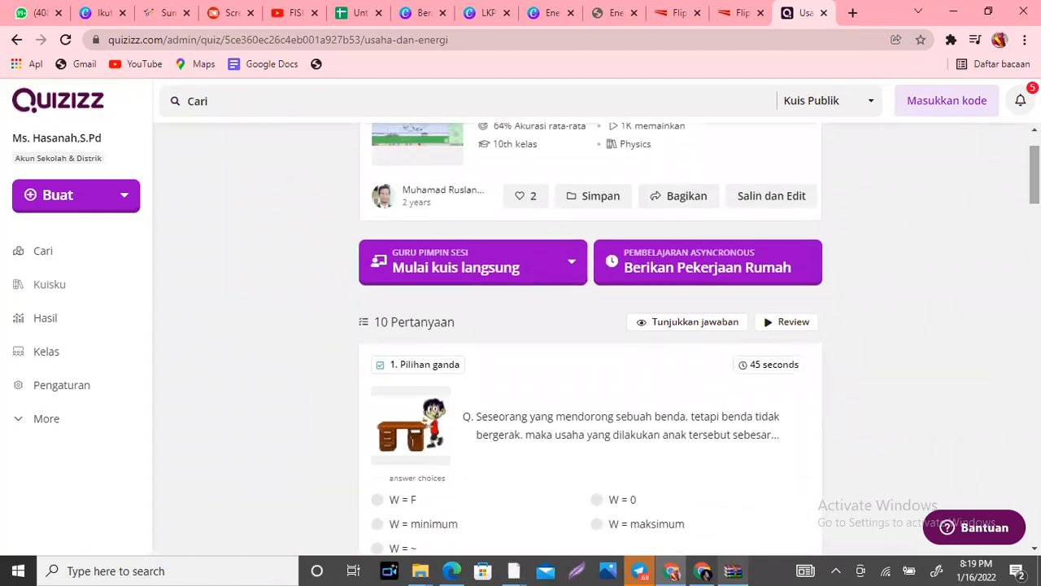
left_click(698, 272)
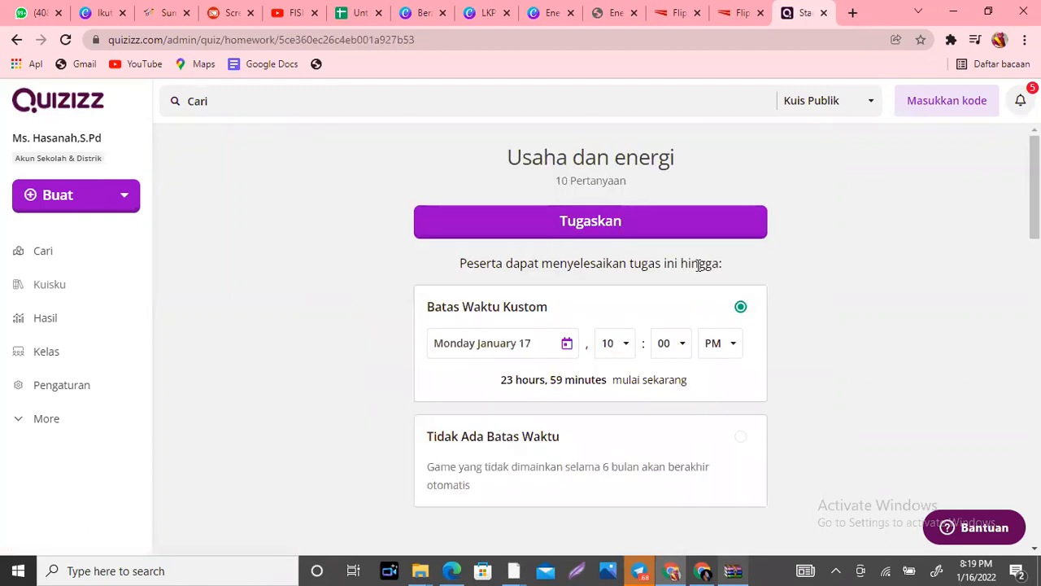
left_click(632, 234)
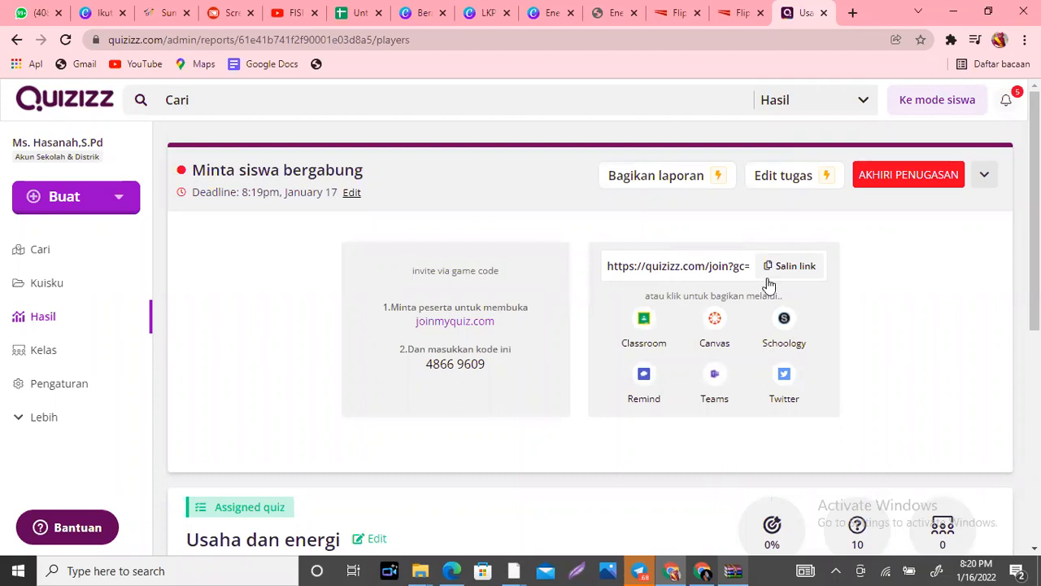
left_click(807, 269)
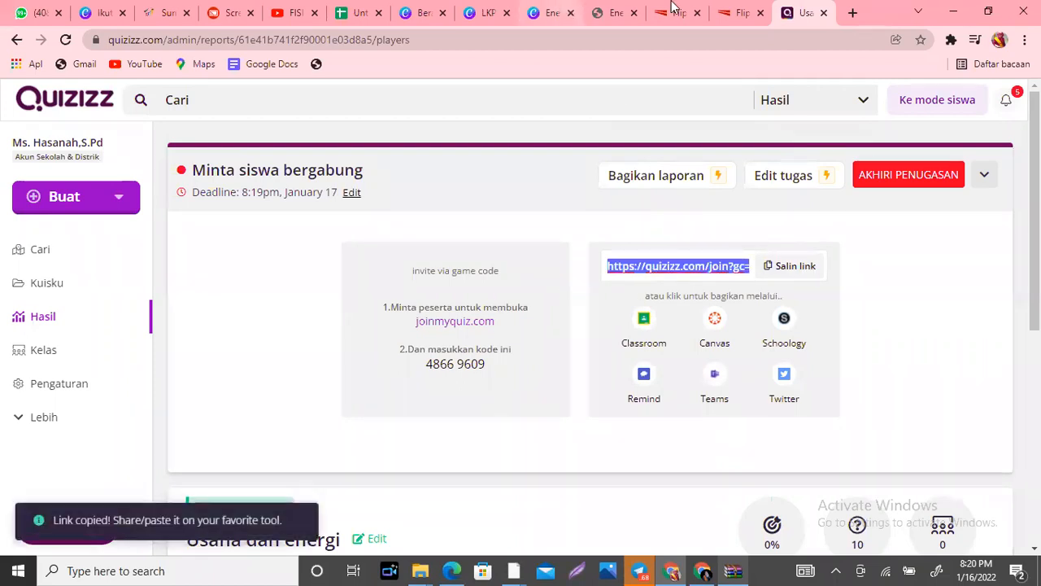
Switch back to the LKPD INTERAKTIF design in Canva and link the question-mark speech bubbles graphic to the copied Quizizz join link
left_click(487, 12)
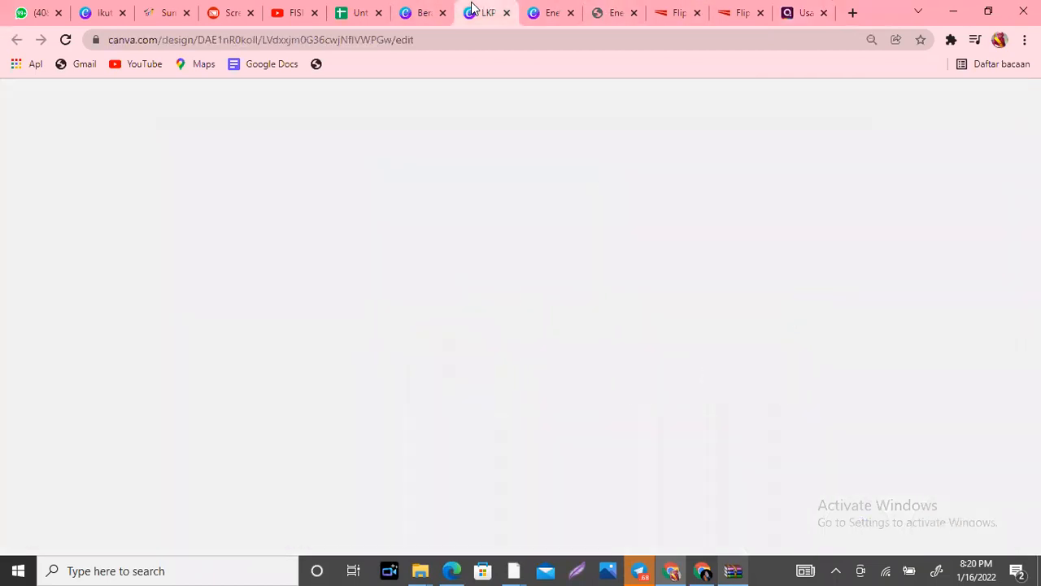
left_click(712, 389)
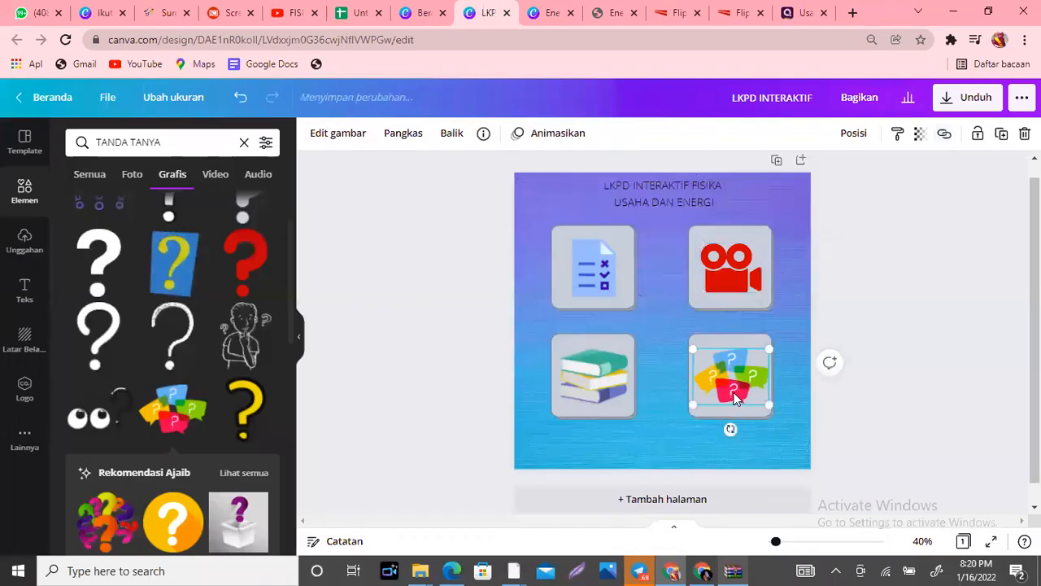
left_click(943, 136)
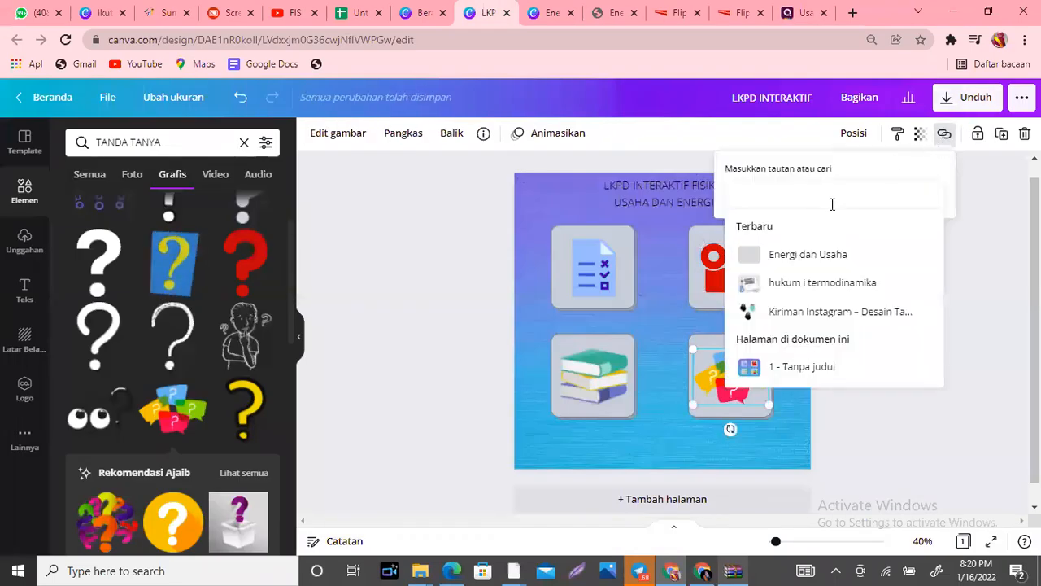
key("ctrl+v")
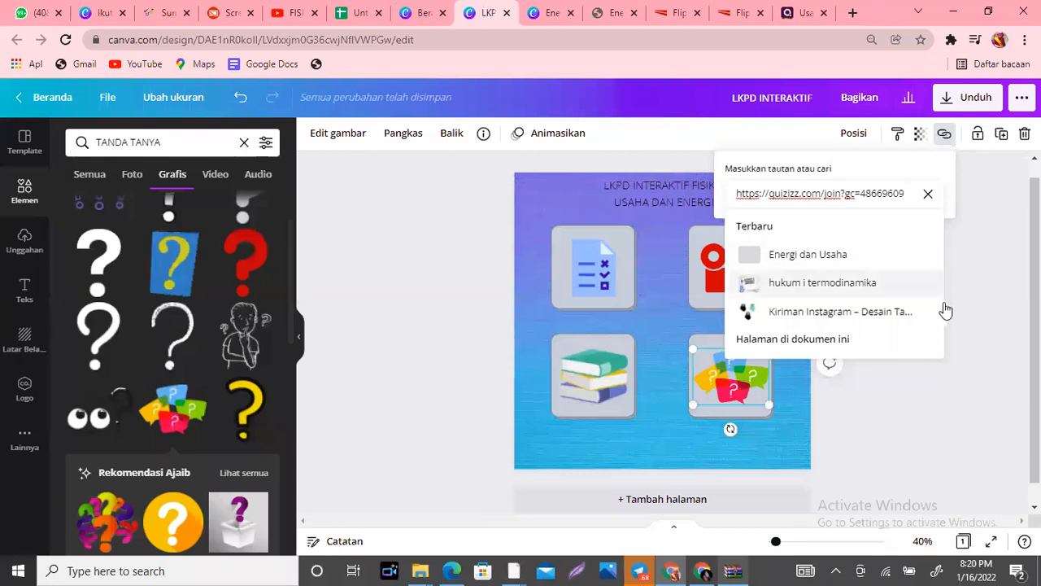
key("Return")
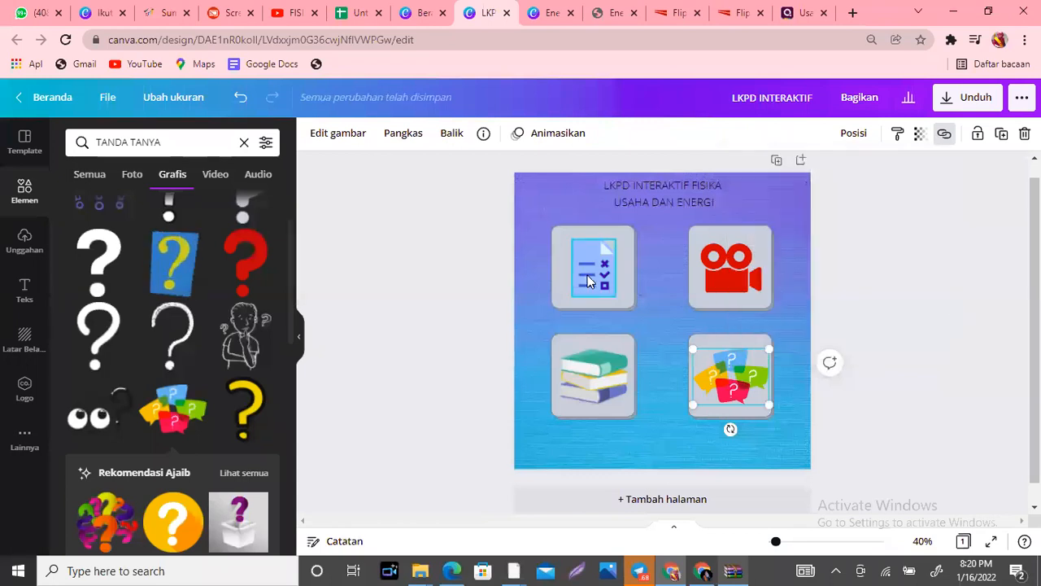
left_click(588, 275)
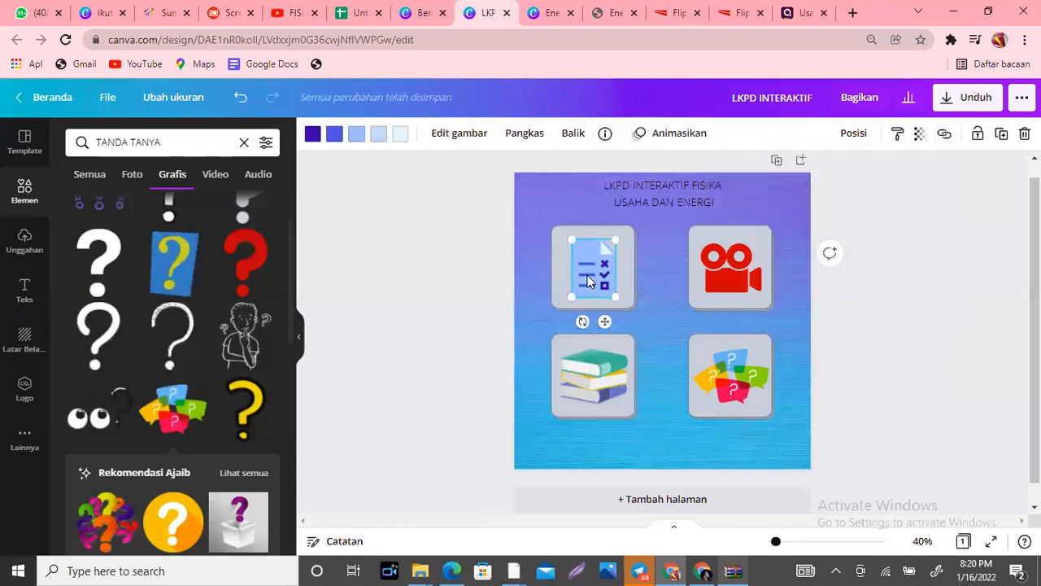
left_click(930, 291)
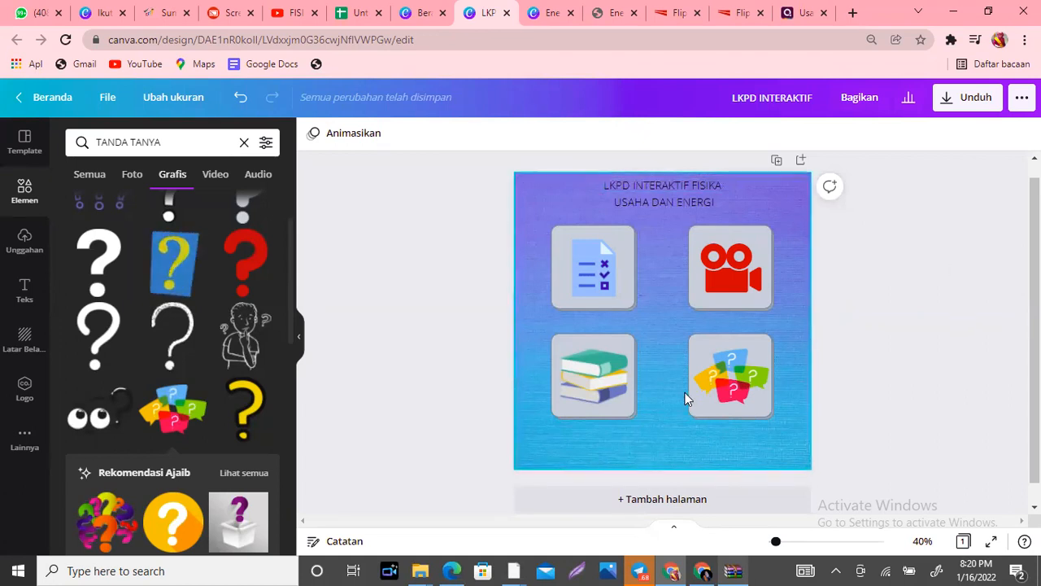
left_click(662, 423)
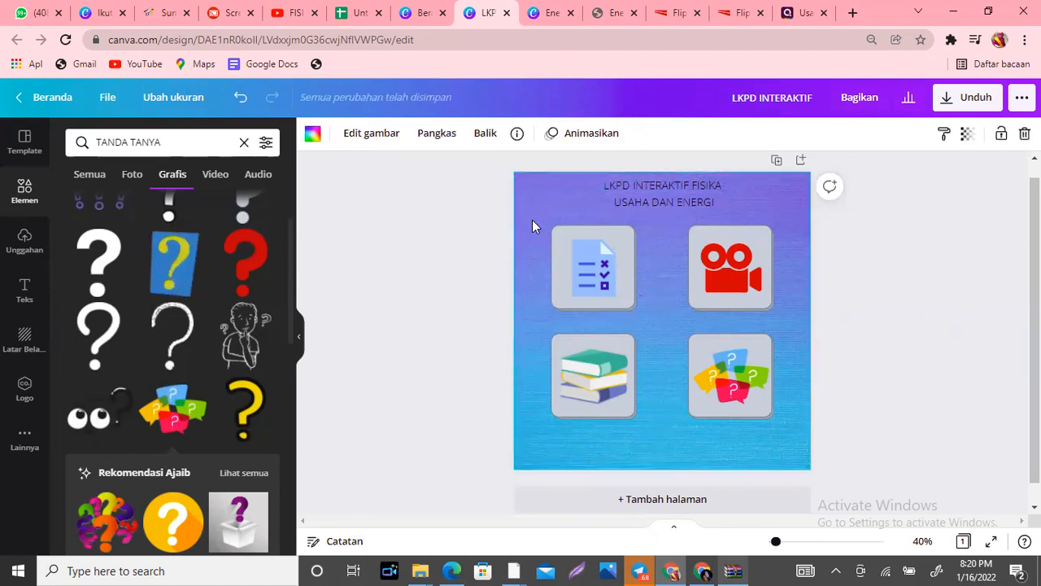
Add the uploaded illustration of the woman in a purple hijab and black skirt to the page and remove its background
left_click(24, 240)
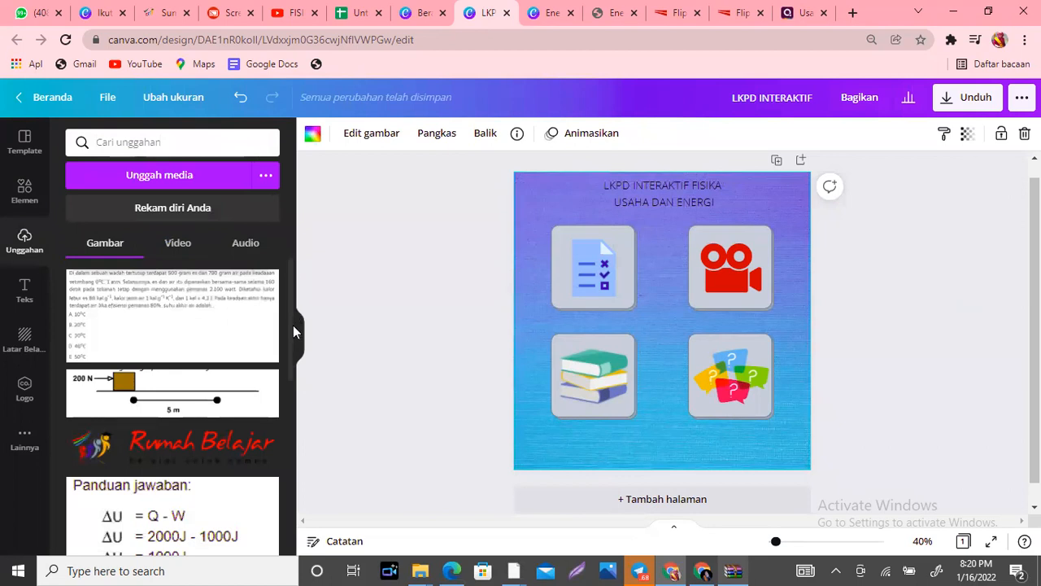
left_click_drag(291, 325, 298, 488)
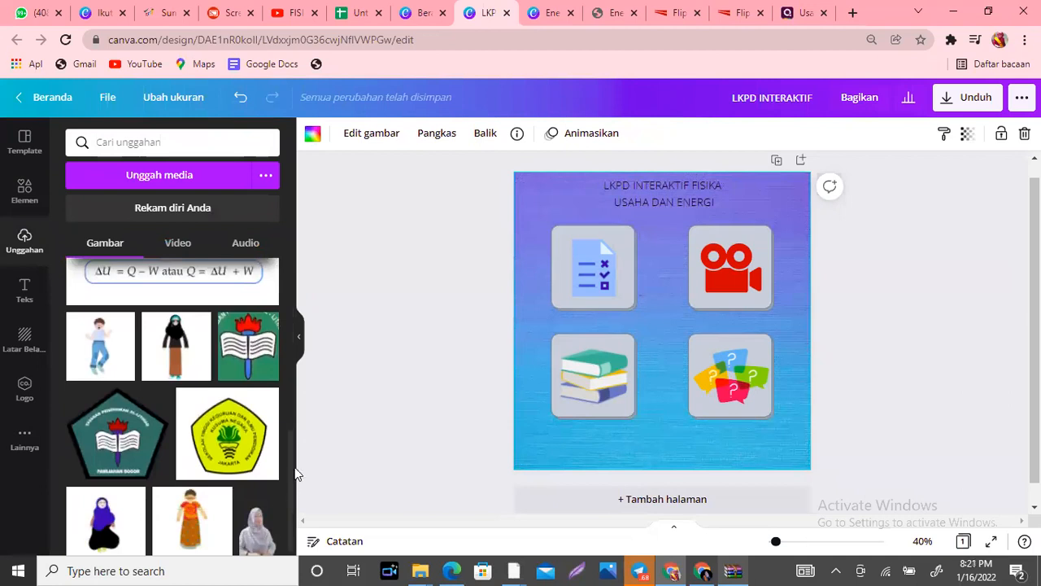
left_click(112, 514)
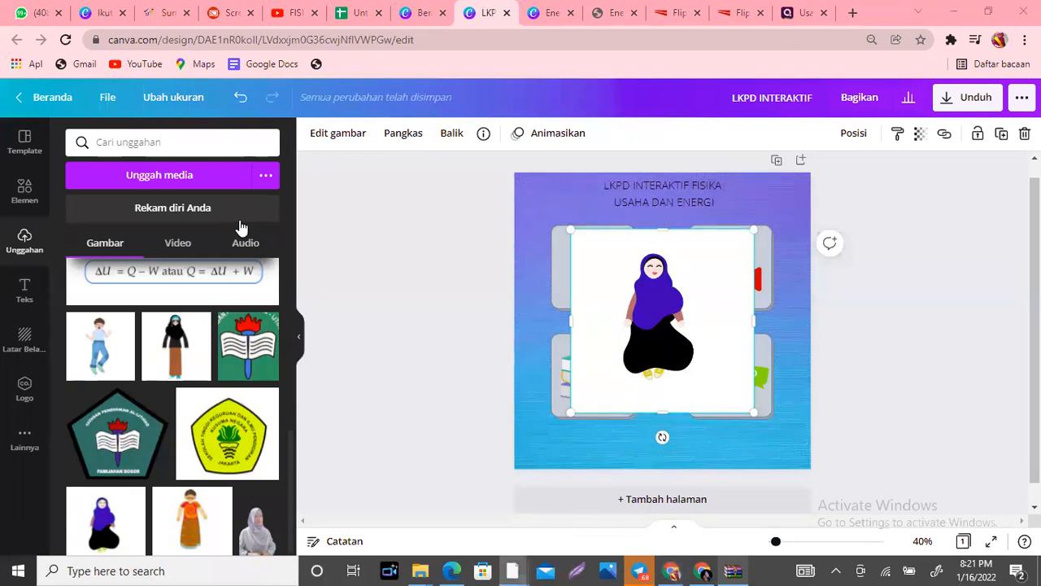
left_click(337, 137)
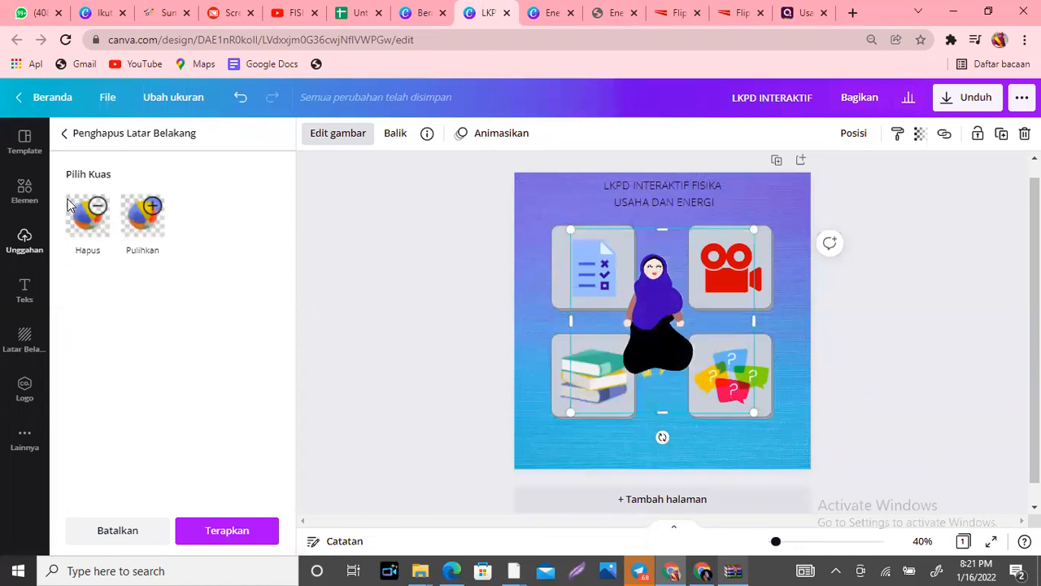
left_click(214, 533)
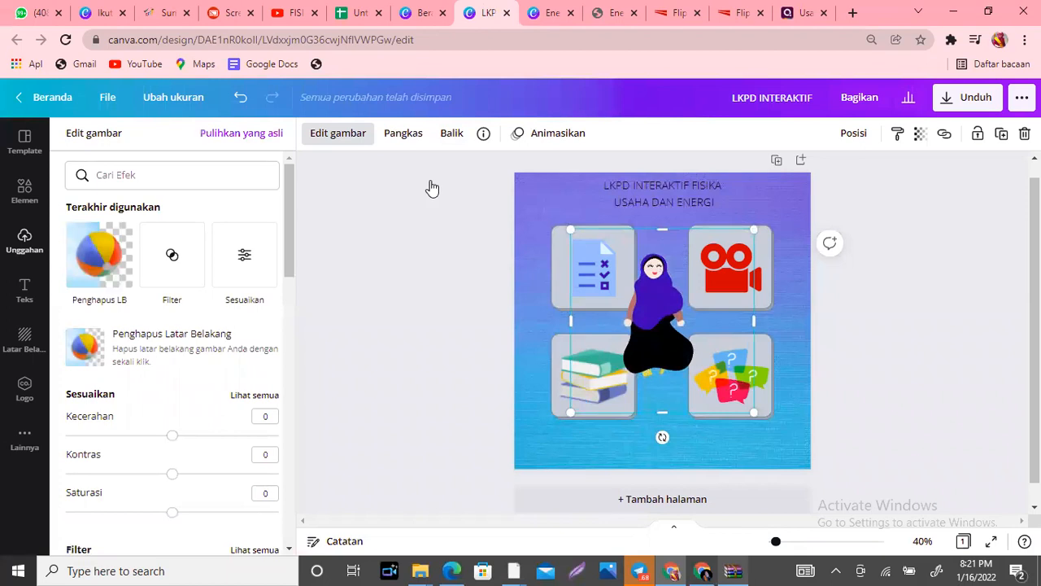
Move the hijab woman illustration to the page's lower-left corner and enlarge it so it stands beside the books box
left_click_drag(728, 266, 555, 439)
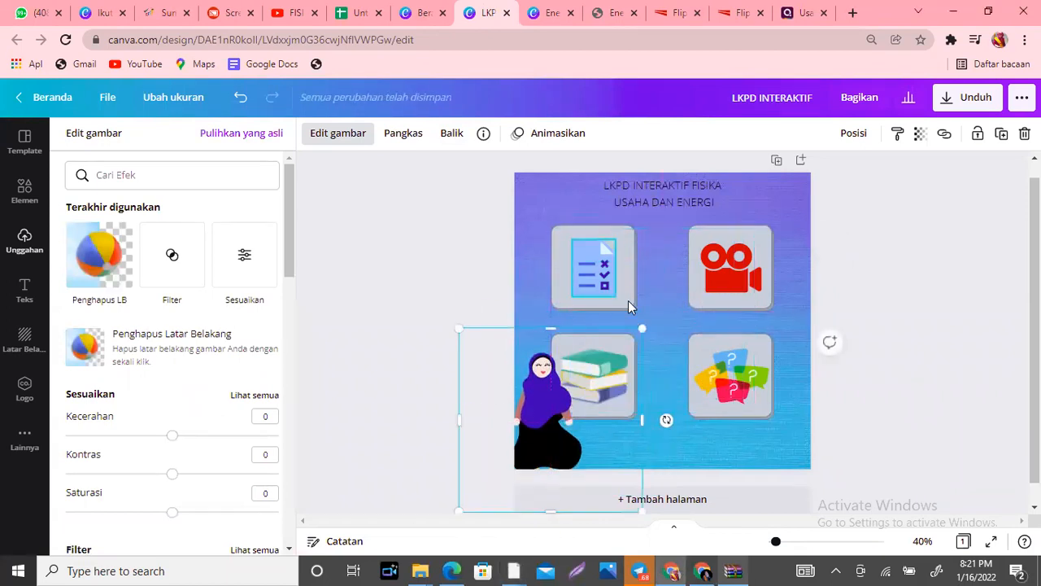
left_click_drag(642, 327, 702, 269)
left_click_drag(575, 382, 549, 394)
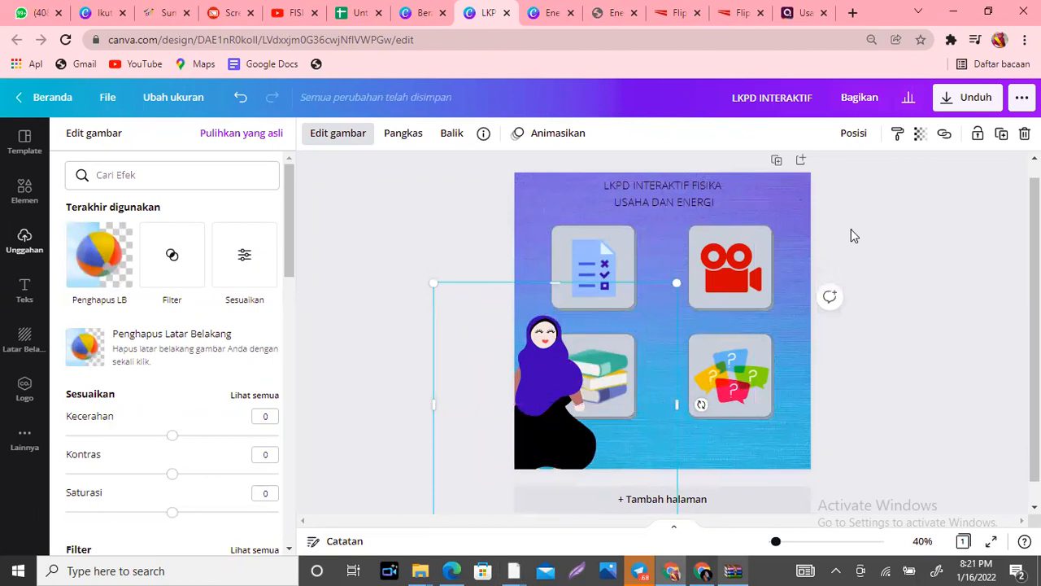
Shift the four icon boxes together to the right and slightly up, and adjust the woman's position in the page's lower-left corner
key("Escape")
key("Escape")
left_click_drag(550, 238, 642, 363)
left_click(855, 405)
left_click_drag(557, 459, 544, 452)
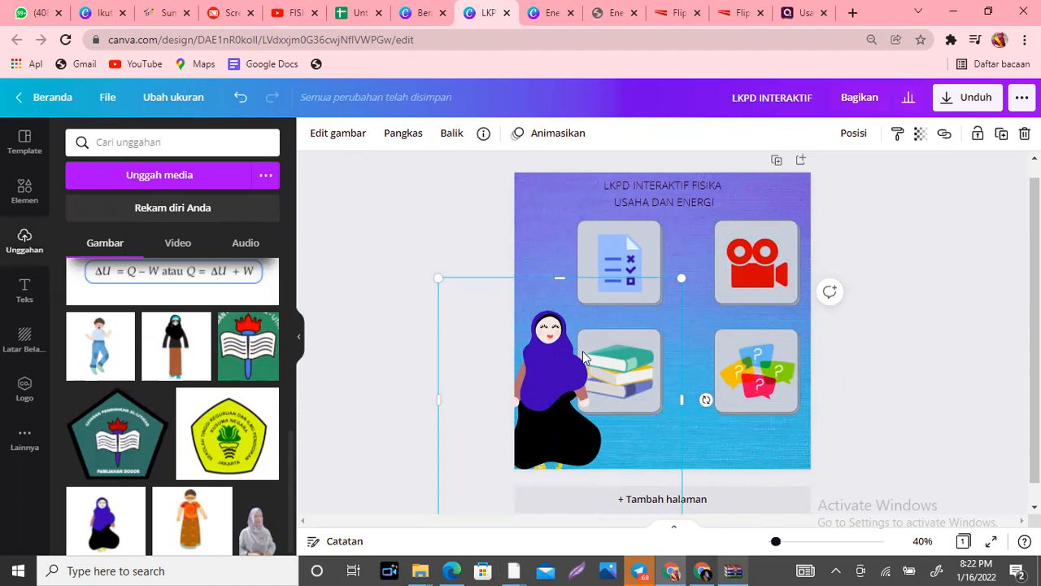
left_click(908, 404)
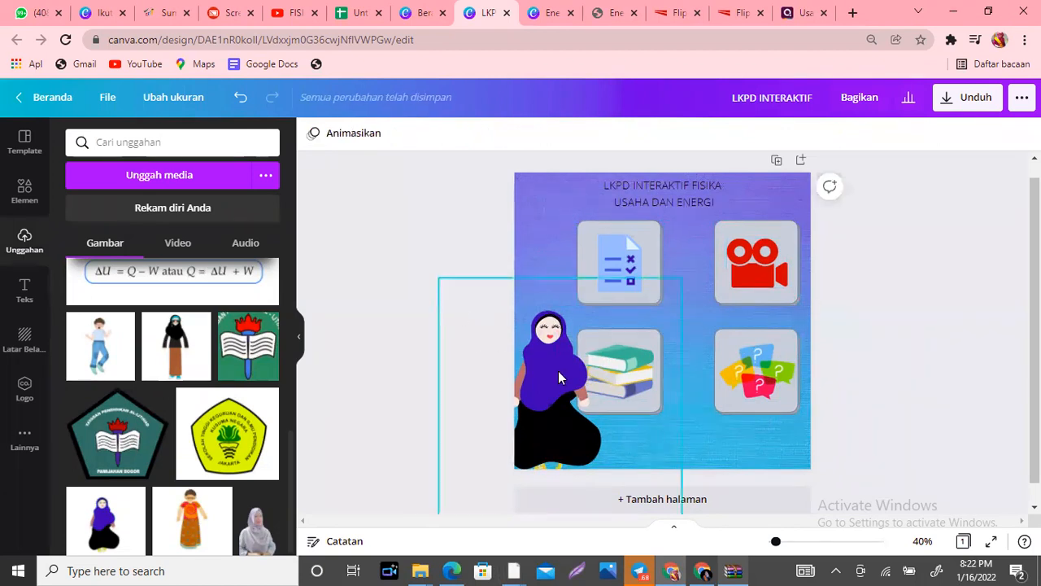
Add a body text box and place it below the icon boxes near the page's lower edge
left_click(25, 292)
left_click(135, 286)
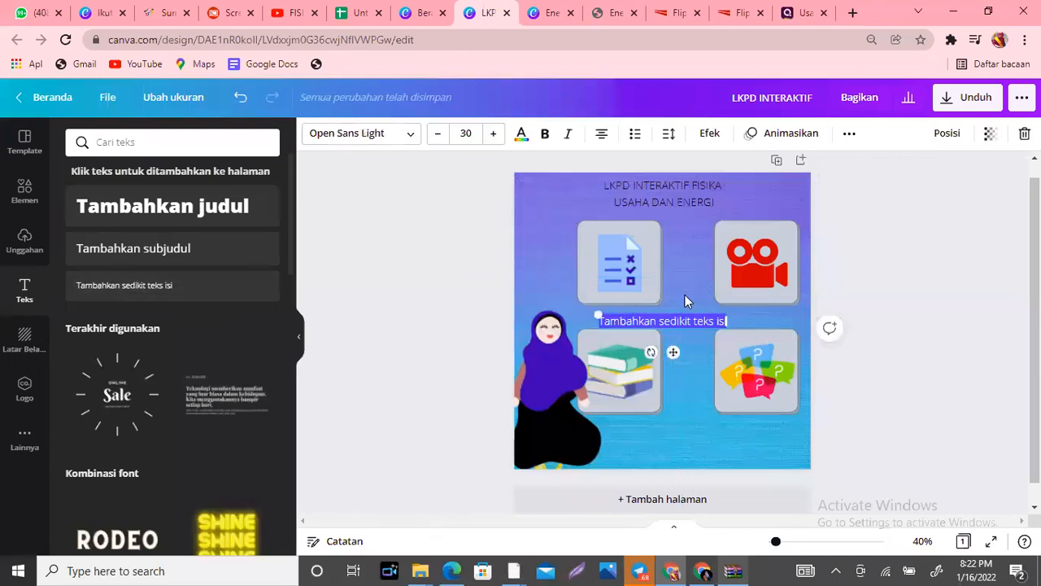
left_click_drag(673, 351, 685, 474)
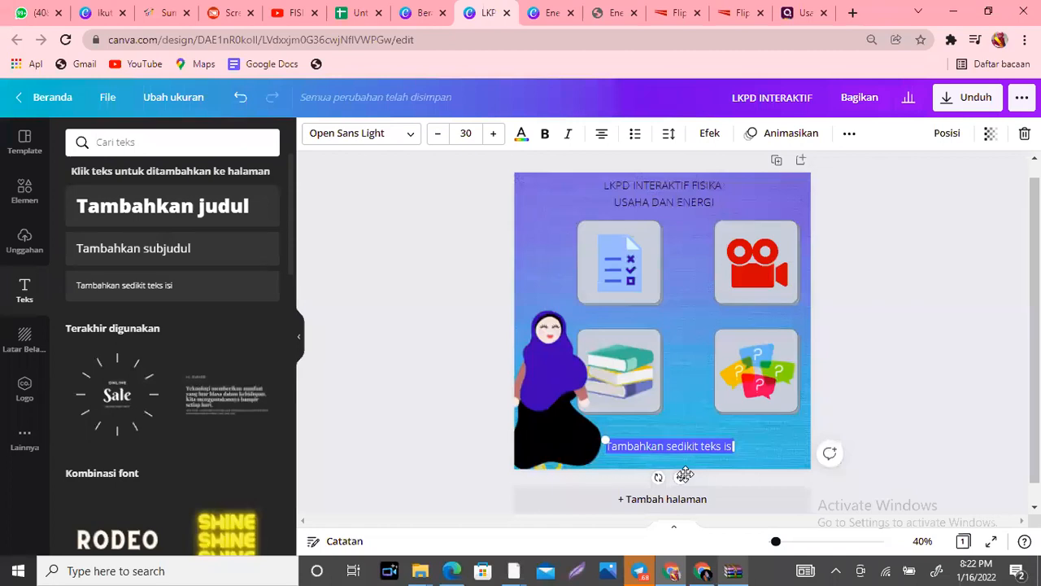
Replace the placeholder text with "Silakan ananda klik pada masing-masing kotak"
type("SILAKAN")
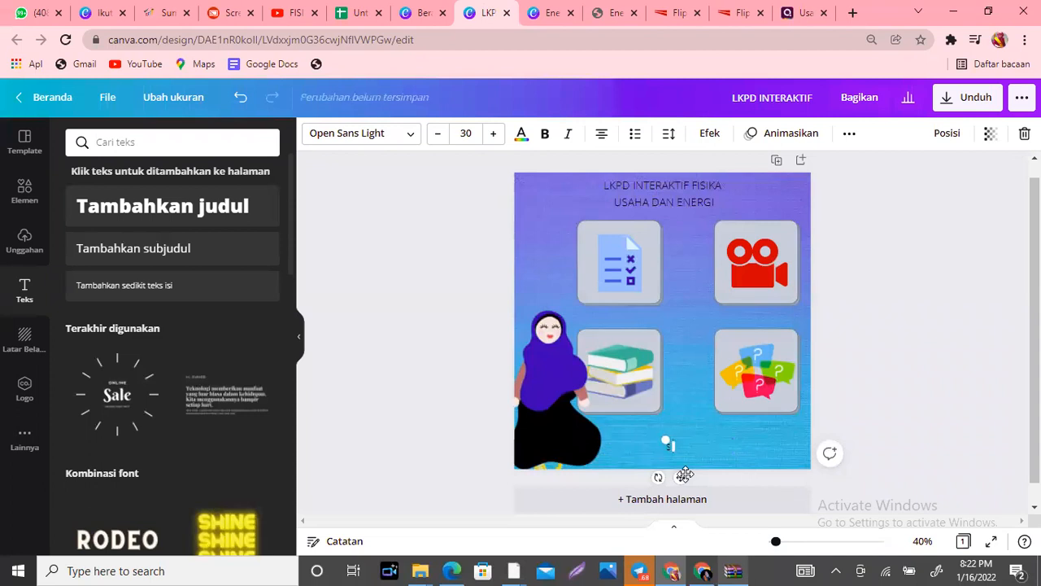
key("BackSpace")
key("BackSpace")
key("BackSpace")
key("BackSpace")
key("BackSpace")
key("BackSpace")
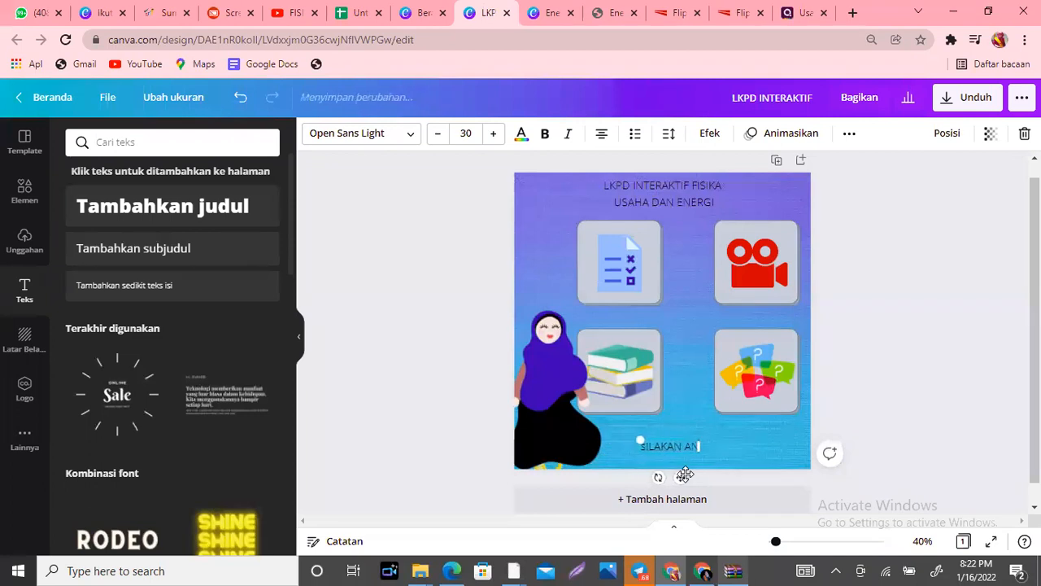
type("ilakan")
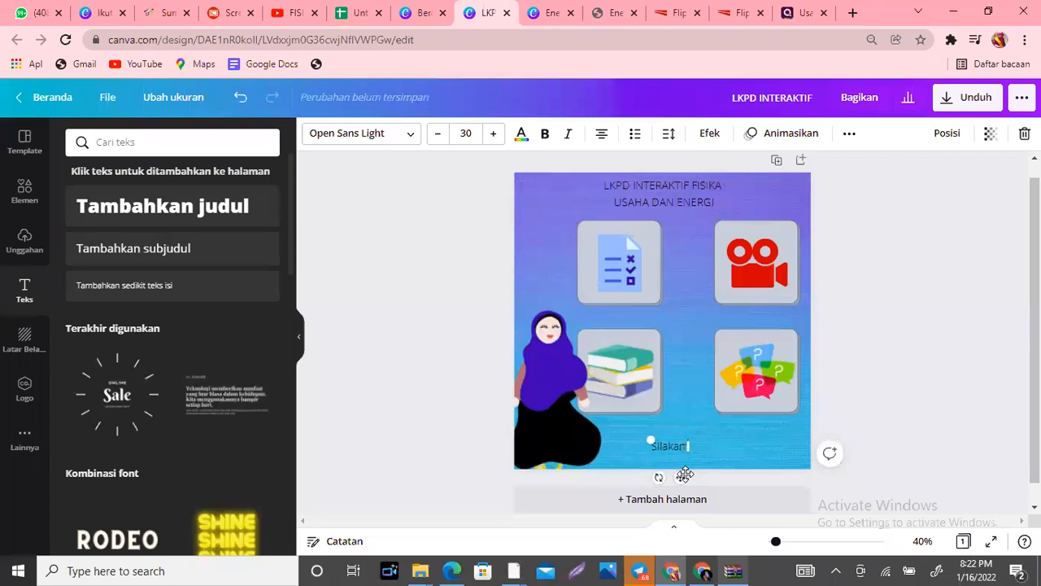
type(" ananda klik pada")
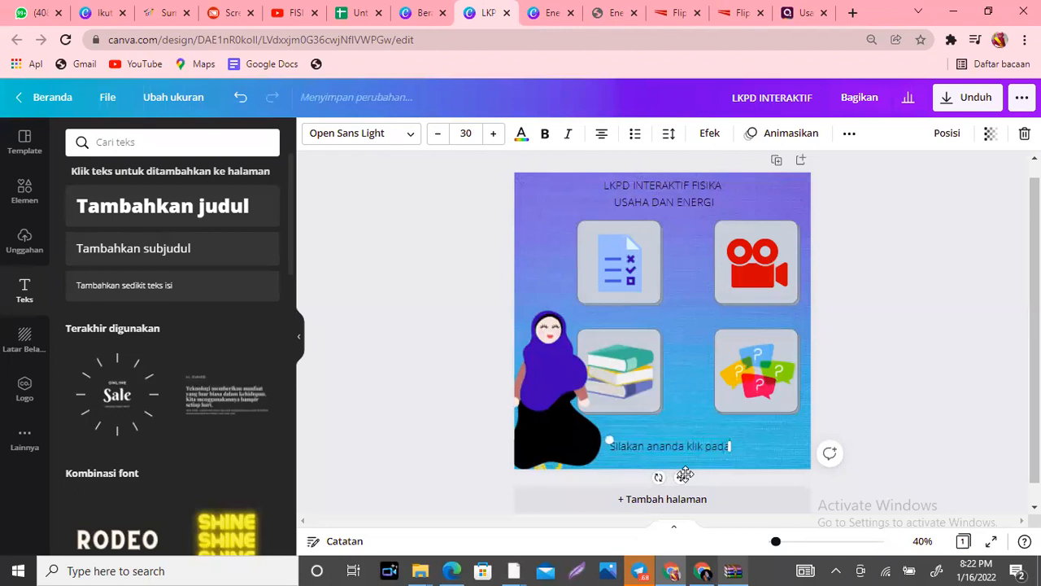
type(" masing")
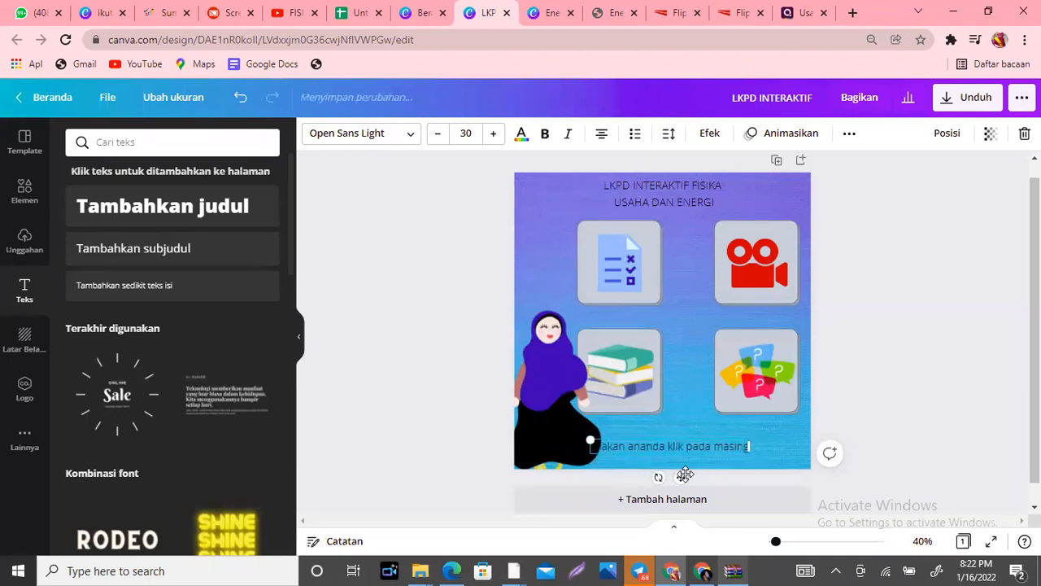
type("-masing")
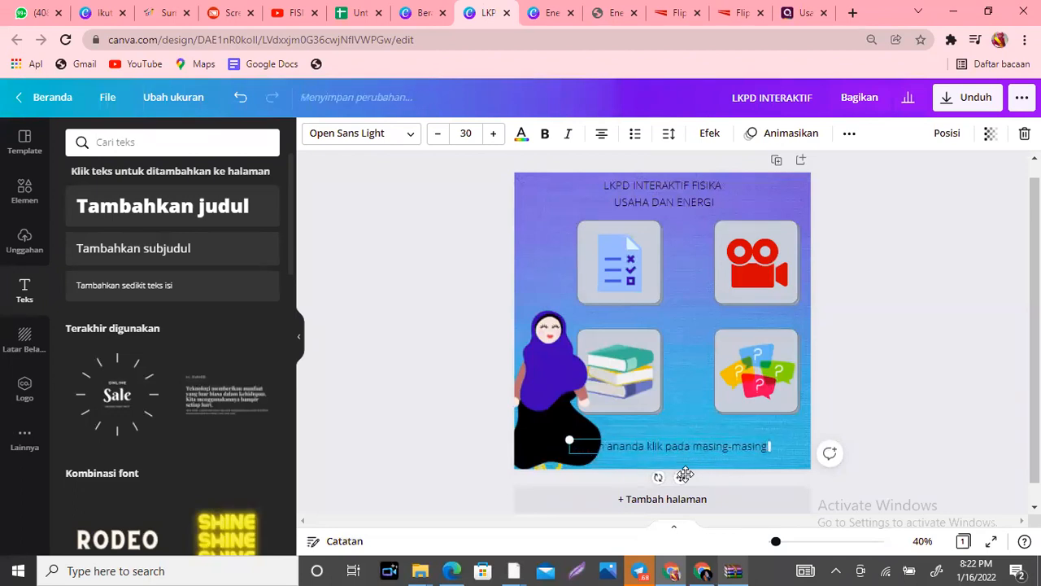
type(" kotak")
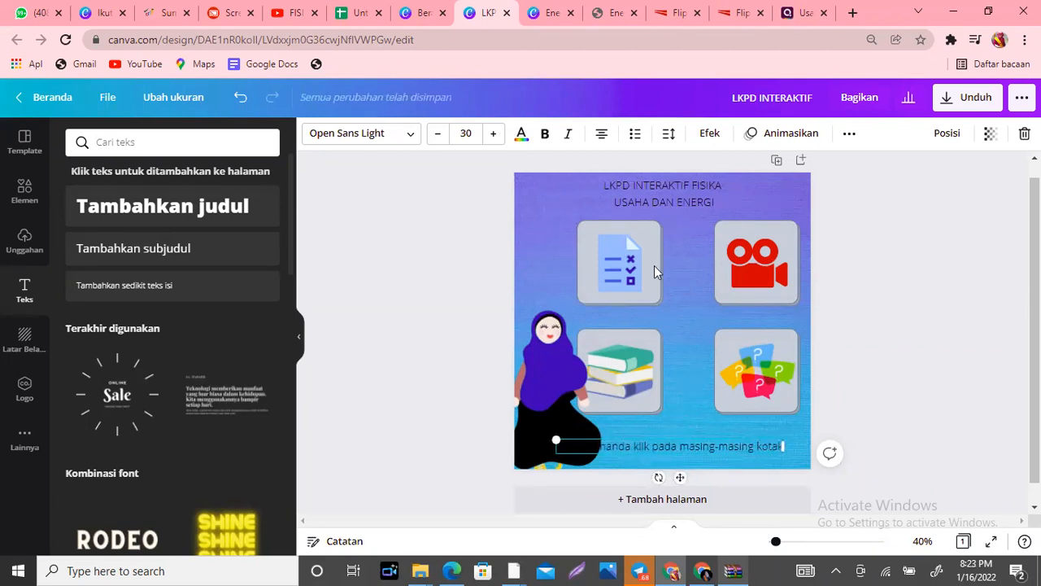
Reduce the instruction text's font size to 26 and move it right so it clears the woman's skirt
left_click(439, 136)
left_click(438, 137)
left_click(439, 137)
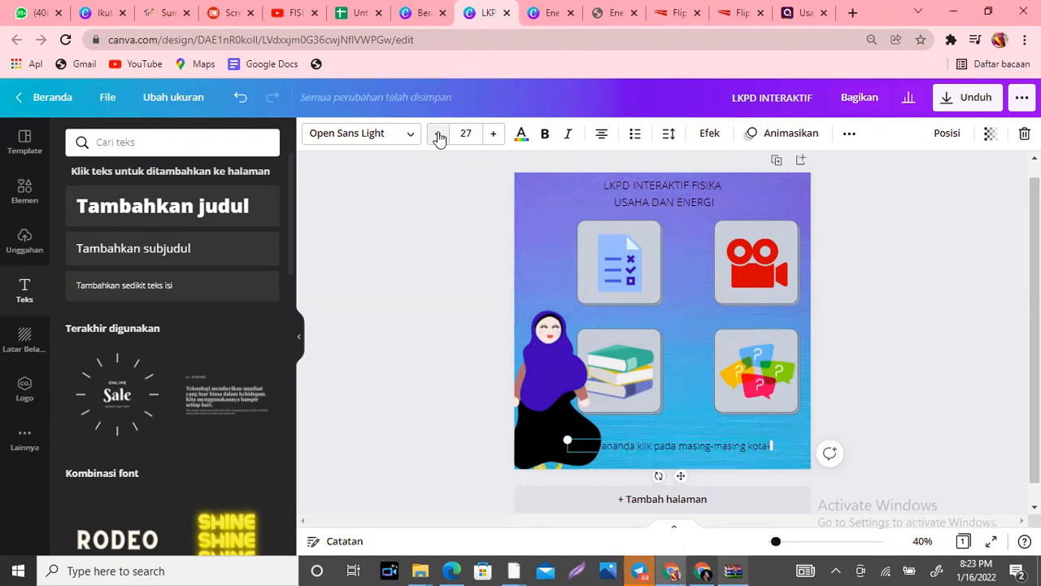
left_click(438, 137)
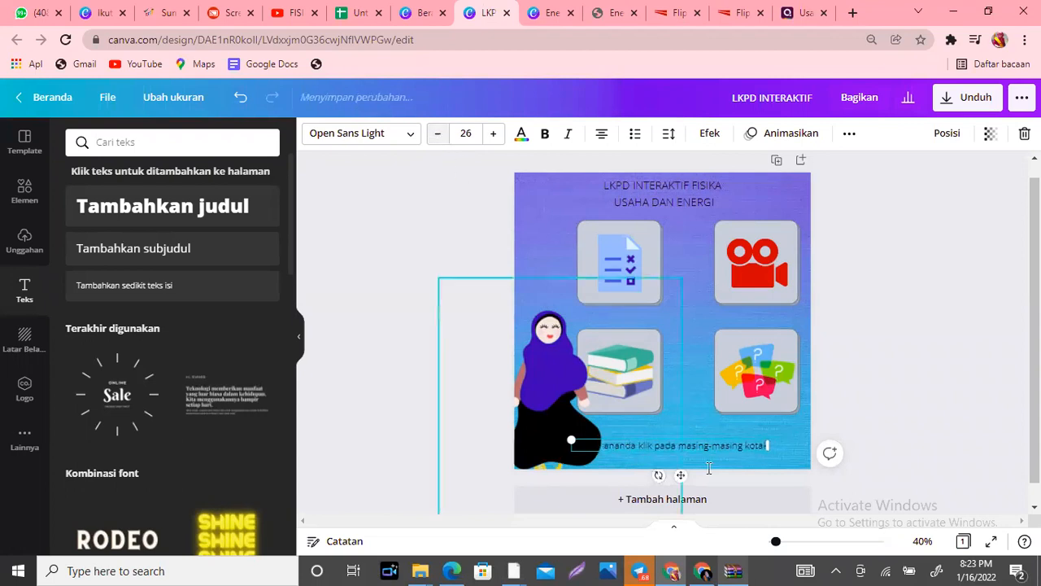
left_click_drag(681, 475, 714, 479)
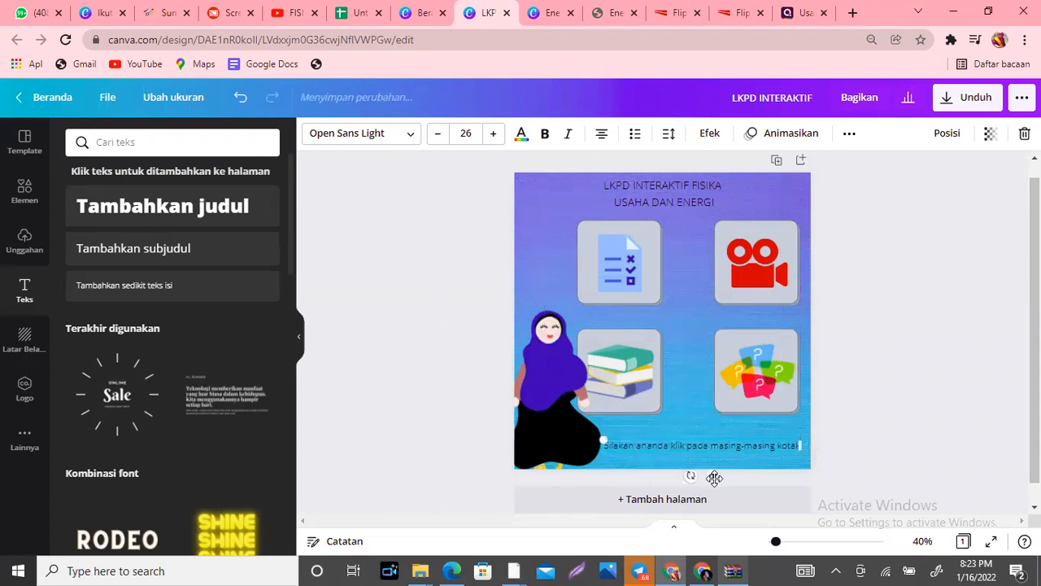
Change the instruction text's font to UKIJ Qolyazma Tuz, scale it to size 30.6 and fit it beside the woman's skirt
left_click(412, 140)
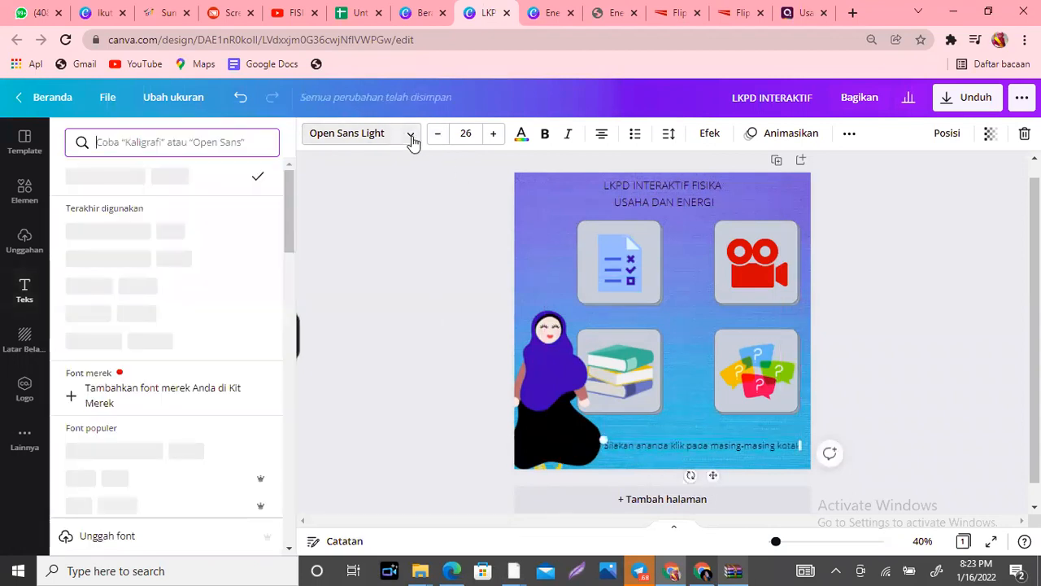
left_click(177, 273)
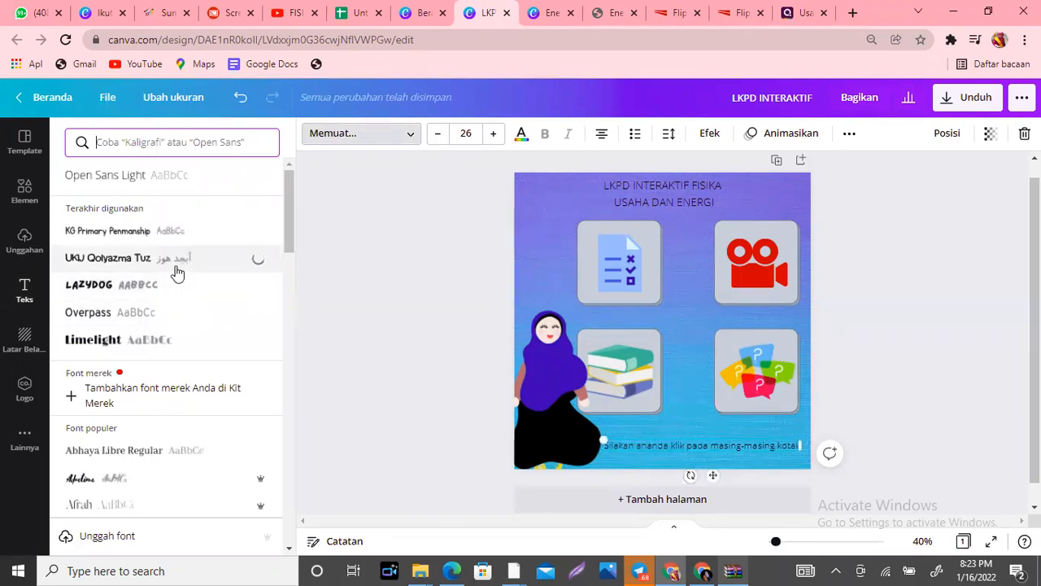
left_click_drag(616, 441, 586, 439)
left_click_drag(699, 476, 714, 479)
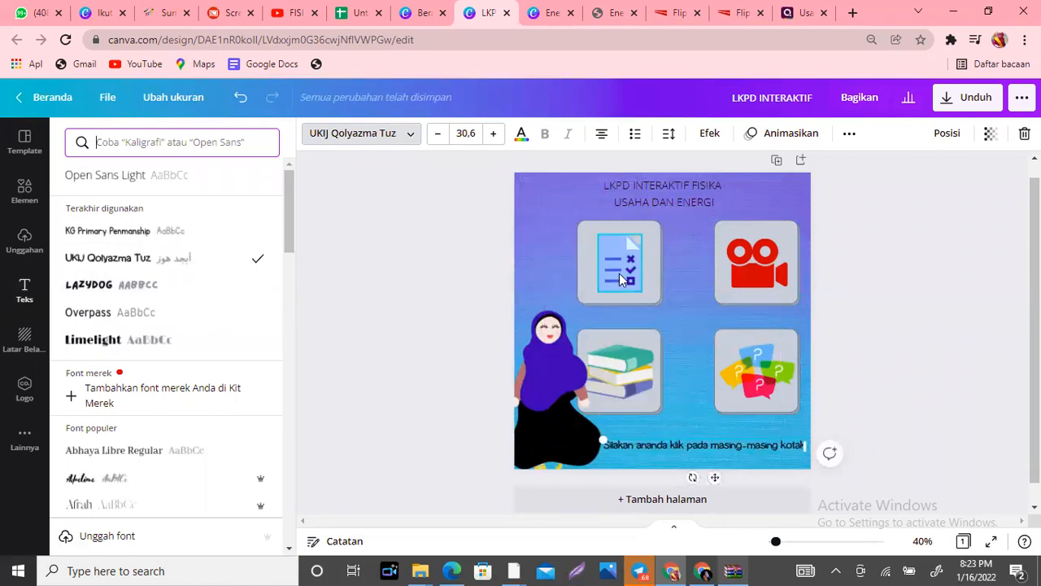
key("Escape")
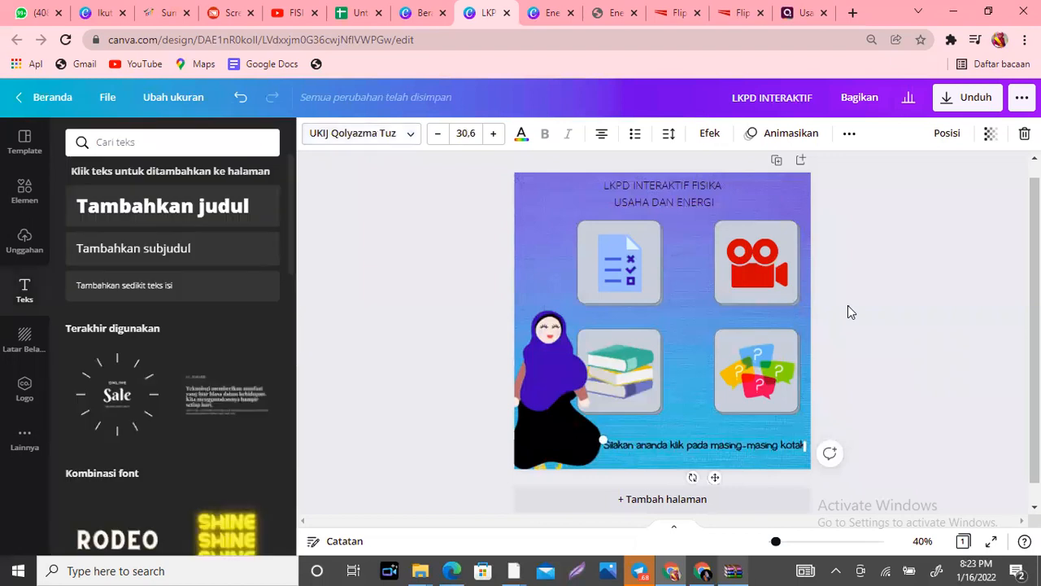
left_click(872, 343)
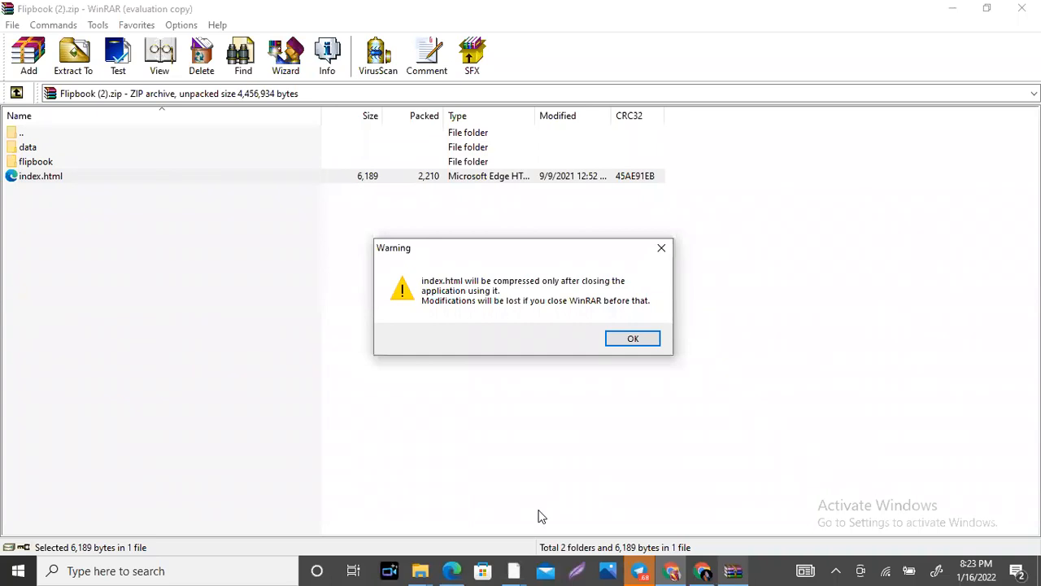
Switch from the WinRAR window back to the LKPD INTERAKTIF design in Canva
left_click(513, 571)
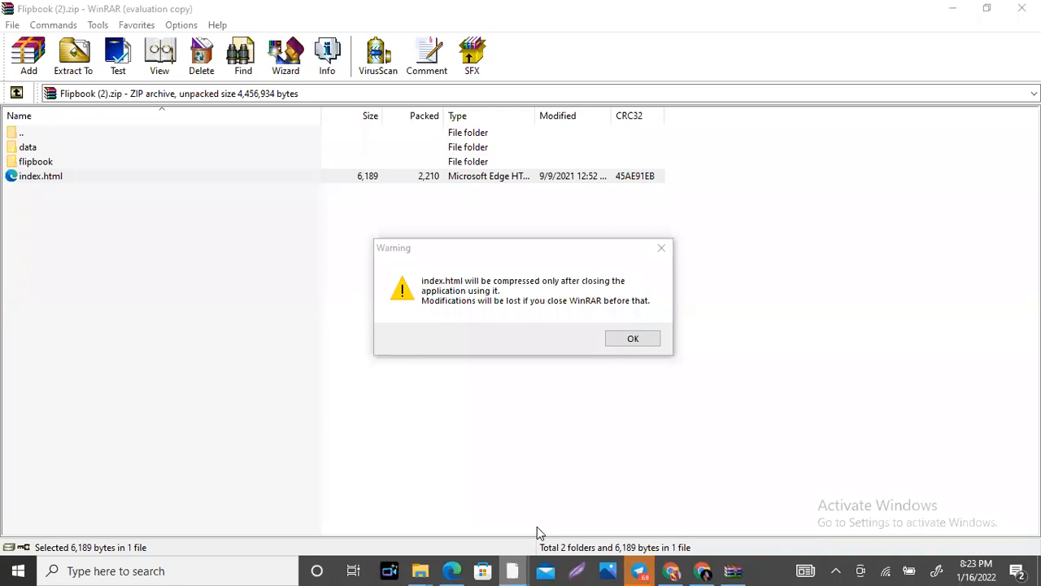
mouse_move(513, 570)
left_click(672, 570)
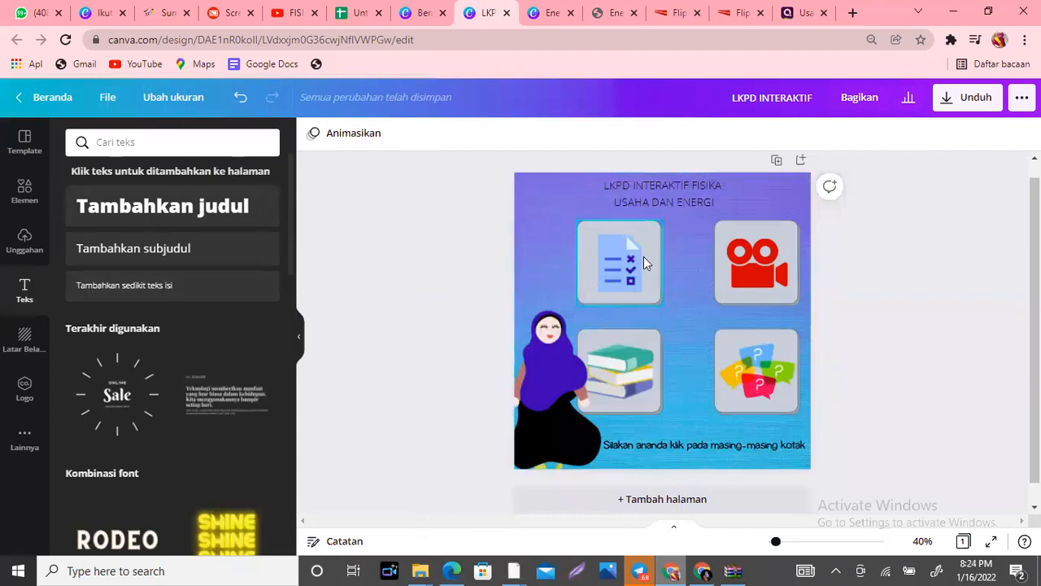
Search the design elements for "1" and go to the trending number graphics
left_click(134, 142)
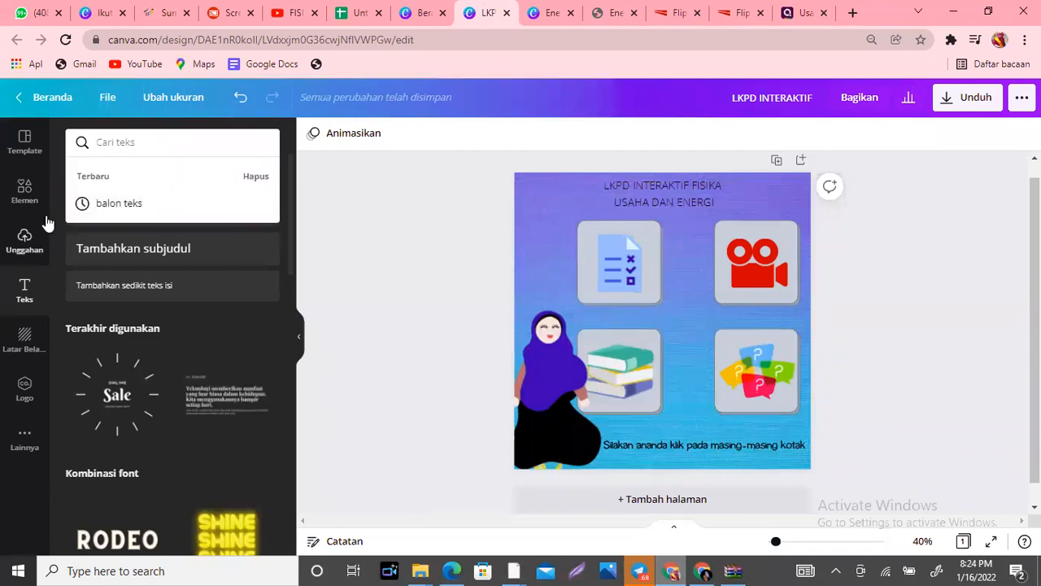
left_click(39, 192)
left_click(41, 192)
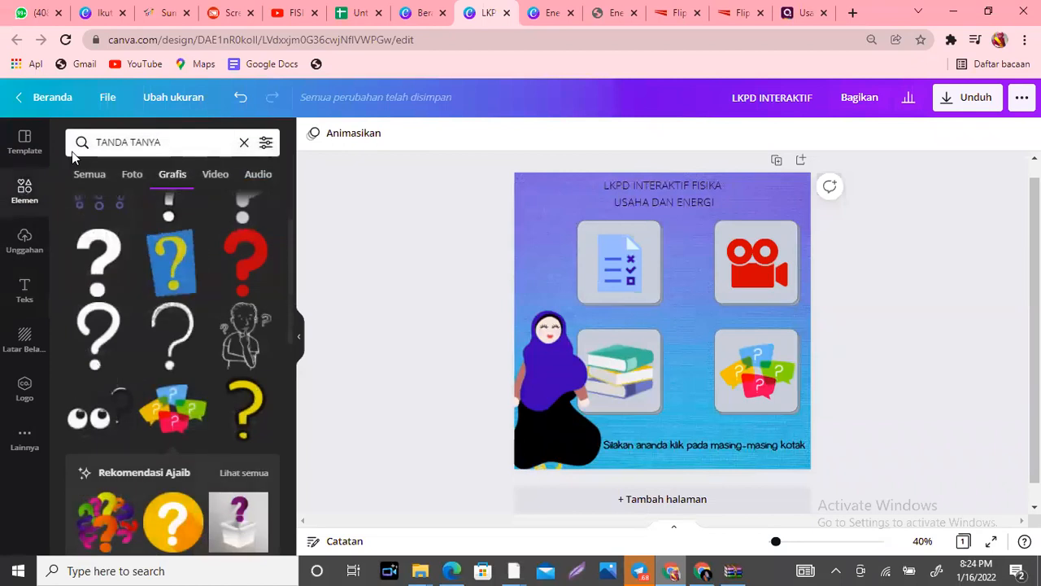
left_click(244, 142)
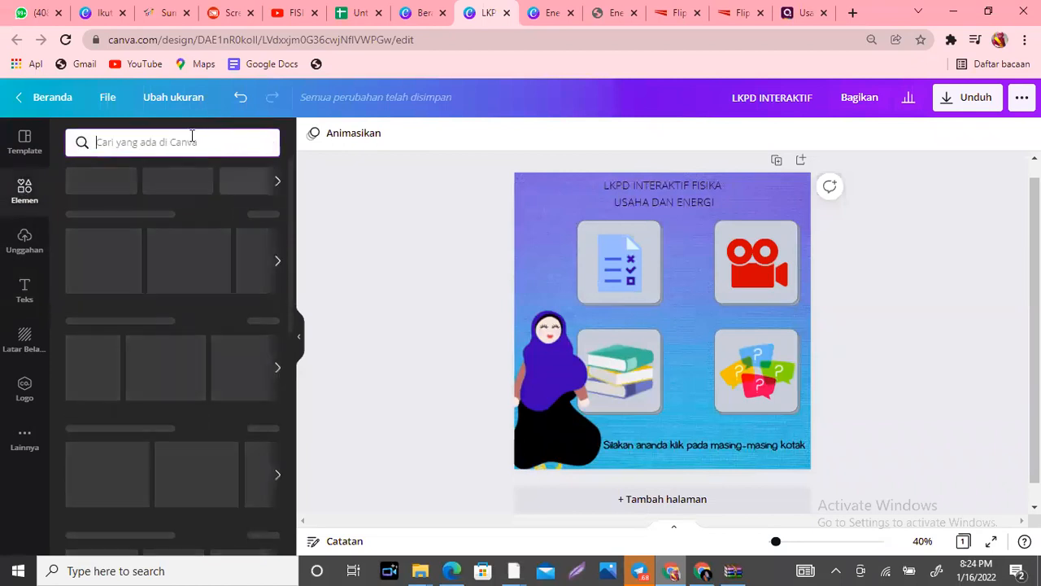
type("1")
key("Return")
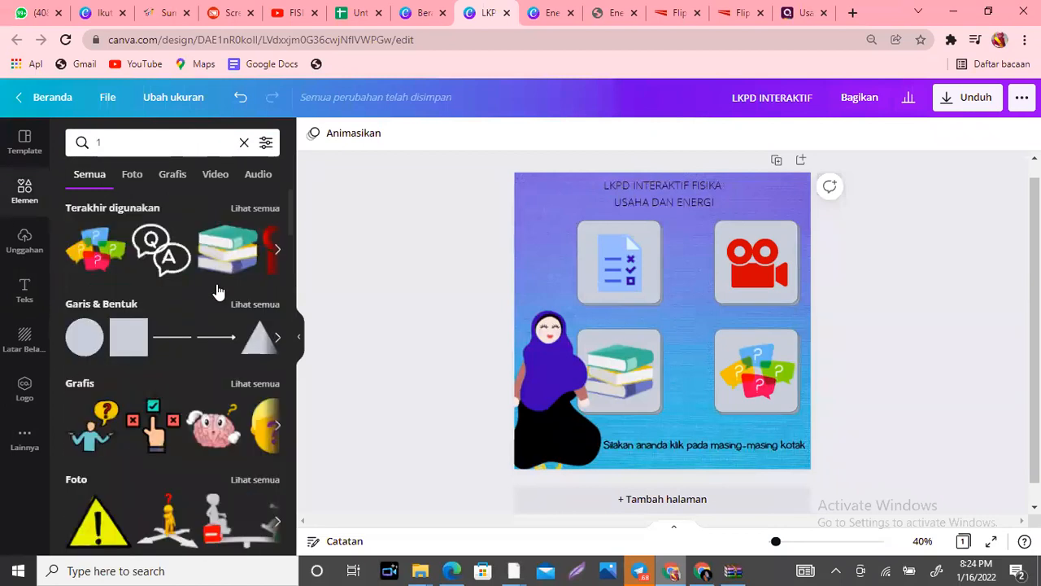
left_click(173, 146)
left_click(169, 144)
left_click(169, 145)
left_click_drag(288, 205, 297, 315)
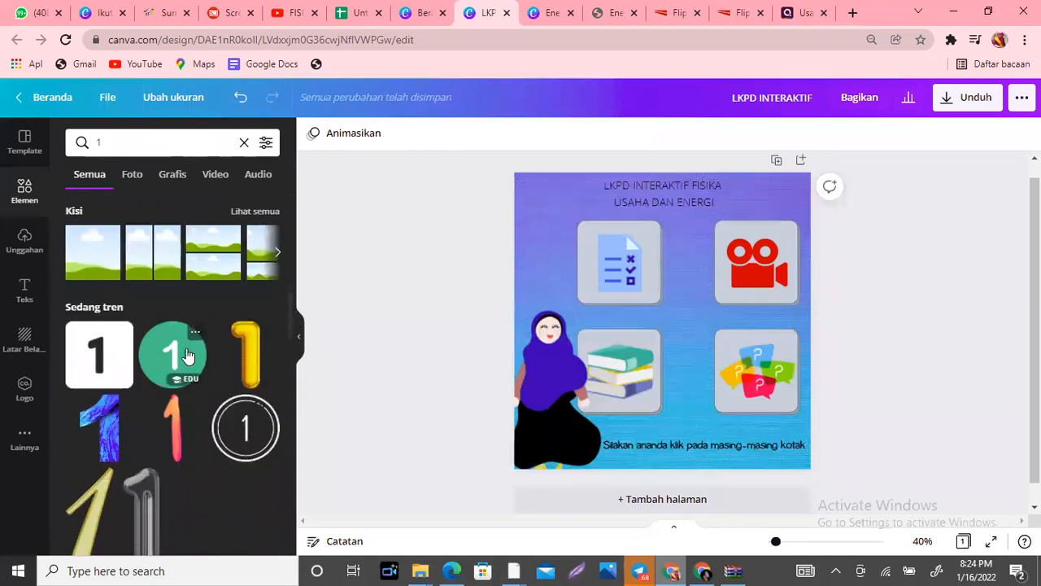
Add small green circled numbers to the boxes' lower-right corners: 1 on the checklist box and 3 on the books box
left_click(187, 356)
left_click_drag(698, 367, 658, 308)
left_click(246, 467)
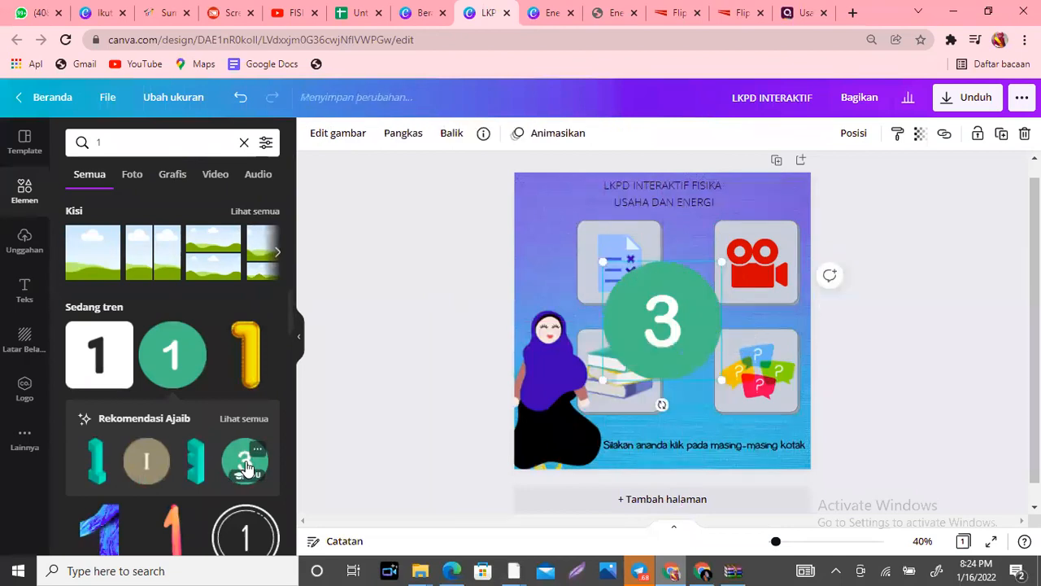
left_click_drag(721, 379, 662, 419)
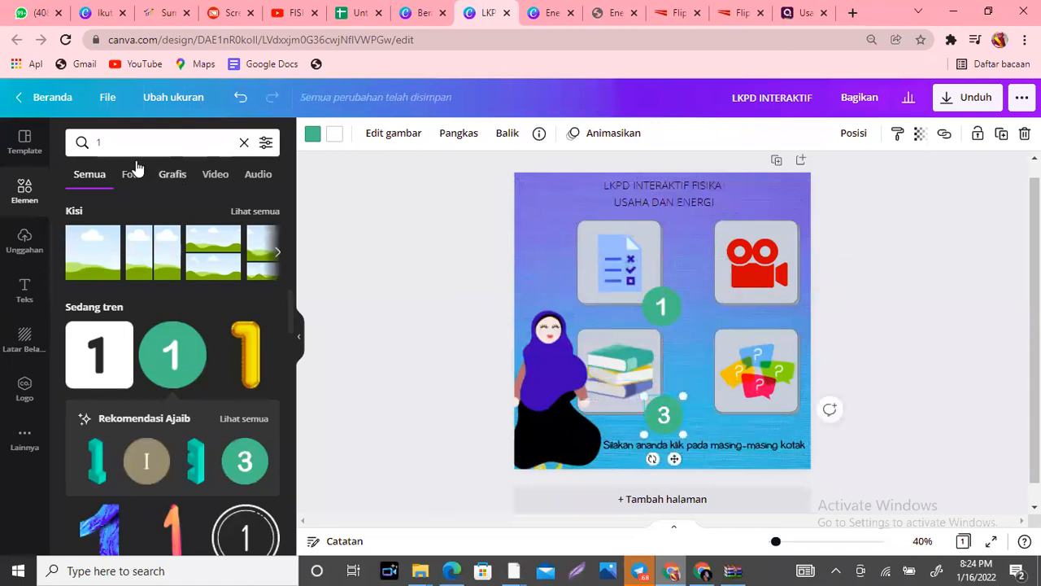
Search the design elements for "2" and place a small green circled 2 on the lower-right corner of the video camera box
left_click(105, 141)
key("BackSpace")
type("2")
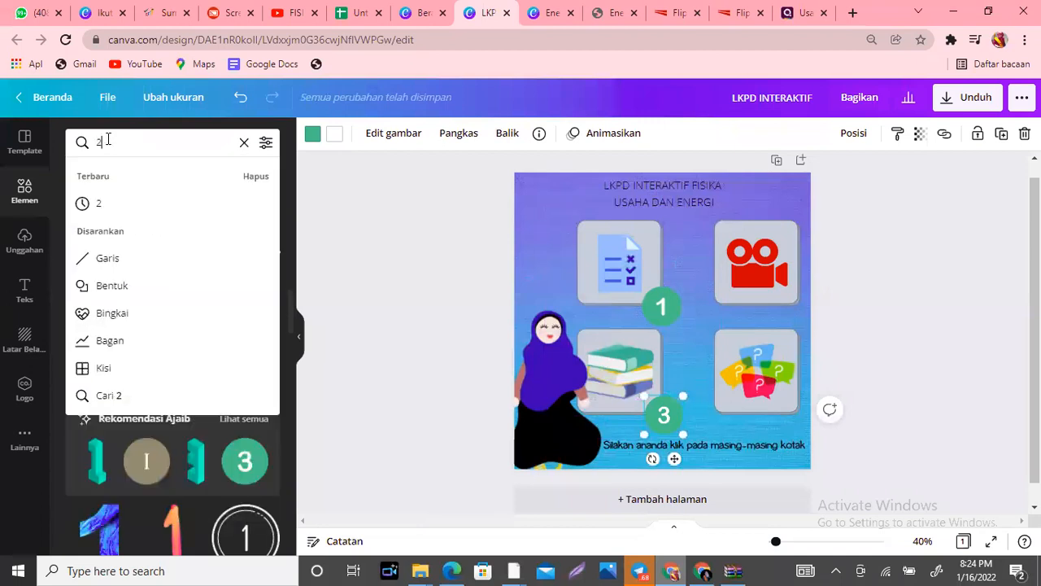
key("Return")
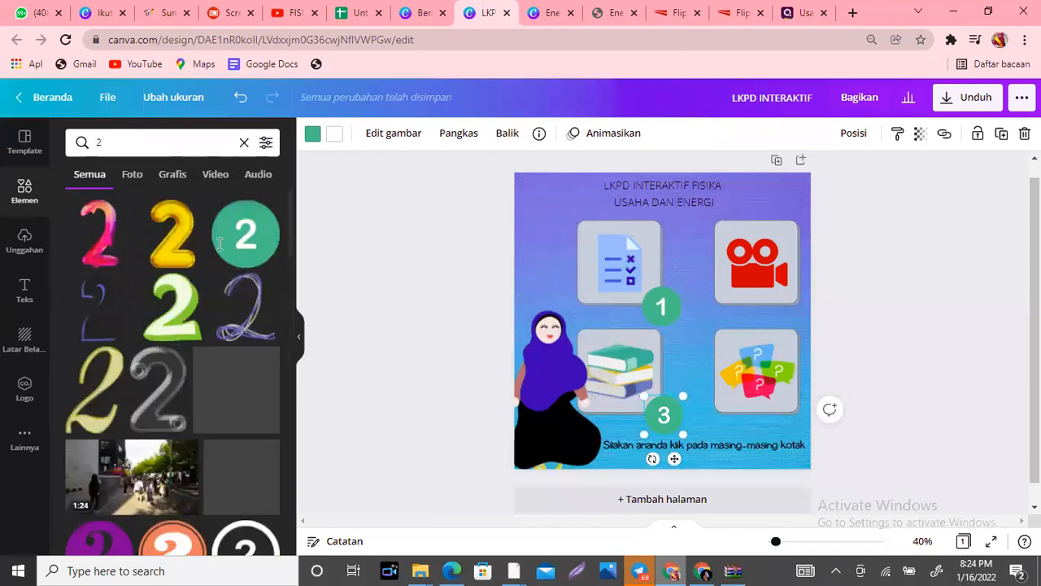
left_click(232, 240)
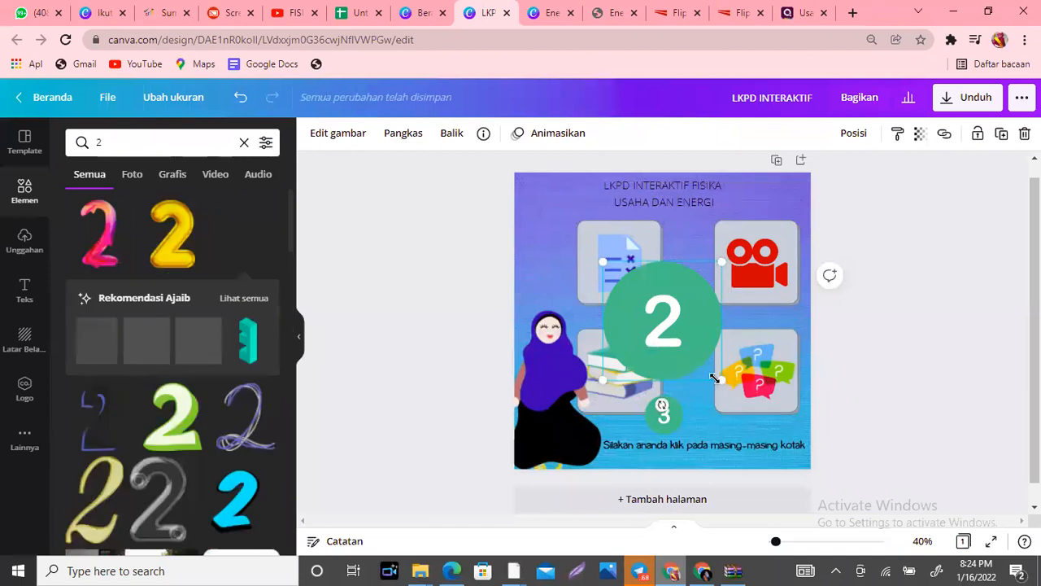
left_click_drag(712, 378, 633, 312)
left_click_drag(774, 320, 800, 324)
Search the design elements for "4" and place a small green circled 4 on the lower-right corner of the question-bubbles box
left_click(124, 141)
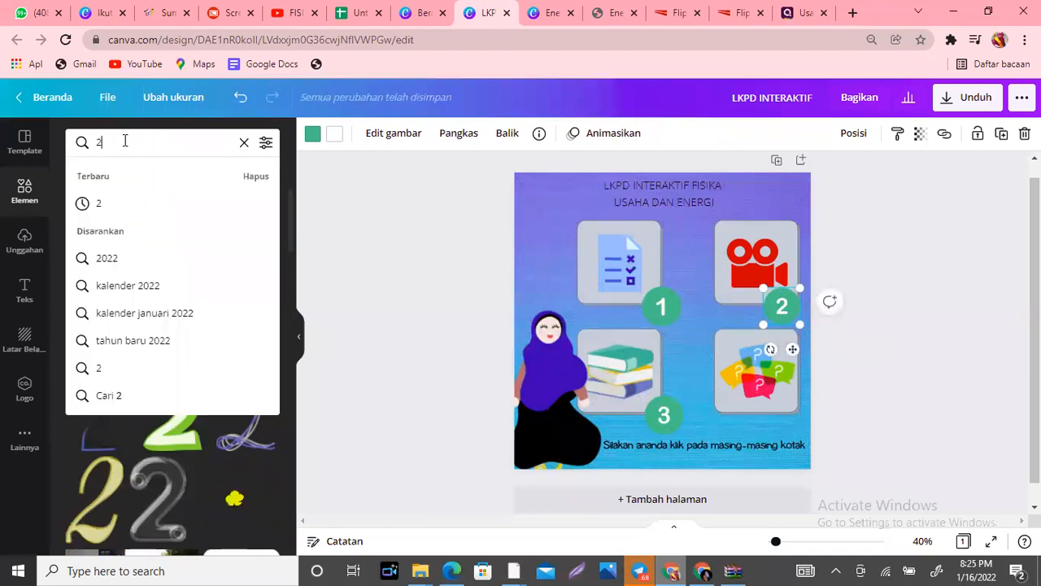
key("BackSpace")
type("4")
key("Return")
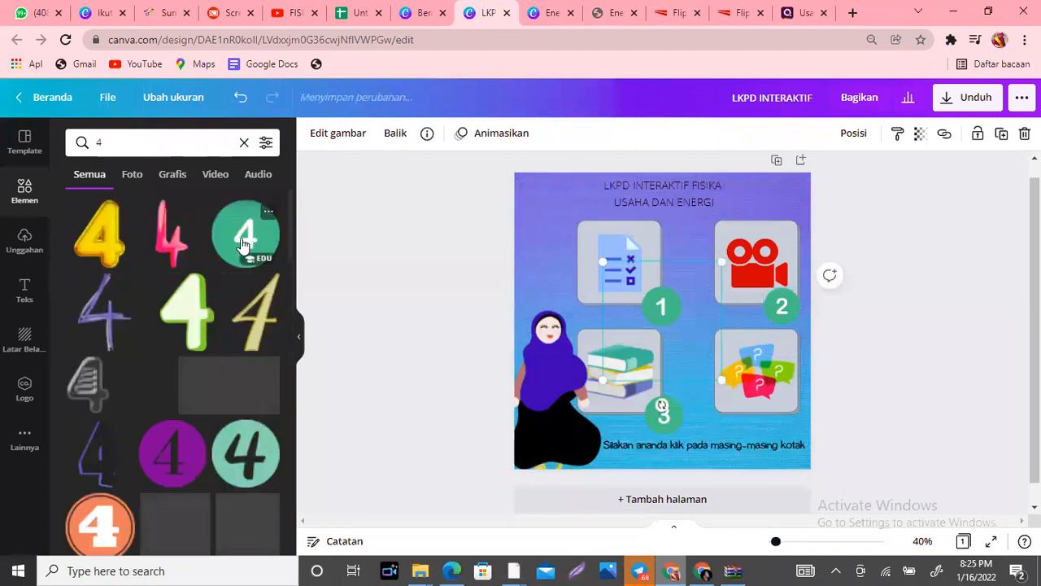
left_click(242, 246)
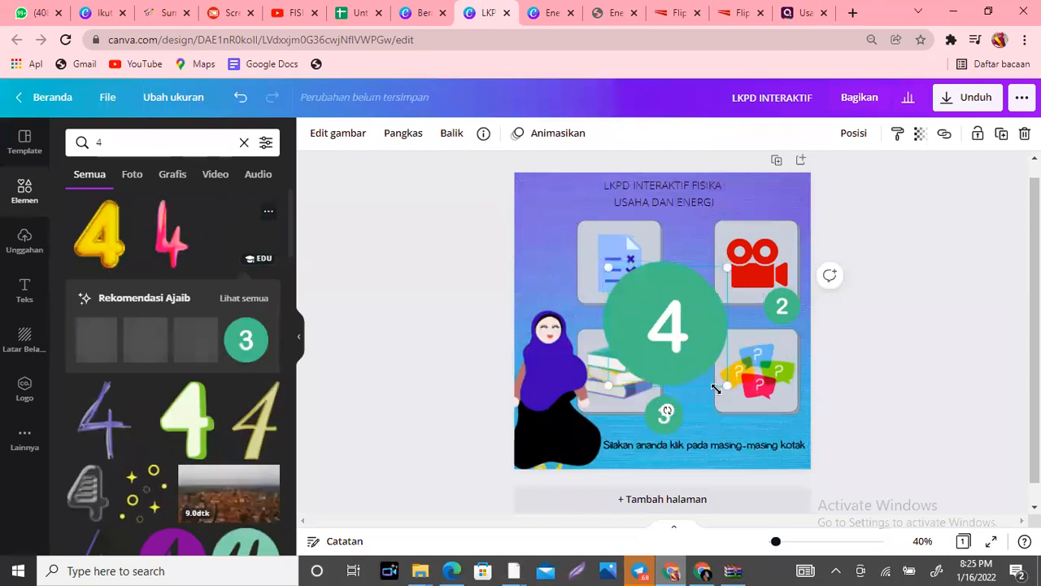
left_click_drag(719, 382, 710, 377)
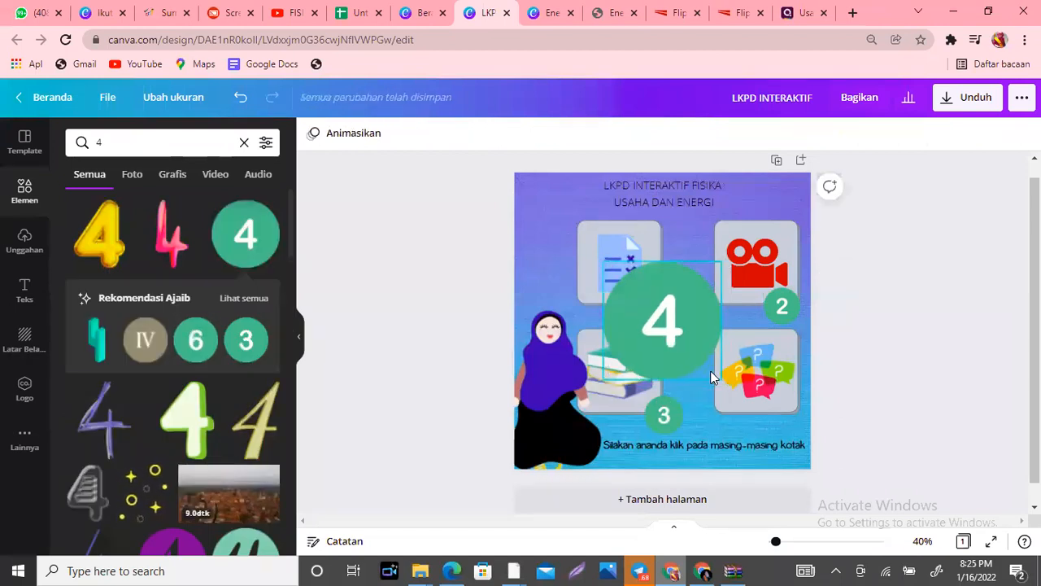
left_click_drag(675, 346, 676, 346)
left_click_drag(720, 380, 795, 414)
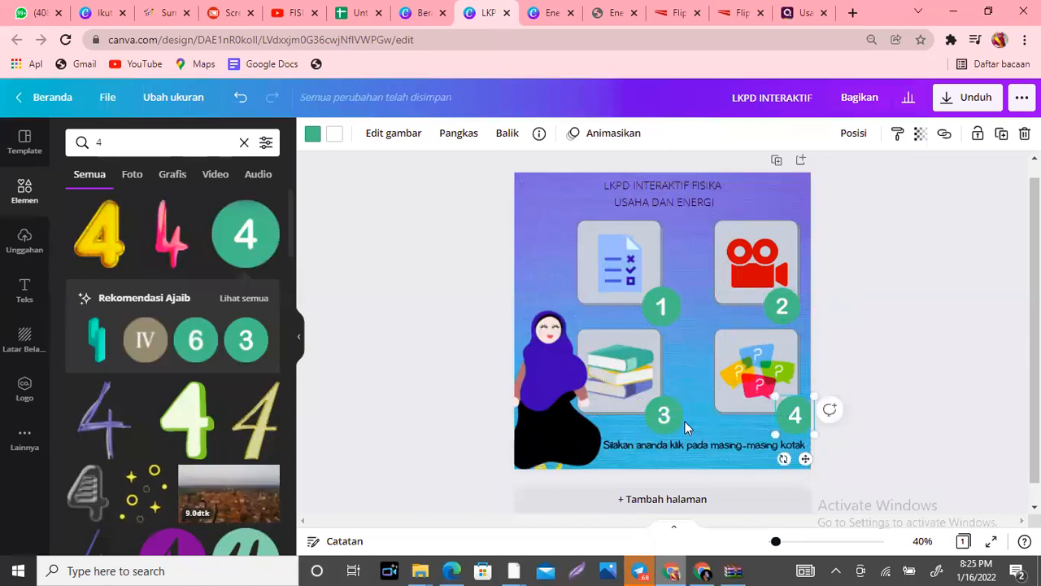
left_click(898, 402)
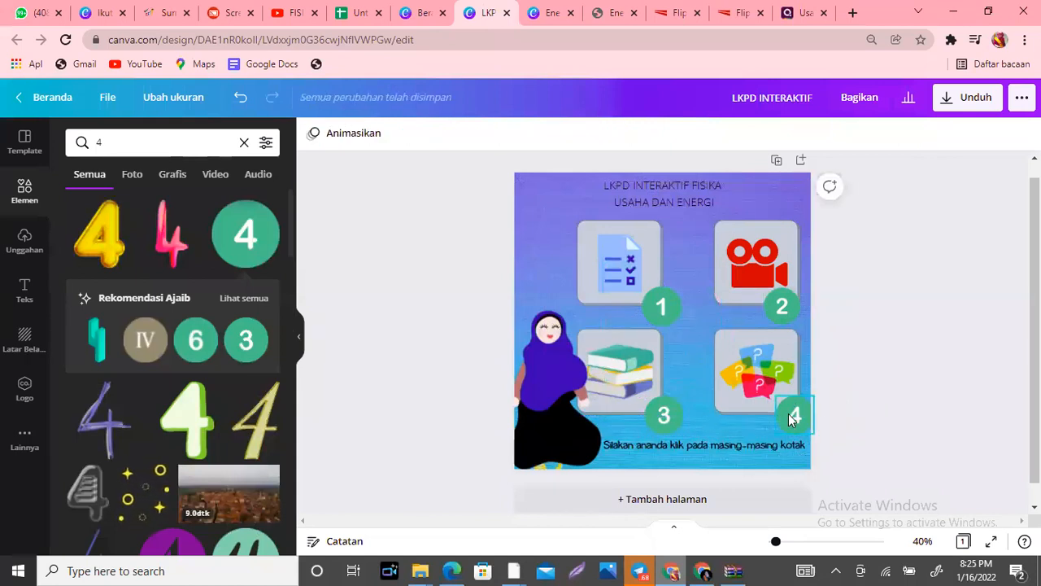
left_click_drag(793, 419, 786, 418)
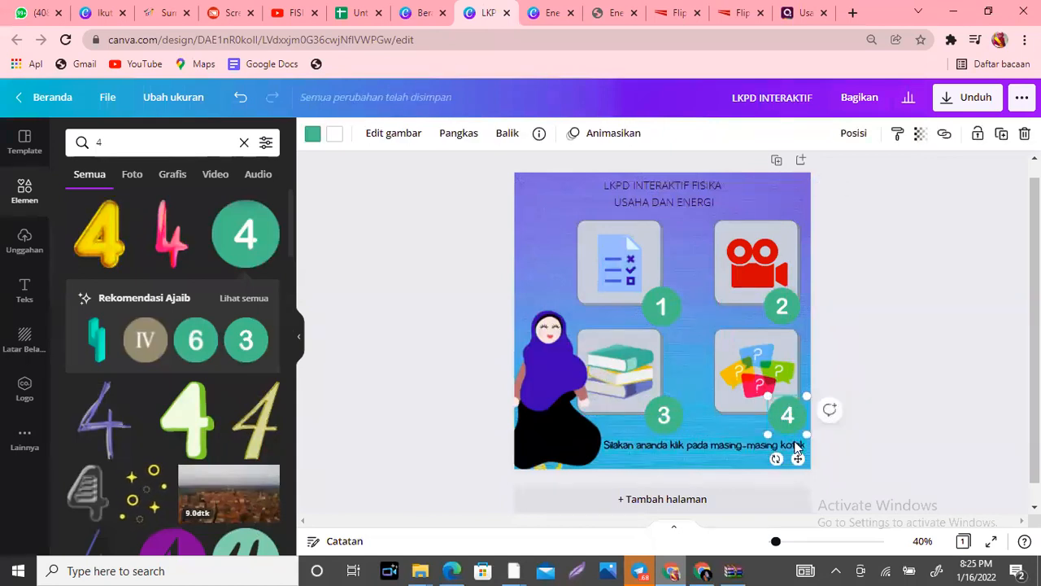
Append ", sesuai dengan urutan nomor" to the instruction text and shift the text block slightly upward
left_click(796, 445)
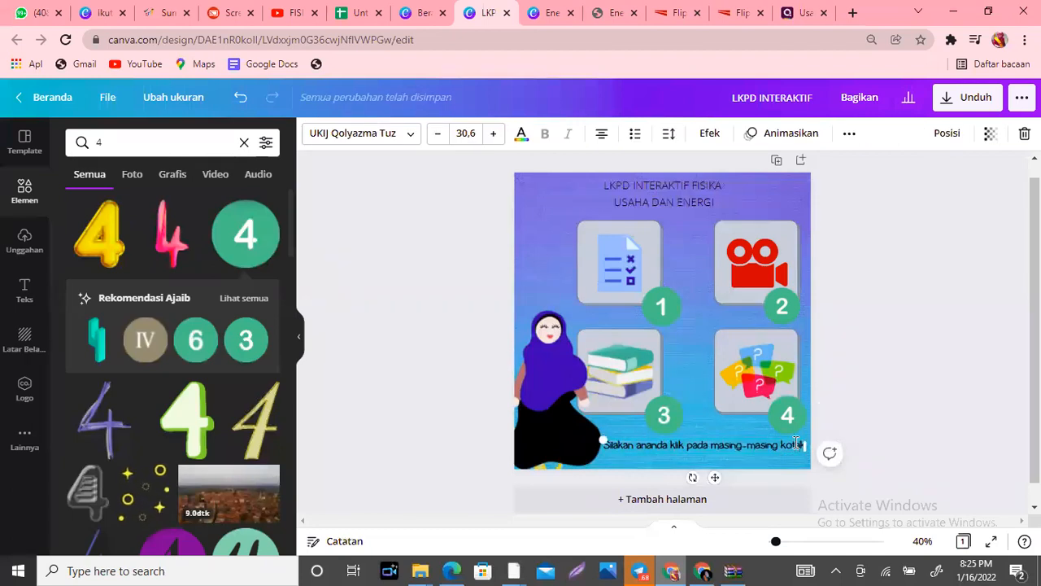
type(", s")
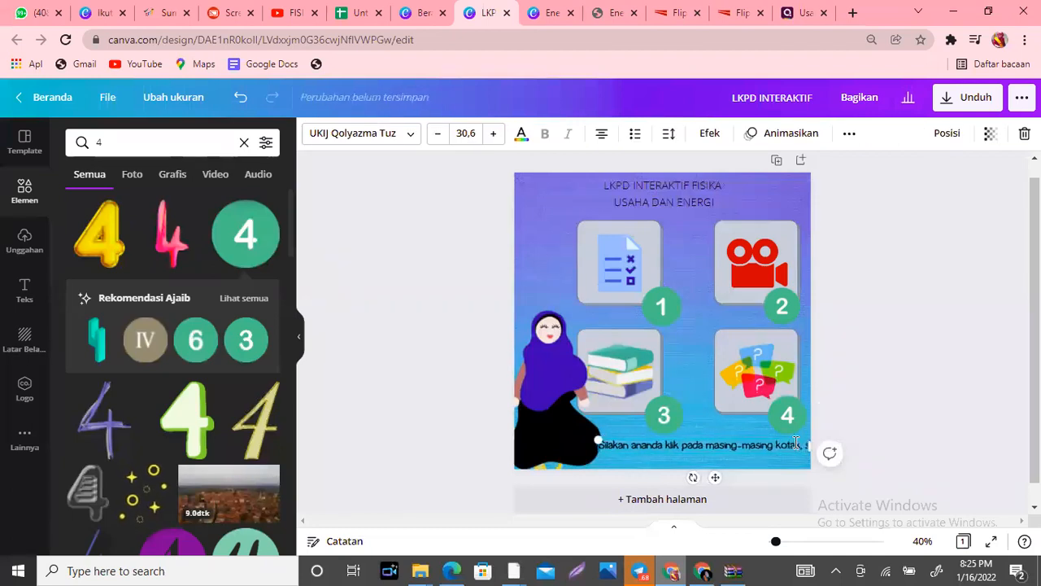
type("esu")
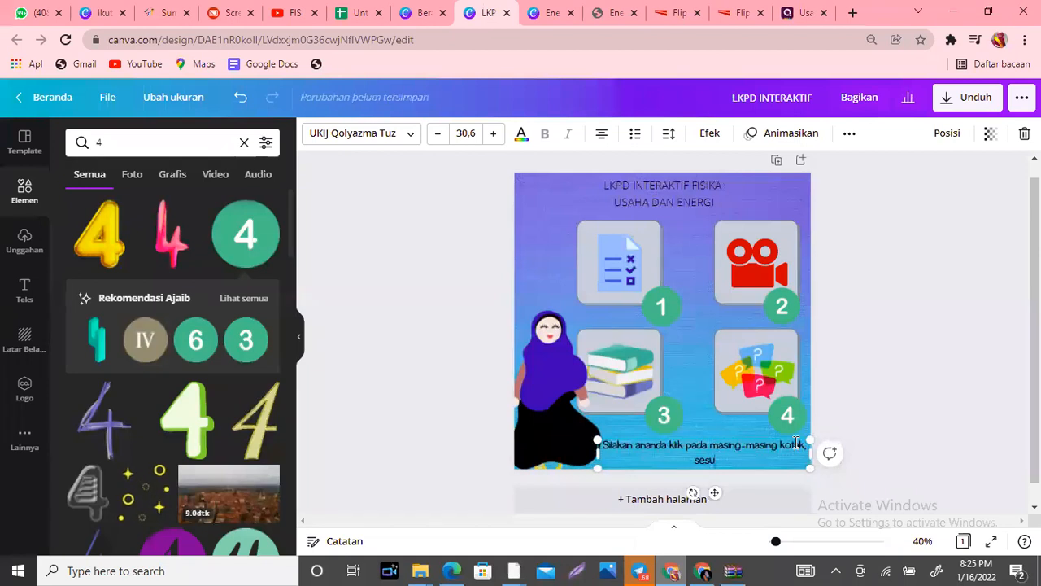
type("ai dengan u")
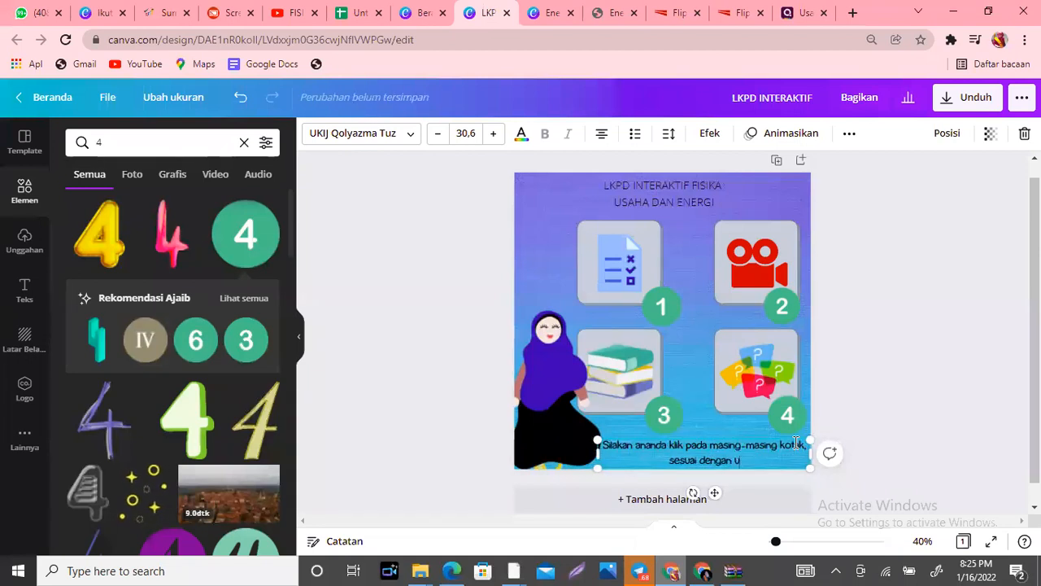
type("rutan nomor")
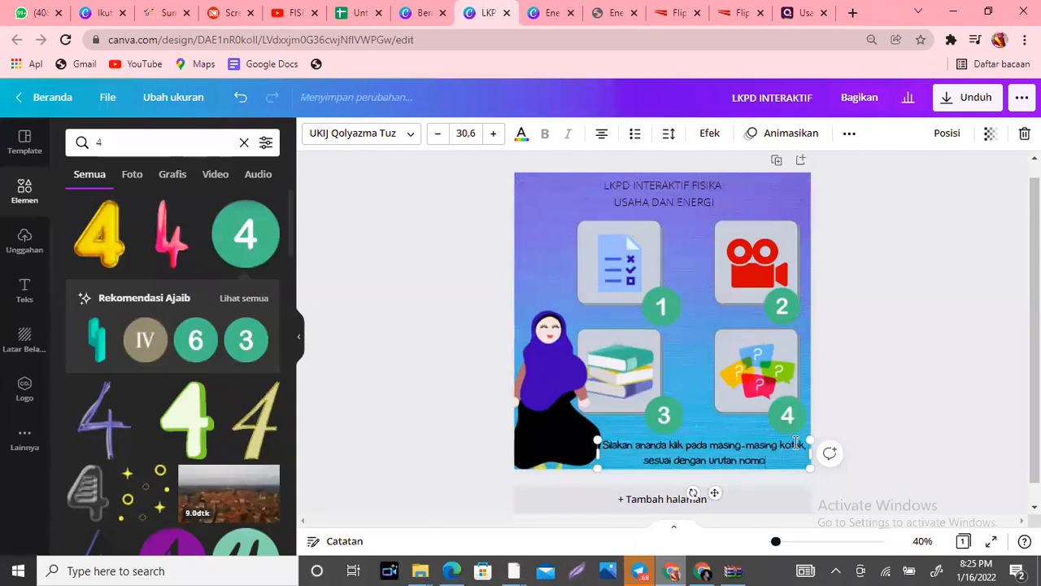
left_click(980, 391)
left_click_drag(700, 453, 700, 450)
left_click(886, 396)
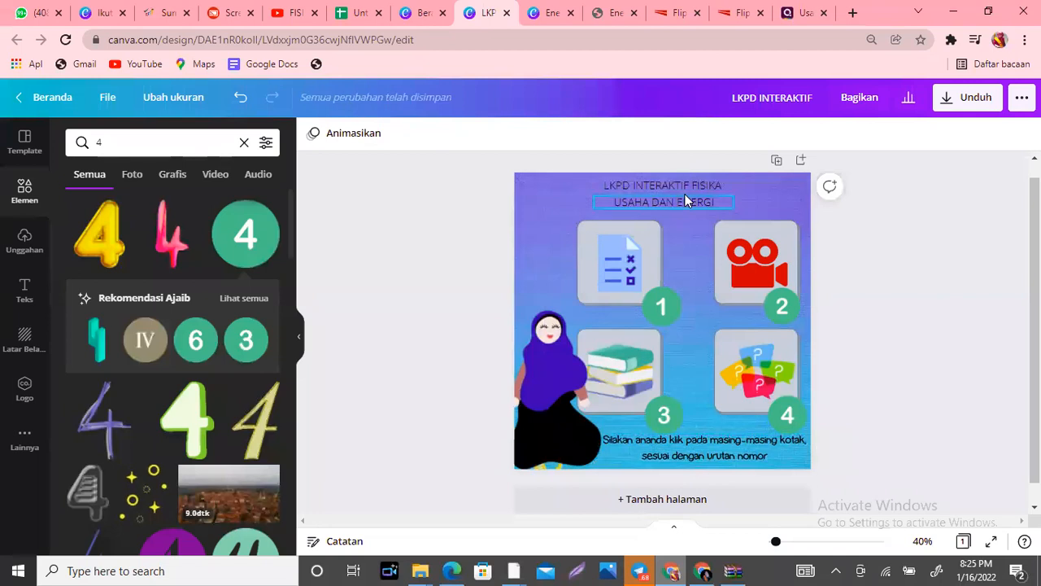
Change the font of both title lines, LKPD INTERAKTIF FISIKA and USAHA DAN ENERGI, to Lazydog
left_click_drag(598, 157, 708, 209)
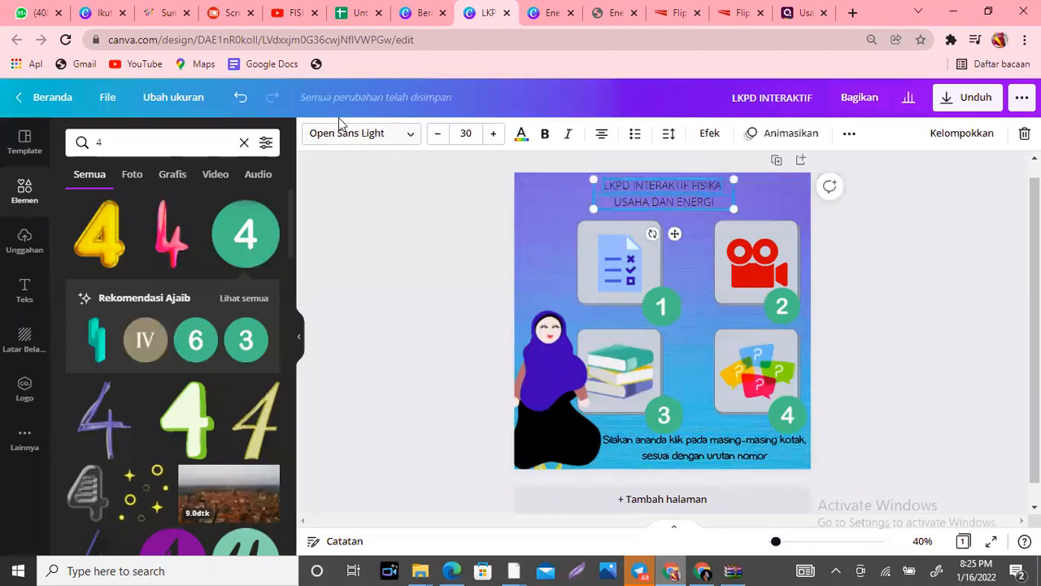
left_click(412, 139)
left_click(139, 297)
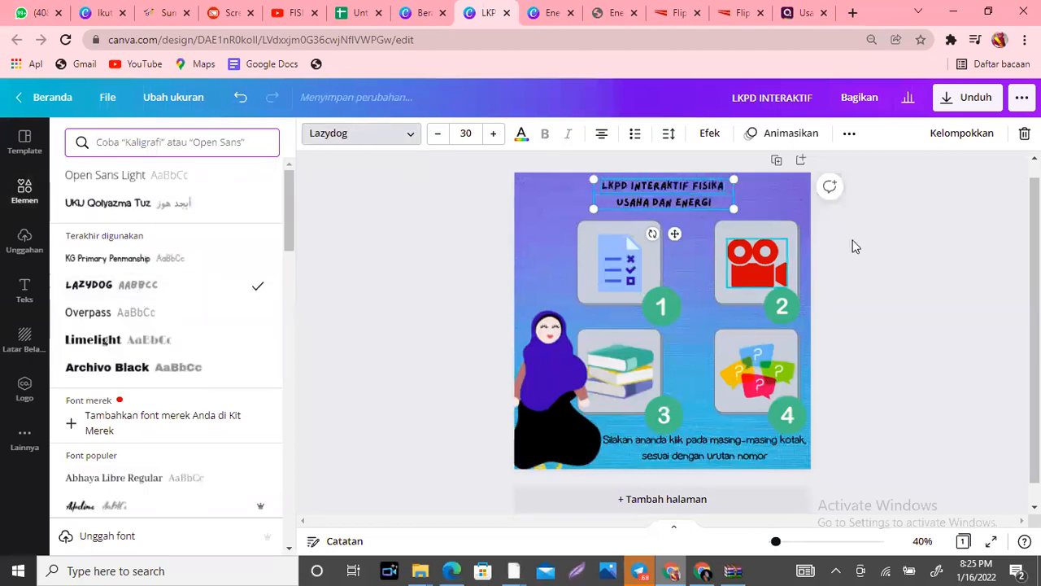
left_click(895, 256)
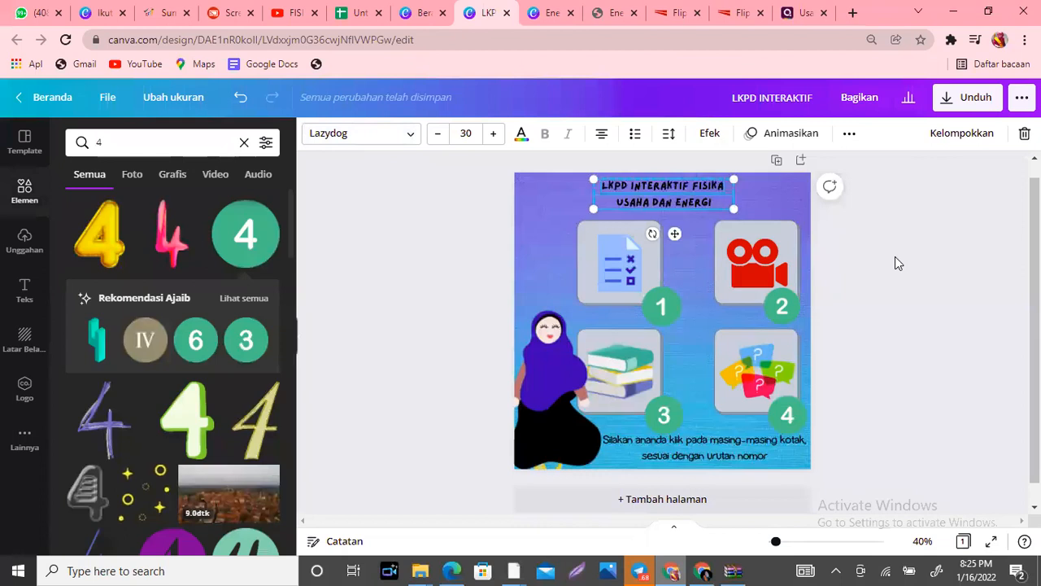
left_click(895, 256)
Download the worksheet design as a PDF Standar file
left_click(953, 110)
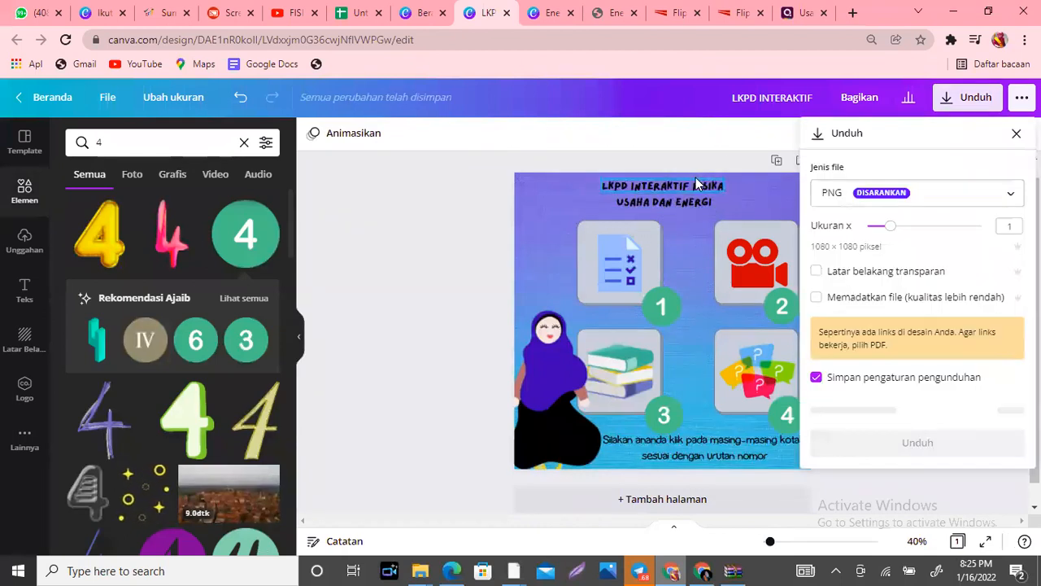
left_click(953, 192)
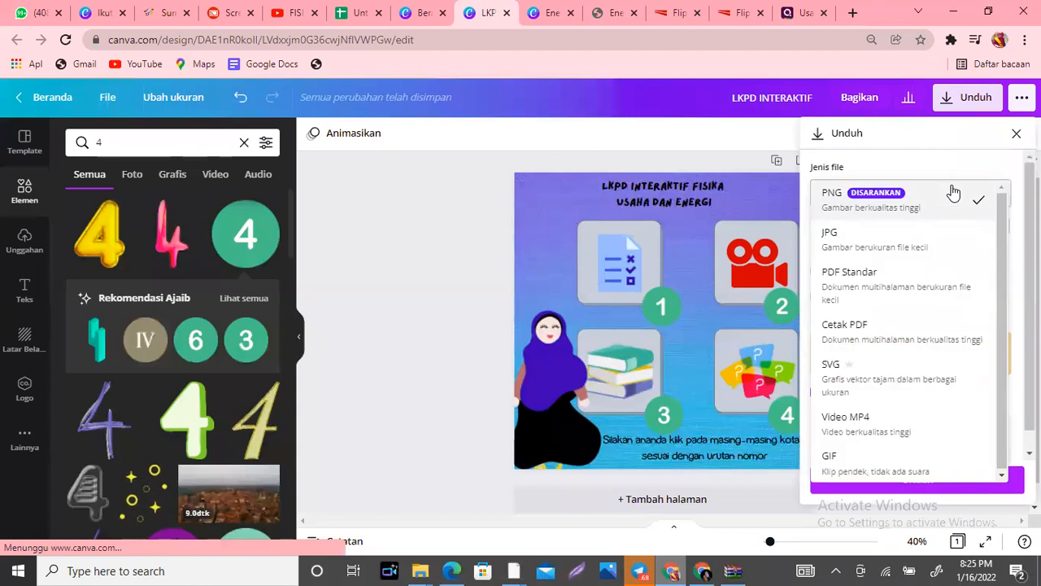
left_click(885, 293)
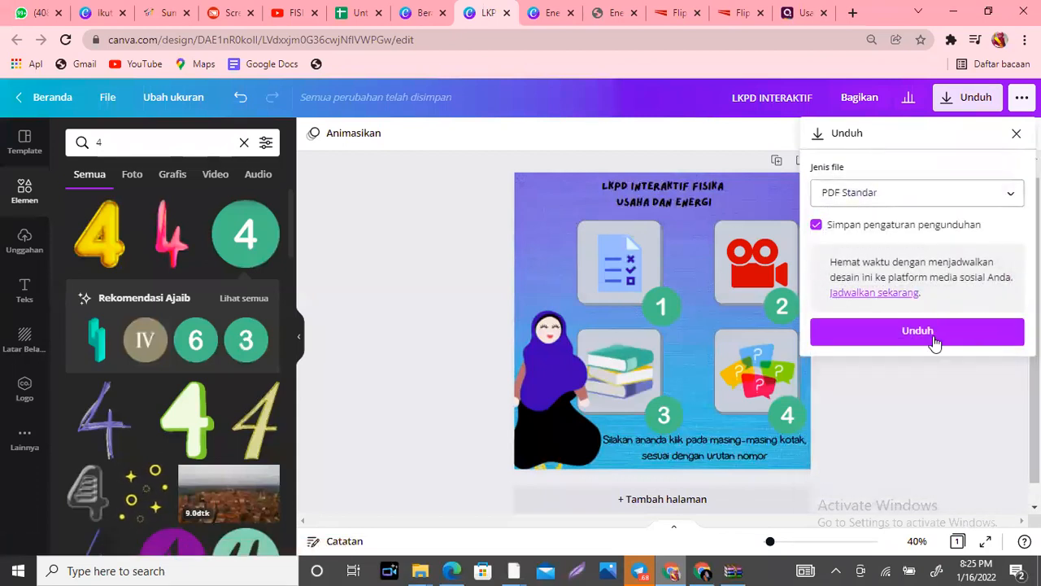
left_click(934, 340)
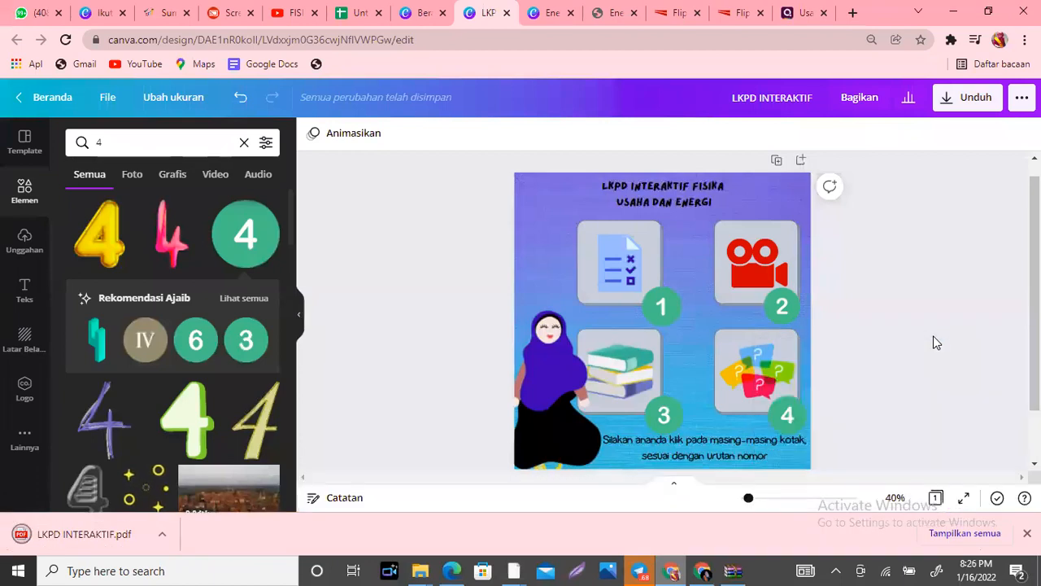
Open the downloaded LKPD INTERAKTIF.pdf and check the layout of the whole page
left_click(161, 536)
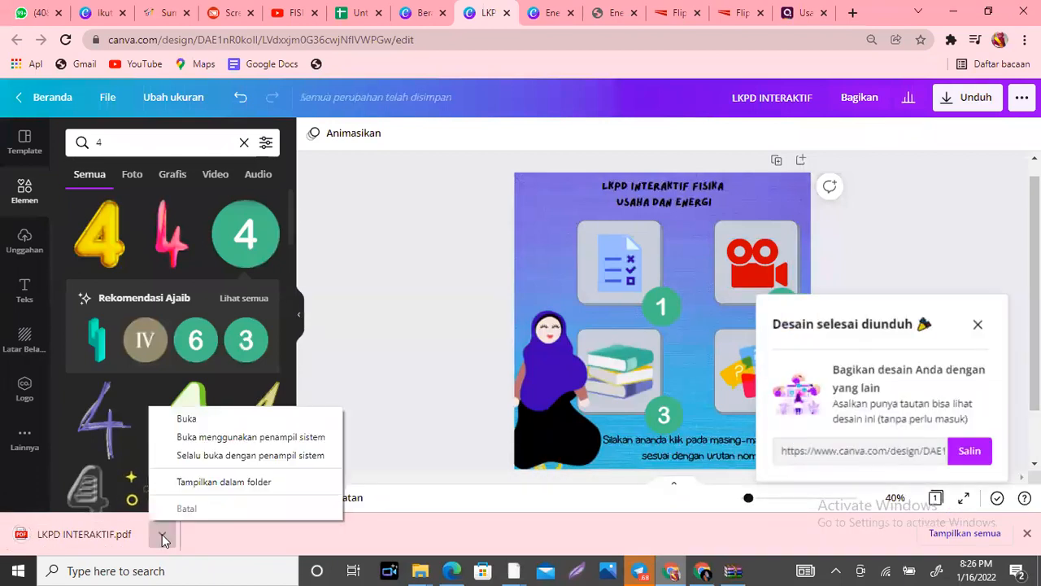
left_click(187, 417)
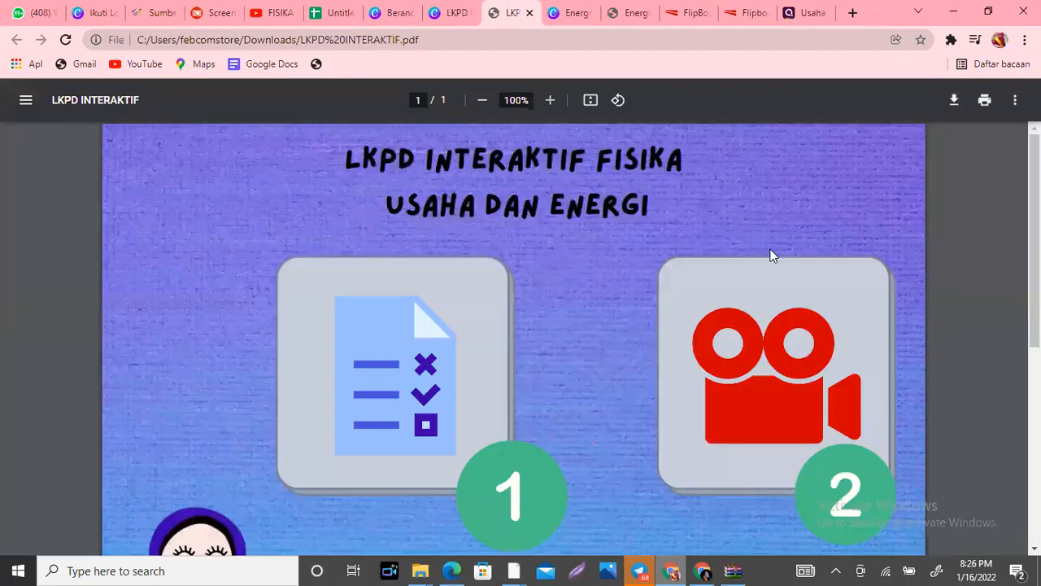
scroll(771, 249, "down", 4)
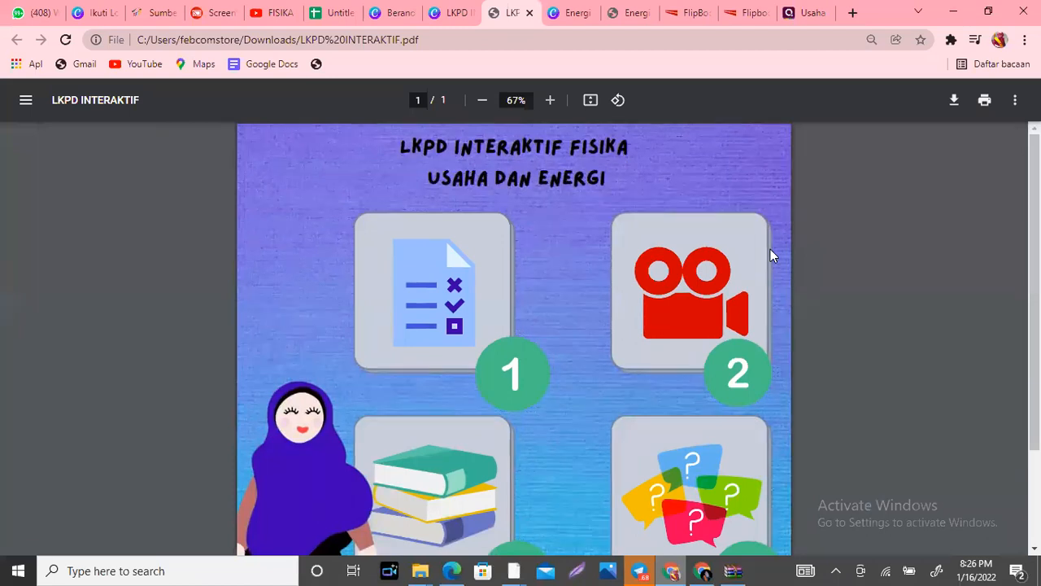
scroll(771, 249, "down", 3)
scroll(769, 248, "up", 1)
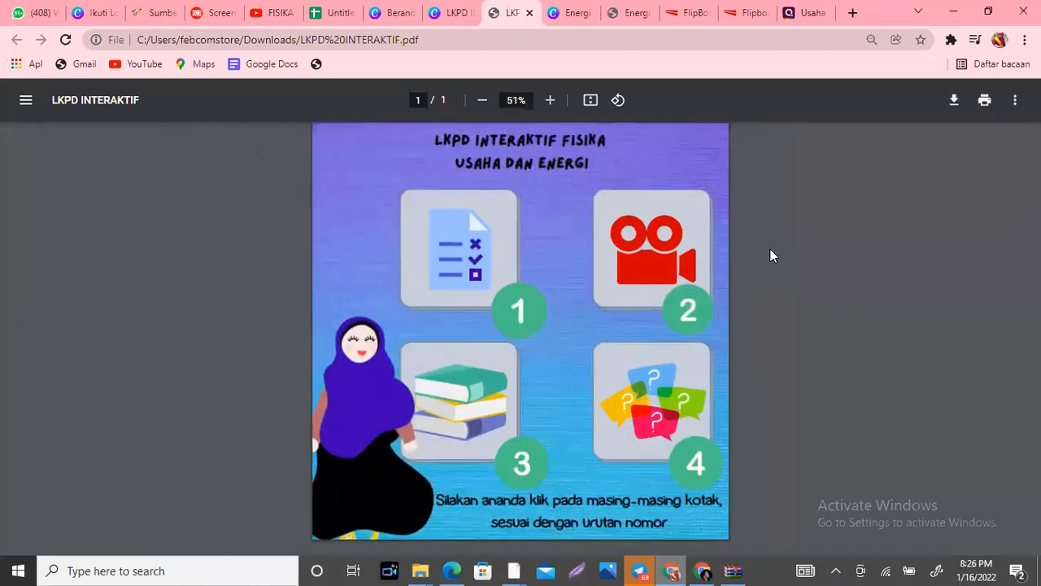
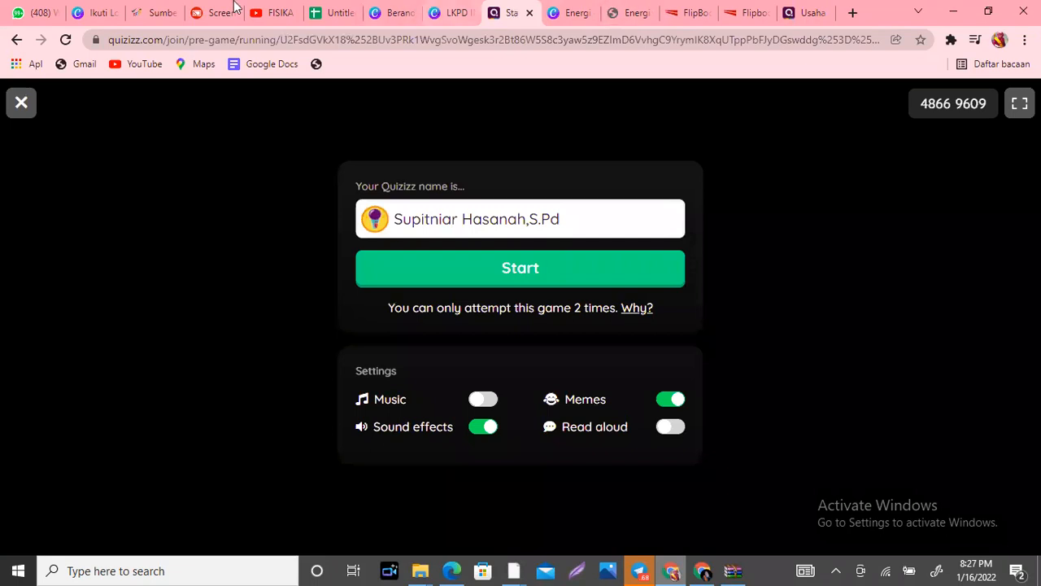
Return from the Quizizz start page to the worksheet PDF and show its full page again
left_click(13, 40)
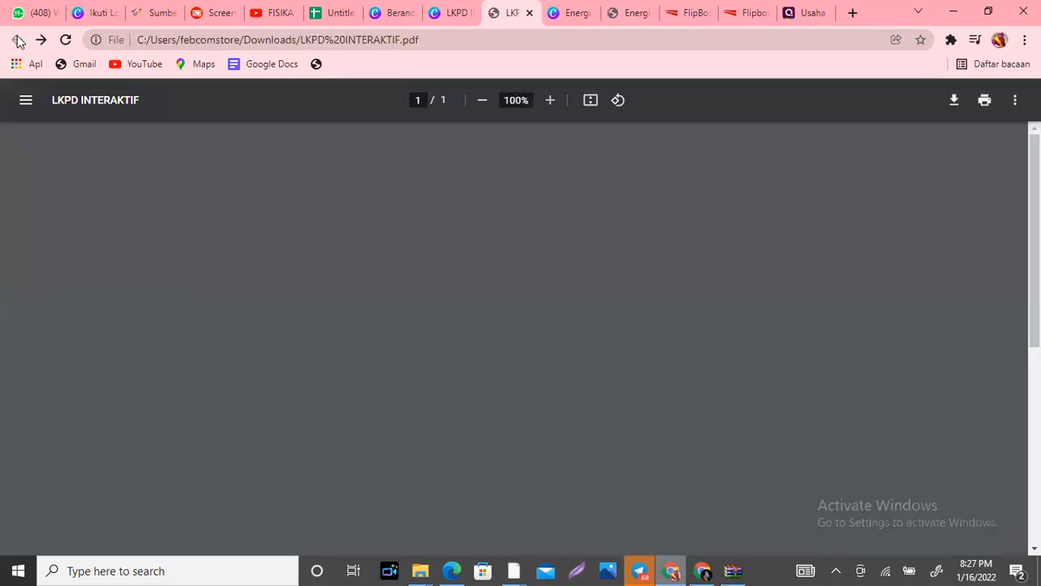
scroll(476, 364, "down", 4)
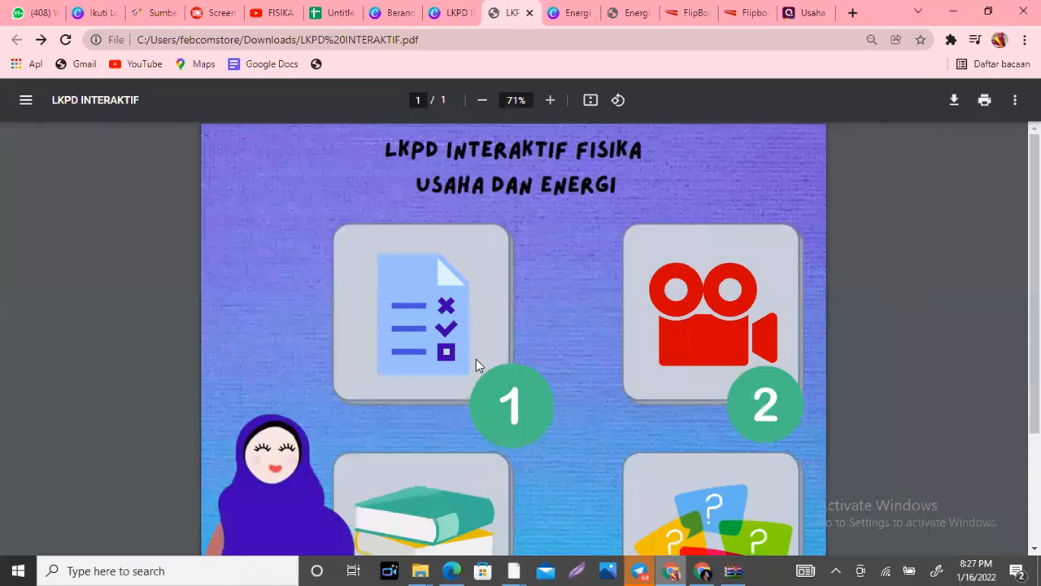
scroll(476, 365, "down", 3)
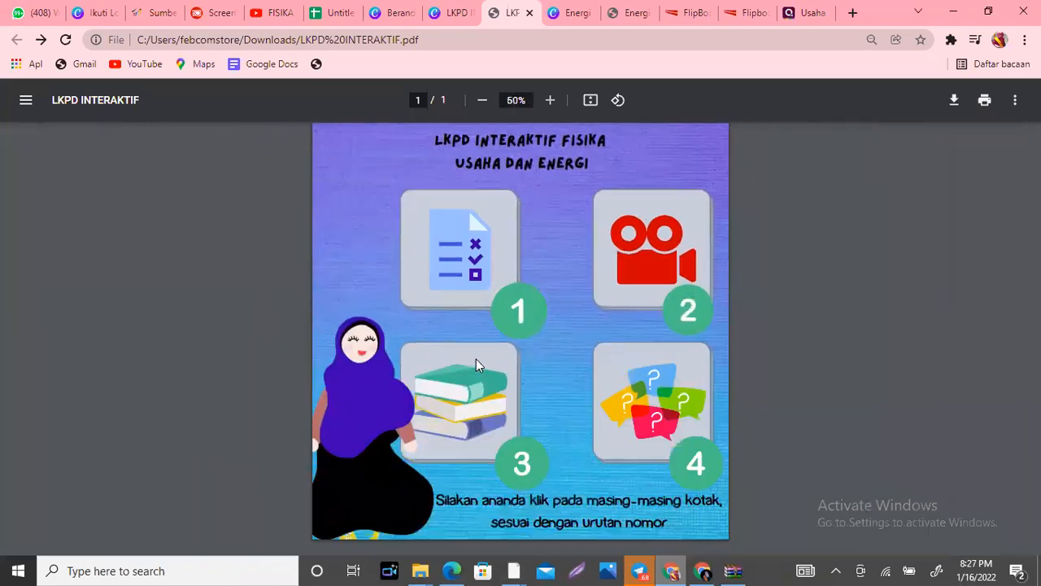
scroll(476, 364, "up", 1)
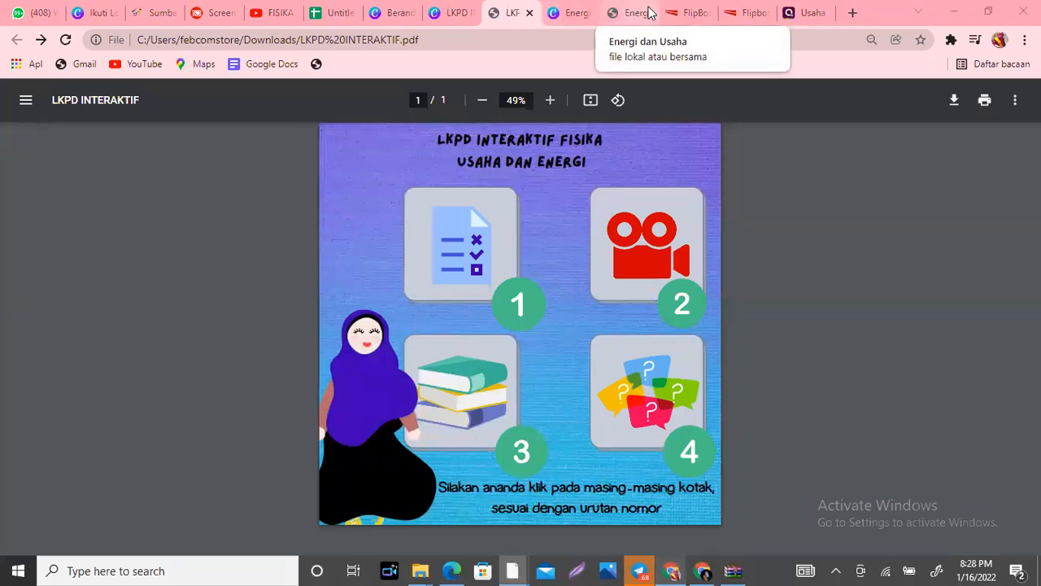
Switch to the flipbookpdf.net page and load classroom.google.com in its place
left_click(693, 14)
left_click(274, 39)
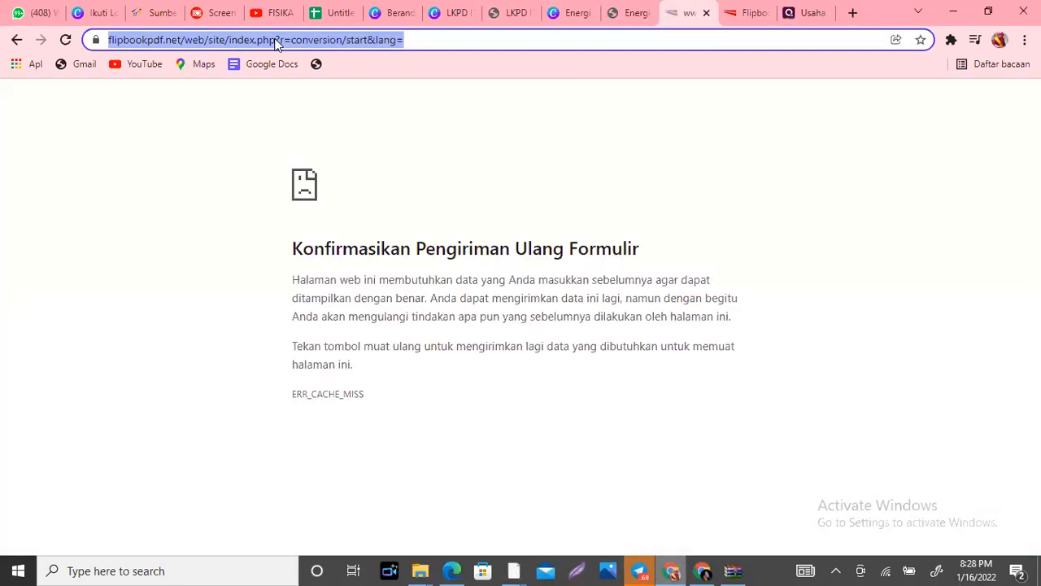
type("clas")
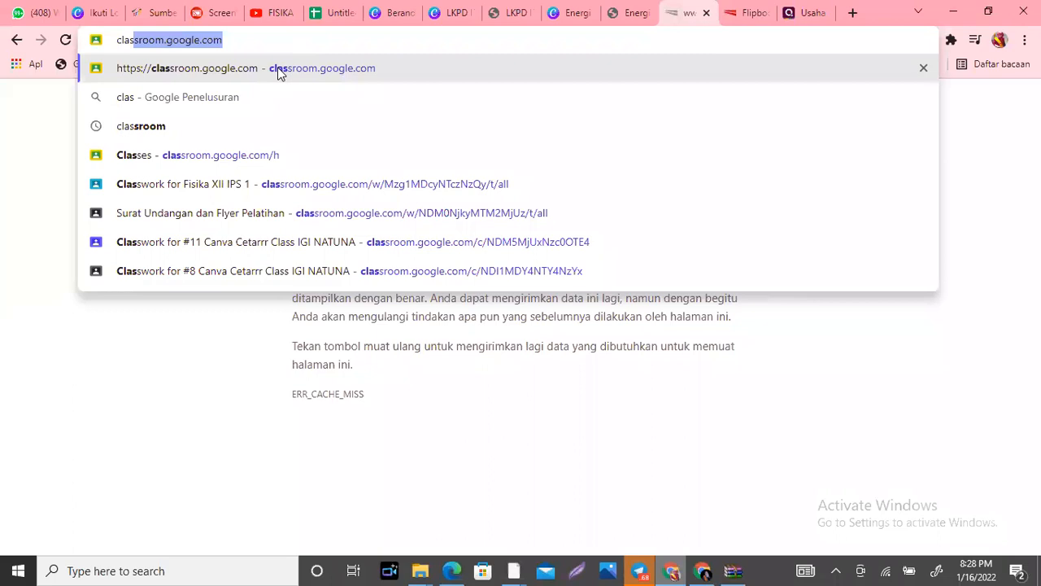
left_click(278, 69)
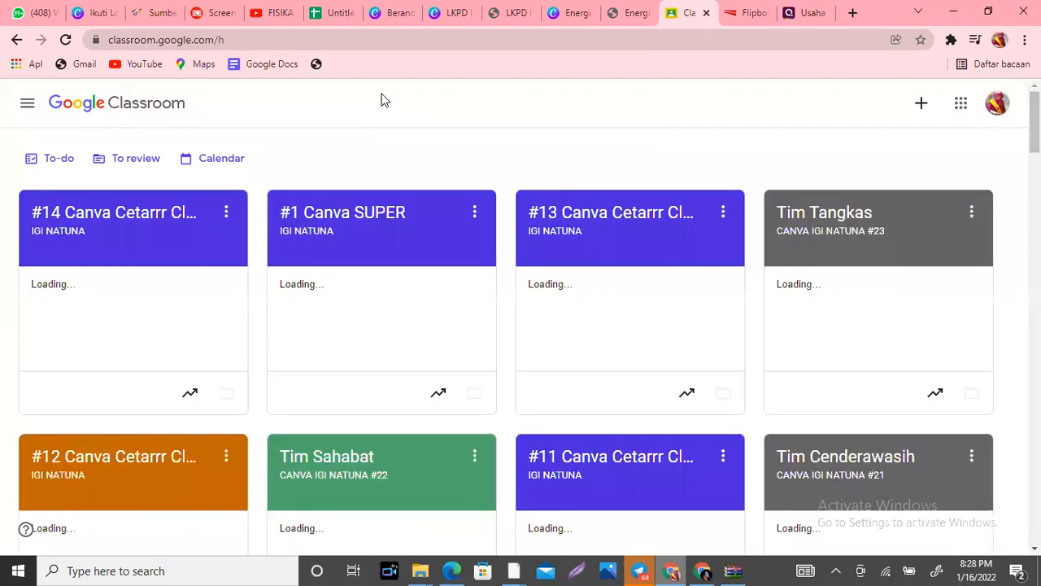
Open the draft assignment Tugas Hari Keempat for editing from the classwork of #14 Canva Cetarrr Class
left_click(73, 220)
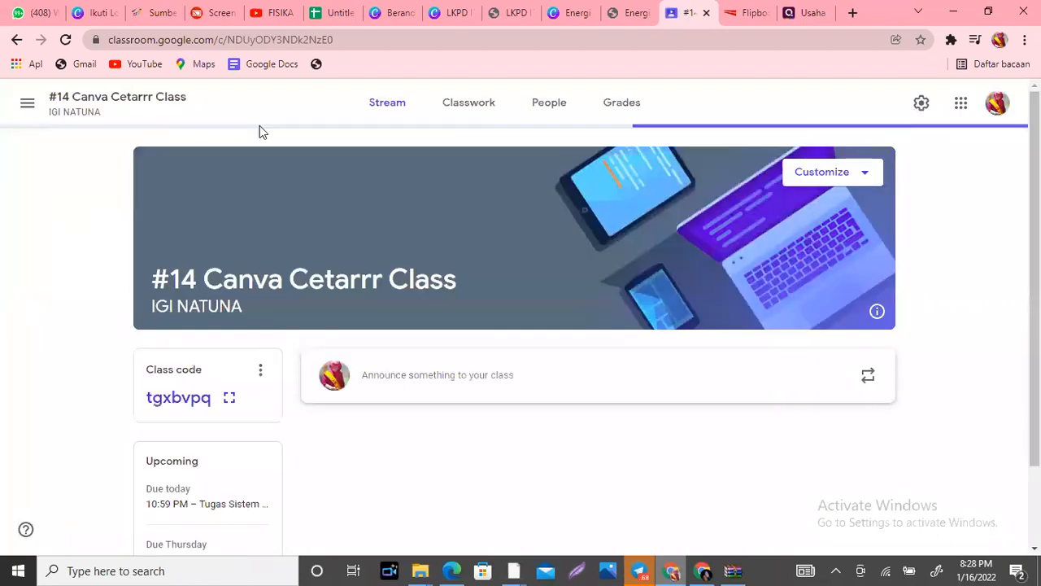
left_click(474, 106)
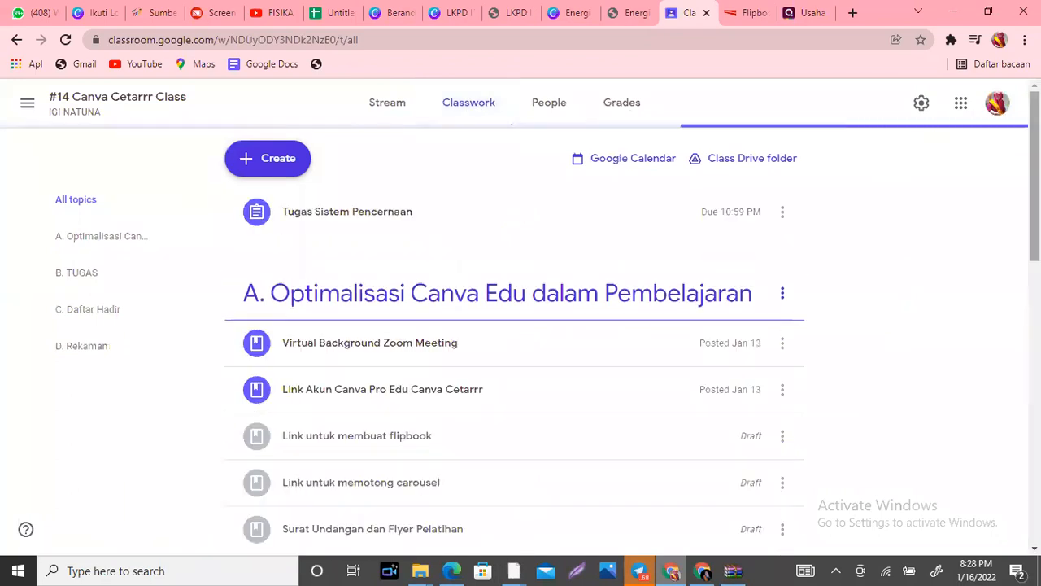
scroll(521, 326, "down", 5)
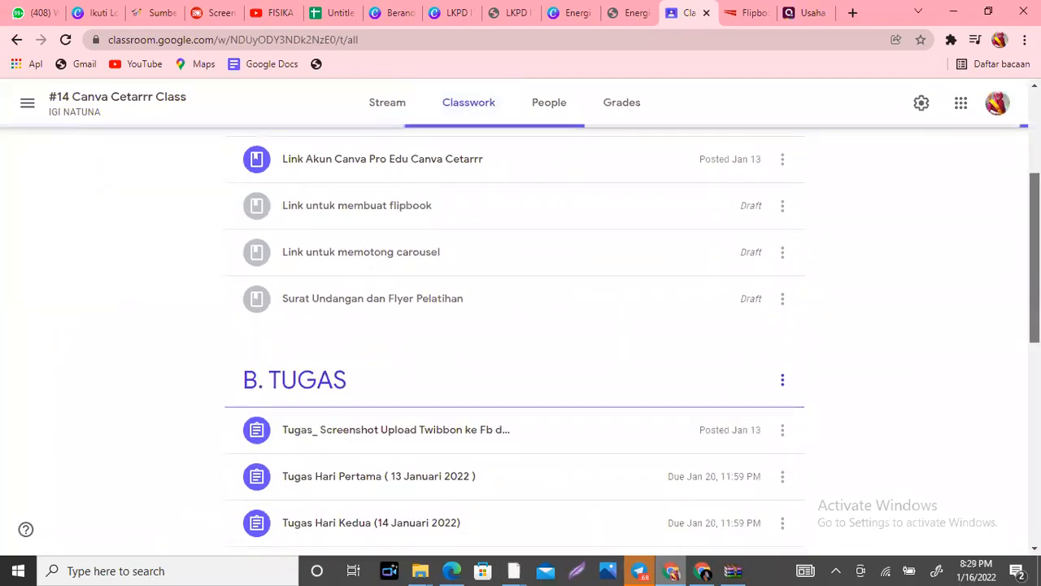
scroll(628, 263, "down", 1)
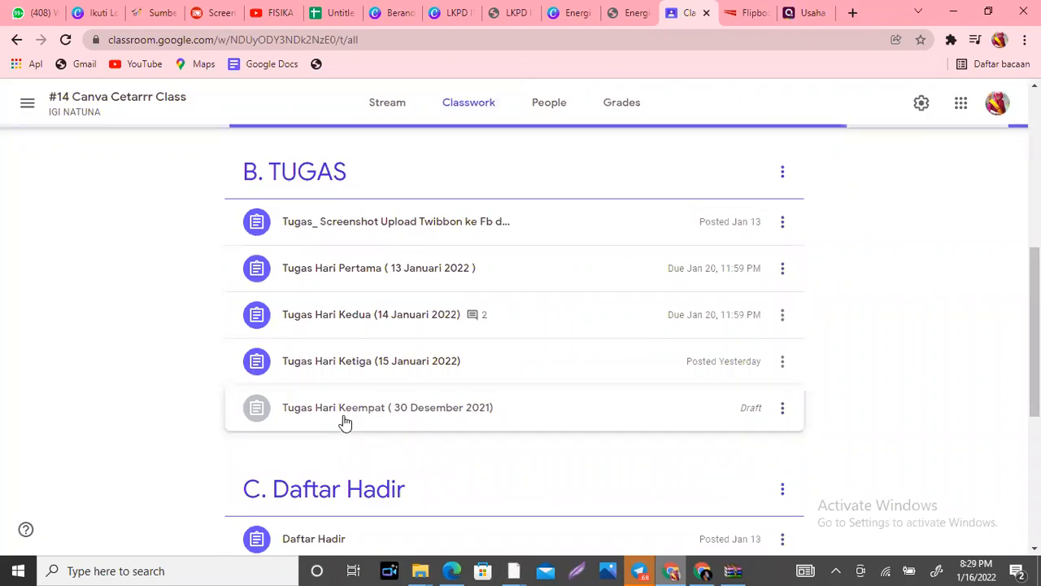
right_click(345, 420)
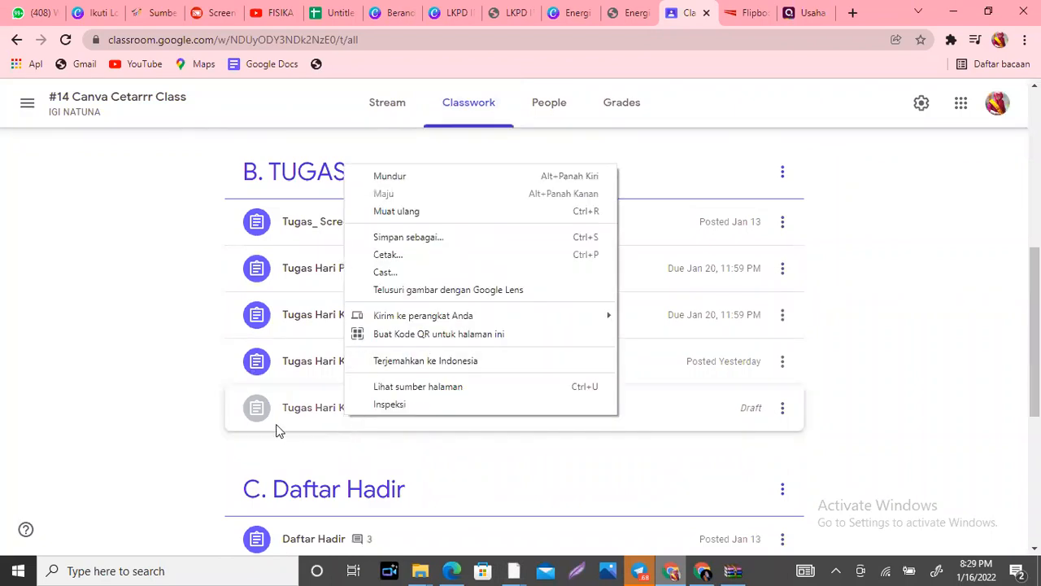
left_click(318, 426)
left_click(318, 426)
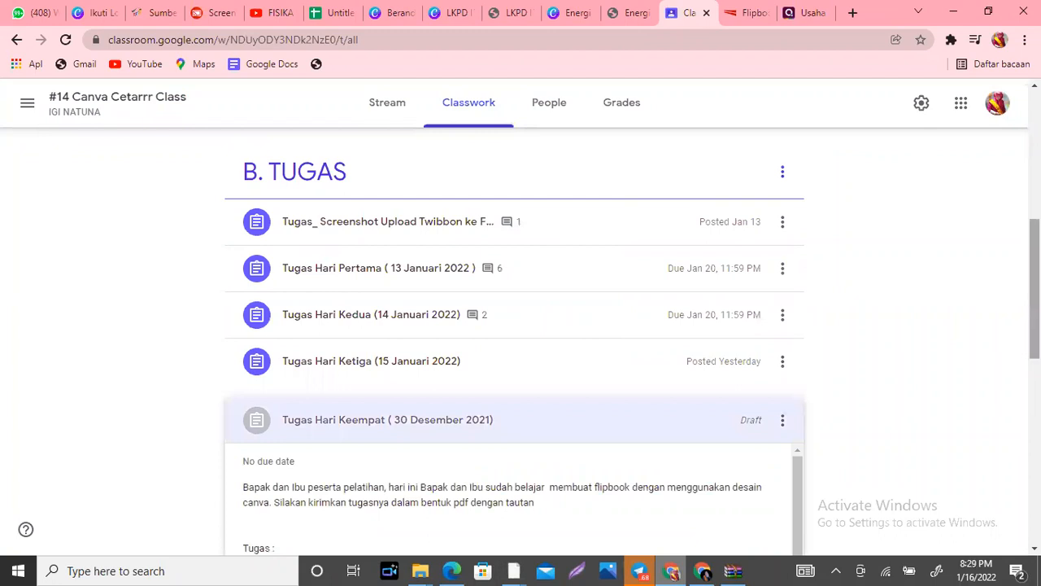
scroll(948, 323, "down", 2)
left_click(280, 438)
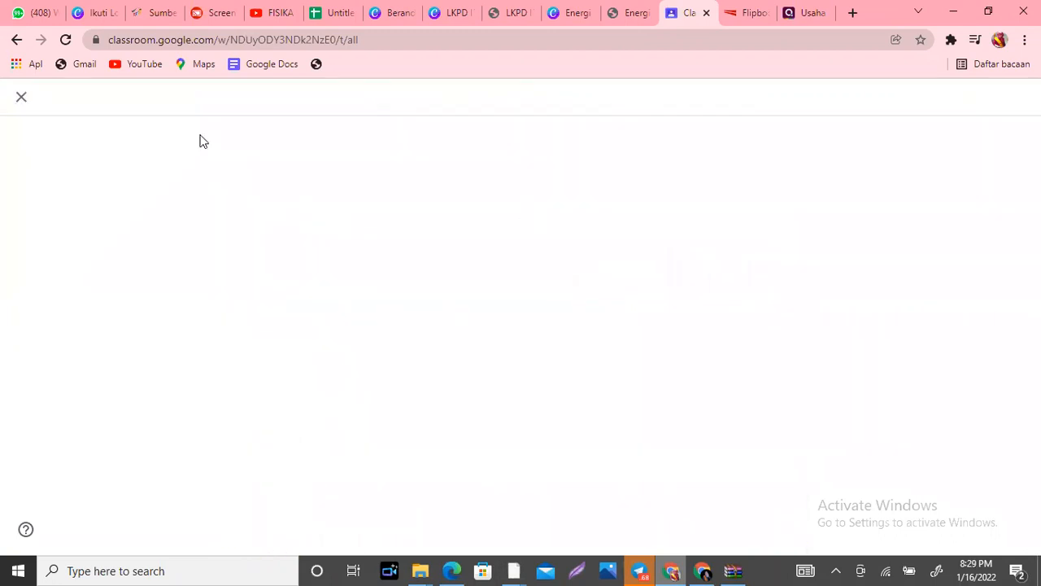
Change the date in the assignment title to 16 Januari 2022
left_click_drag(292, 167, 190, 166)
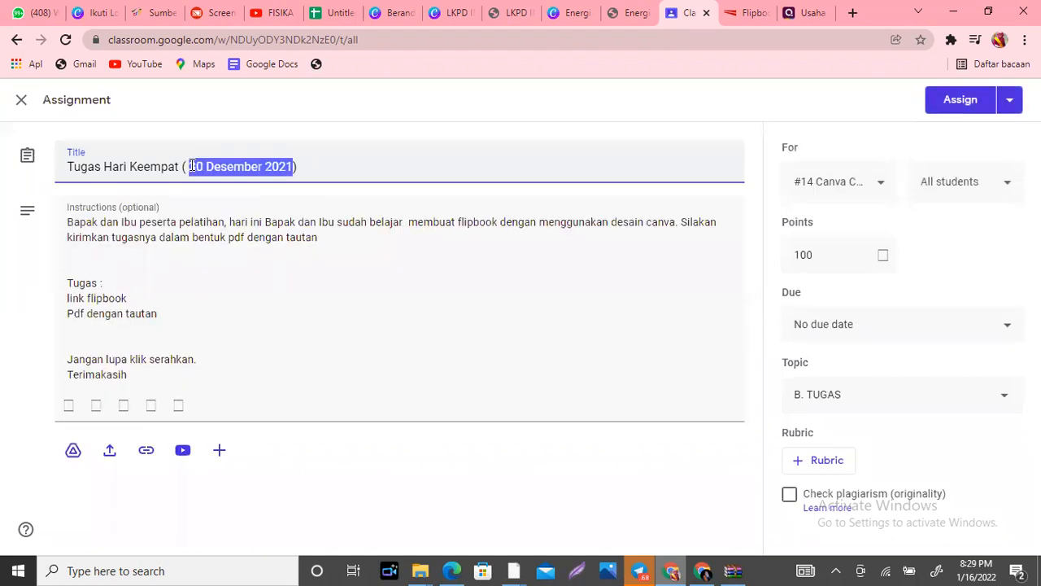
key("BackSpace")
type("16 Januari 2022")
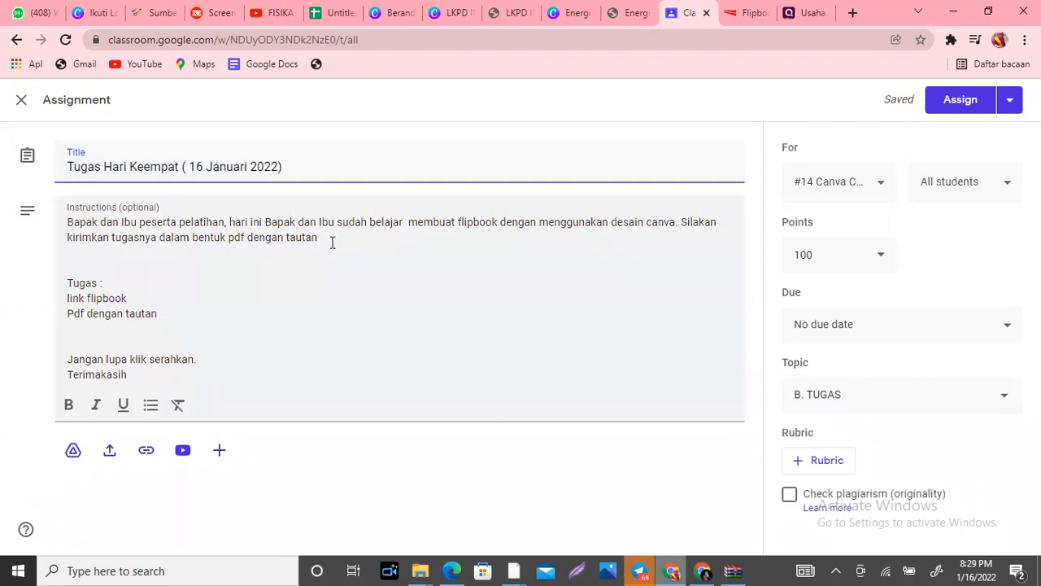
In the instructions, replace the second task line with "LKPD Interaktif ( pdf )" and add "( link )" after "link flipbook"
left_click(142, 299)
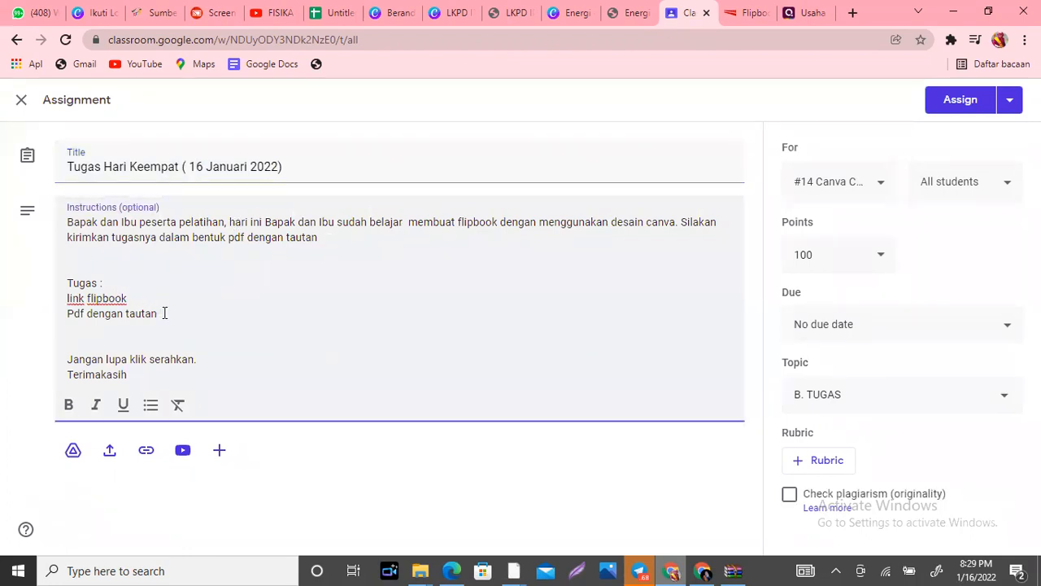
left_click_drag(164, 313, 59, 317)
type("LKPD In")
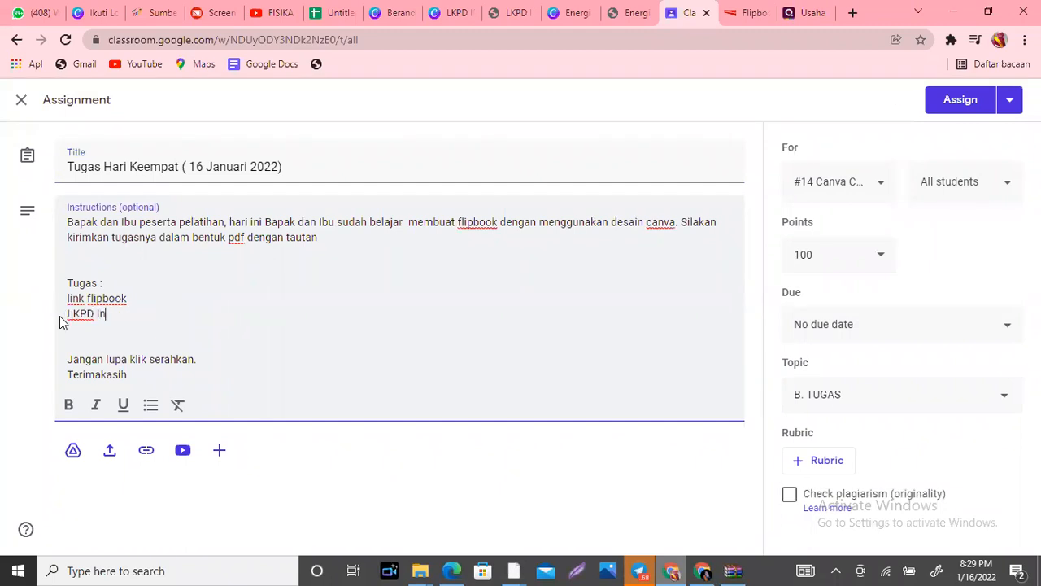
type("teraktif")
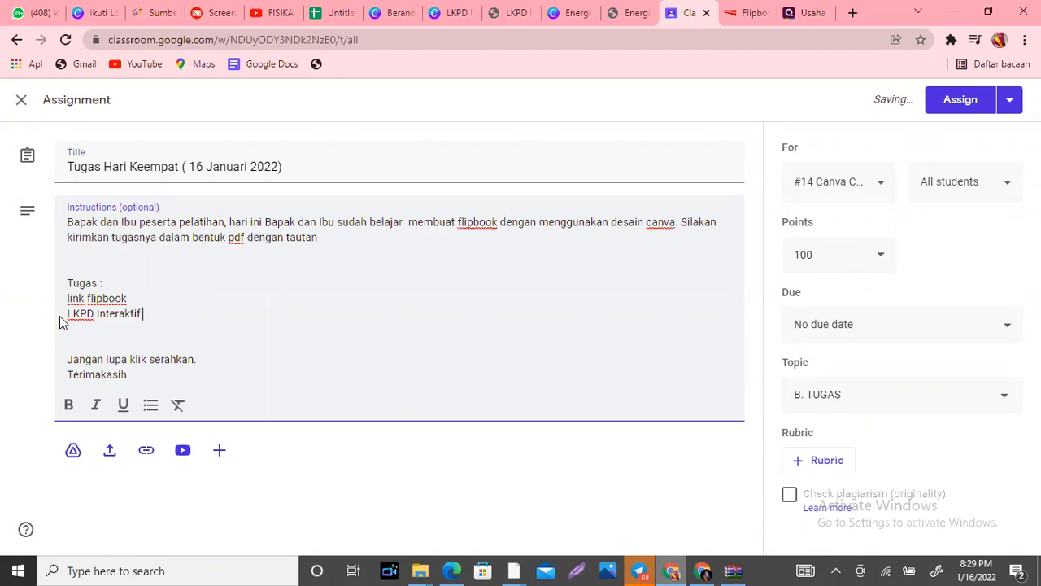
type(" ( pdf ")
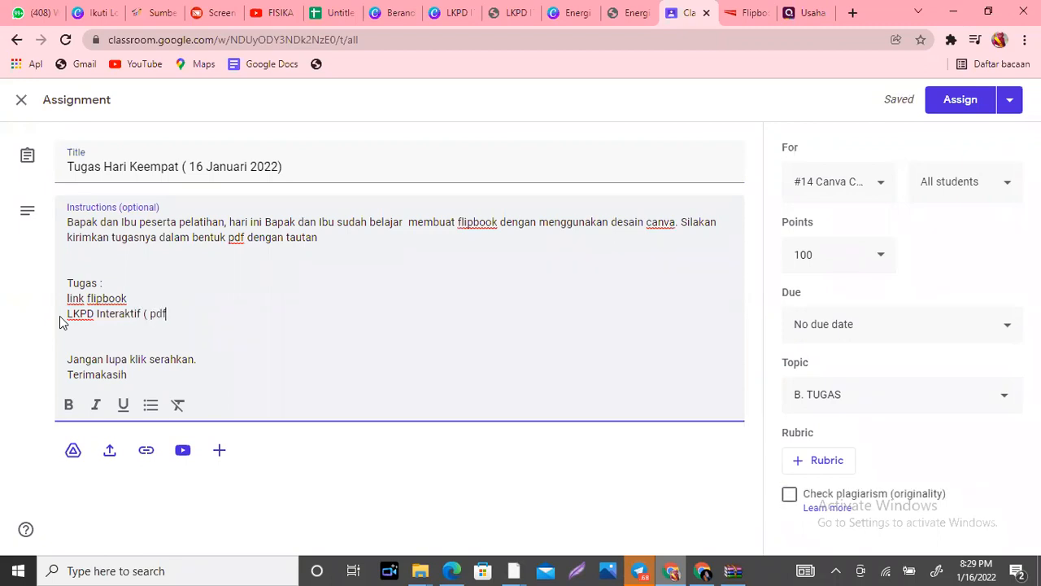
type(")")
type("( ")
type("lin")
type("k )")
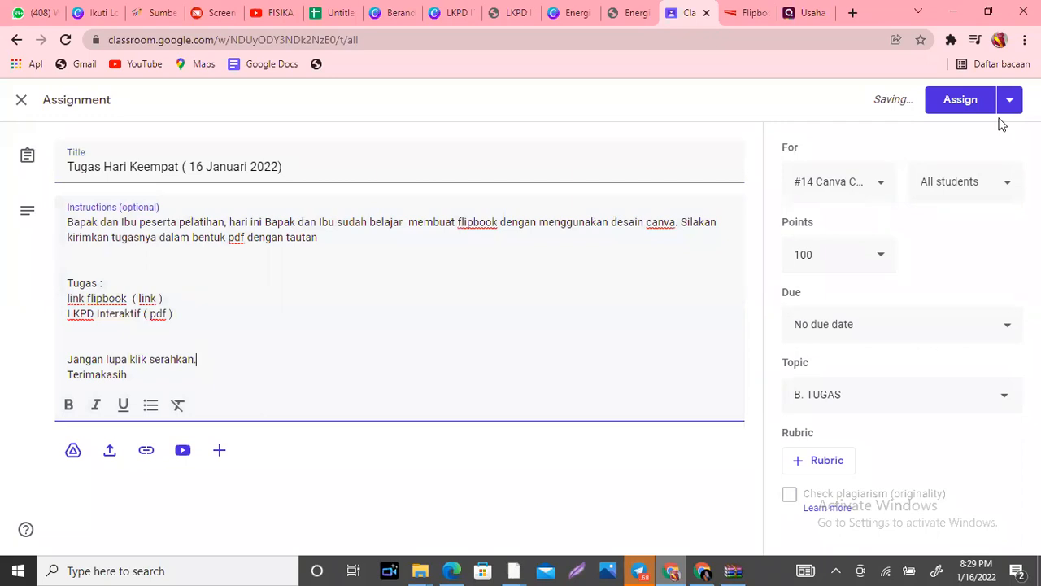
Assign Tugas Hari Keempat ( 16 Januari 2022) to the class and return to the upper part of the classwork list
left_click(970, 100)
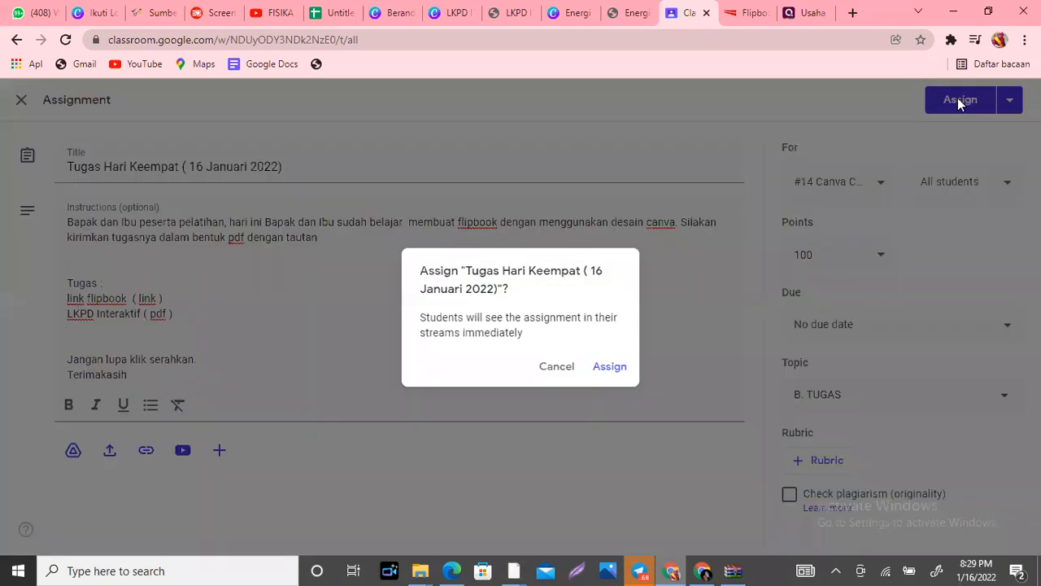
left_click(614, 379)
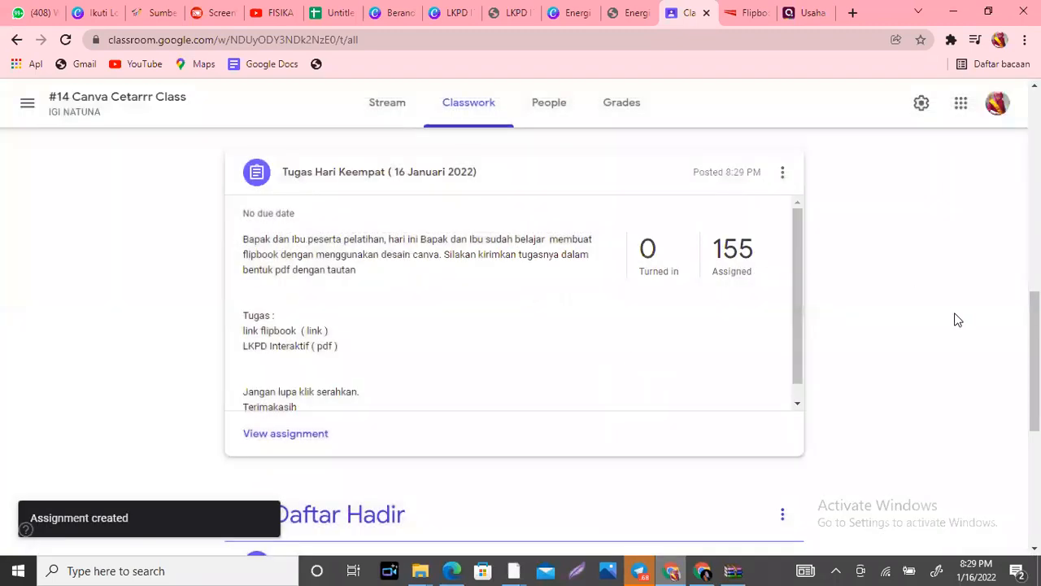
left_click_drag(1035, 358, 1035, 221)
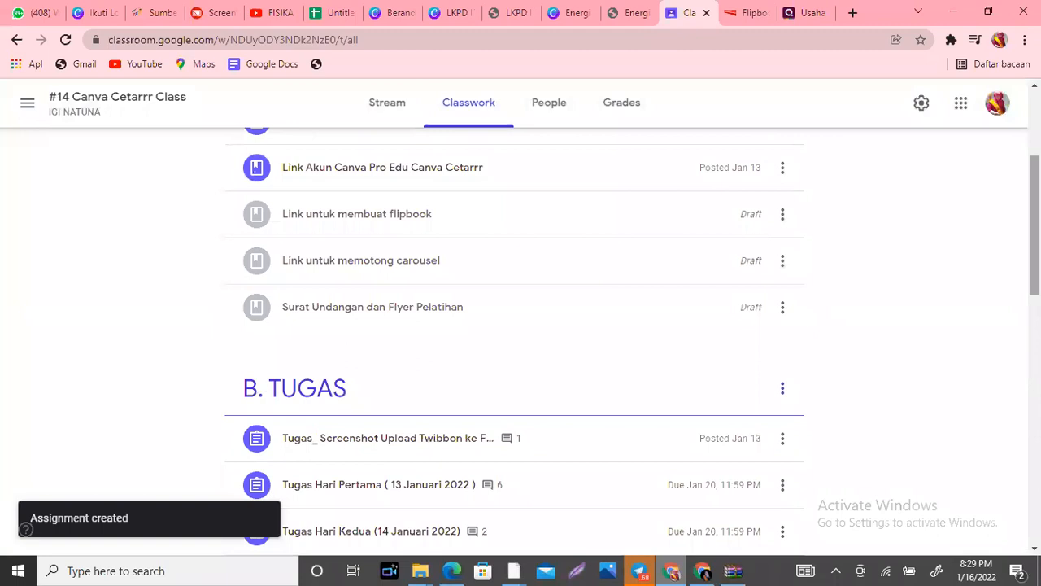
scroll(514, 342, "up", 2)
Switch to WinRAR, dismiss the warning about index.html, and return to the LKPD INTERAKTIF design in Canva
left_click(512, 571)
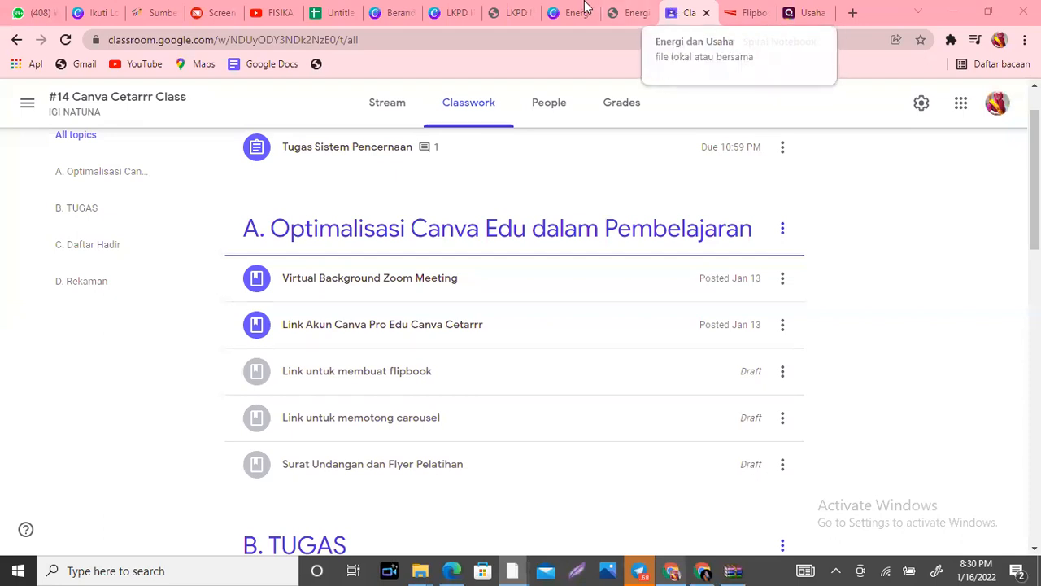
left_click(458, 12)
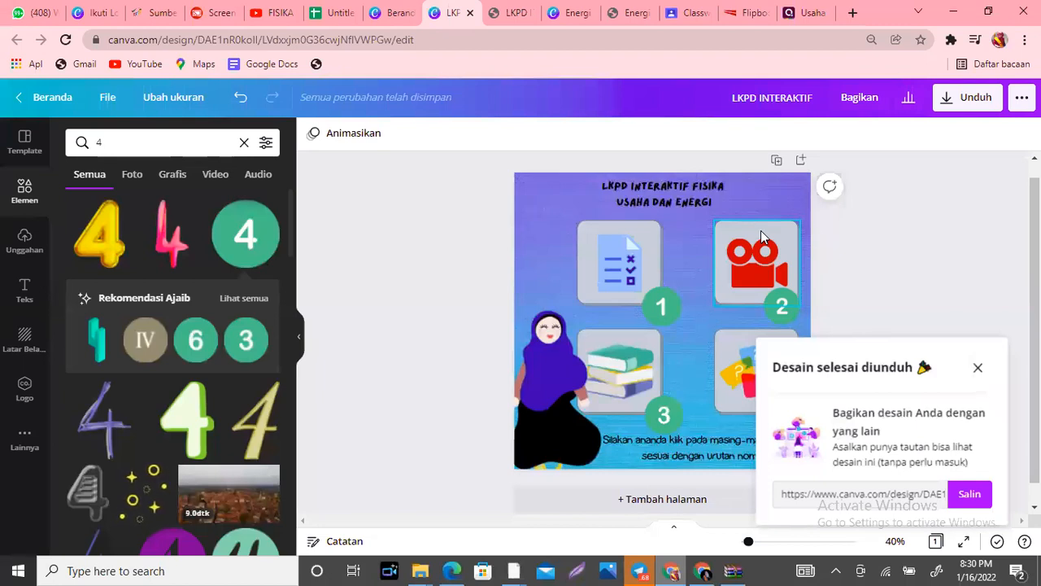
left_click(737, 569)
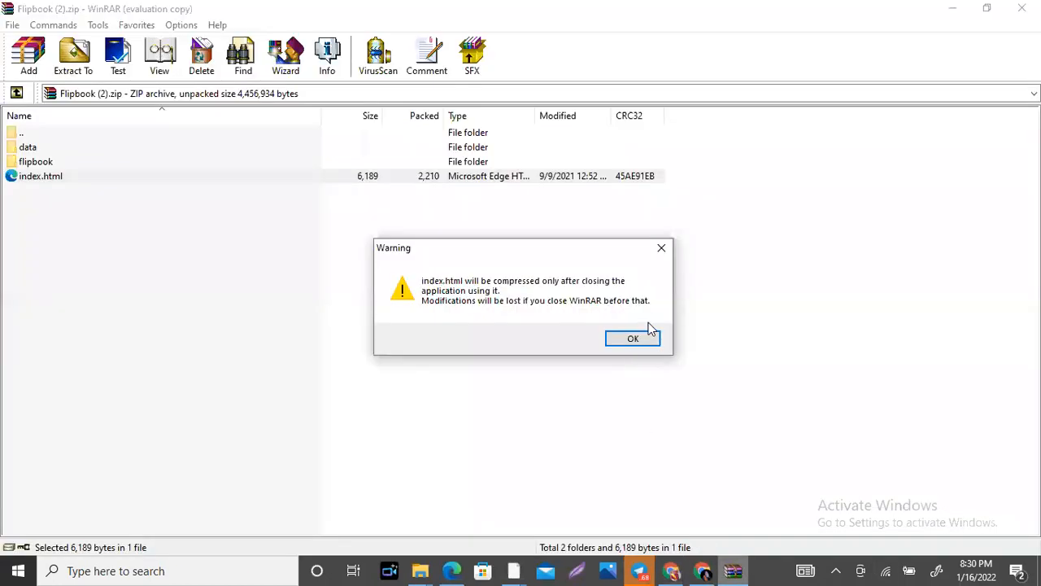
left_click(667, 248)
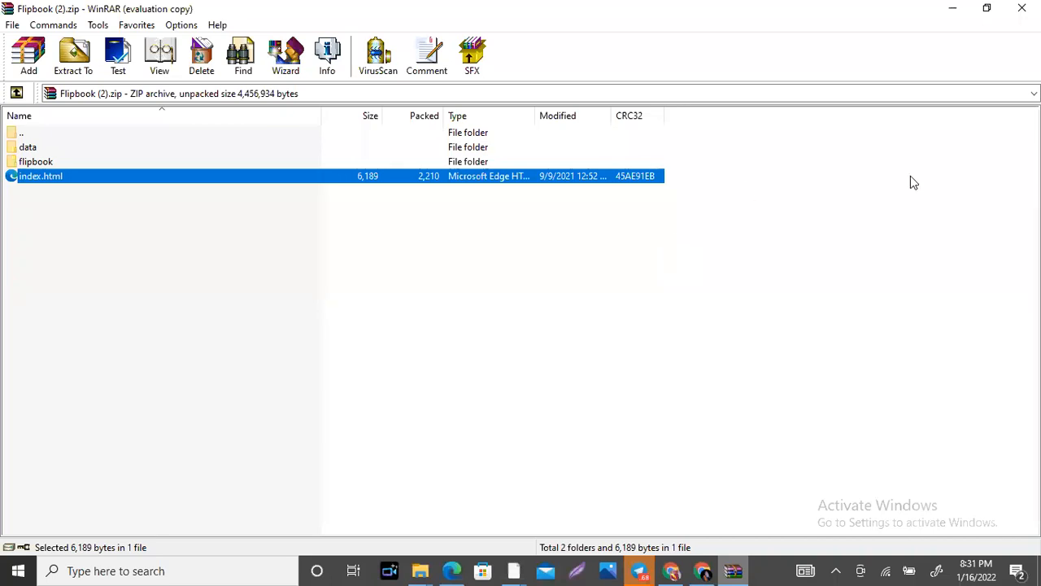
left_click(672, 571)
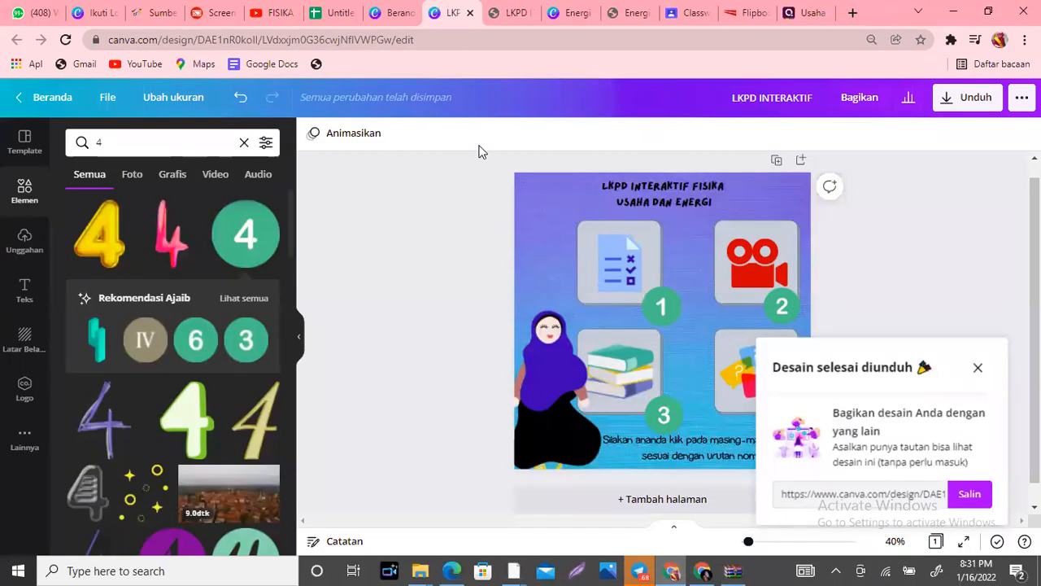
On the Canva home page, search the new-design types for "presentasi untuk", then close the list without creating a design
left_click(392, 14)
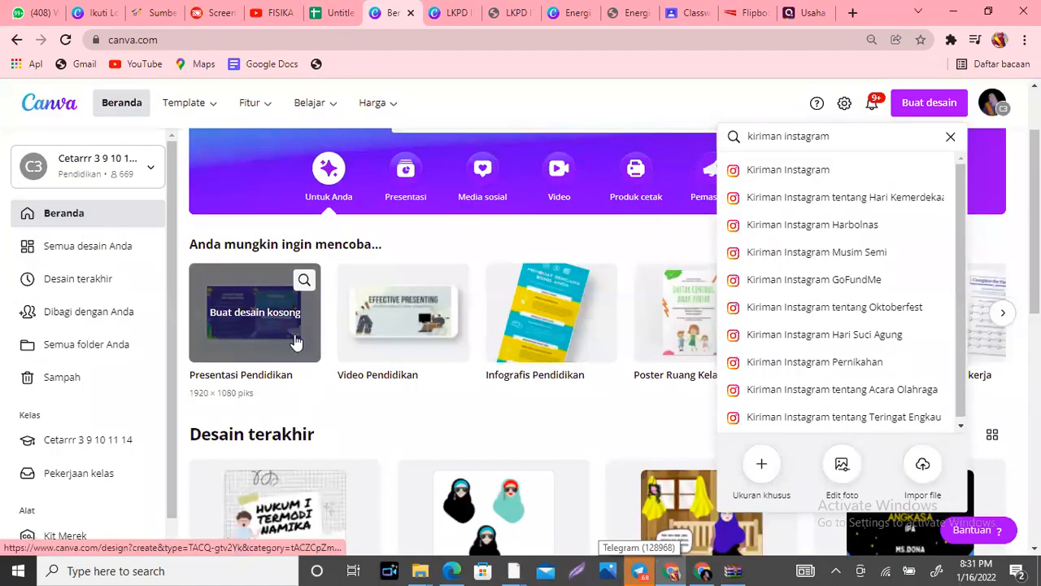
left_click(950, 136)
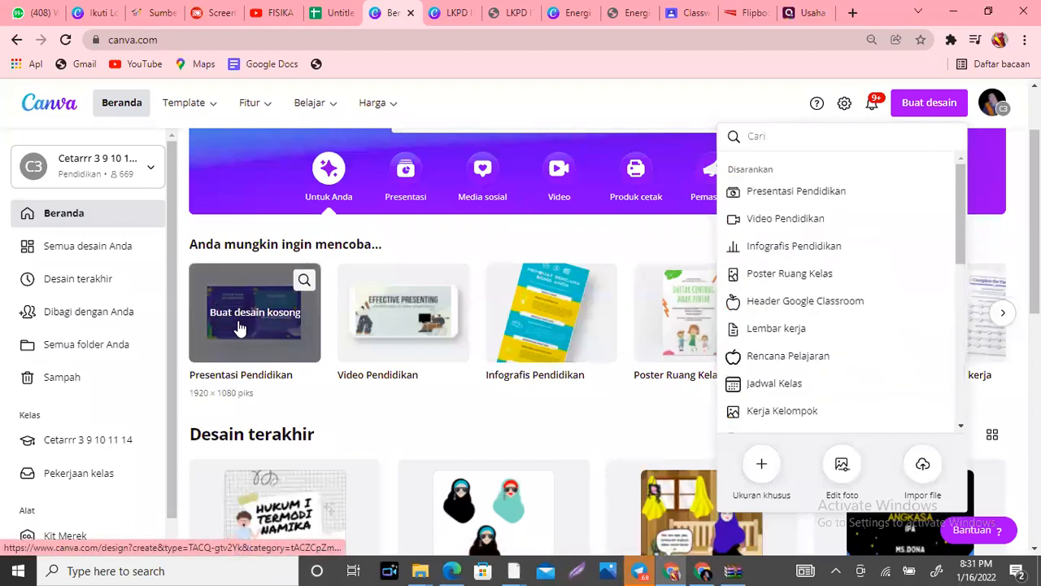
left_click(644, 100)
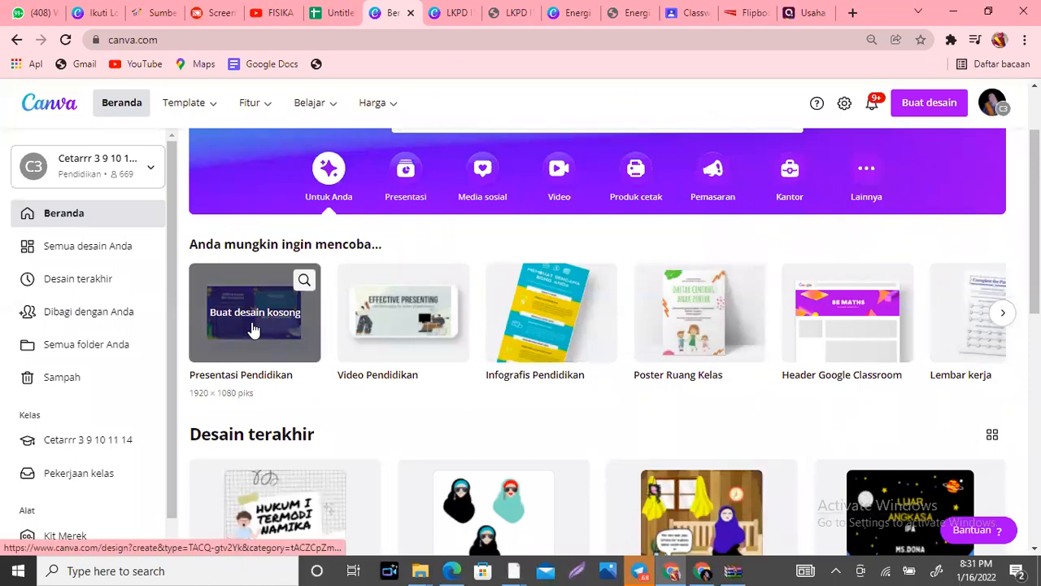
left_click(930, 104)
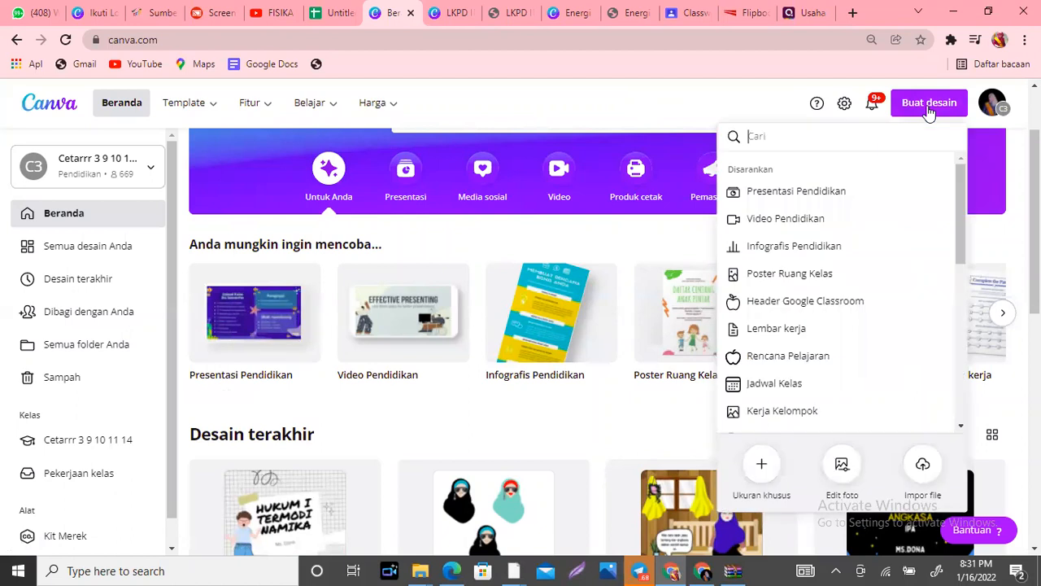
type("pr")
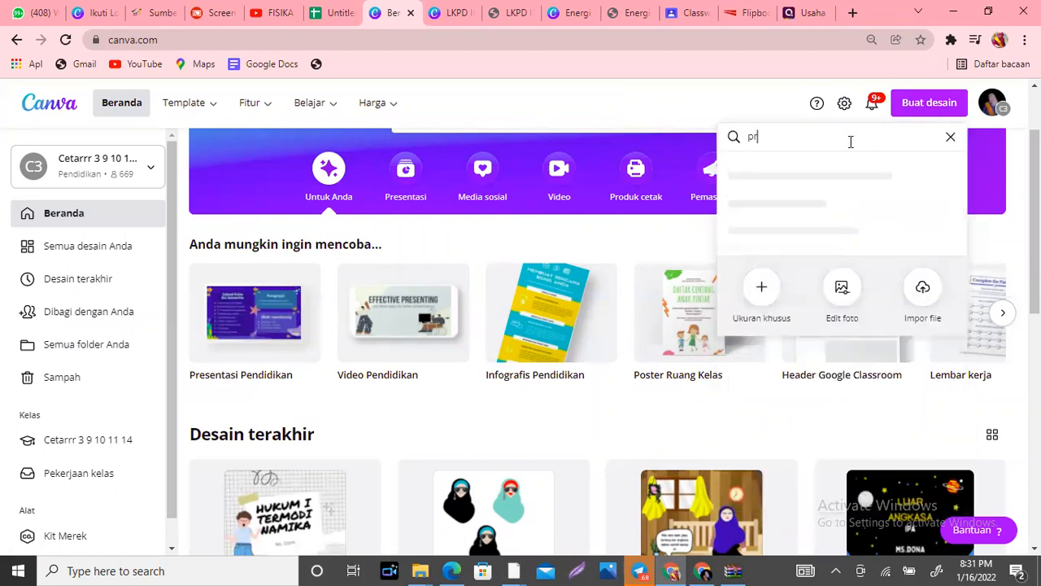
type("esentasi untuk")
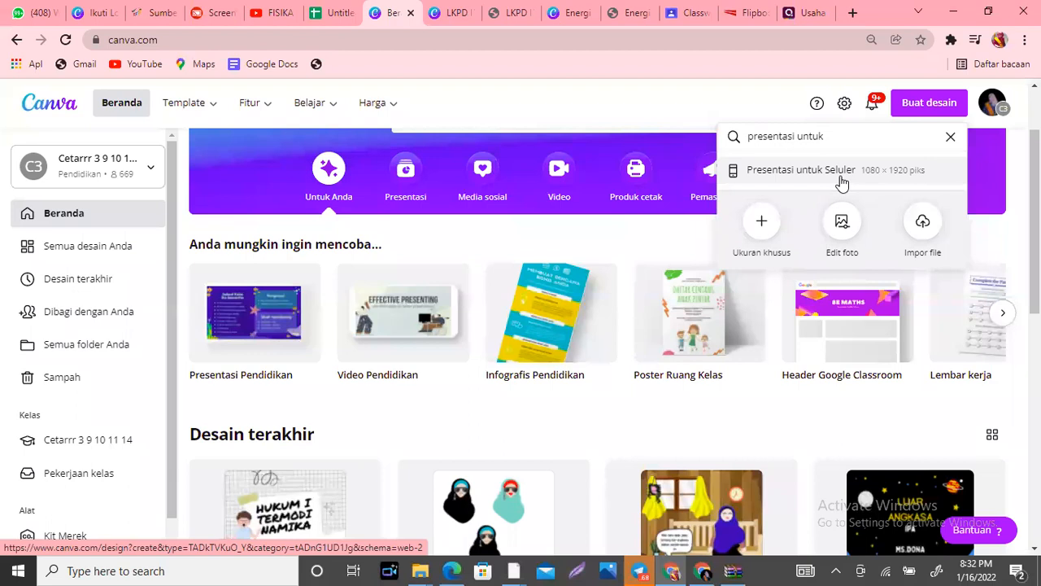
left_click(630, 111)
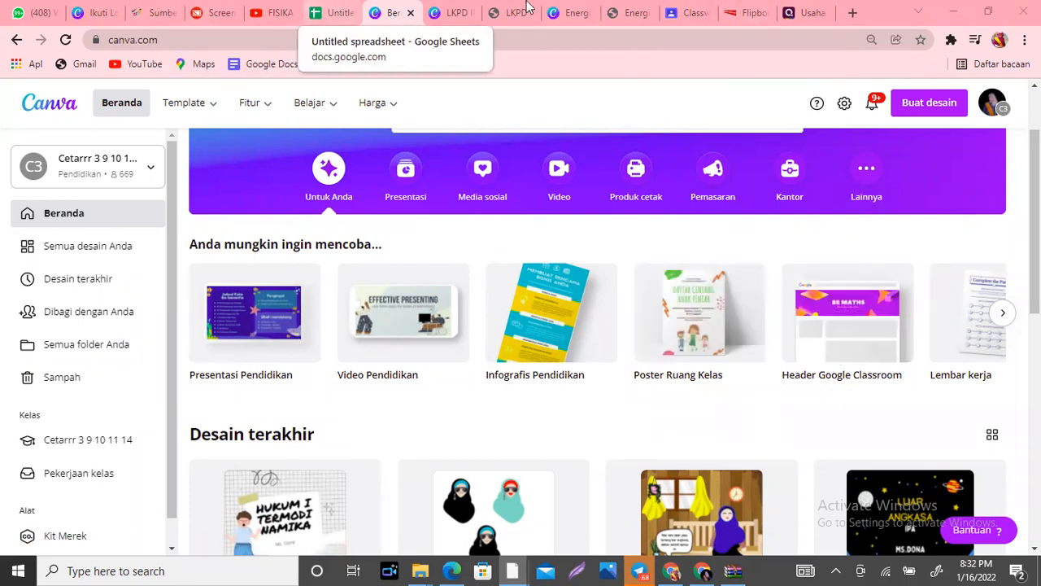
Follow the books link in box 3 of the LKPD INTERAKTIF PDF and page through the flipbook to its last page
left_click(504, 17)
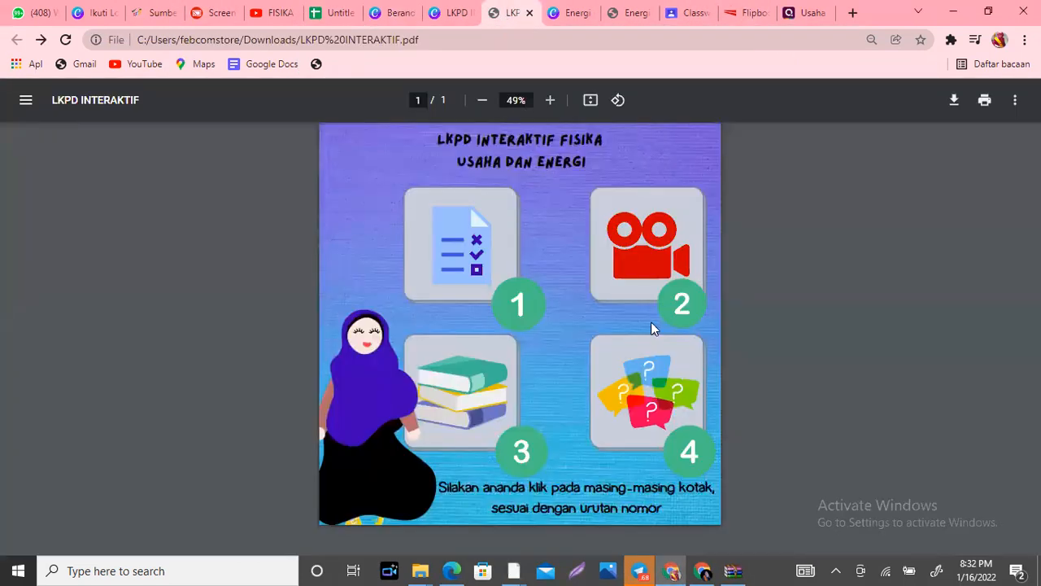
left_click(455, 393)
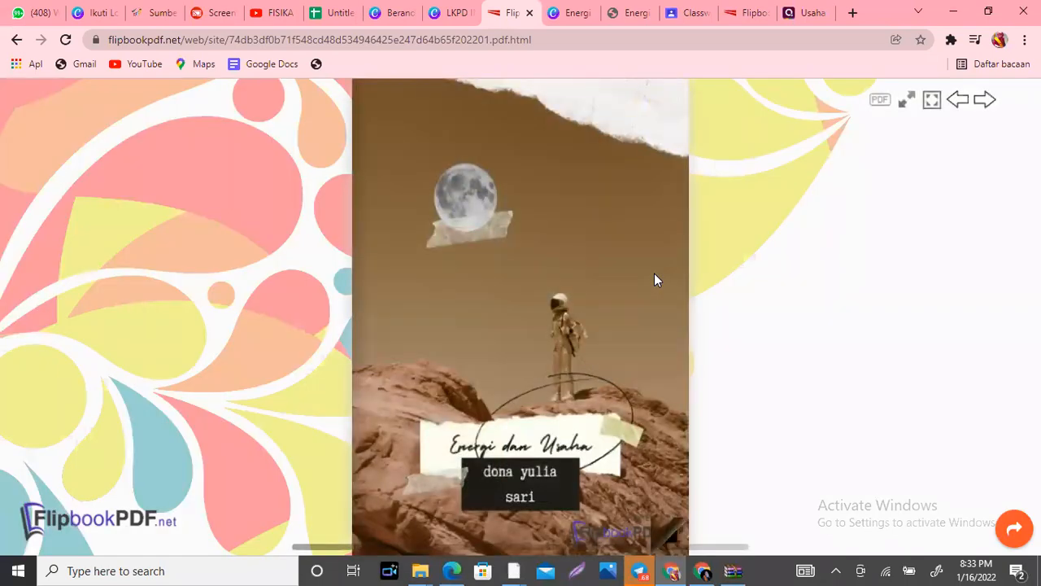
left_click(699, 311)
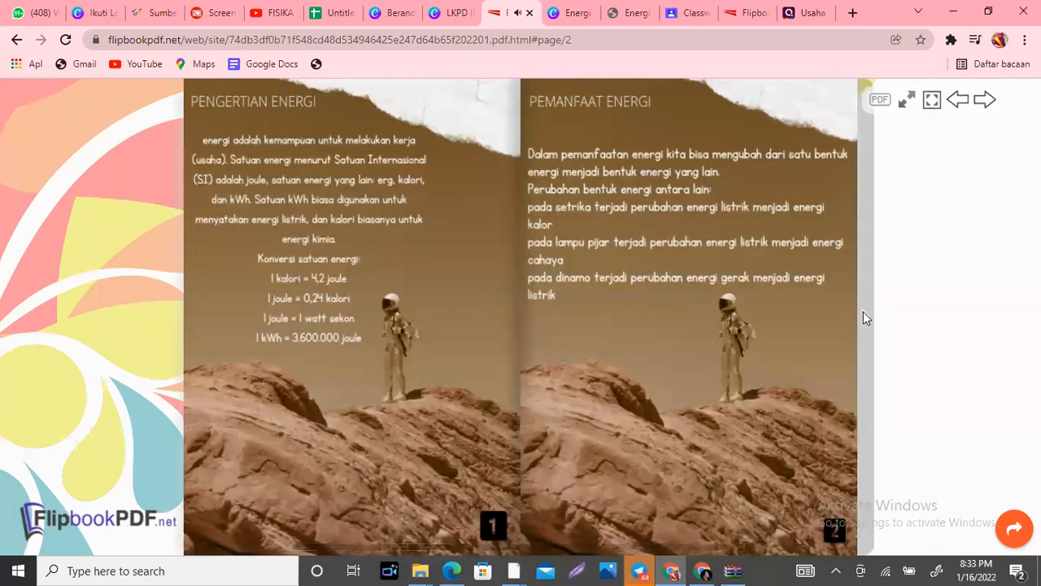
left_click(863, 312)
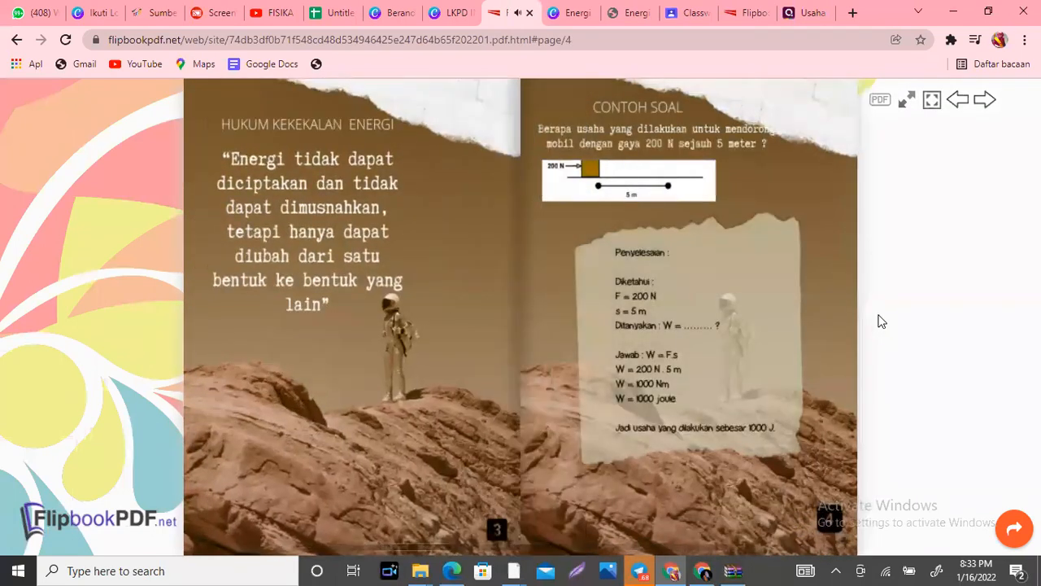
left_click(864, 316)
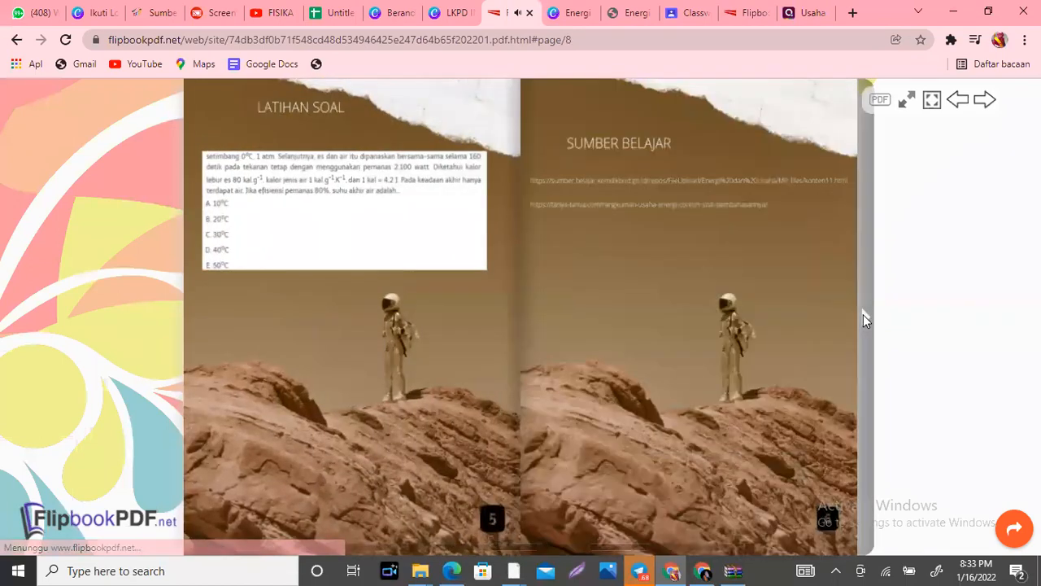
left_click(863, 314)
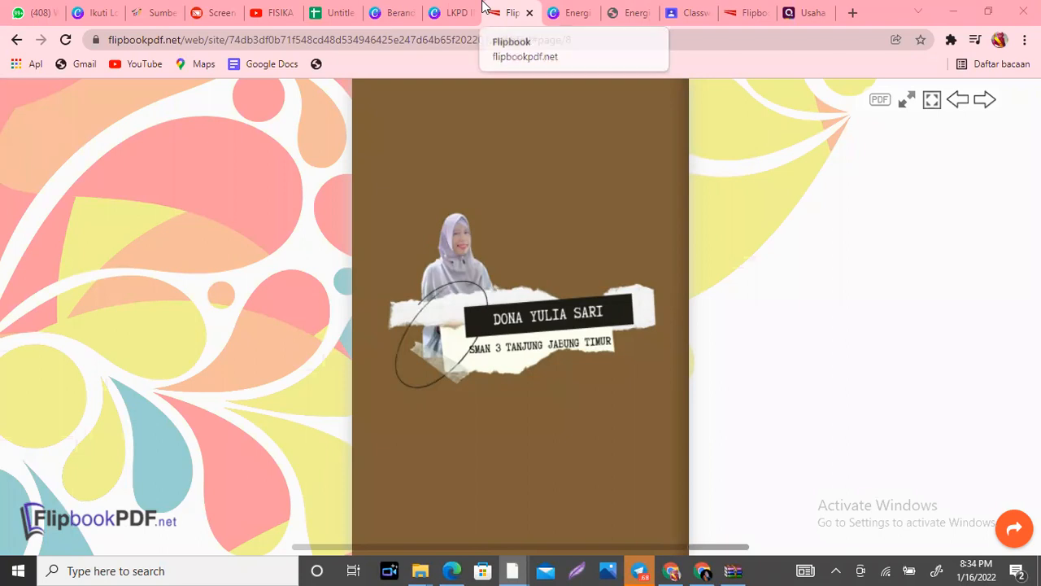
Revisit the LKPD INTERAKTIF design, then view the Usaha dan energi assignment report in Quizizz
left_click(457, 15)
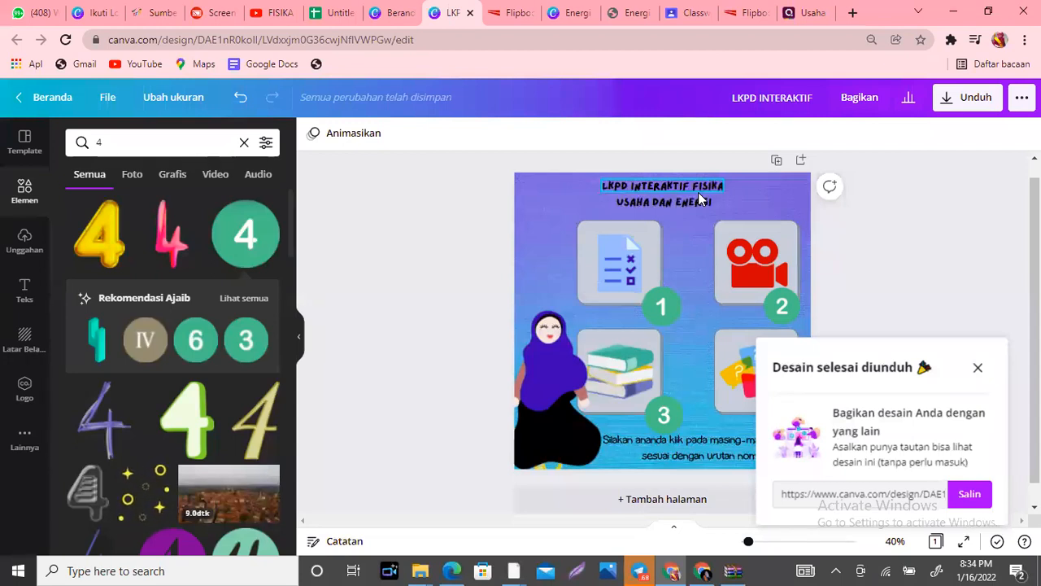
left_click(809, 10)
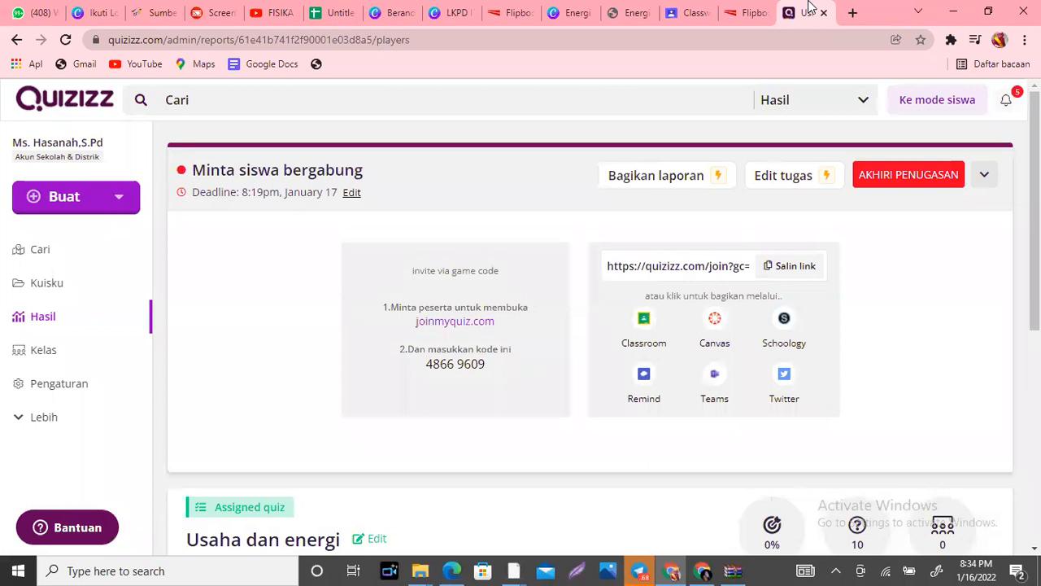
left_click(449, 129)
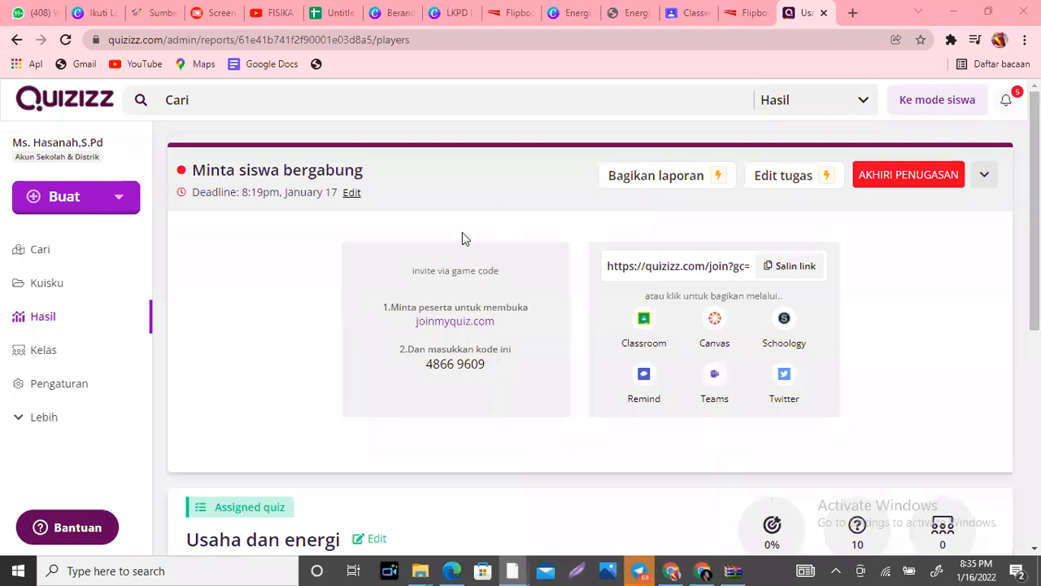
mouse_move(1035, 211)
left_mouse_down()
mouse_move(1035, 233)
mouse_move(1035, 211)
left_mouse_up()
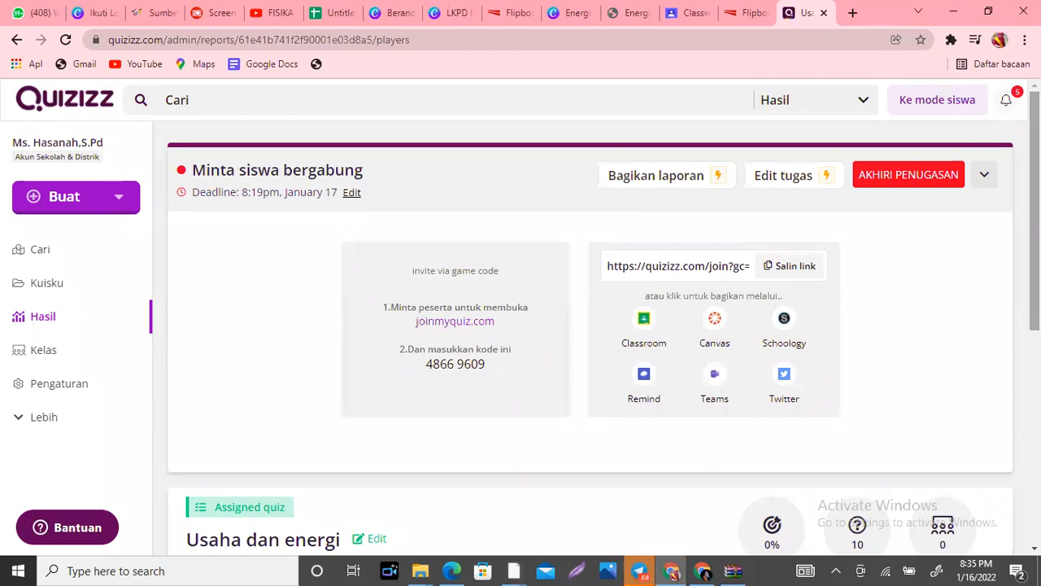
scroll(590, 325, "down", 1)
scroll(590, 326, "up", 1)
Switch to the second Chrome window and dismiss the Informasi notice on the SIMPKB Guru Penggerak home page
left_click(705, 570)
left_click(707, 570)
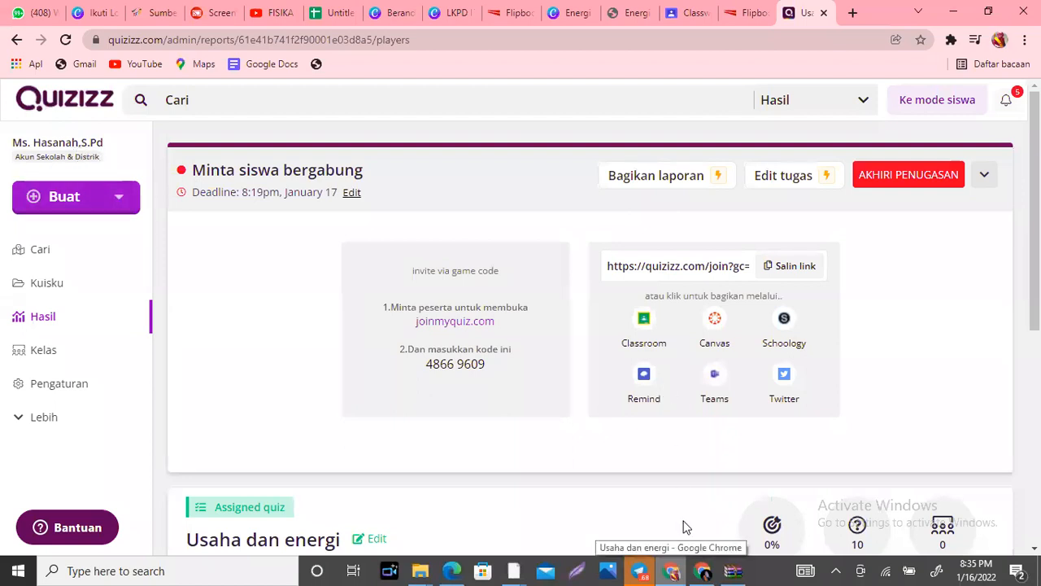
left_click(705, 569)
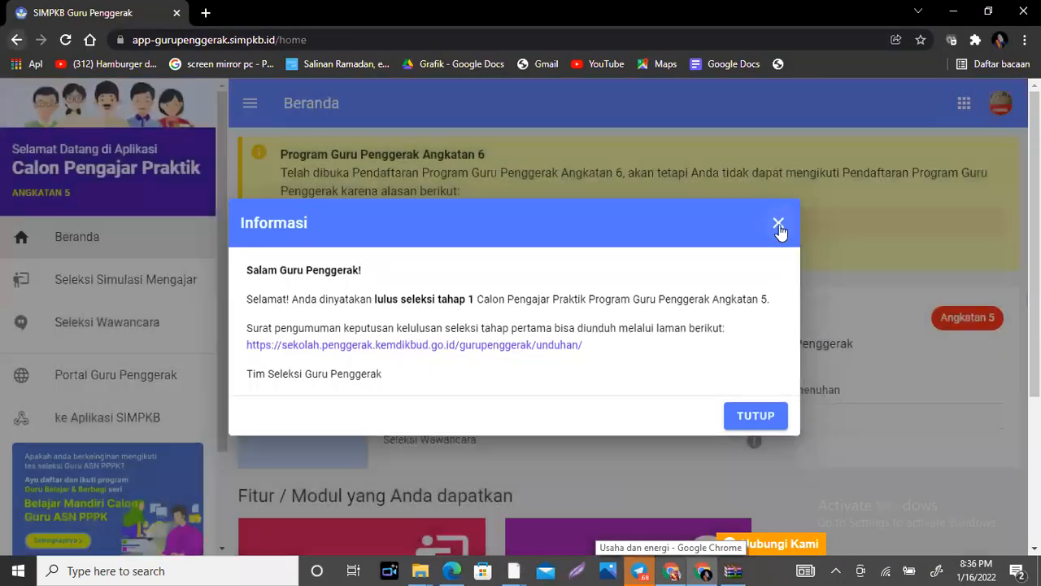
left_click(779, 223)
Open quizizz.com in a new browser tab
left_click(206, 15)
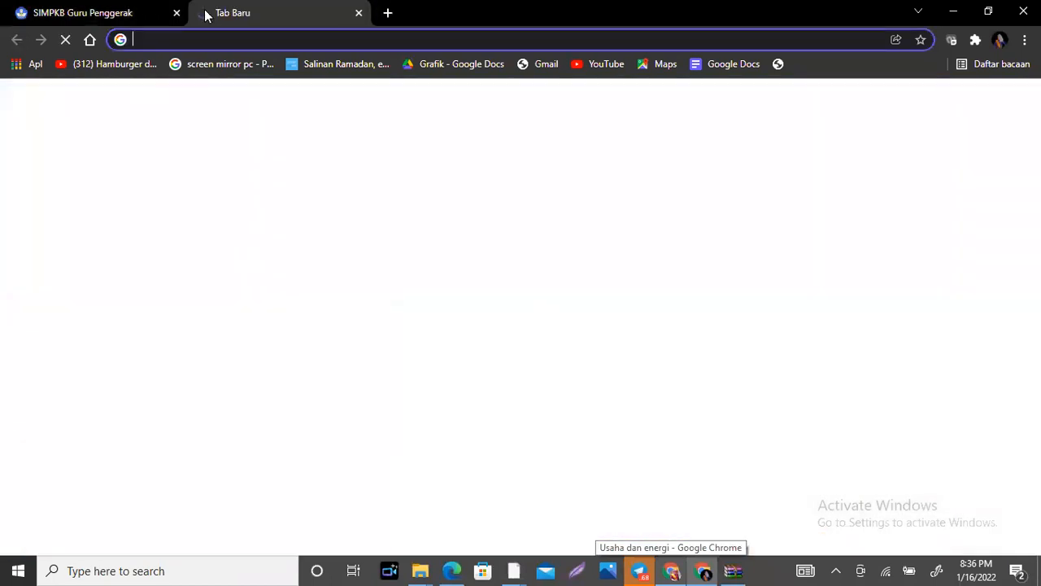
type("quizi")
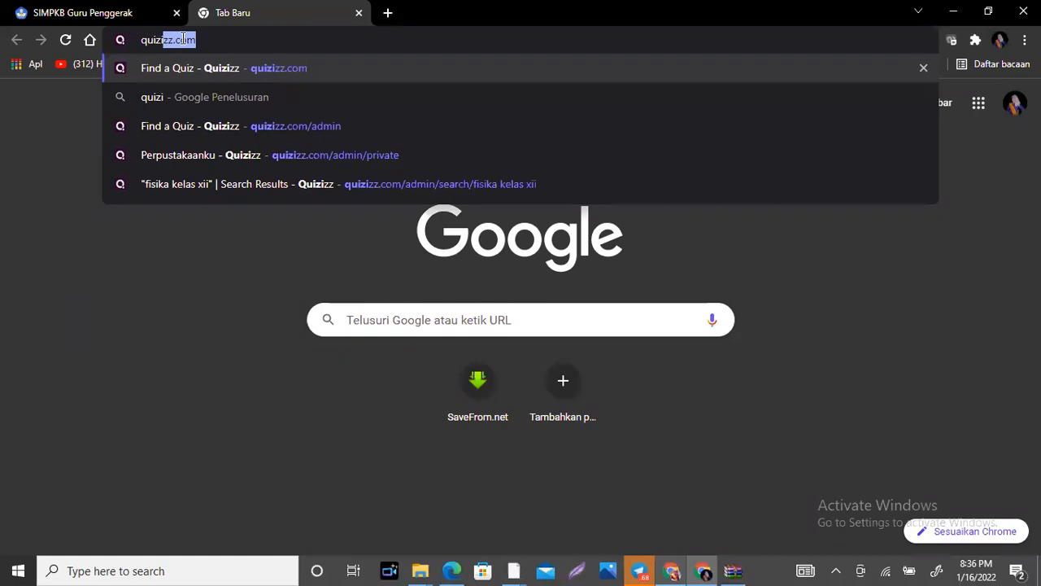
type("zz super")
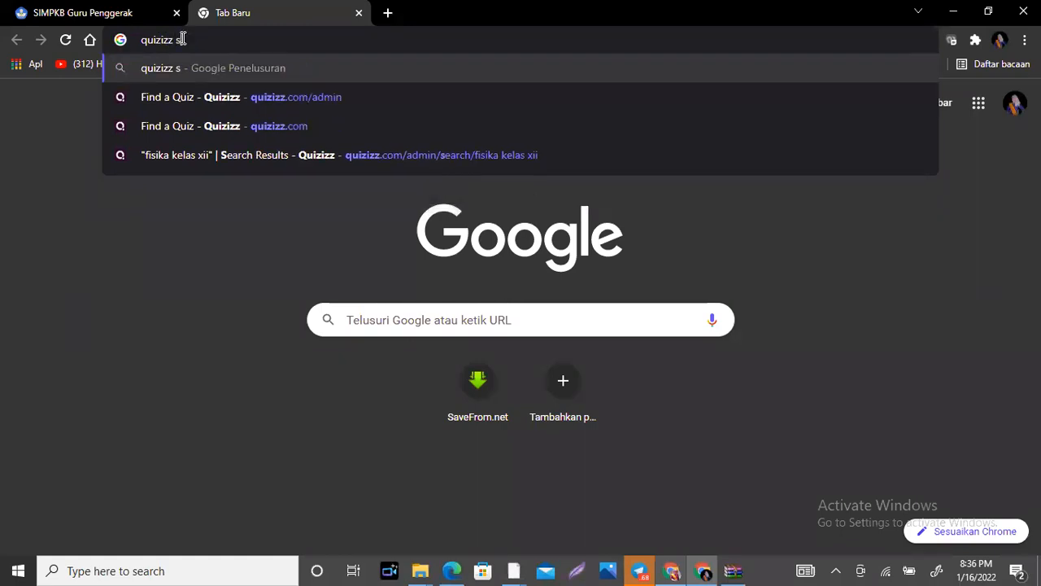
key("BackSpace")
key("BackSpace")
key("BackSpace")
key("BackSpace")
key("BackSpace")
key("BackSpace")
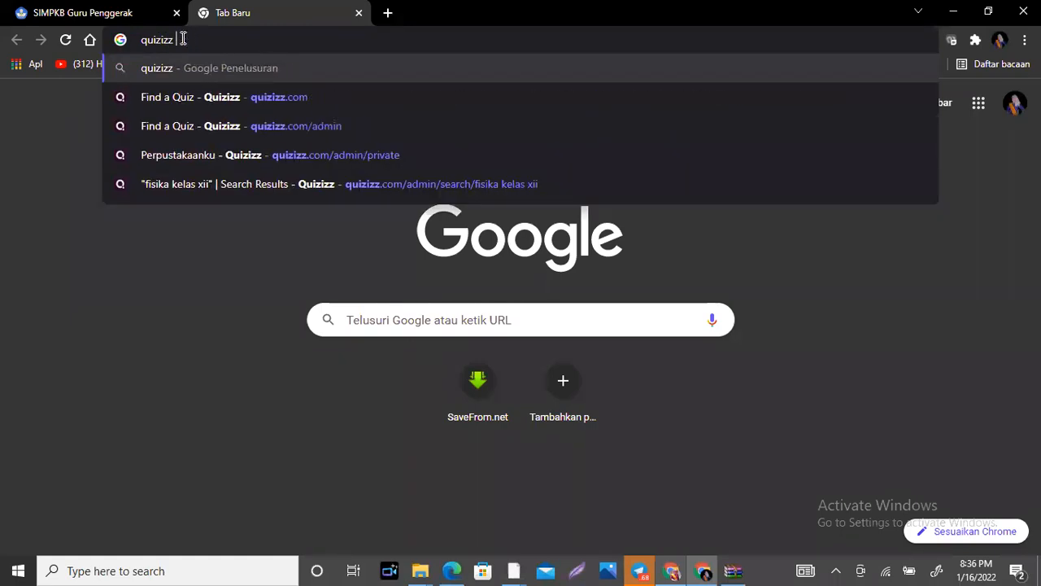
type(".com")
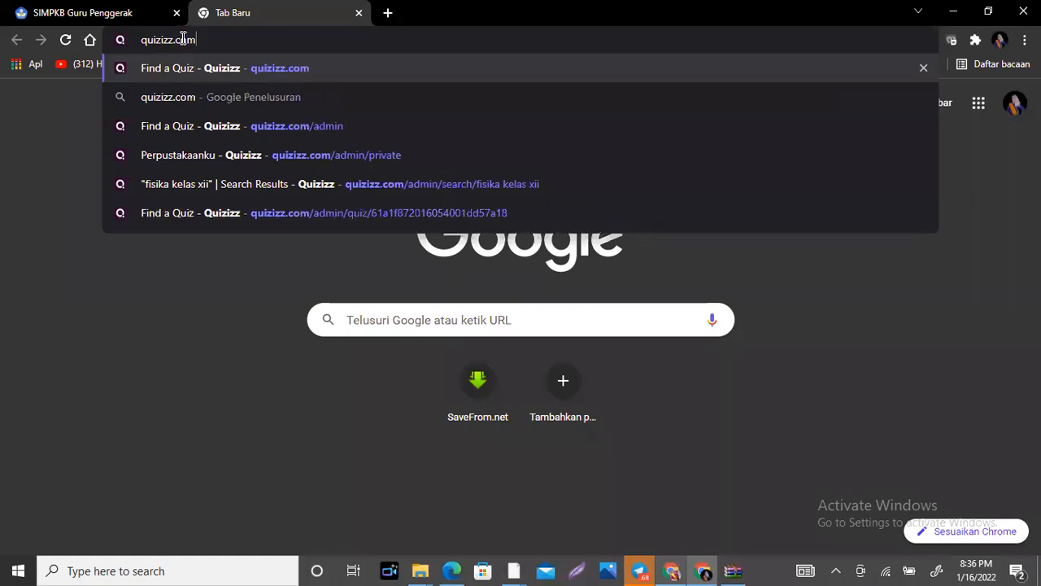
key("Return")
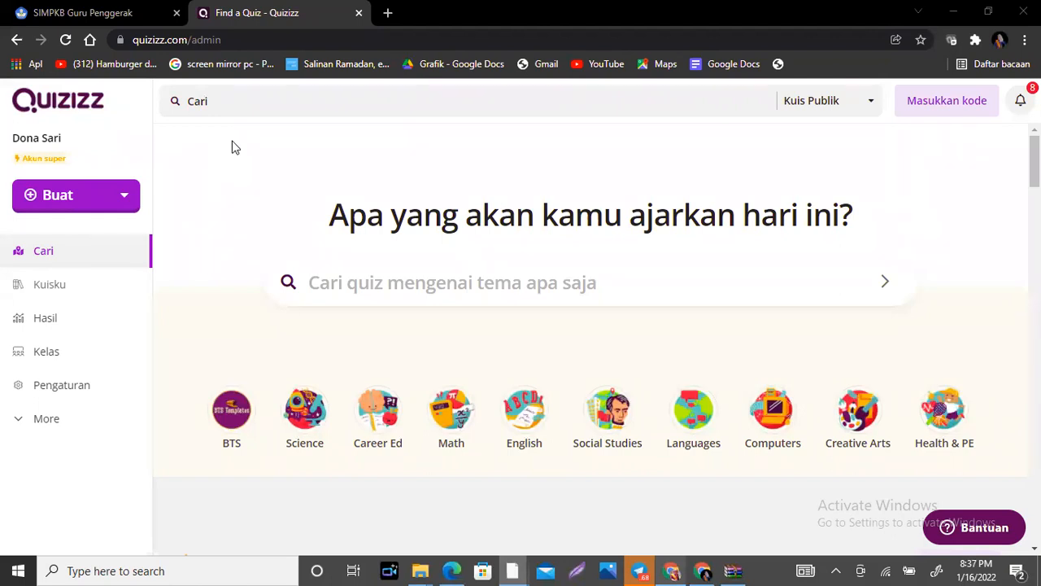
Return to the flipbook in the first Chrome window, close its admin configuration, and close the Flipbook (2).zip archive in WinRAR
left_click(680, 570)
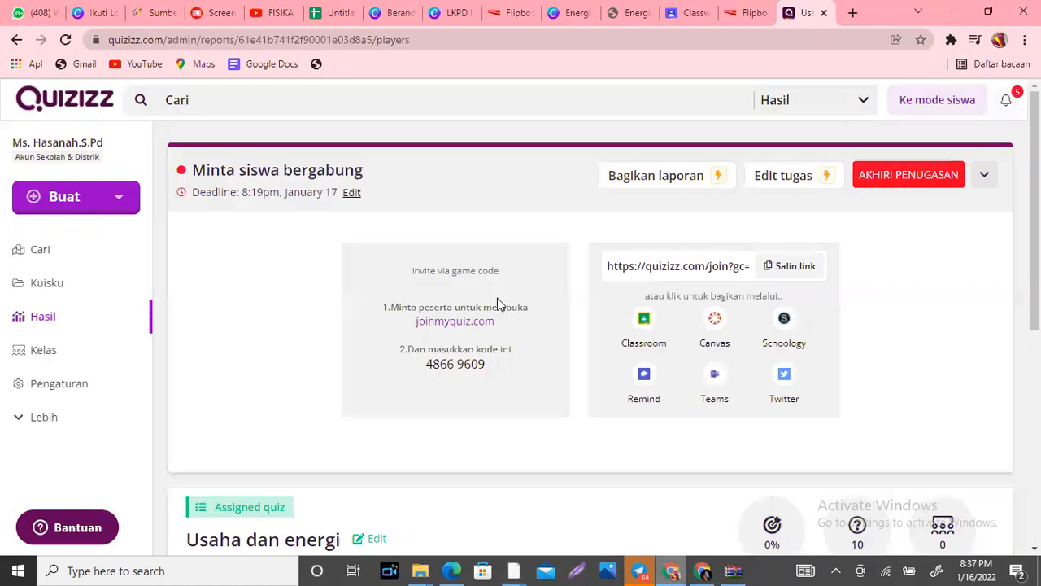
left_click(737, 13)
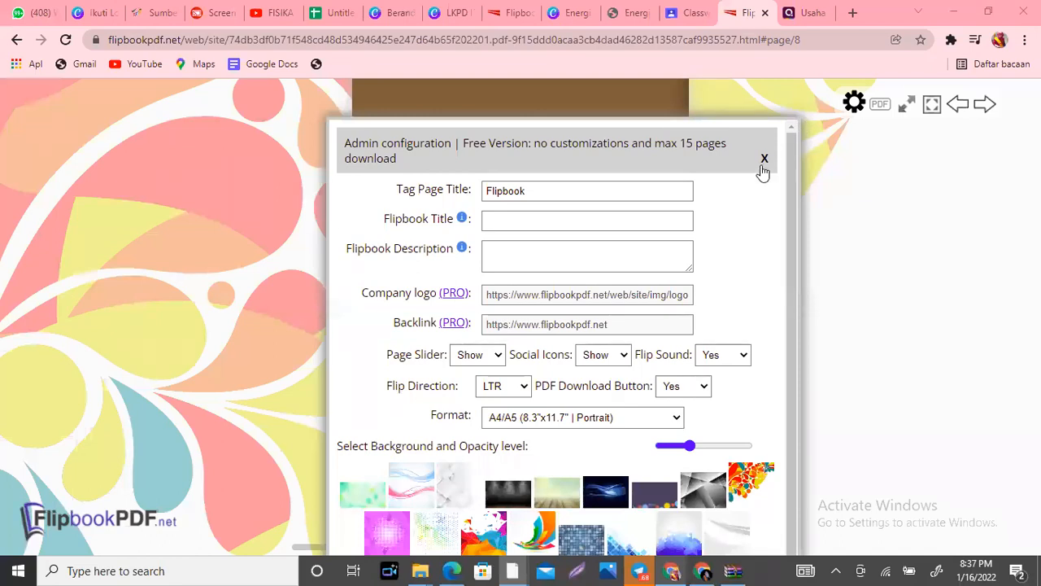
left_click(765, 162)
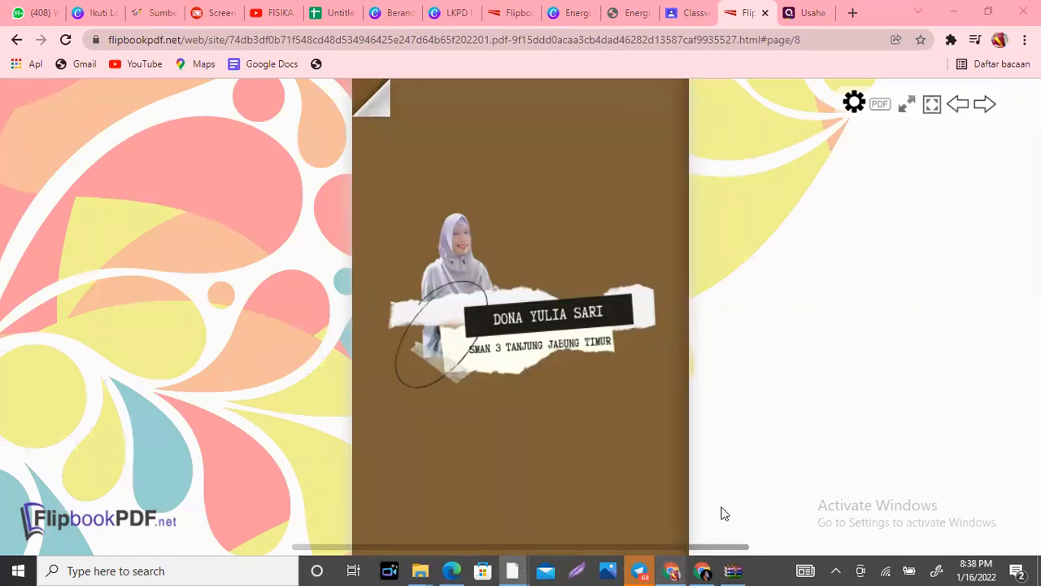
left_click(733, 570)
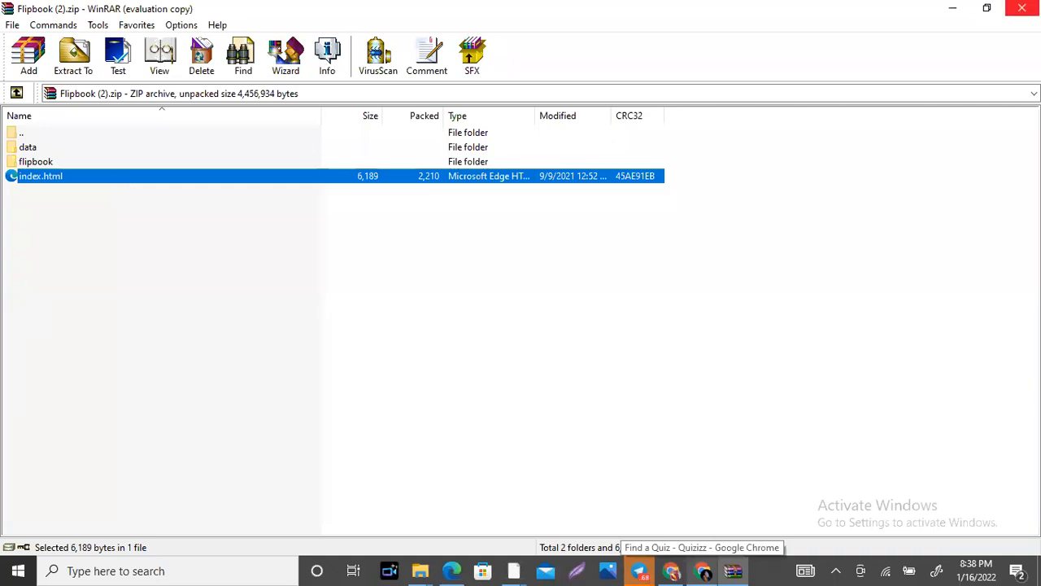
left_click(1022, 8)
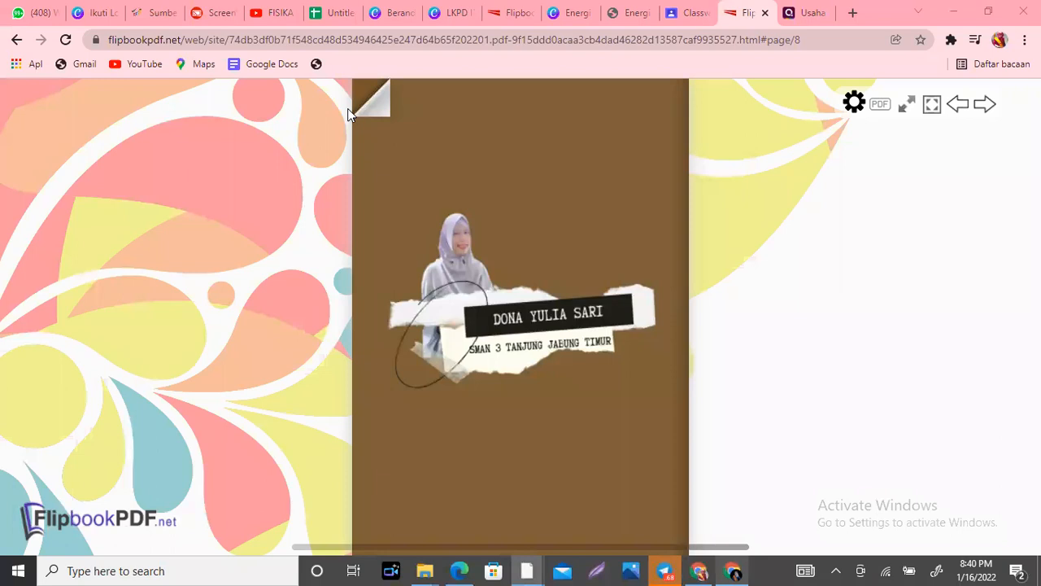
Glance at the Energi dan Usaha PDF, then search Google for "lightshot" in a new tab
left_click(638, 13)
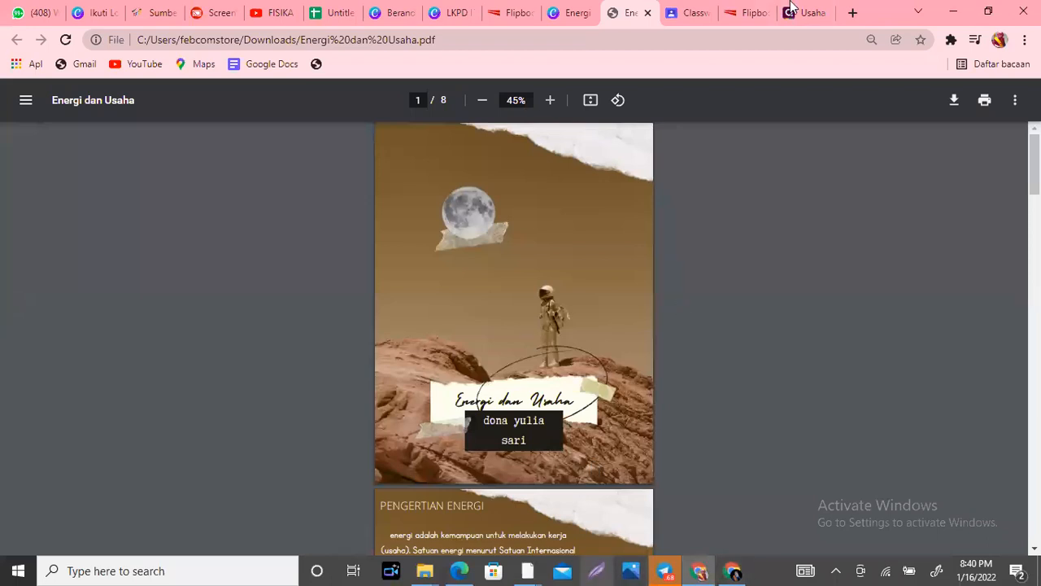
left_click(852, 13)
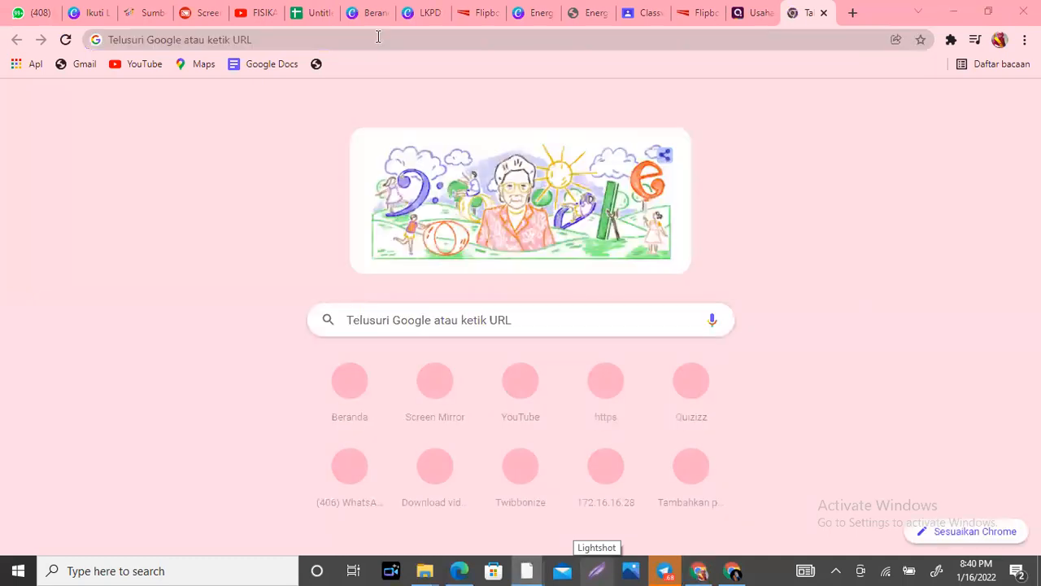
left_click(379, 37)
type("lightshot")
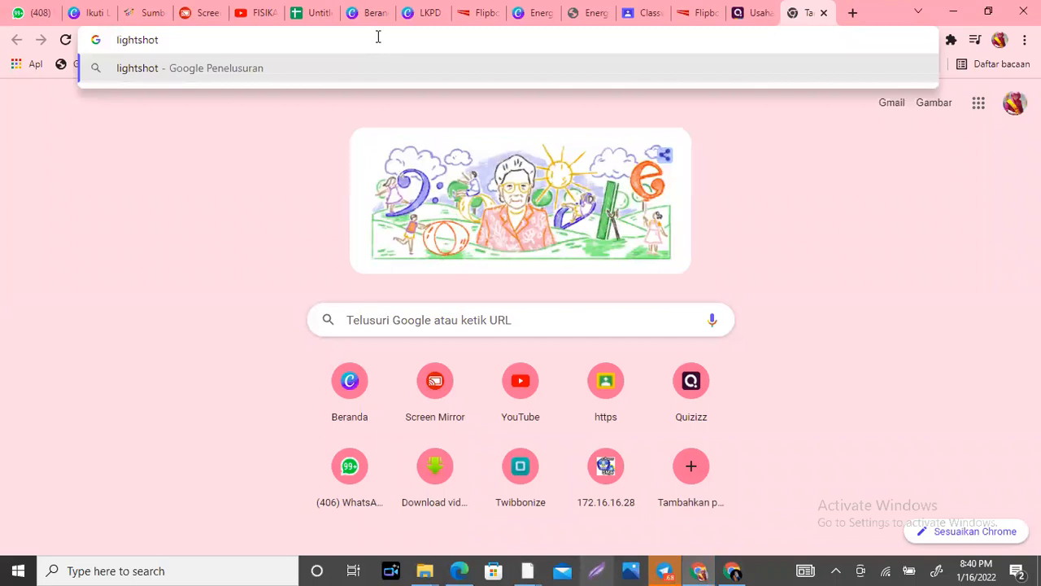
key("Return")
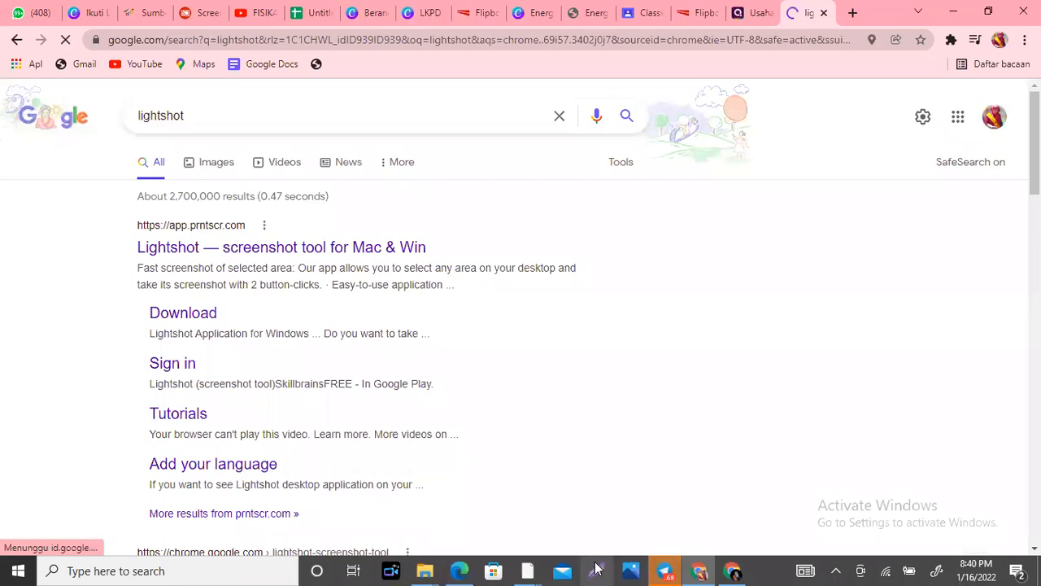
Capture the Penyelesaian section of the Rumah Belajar Usaha page with Lightshot and copy the image
left_click(594, 11)
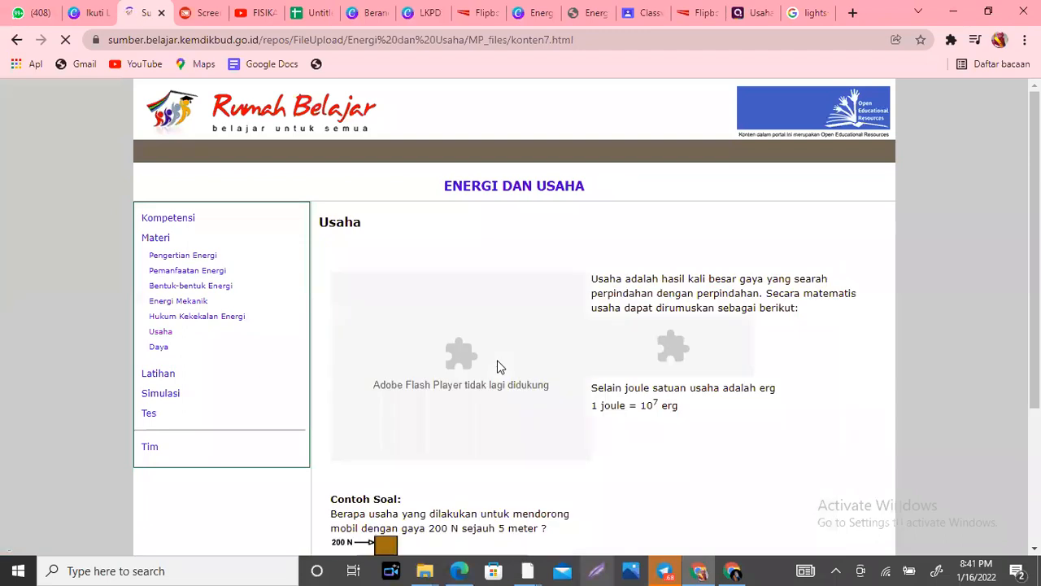
scroll(634, 379, "down", 3)
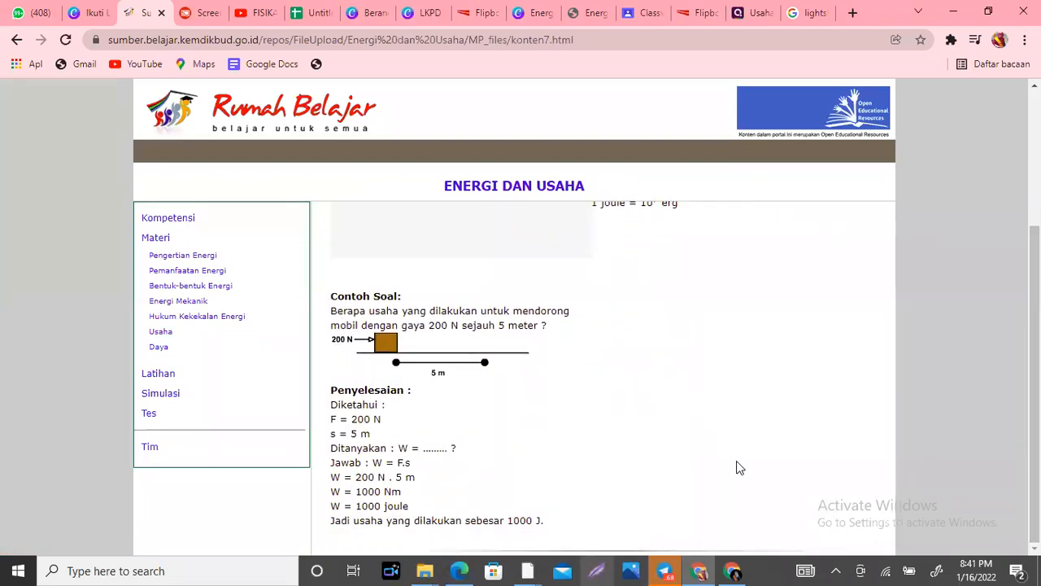
key("Print")
mouse_move(324, 380)
left_mouse_down()
mouse_move(454, 496)
mouse_move(593, 564)
mouse_move(576, 543)
left_mouse_up()
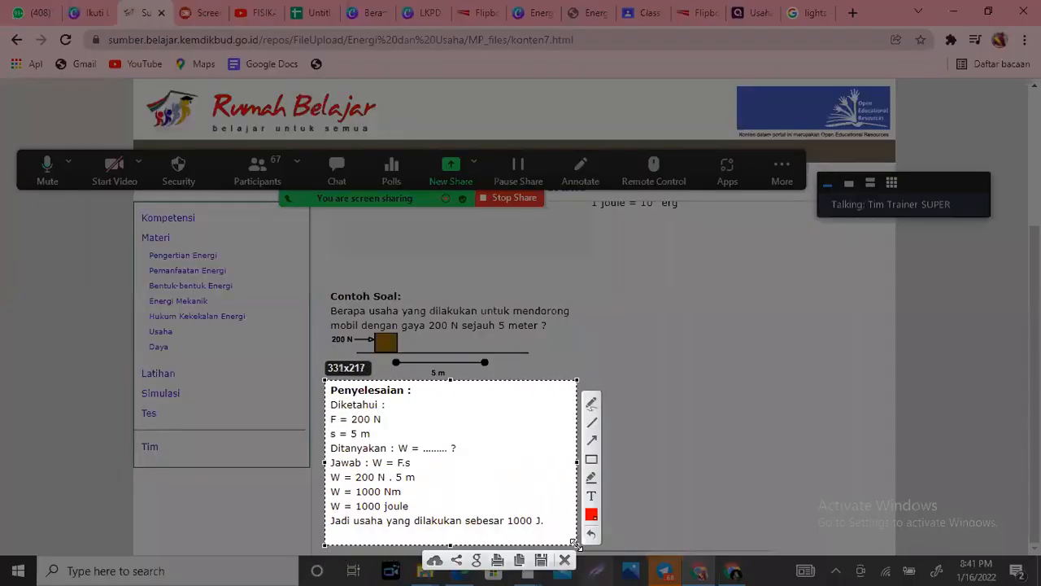
left_click(519, 560)
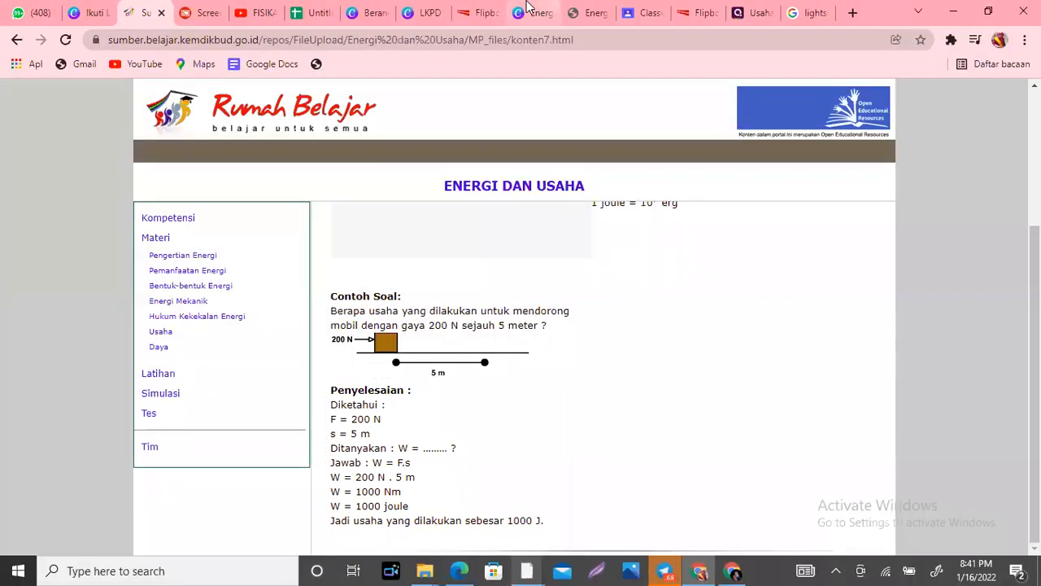
Add a second page to the LKPD INTERAKTIF design in Canva, paste the Penyelesaian screenshot there, and enlarge it
left_click(422, 13)
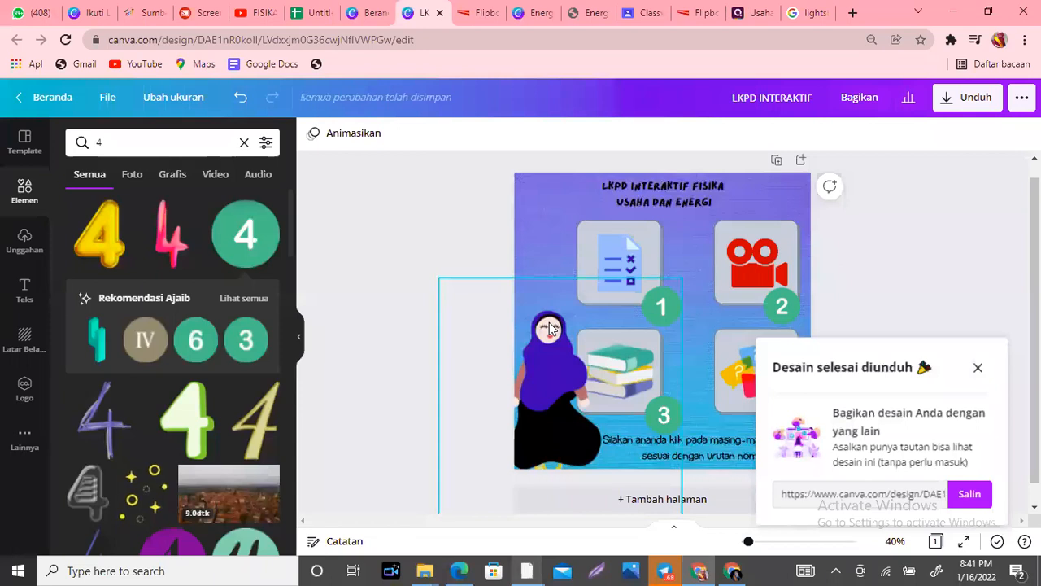
left_click(979, 370)
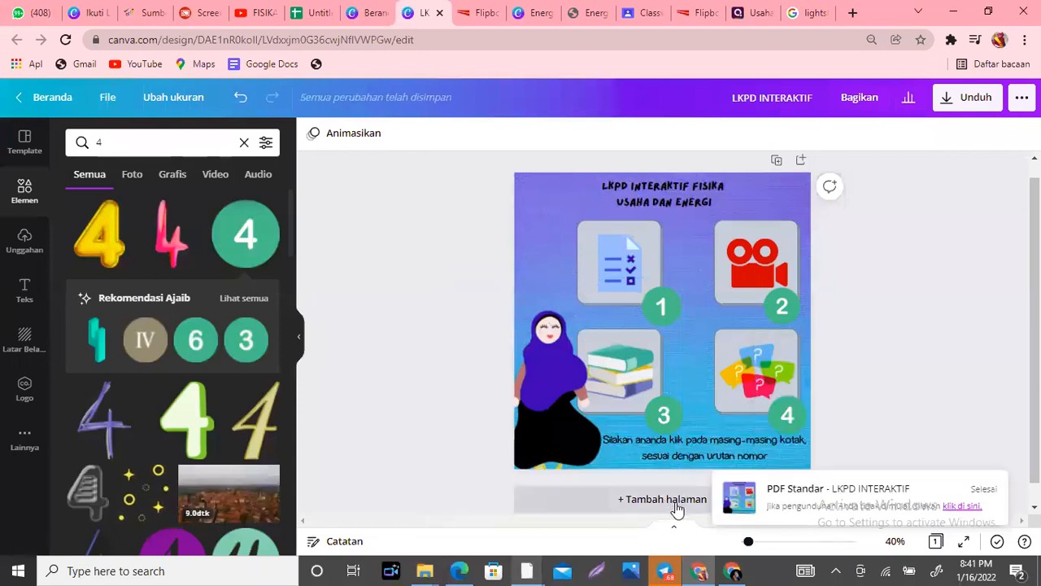
left_click(676, 502)
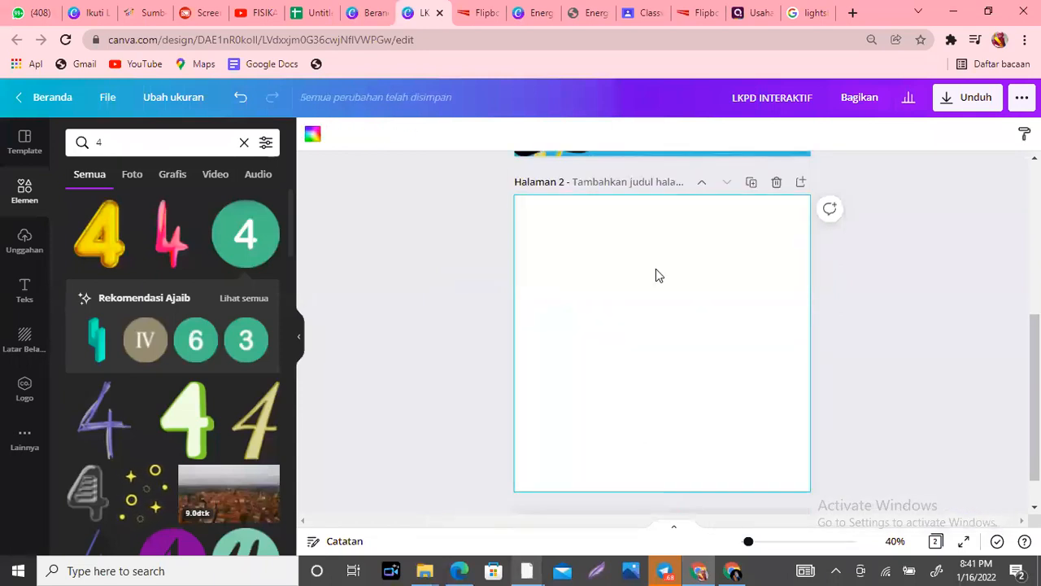
key("ctrl+v")
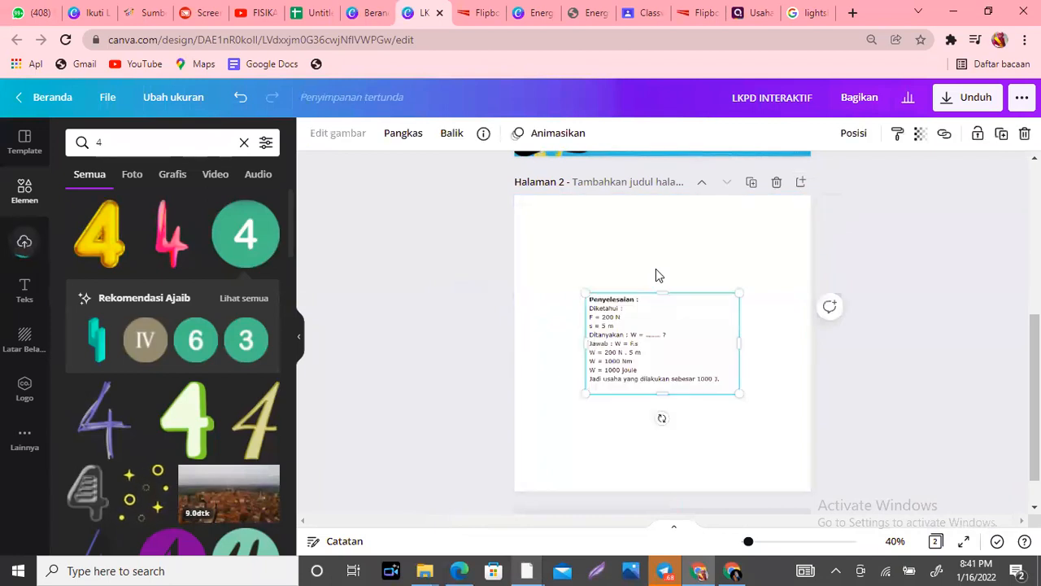
left_click_drag(579, 290, 618, 283)
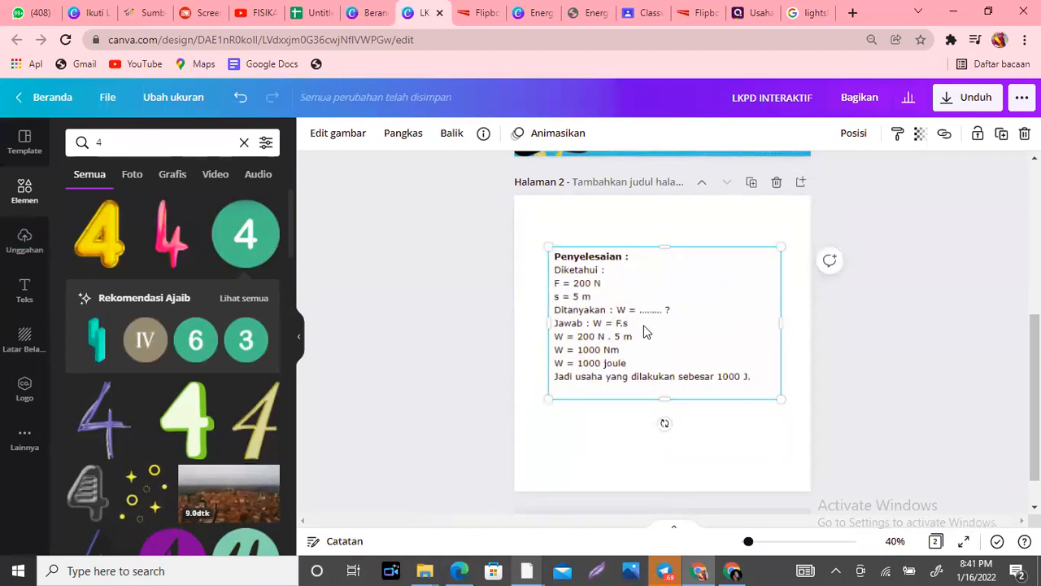
Search Canva's elements for "equation", limit the results to graphics, and browse them
left_click(28, 228)
type("equati")
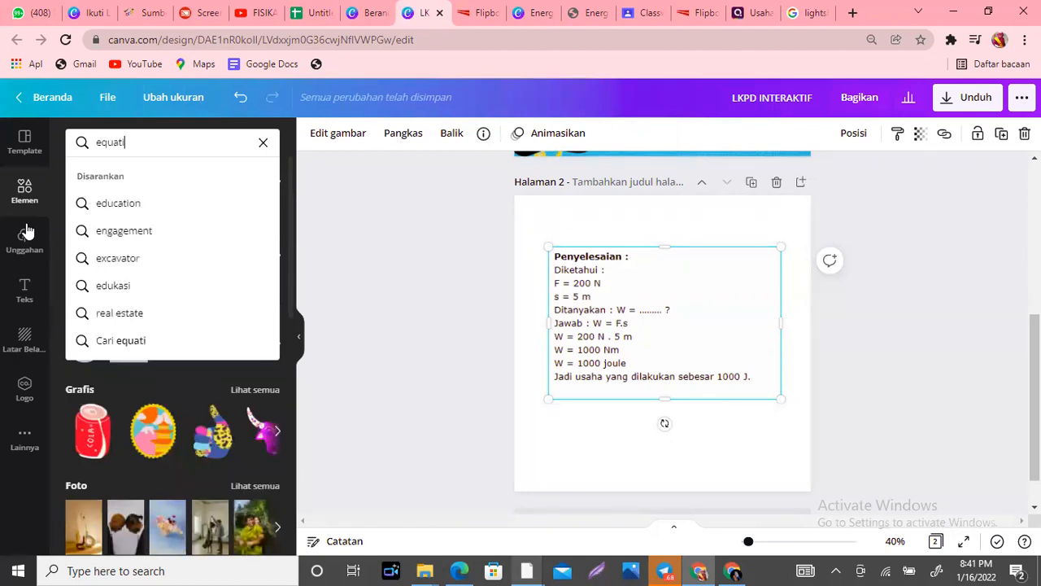
type("on")
key("Return")
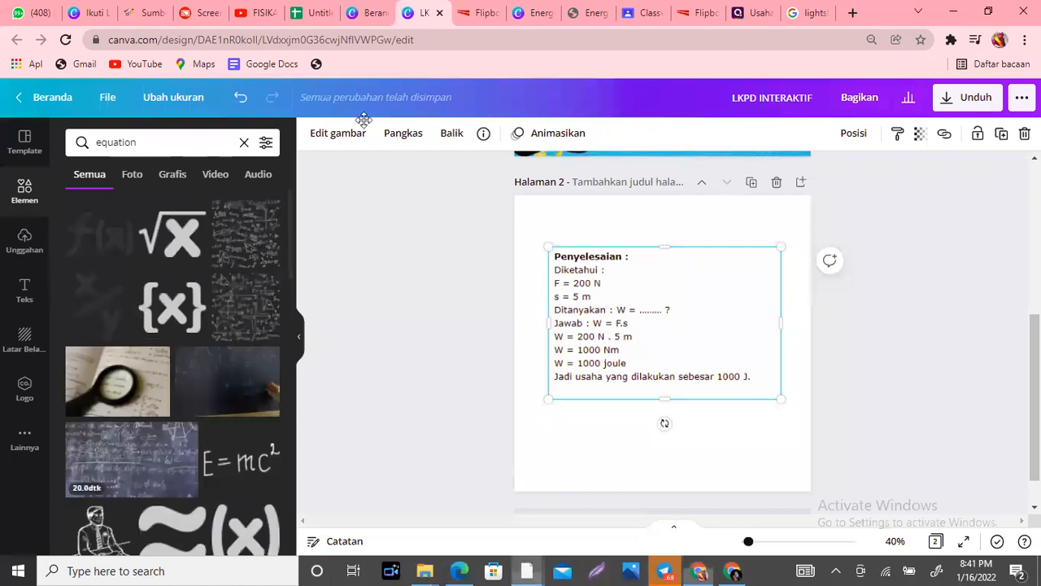
left_click_drag(290, 198, 293, 309)
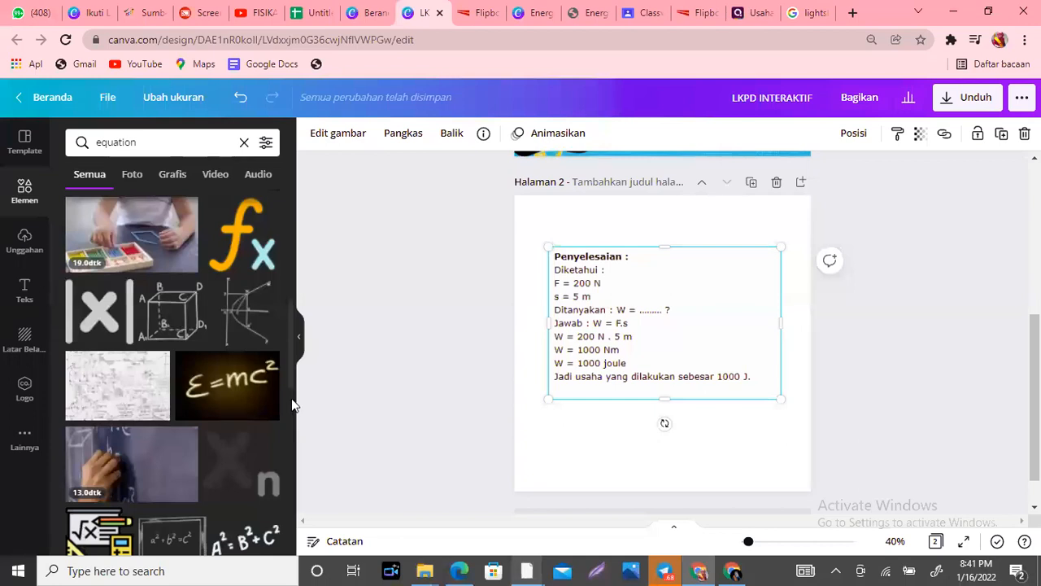
scroll(292, 407, "down", 5)
left_click(159, 175)
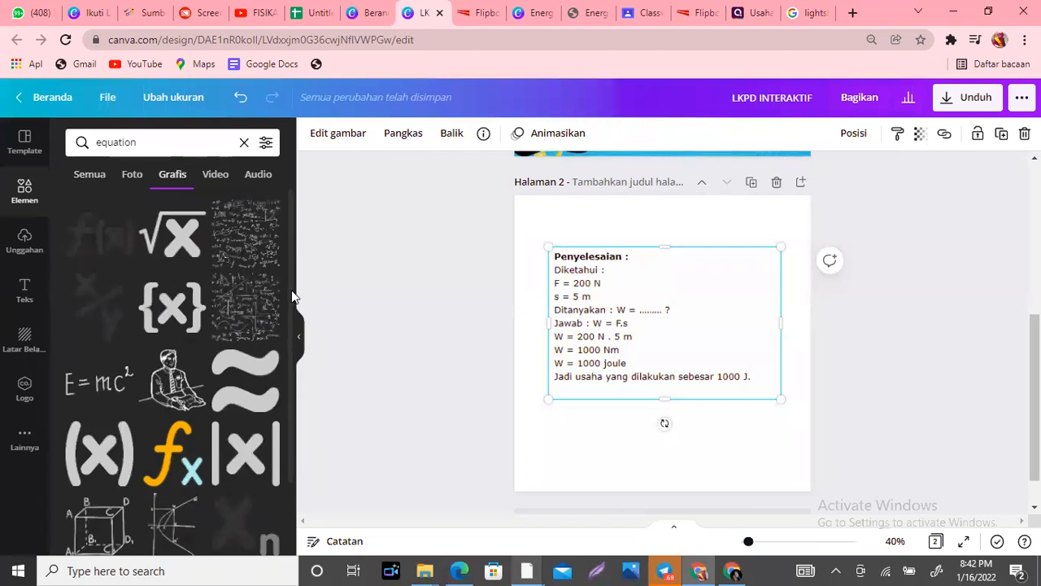
left_click_drag(291, 289, 307, 452)
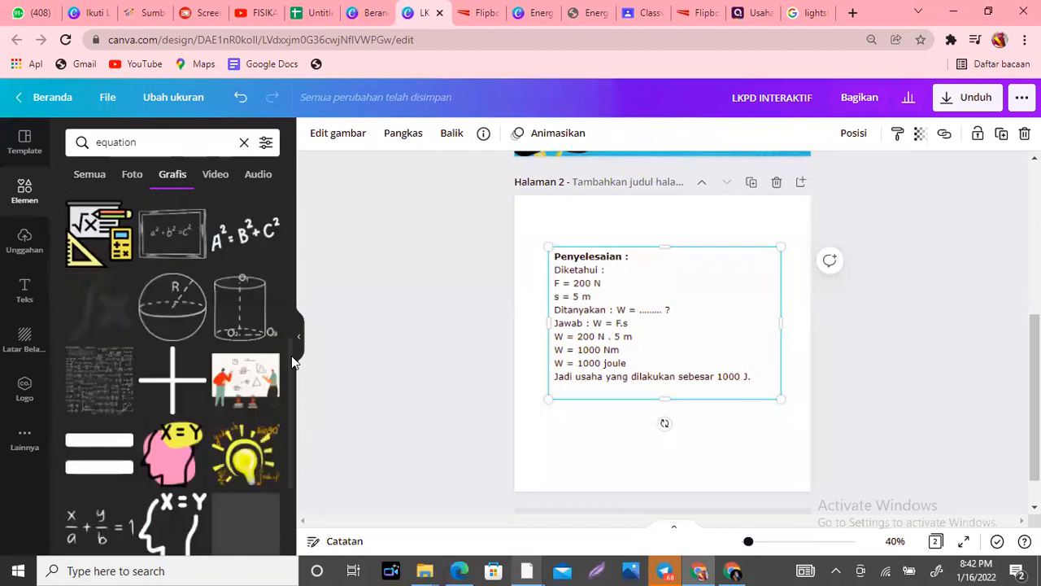
left_click_drag(291, 359, 295, 504)
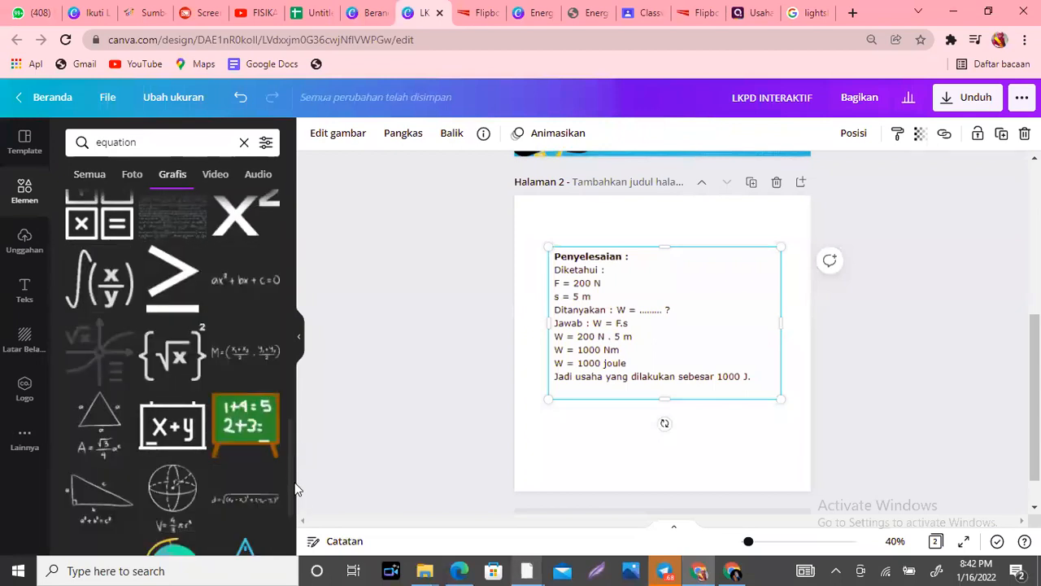
left_click(336, 57)
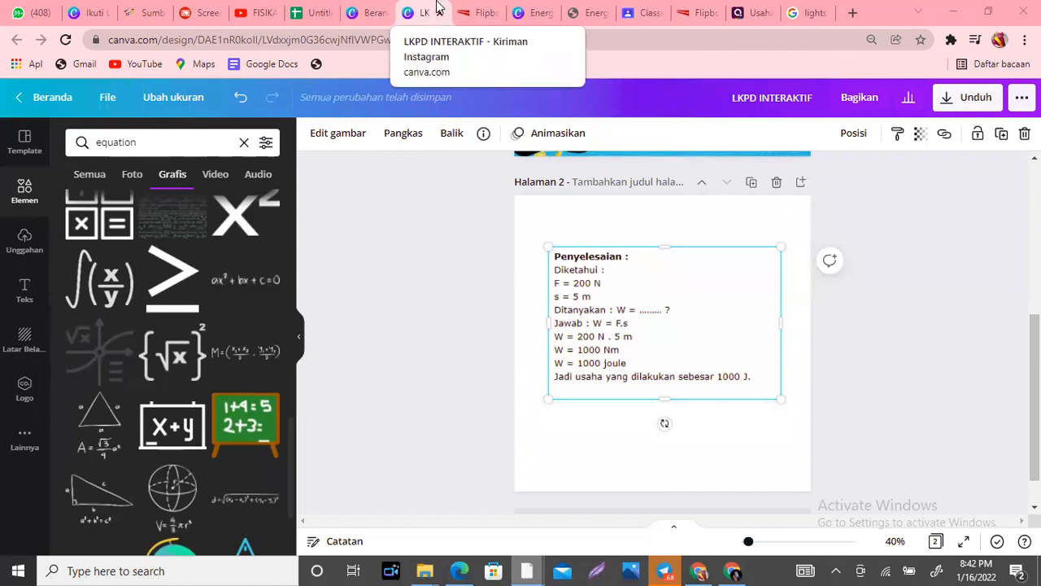
Switch to Google Classroom and post the draft material "Link untuk membuat flipbook" to the #14 Canva Cetarrr Class
left_click(647, 13)
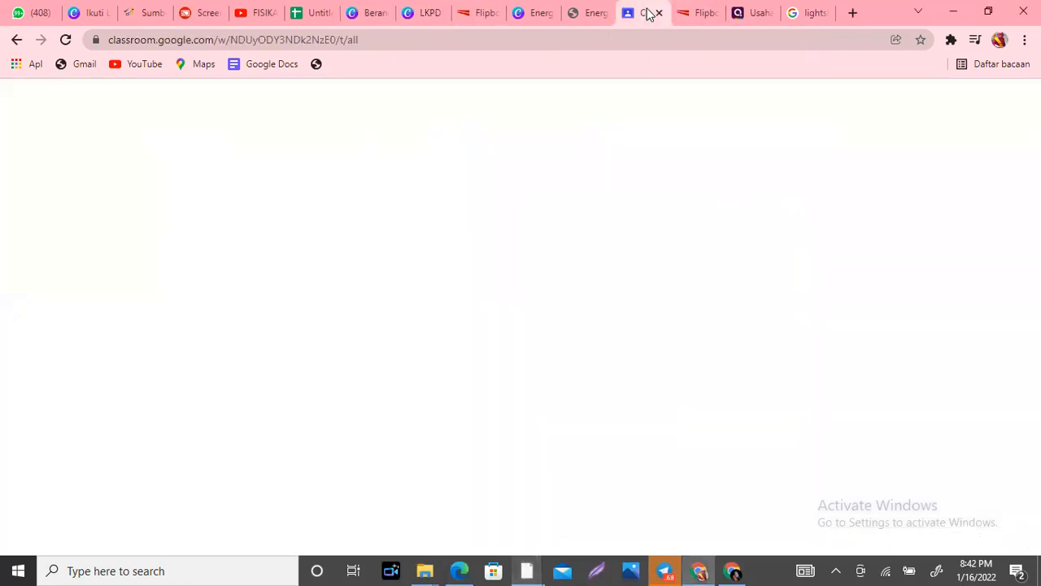
left_click_drag(1034, 180, 1034, 159)
scroll(373, 275, "down", 2)
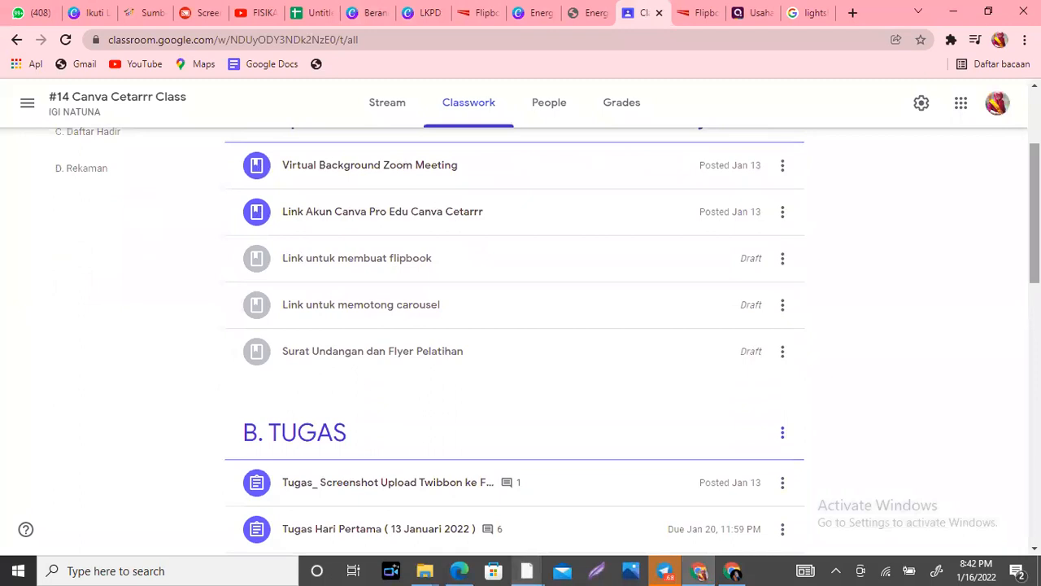
left_click(374, 273)
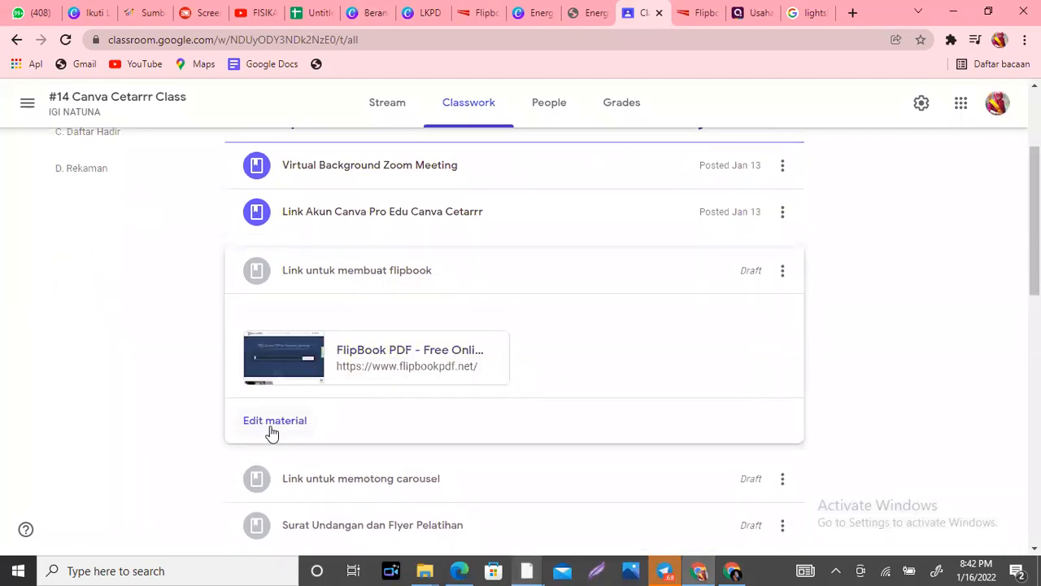
left_click(271, 429)
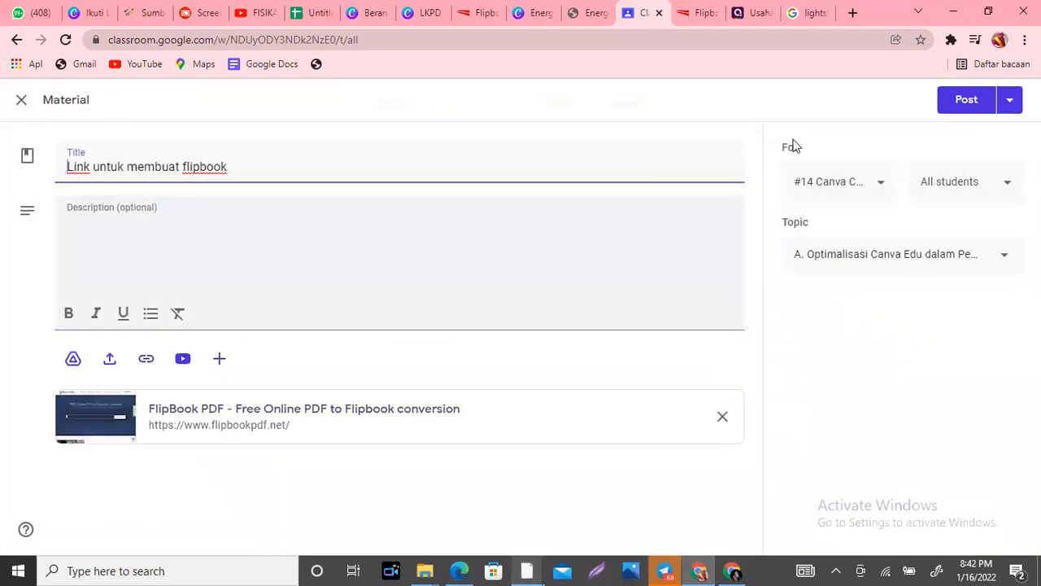
left_click(965, 106)
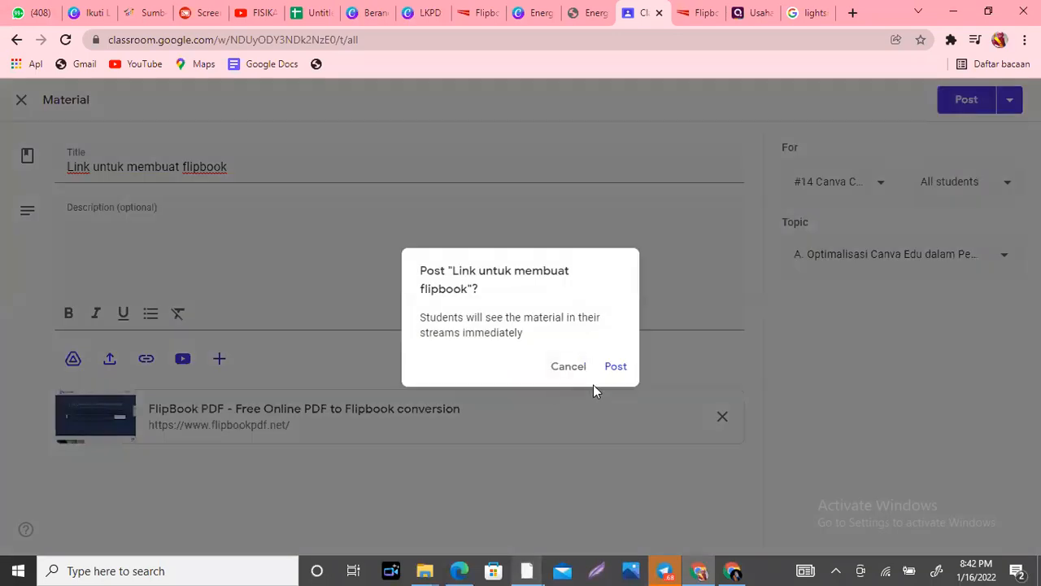
left_click(622, 368)
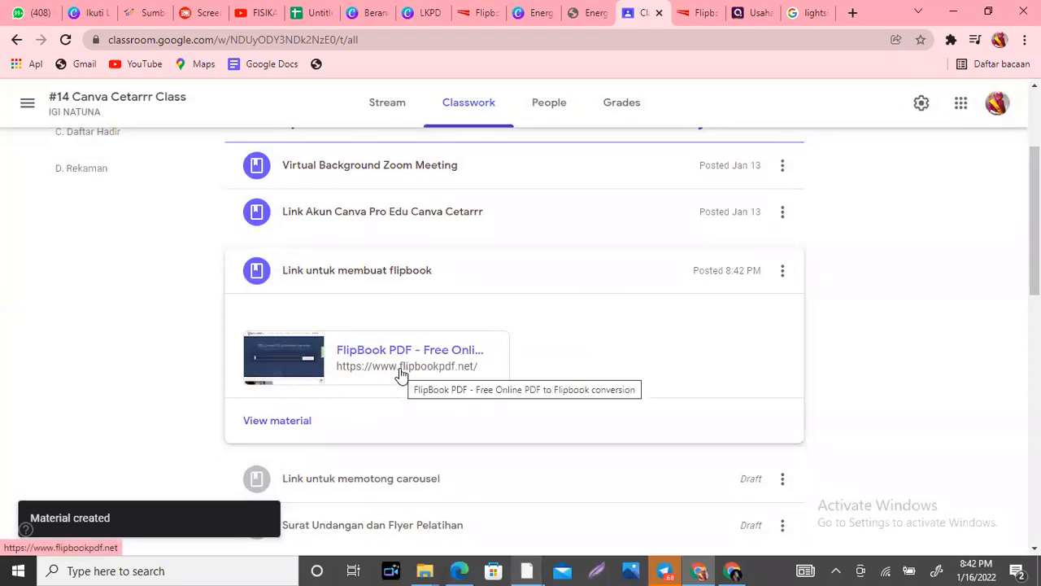
Open the posted FlipBook PDF link, choose a PDF file and start converting it into a flipbook
left_click(396, 364)
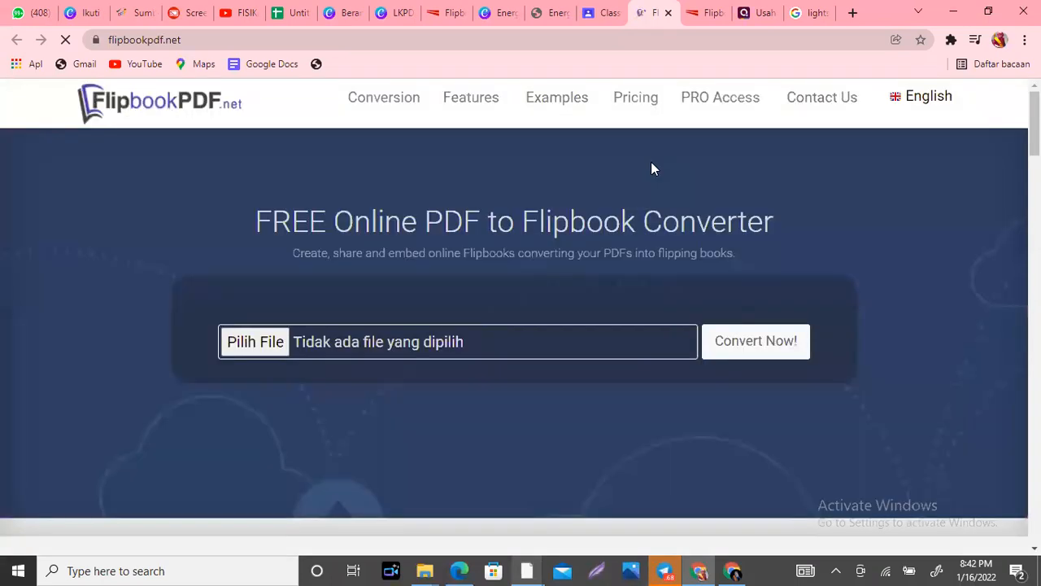
left_click(275, 345)
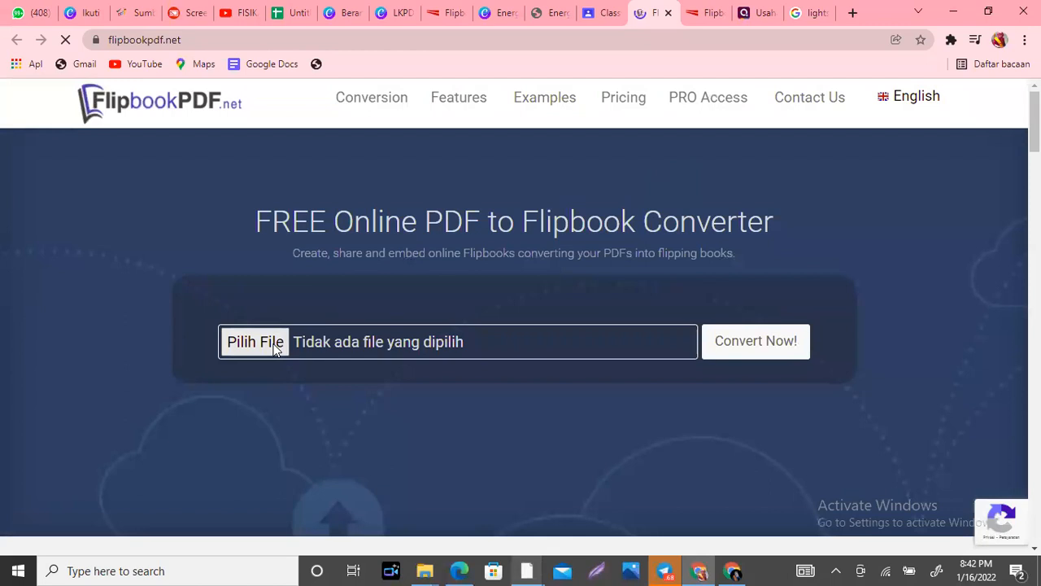
left_click(439, 332)
double_click(440, 332)
left_click(766, 345)
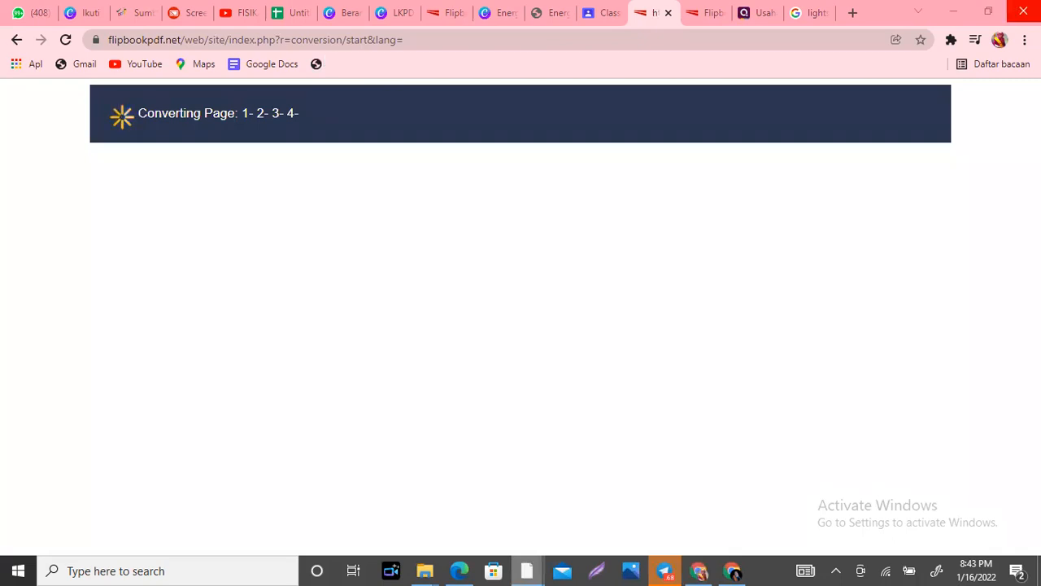
left_click(398, 15)
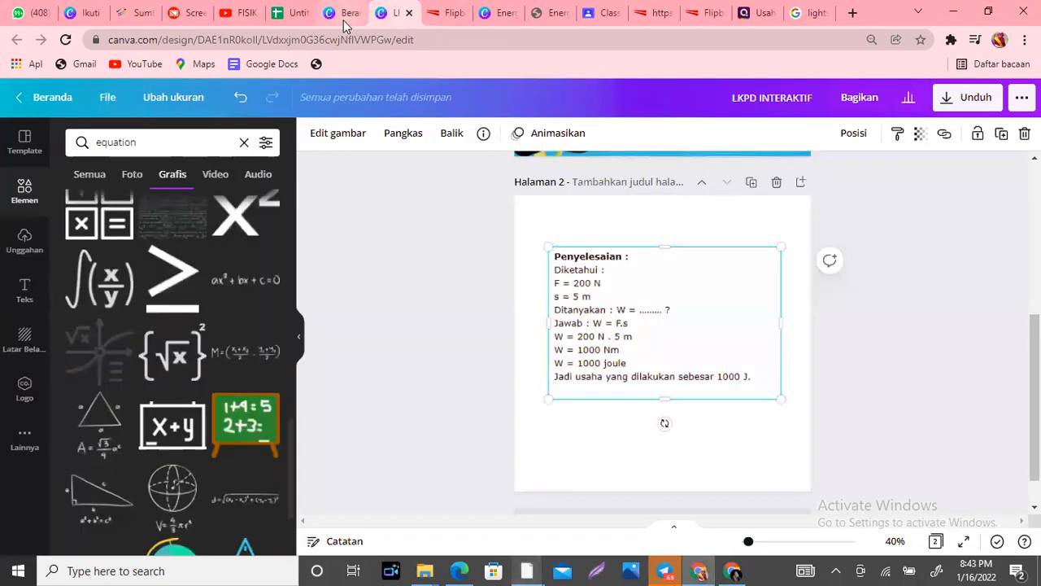
left_click(343, 20)
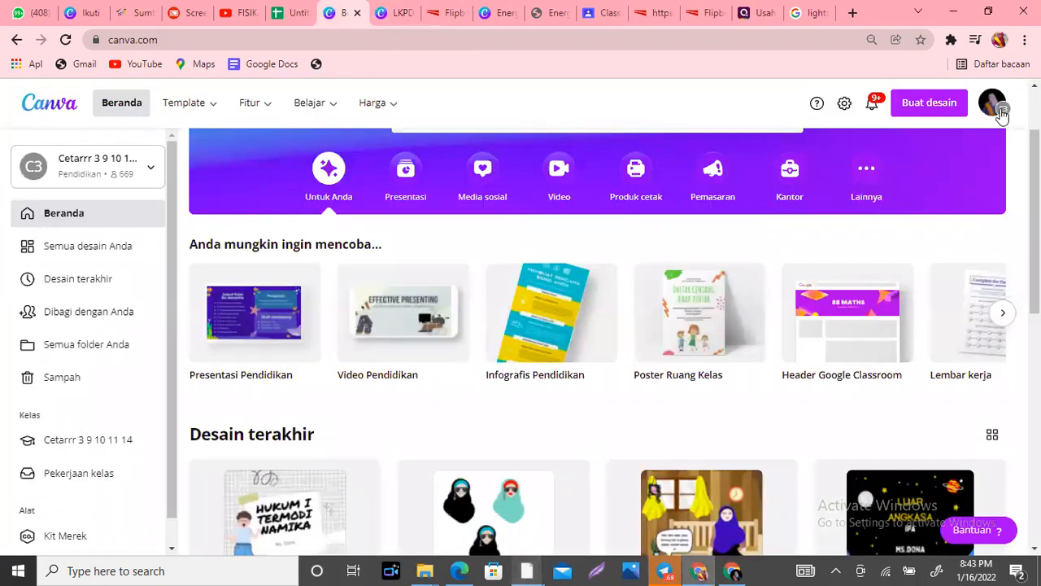
left_click(1003, 118)
Browse all publishing options of the LKPD INTERAKTIF design in Canva and open the Heyzine Flipbooks app page
left_click(399, 12)
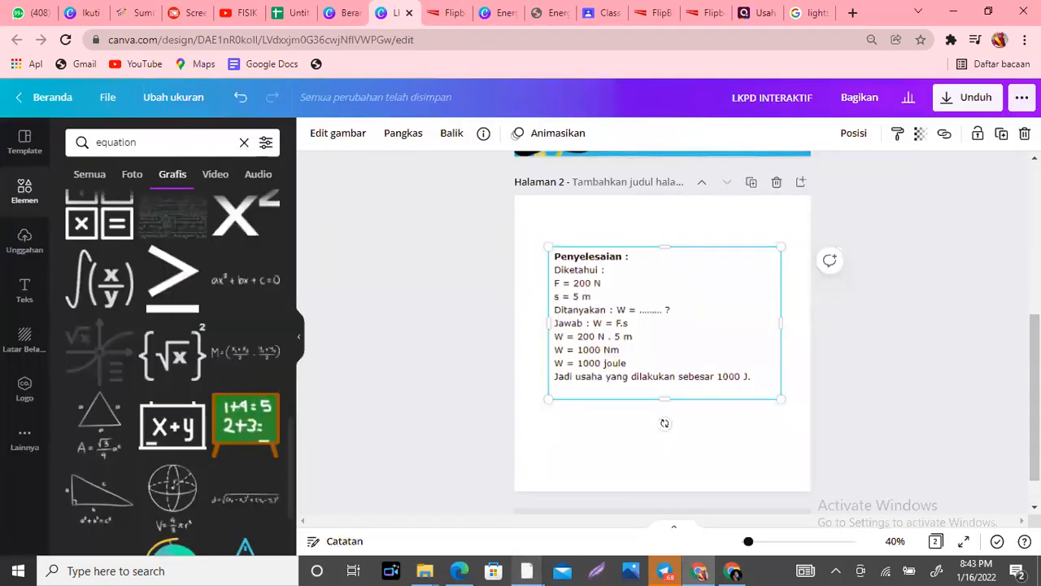
left_click(1022, 97)
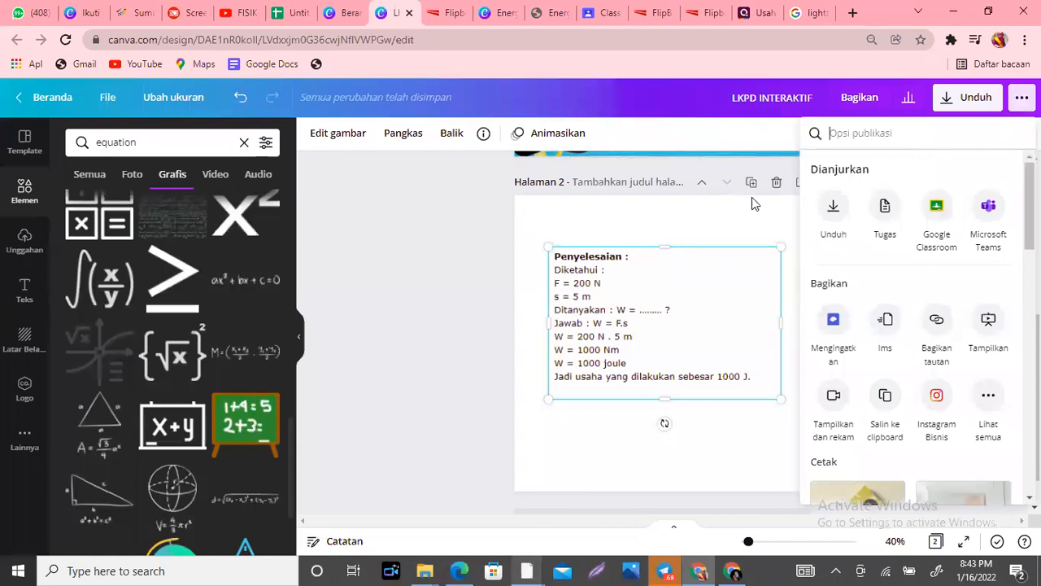
scroll(936, 326, "down", 2)
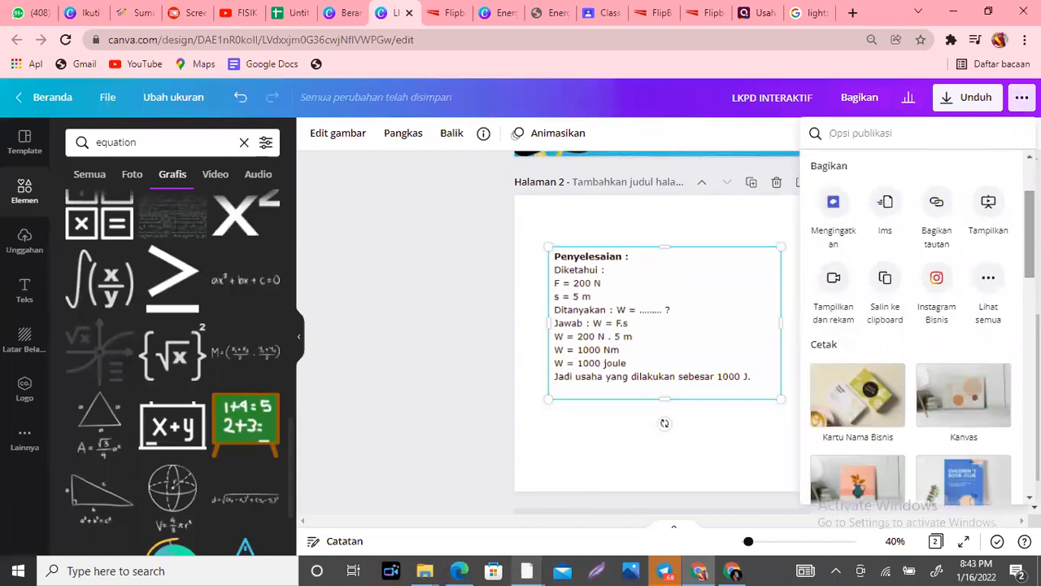
left_click(988, 281)
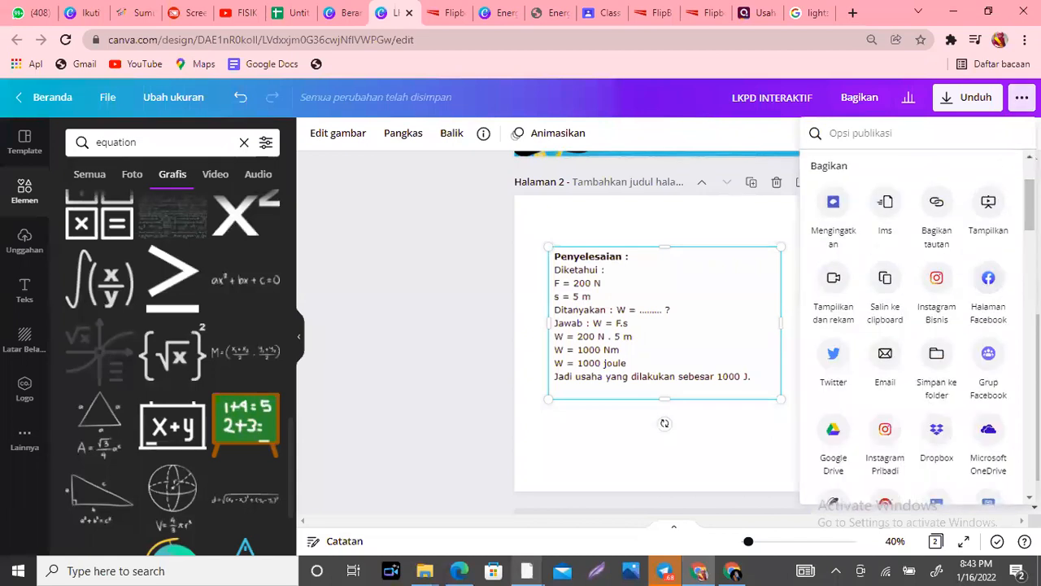
scroll(922, 325, "down", 3)
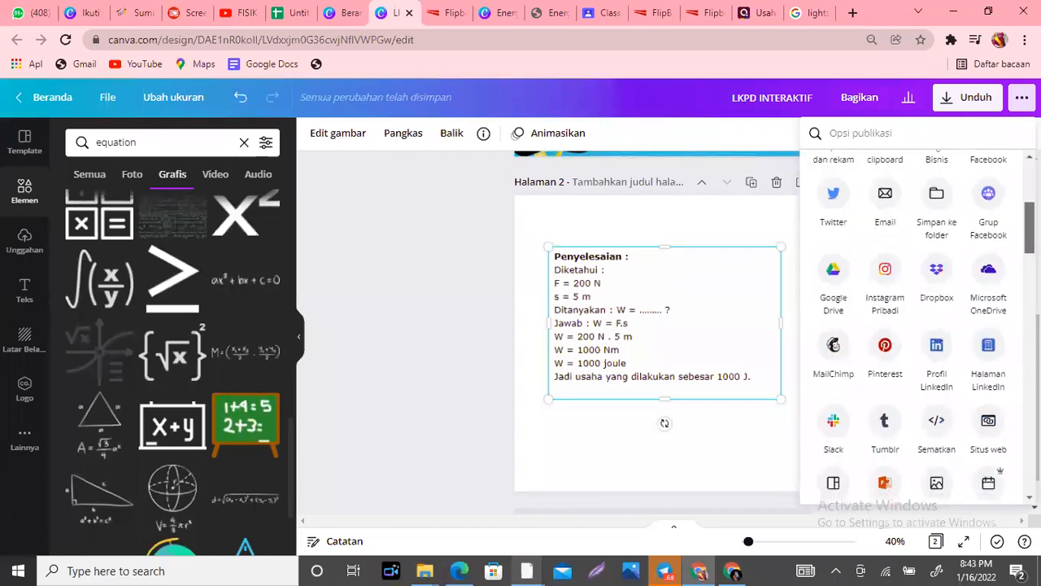
left_click_drag(1031, 236, 1030, 241)
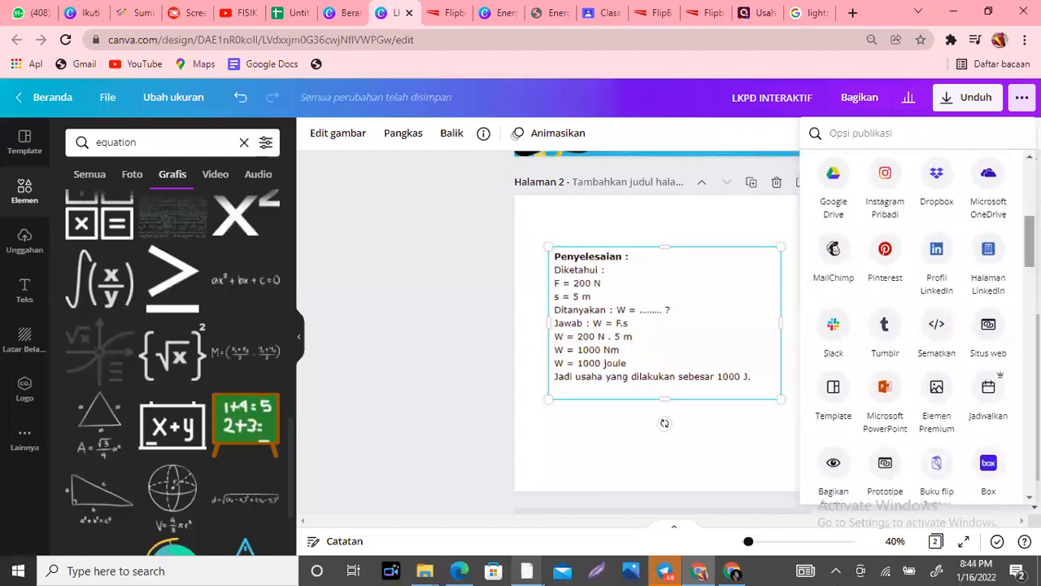
scroll(923, 325, "down", 3)
scroll(989, 309, "down", 3)
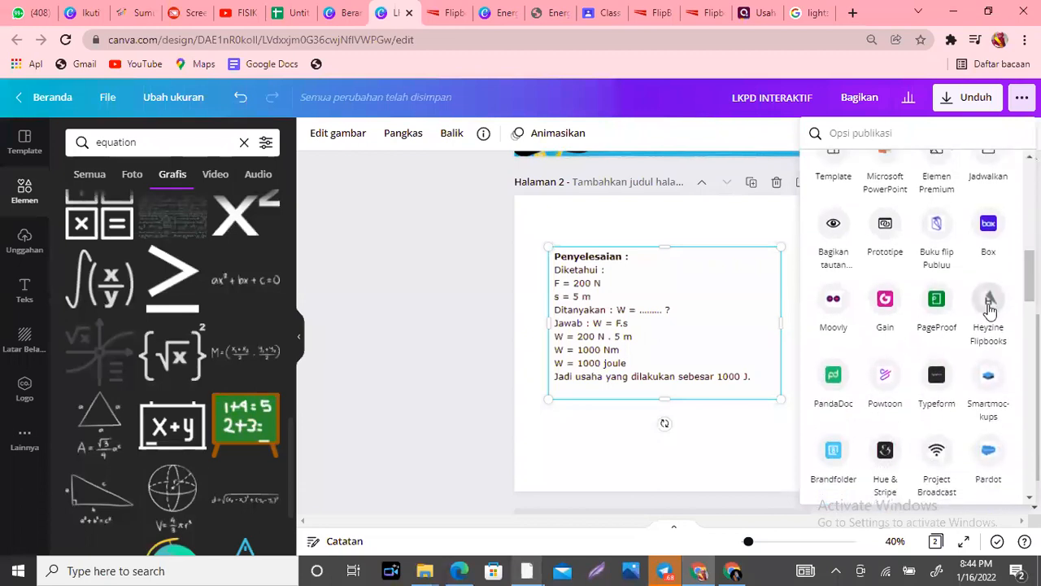
left_click(989, 302)
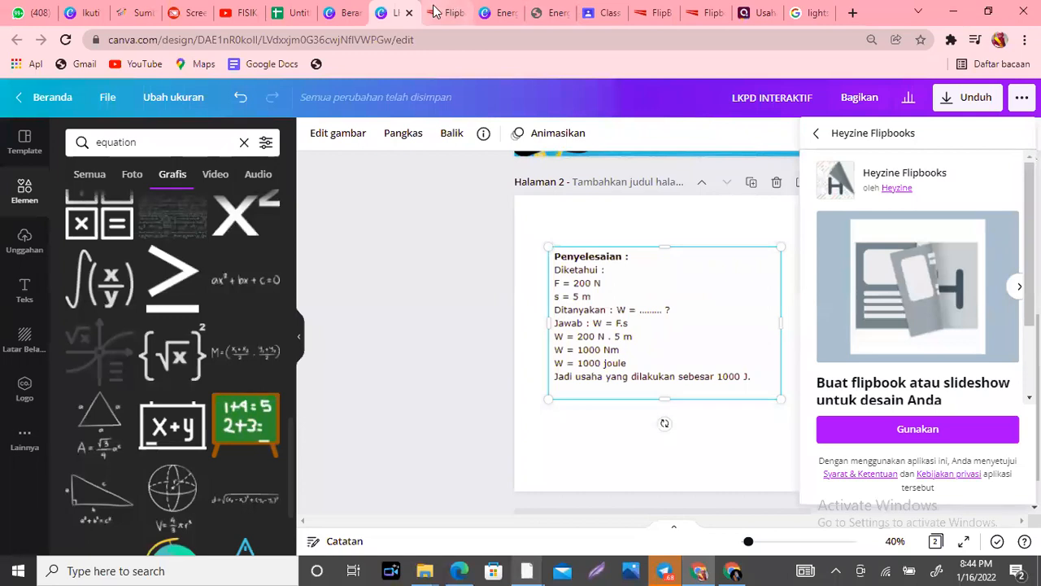
Find Heyzine Flipbooks in the Energi dan Usaha design's publishing options, enable it, and save all pages as a flipbook
left_click(502, 12)
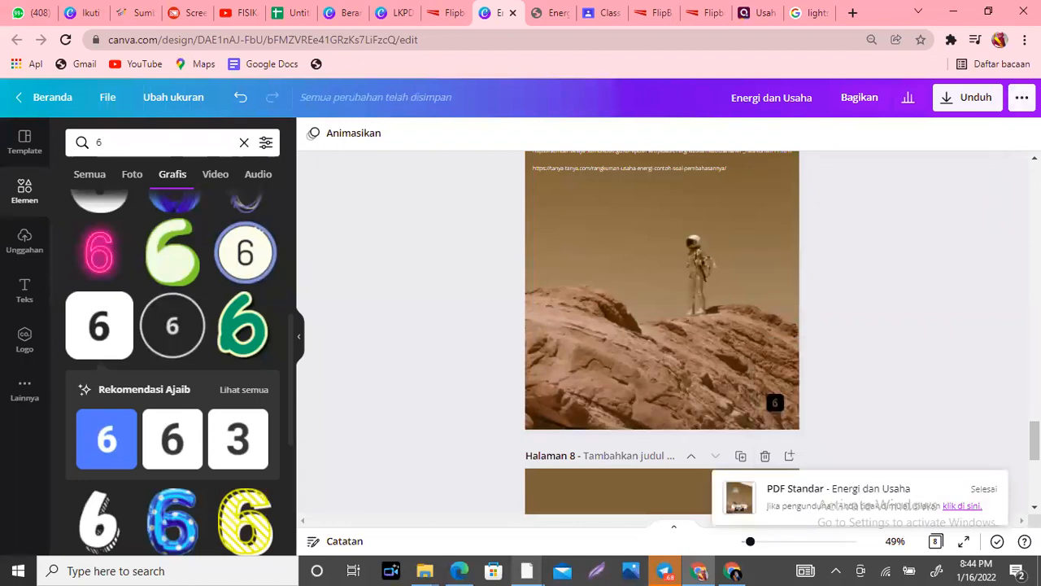
left_click(1022, 96)
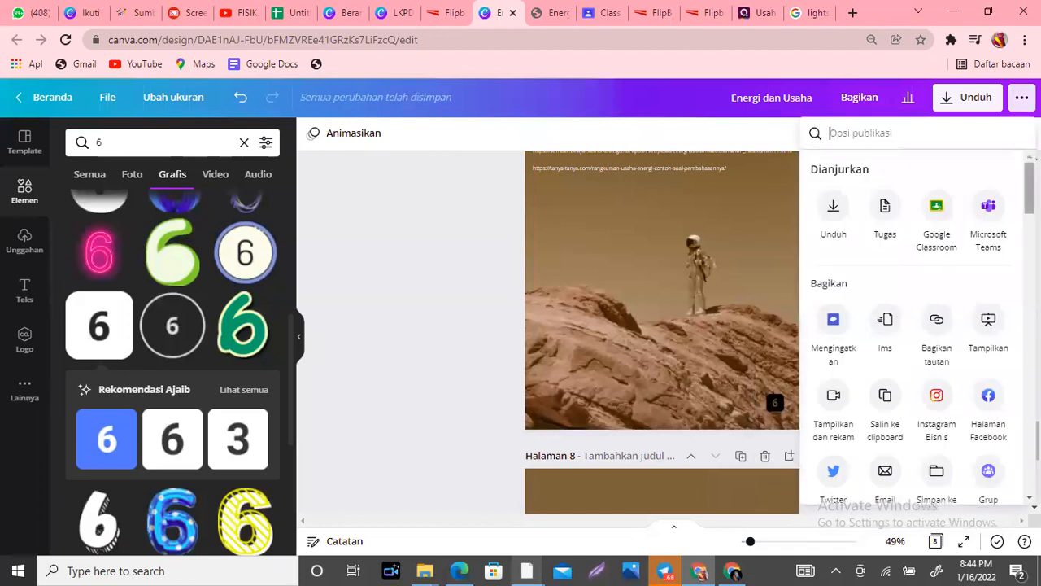
scroll(918, 325, "down", 3)
scroll(918, 326, "down", 3)
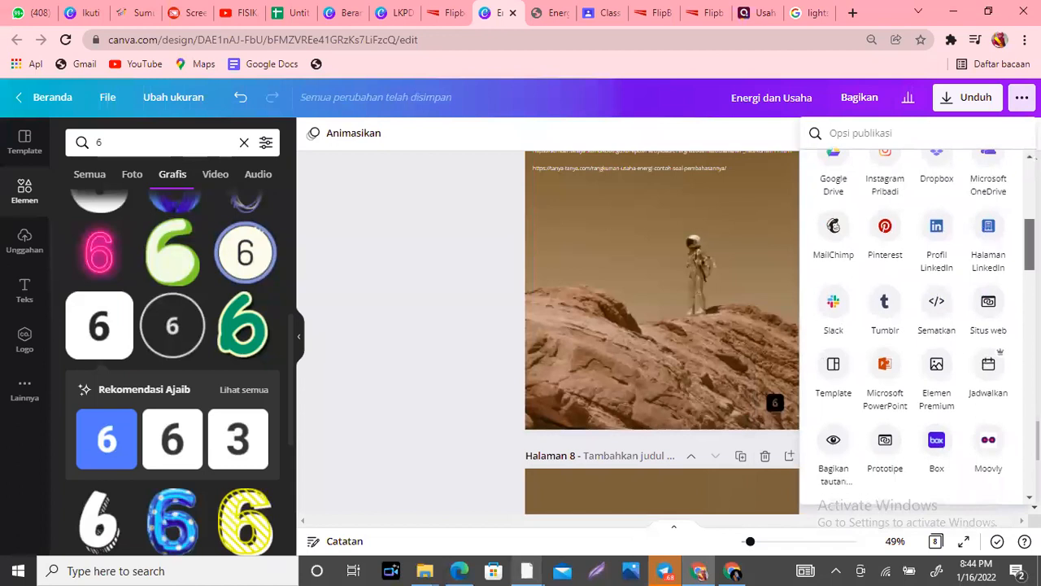
scroll(918, 325, "down", 2)
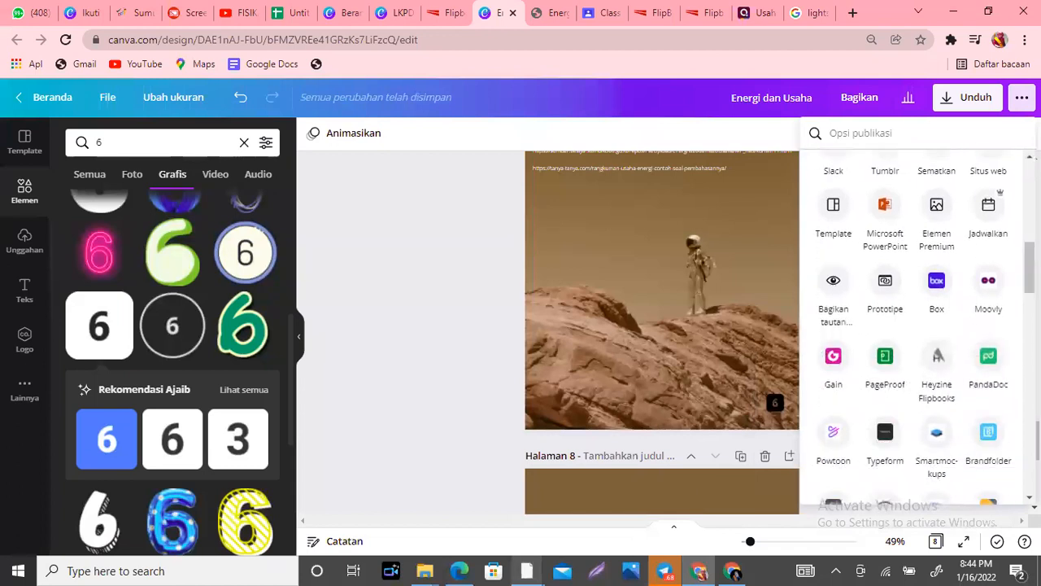
scroll(932, 309, "down", 2)
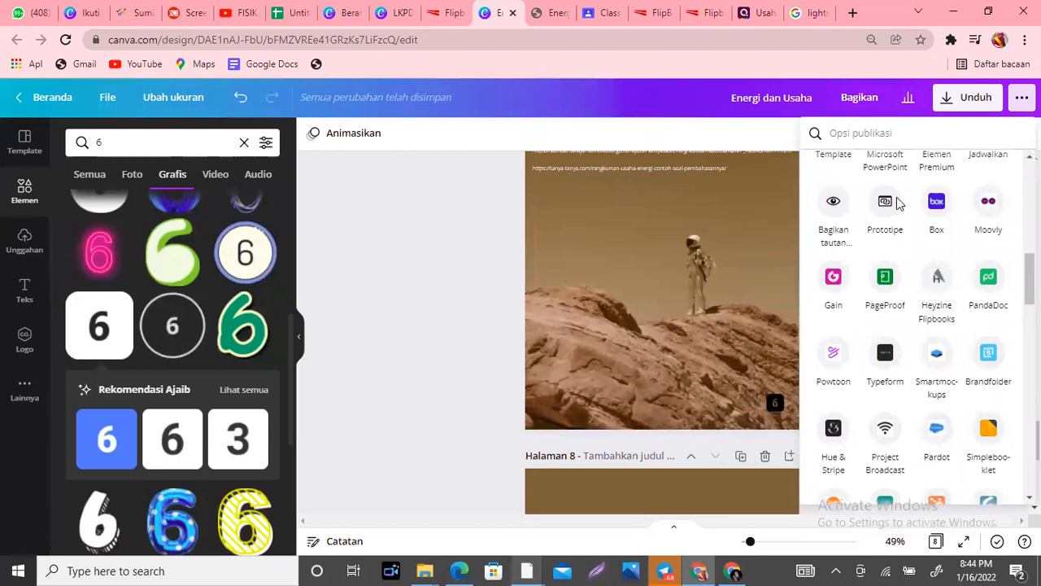
left_click(938, 281)
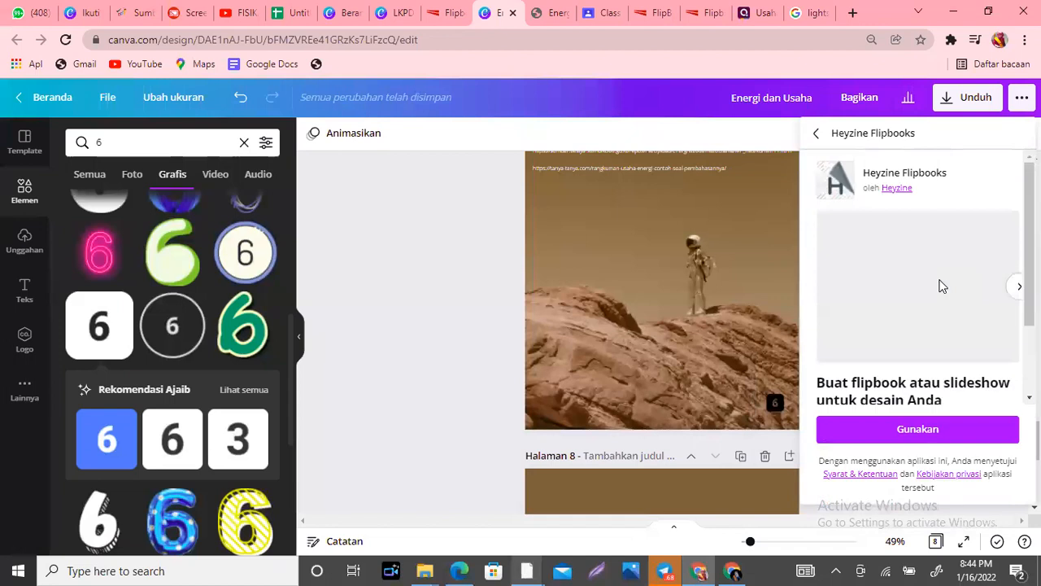
left_click(919, 435)
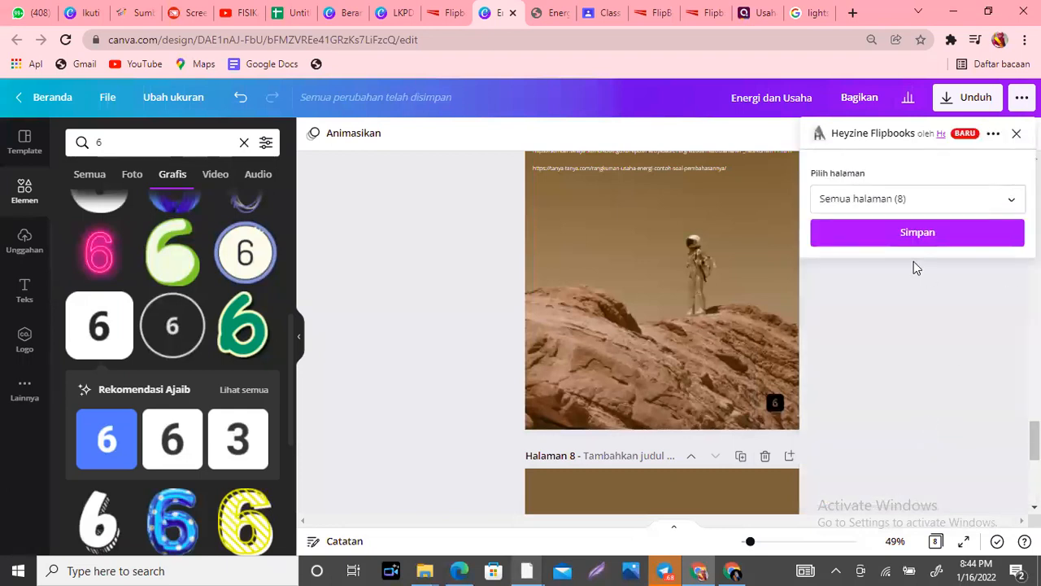
left_click(936, 238)
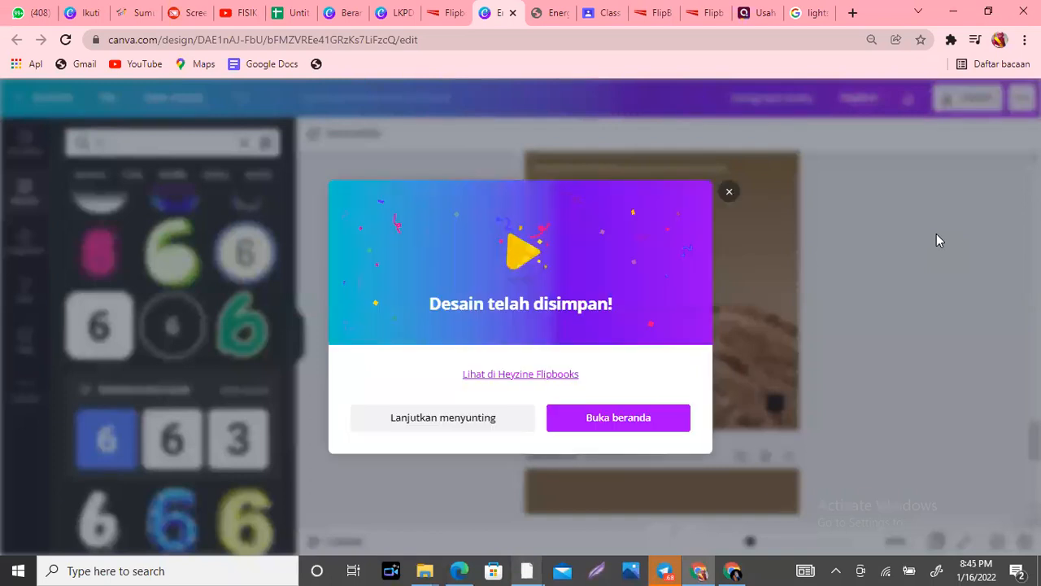
View the saved flipbook in Heyzine, dismiss the welcome message, and turn past the cover to the next pages
left_click(502, 376)
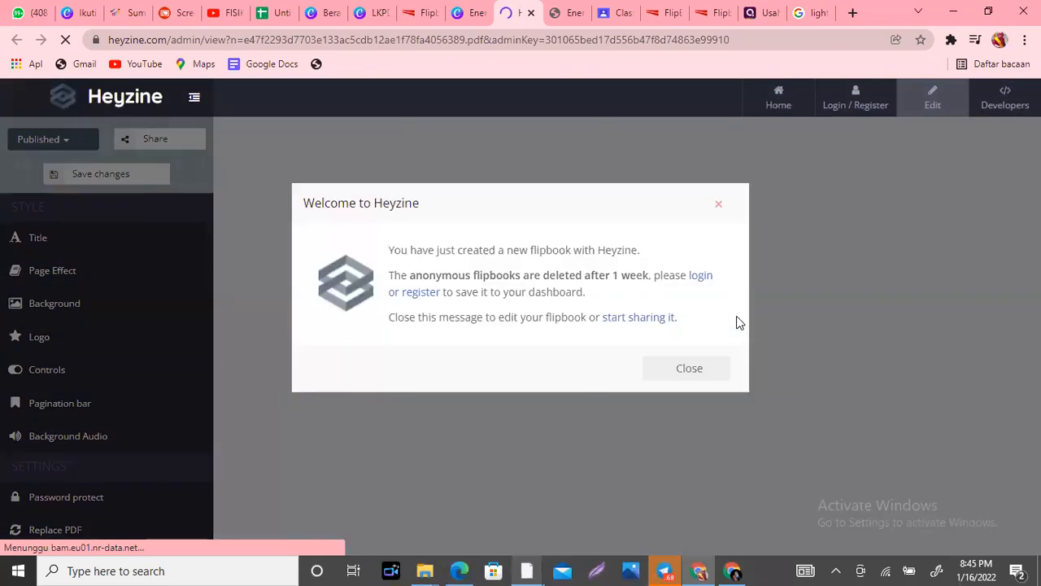
left_click(690, 371)
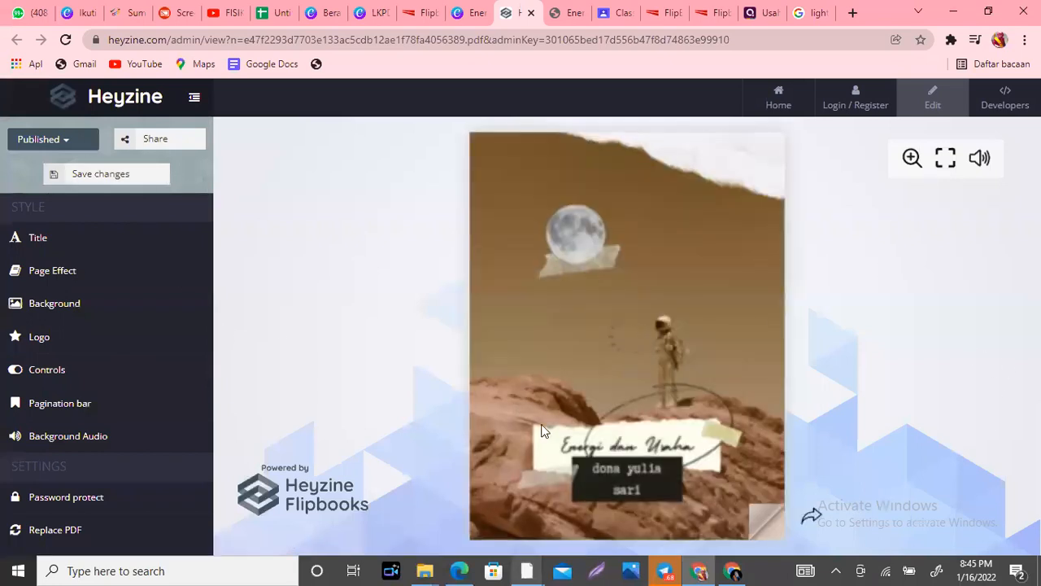
left_click(778, 525)
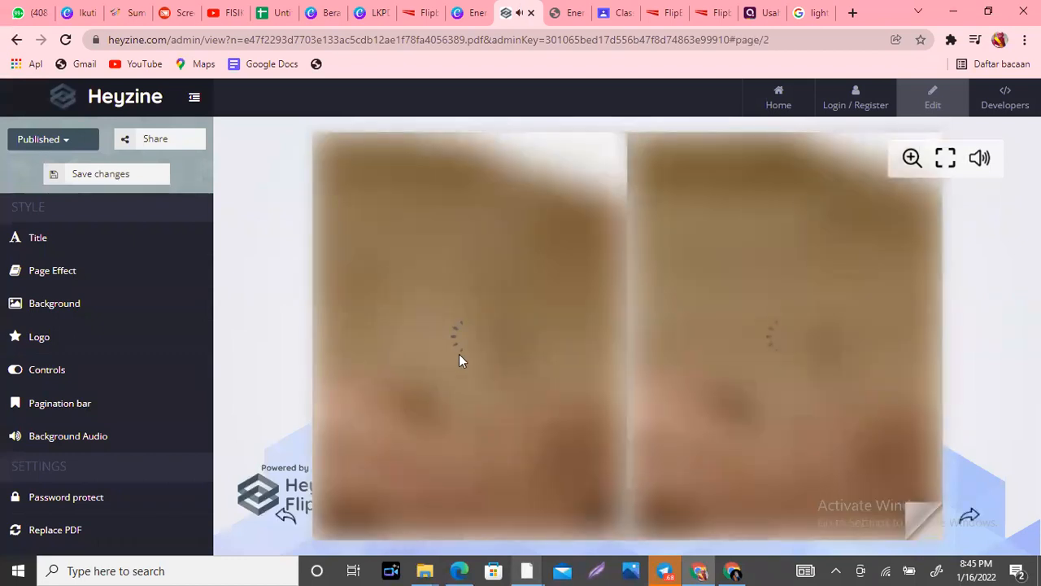
Look over the flipbook's page effect settings without changing them, and examine the remaining style, settings and interaction options
left_click(52, 270)
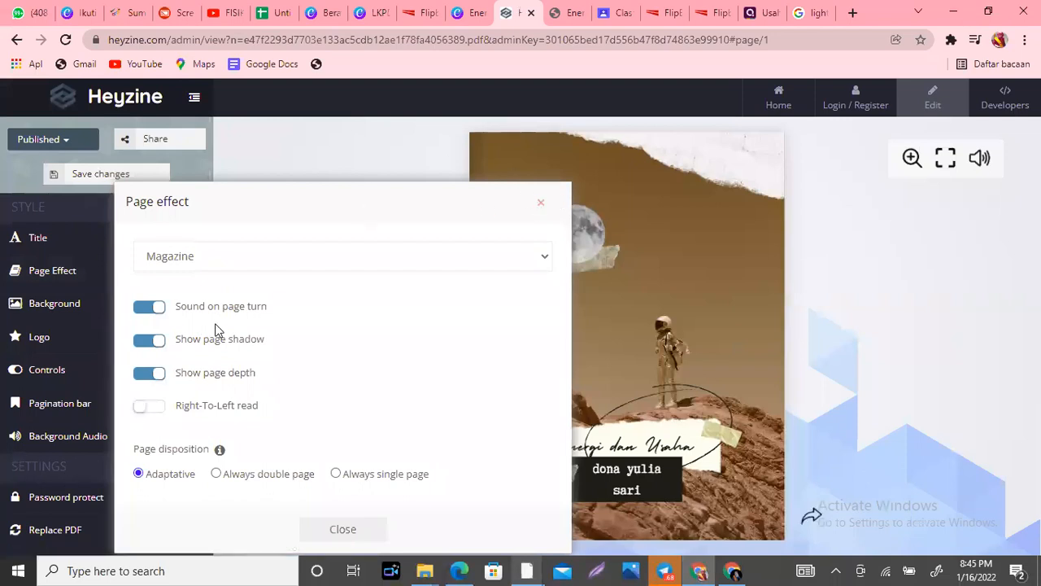
key("Escape")
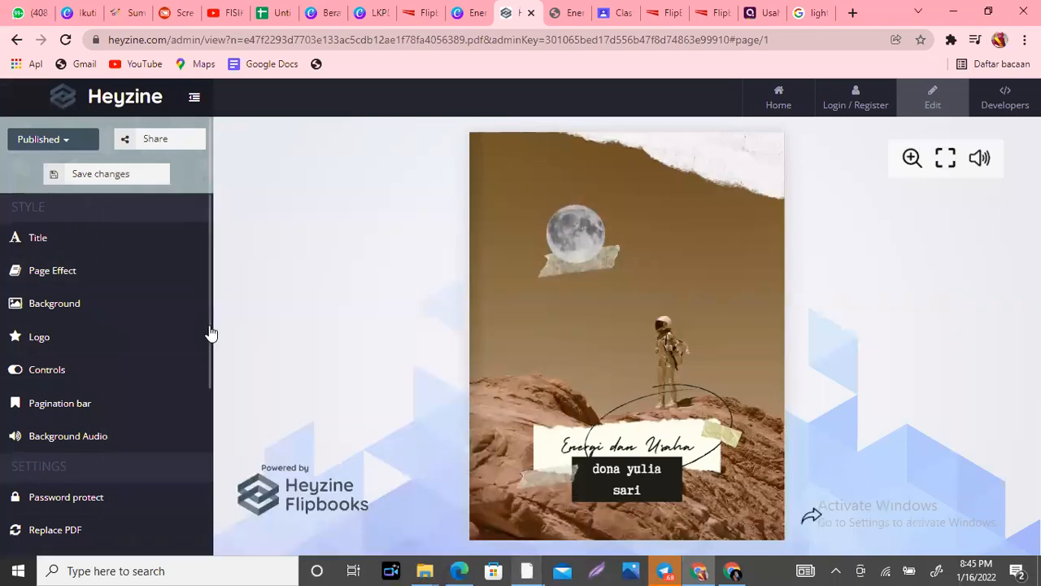
left_click(210, 457)
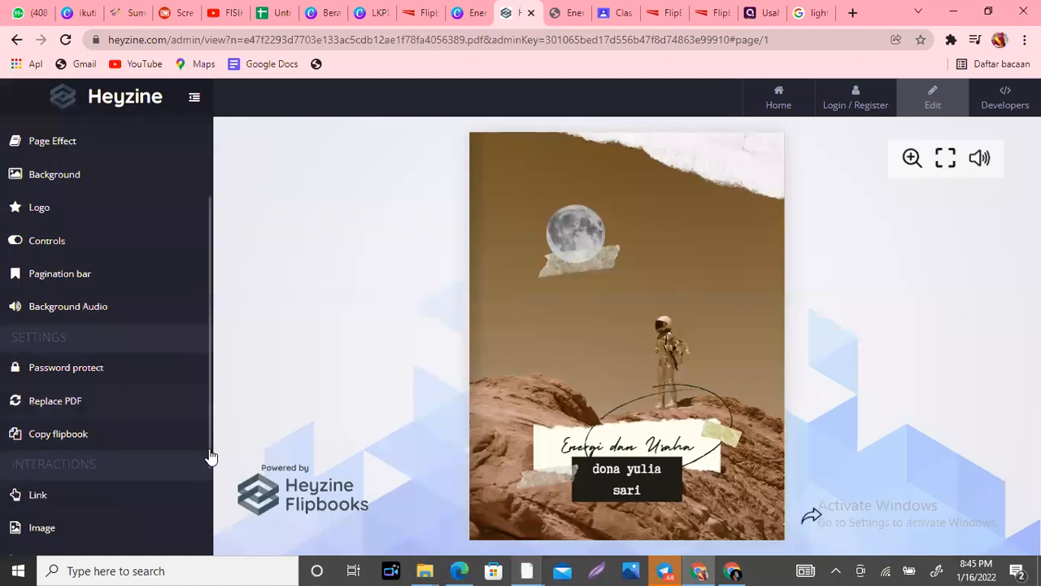
Try the Audio interaction on the flipbook's cover and on its first inner spread, and return to the cover
scroll(210, 458, "down", 1)
scroll(212, 511, "down", 1)
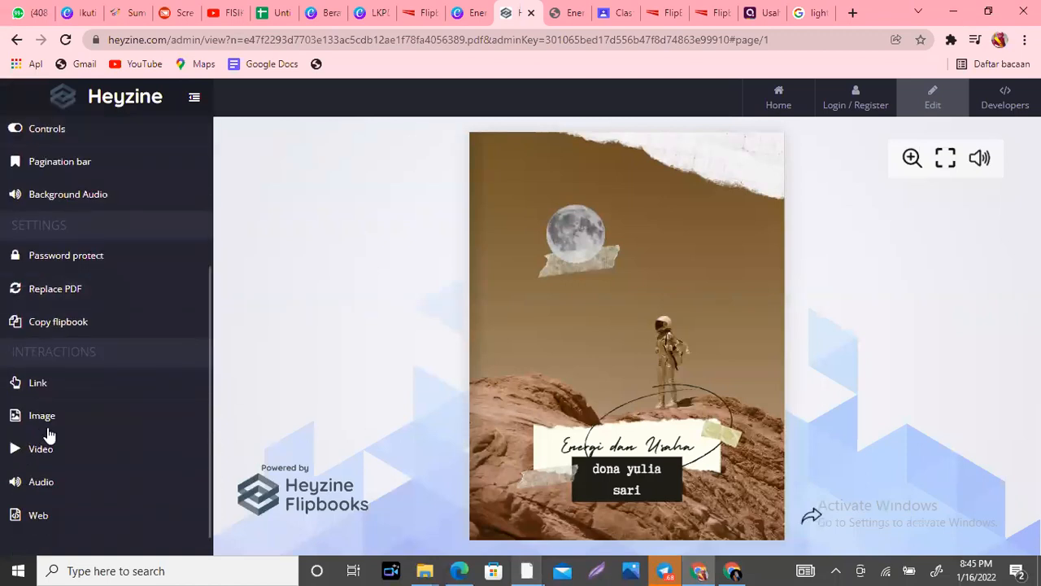
scroll(53, 462, "down", 1)
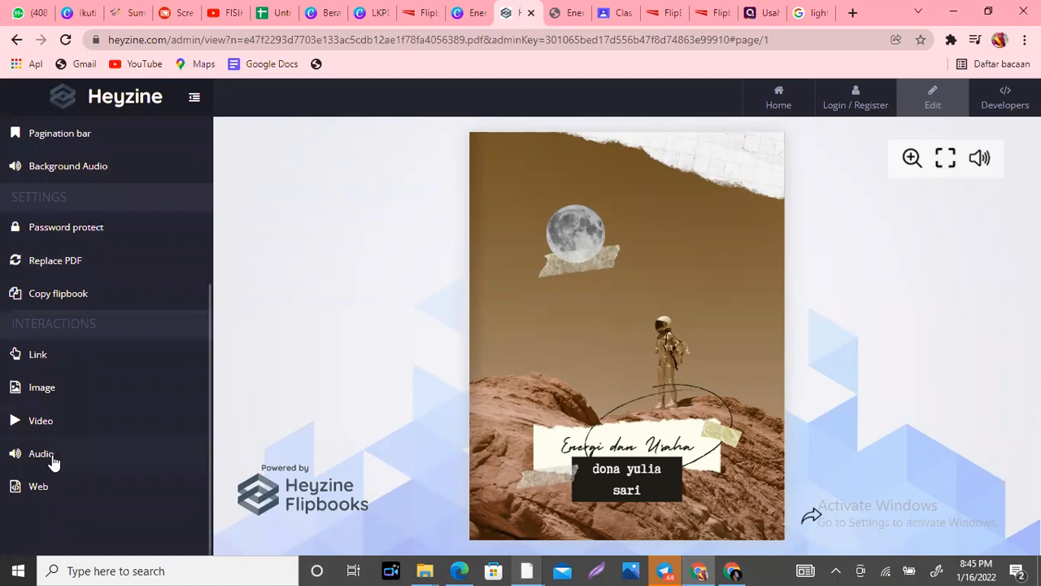
left_click(41, 453)
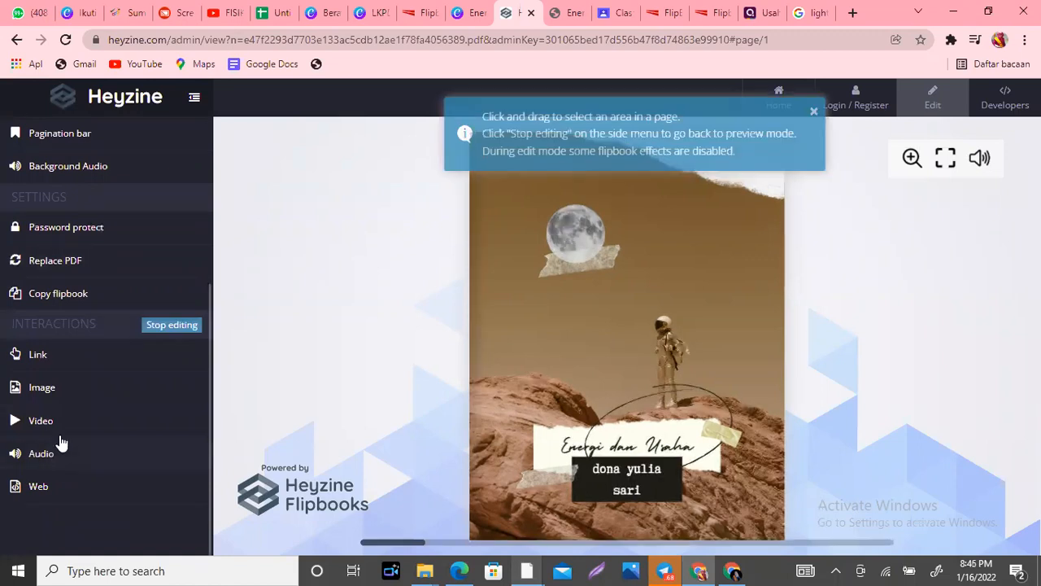
left_click(58, 453)
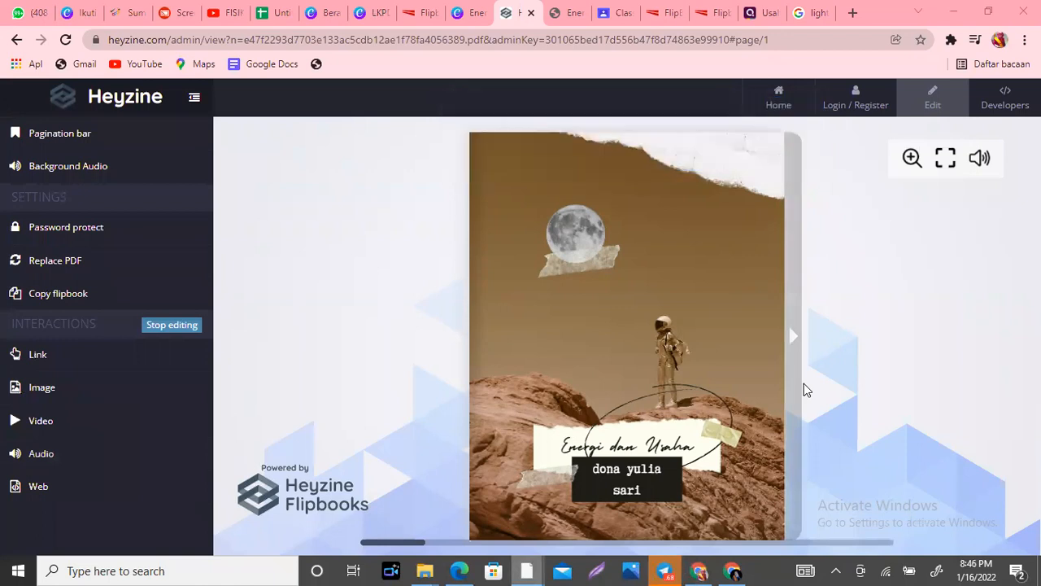
left_click(804, 384)
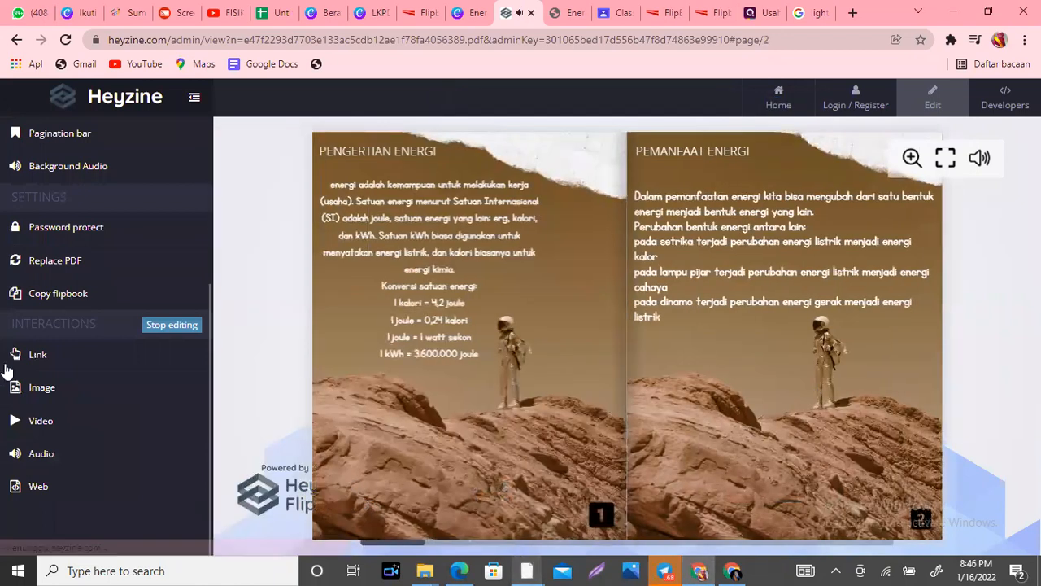
left_click(41, 452)
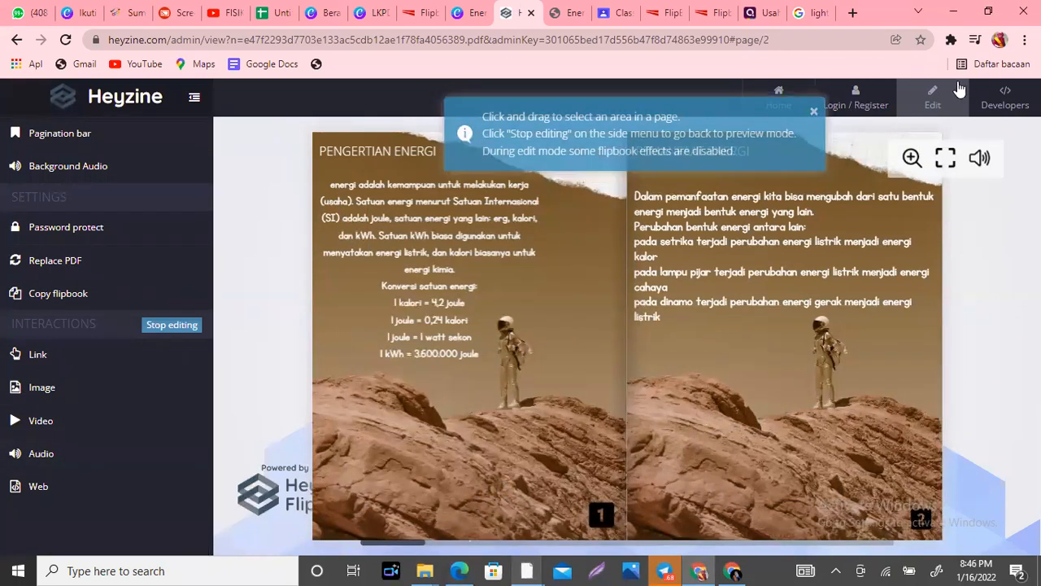
left_click(936, 96)
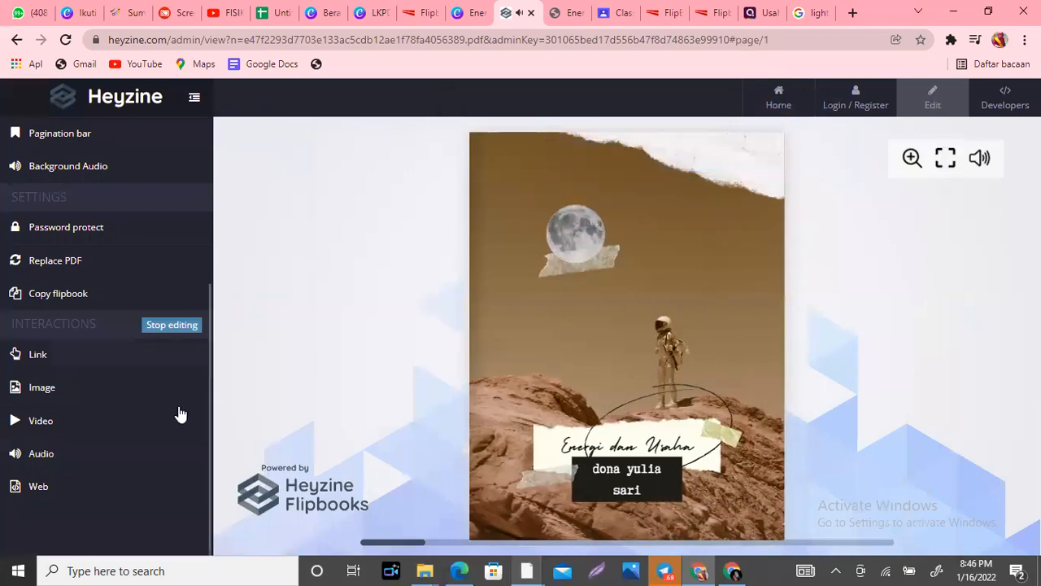
Draw a video interaction area over the cover's moon, leave its link empty, and enlarge the area to cover the whole moon
left_click(31, 420)
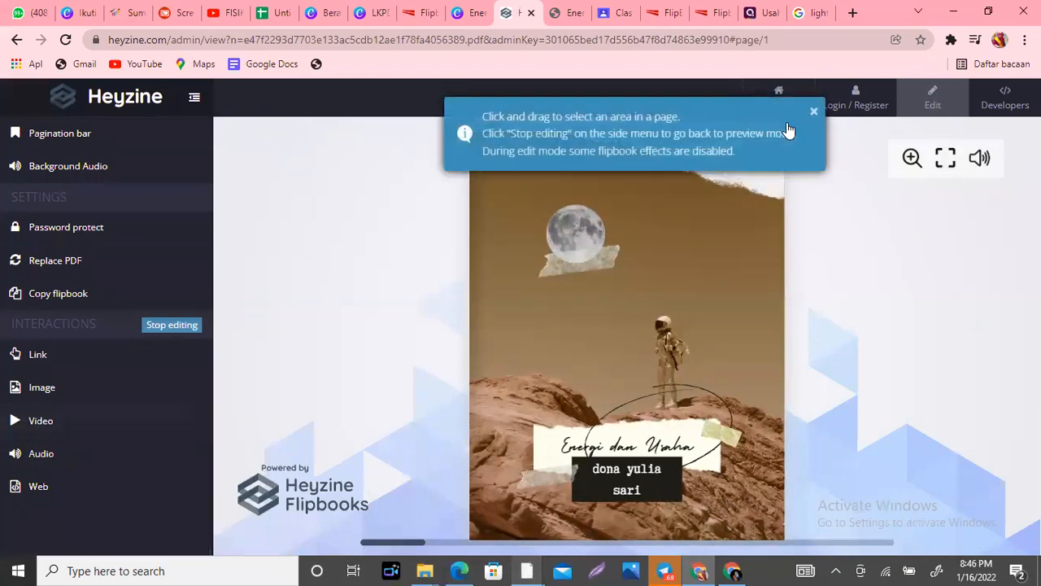
left_click(811, 114)
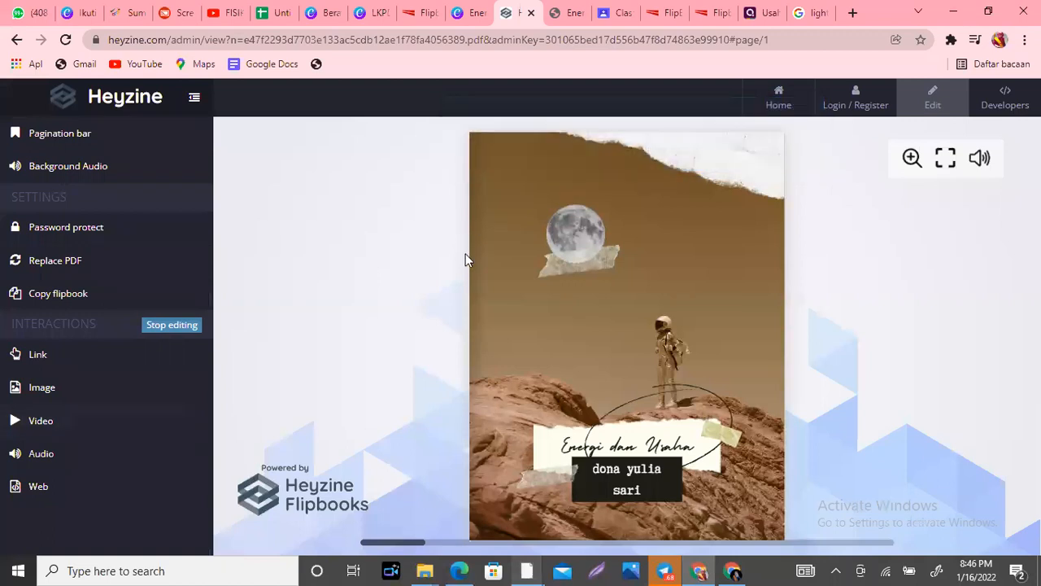
left_click_drag(550, 231, 650, 282)
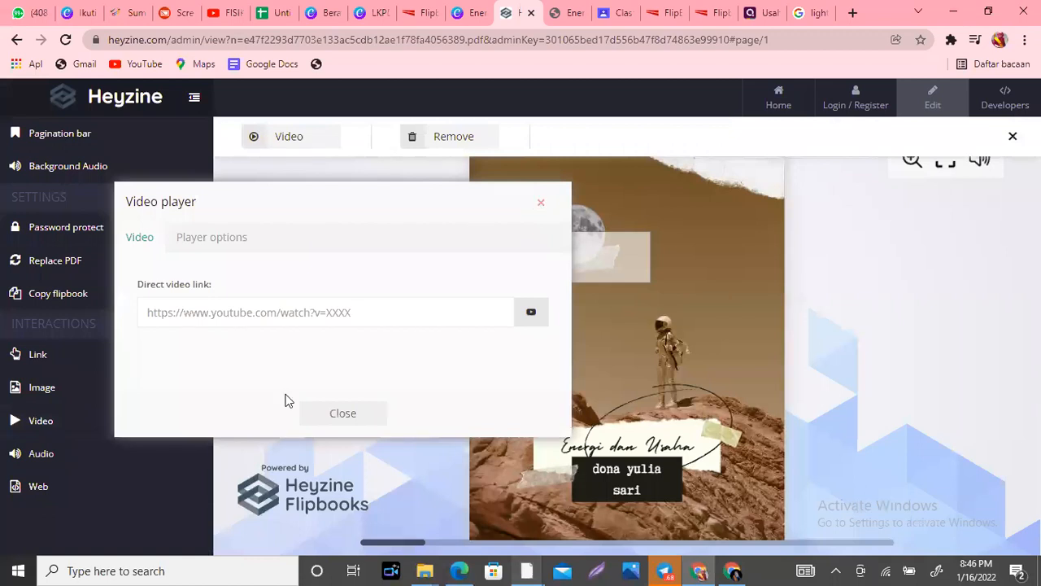
left_click(327, 422)
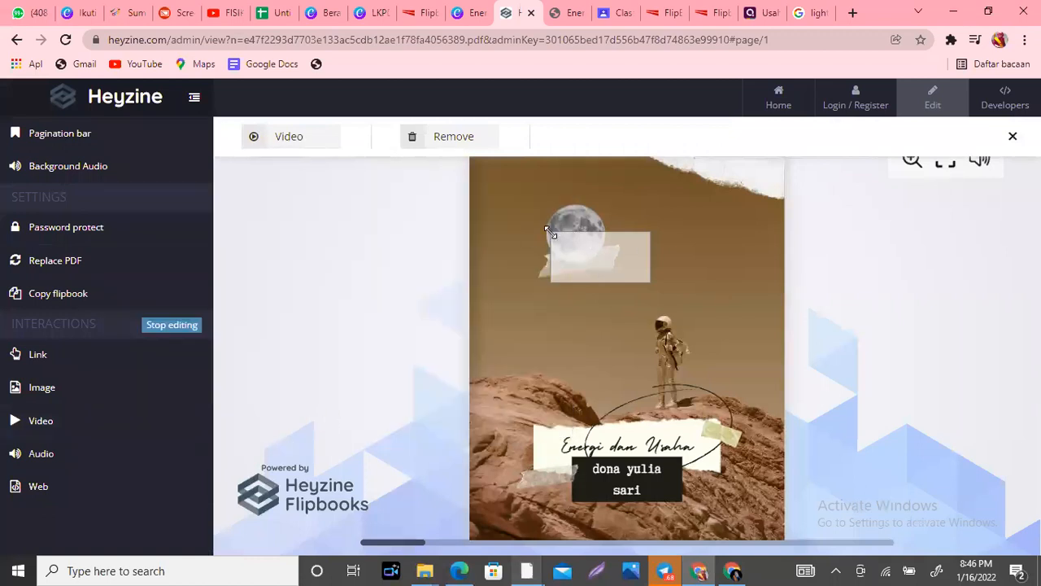
left_click_drag(546, 230, 501, 200)
Draw a second, larger video area across the middle of the cover, and remove it without adding a link
left_click(51, 424)
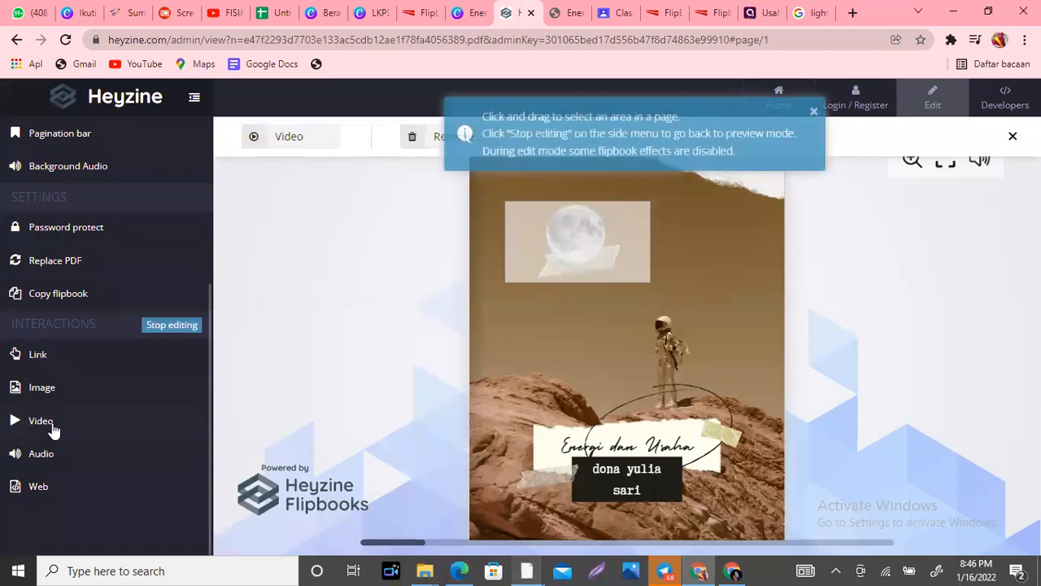
left_click(813, 112)
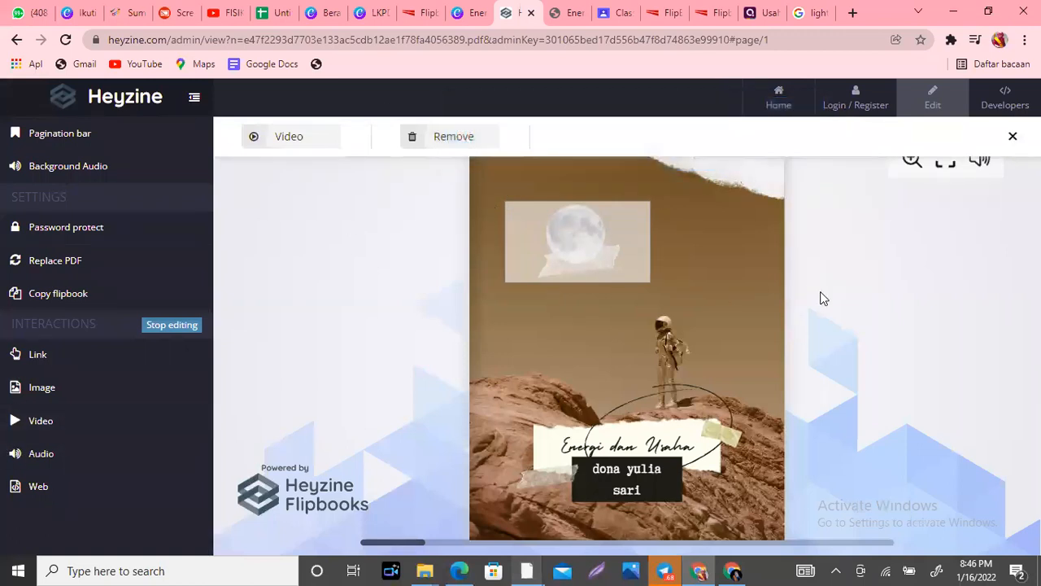
left_click(927, 105)
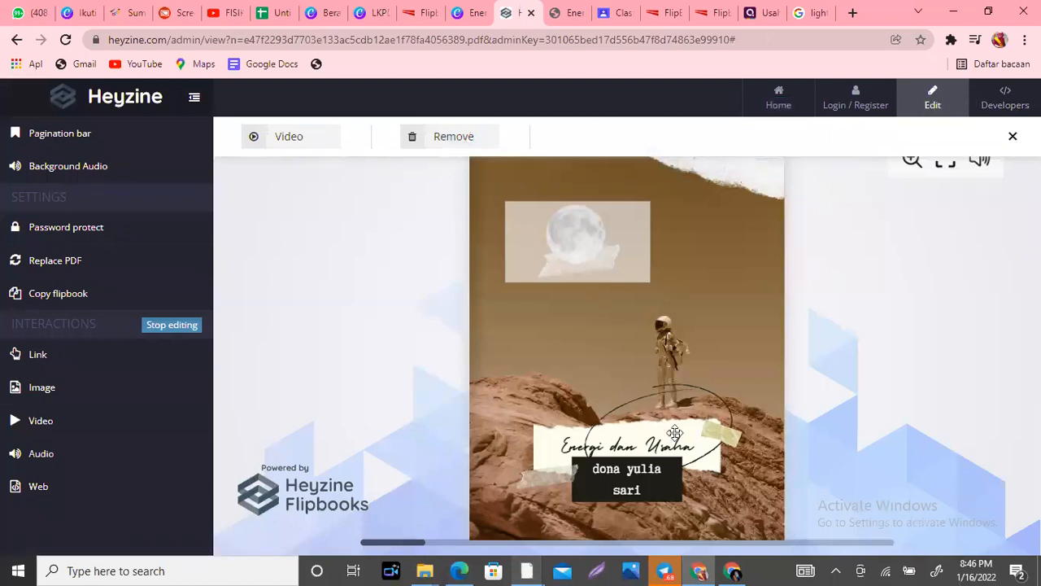
left_click_drag(507, 200, 727, 379)
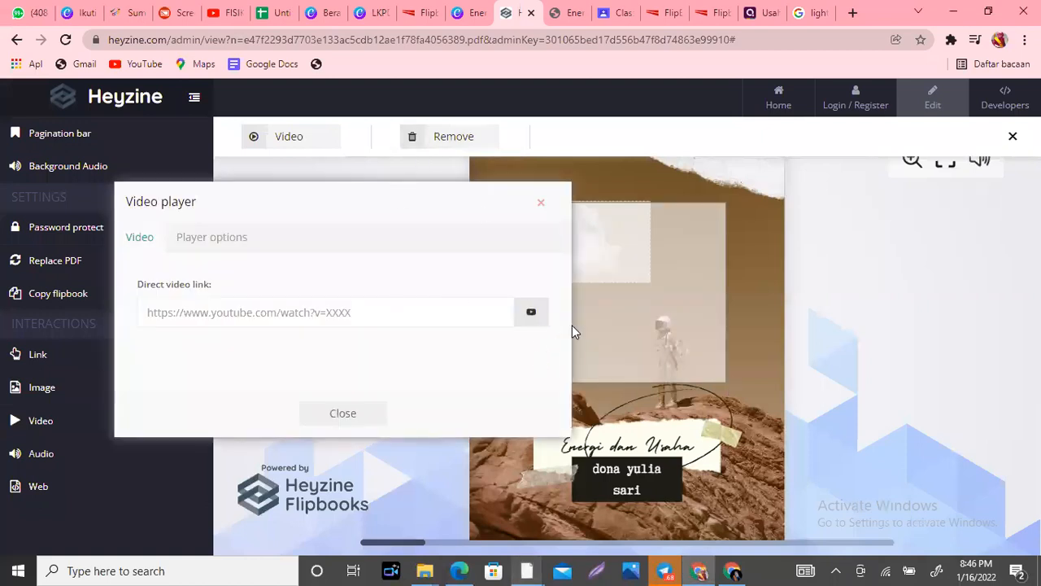
left_click(544, 201)
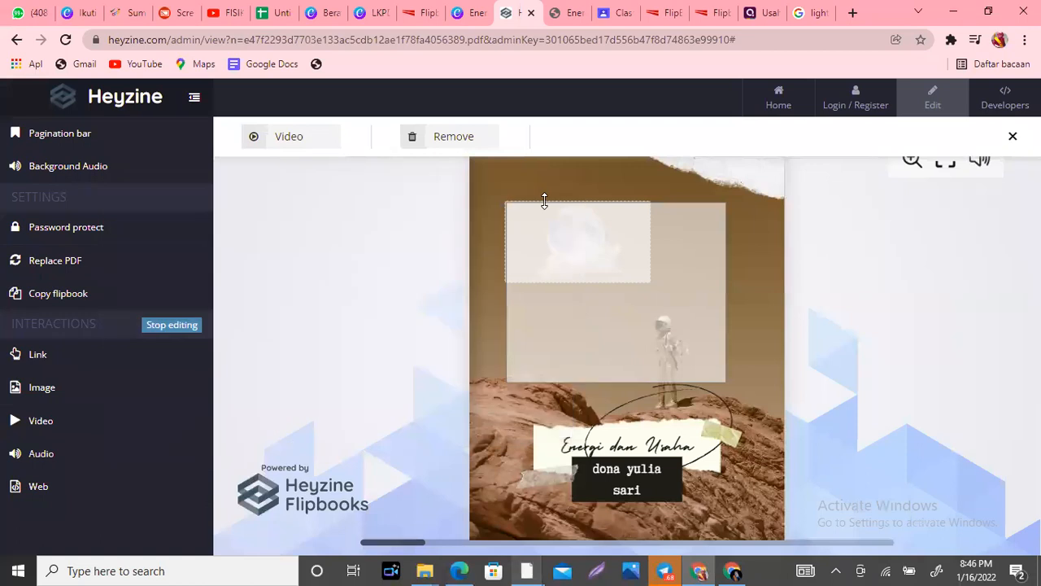
left_click(450, 139)
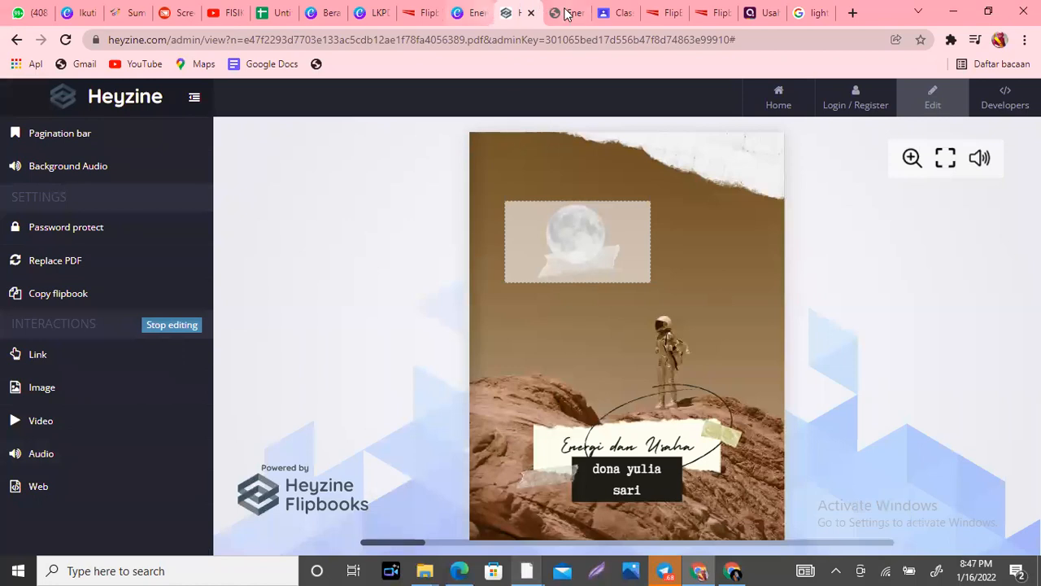
Return to the Energi dan Usaha design in Canva, dismiss the saved-design message, and view the closing page 8
left_click(469, 23)
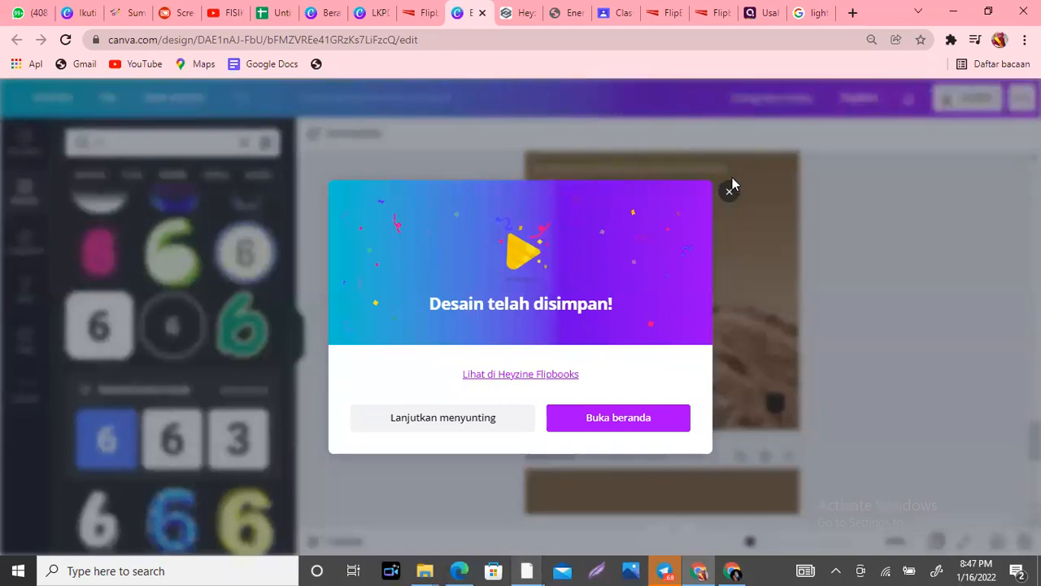
left_click(729, 192)
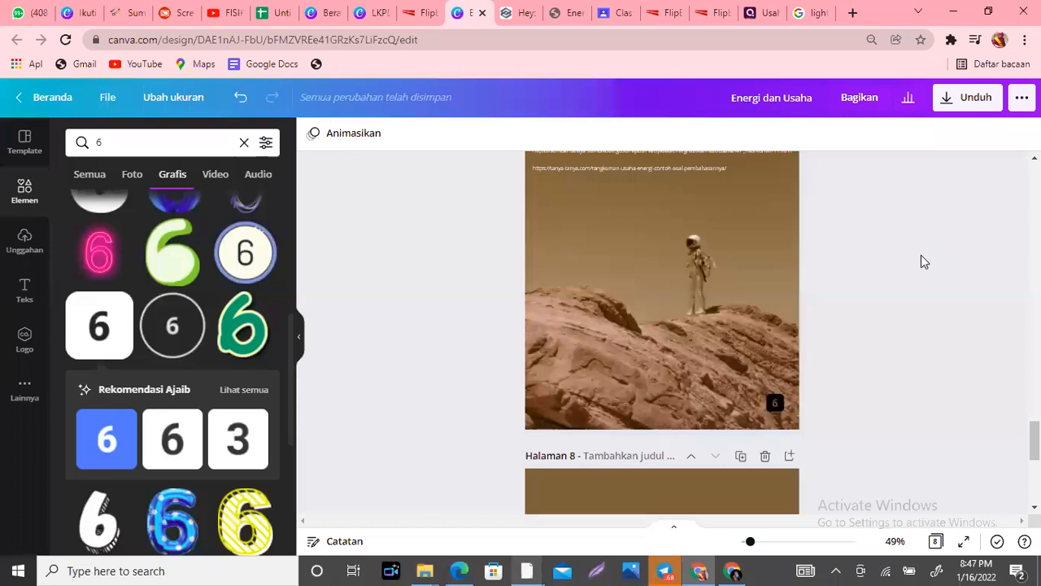
left_click(527, 571)
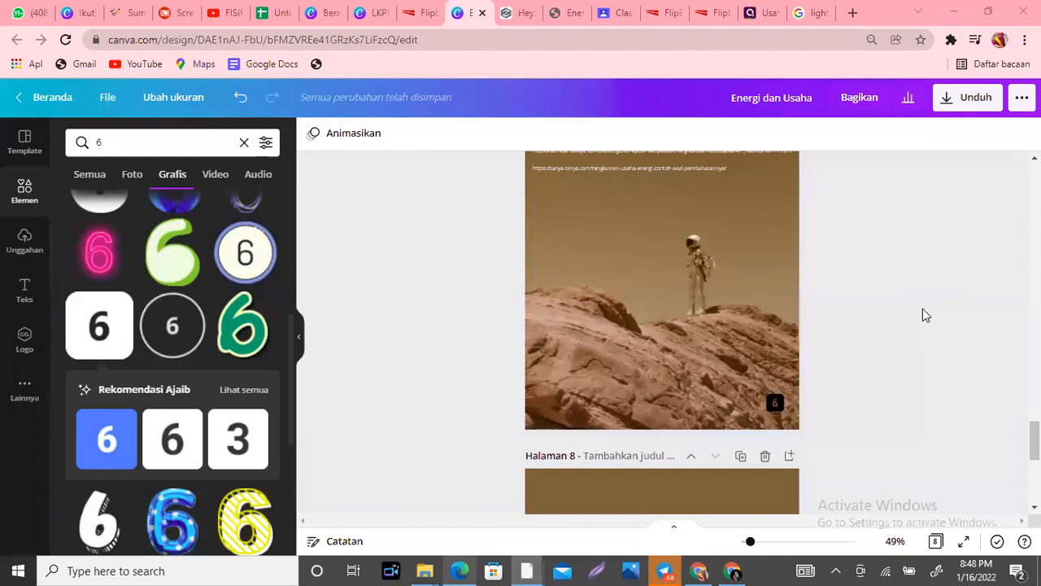
left_click_drag(1034, 441, 1035, 461)
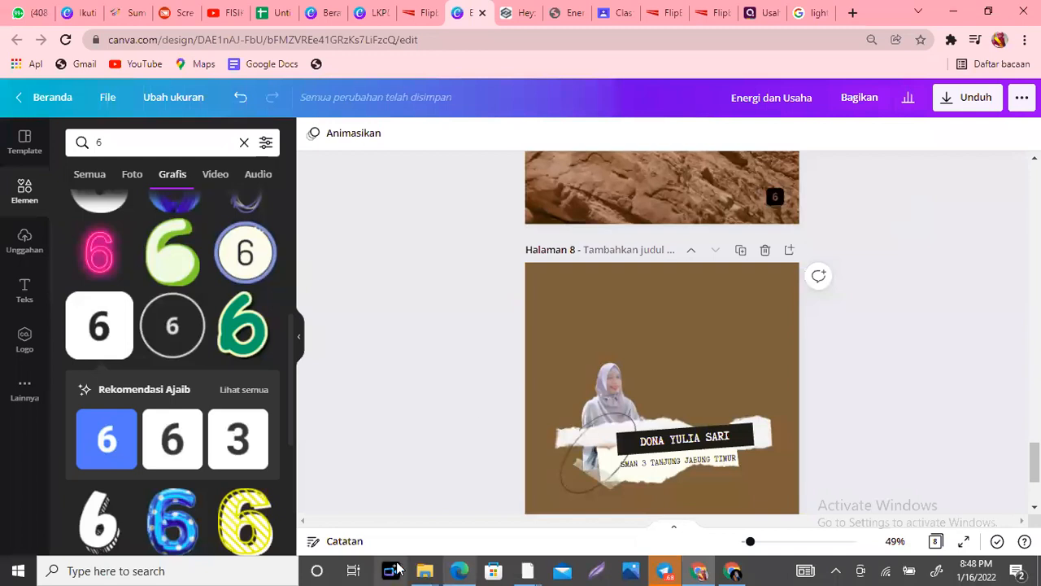
left_click(421, 569)
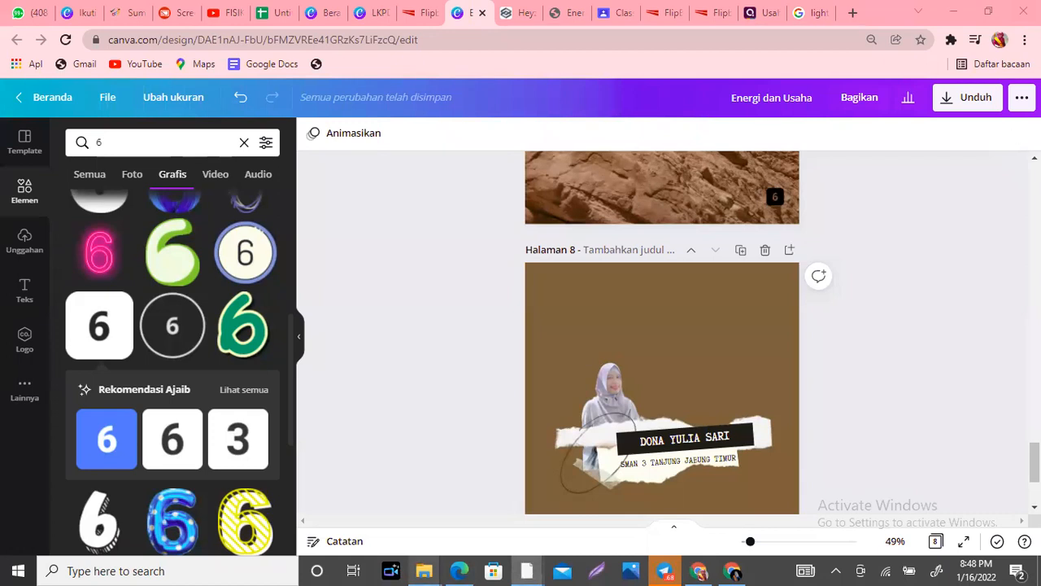
Look through the Energi dan Usaha design's list of publishing options, including the flipbook apps, and close it without choosing one
left_click(1022, 97)
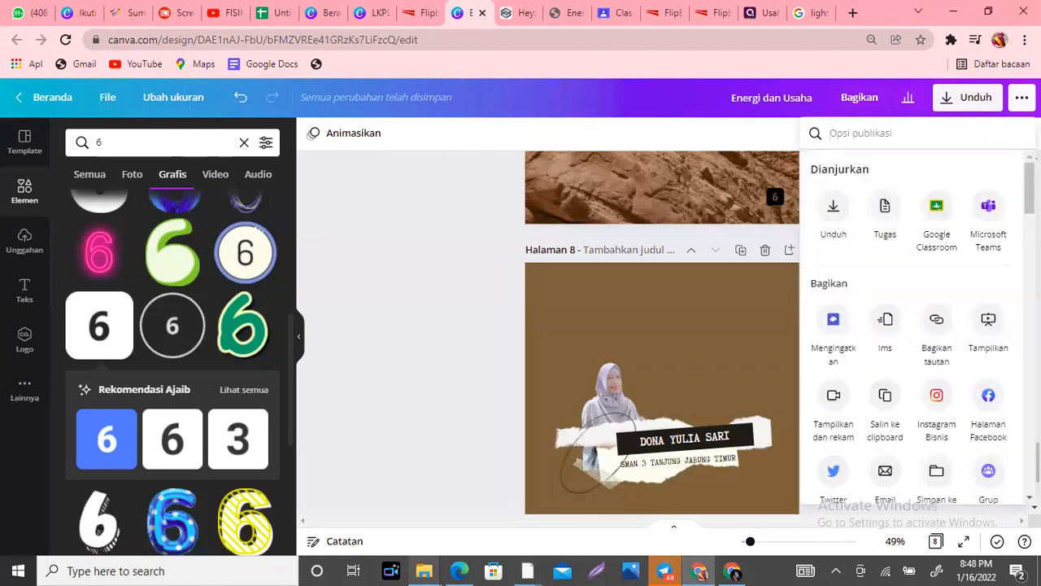
scroll(1030, 187, "down", 5)
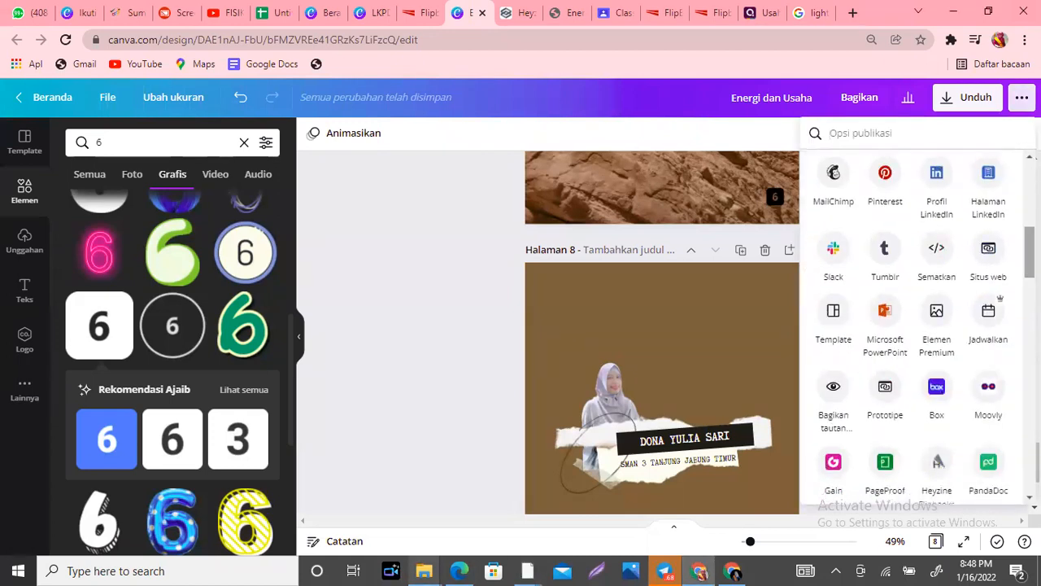
scroll(918, 325, "down", 3)
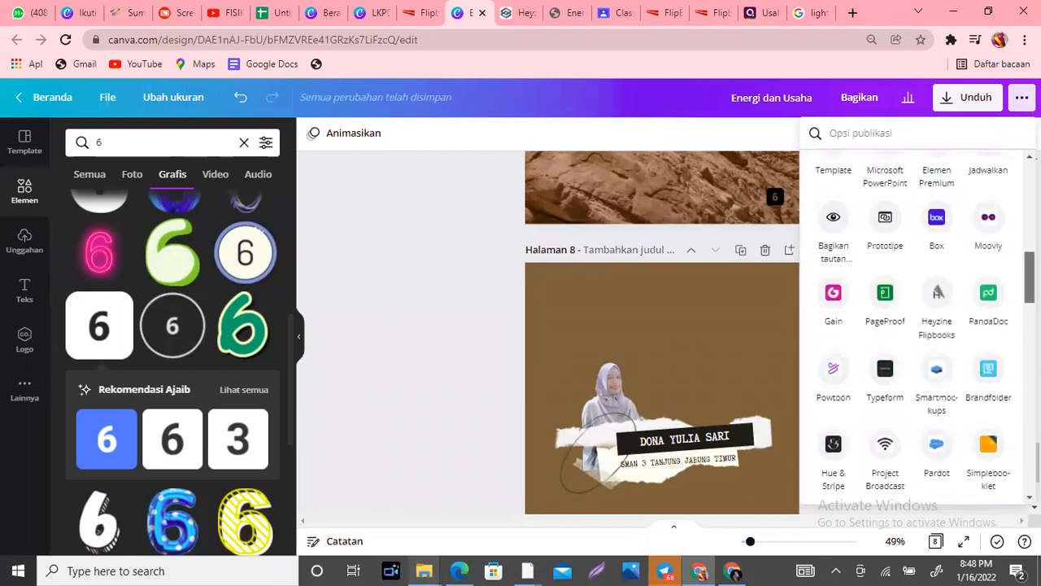
scroll(918, 325, "up", 2)
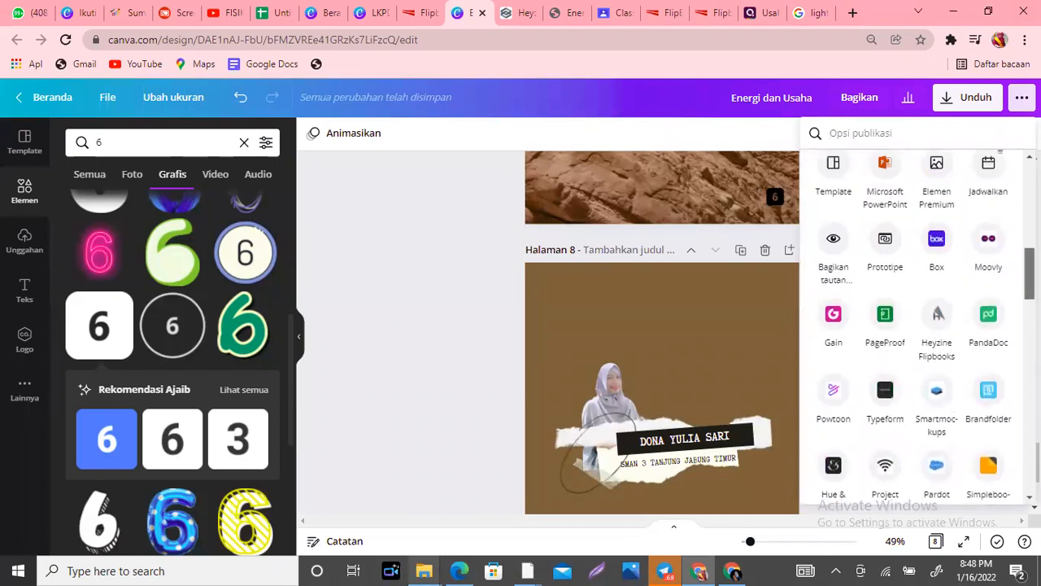
scroll(973, 457, "down", 5)
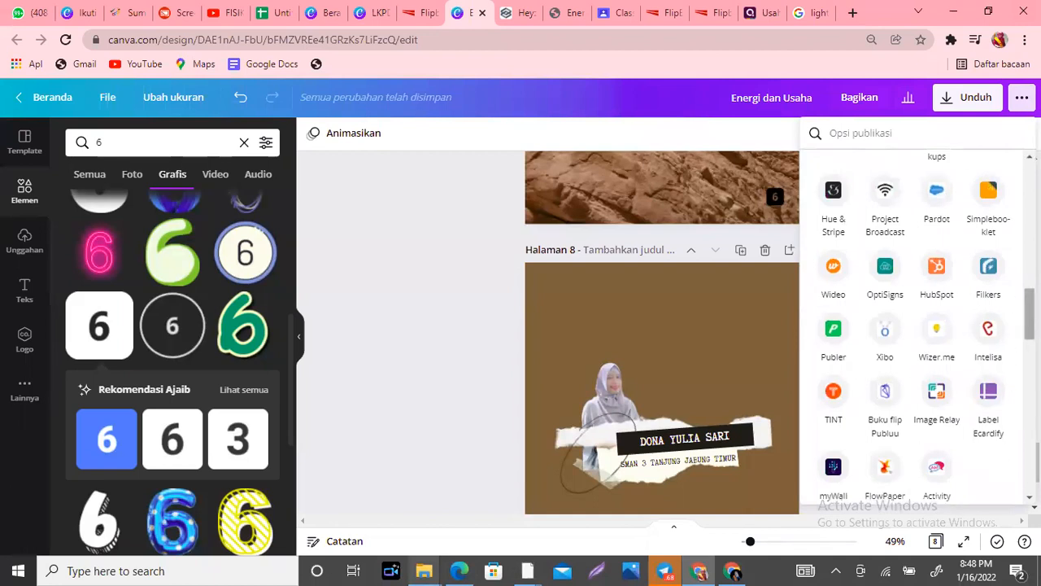
scroll(974, 457, "down", 3)
scroll(918, 325, "up", 5)
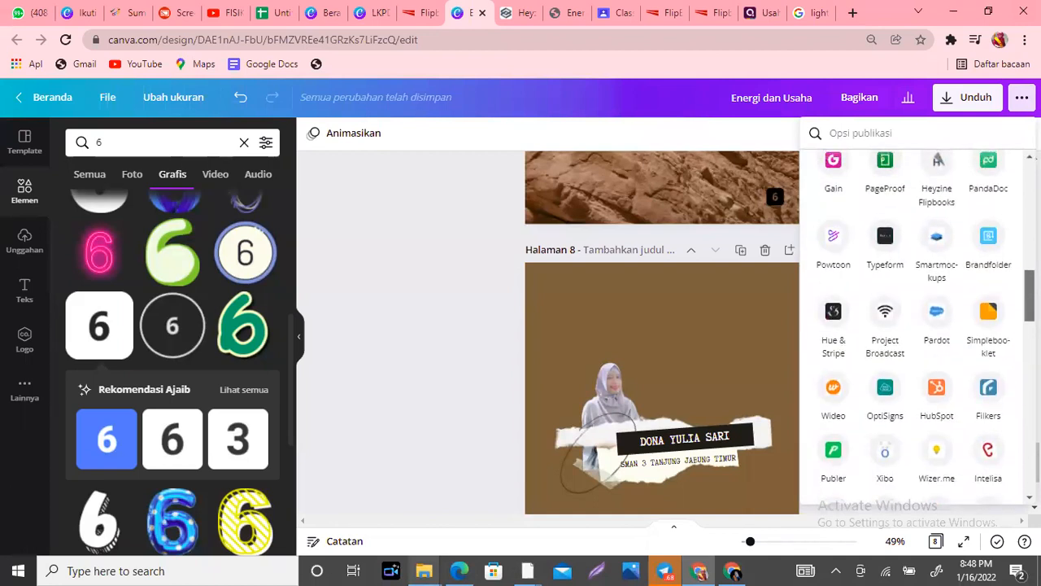
scroll(927, 326, "up", 5)
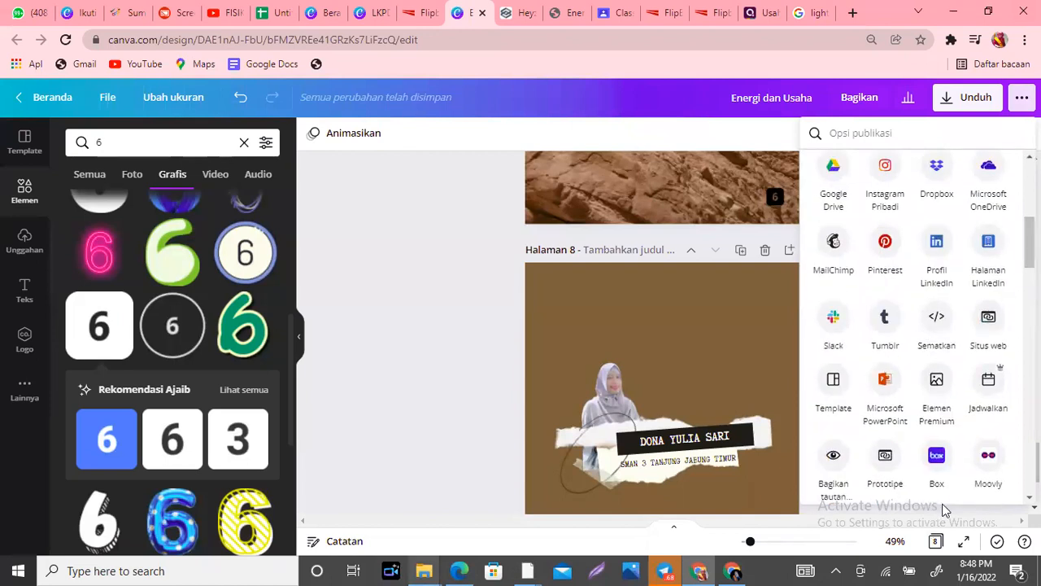
left_click(461, 365)
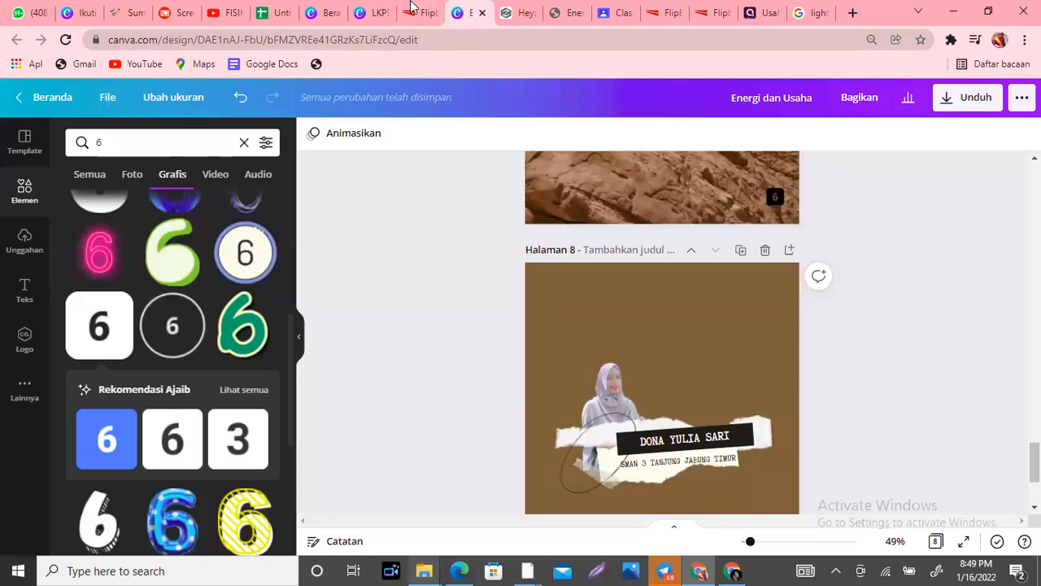
Go to the Canva home page and switch the account to the team named after the account owner
left_click(331, 13)
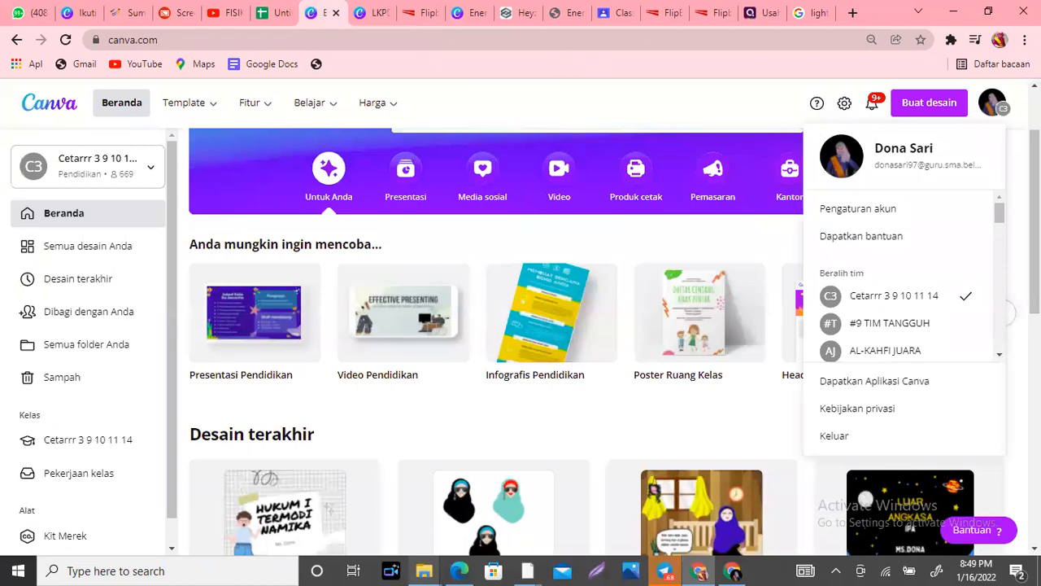
left_click(994, 106)
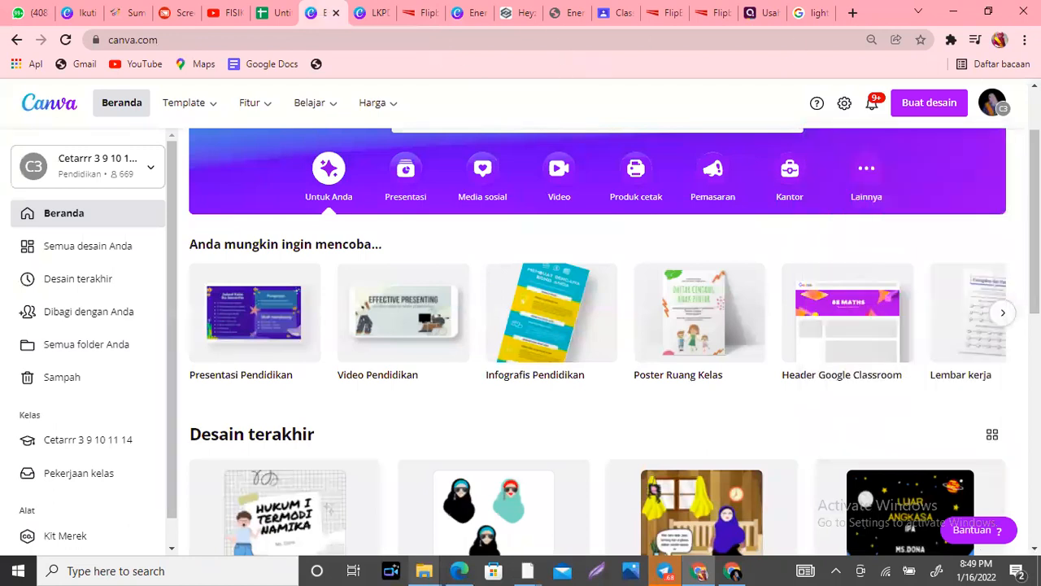
left_click(995, 111)
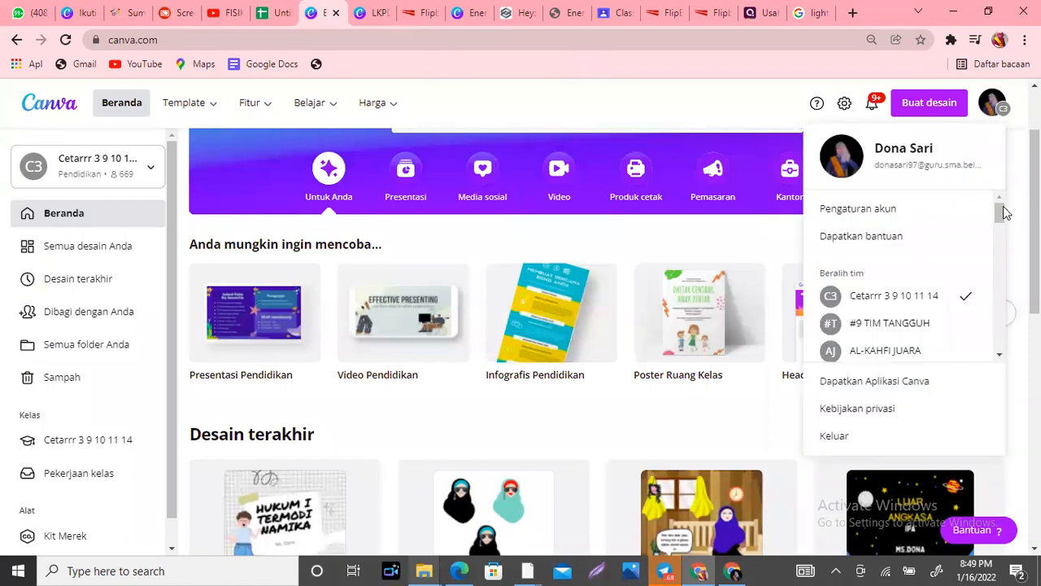
left_click_drag(1003, 214, 1000, 249)
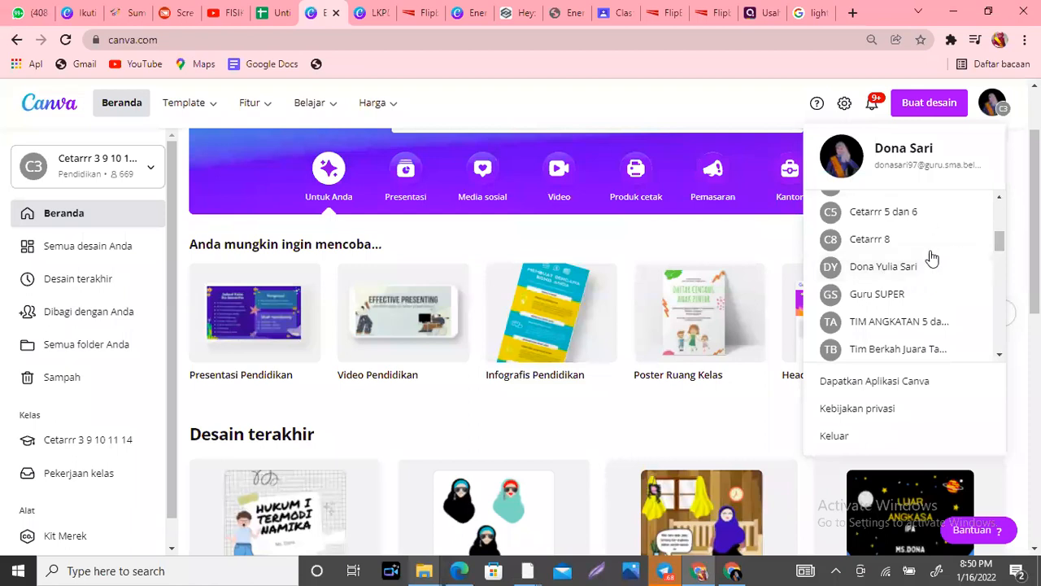
left_click(902, 274)
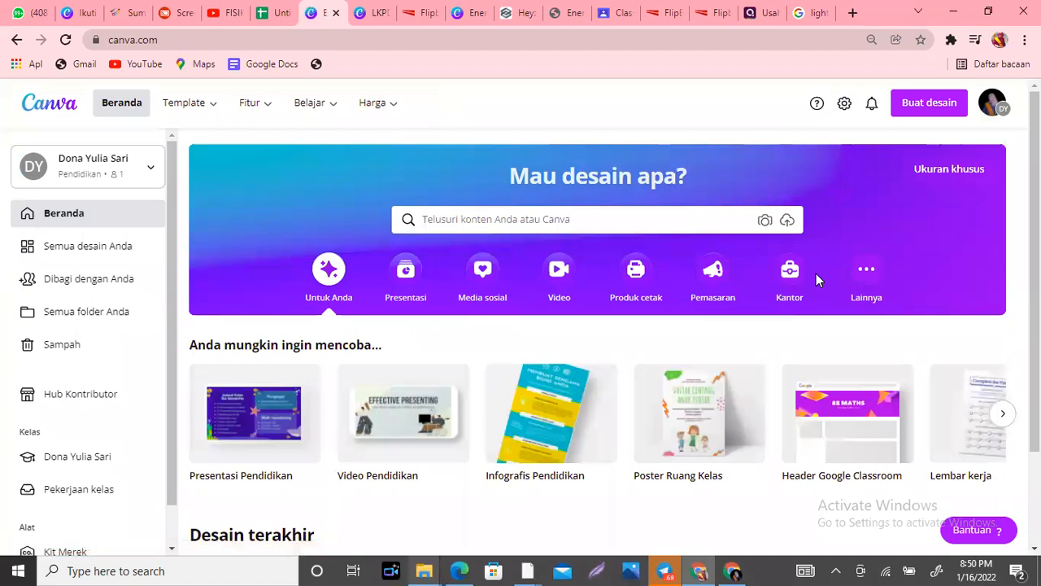
Open the account settings and view the Penagihan & Tim page with the team's Canva untuk Pendidikan subscription
left_click(844, 109)
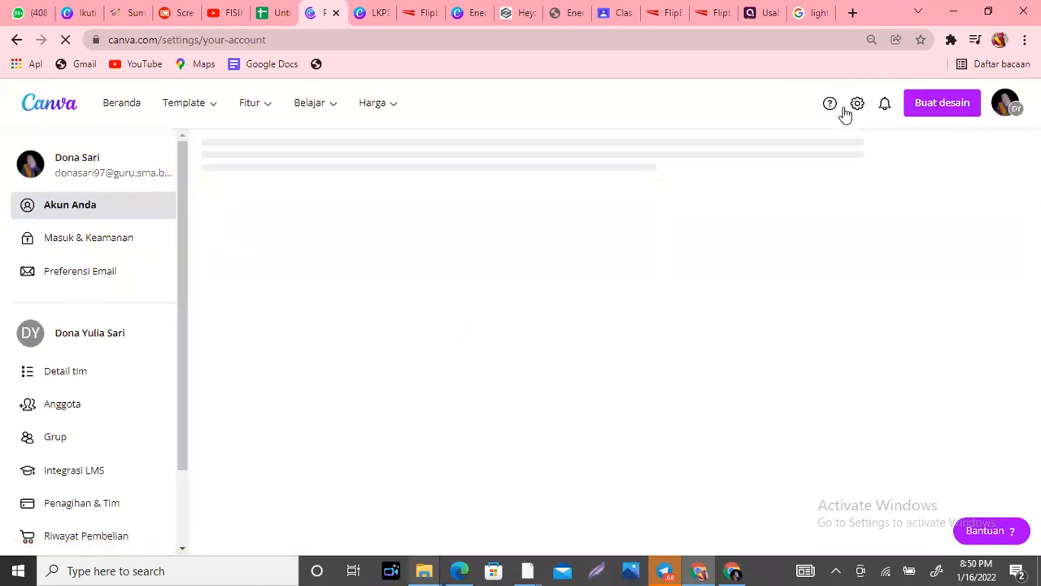
left_click_drag(183, 204, 181, 300)
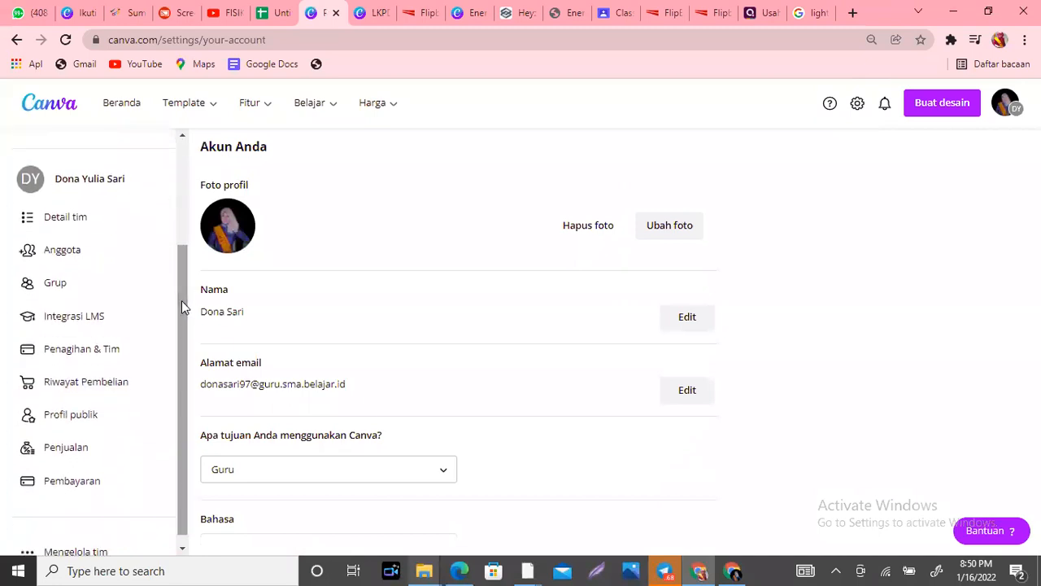
left_click(72, 348)
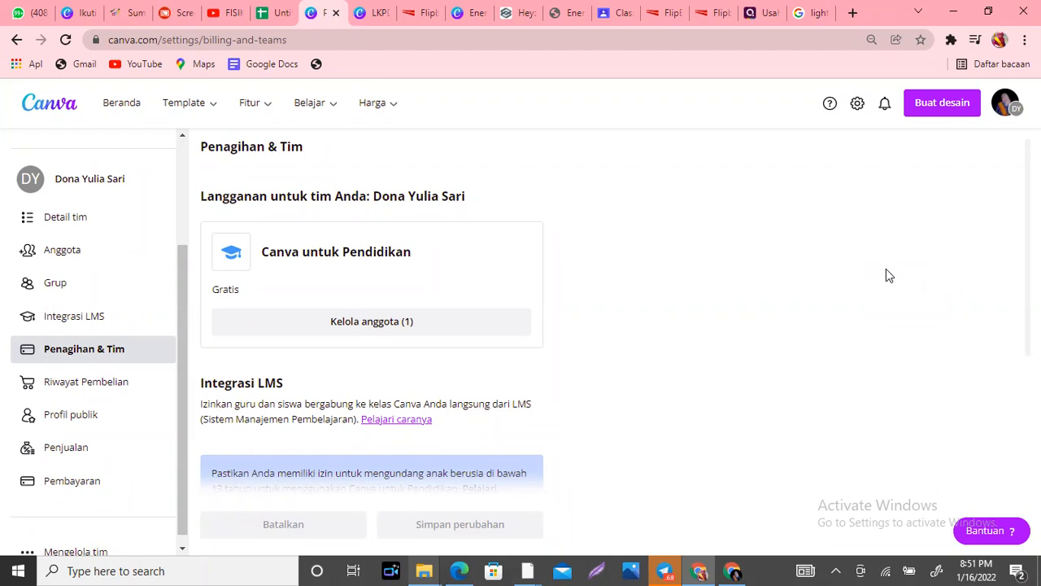
scroll(441, 330, "down", 1)
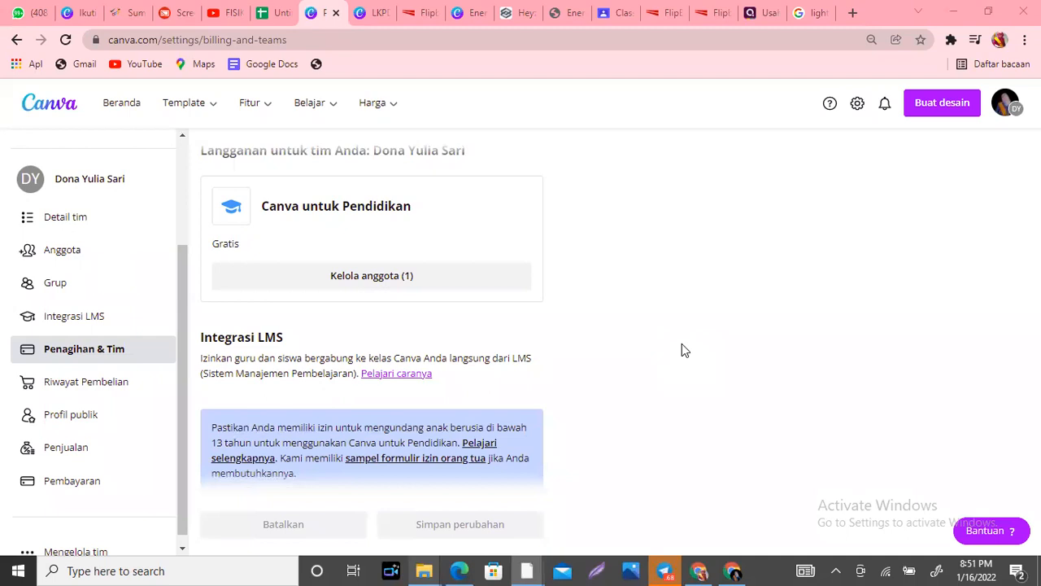
Look through the publishing options of the LKPD INTERAKTIF design, down to Heyzine Flipbooks, and close the list without choosing one
left_click(377, 13)
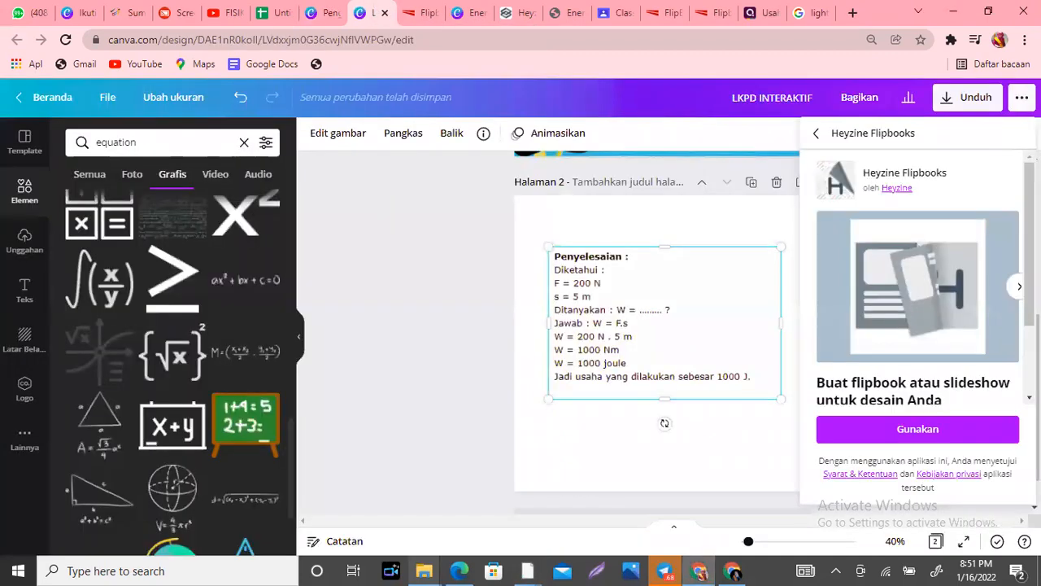
left_click(1022, 97)
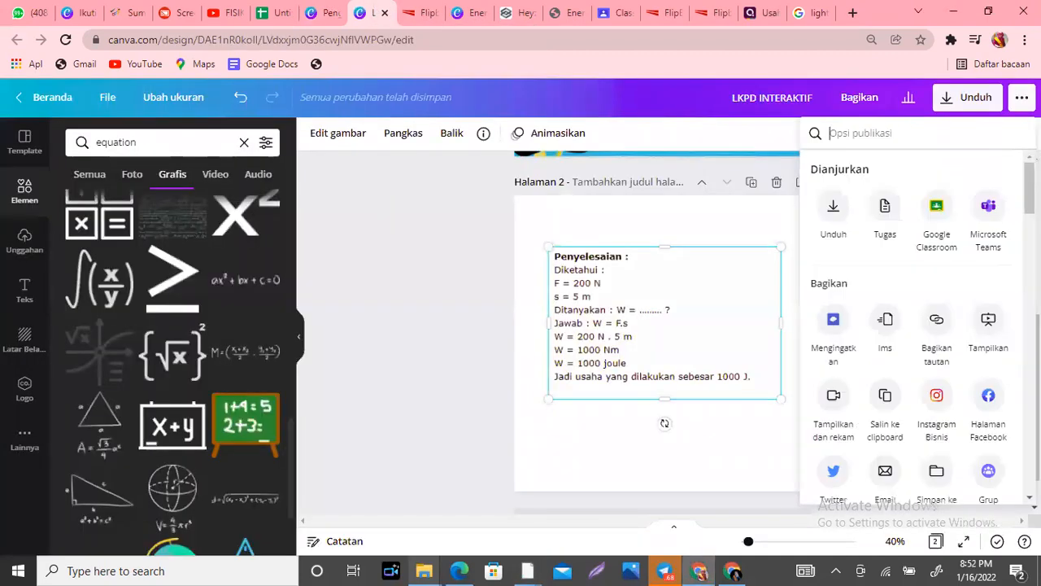
scroll(988, 344, "down", 4)
scroll(989, 344, "up", 3)
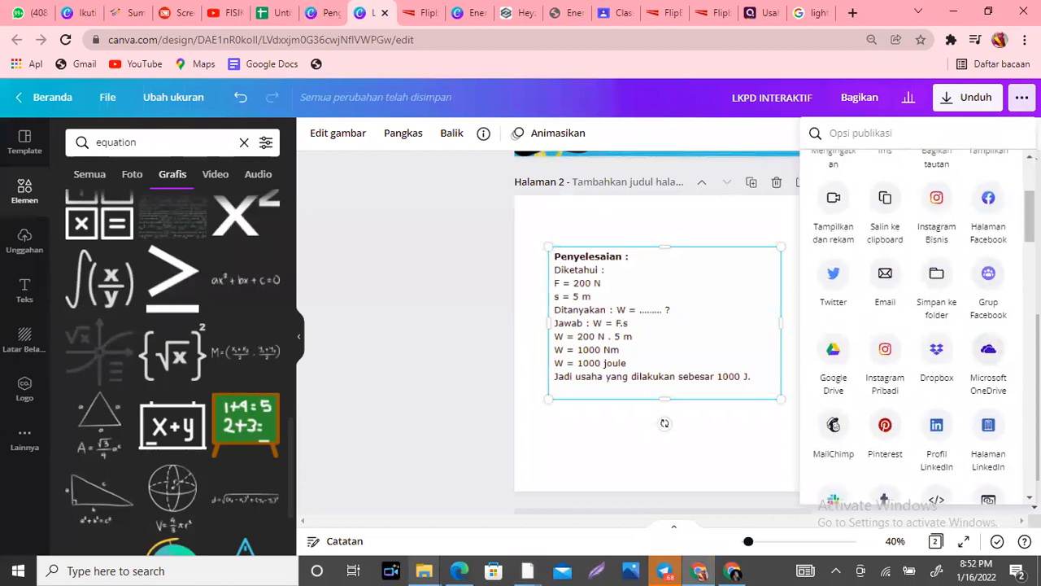
scroll(989, 344, "down", 3)
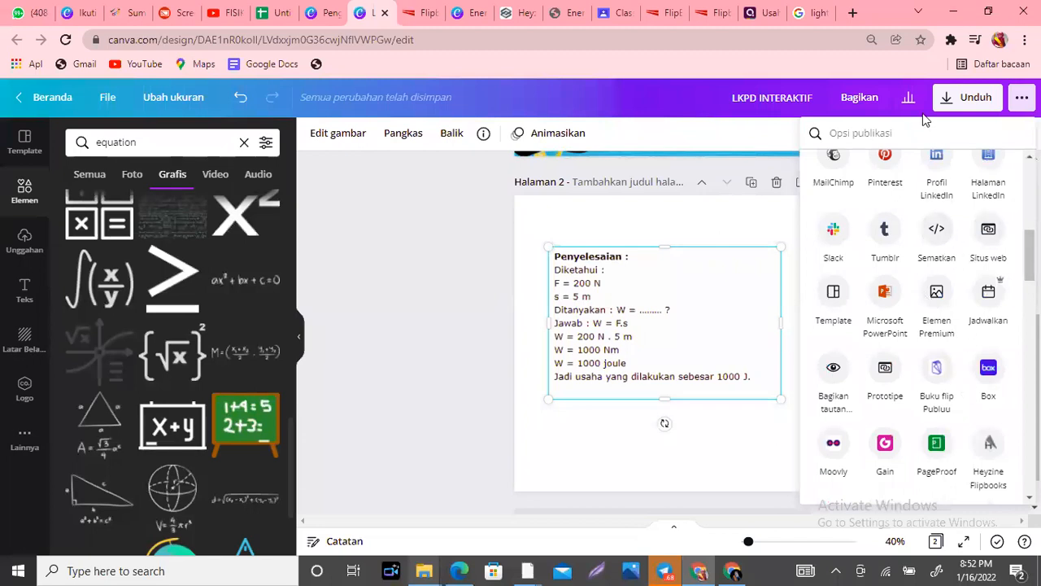
left_click(420, 252)
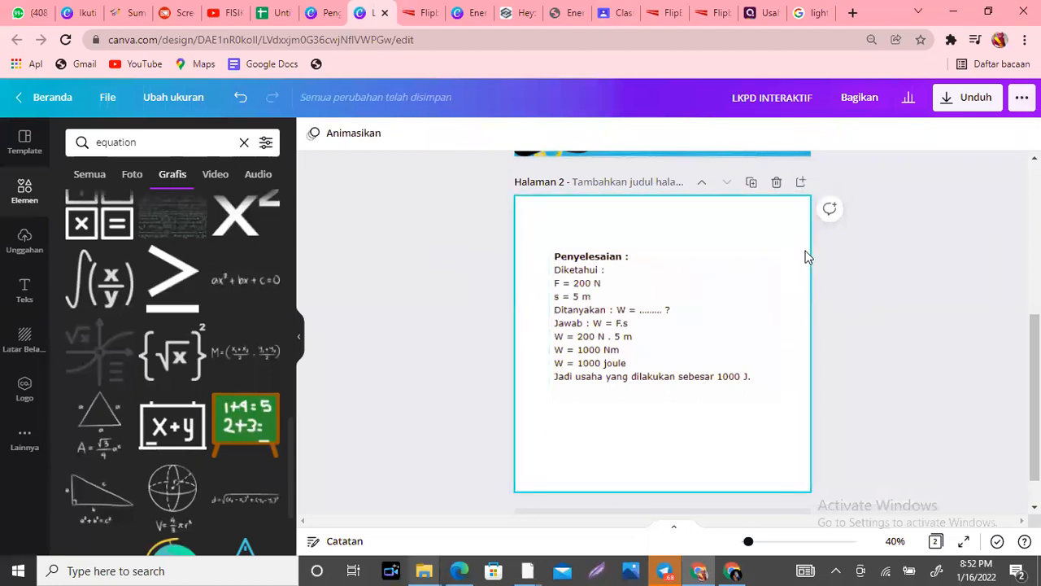
Return to the Penagihan & Tim settings, search the Canva help for "canva pro", read the Paket langganan Canva Pro article, and close the help
left_click(319, 27)
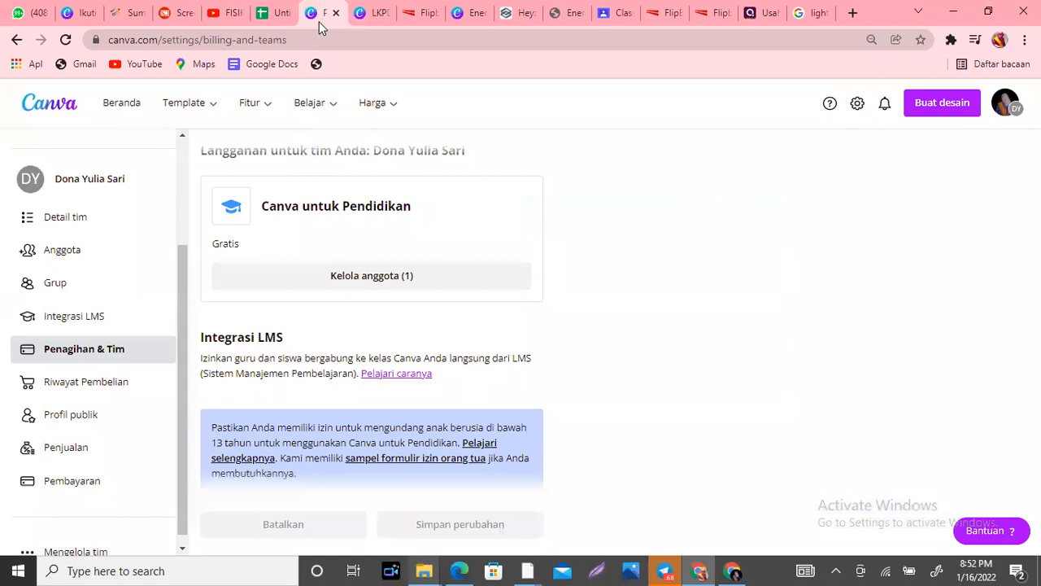
left_click(1001, 531)
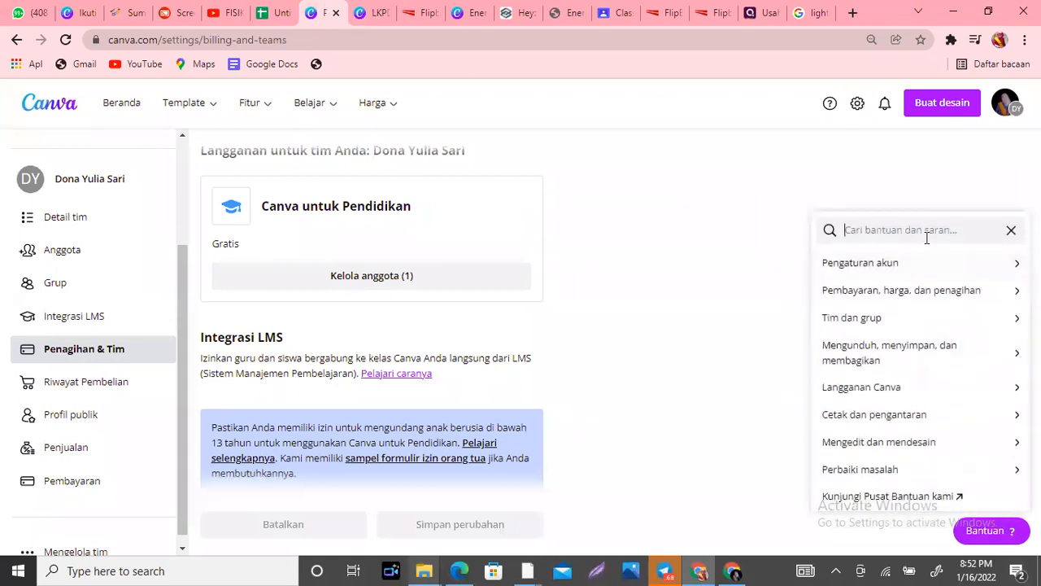
type("canva pro")
key("Return")
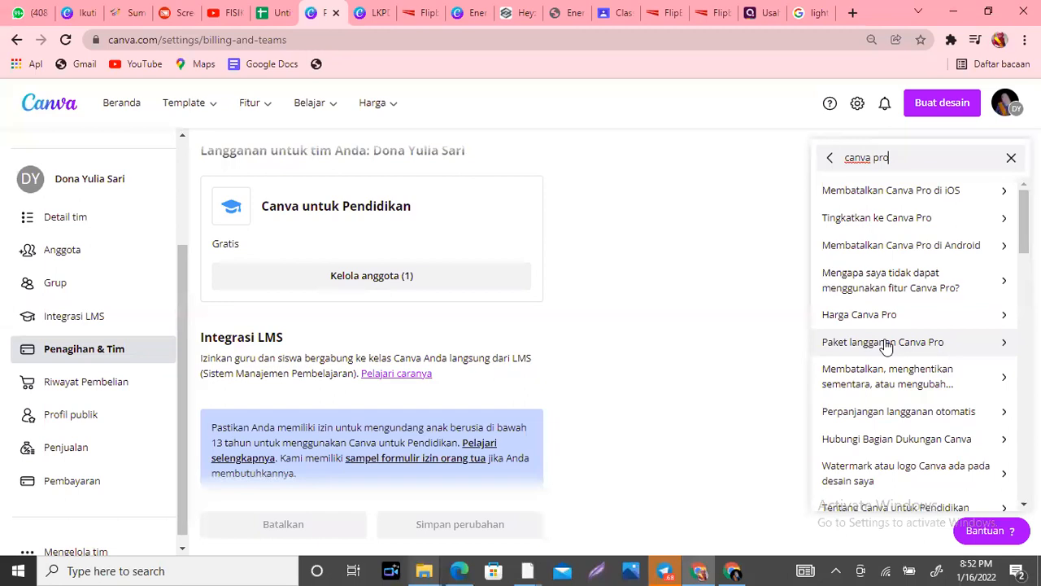
left_click(1002, 345)
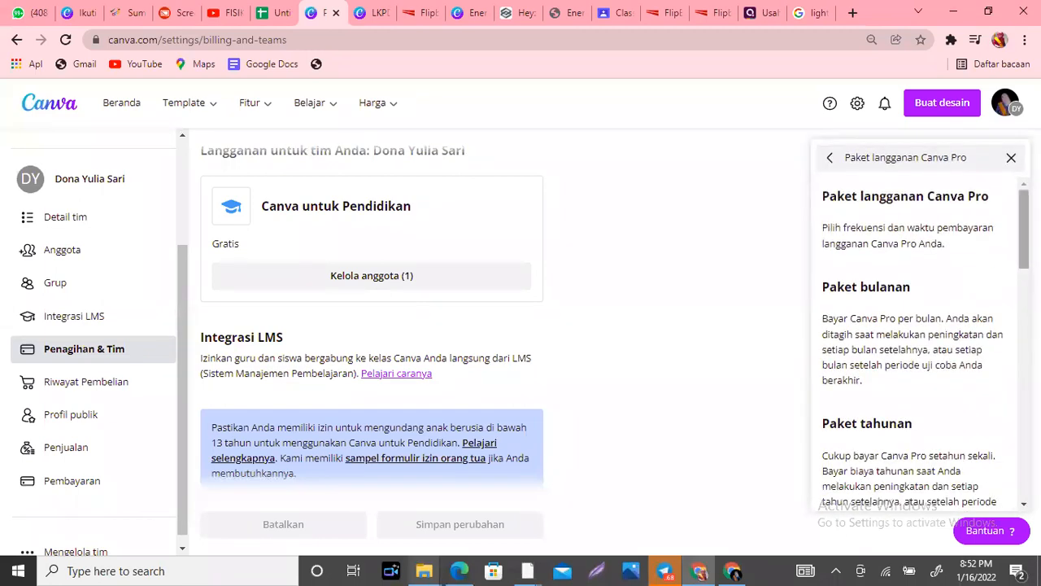
scroll(1024, 244, "down", 4)
scroll(915, 342, "down", 4)
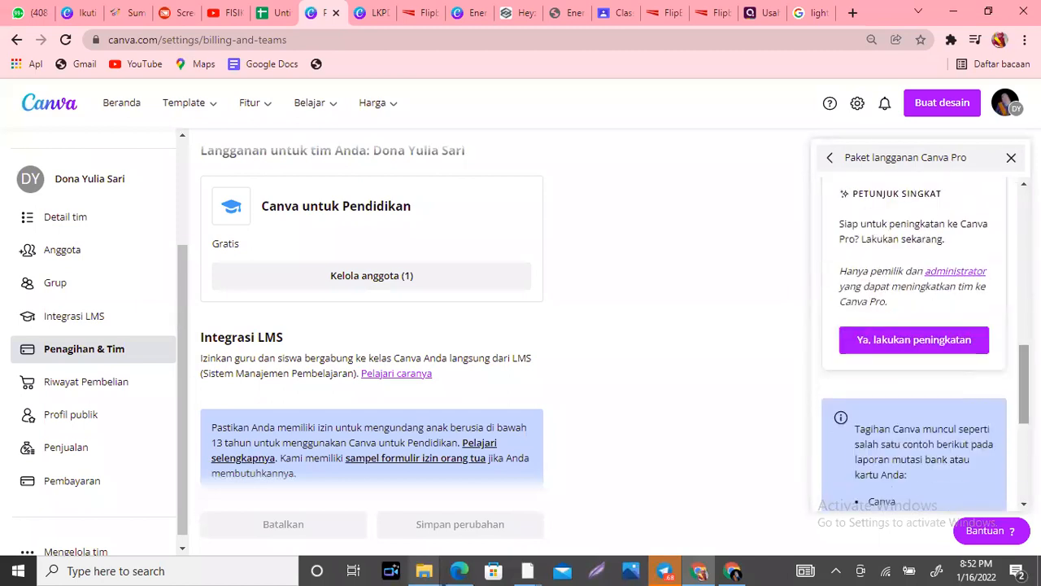
scroll(914, 342, "down", 2)
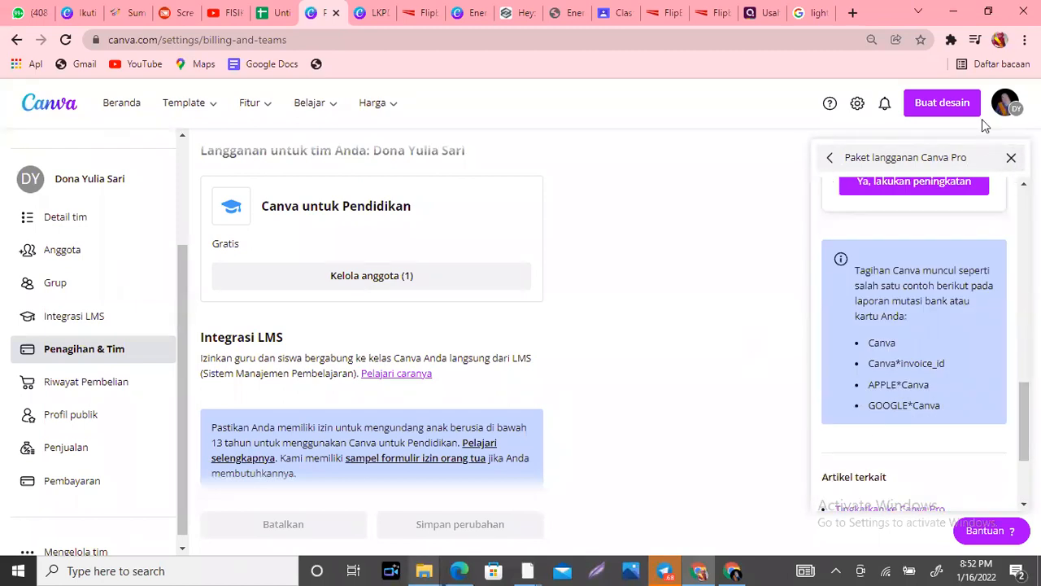
left_click(1011, 157)
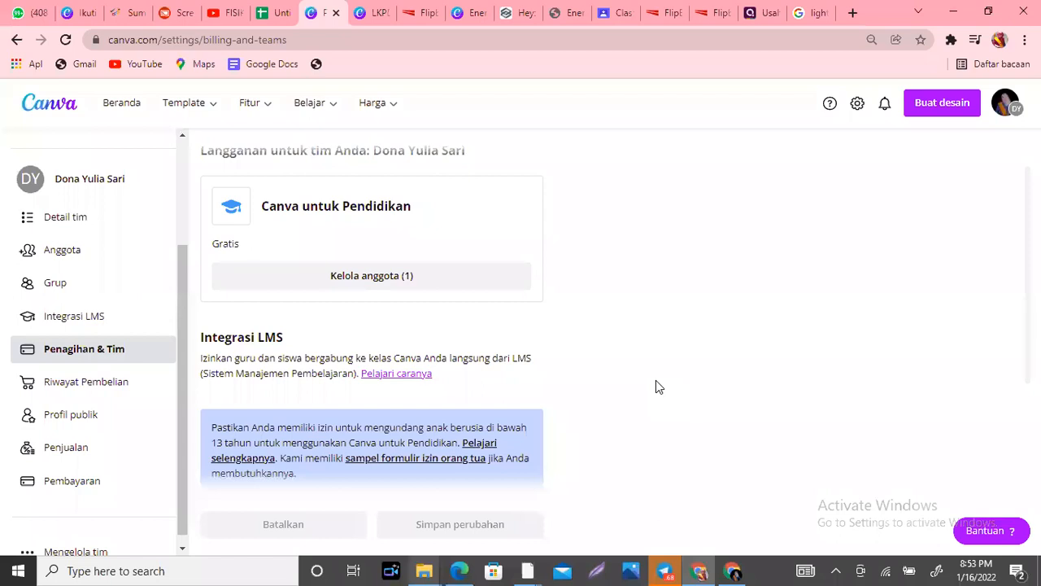
Open the form for a new class from the Kelas section of Penagihan & Tim, and close it without creating a class
left_click(430, 496)
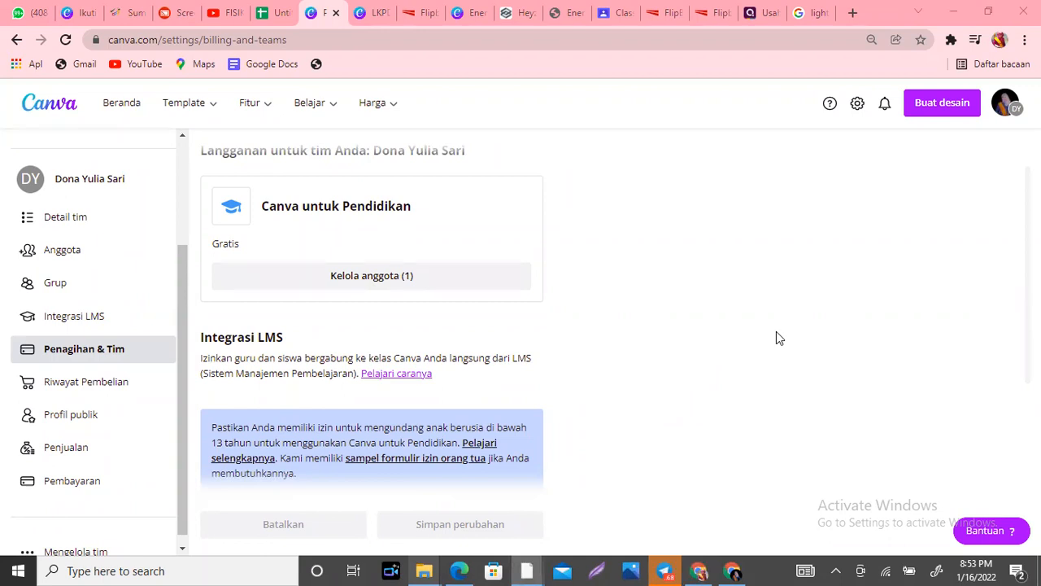
left_click(106, 364)
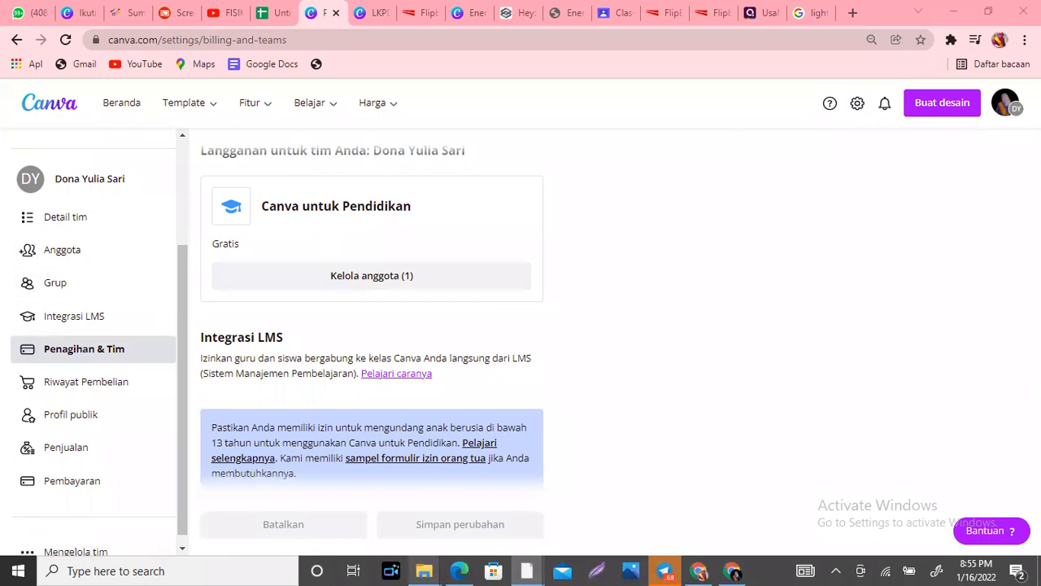
scroll(372, 342, "down", 2)
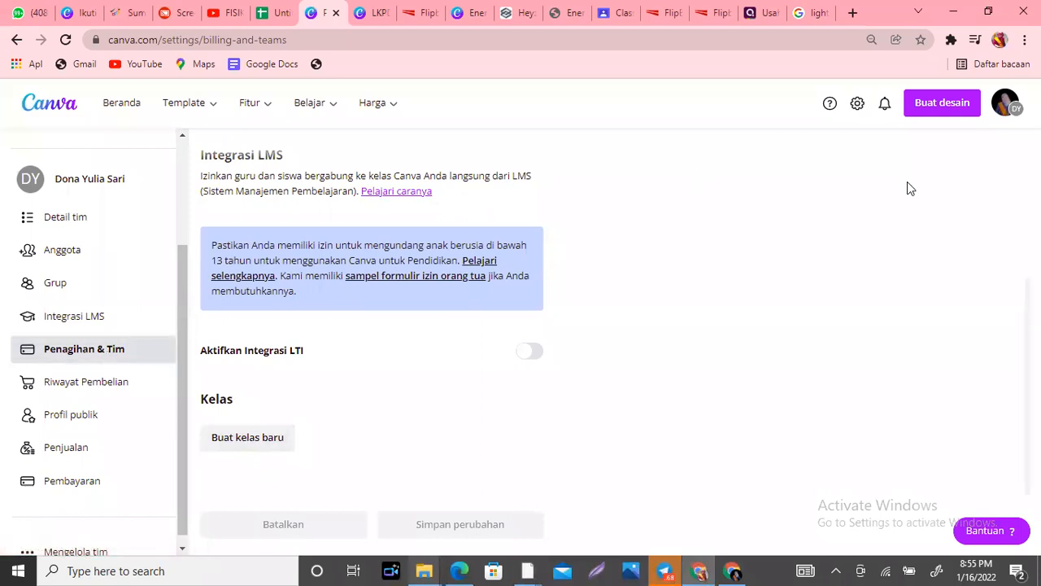
left_click(112, 358)
left_click(241, 437)
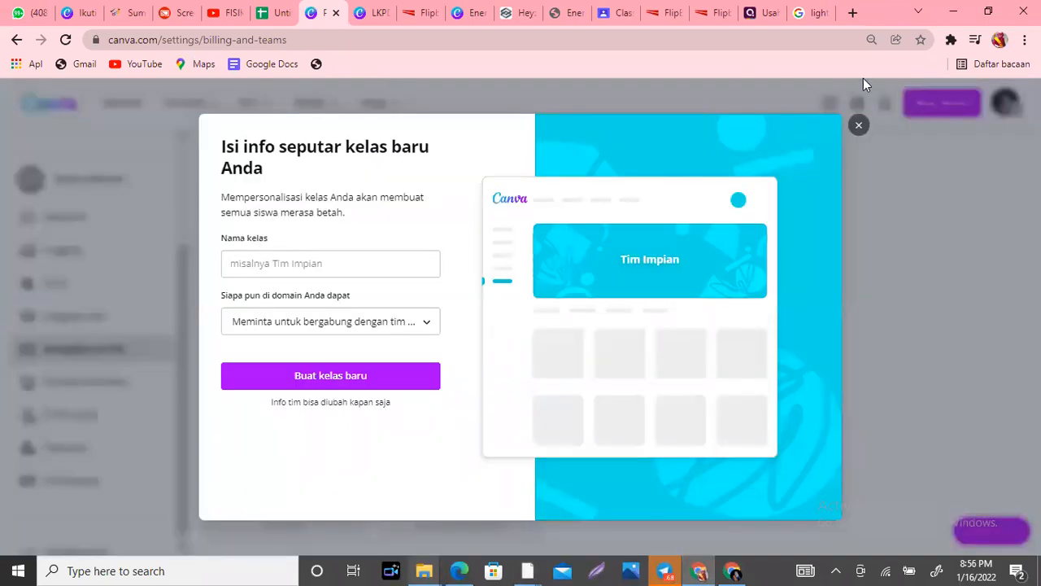
left_click(859, 127)
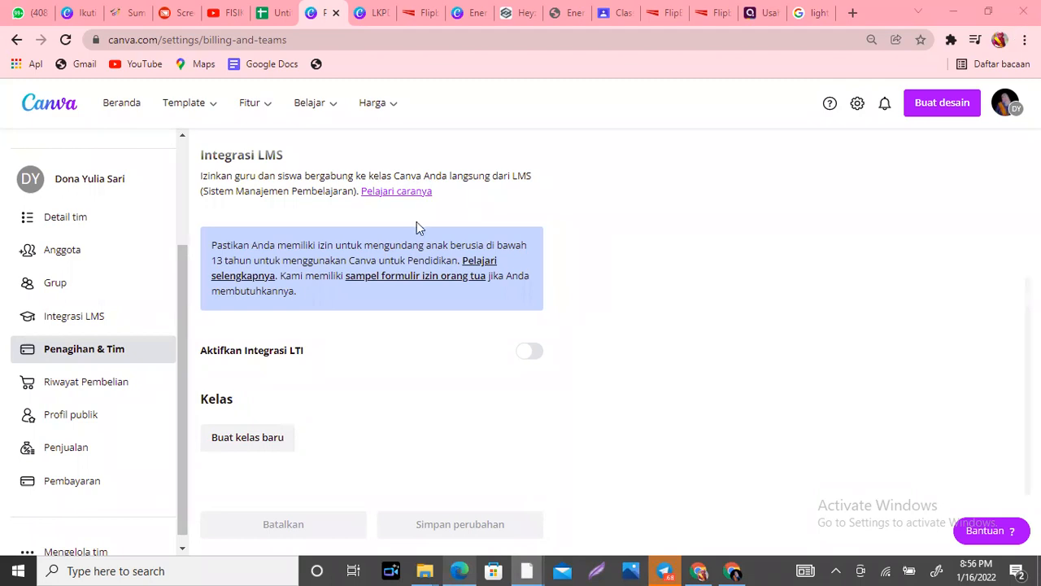
scroll(416, 227, "up", 3)
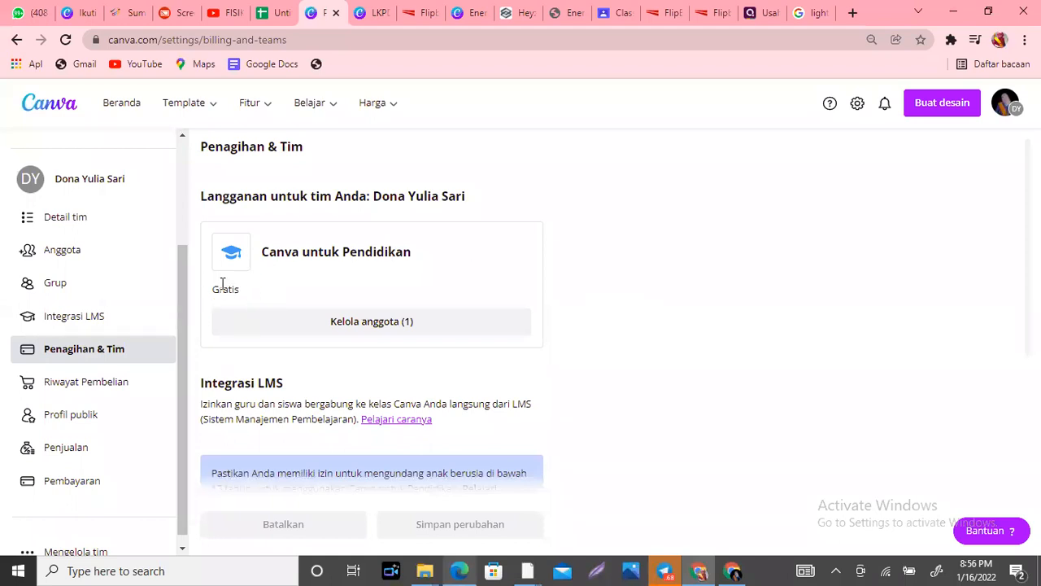
Look through the list of teams available for switching in the account menu, and close it without changing team
key("alt+Tab")
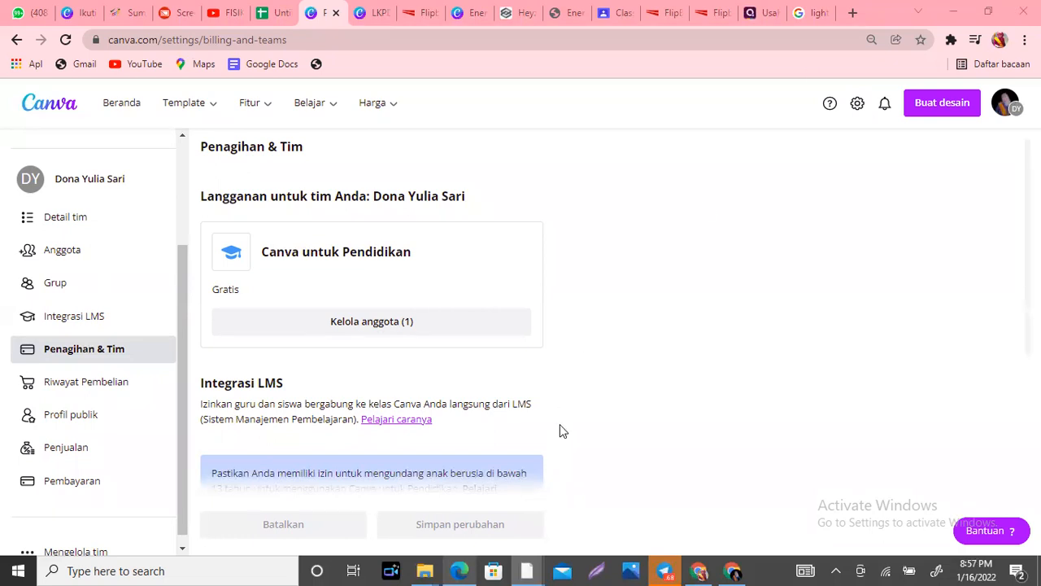
left_click(1005, 112)
left_click_drag(1013, 214, 1012, 240)
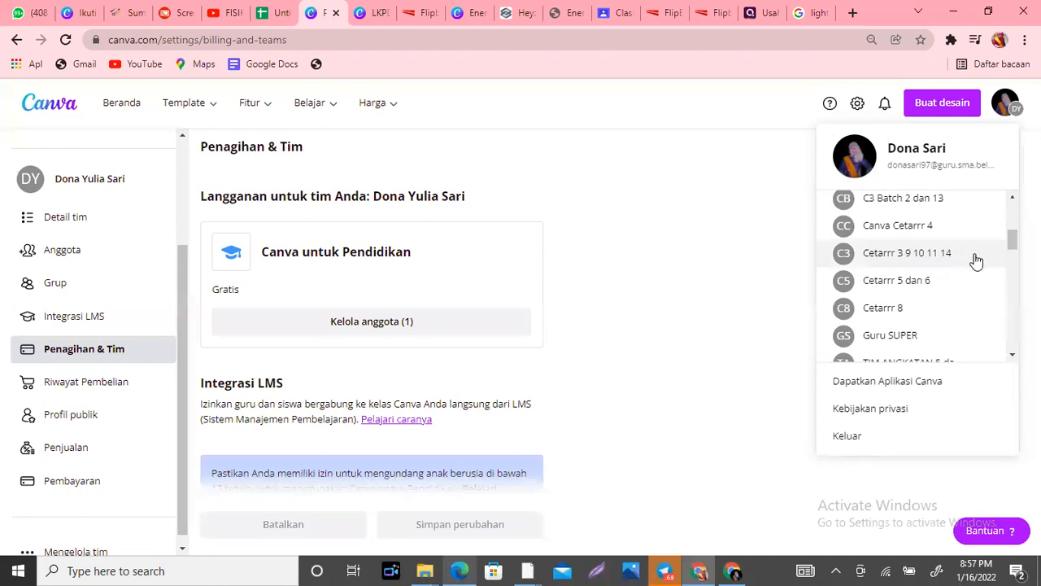
left_click(755, 260)
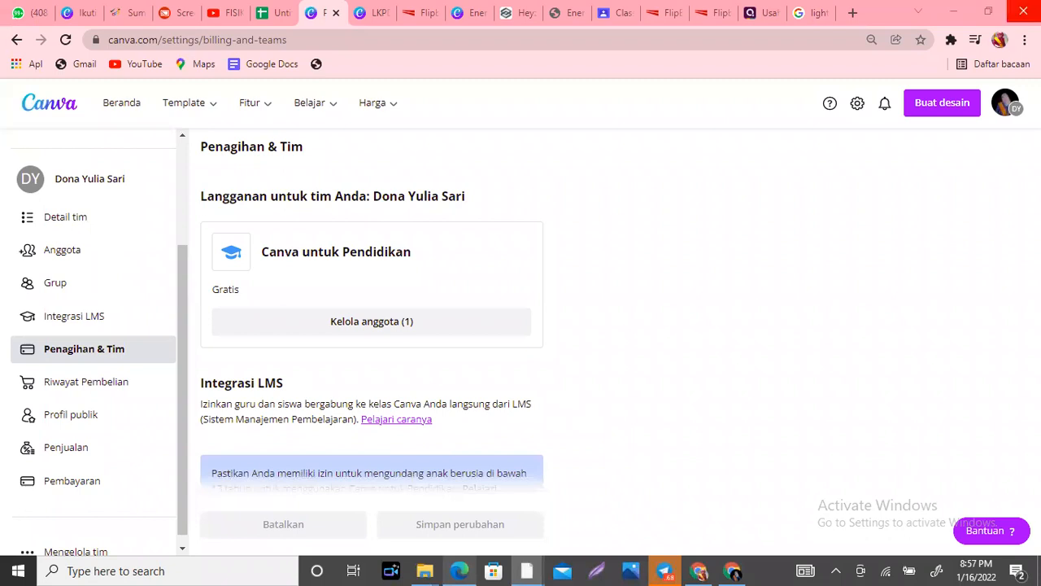
left_click(1007, 112)
left_click(1007, 113)
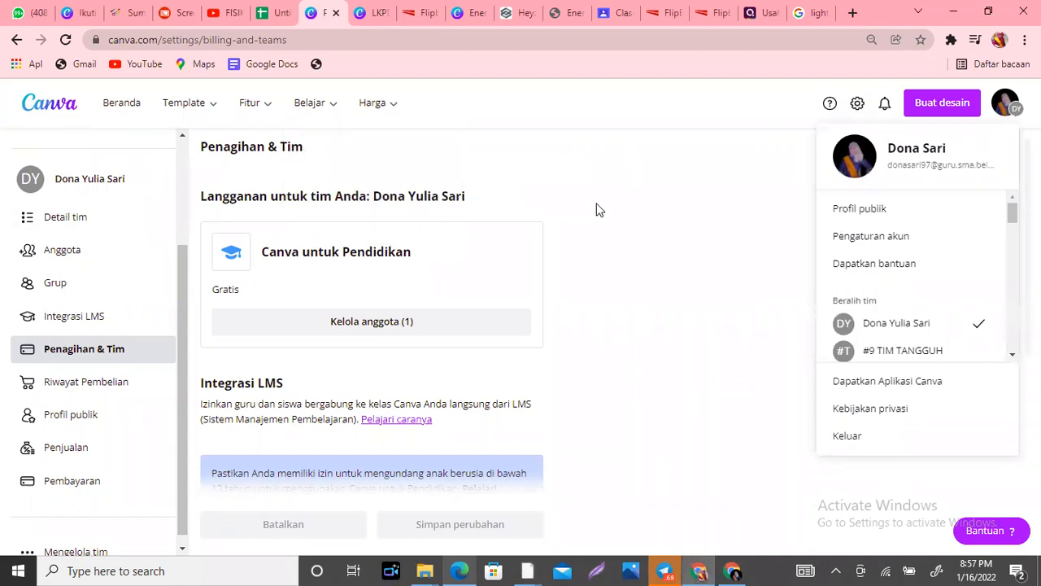
left_click(715, 223)
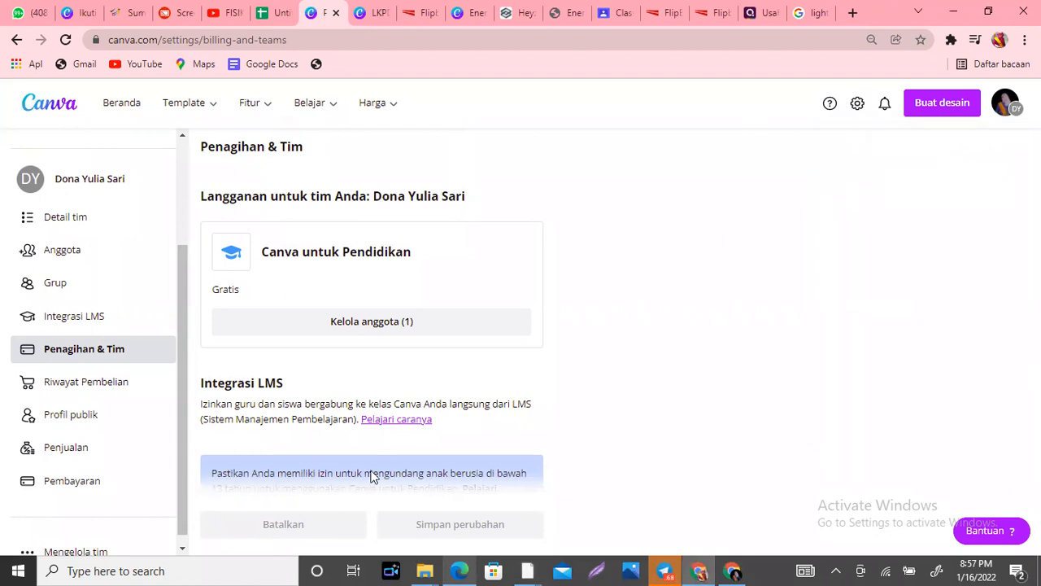
key("alt+p")
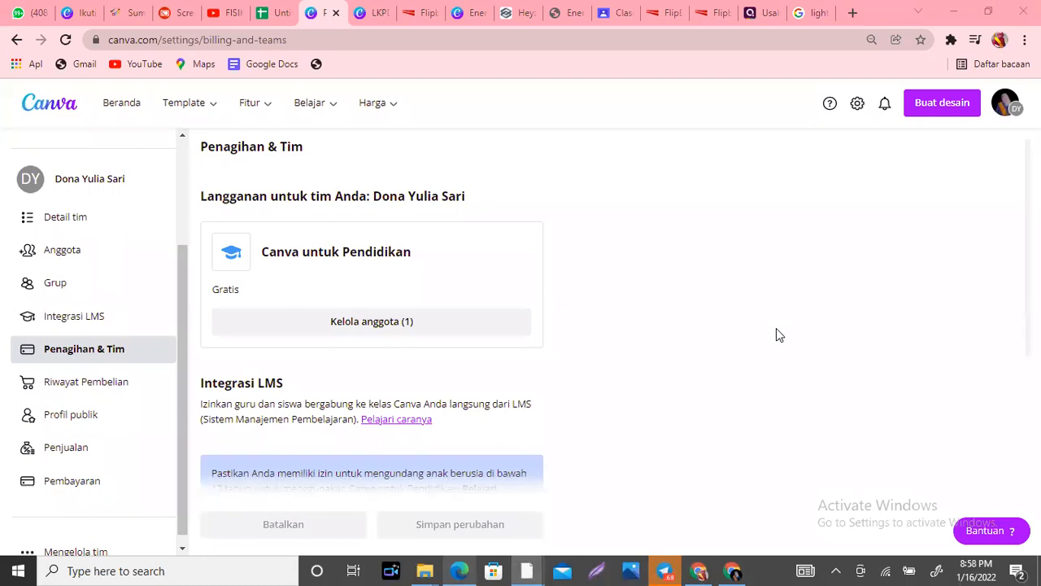
View page 1 of the LKPD INTERAKTIF design, and switch to the Perhargaan Guru Inovatif Indonesia 2021 competition page
left_click(375, 13)
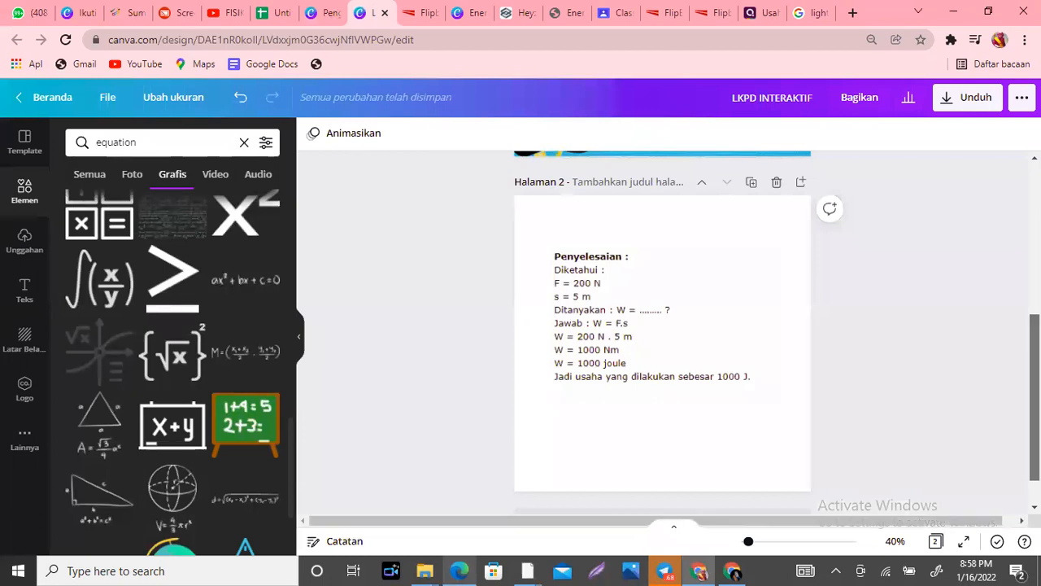
scroll(1033, 390, "up", 5)
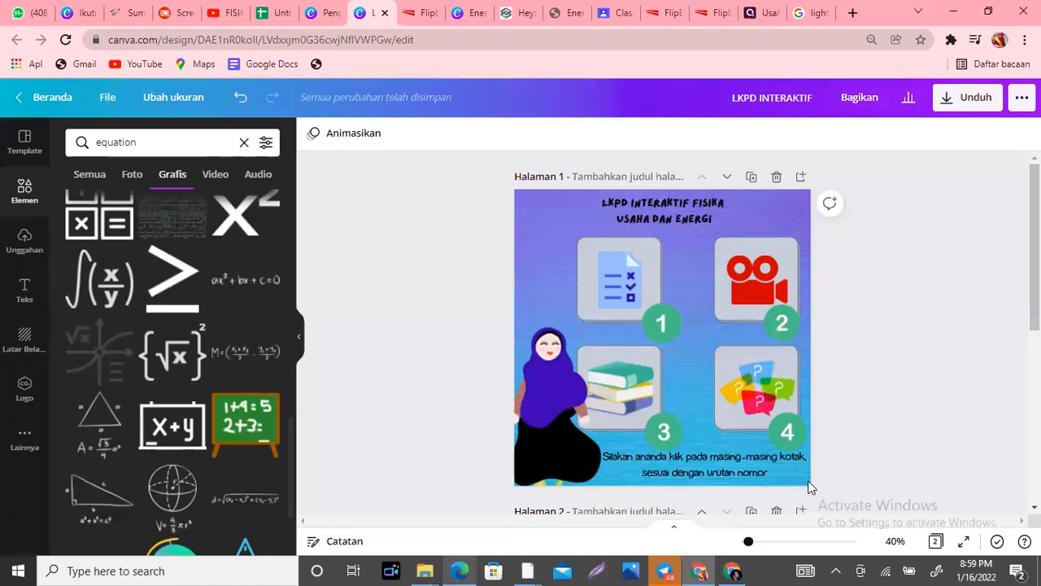
left_click(78, 16)
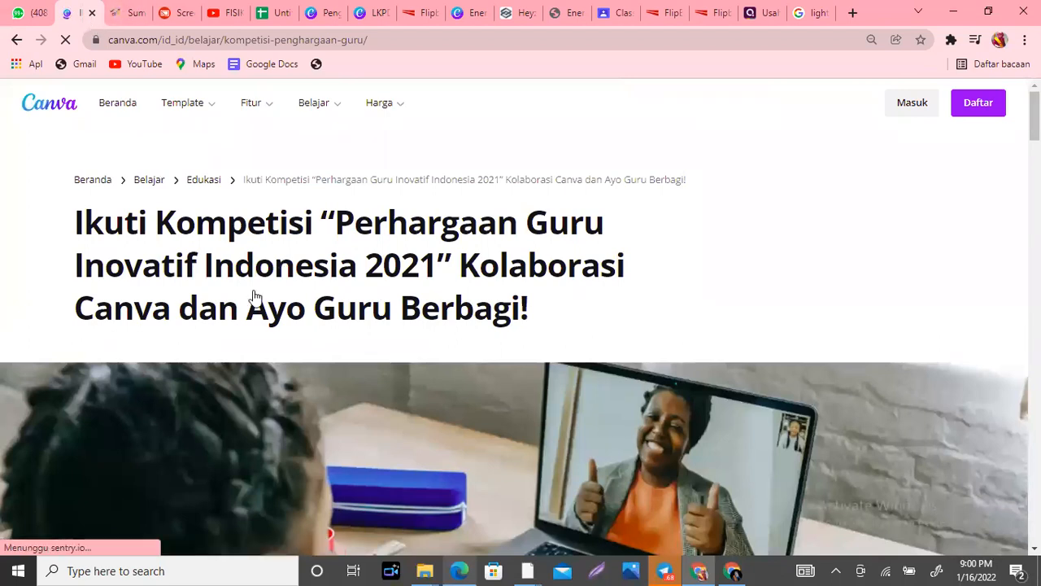
Open the Canva untuk Guru Indonesia Facebook group post in a new tab and read its Penghargaan Guru Inovatif Indonesia entry requirements
left_click(853, 13)
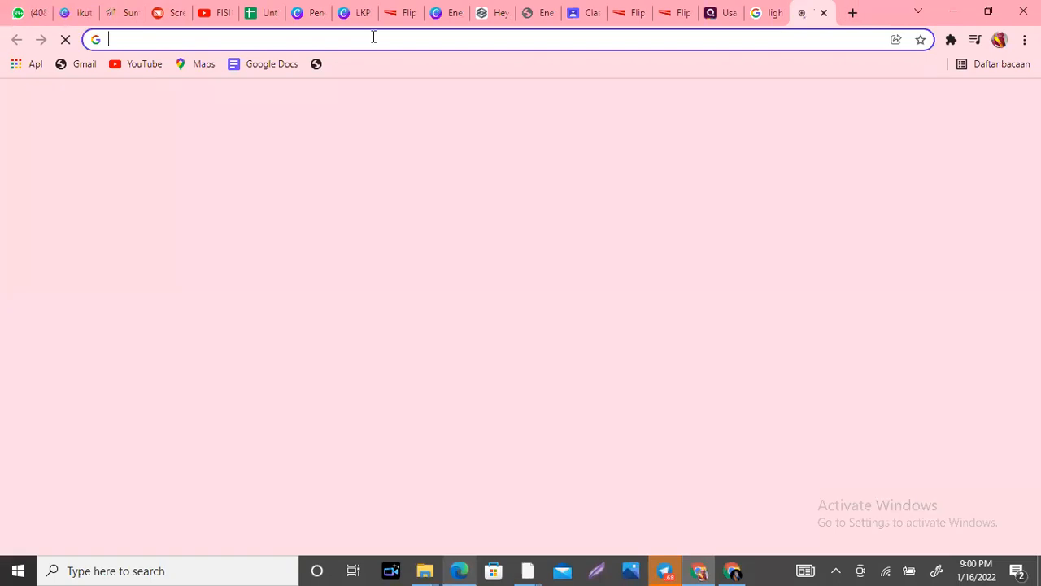
type("face")
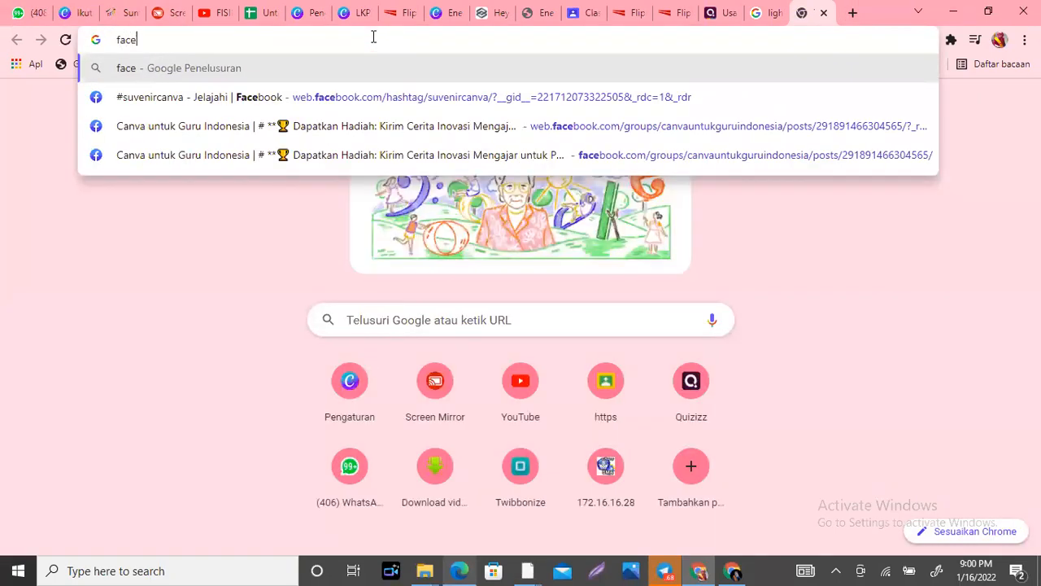
type("book")
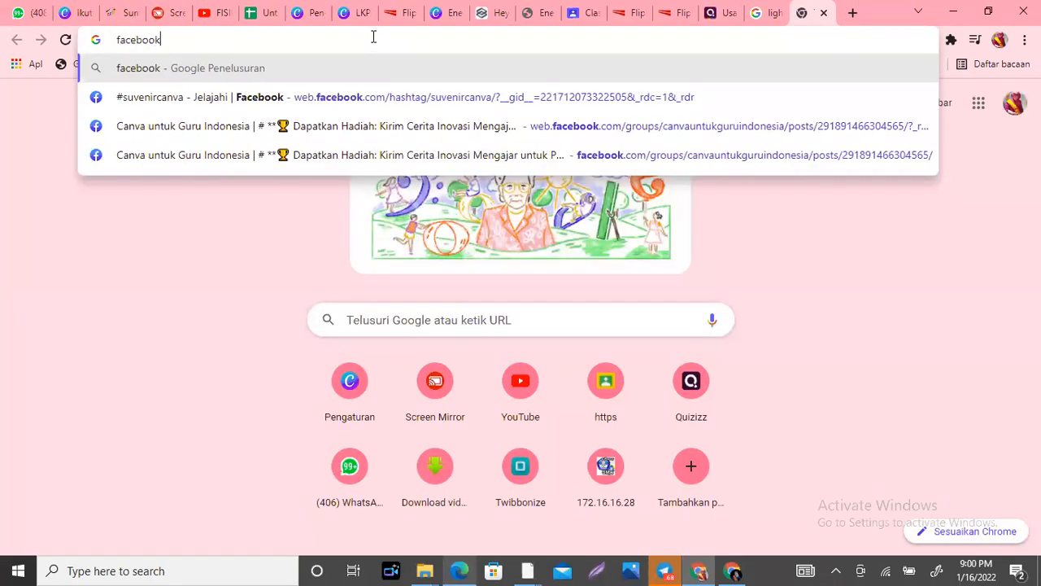
type(" canva un")
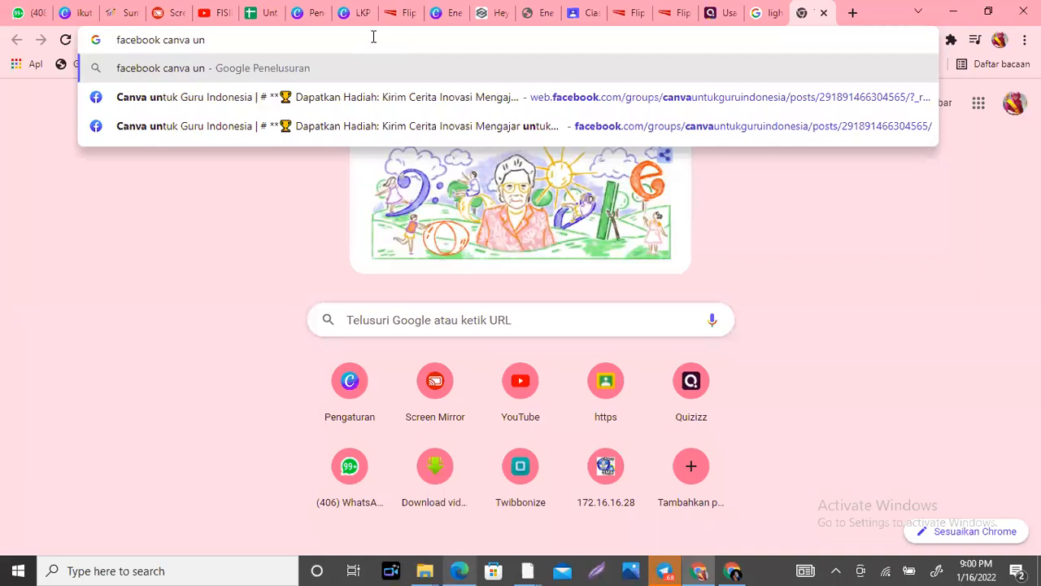
left_click(188, 100)
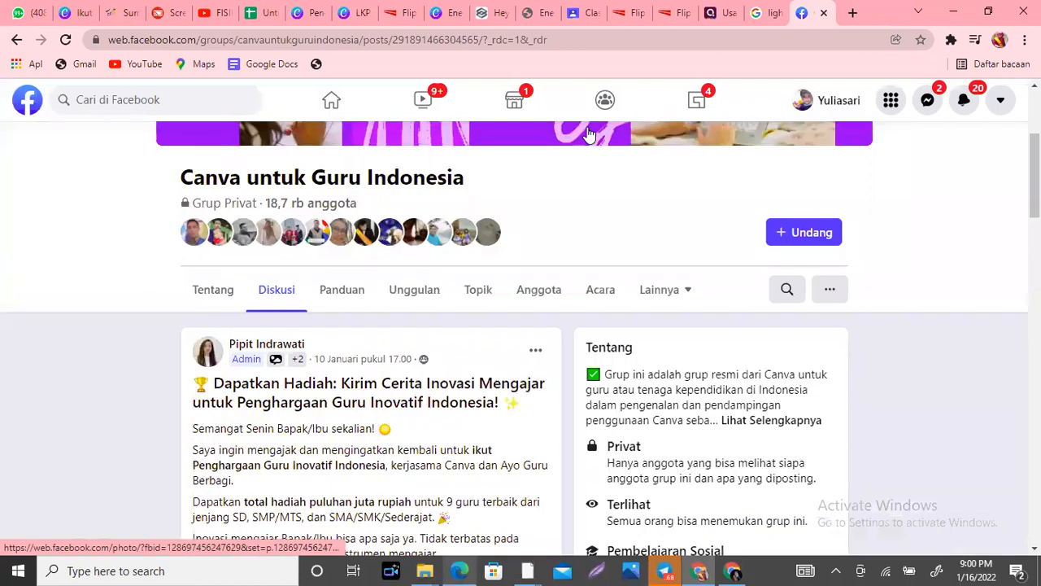
left_click(590, 134)
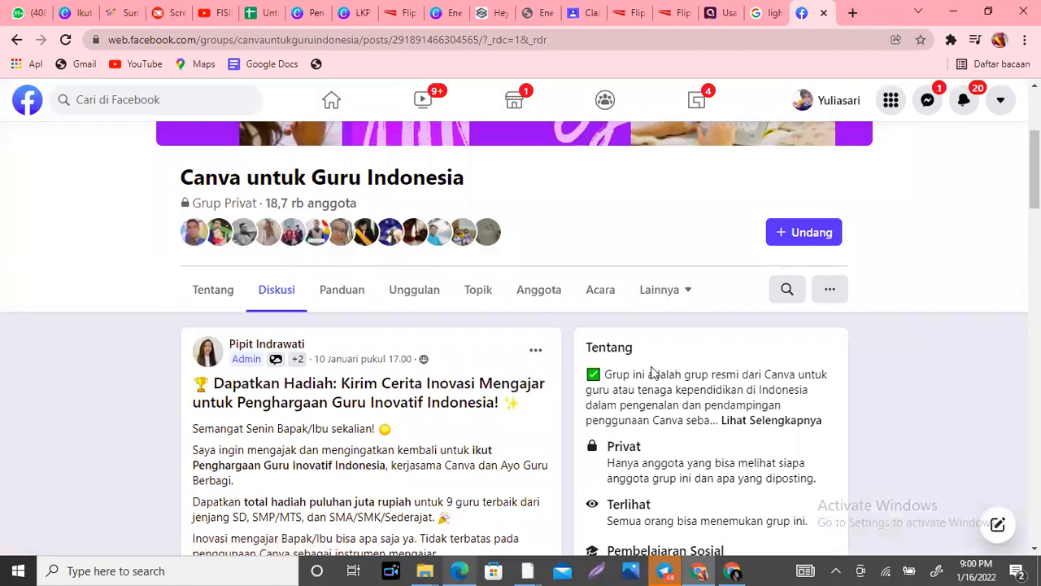
scroll(1033, 203, "down", 5)
left_click_drag(1034, 236, 1034, 241)
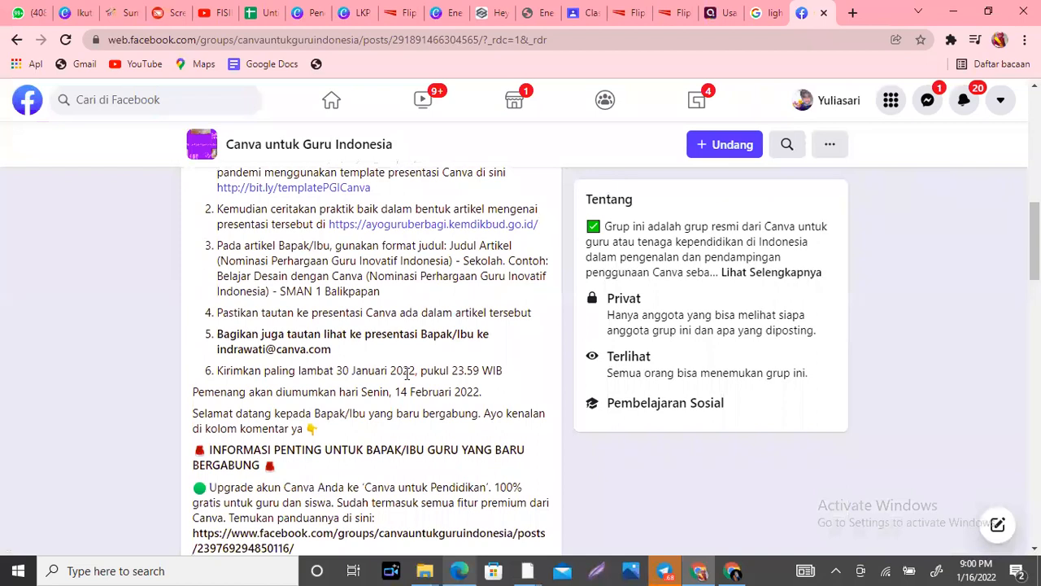
Open the Flipbook (2).zip archive from the flipbook folder, dismiss the WinRAR licence notice, and launch its index.html
left_click(469, 567)
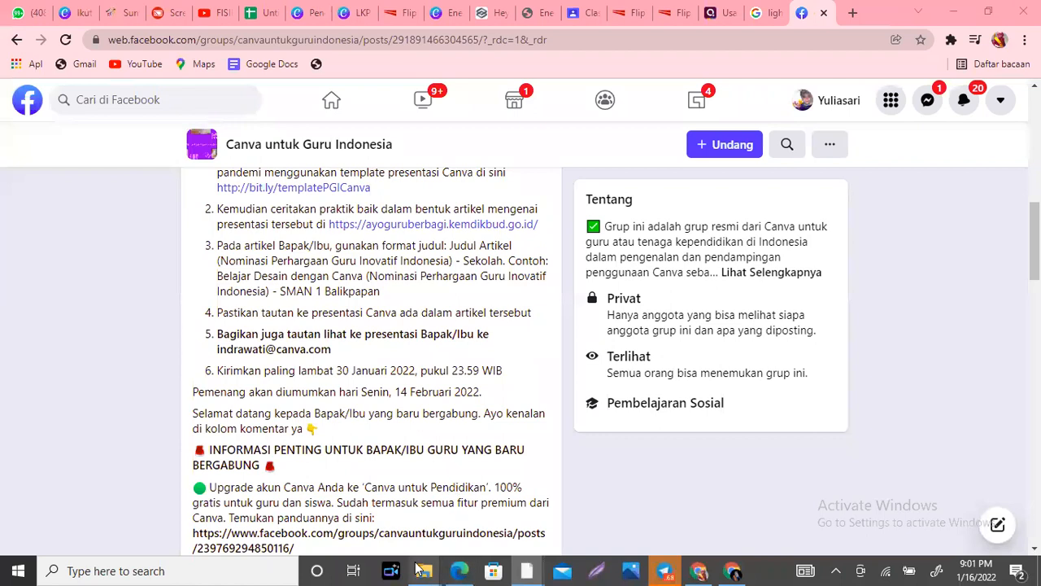
mouse_move(424, 570)
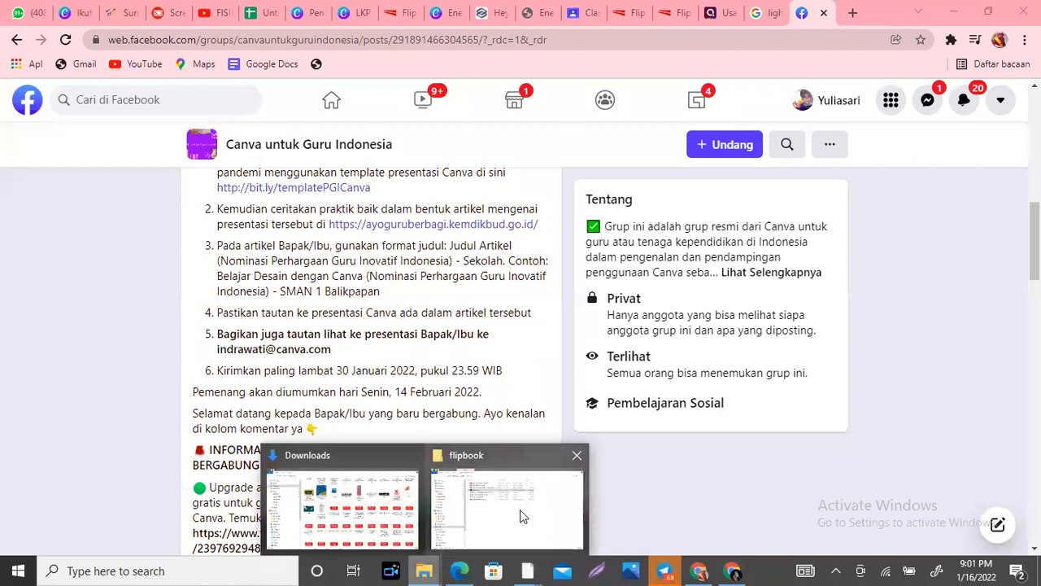
left_click(520, 509)
left_click(363, 153)
double_click(363, 149)
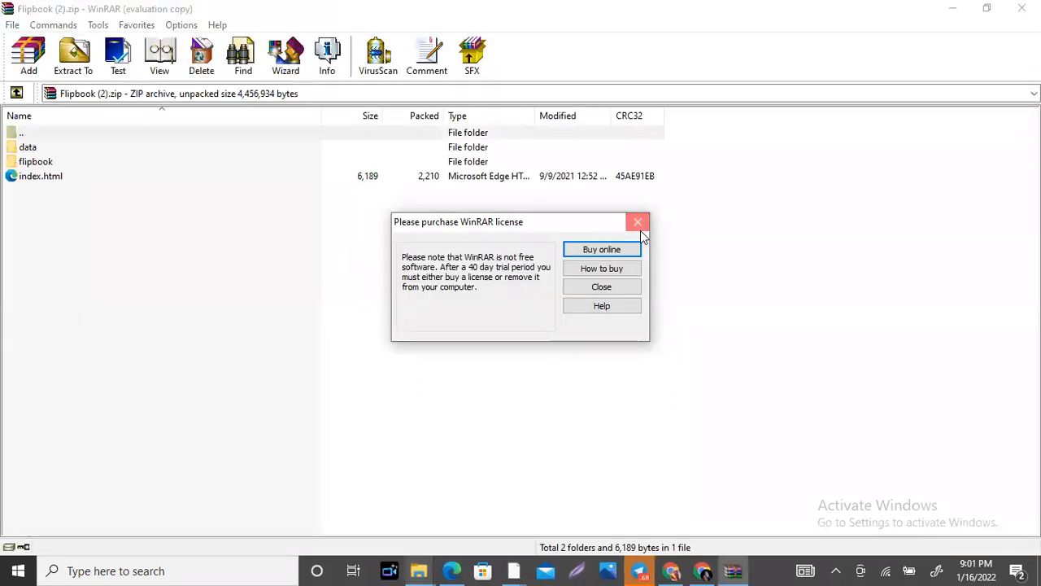
left_click(639, 226)
double_click(33, 177)
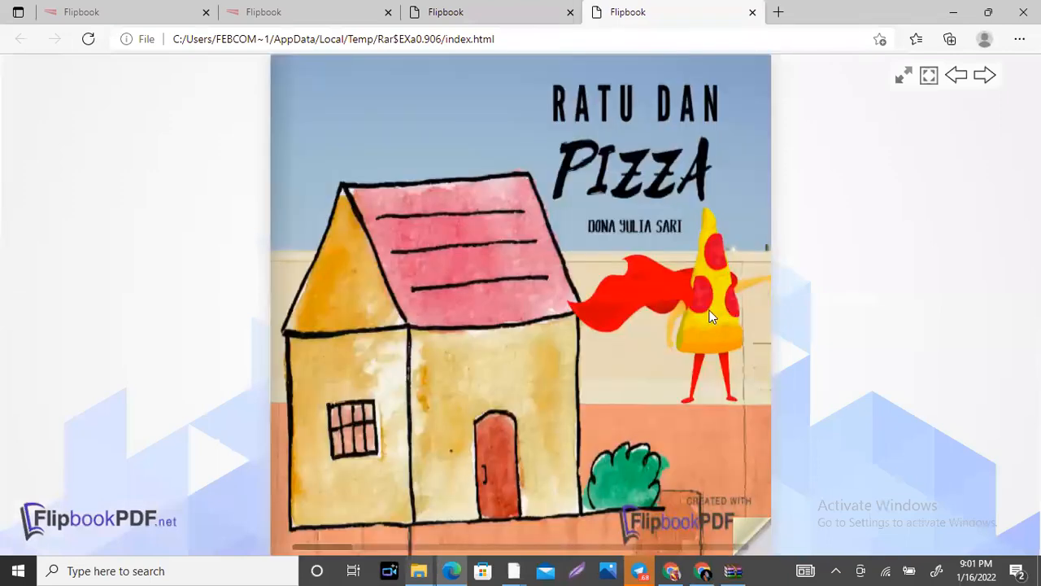
Leaf through the Ratu dan Pizza flipbook to its closing pages and back to the cover
left_click(775, 314)
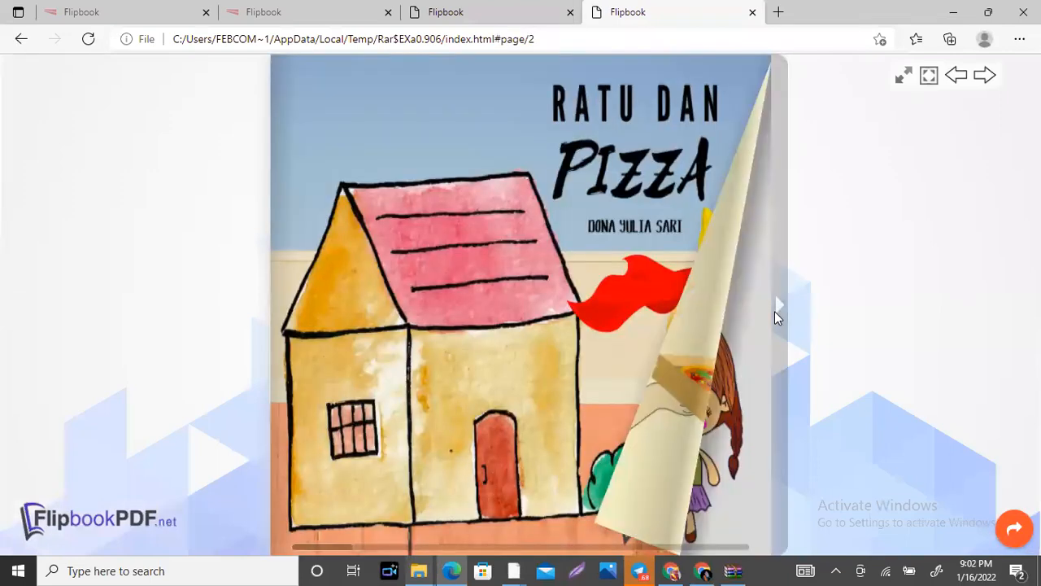
left_click(1030, 305)
left_click(1030, 305)
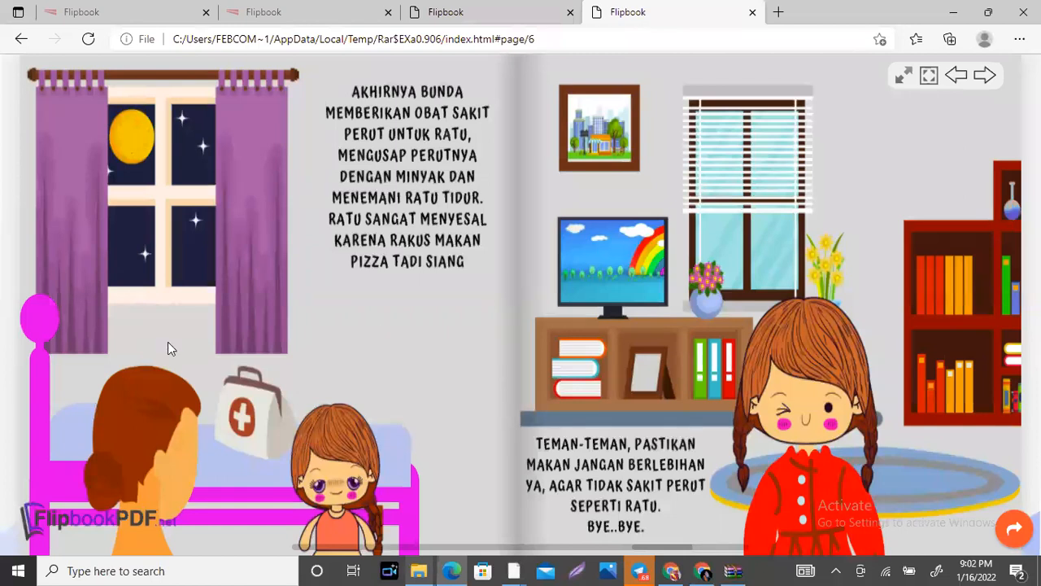
left_click(21, 334)
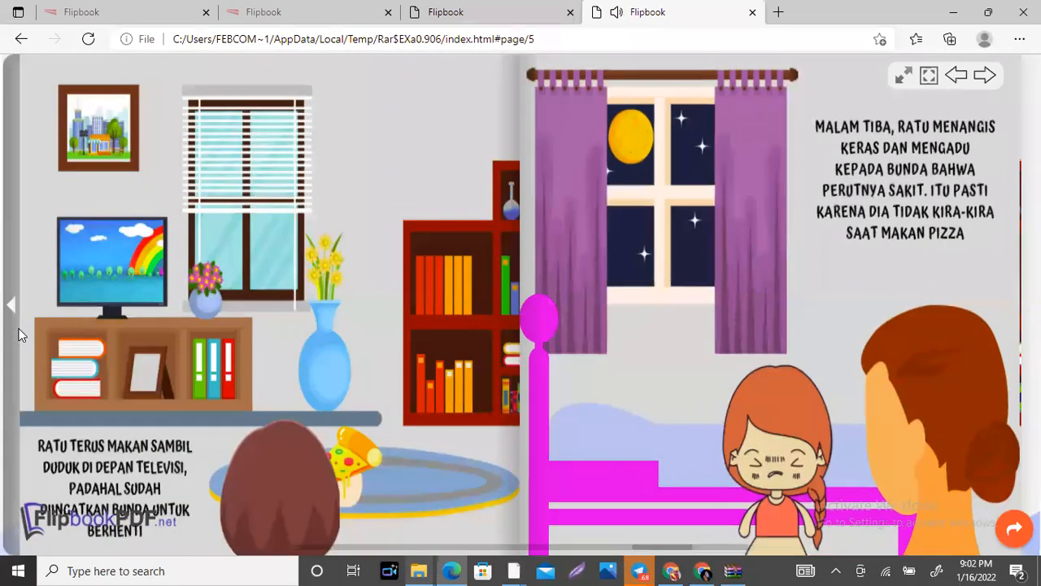
left_click(20, 334)
left_click(21, 334)
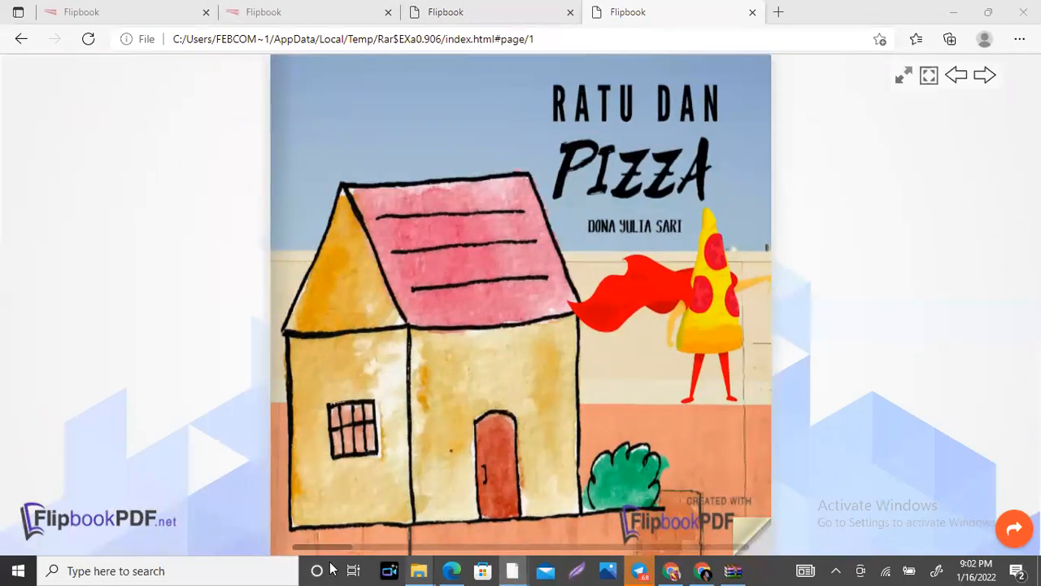
Switch back to the Chrome window with the Facebook group, and view the Perhargaan Guru Inovatif competition page and the LKPD INTERAKTIF design
left_click(690, 570)
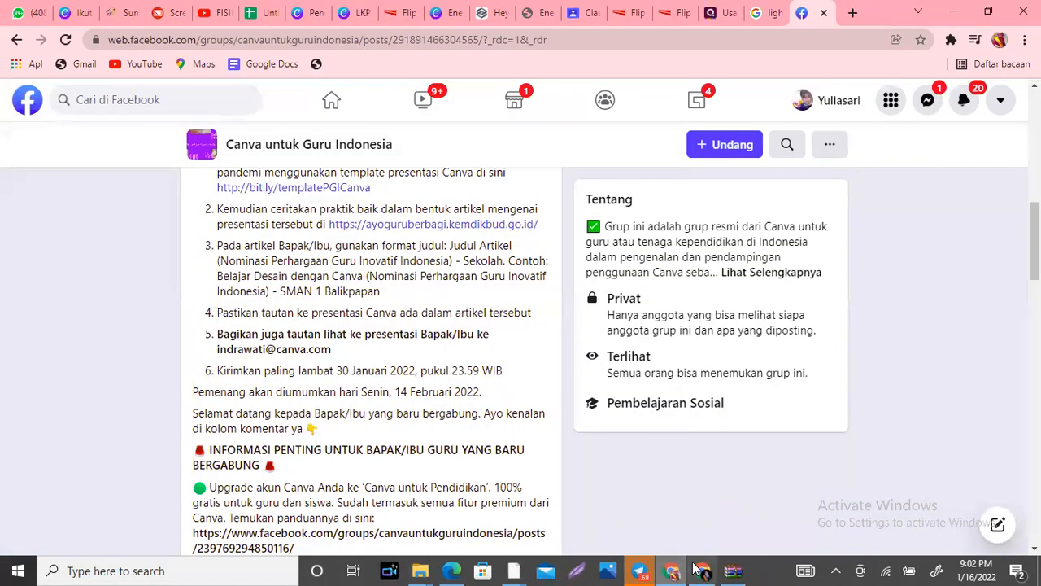
left_click(691, 569)
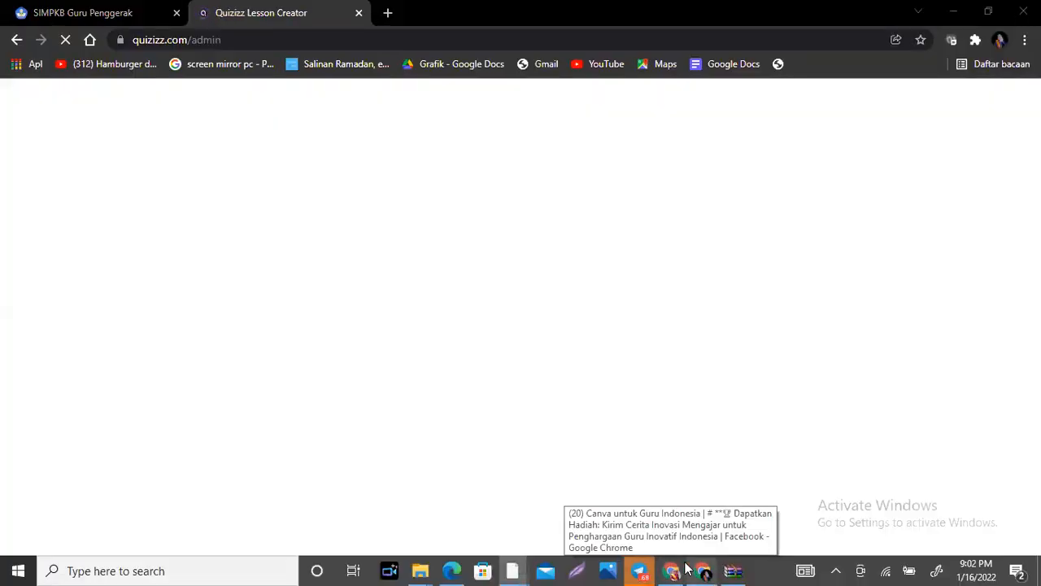
left_click(686, 570)
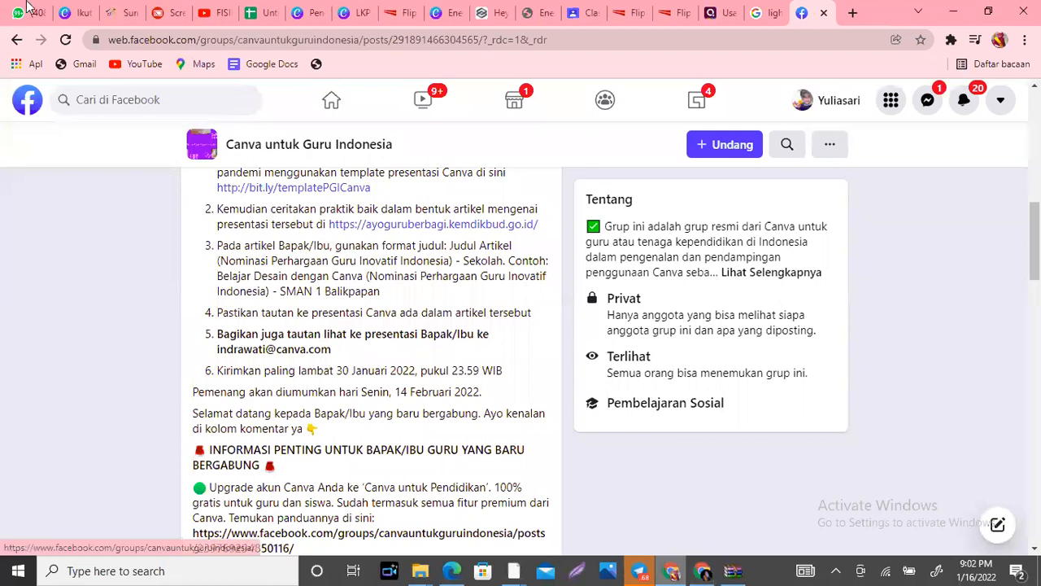
left_click(85, 14)
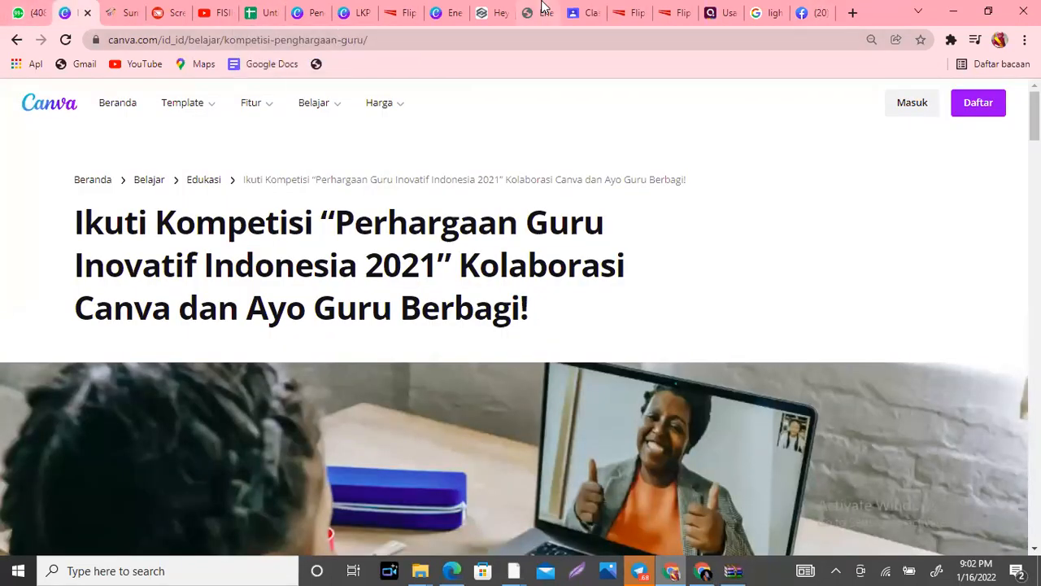
left_click(358, 14)
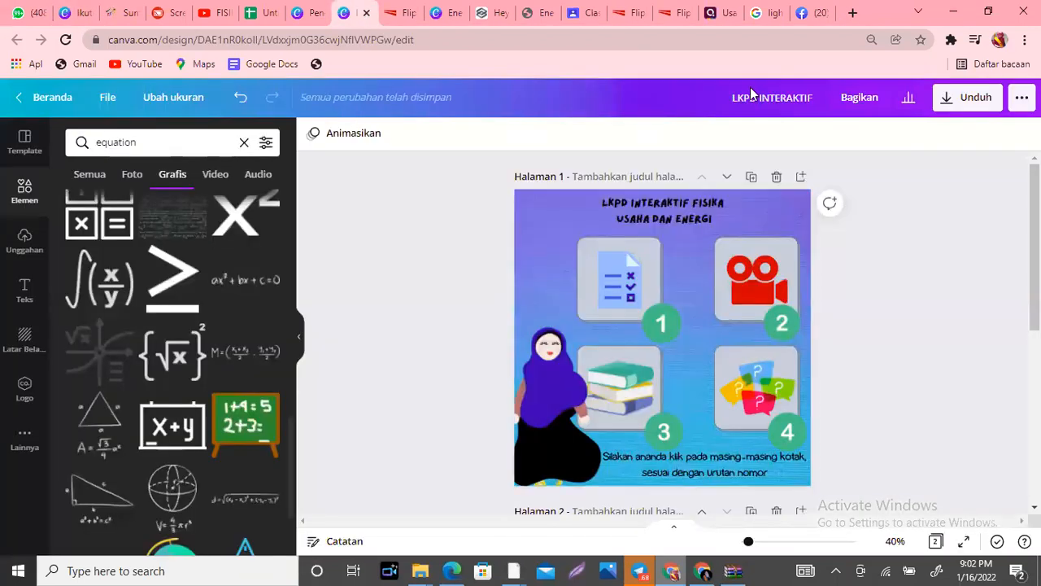
Return to the Penagihan & Tim settings and look through the first teams listed in the account menu
left_click(308, 22)
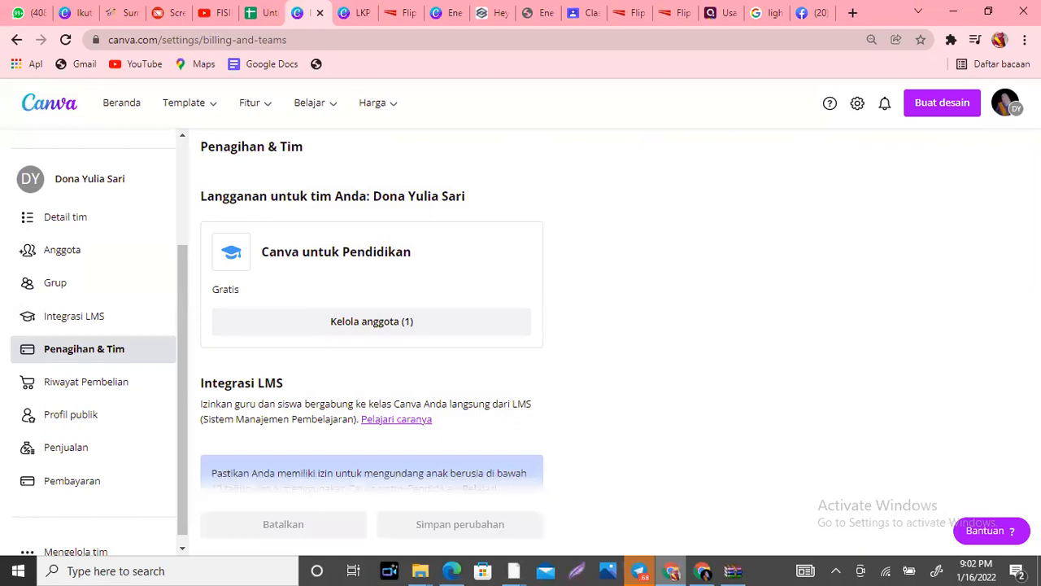
left_click(1007, 111)
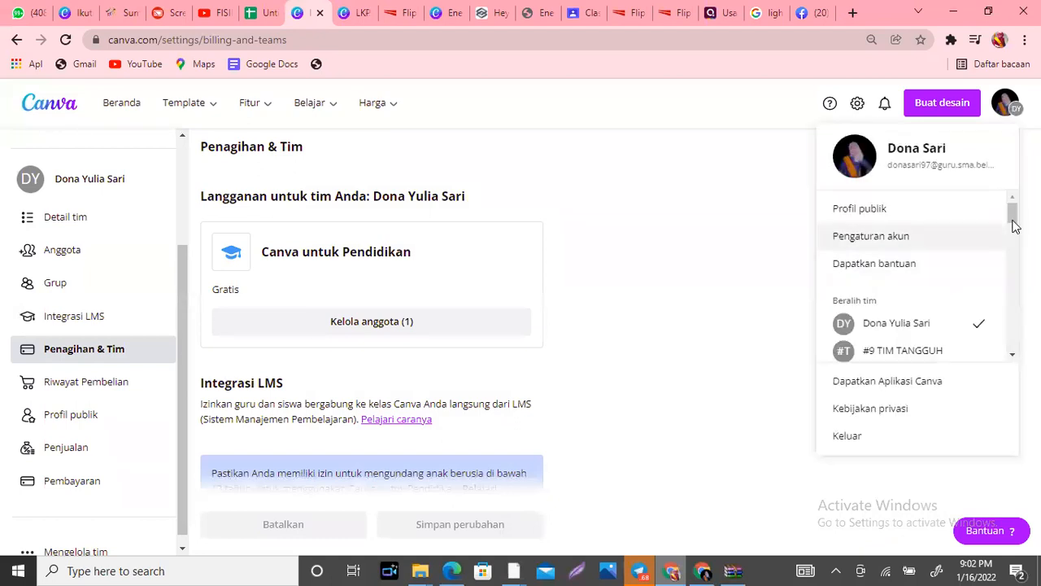
scroll(919, 285, "down", 2)
scroll(879, 261, "down", 3)
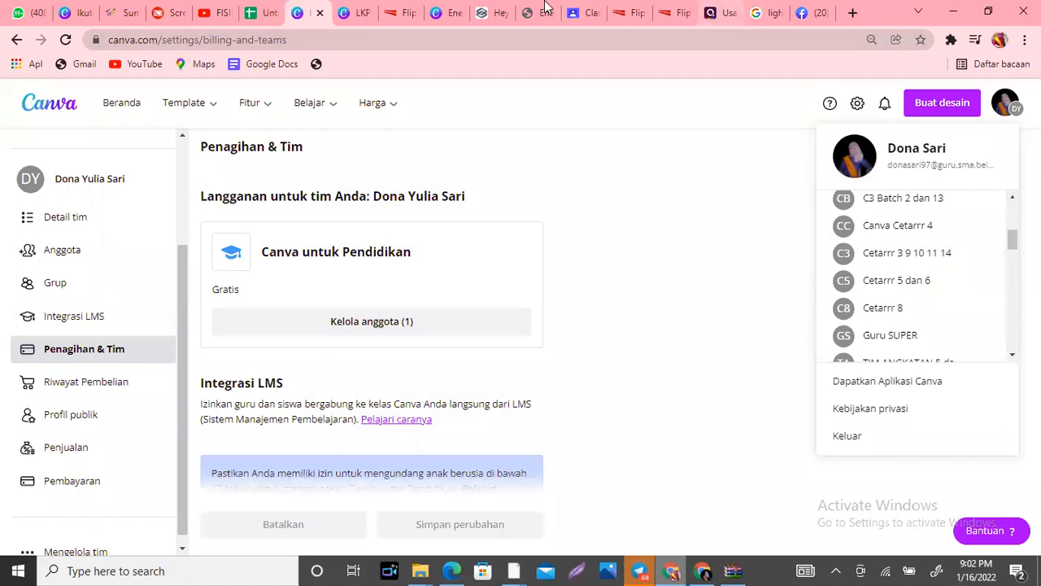
View the flipbook link material in the Classwork of #14 Canva Cetarrr Class, and return to the LKPD INTERAKTIF design
left_click(586, 17)
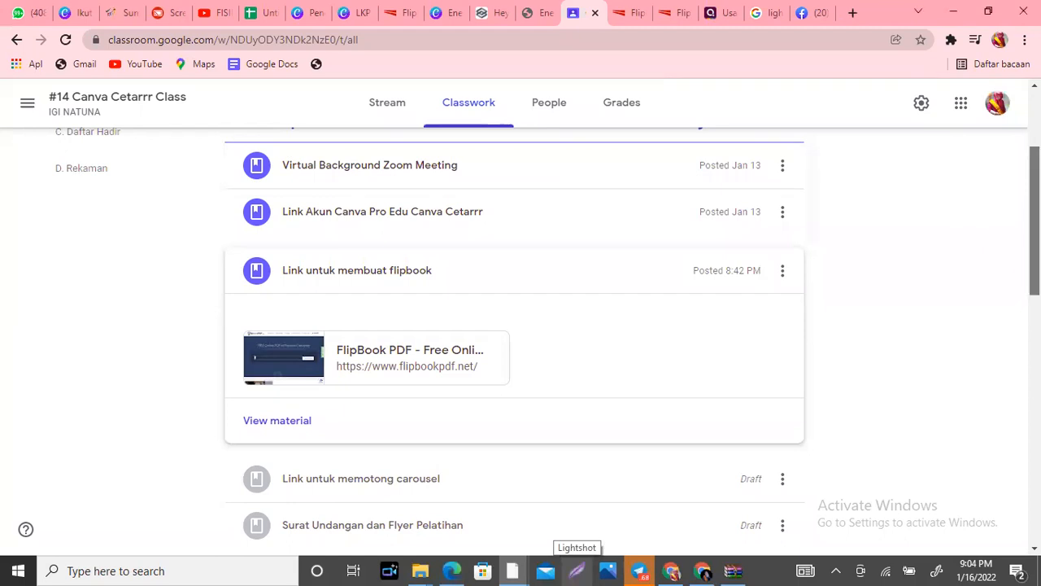
scroll(514, 341, "up", 1)
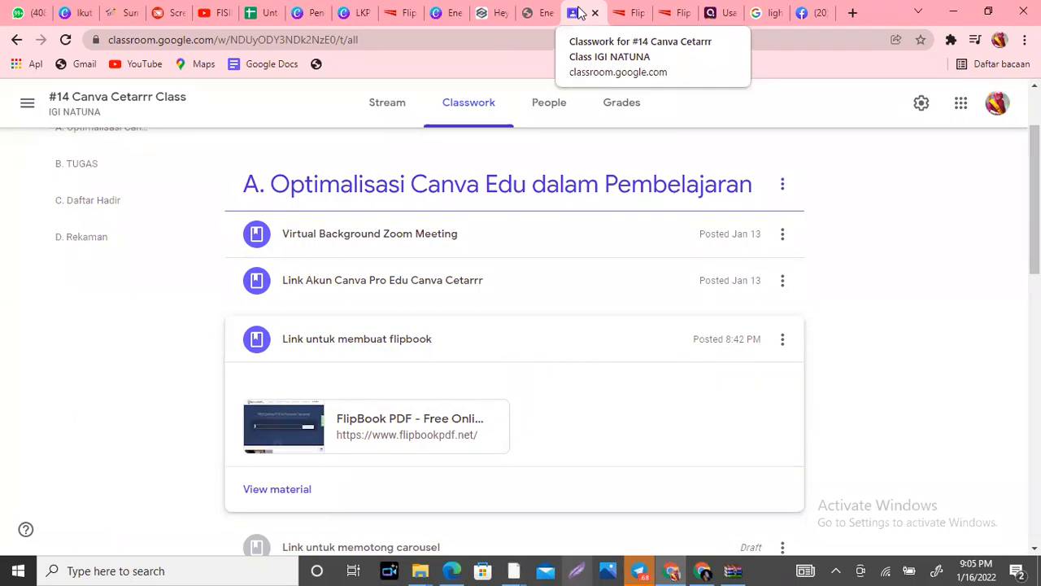
left_click(358, 12)
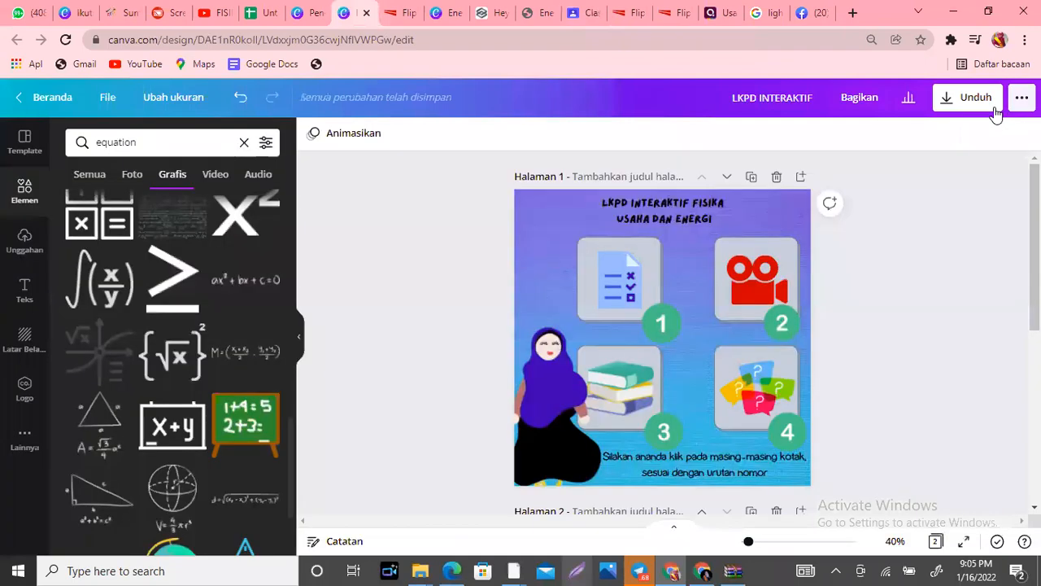
Go back to the Penagihan & Tim settings and examine the teams available for switching across the whole account menu list
left_click(307, 15)
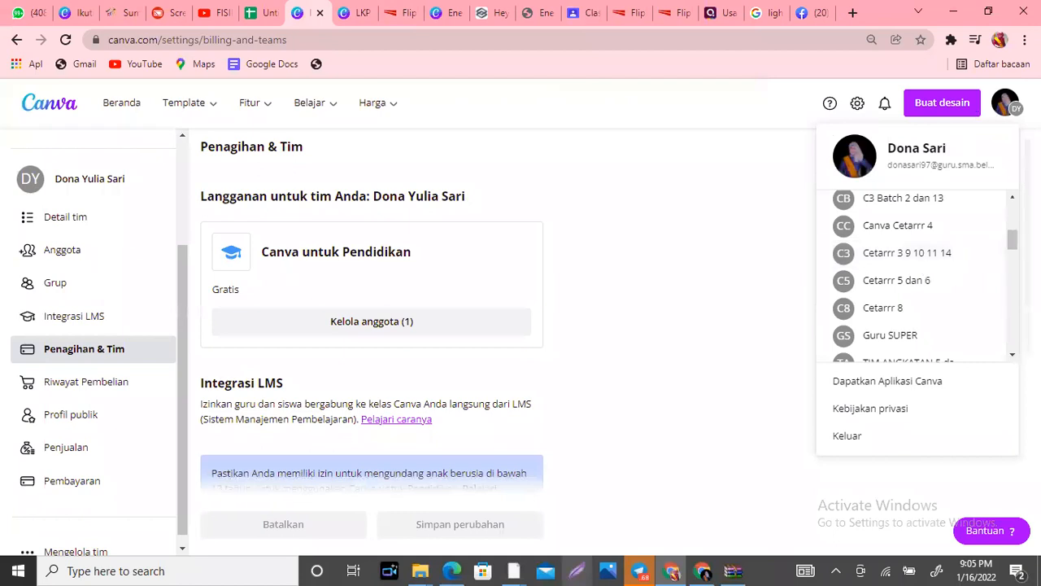
left_click_drag(1013, 243, 1014, 350)
scroll(1014, 350, "up", 10)
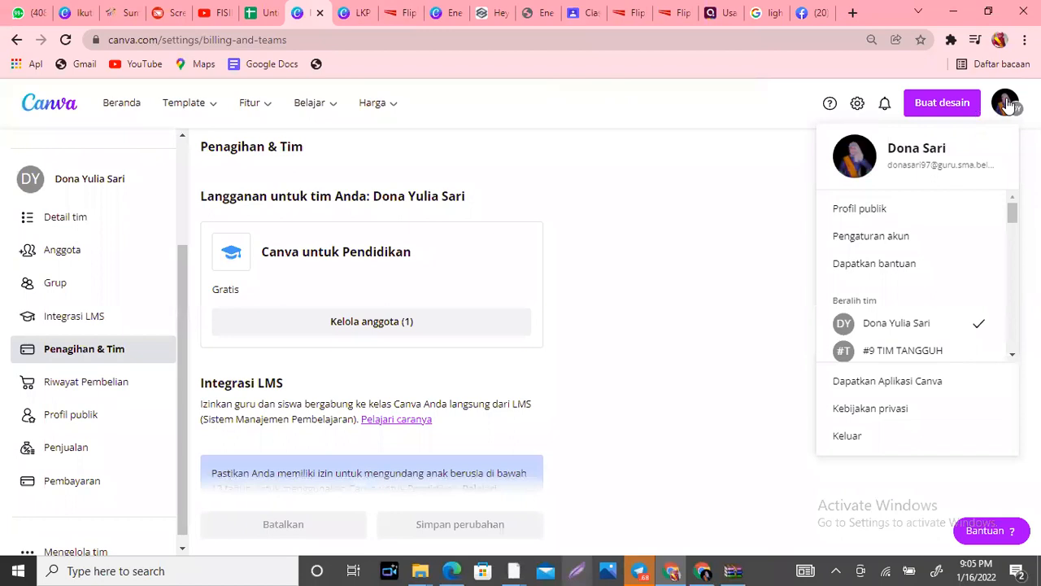
left_click_drag(1013, 216, 1012, 323)
left_click(1009, 307)
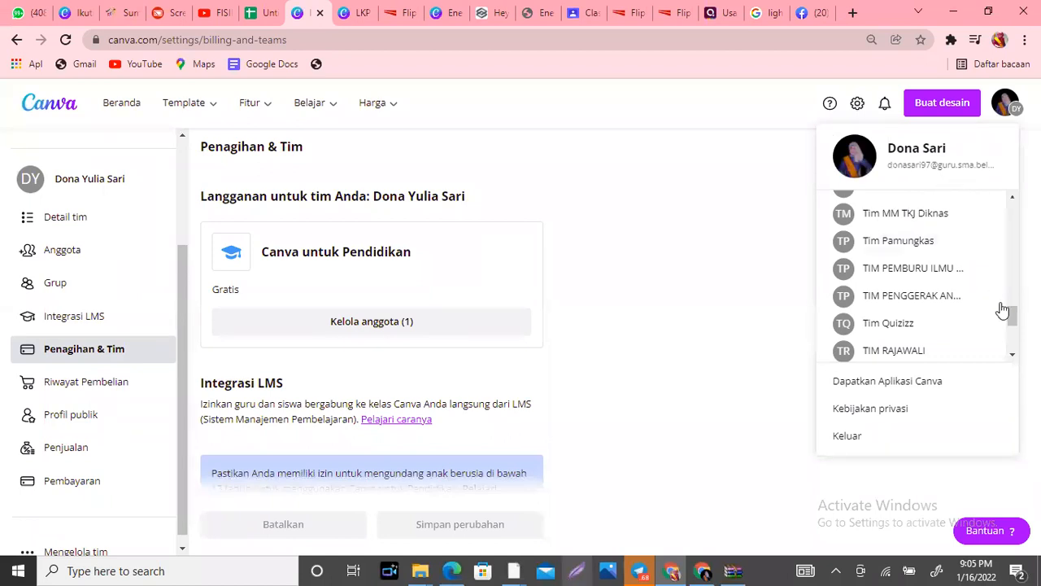
left_click_drag(1013, 317, 1013, 214)
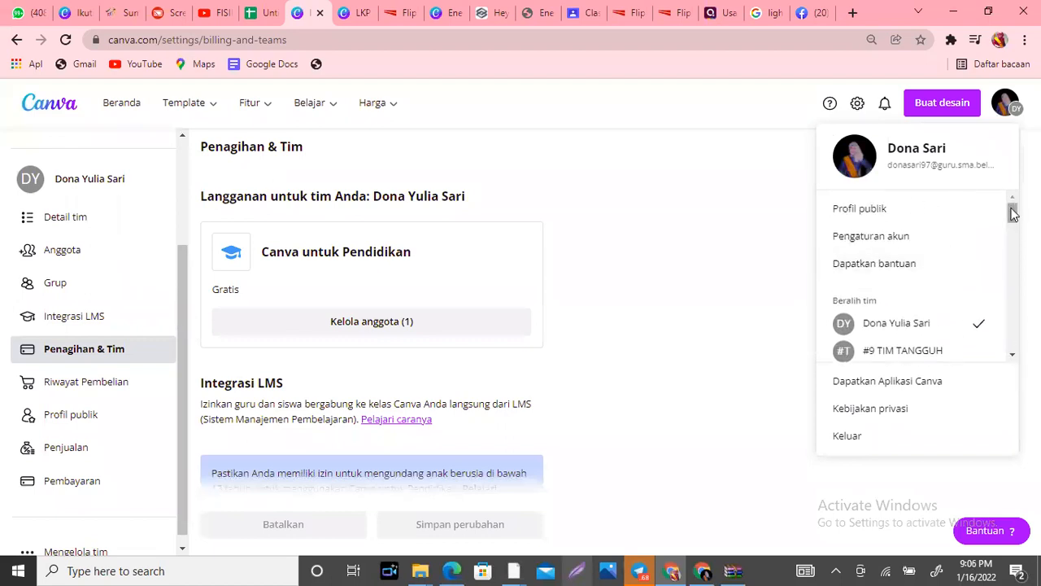
scroll(1013, 213, "down", 2)
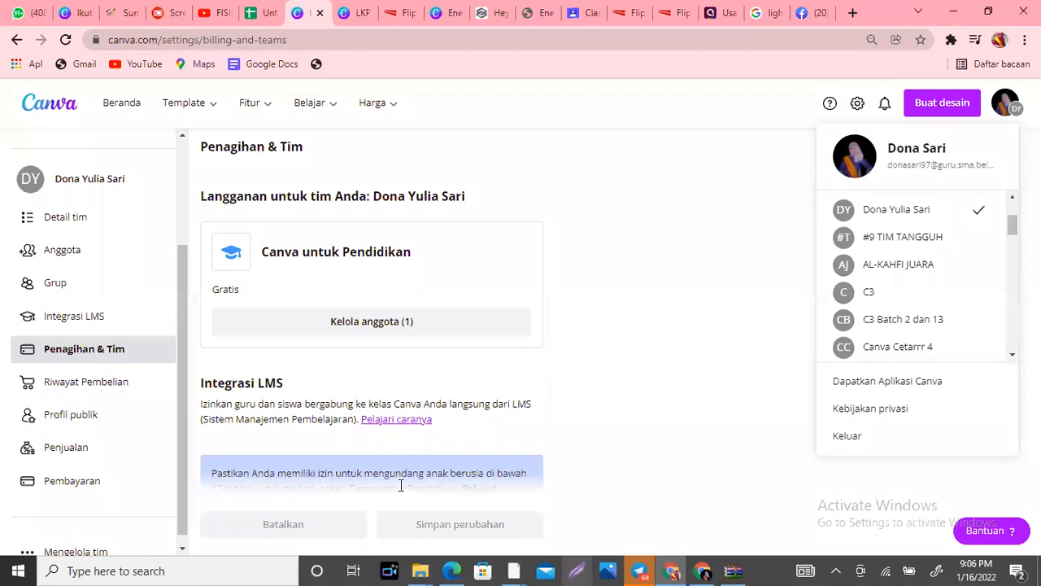